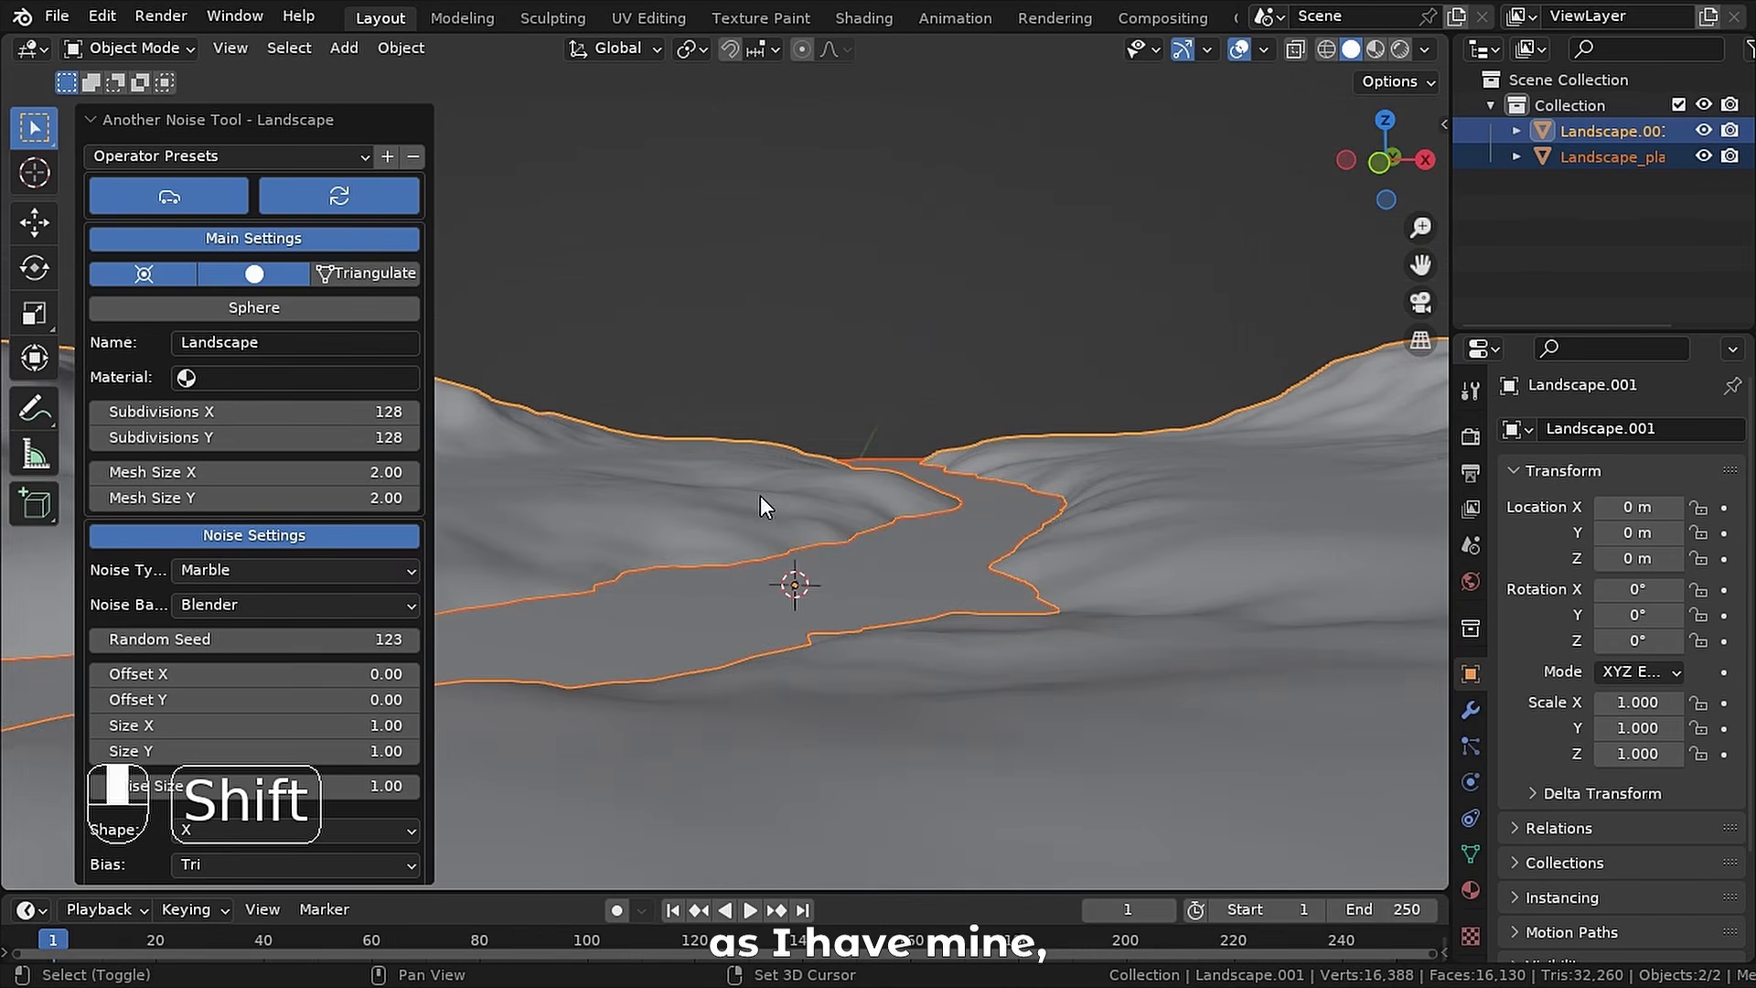
# - Reset the landscape's random seed to 0, then try successive values and settle on seed 9
pyautogui.scroll(-2, 765, 500)
pyautogui.moveTo(798, 512); pyautogui.dragTo(792, 523, button='middle')
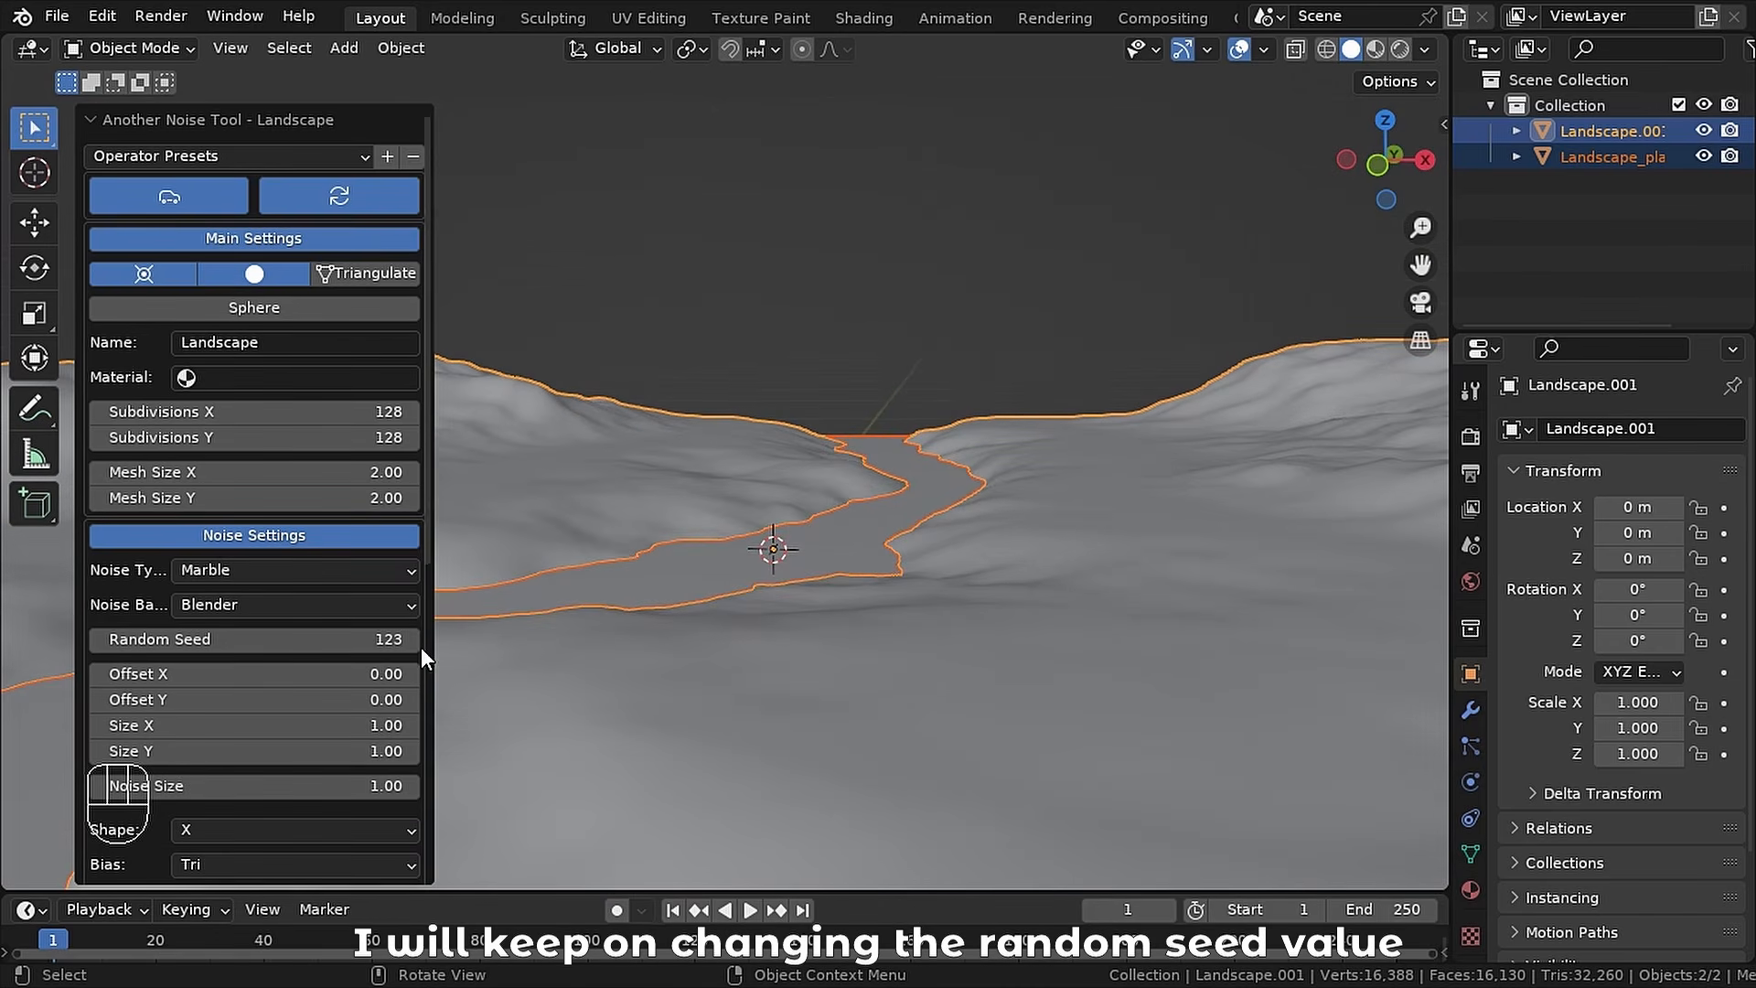
pyautogui.write('0')
pyautogui.press('Return')
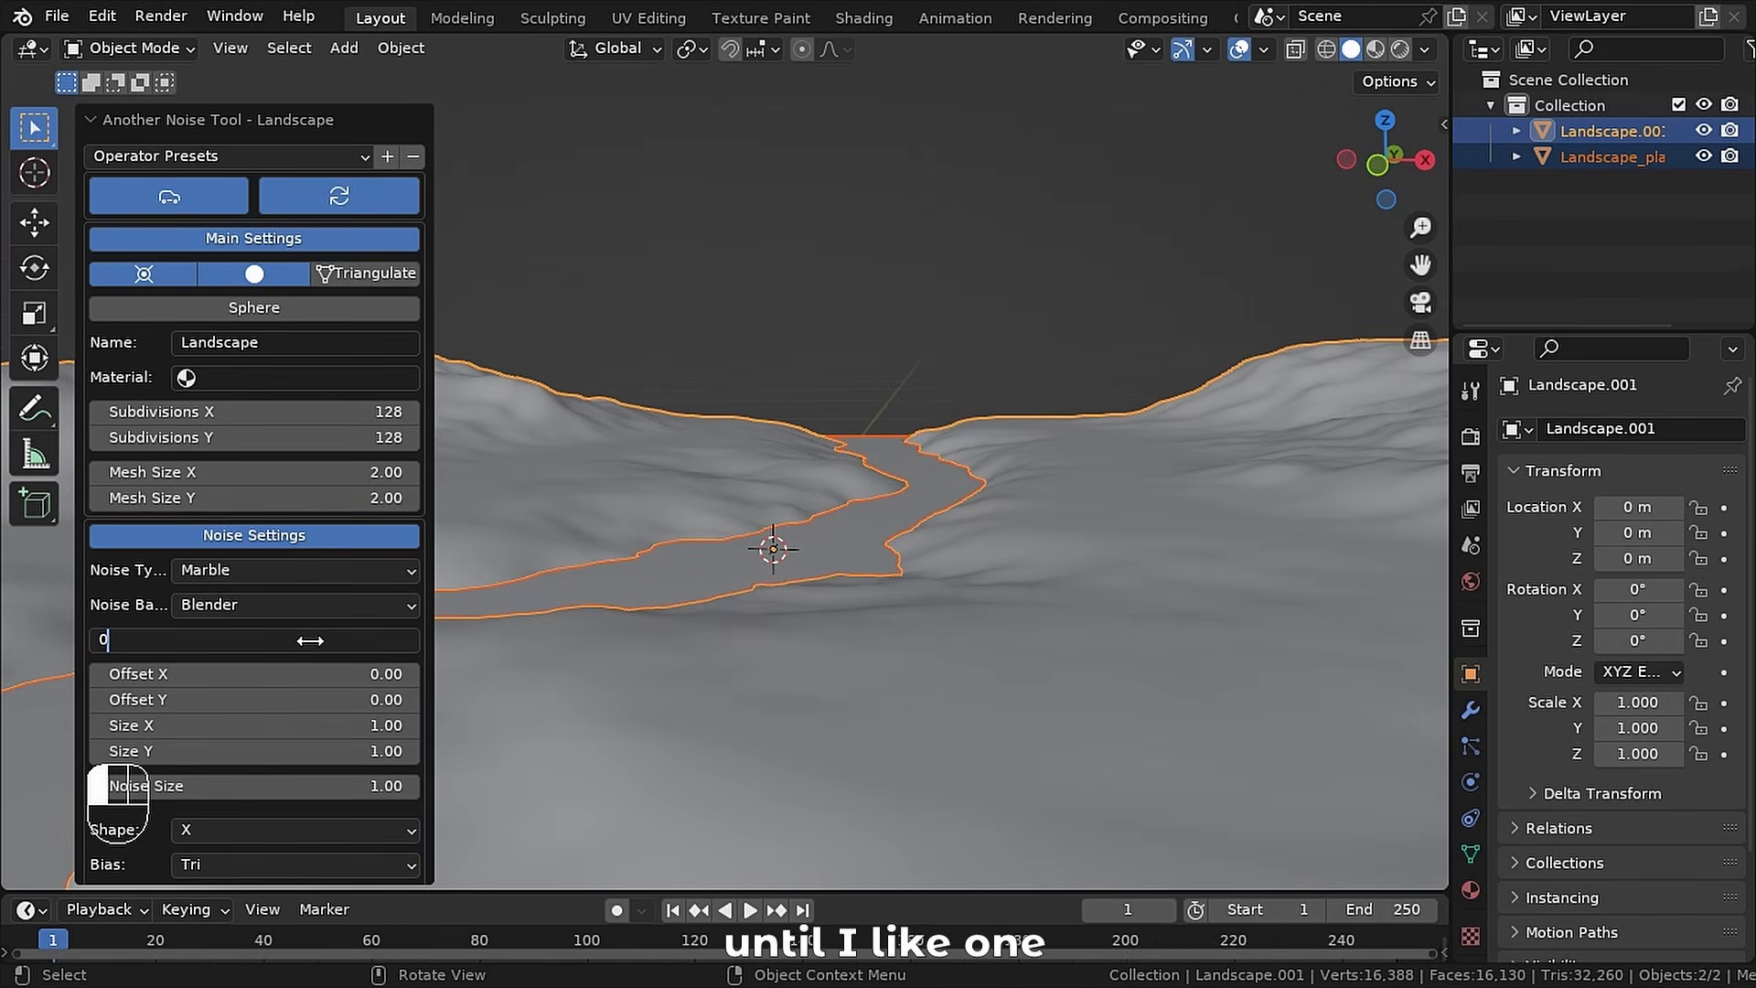
pyautogui.click(410, 640)
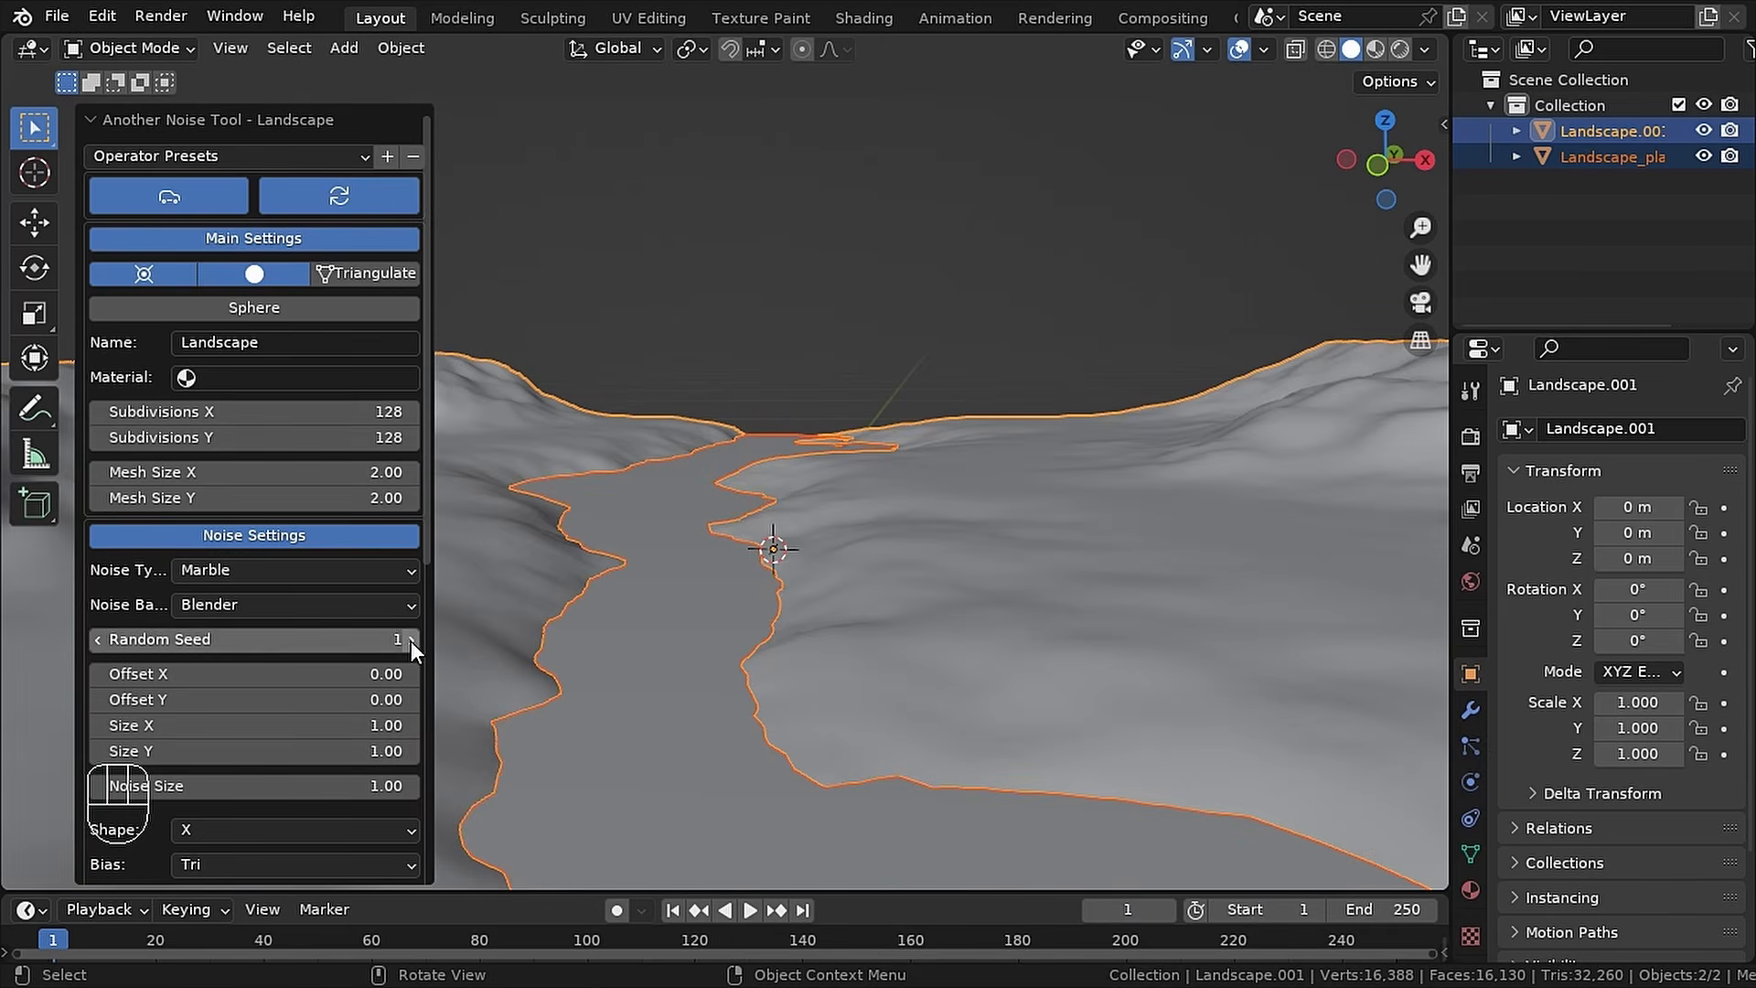
pyautogui.click(410, 640)
pyautogui.click(414, 639)
pyautogui.click(417, 638)
pyautogui.click(417, 639)
pyautogui.click(418, 640)
pyautogui.click(418, 640)
pyautogui.click(418, 641)
pyautogui.click(418, 641)
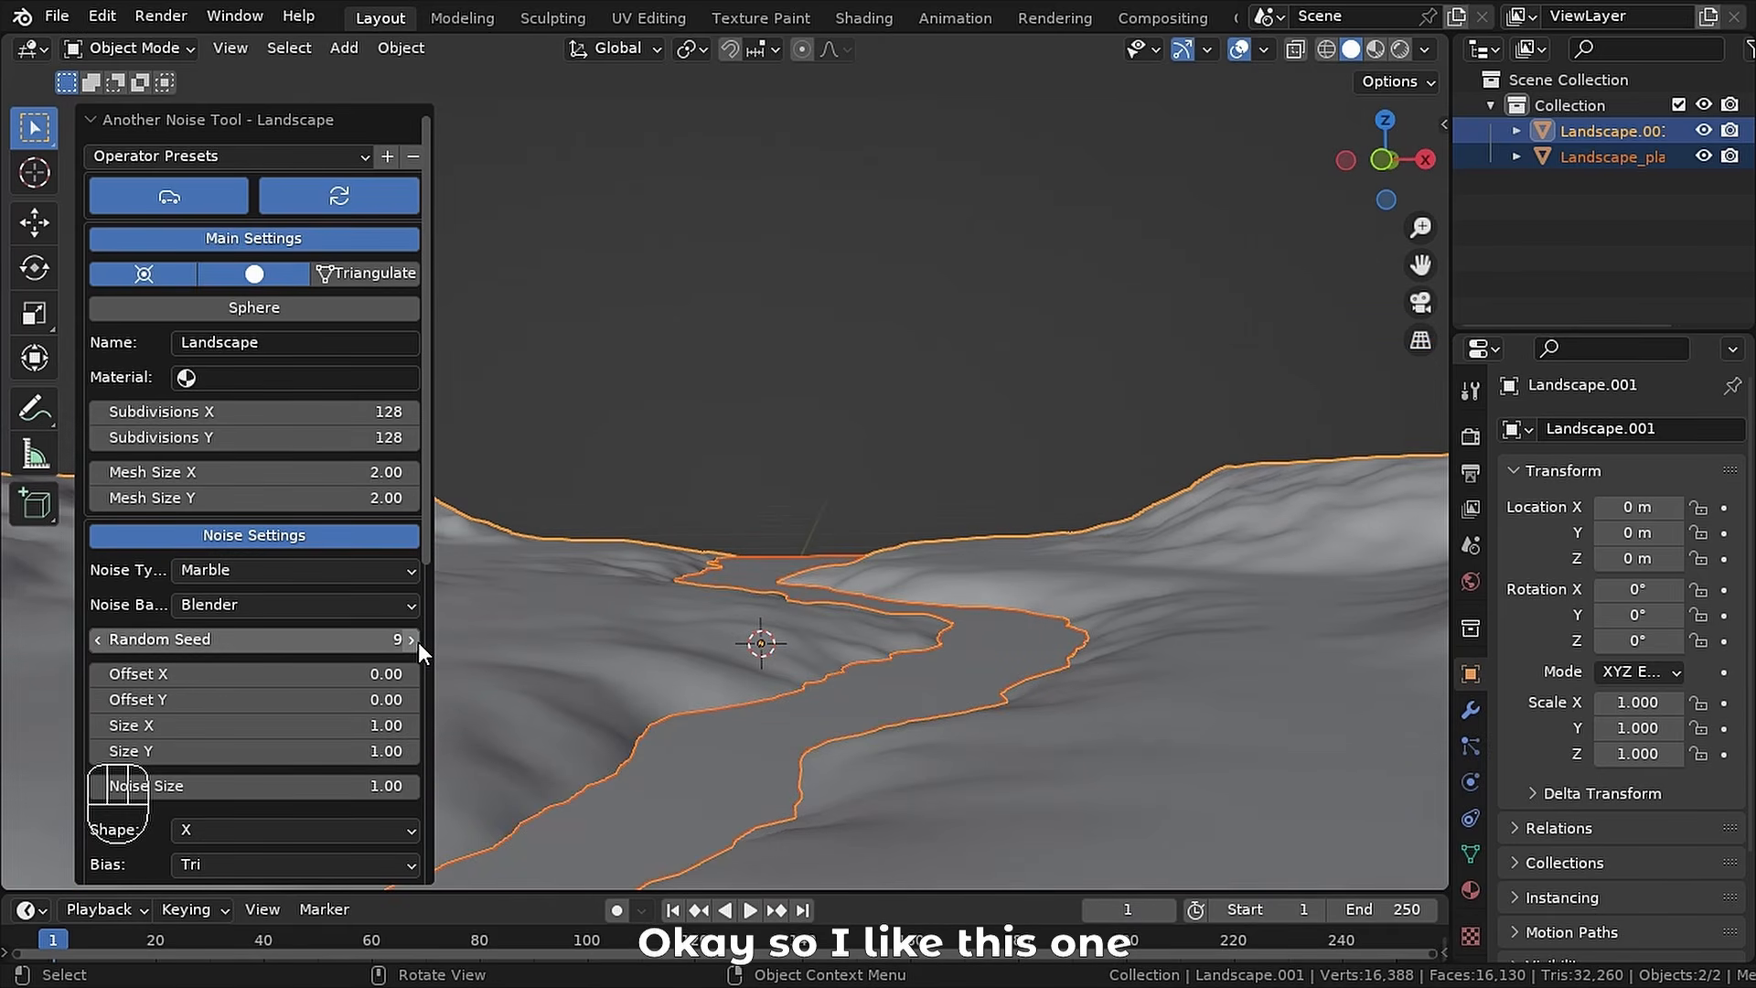
# - Increase the landscape's X and Y subdivisions to 300 each for more terrain detail
pyautogui.moveTo(822, 702); pyautogui.dragTo(788, 658, button='middle')
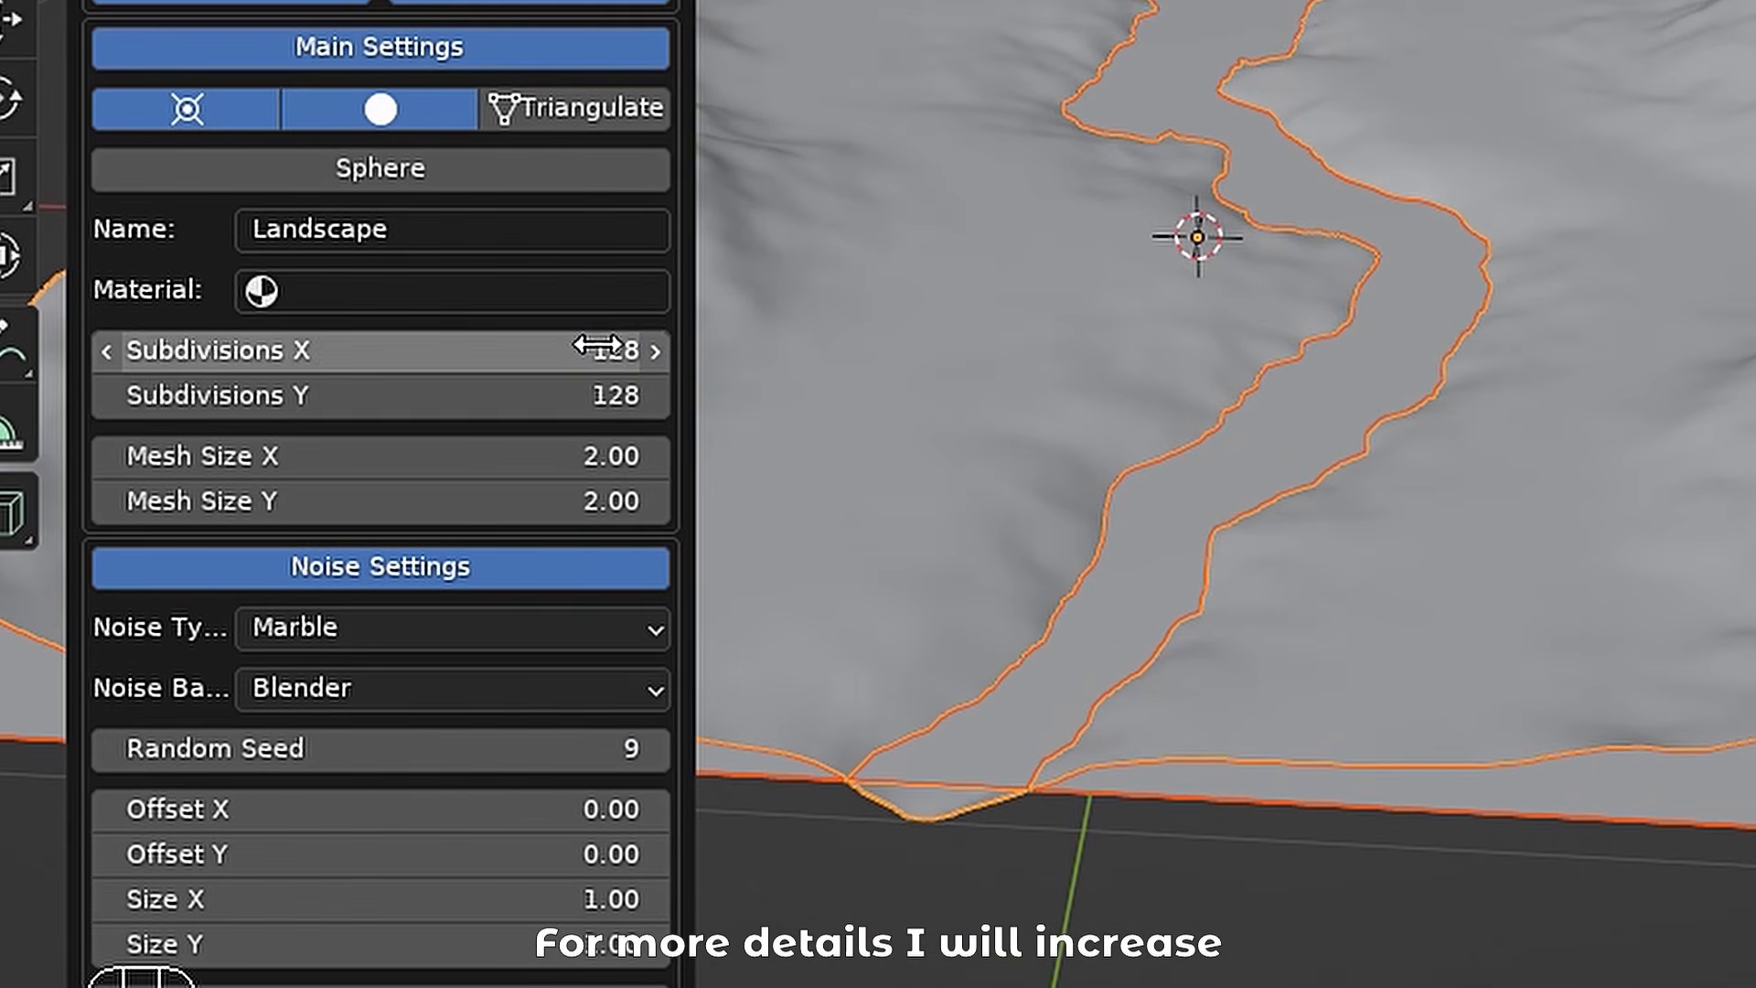
pyautogui.click(381, 408)
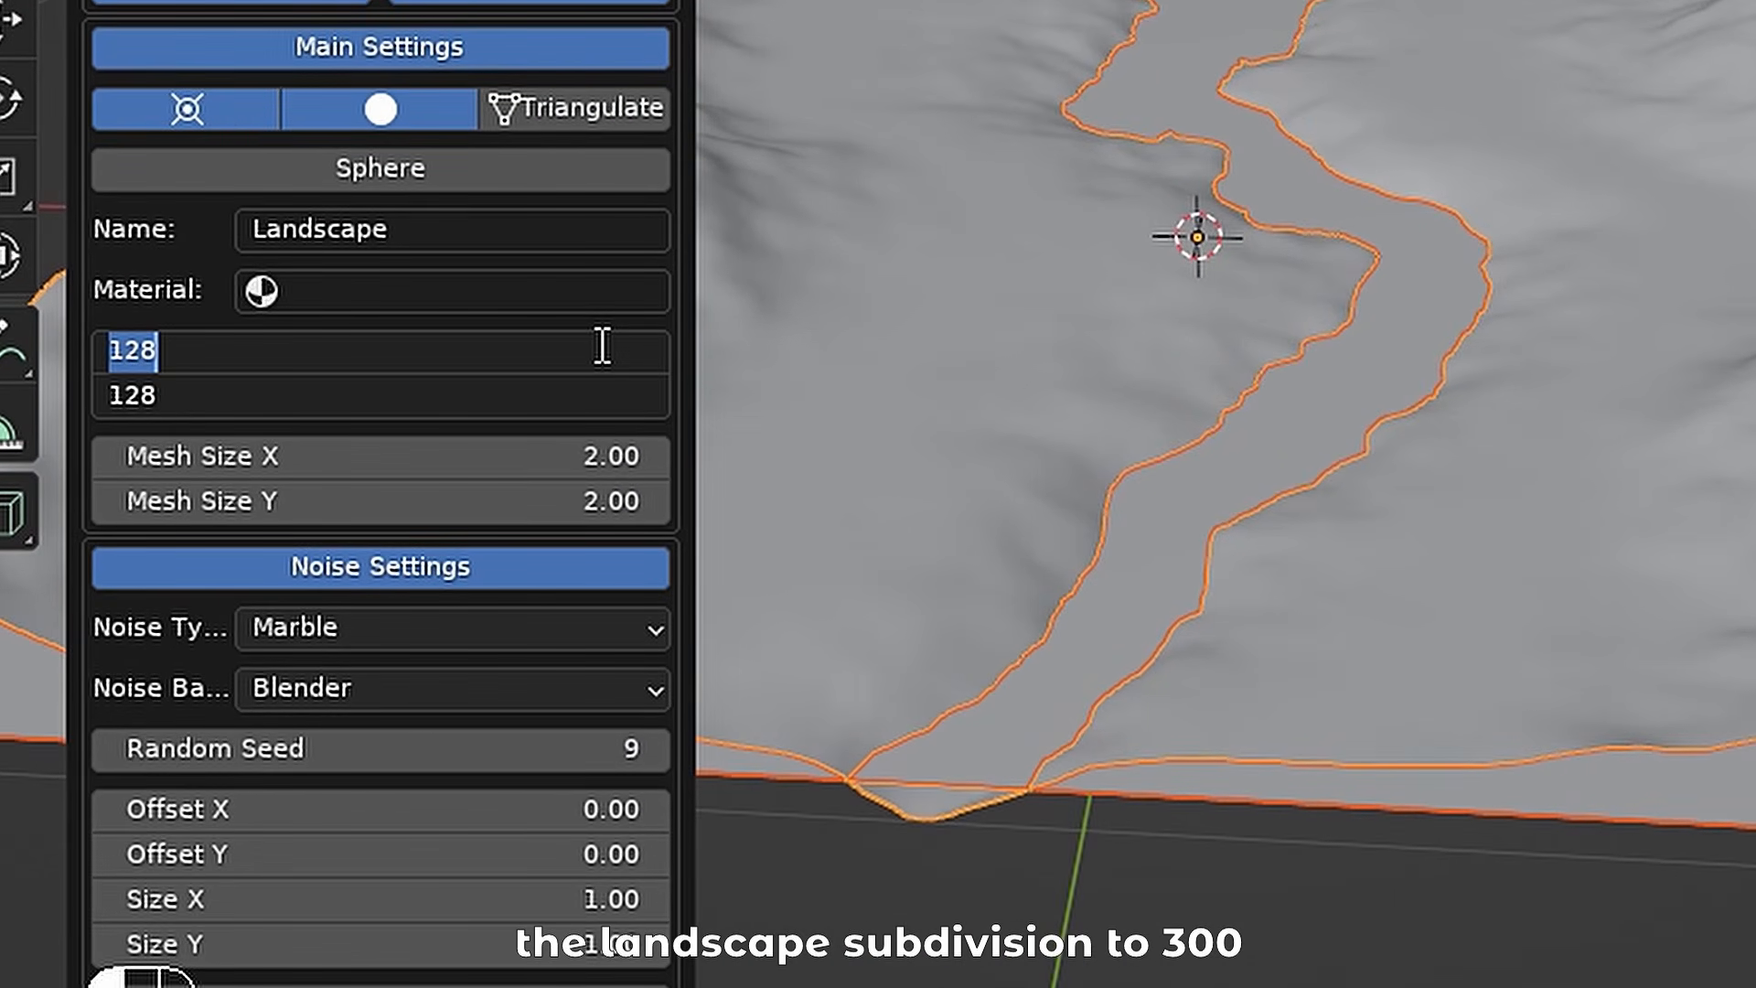
pyautogui.write('300')
pyautogui.press('Return')
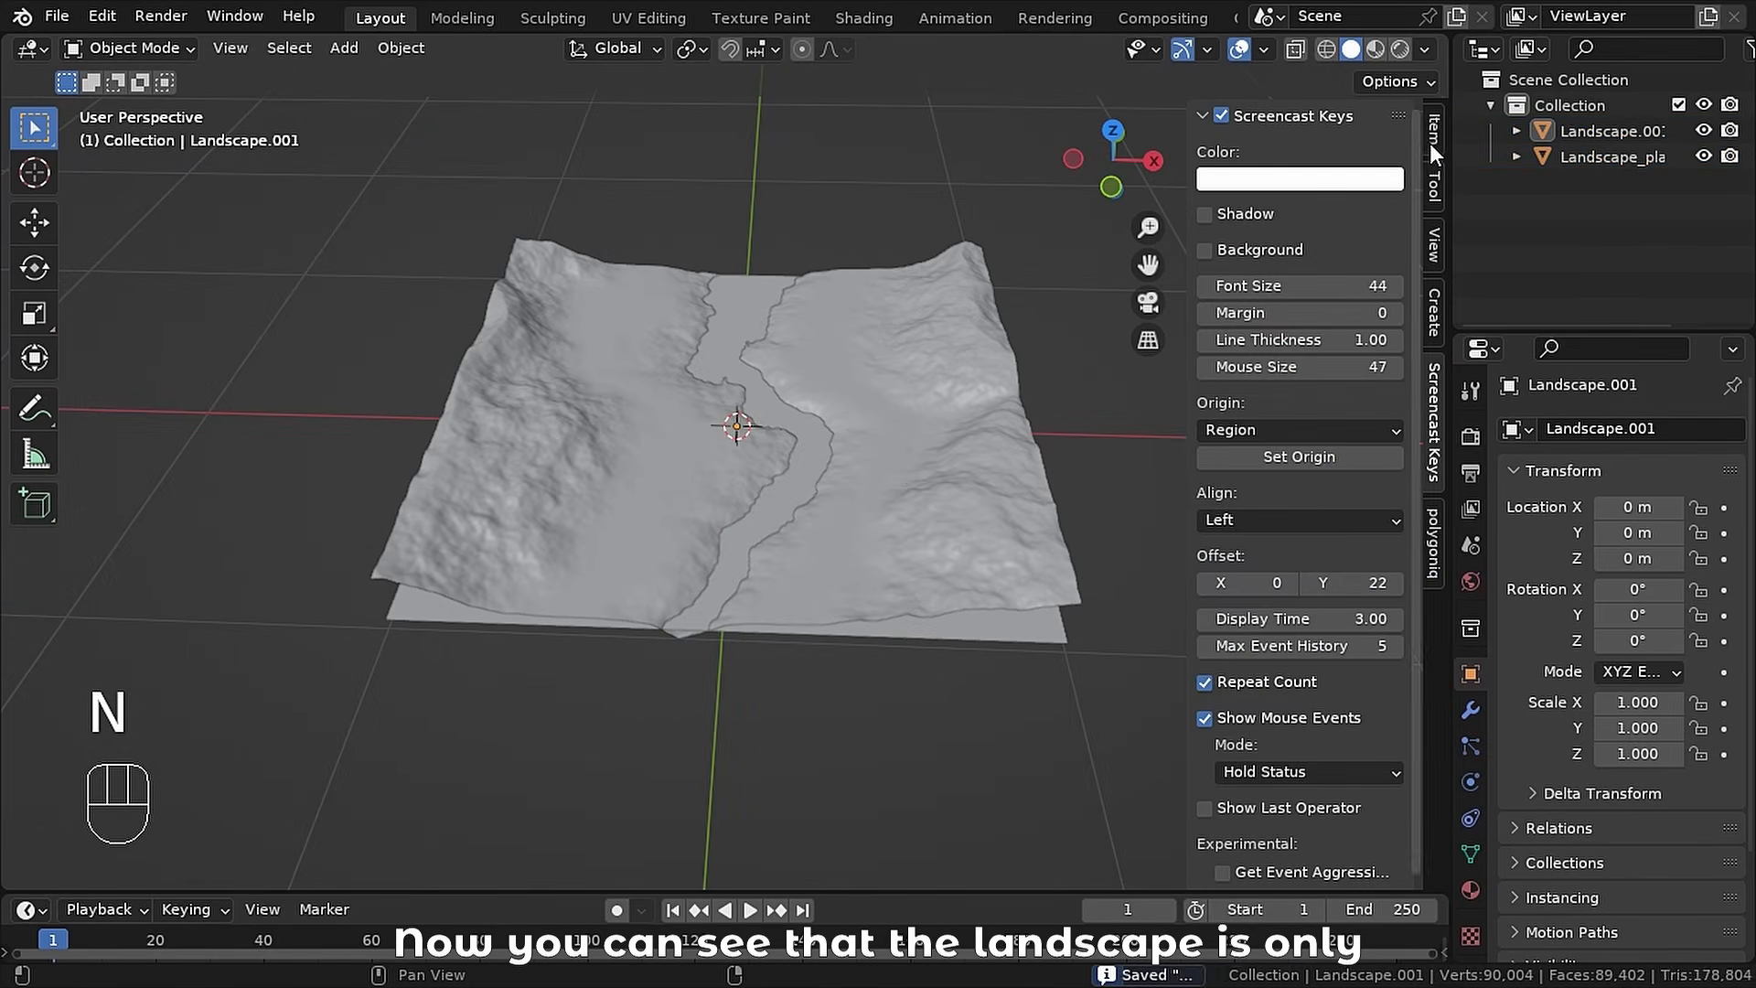
# - Select the landscape and its water plane and multiply their X, Y and Z scale by 100
pyautogui.click(1429, 143)
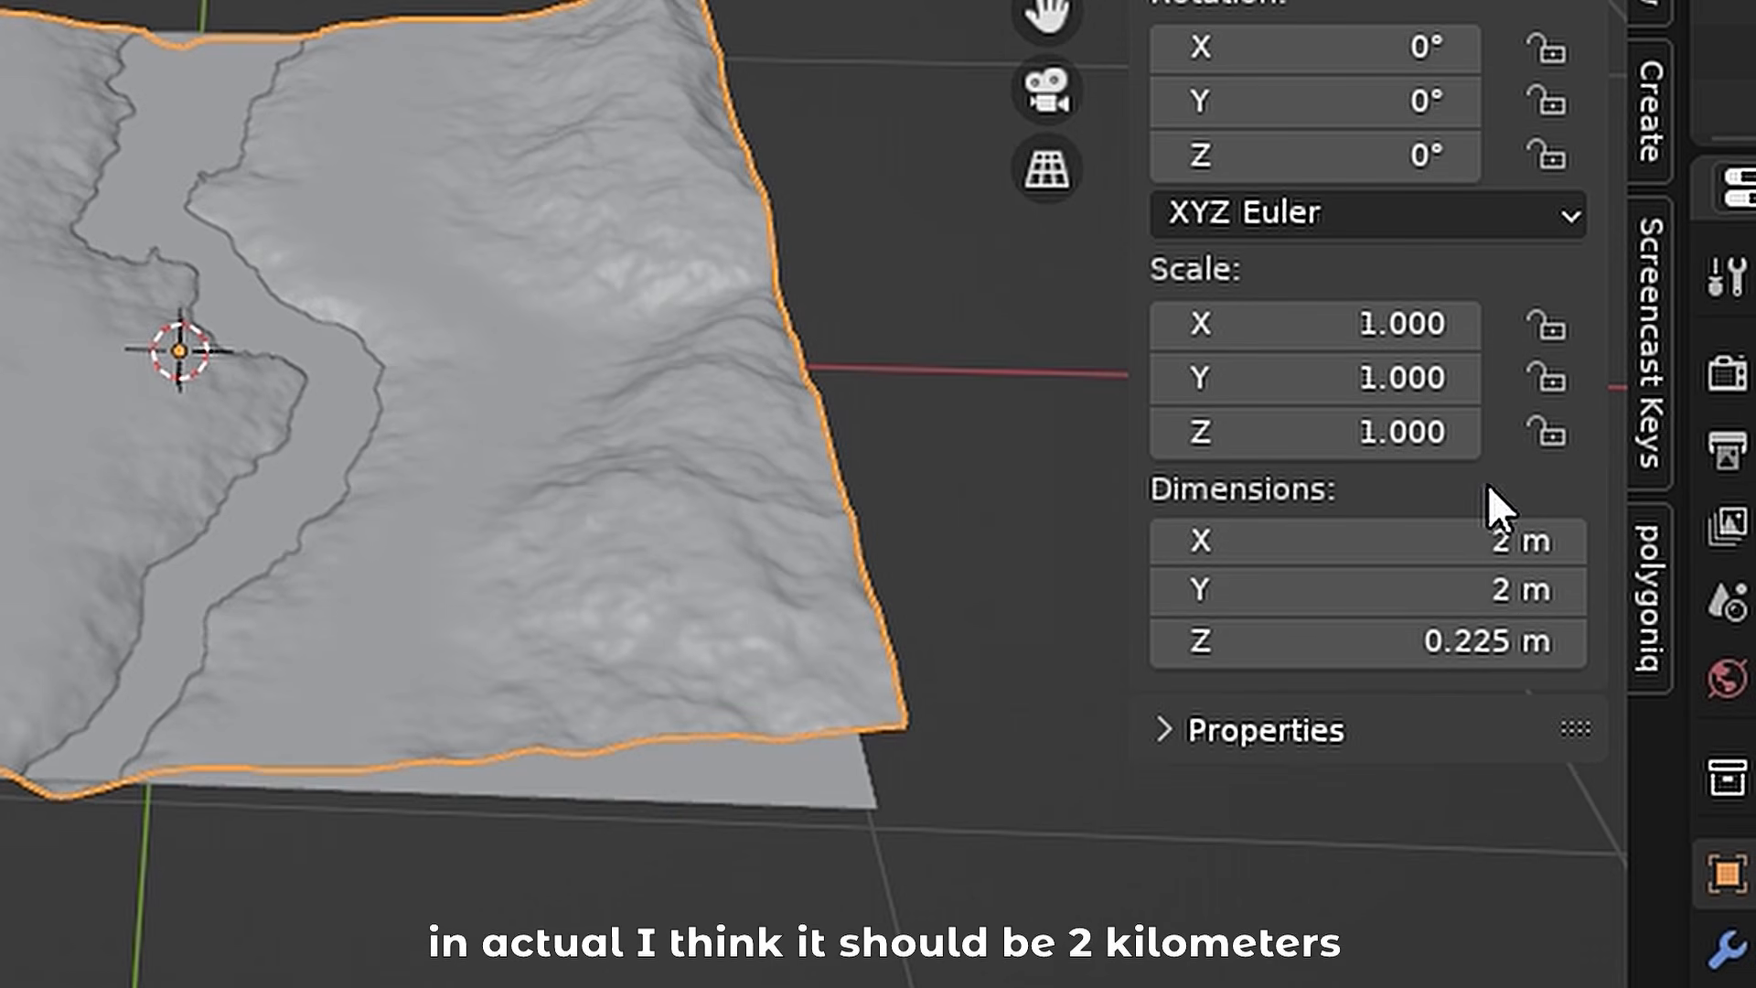
pyautogui.press('a')
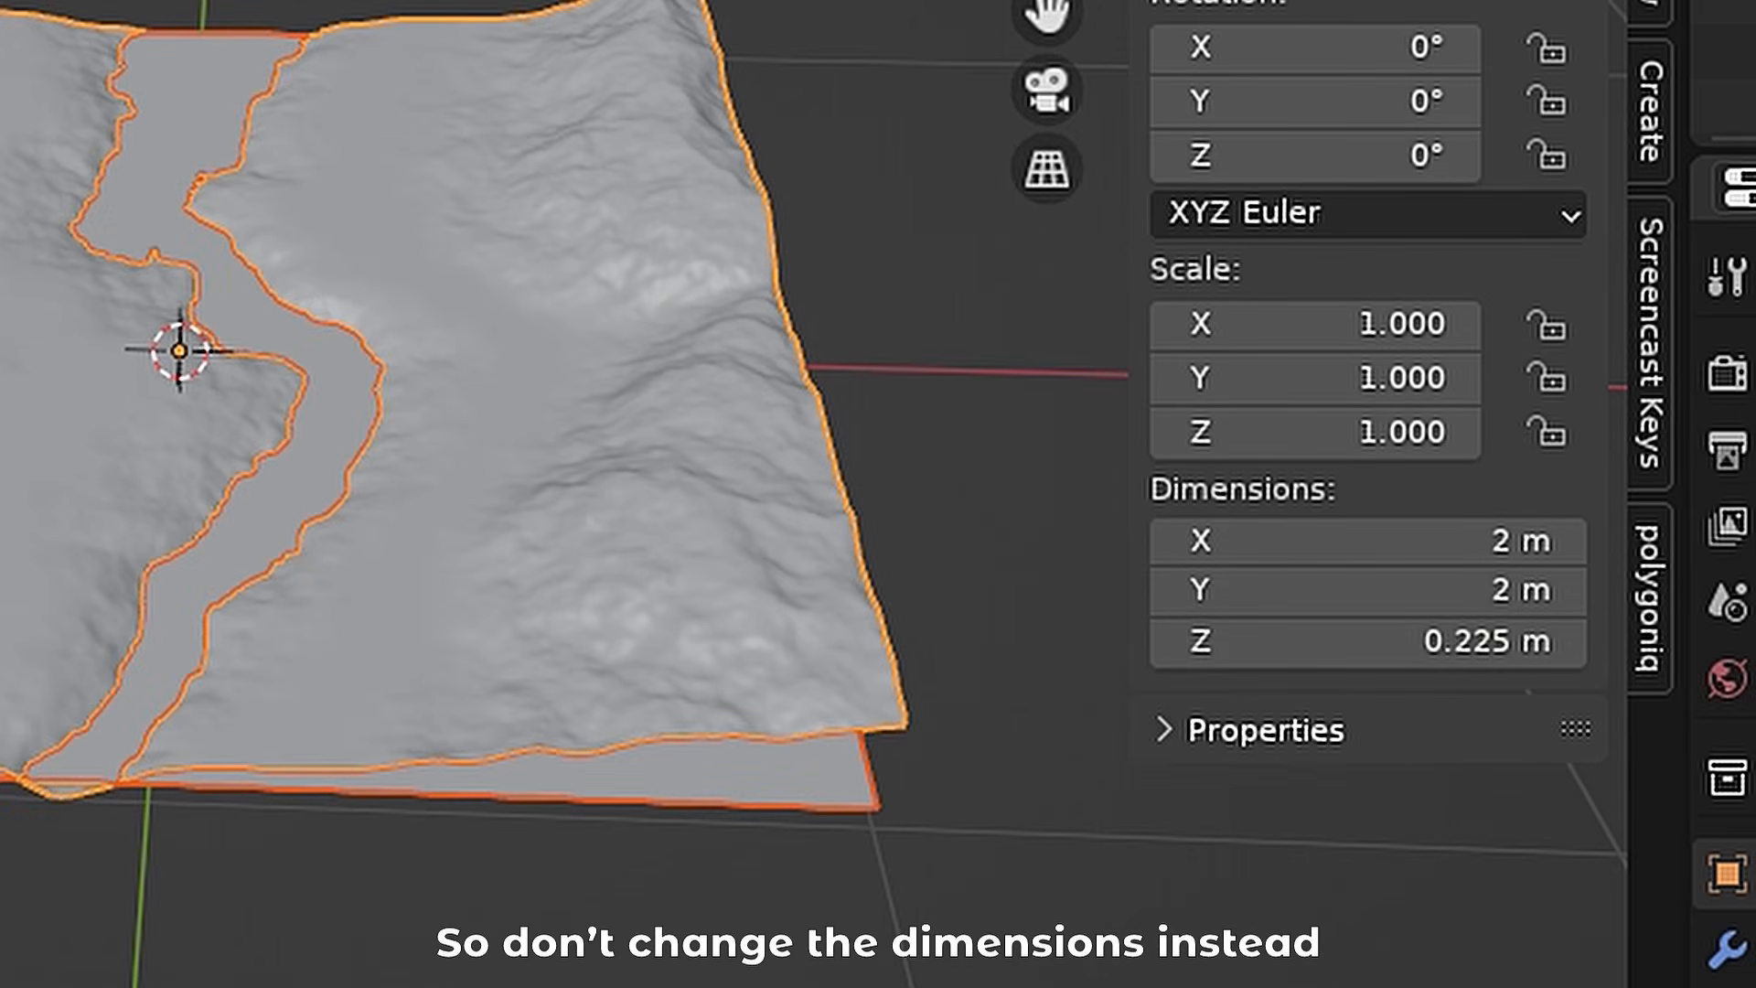
pyautogui.moveTo(1333, 321); pyautogui.dragTo(1332, 431)
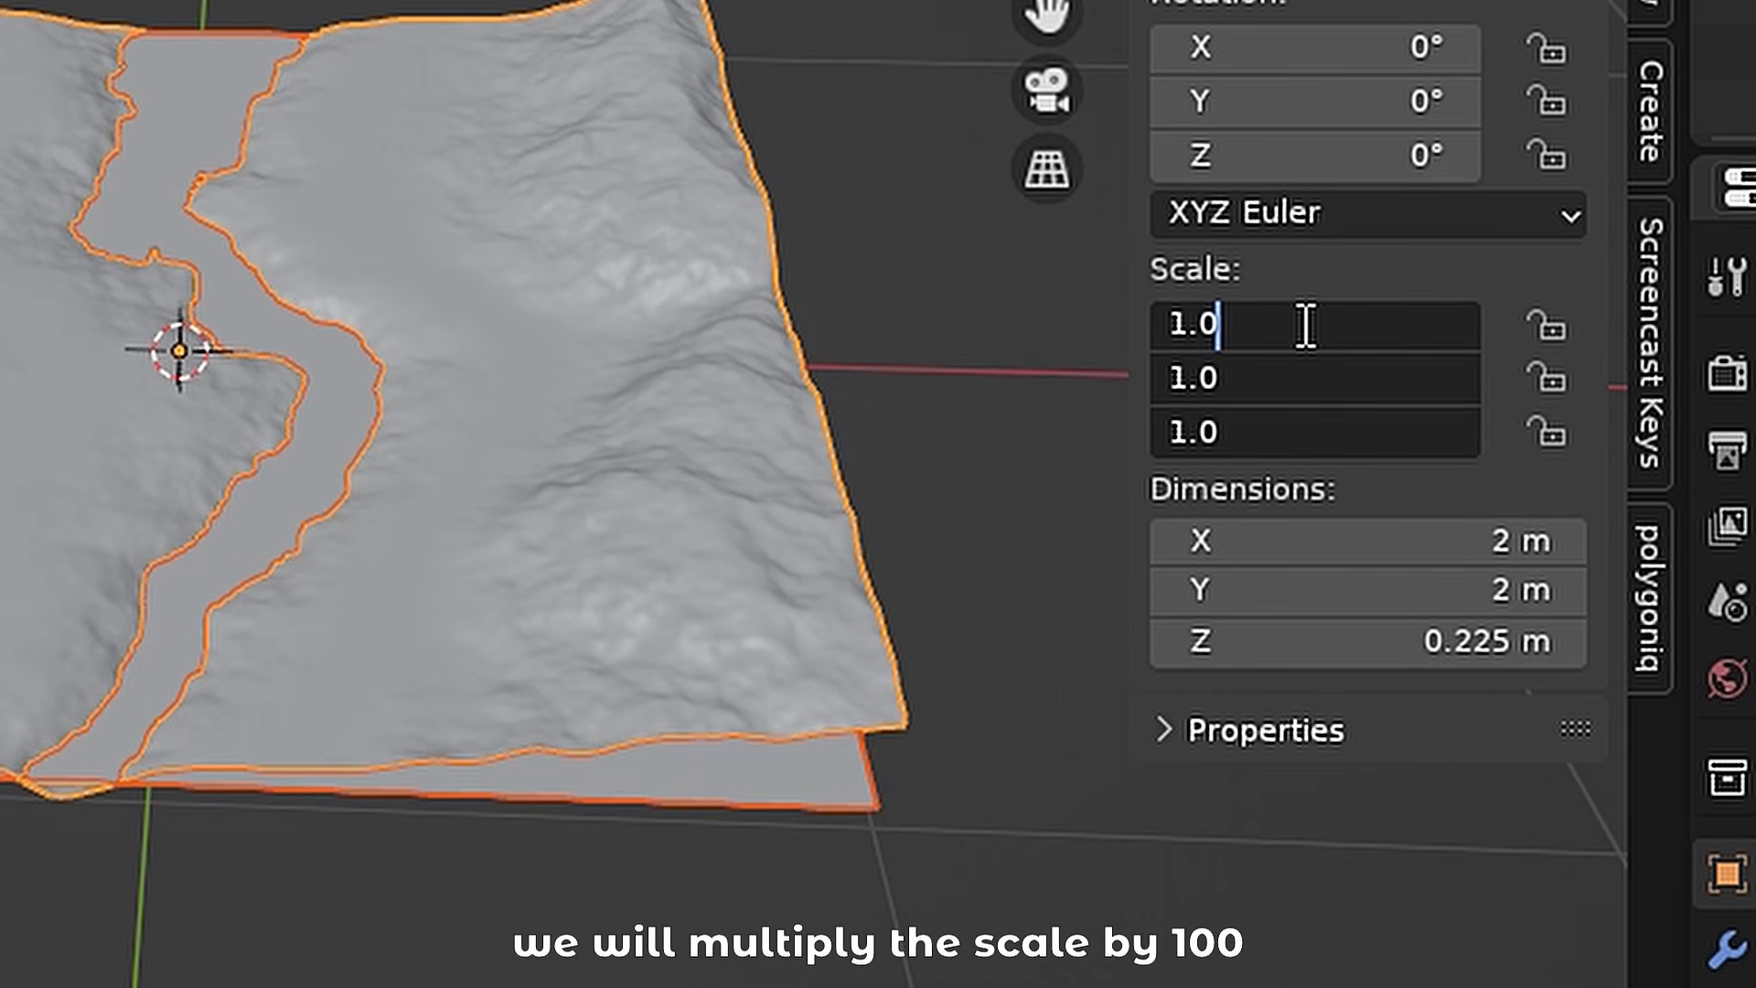
pyautogui.write('*100')
pyautogui.press('Return')
pyautogui.press('n')
pyautogui.press('KP_Decimal')
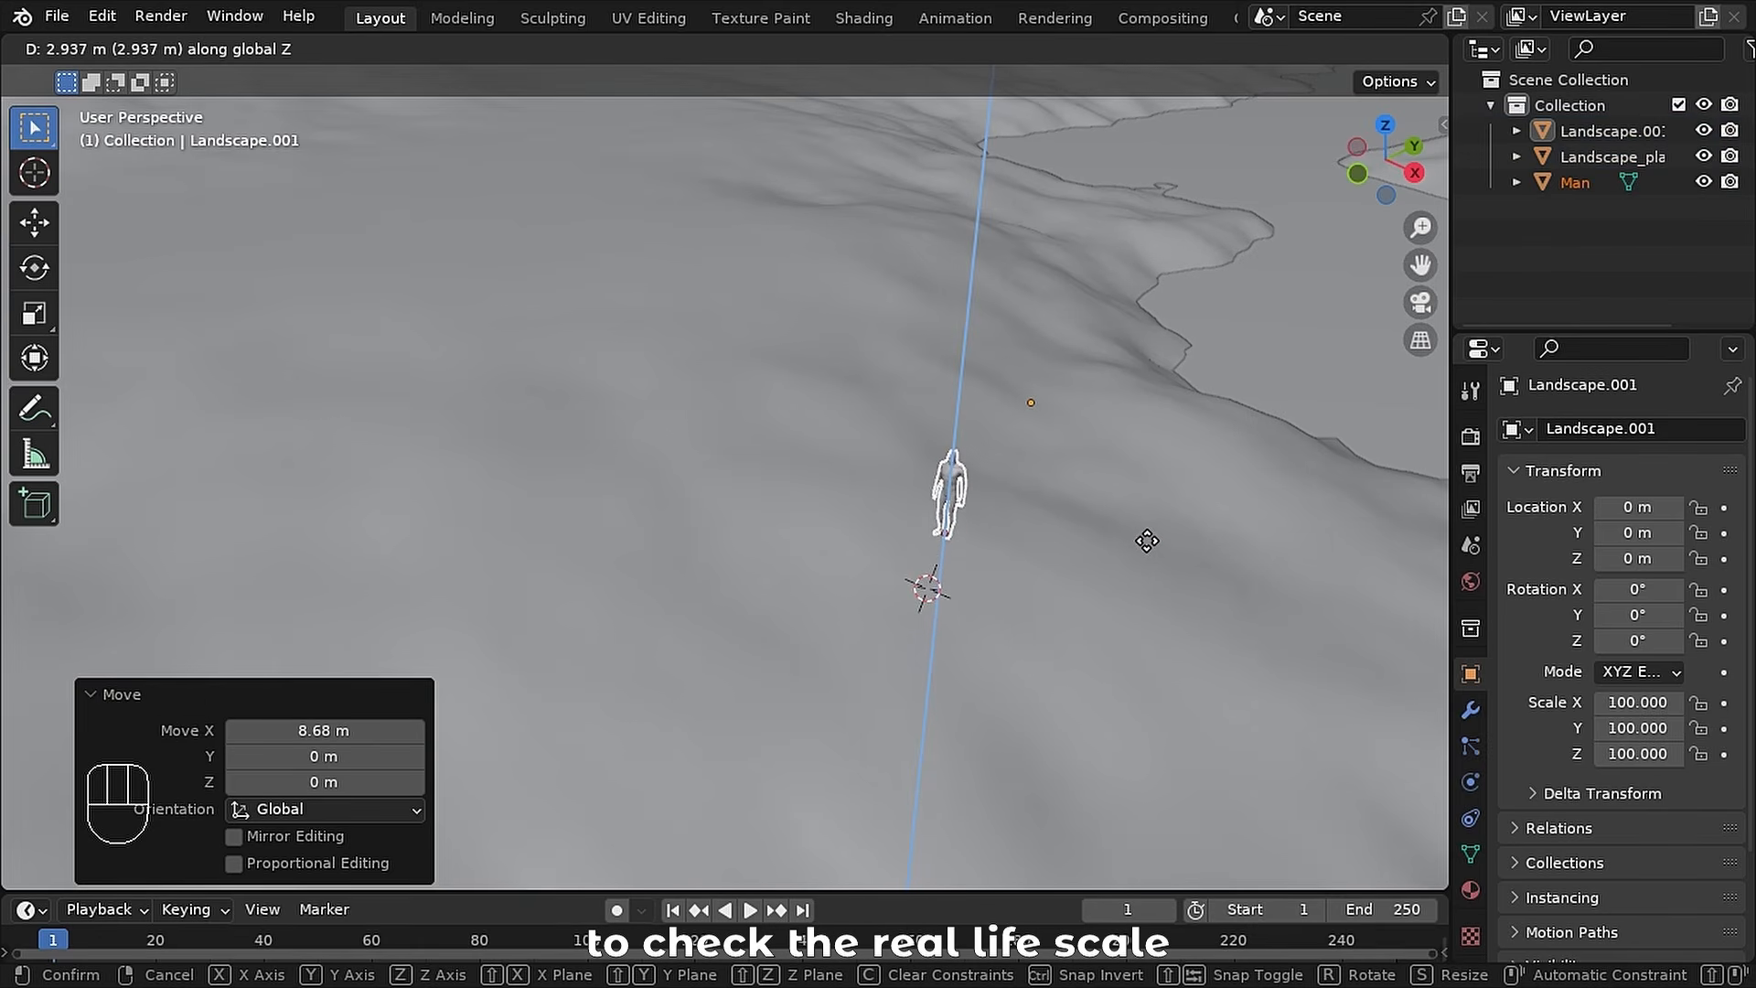
# - Raise the human figure about 3.14 m along Z onto the terrain surface and compare its size with the landscape
pyautogui.click(1149, 534)
pyautogui.scroll(2, 1085, 545)
pyautogui.keyDown('shift'); pyautogui.moveTo(1085, 545); pyautogui.dragTo(656, 381, button='middle'); pyautogui.keyUp('shift')
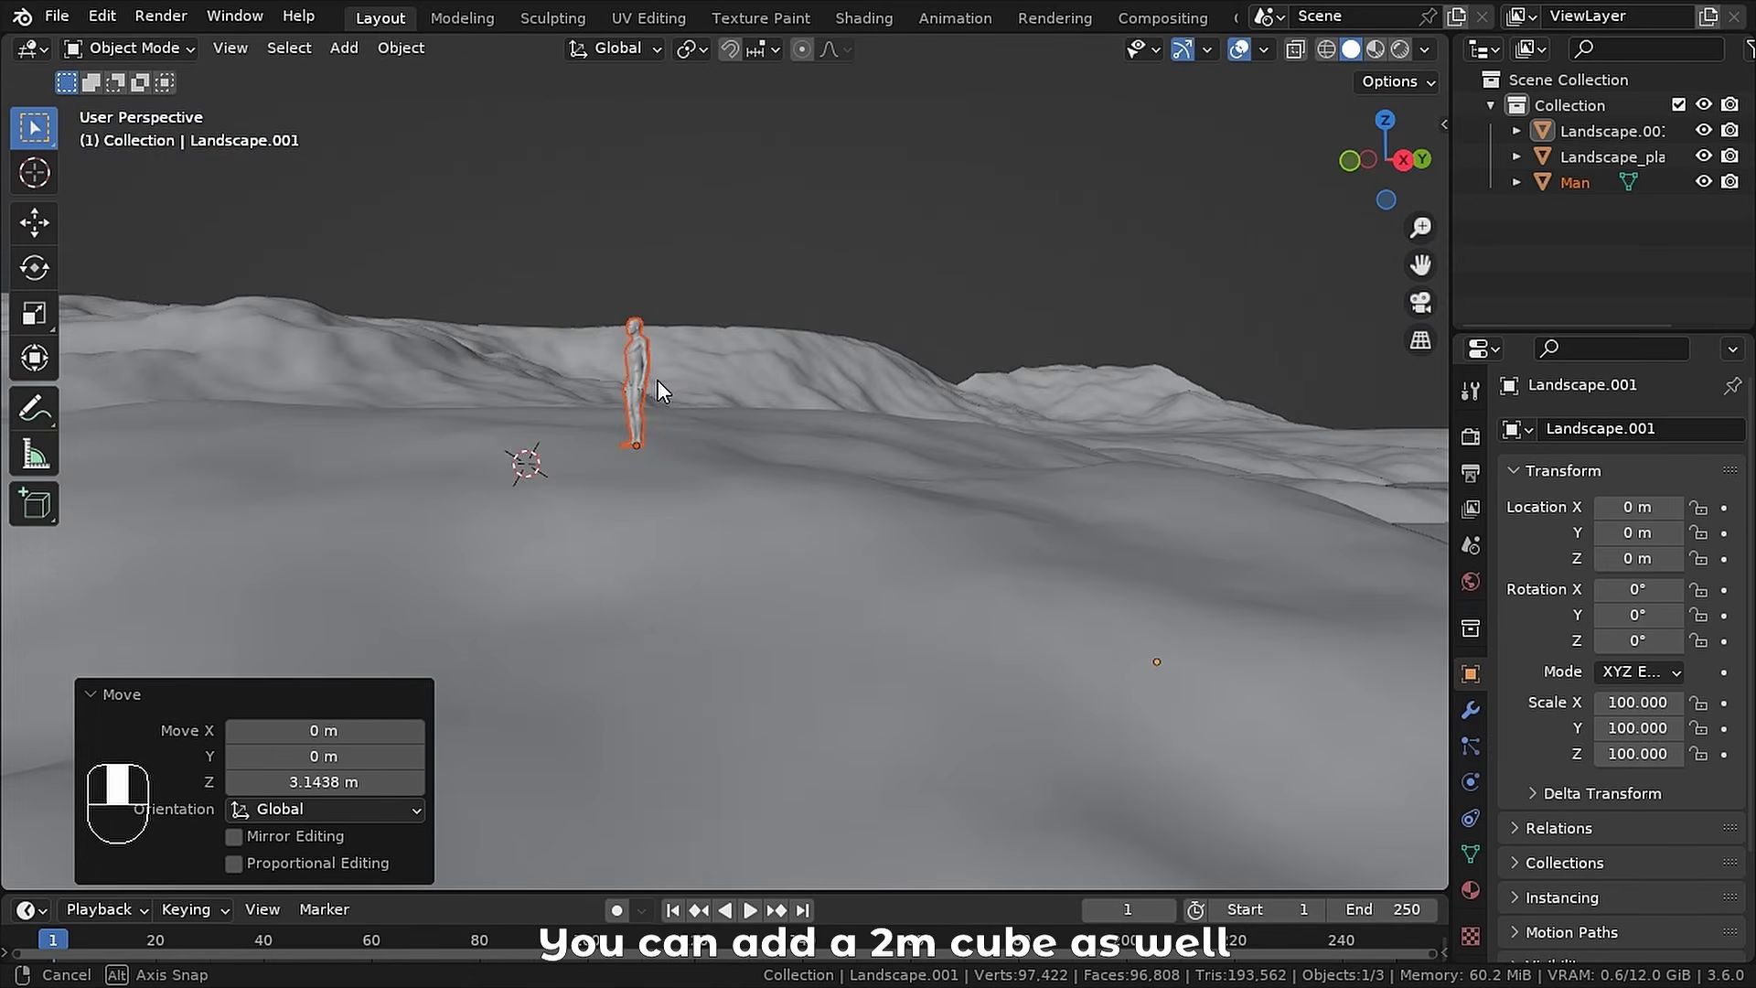
pyautogui.scroll(4, 759, 399)
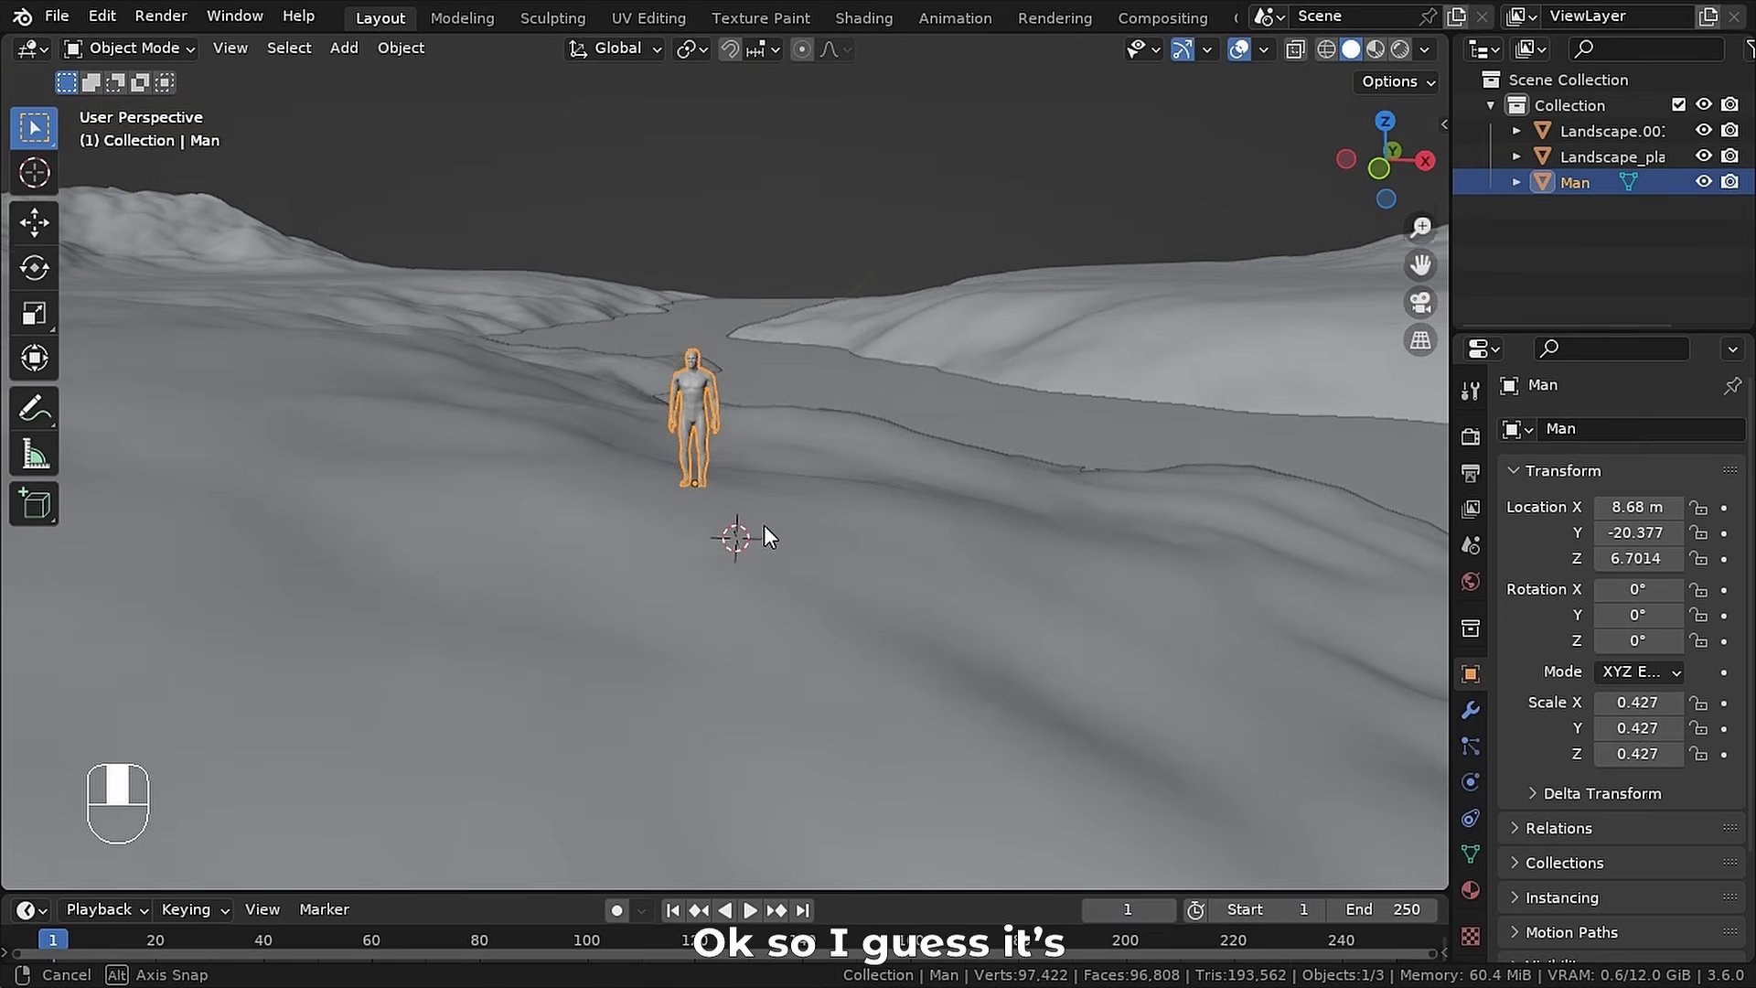
pyautogui.moveTo(764, 537); pyautogui.dragTo(765, 580, button='middle')
pyautogui.scroll(-5, 770, 532)
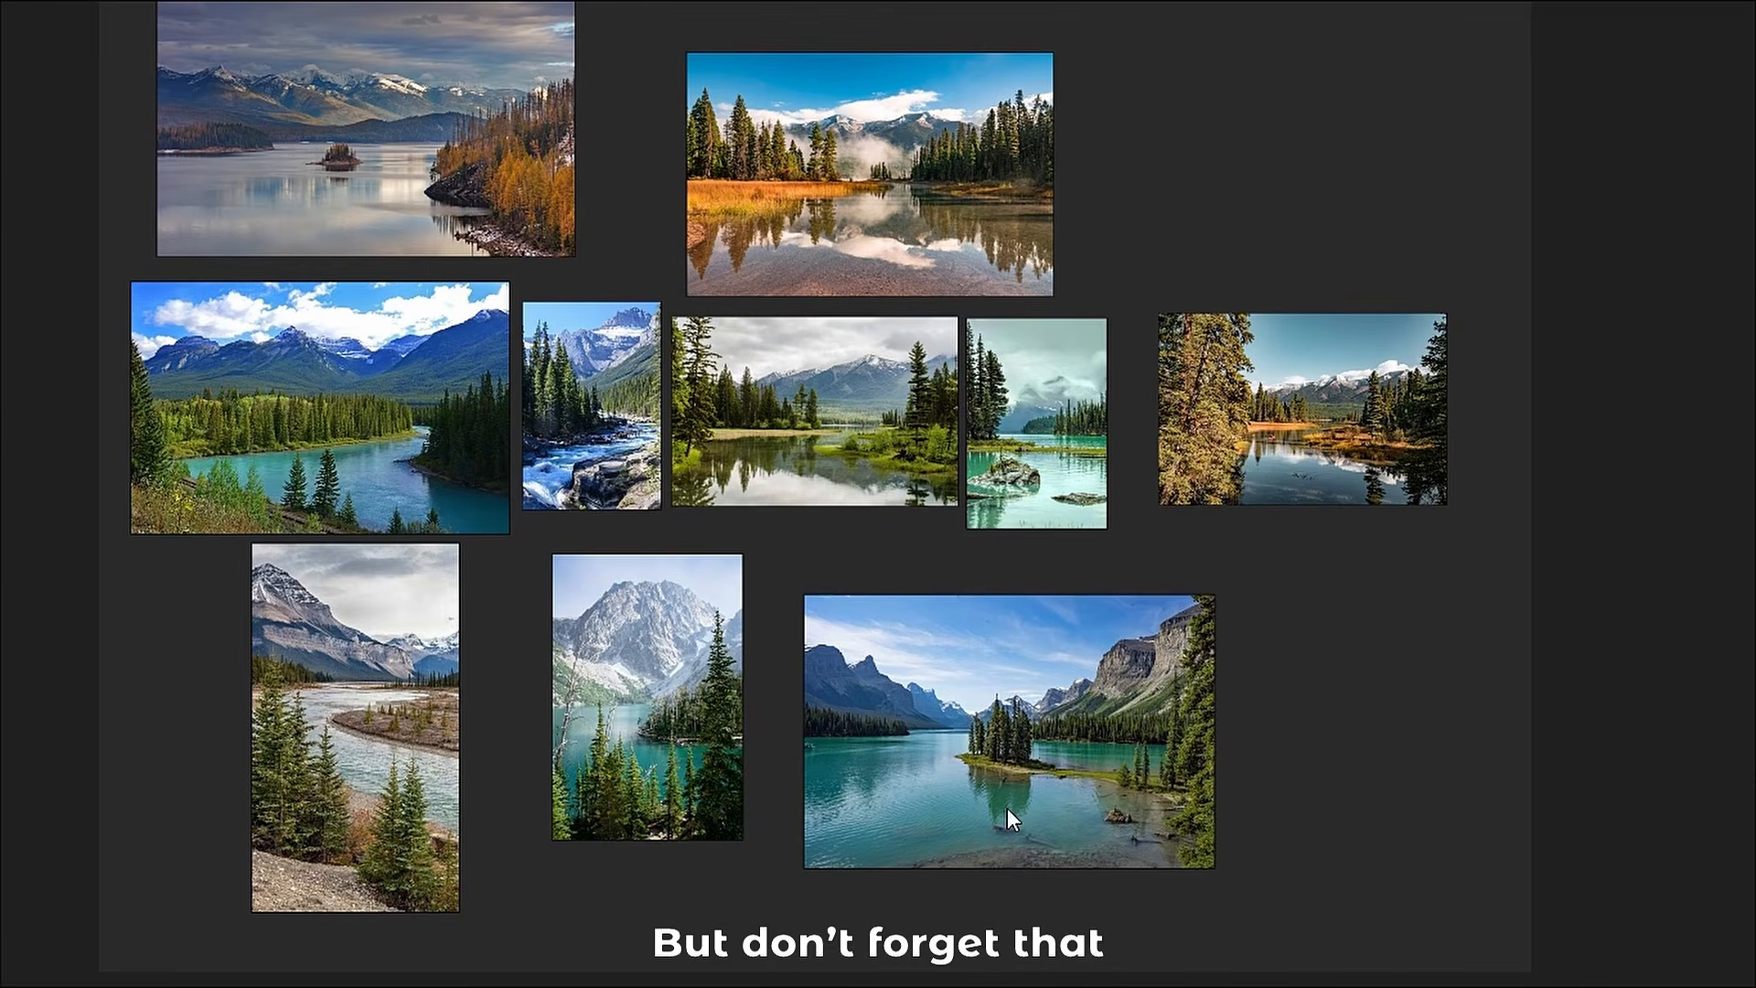
# - Examine the collected lake and mountain reference photos for different angles, times of day and heights
pyautogui.scroll(6, 818, 437)
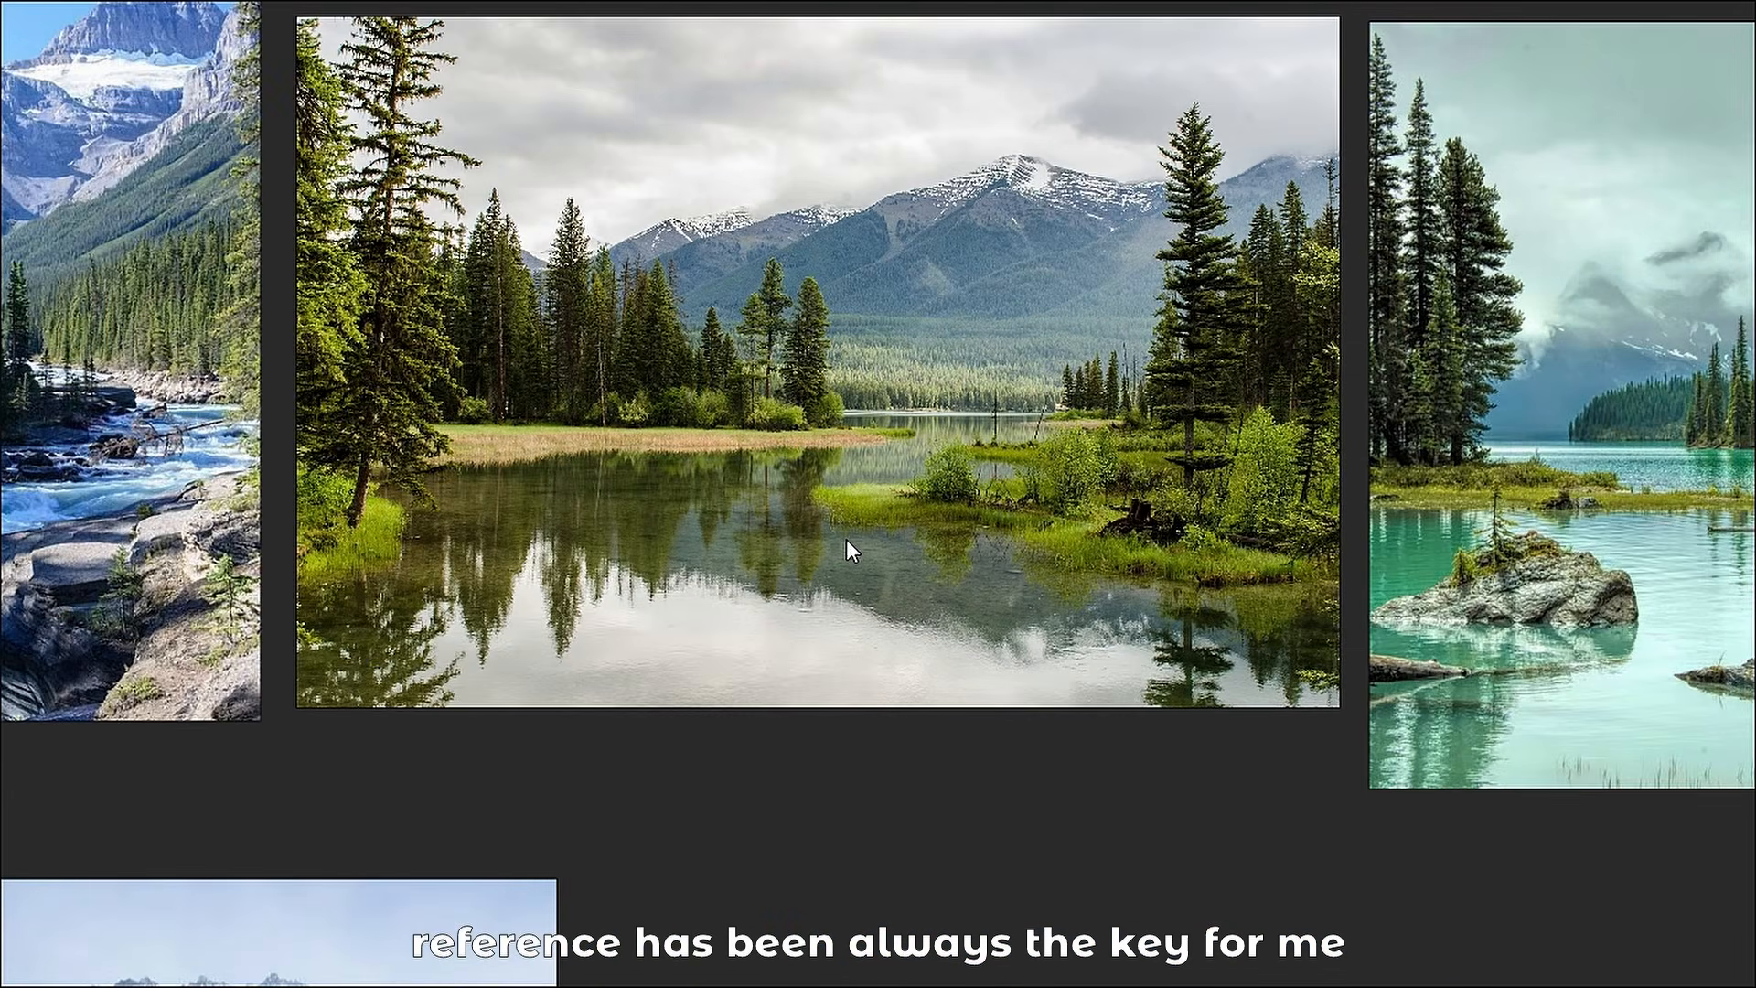
pyautogui.moveTo(847, 537); pyautogui.dragTo(860, 649, button='middle')
pyautogui.scroll(-4, 860, 650)
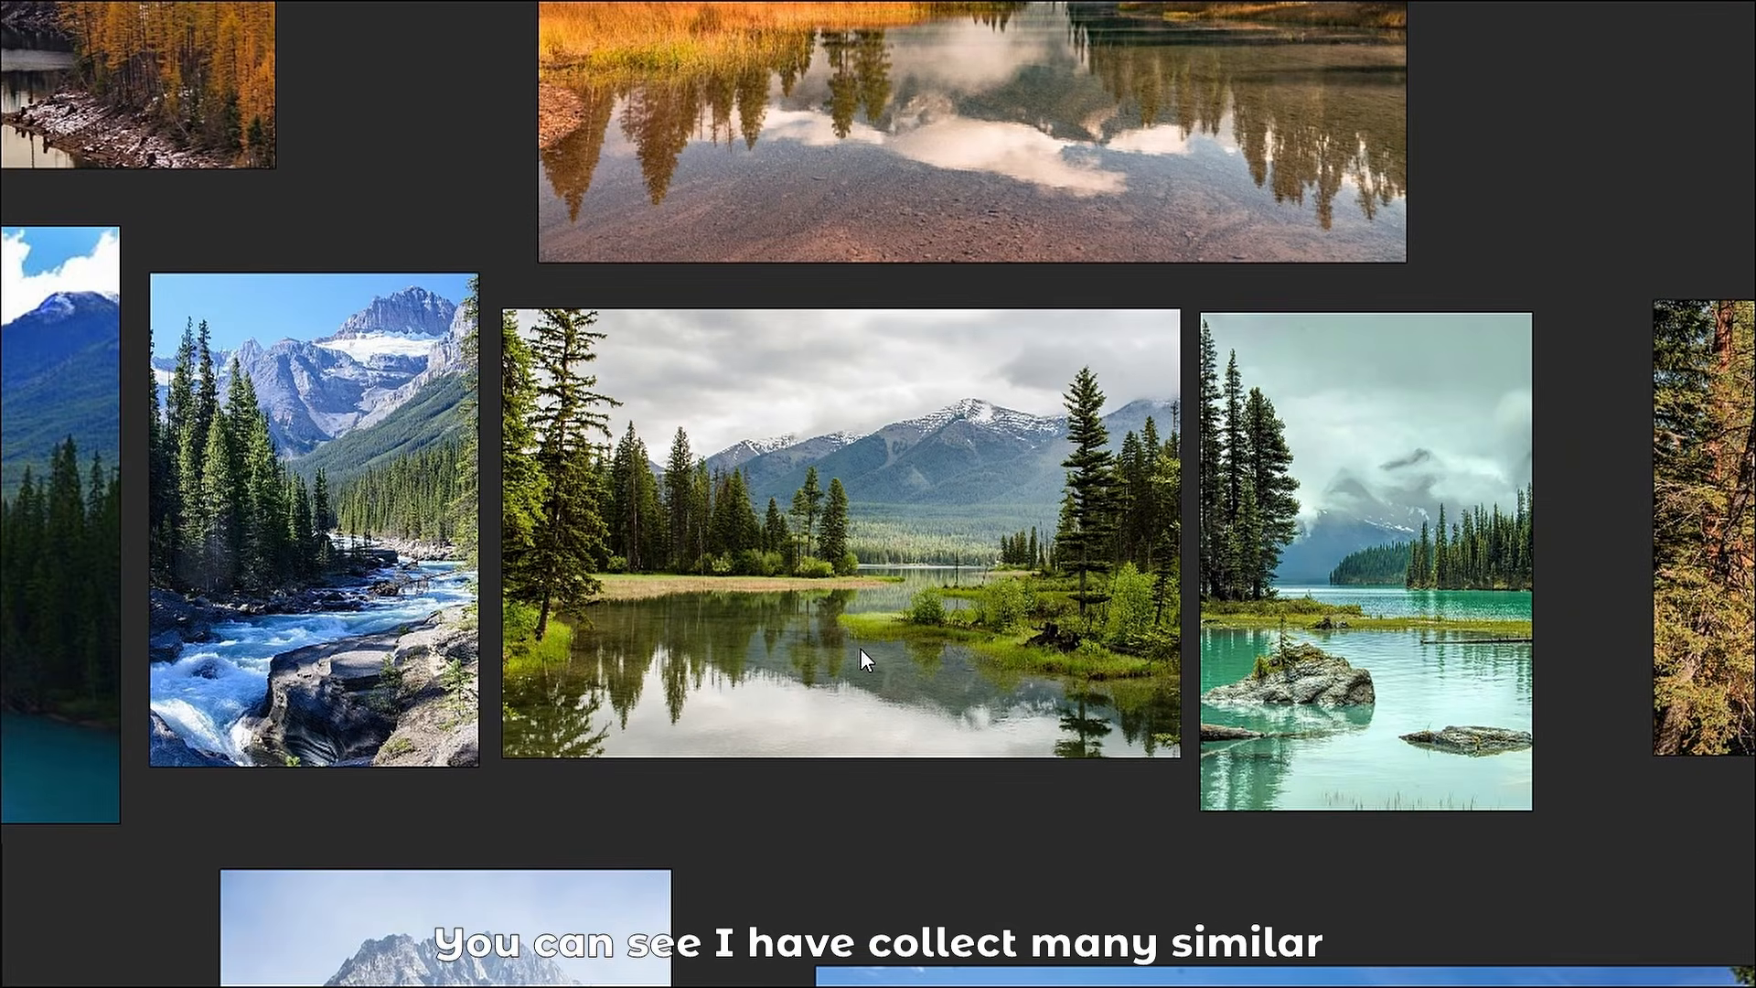
pyautogui.scroll(-5, 859, 650)
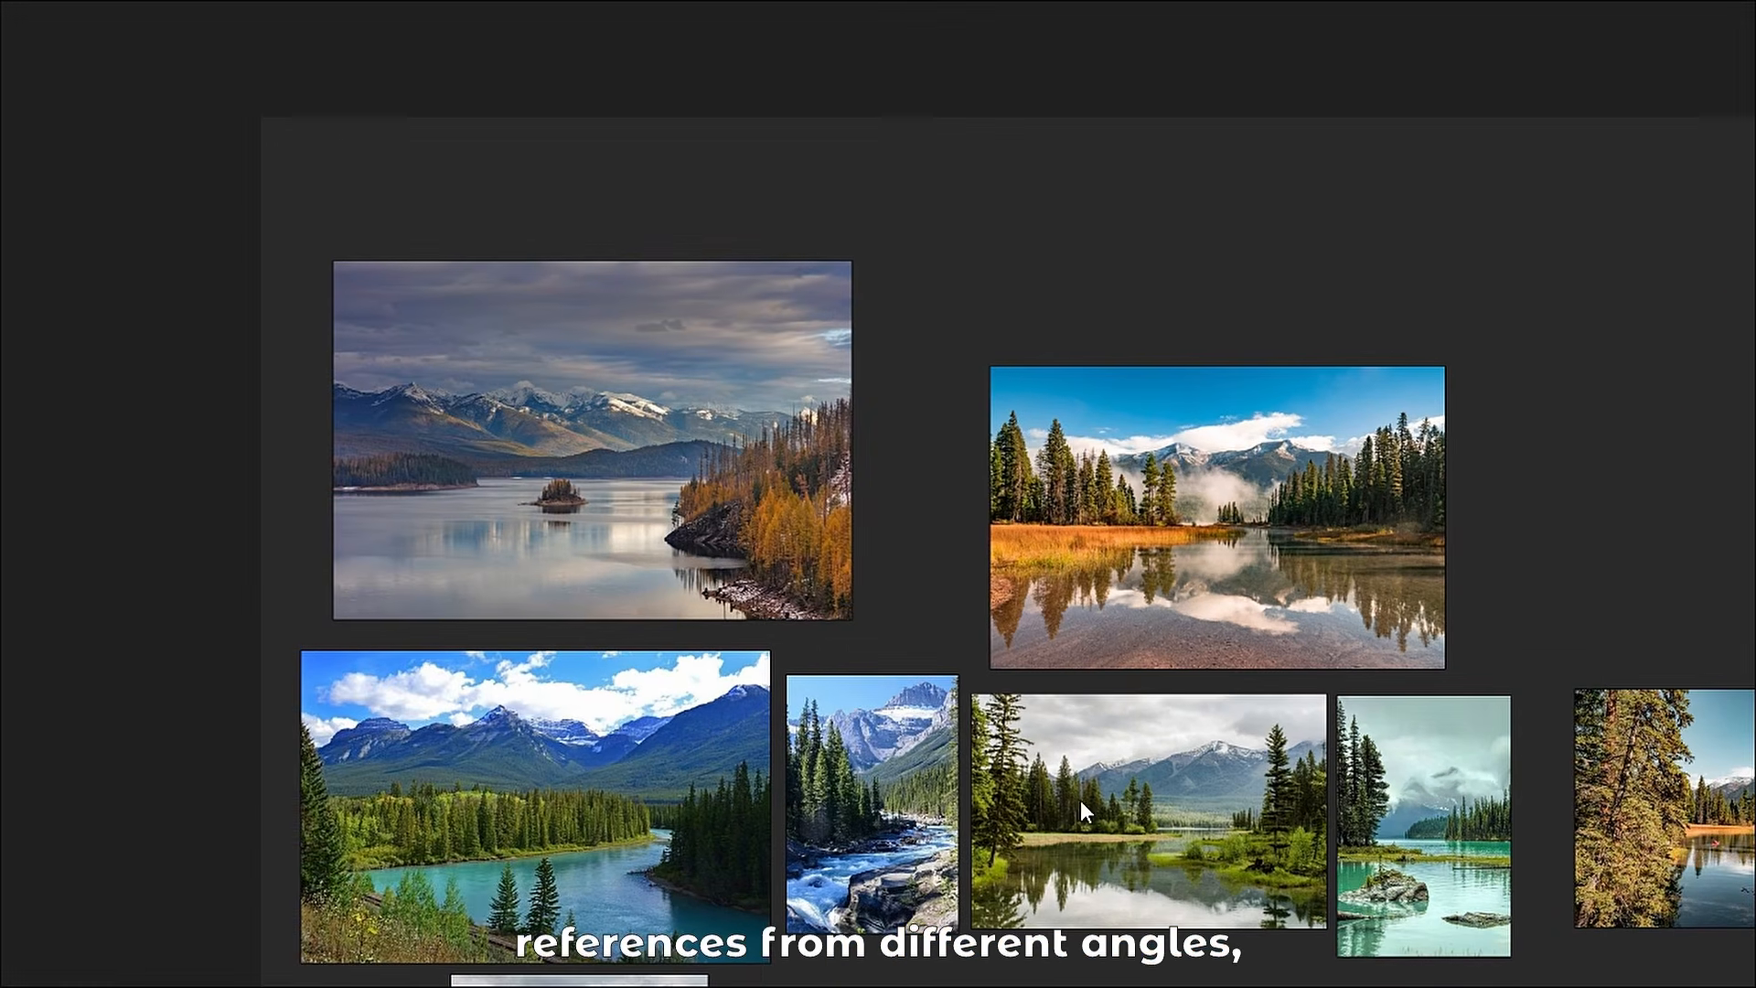
pyautogui.scroll(3, 860, 650)
pyautogui.moveTo(867, 649); pyautogui.dragTo(577, 612, button='middle')
pyautogui.scroll(-3, 573, 611)
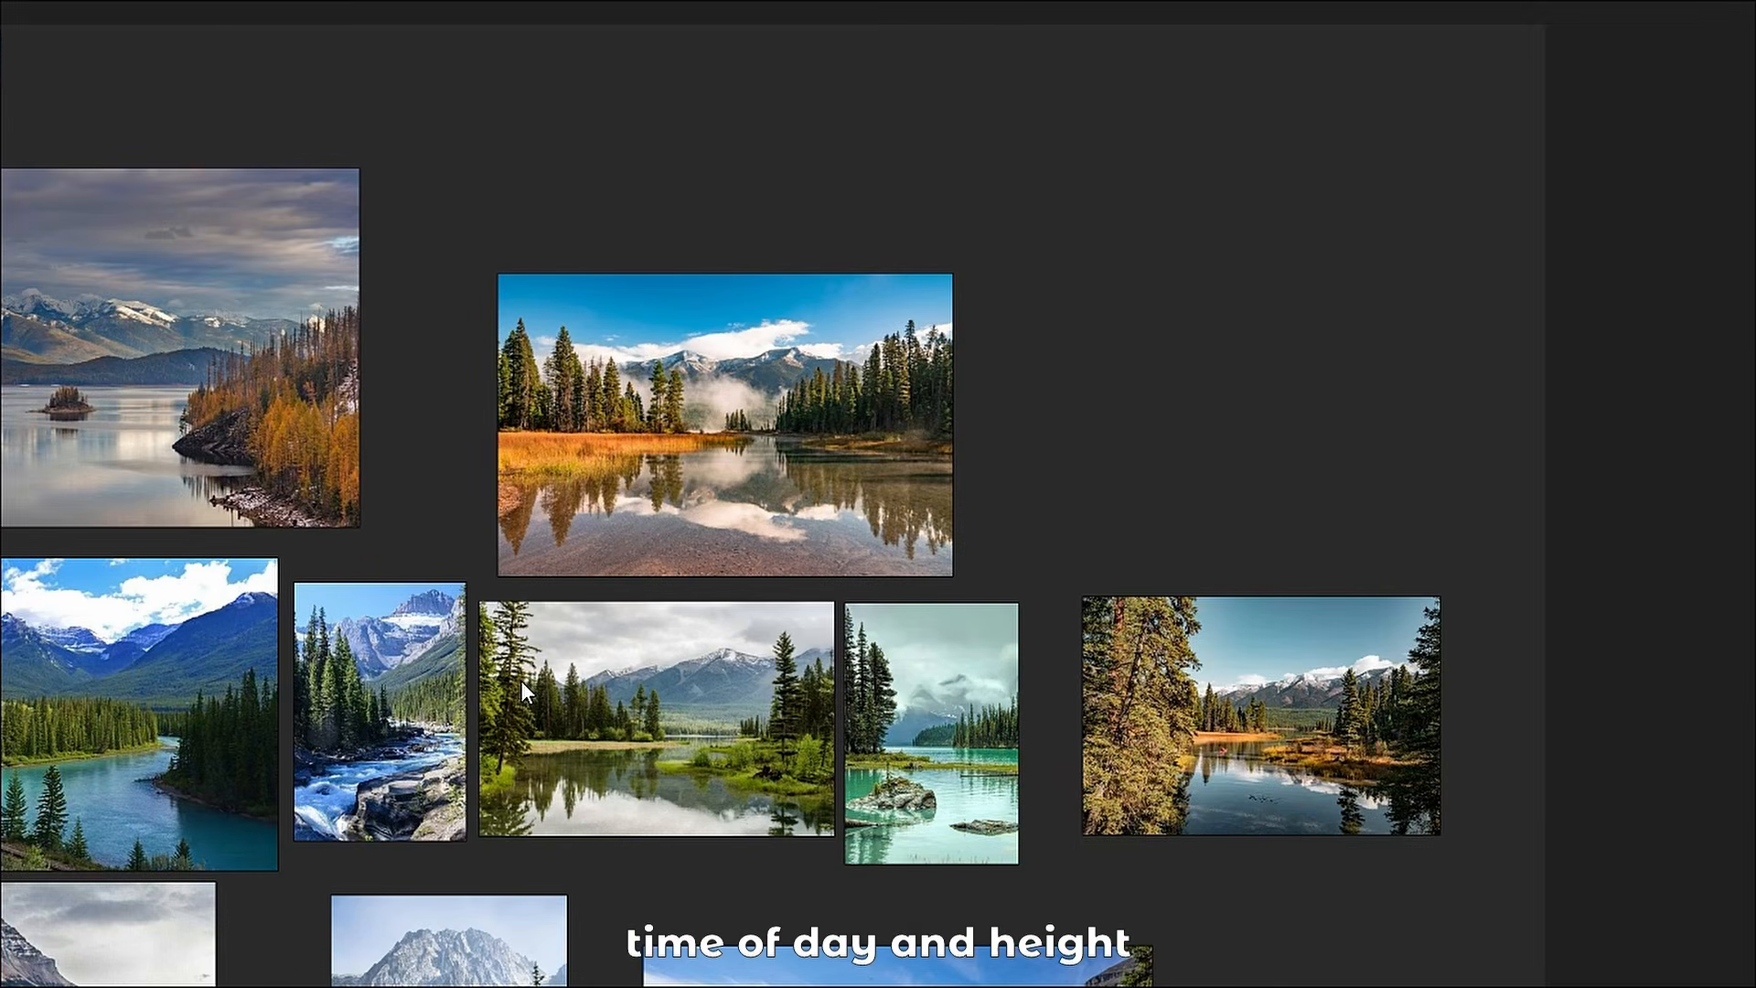
pyautogui.moveTo(521, 680); pyautogui.dragTo(1109, 439, button='middle')
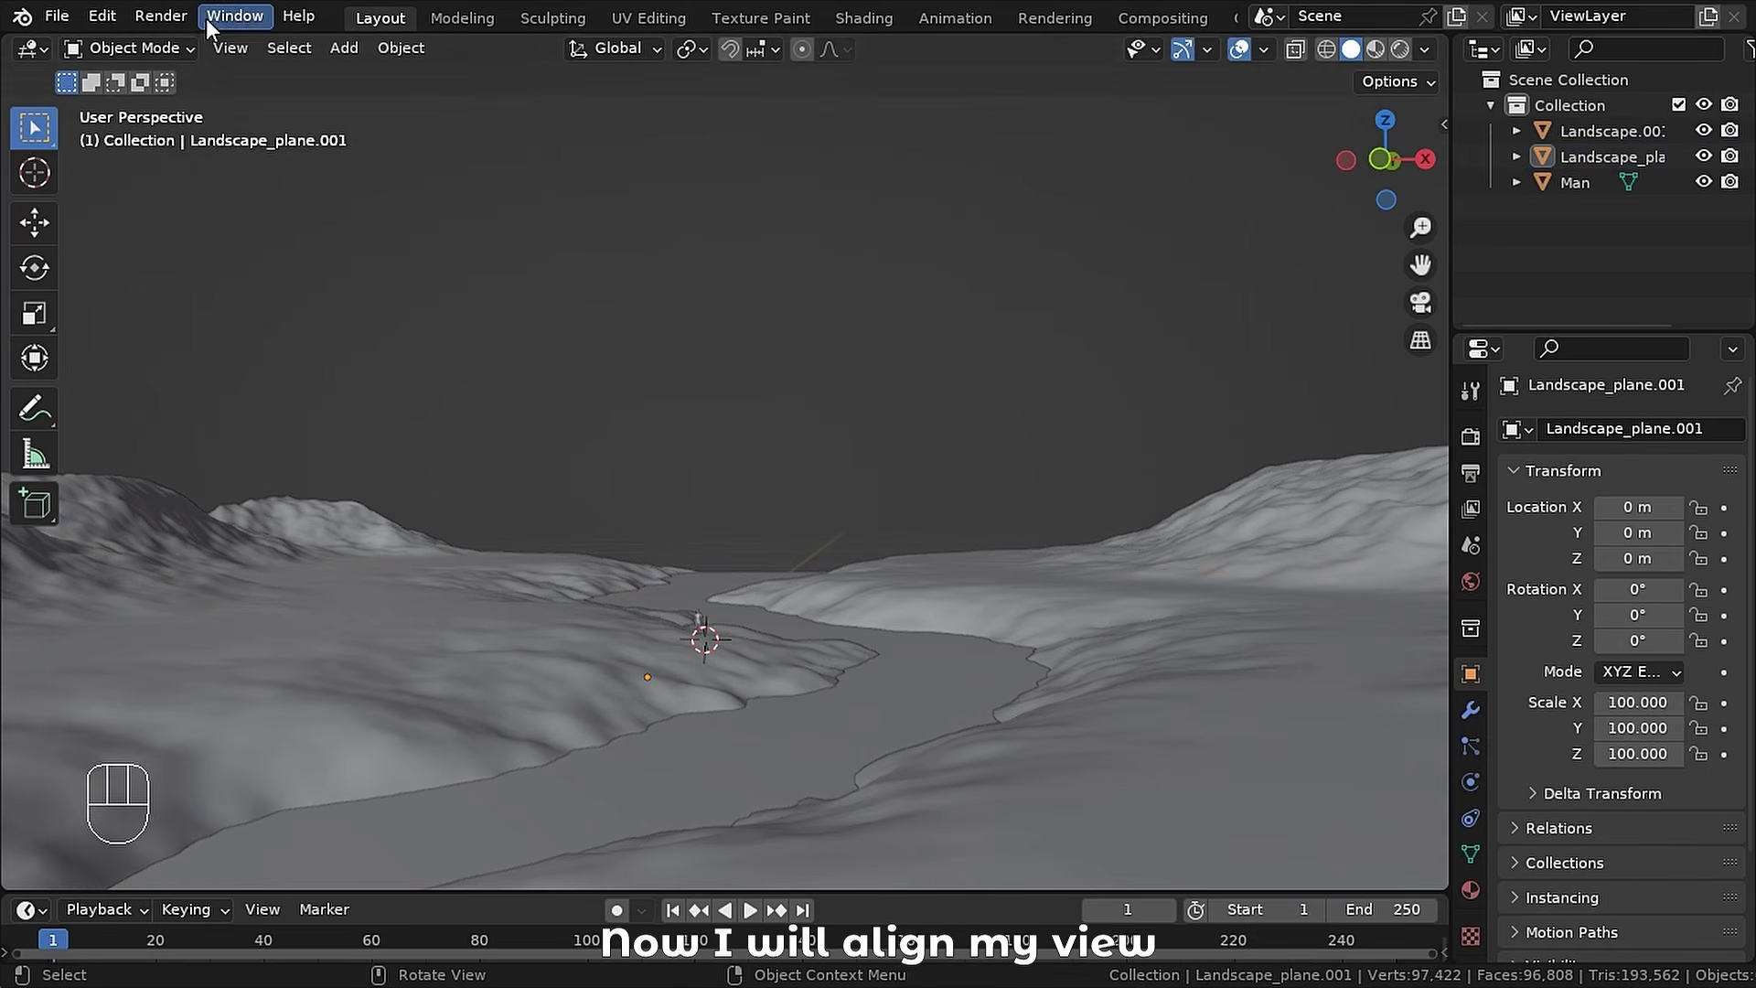
# - Add a camera to the scene and align it to the current view over the river
pyautogui.click(344, 51)
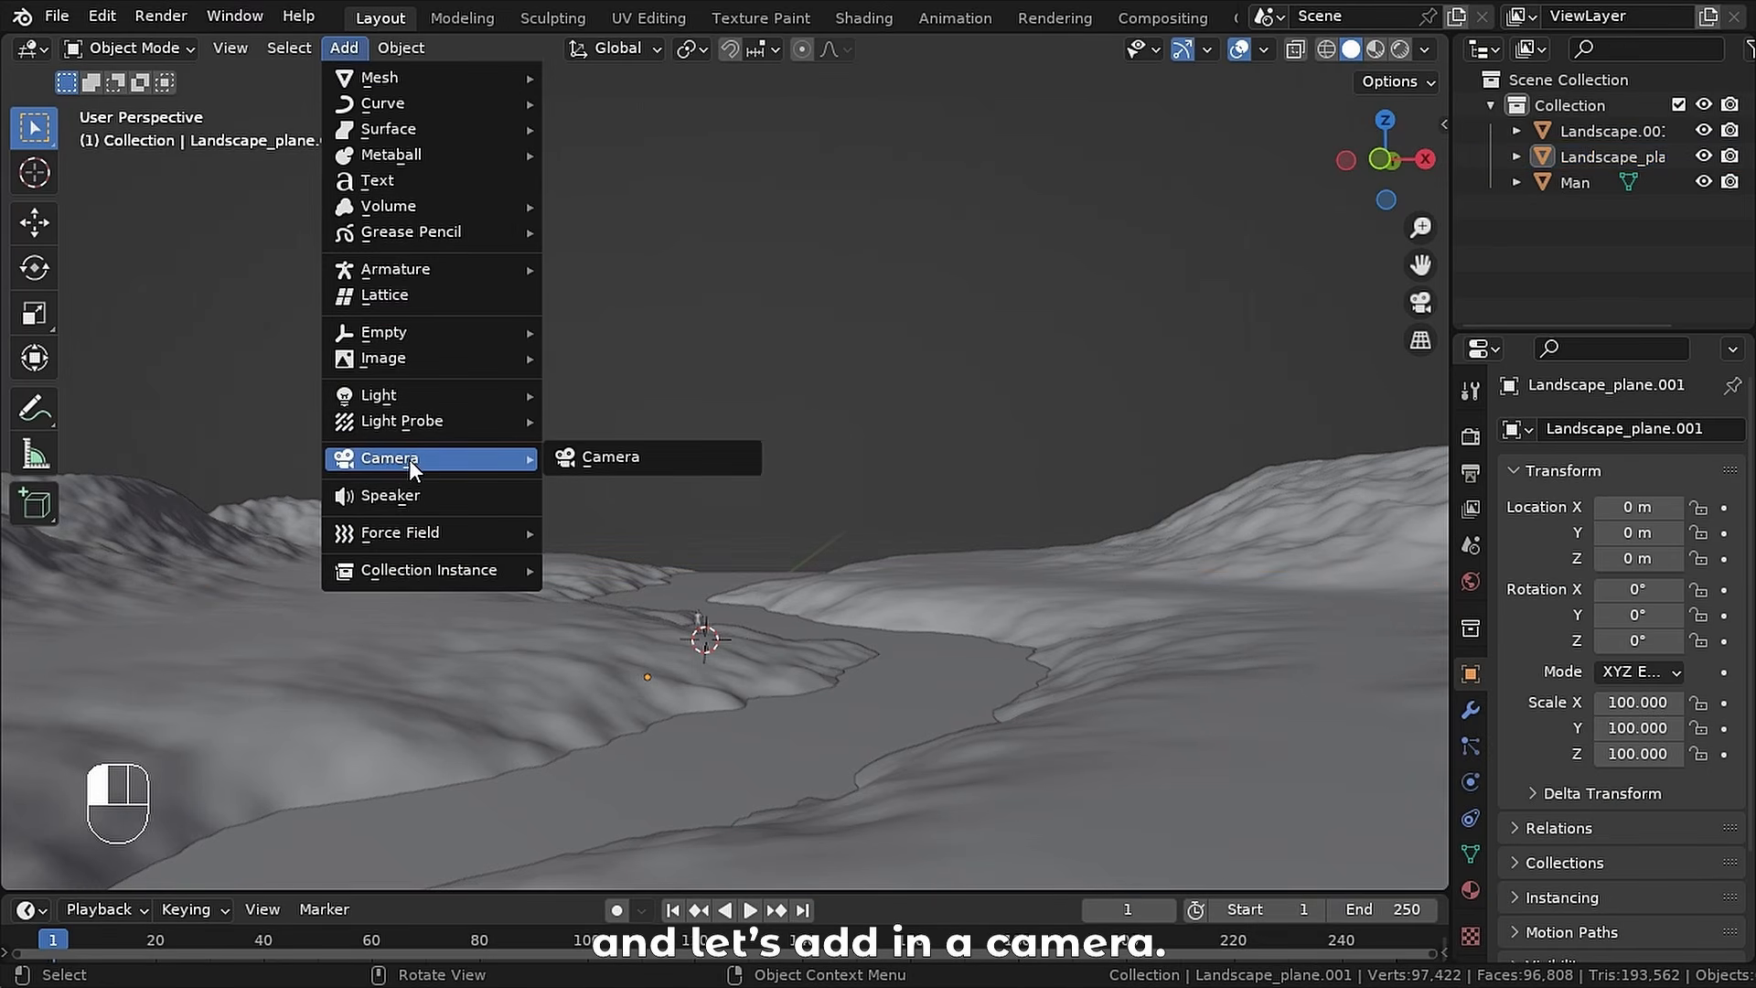
pyautogui.click(593, 450)
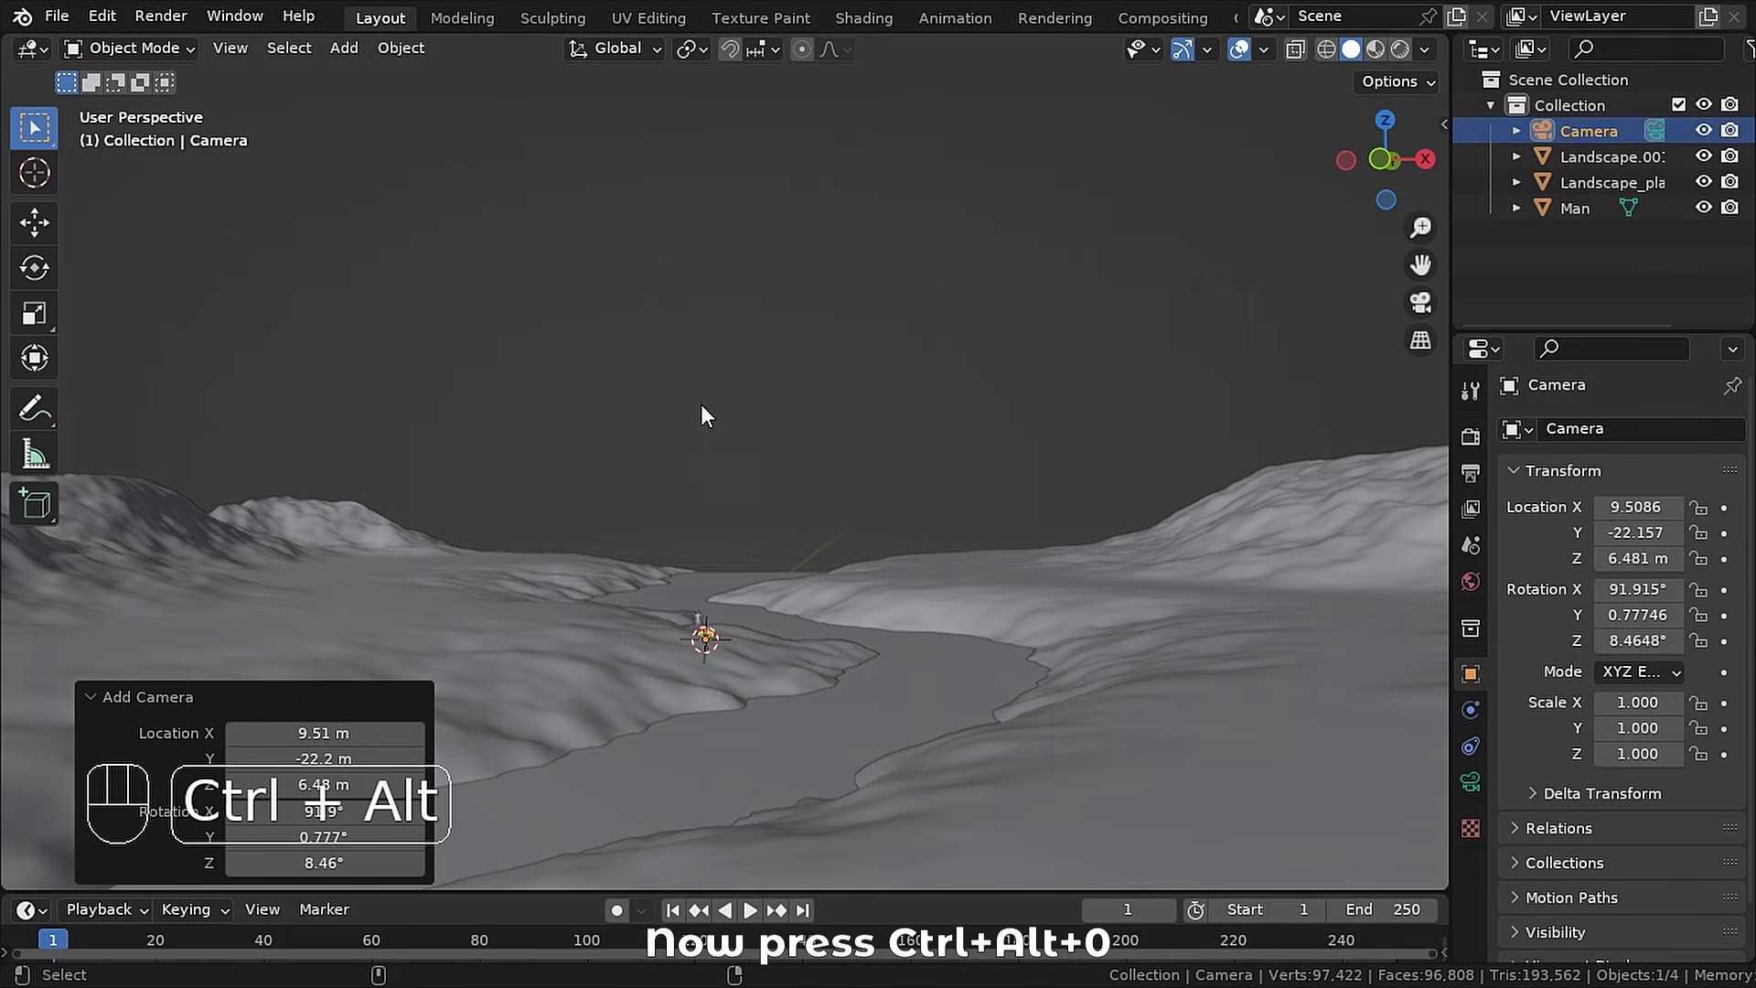
pyautogui.press('ctrl+alt+KP_0')
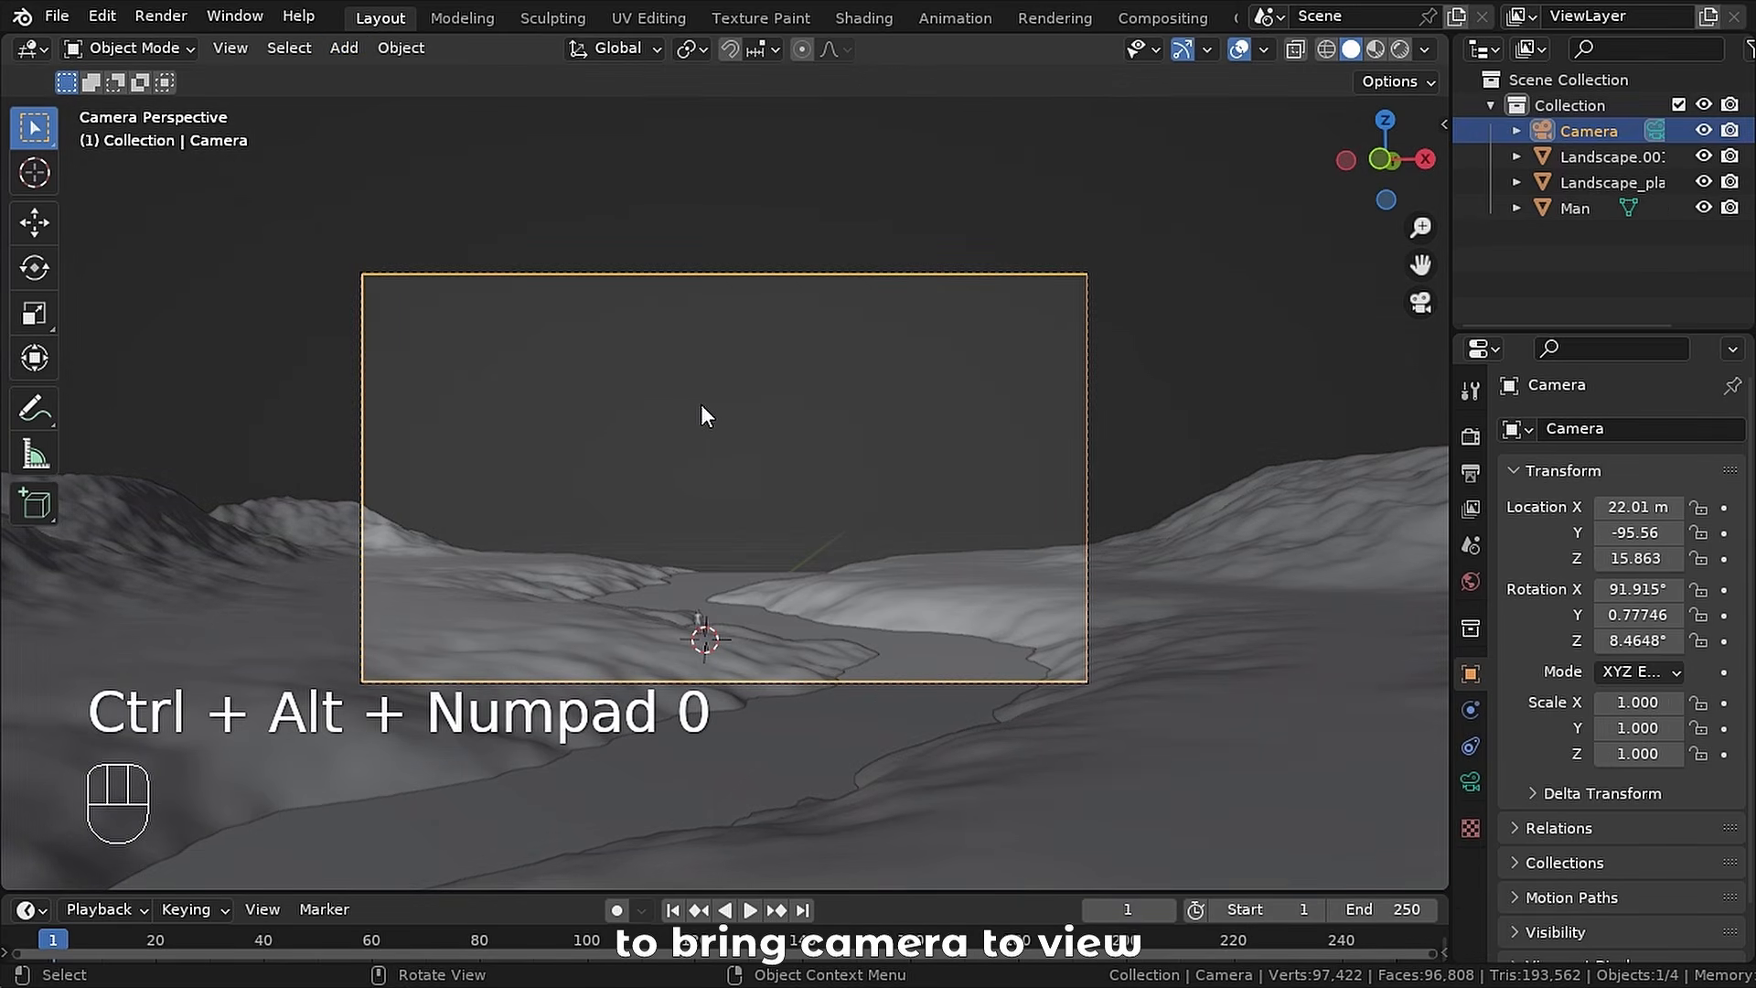
pyautogui.scroll(2, 953, 403)
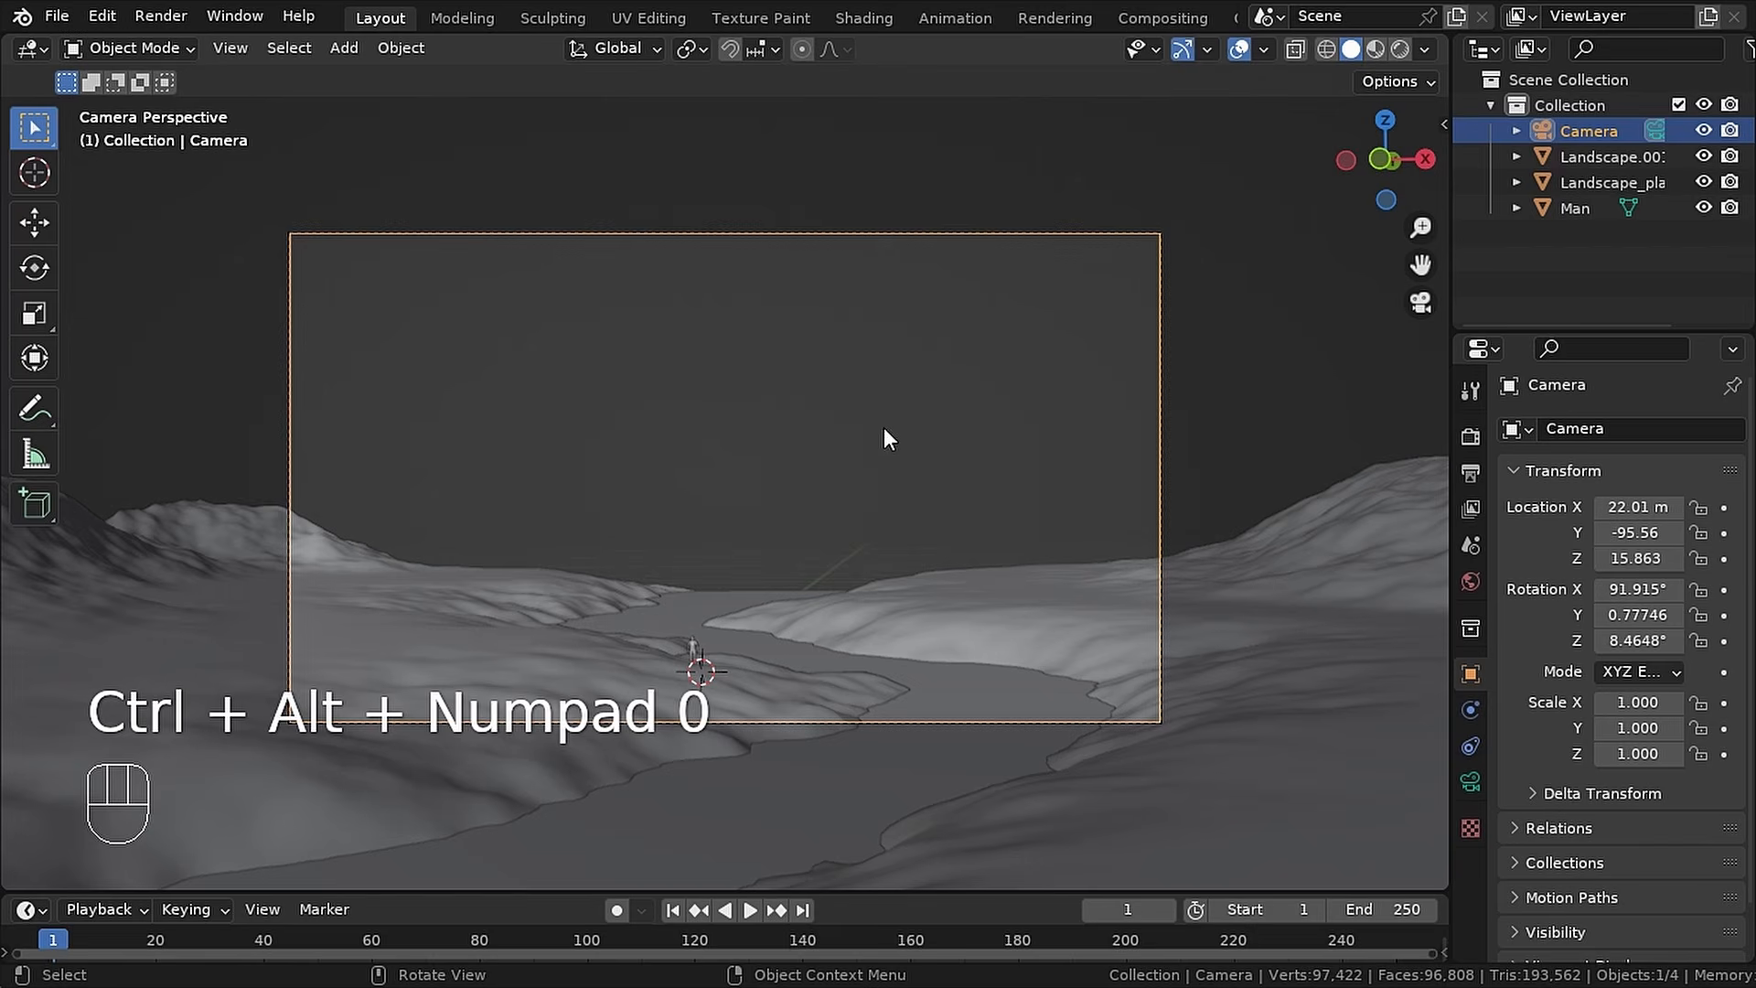
# - Move the camera twice with axis-constrained moves to reframe the river valley
pyautogui.press('g')
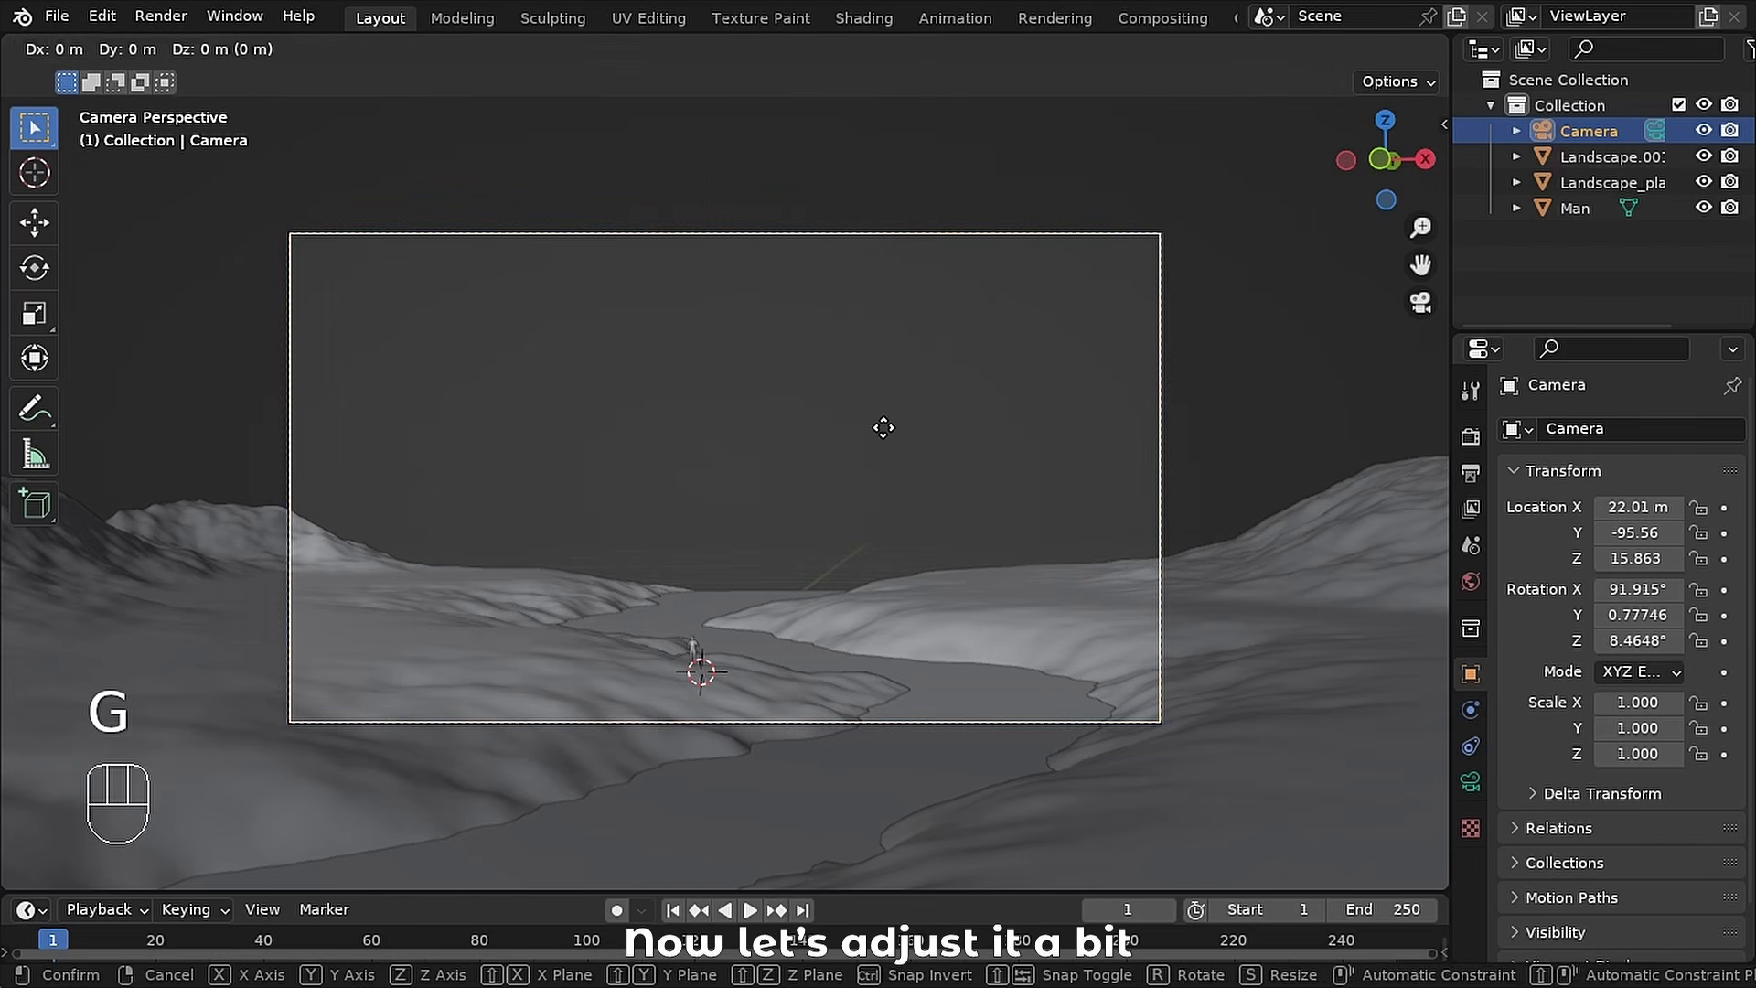
pyautogui.middleClick(883, 427)
pyautogui.click(904, 521)
pyautogui.press('g')
pyautogui.middleClick(906, 521)
pyautogui.click(941, 518)
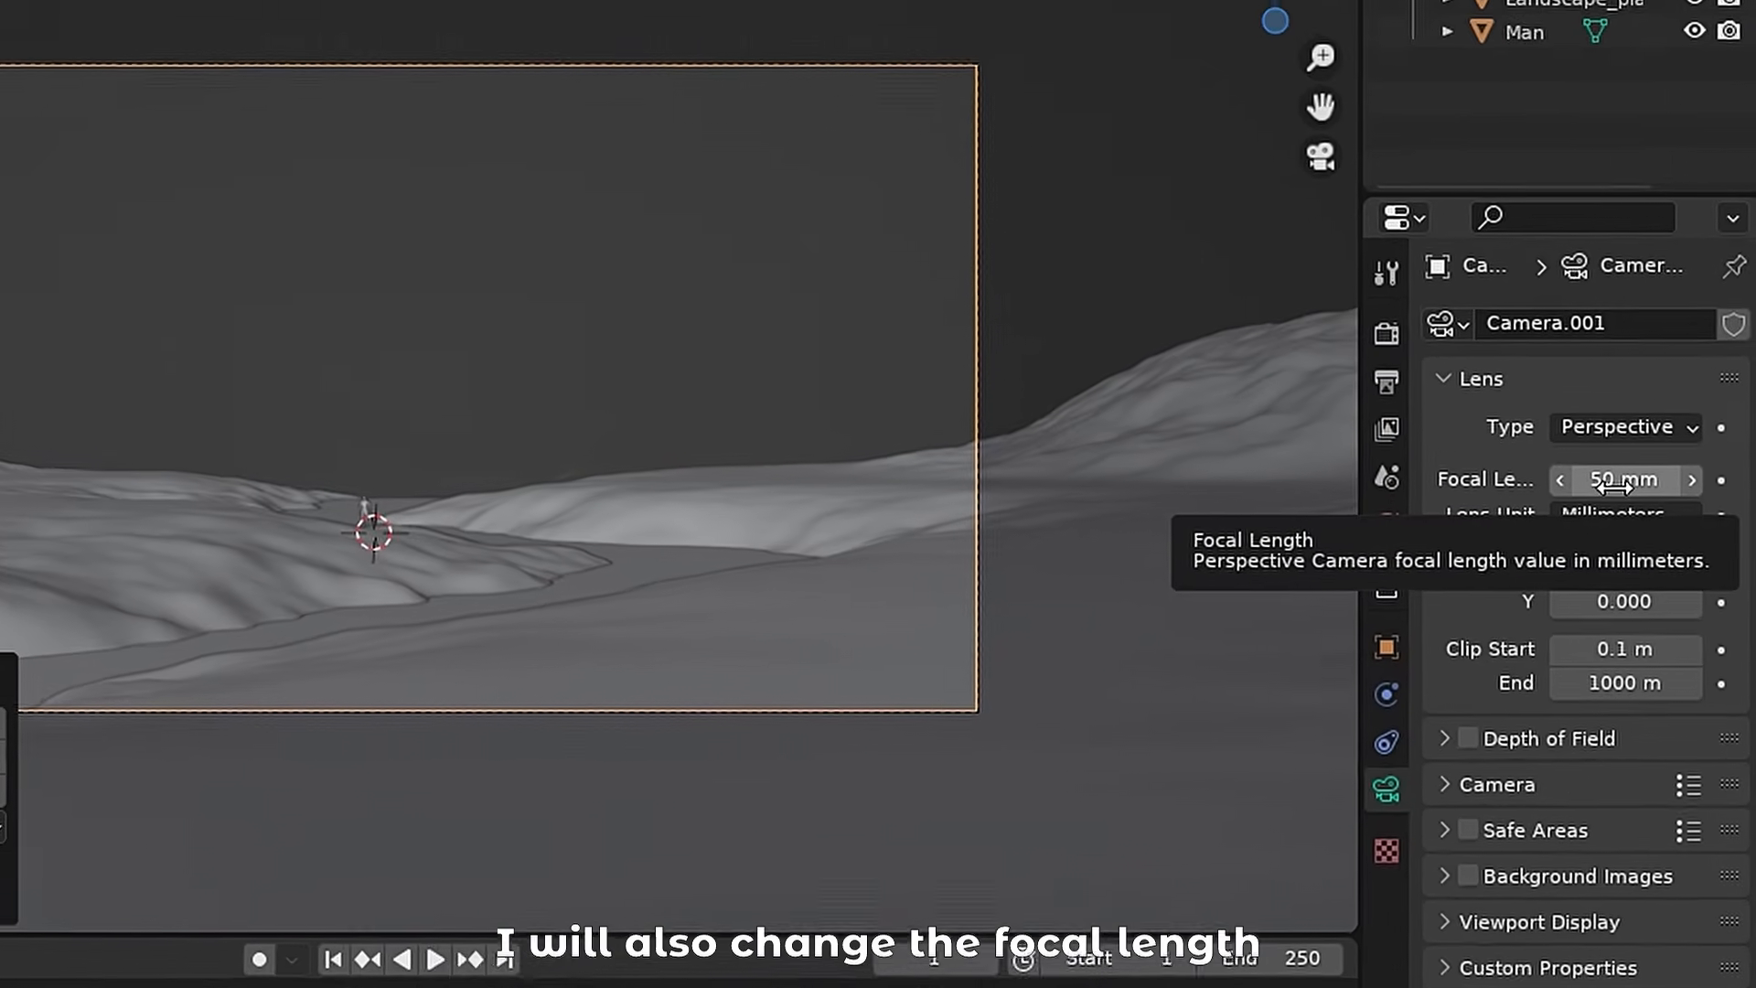
# - Set the camera's focal length to 35 mm
pyautogui.click(1646, 553)
pyautogui.click(1590, 408)
pyautogui.write('35')
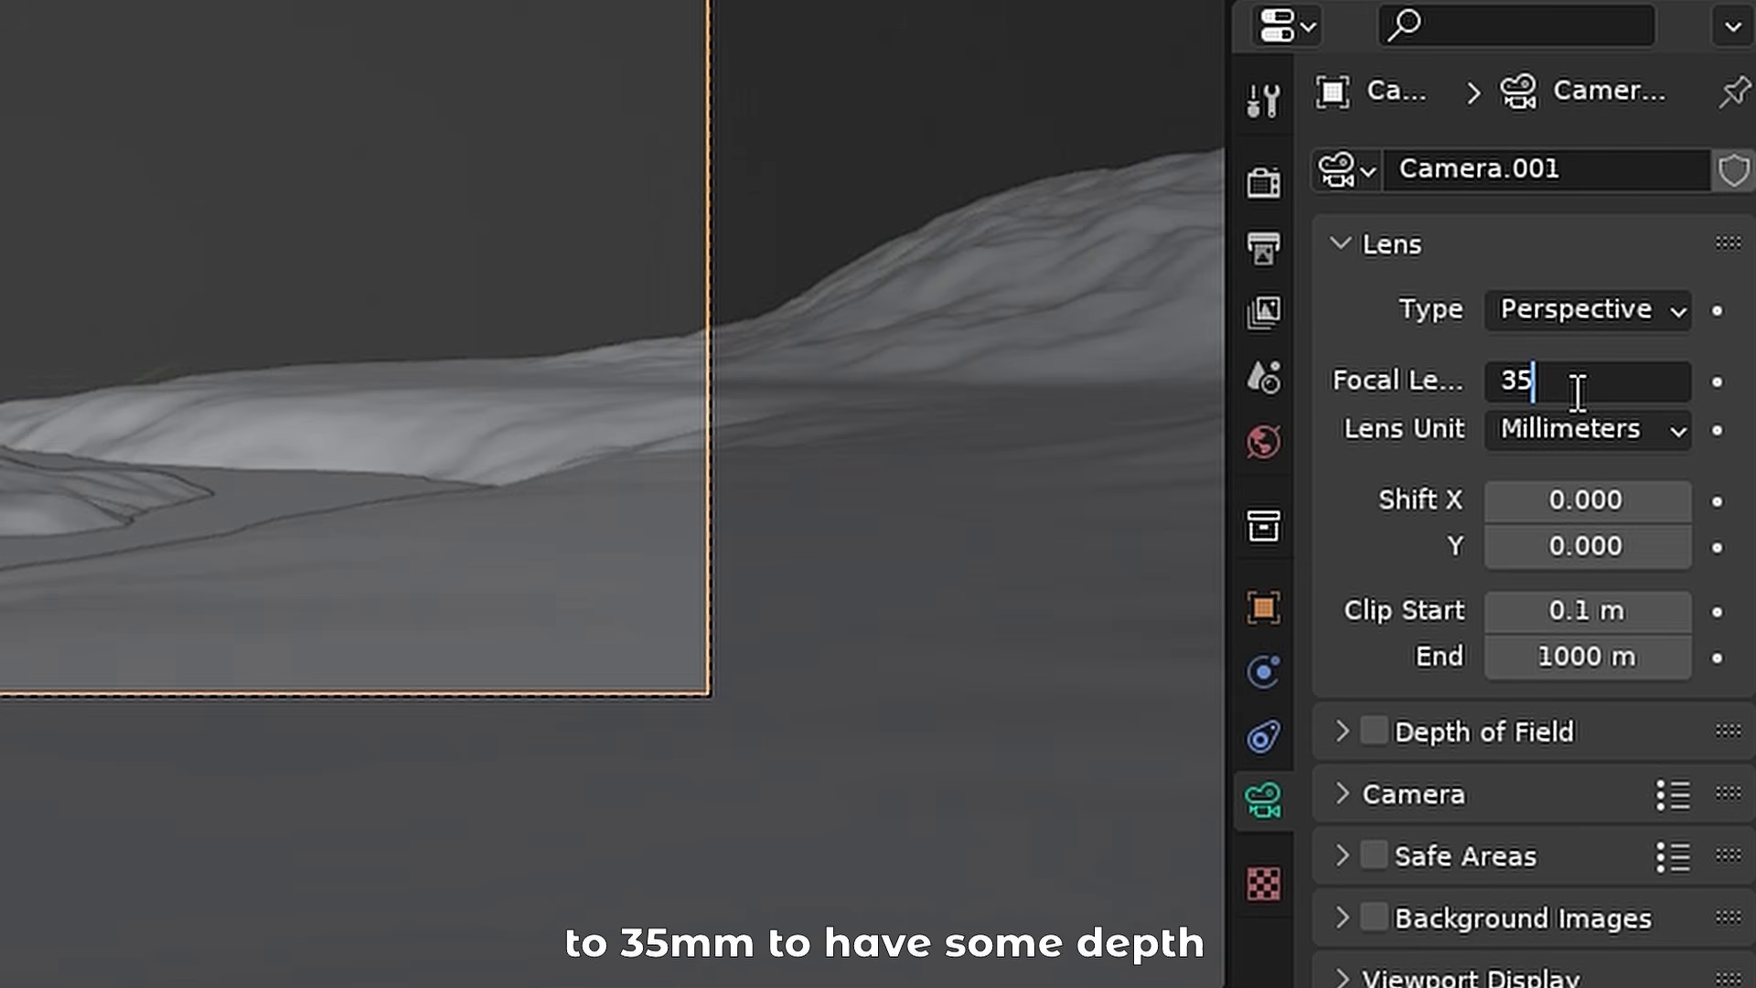
pyautogui.press('Return')
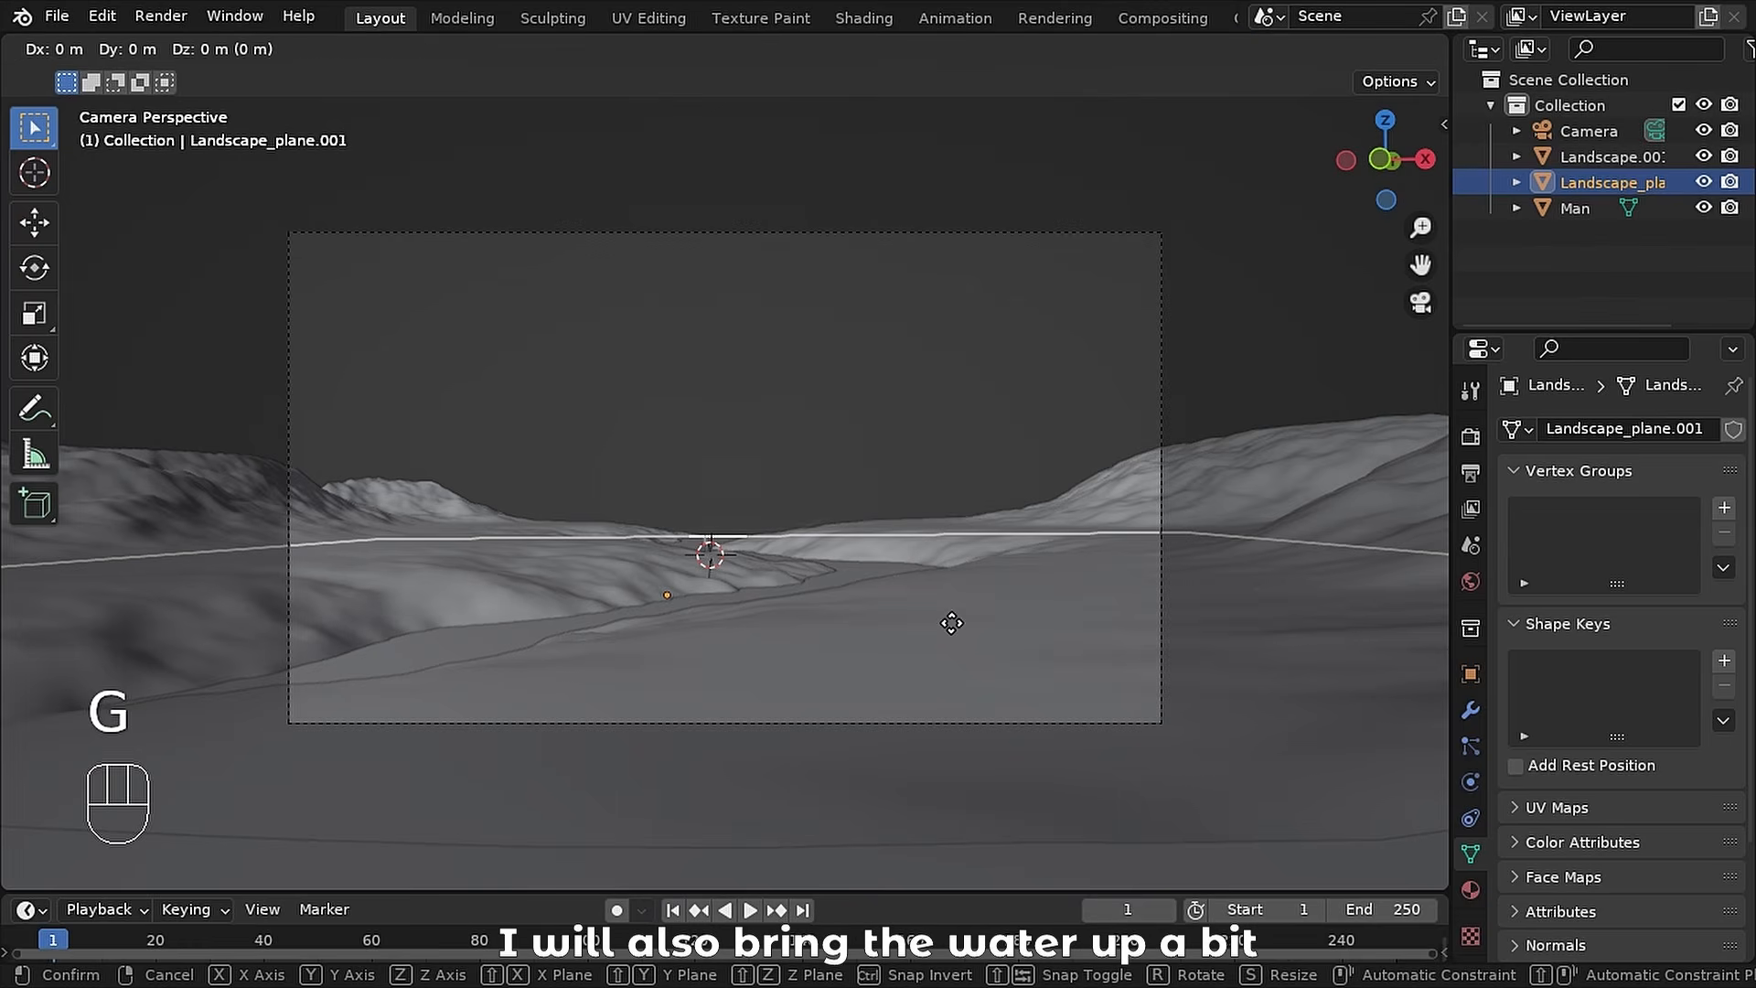
# - Raise the water plane slightly along the Z axis
pyautogui.press('g')
pyautogui.press('z')
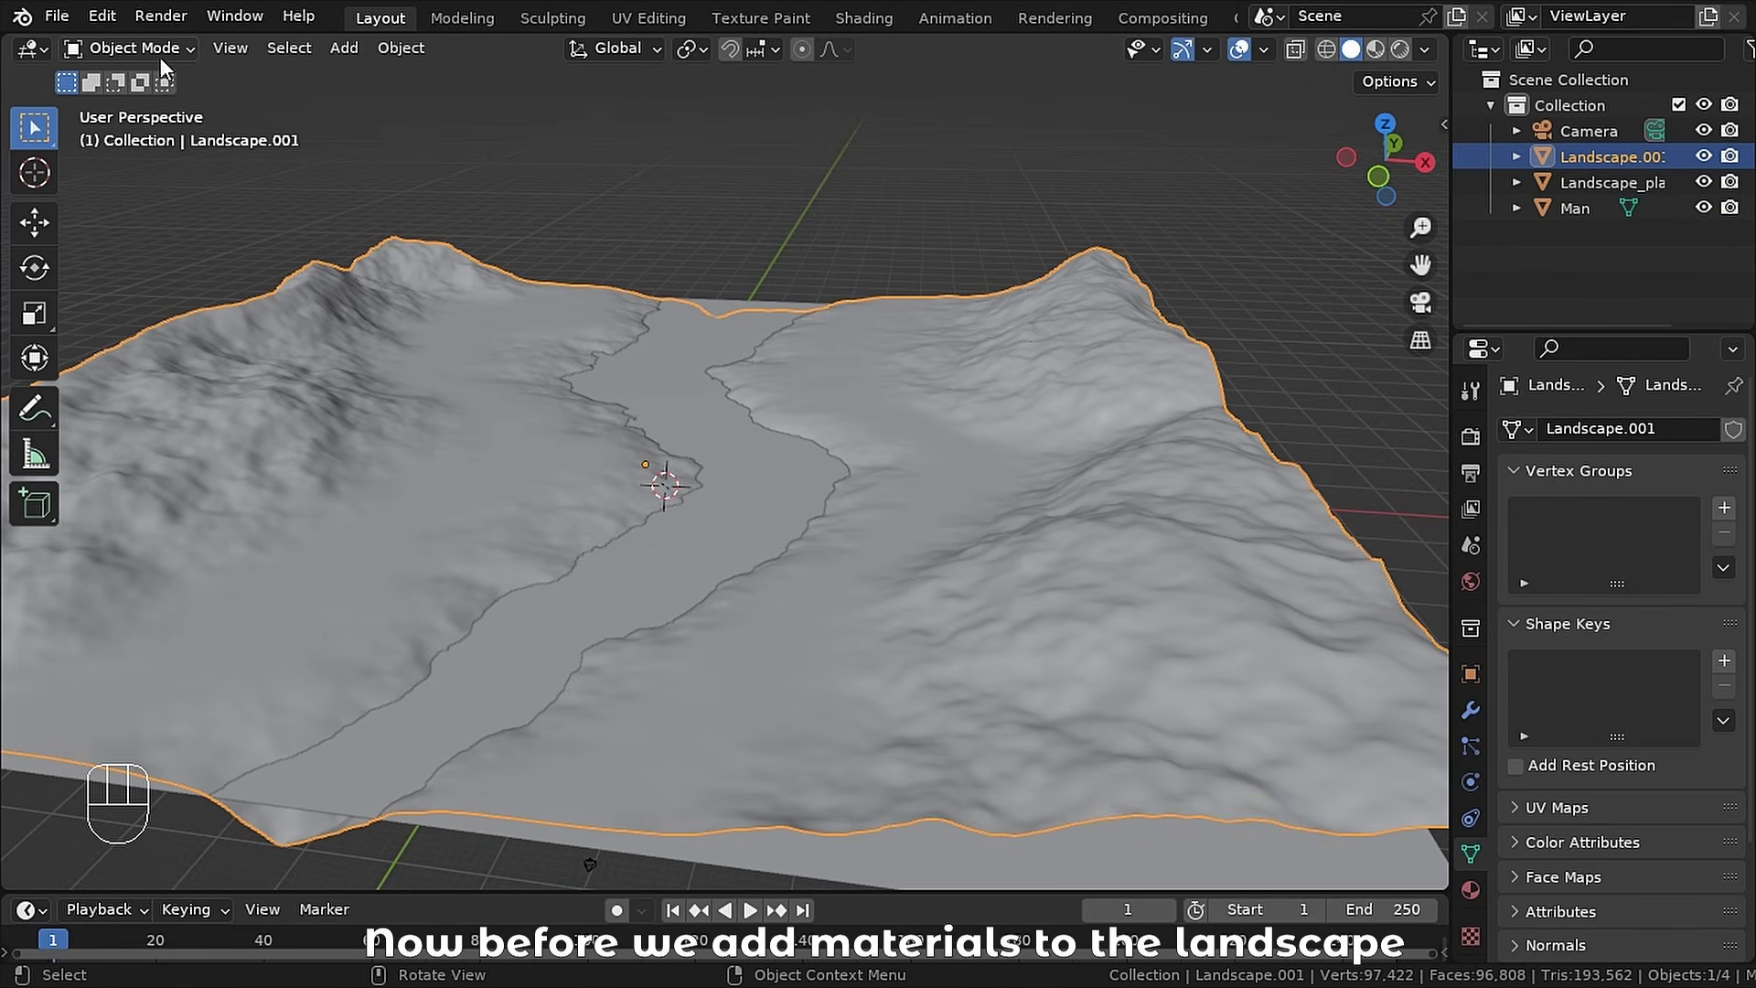
# - Unwrap the UVs of the entire landscape mesh in Edit Mode
pyautogui.click(128, 48)
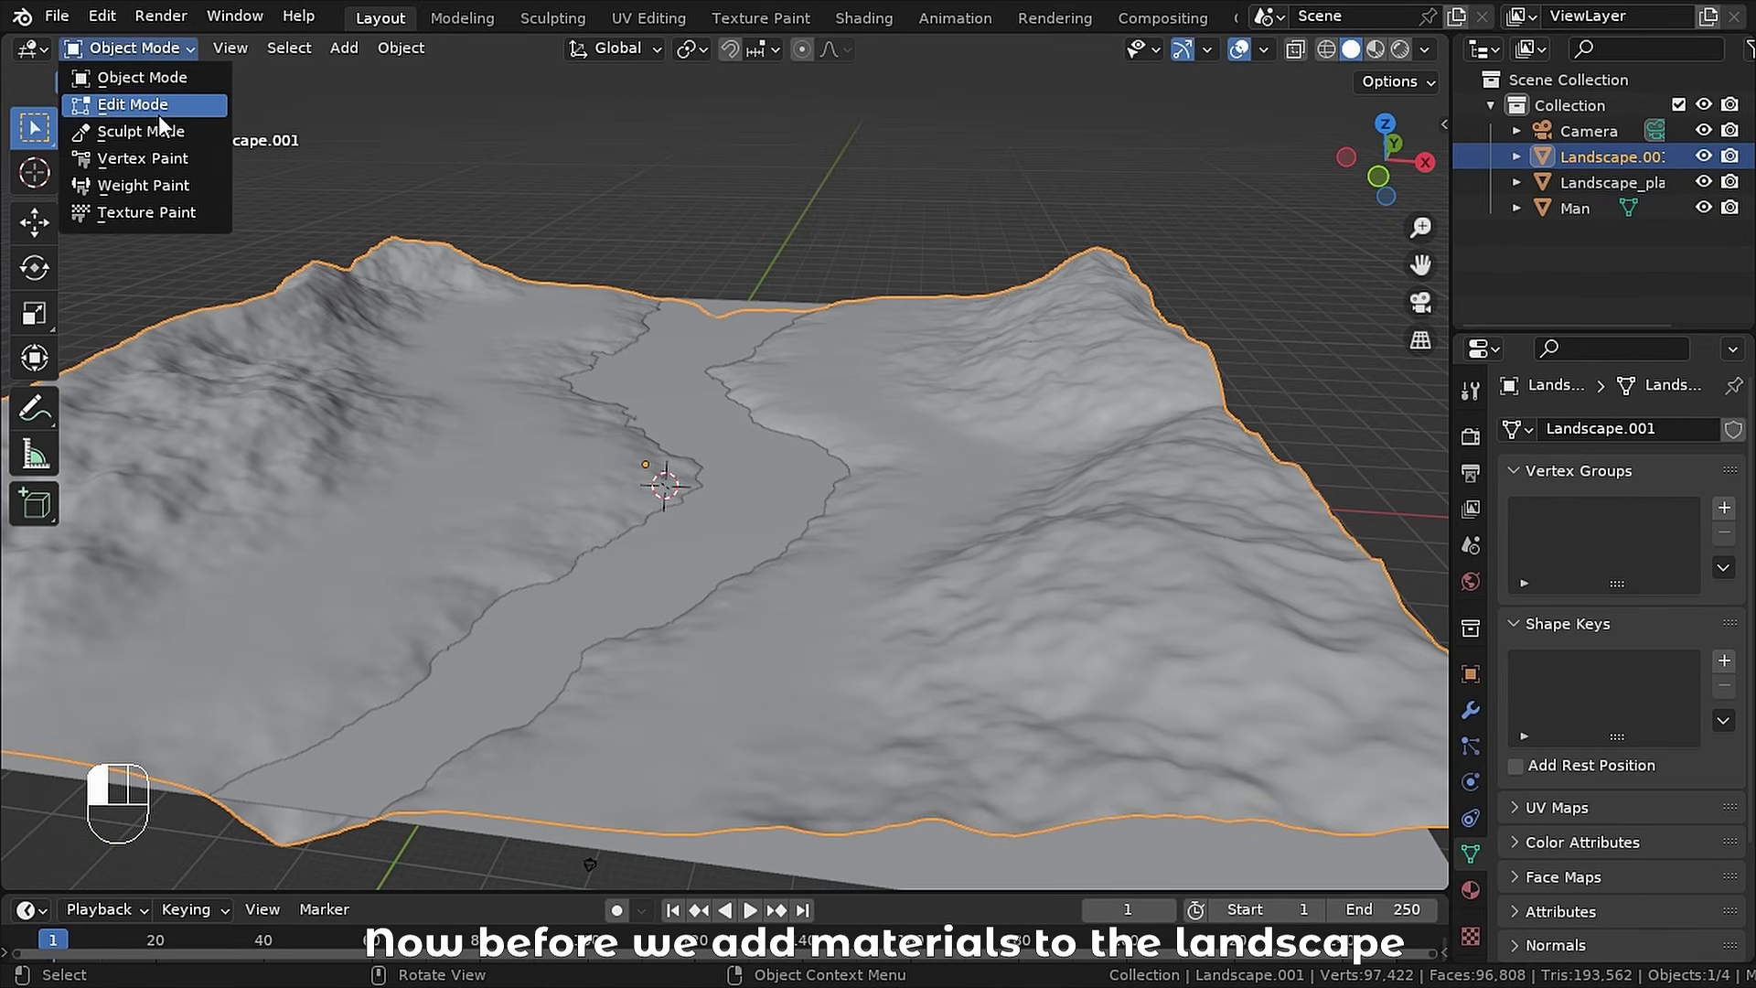
pyautogui.click(160, 113)
pyautogui.press('a')
pyautogui.click(702, 48)
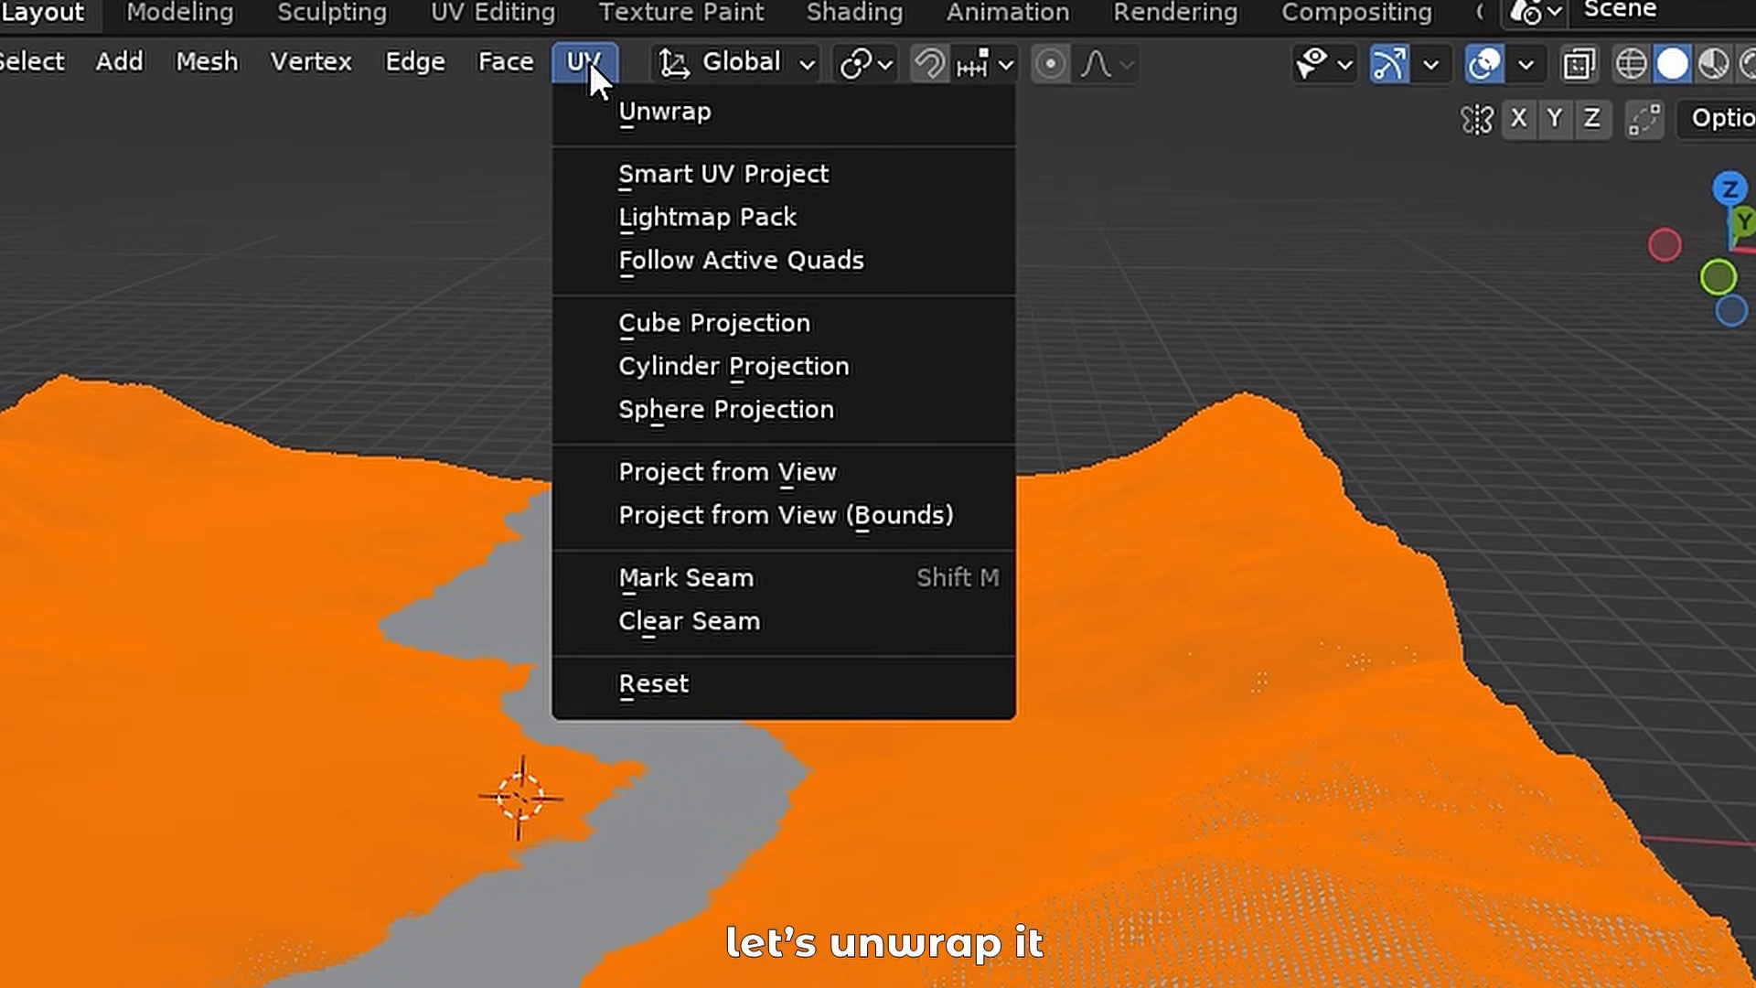
pyautogui.click(633, 112)
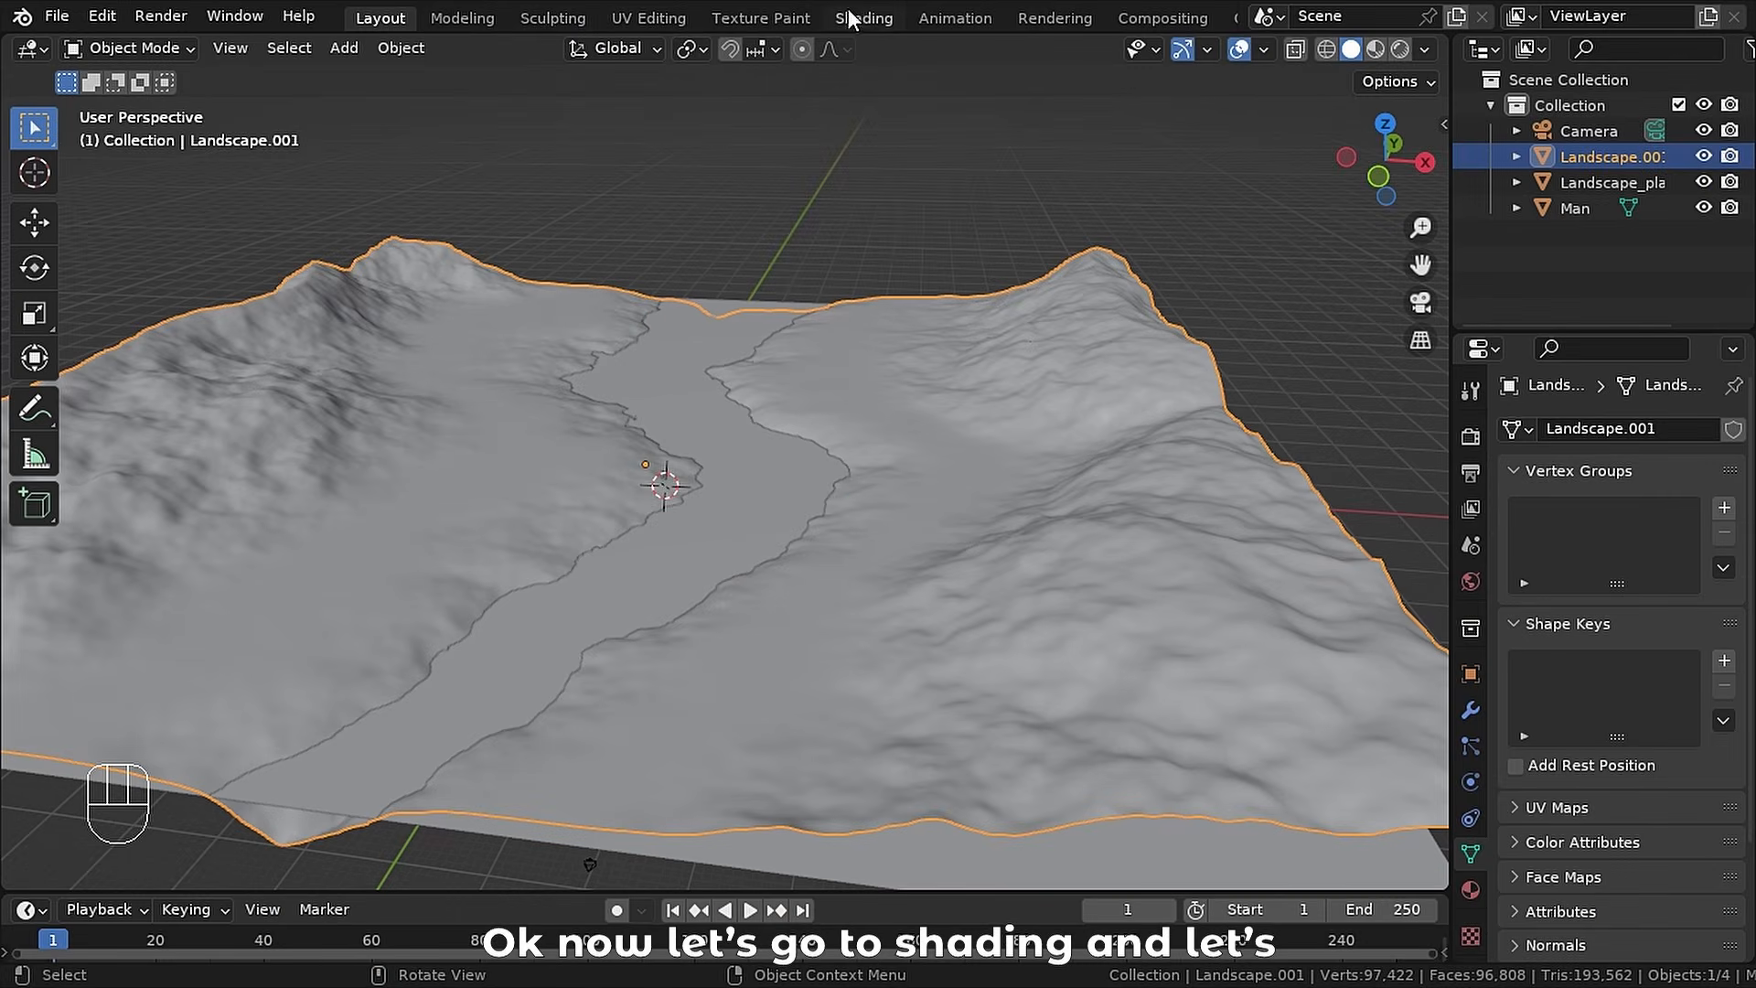
# - In the Shading workspace, build a Principled texture setup on the landscape material from the Ground037_2K Color, Displacement, NormalGL and Roughness images
pyautogui.click(858, 19)
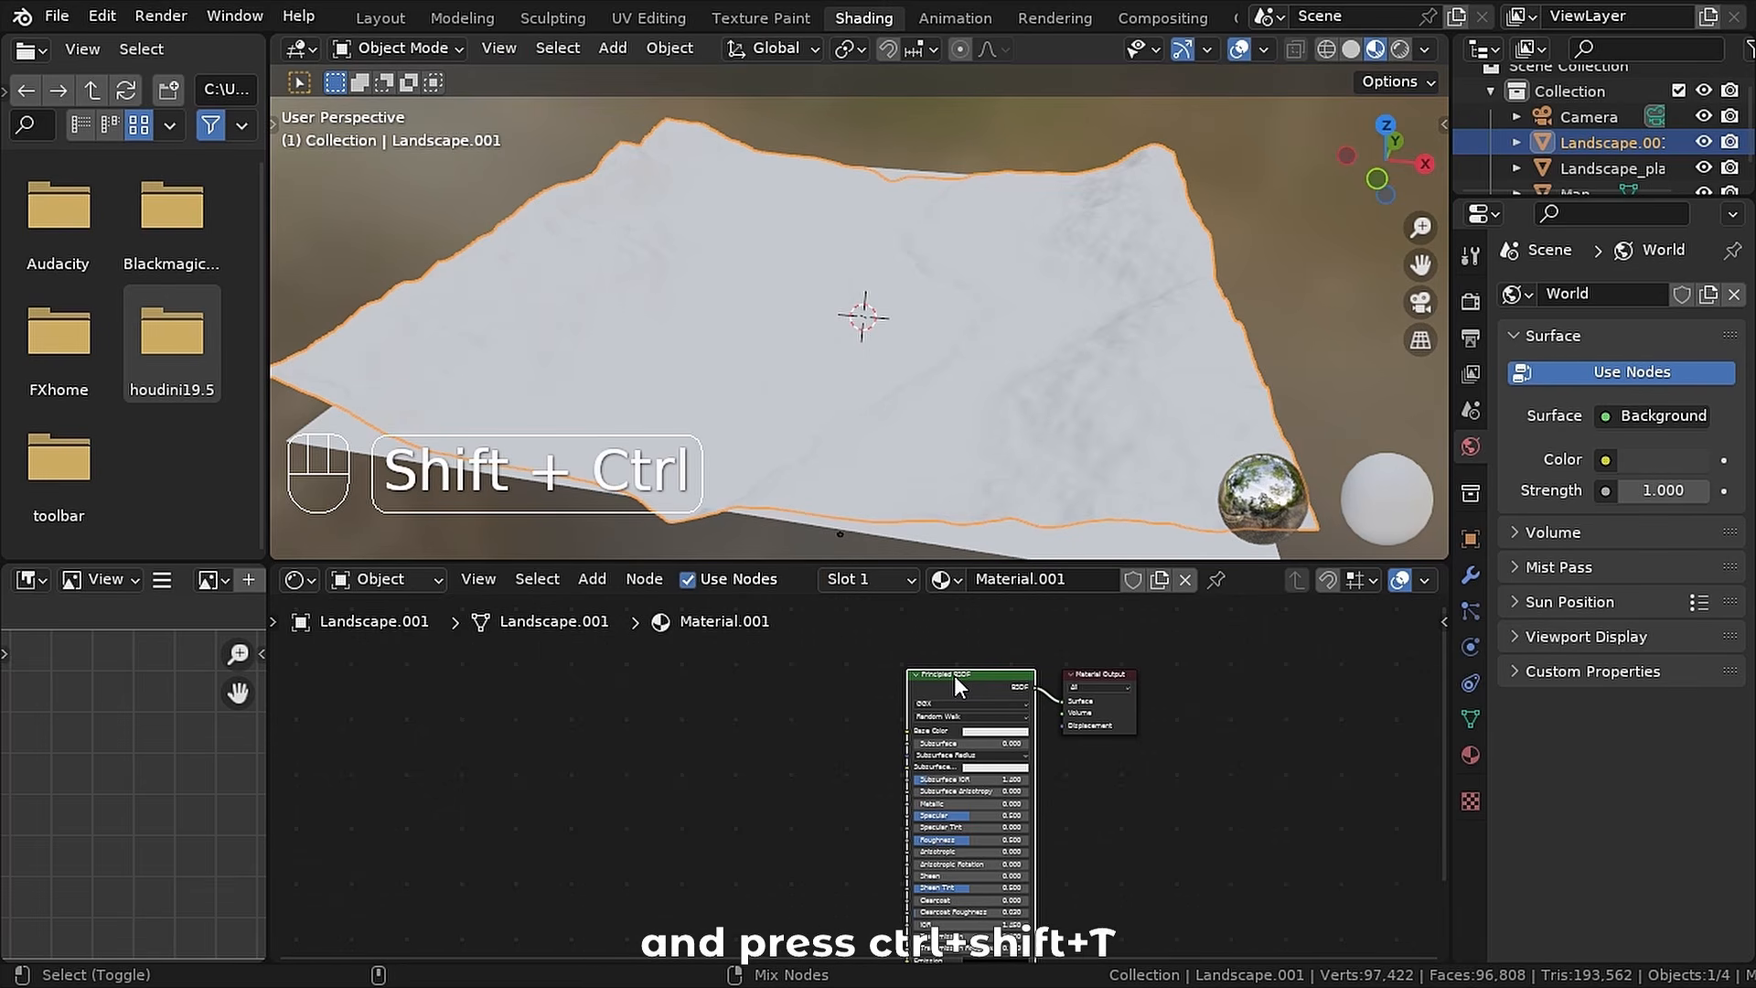
pyautogui.hotkey('ctrl', 'shift', 't')
pyautogui.keyDown('ctrl'); pyautogui.click(878, 563); pyautogui.keyUp('ctrl')
pyautogui.scroll(-1, 1057, 578)
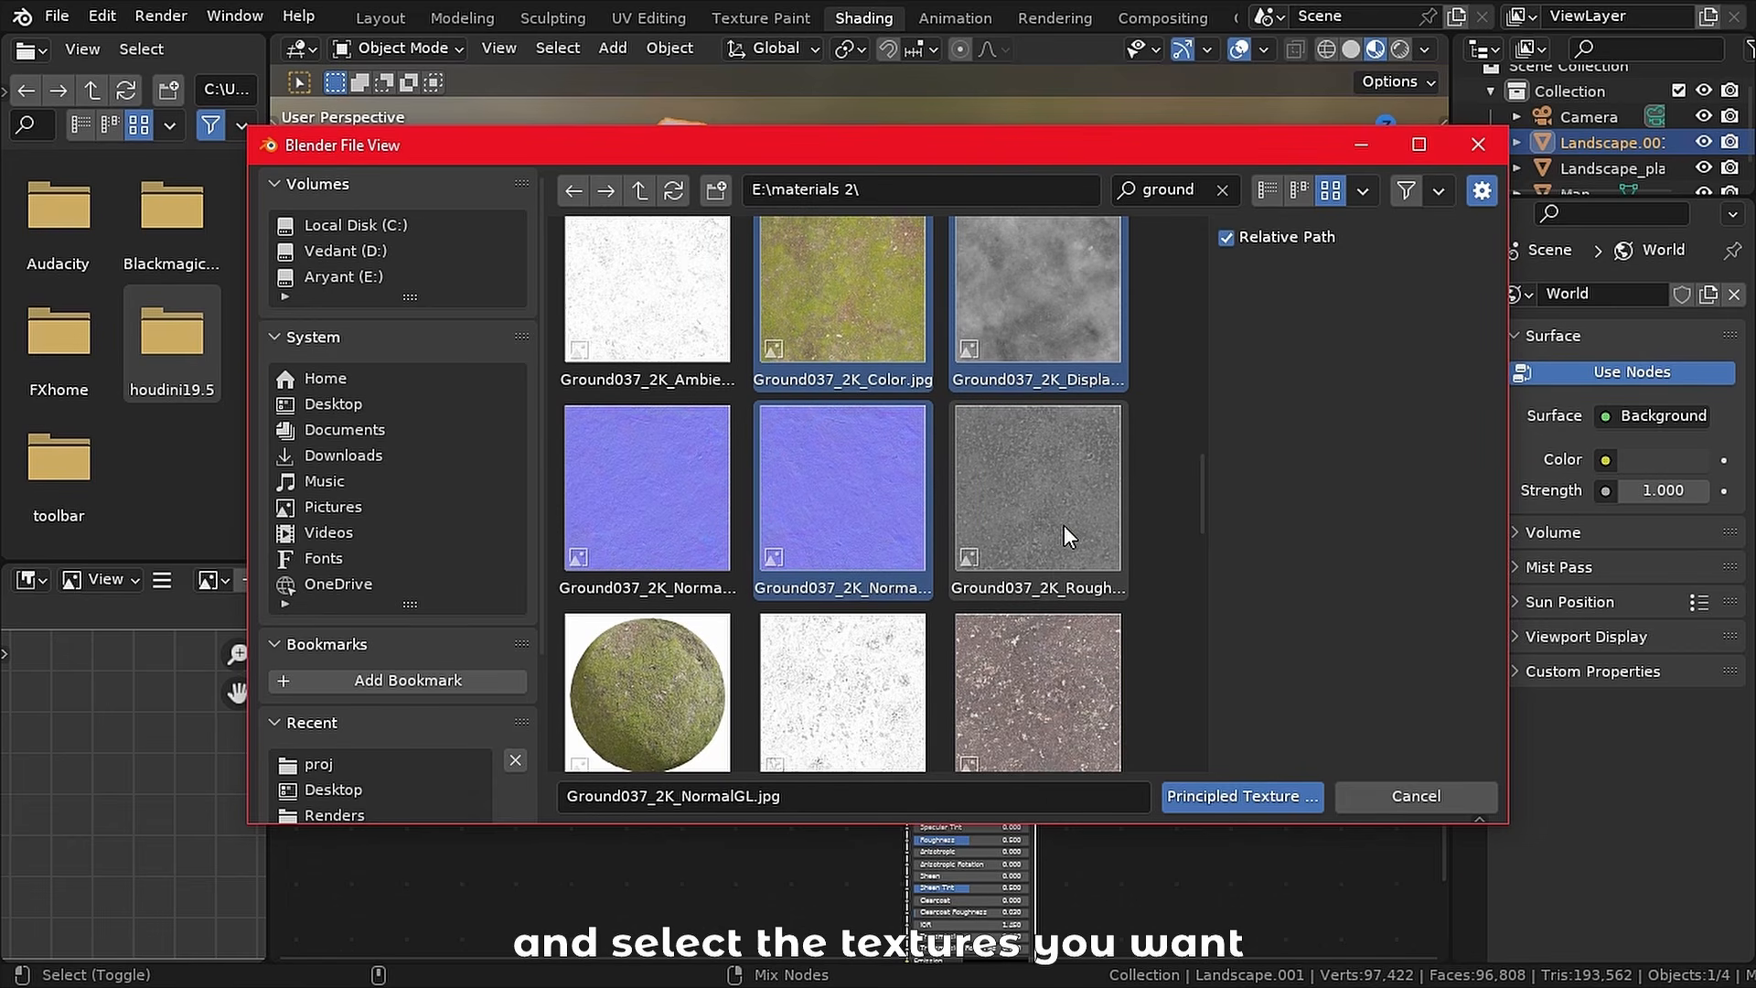
pyautogui.keyDown('ctrl'); pyautogui.click(1063, 525); pyautogui.keyUp('ctrl')
pyautogui.scroll(-2, 1062, 525)
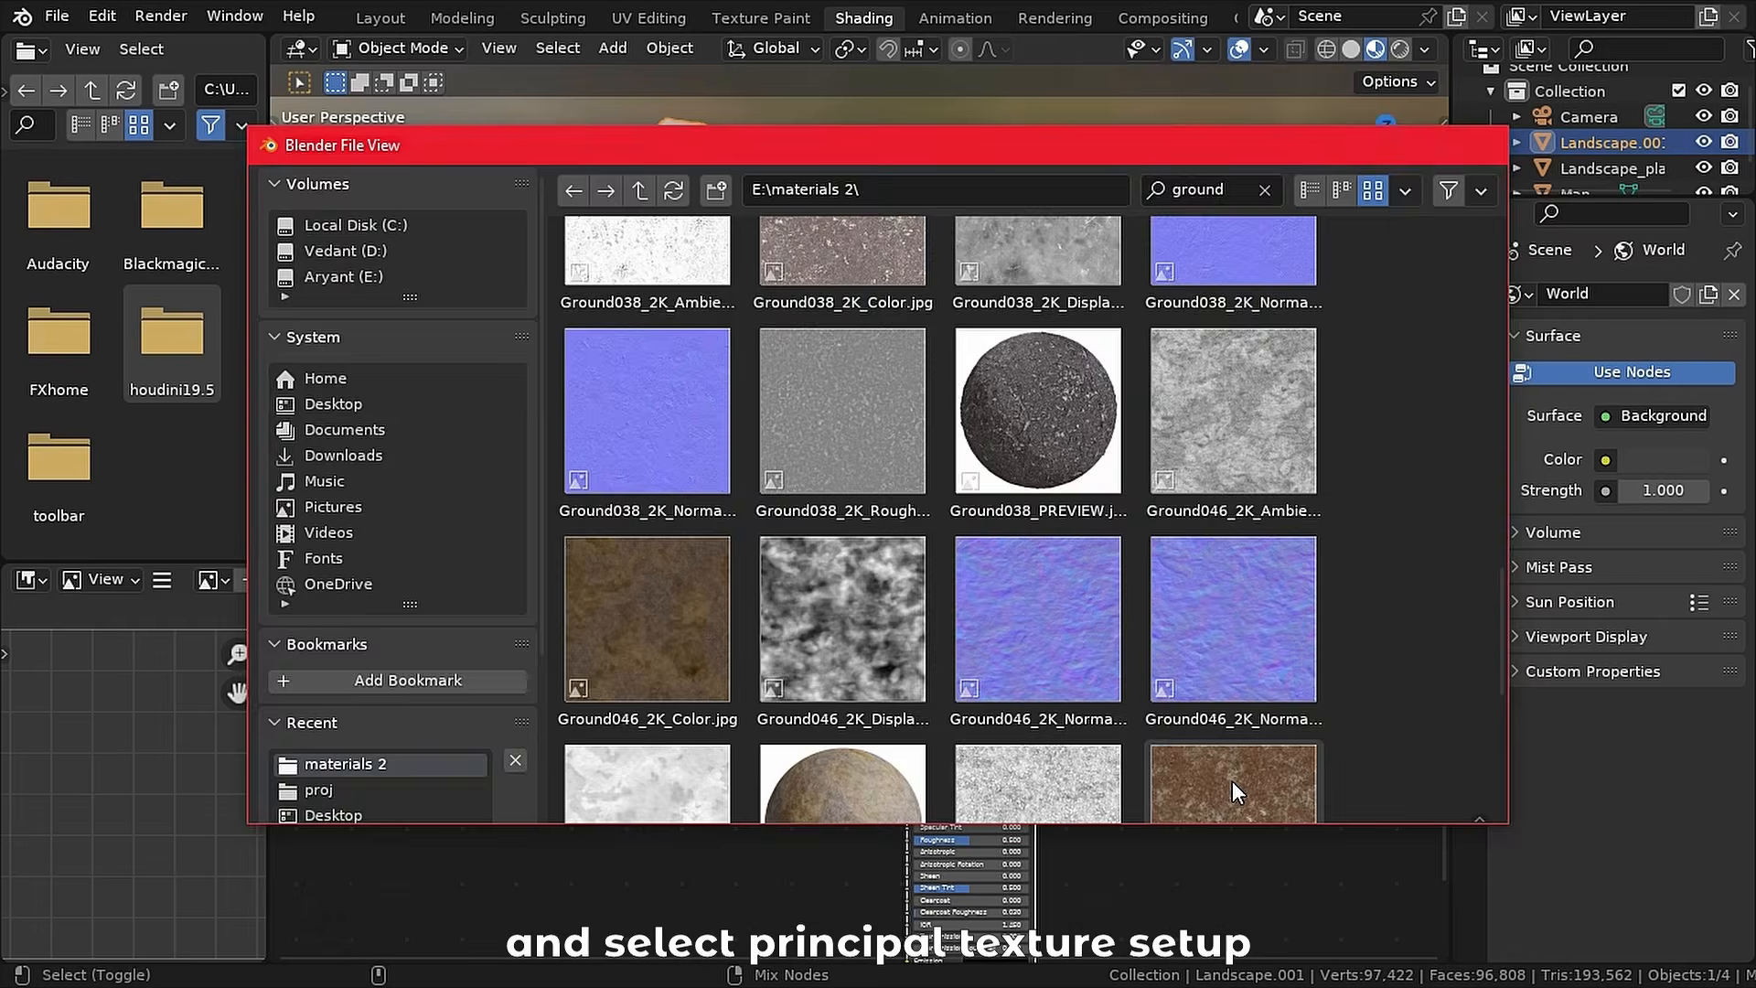
pyautogui.click(1236, 794)
pyautogui.moveTo(1079, 794); pyautogui.dragTo(1044, 730, button='middle')
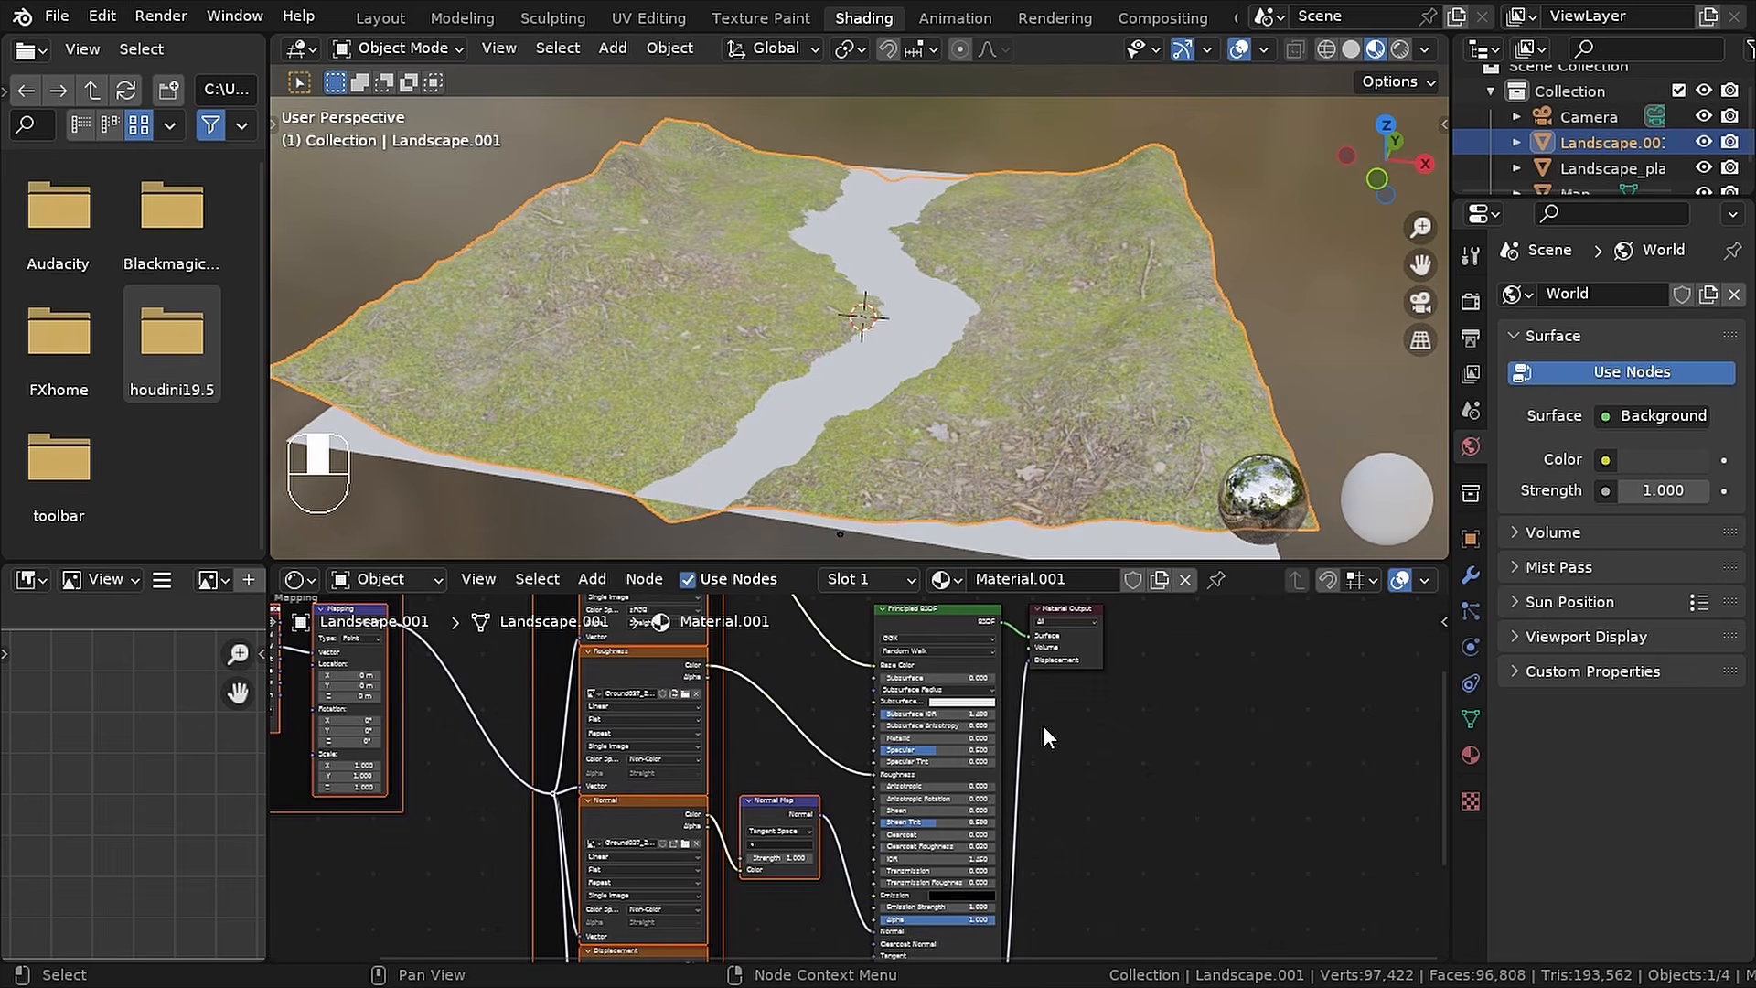
# - Duplicate the Principled BSDF twice and give the copies Principled texture setups from the forest_ground_04 and aerial_grass_rock 2K images
pyautogui.hotkey('shift', 'd')
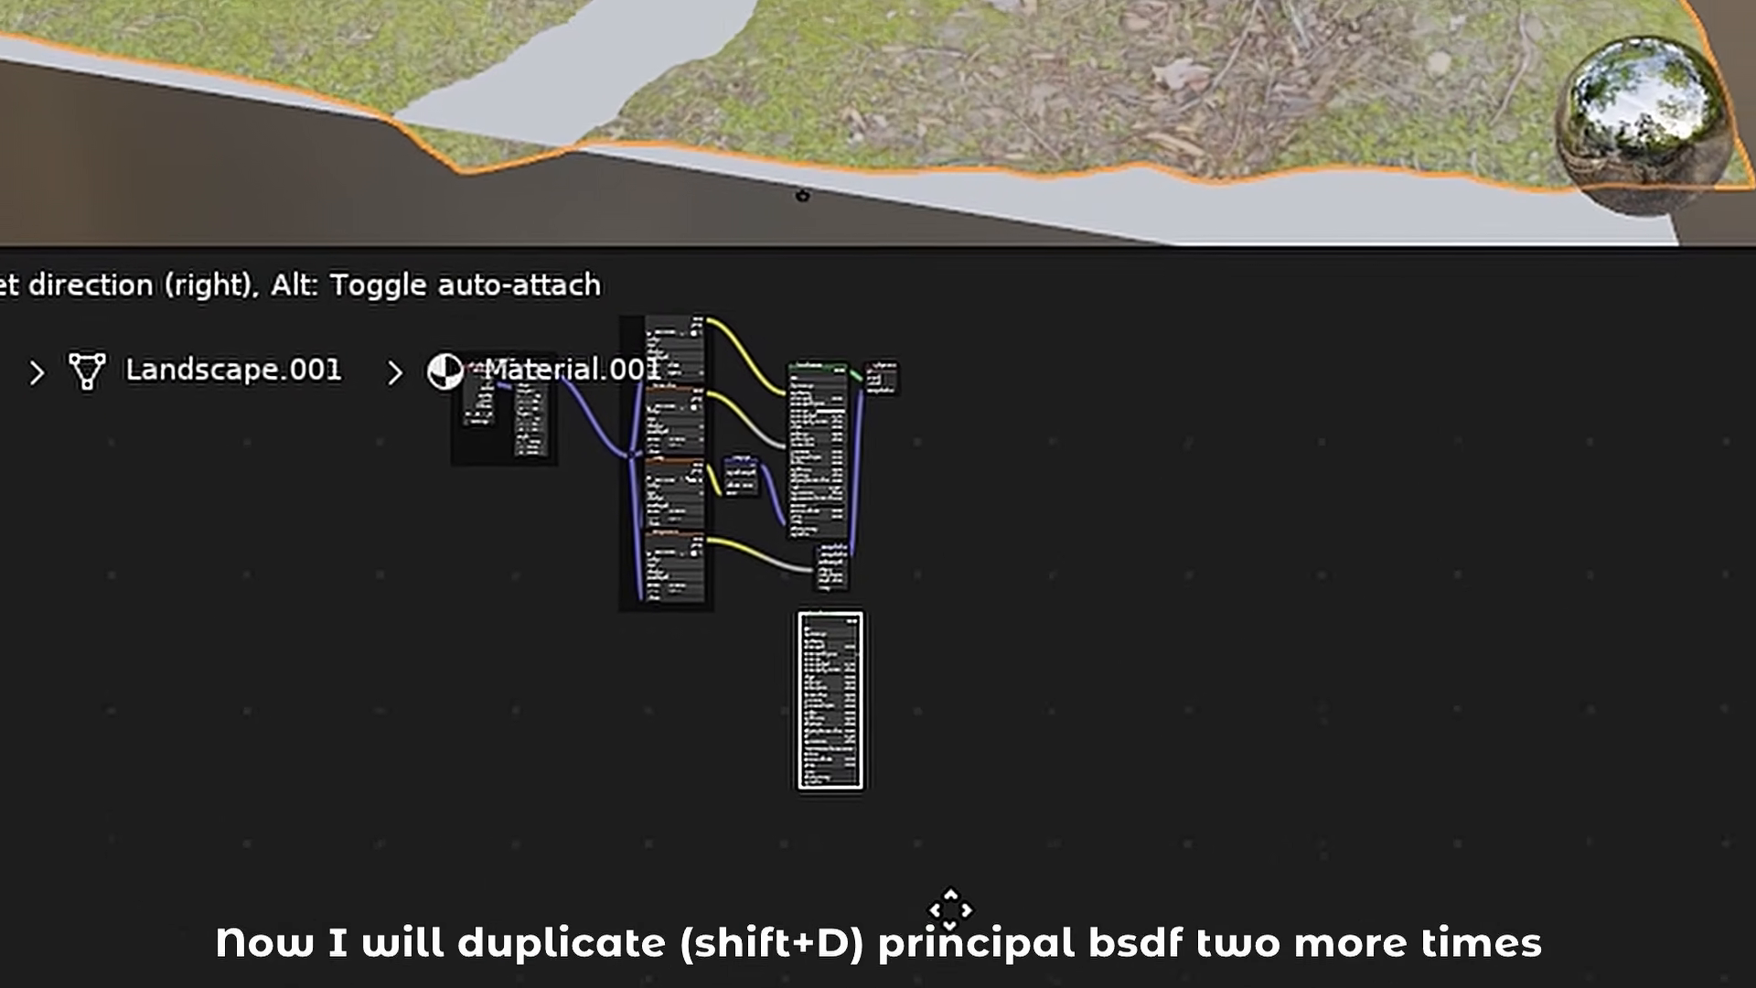
pyautogui.click(956, 837)
pyautogui.hotkey('shift', 'd')
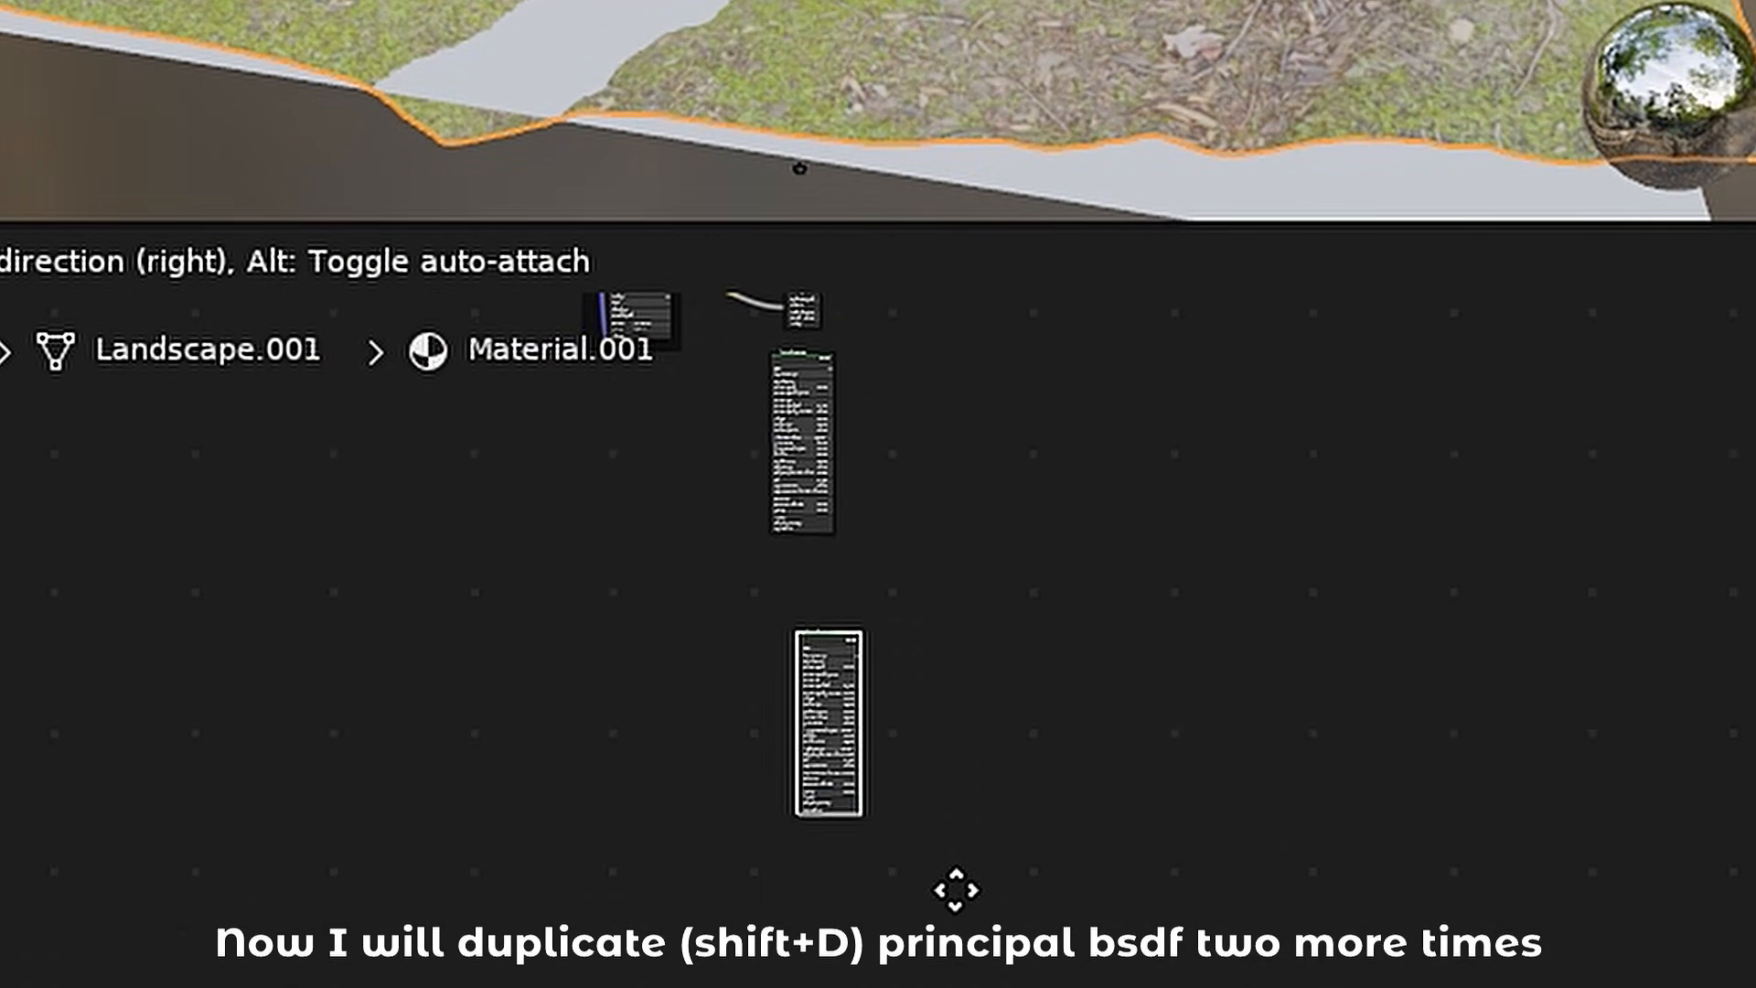
pyautogui.click(933, 833)
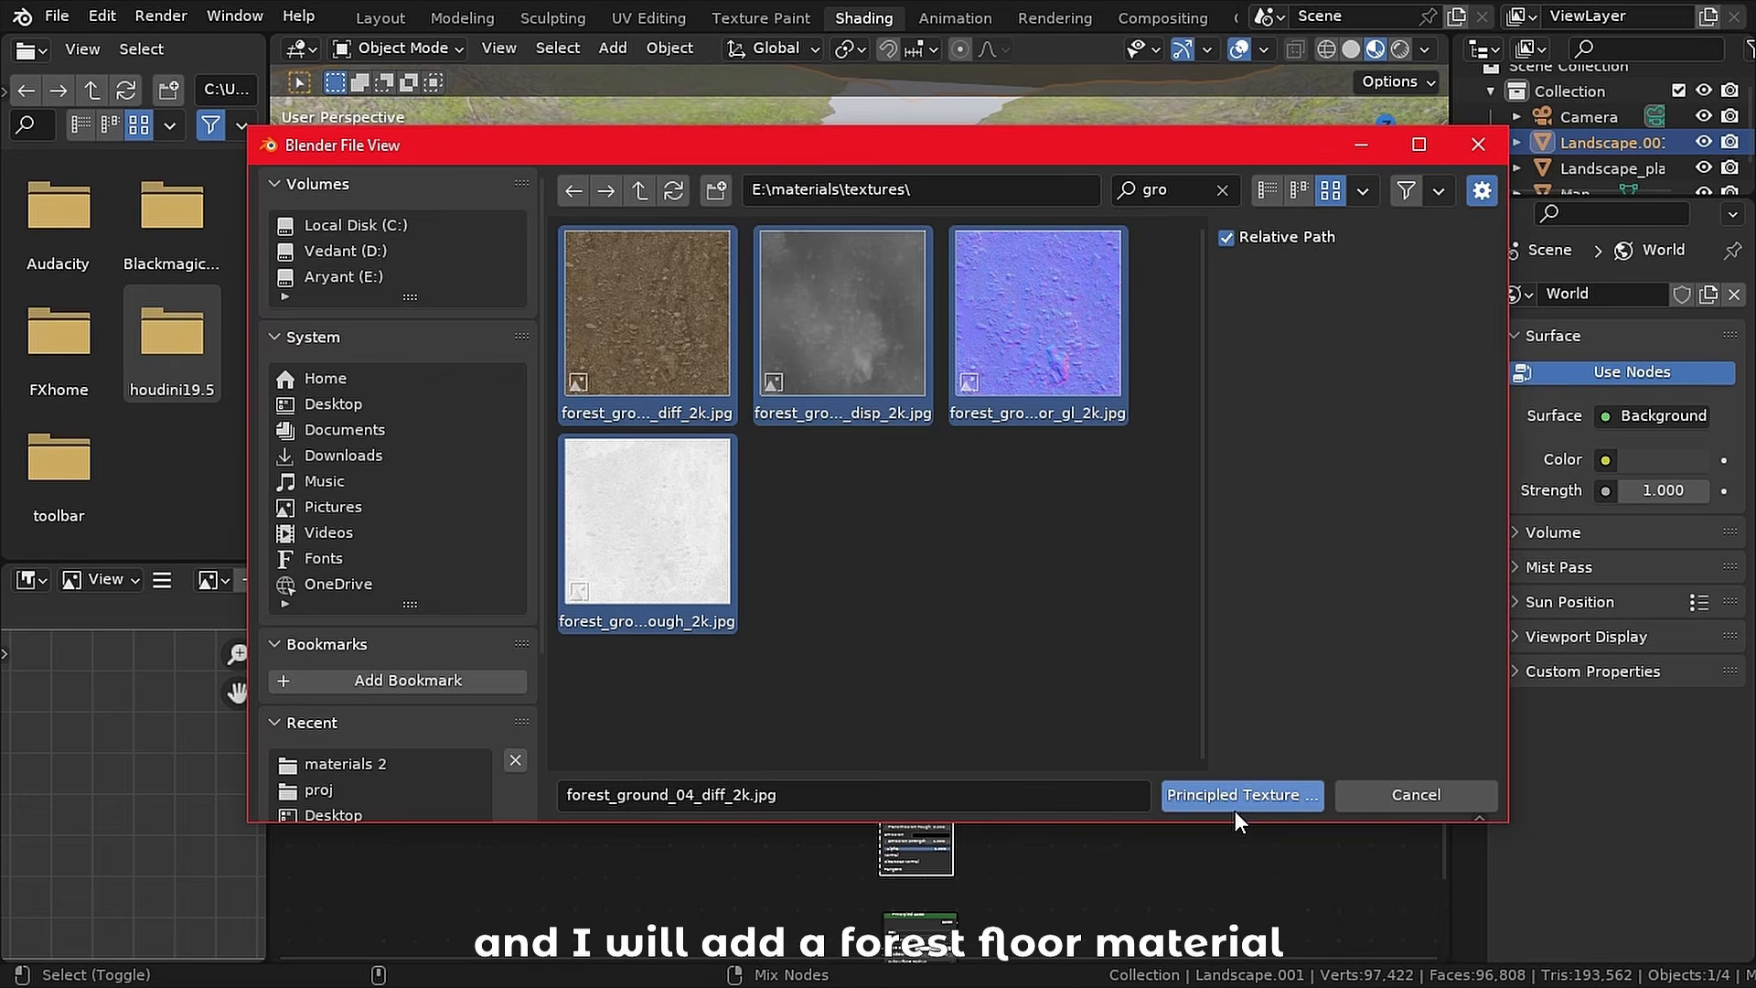
pyautogui.click(1234, 794)
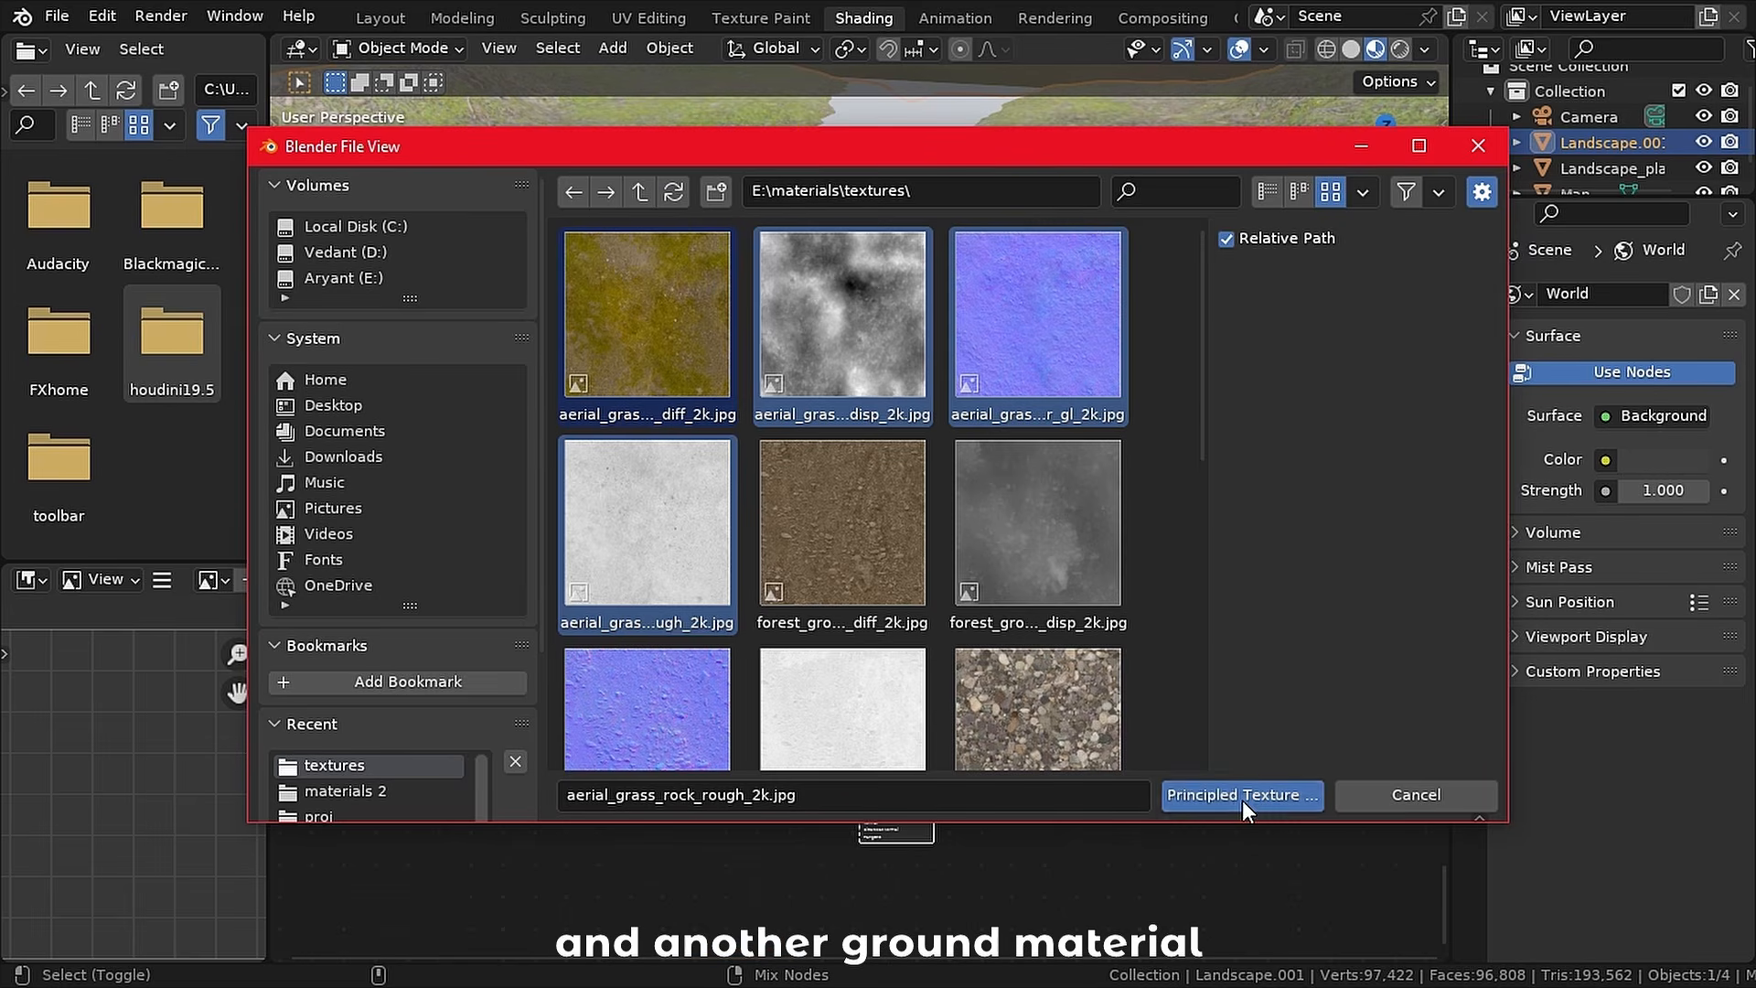
pyautogui.click(1242, 800)
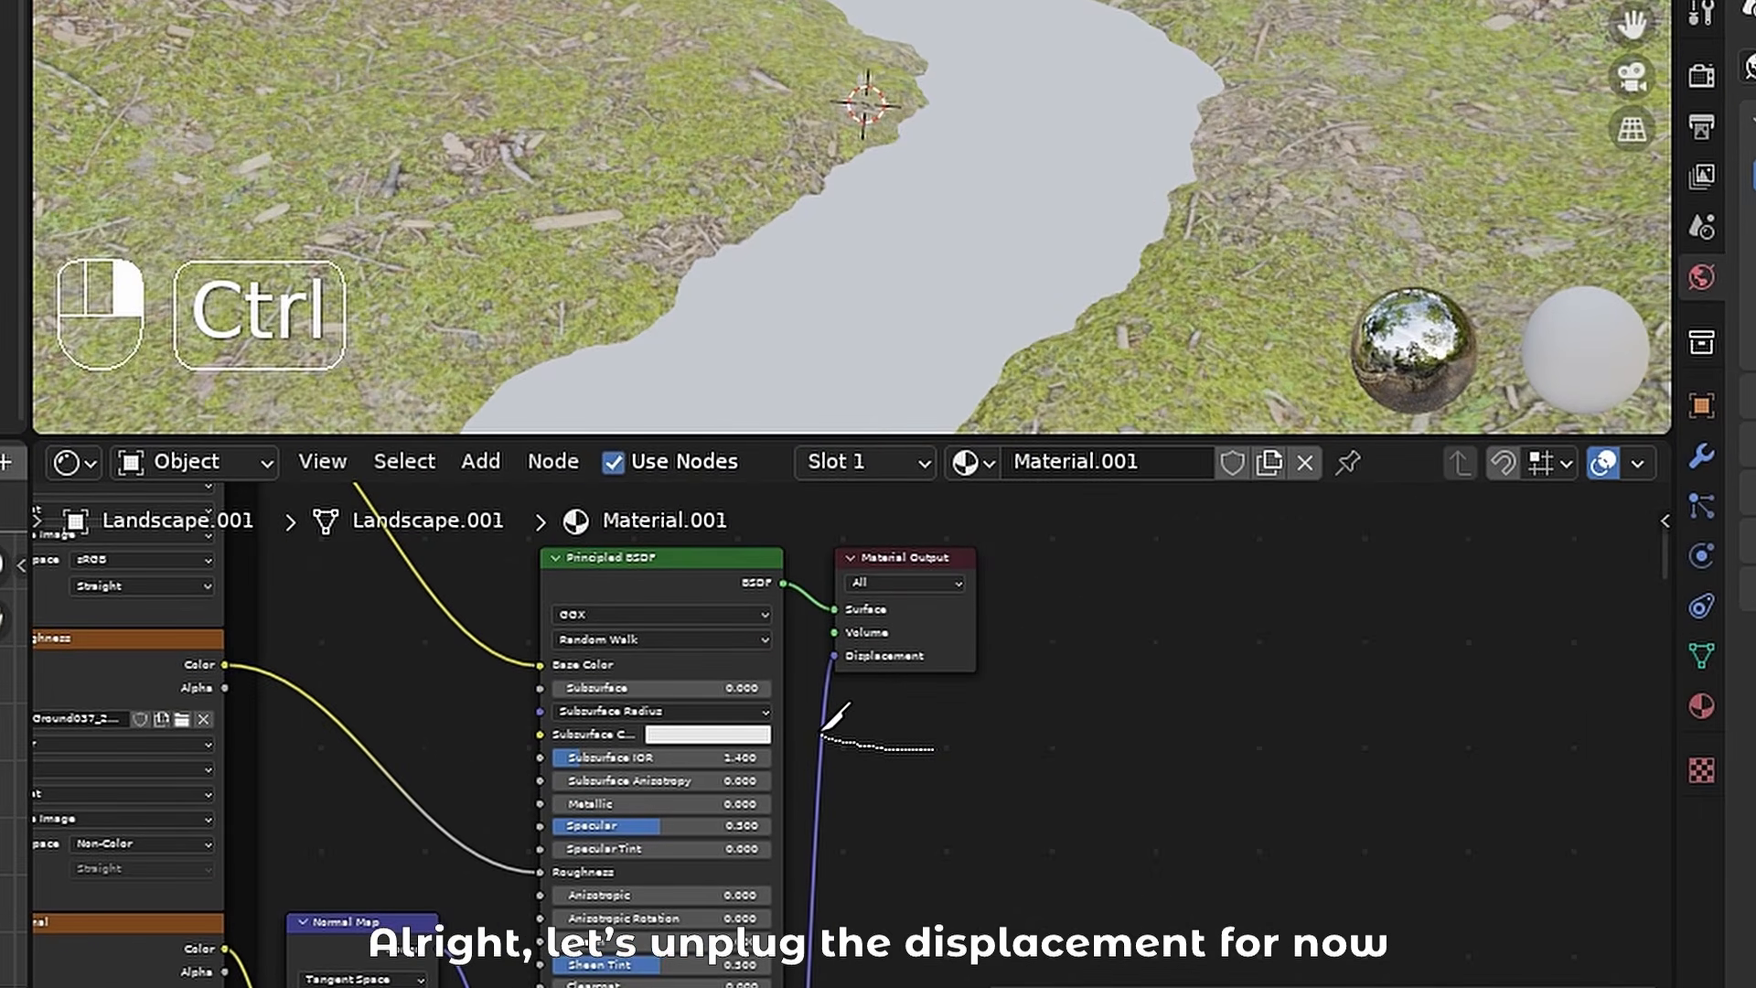
# - Disconnect the displacement link from the Material Output and move the output node farther away from the shaders
pyautogui.keyDown('ctrl'); pyautogui.moveTo(832, 712); pyautogui.dragTo(812, 729, button='right'); pyautogui.keyUp('ctrl')
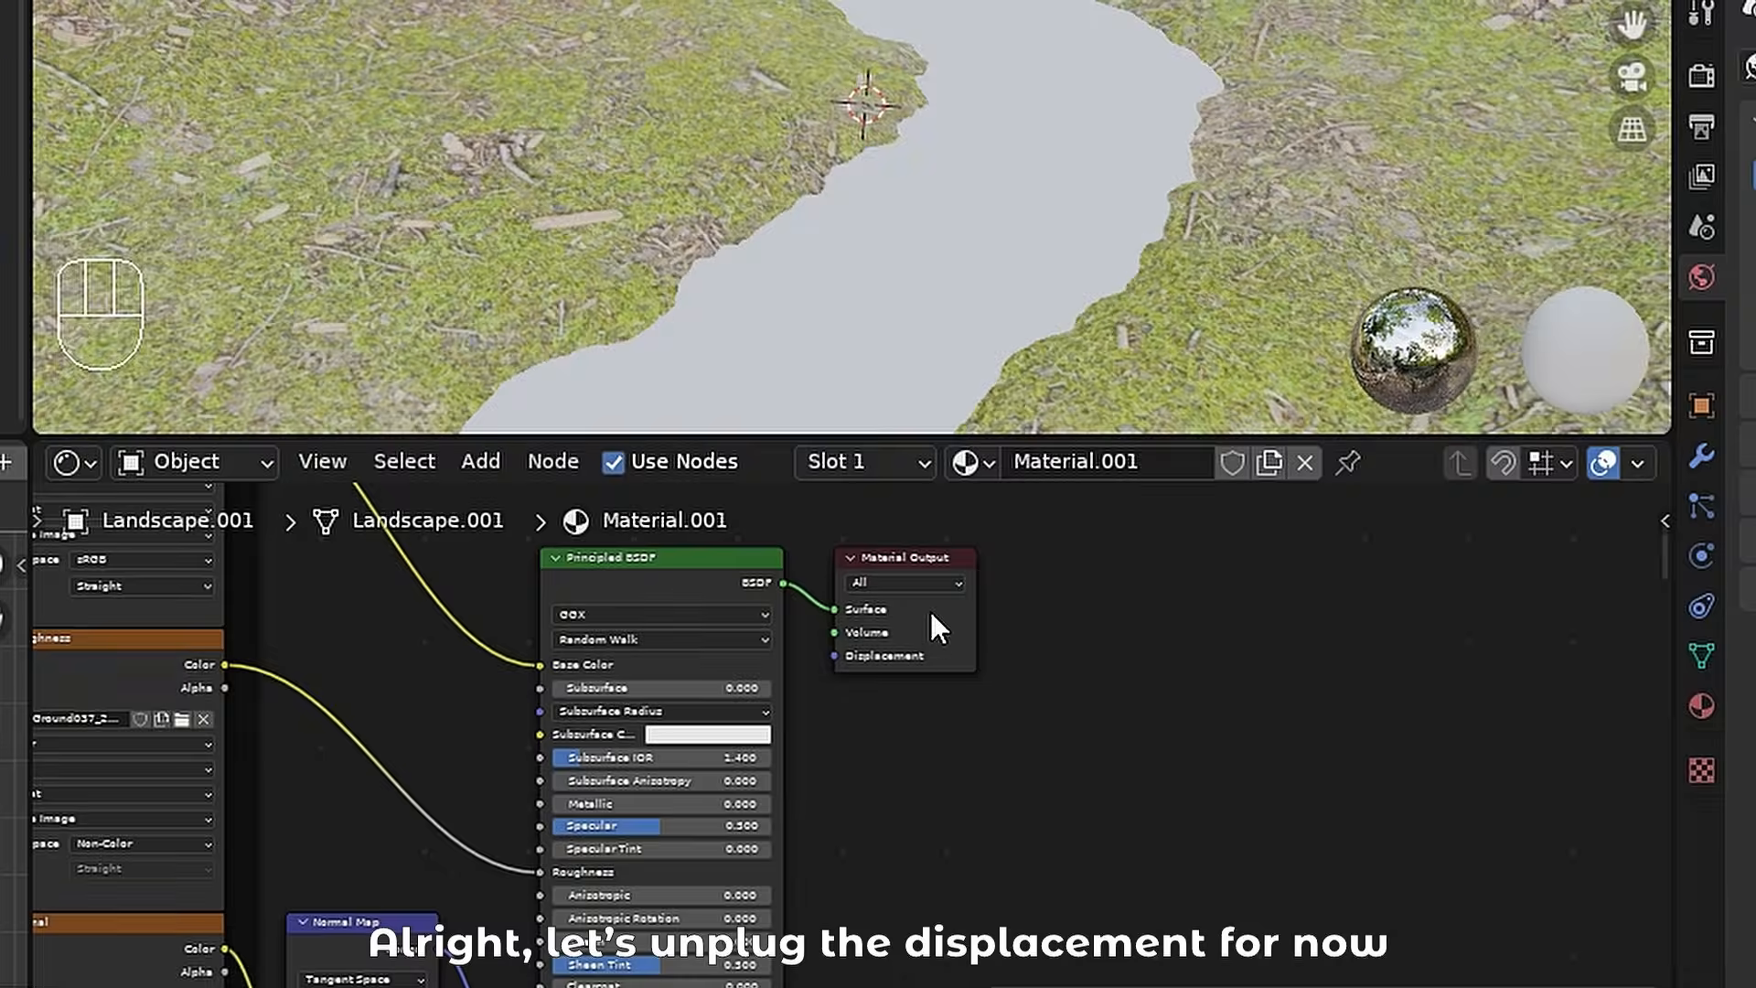
pyautogui.moveTo(913, 554); pyautogui.dragTo(1458, 884)
pyautogui.scroll(-3, 838, 754)
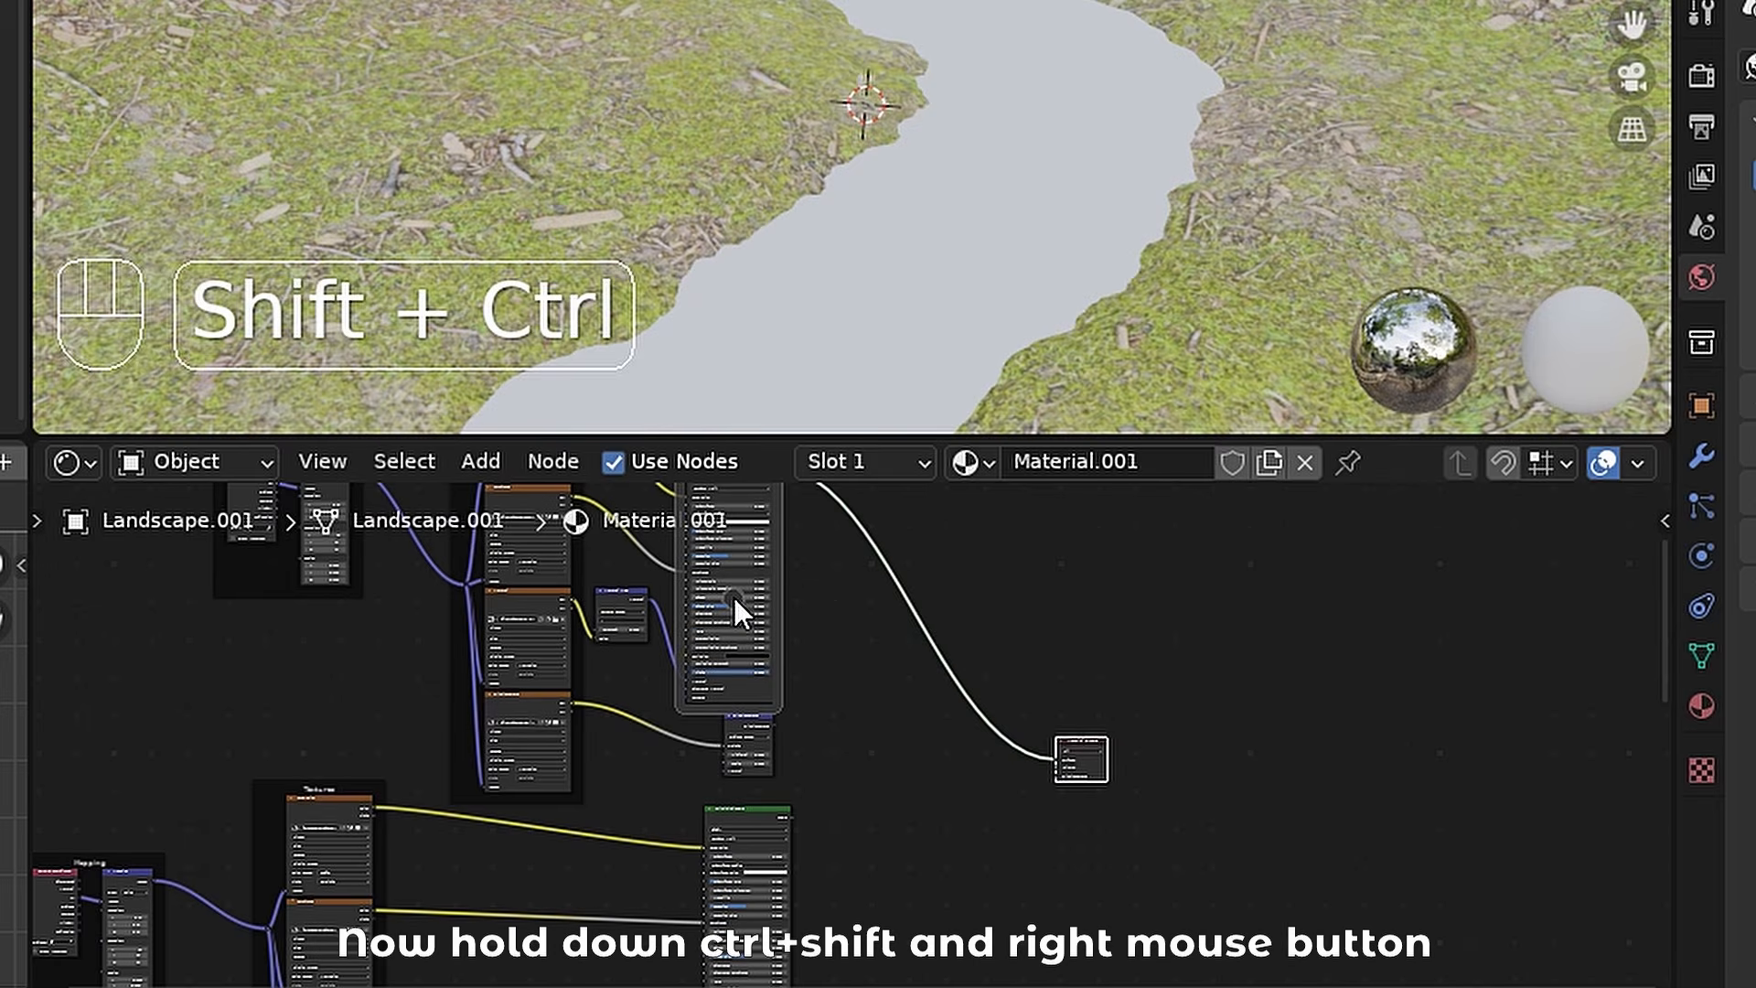
# - Blend the first two Principled BSDFs in a Mix Shader, with a Noise Texture through a Color Ramp driving its factor
pyautogui.keyDown('ctrl'); pyautogui.keyDown('shift'); pyautogui.moveTo(734, 596); pyautogui.dragTo(776, 844, button='right'); pyautogui.keyUp('shift'); pyautogui.keyUp('ctrl')
pyautogui.moveTo(840, 642); pyautogui.dragTo(1030, 688)
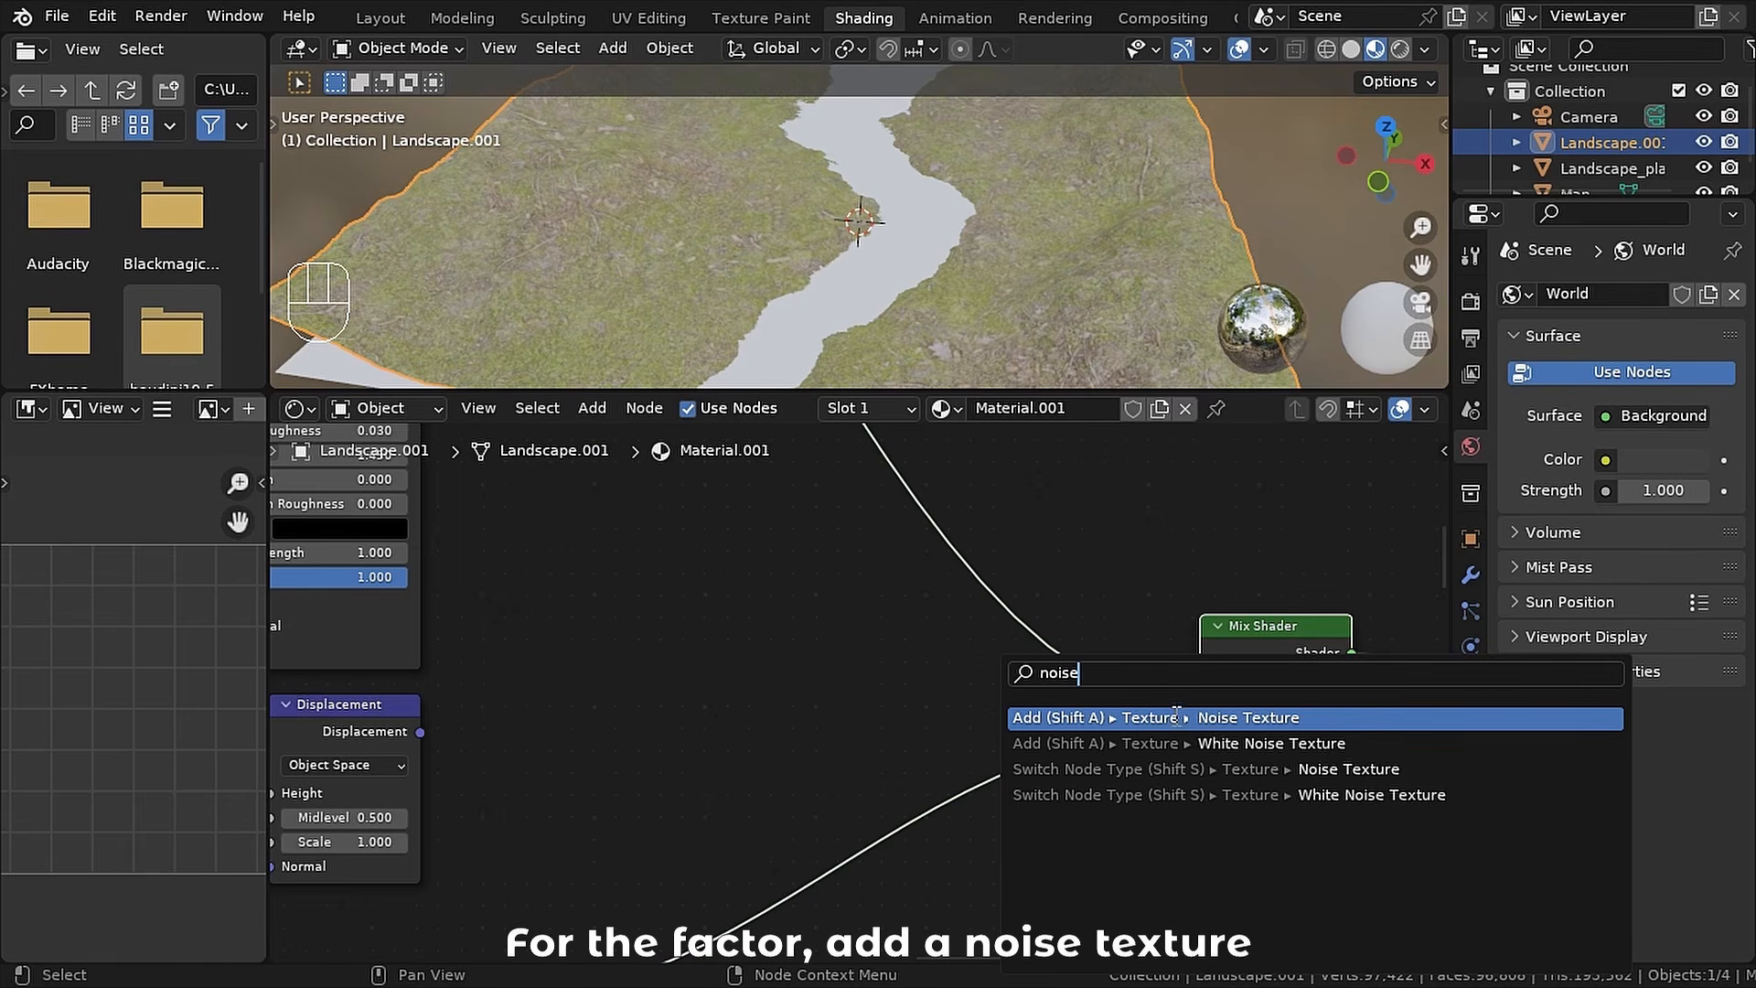
pyautogui.click(1176, 717)
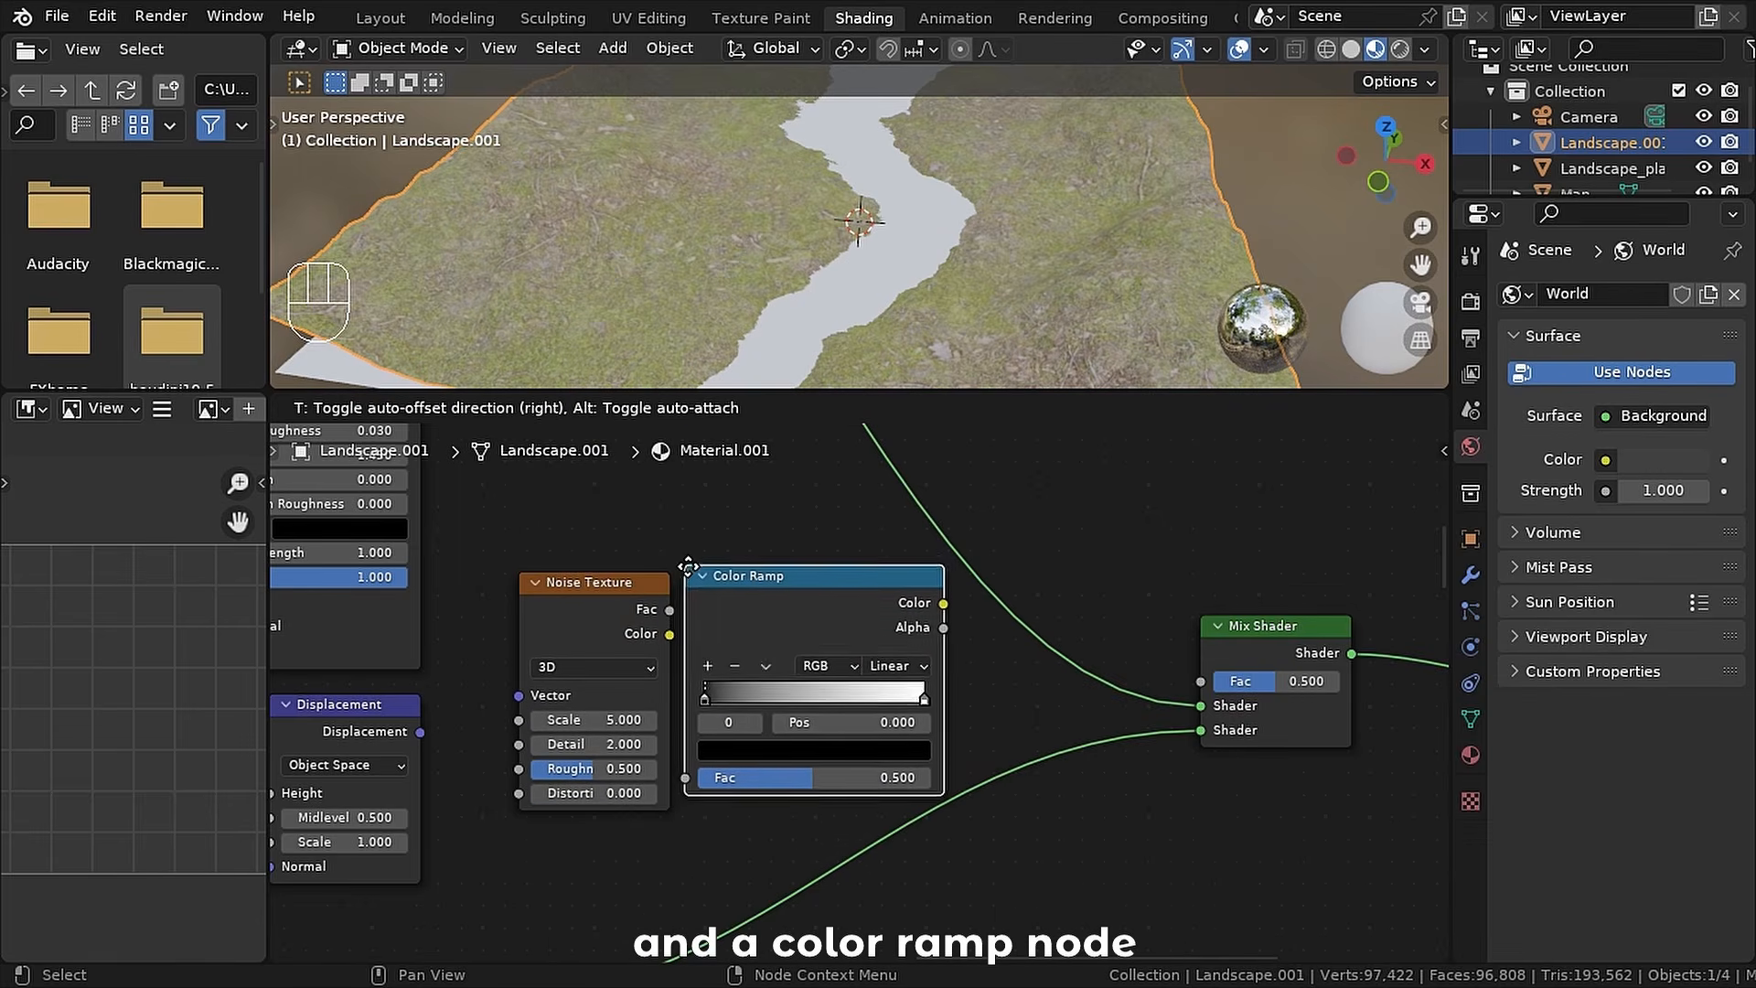
pyautogui.click(688, 567)
pyautogui.moveTo(947, 605); pyautogui.dragTo(1198, 682)
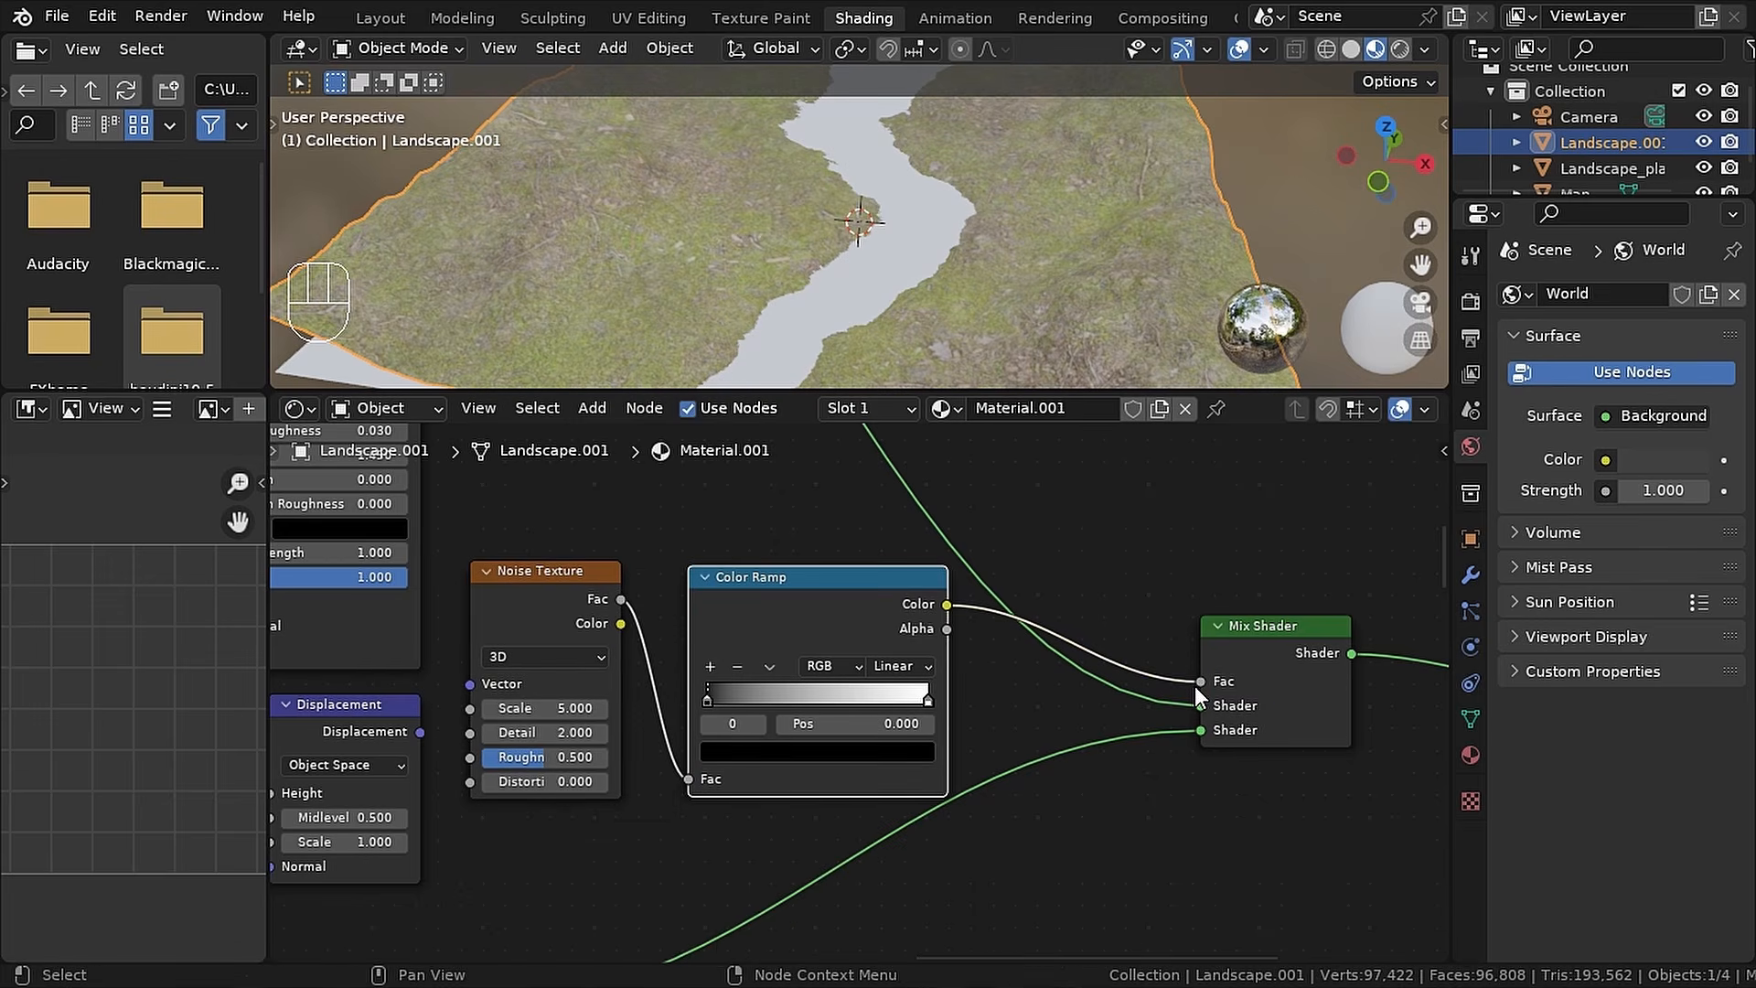
# - Preview the Color Ramp mask, set its black stop to 0.333 and white stop to 0.700, and reconnect the Mix Shader for viewing
pyautogui.keyDown('ctrl'); pyautogui.keyDown('shift'); pyautogui.click(839, 636); pyautogui.keyUp('shift'); pyautogui.keyUp('ctrl')
pyautogui.moveTo(710, 701); pyautogui.dragTo(779, 703)
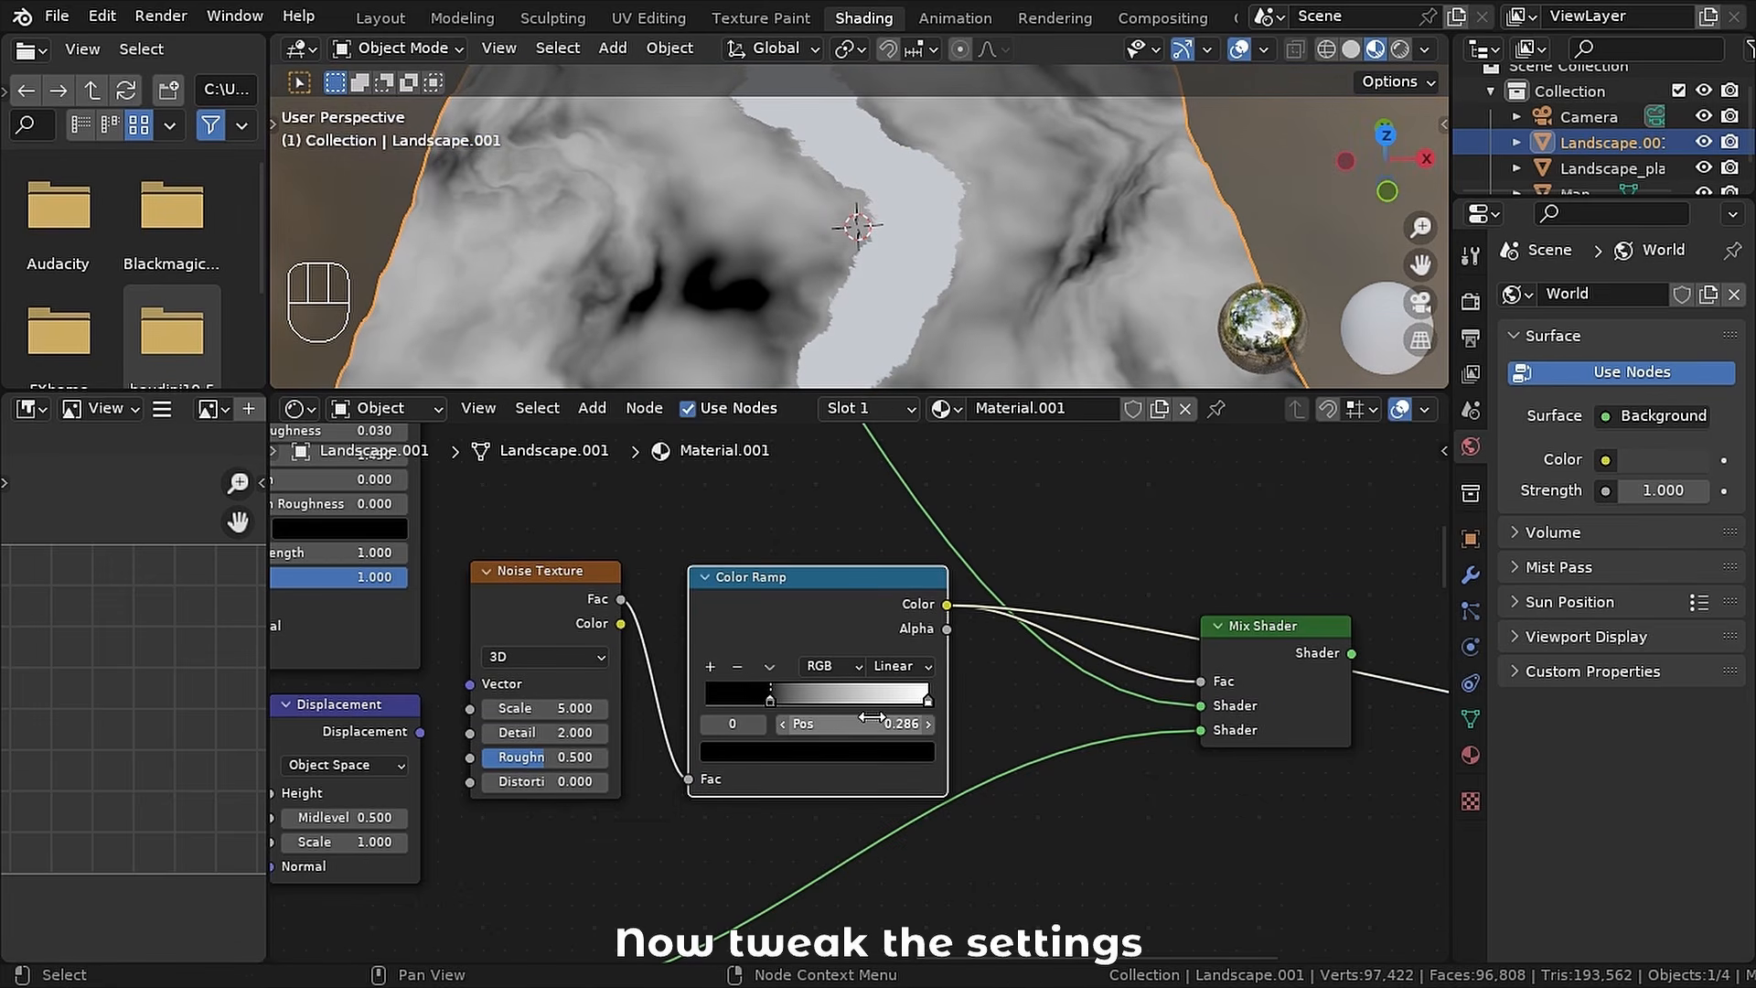
pyautogui.moveTo(927, 701); pyautogui.dragTo(859, 700)
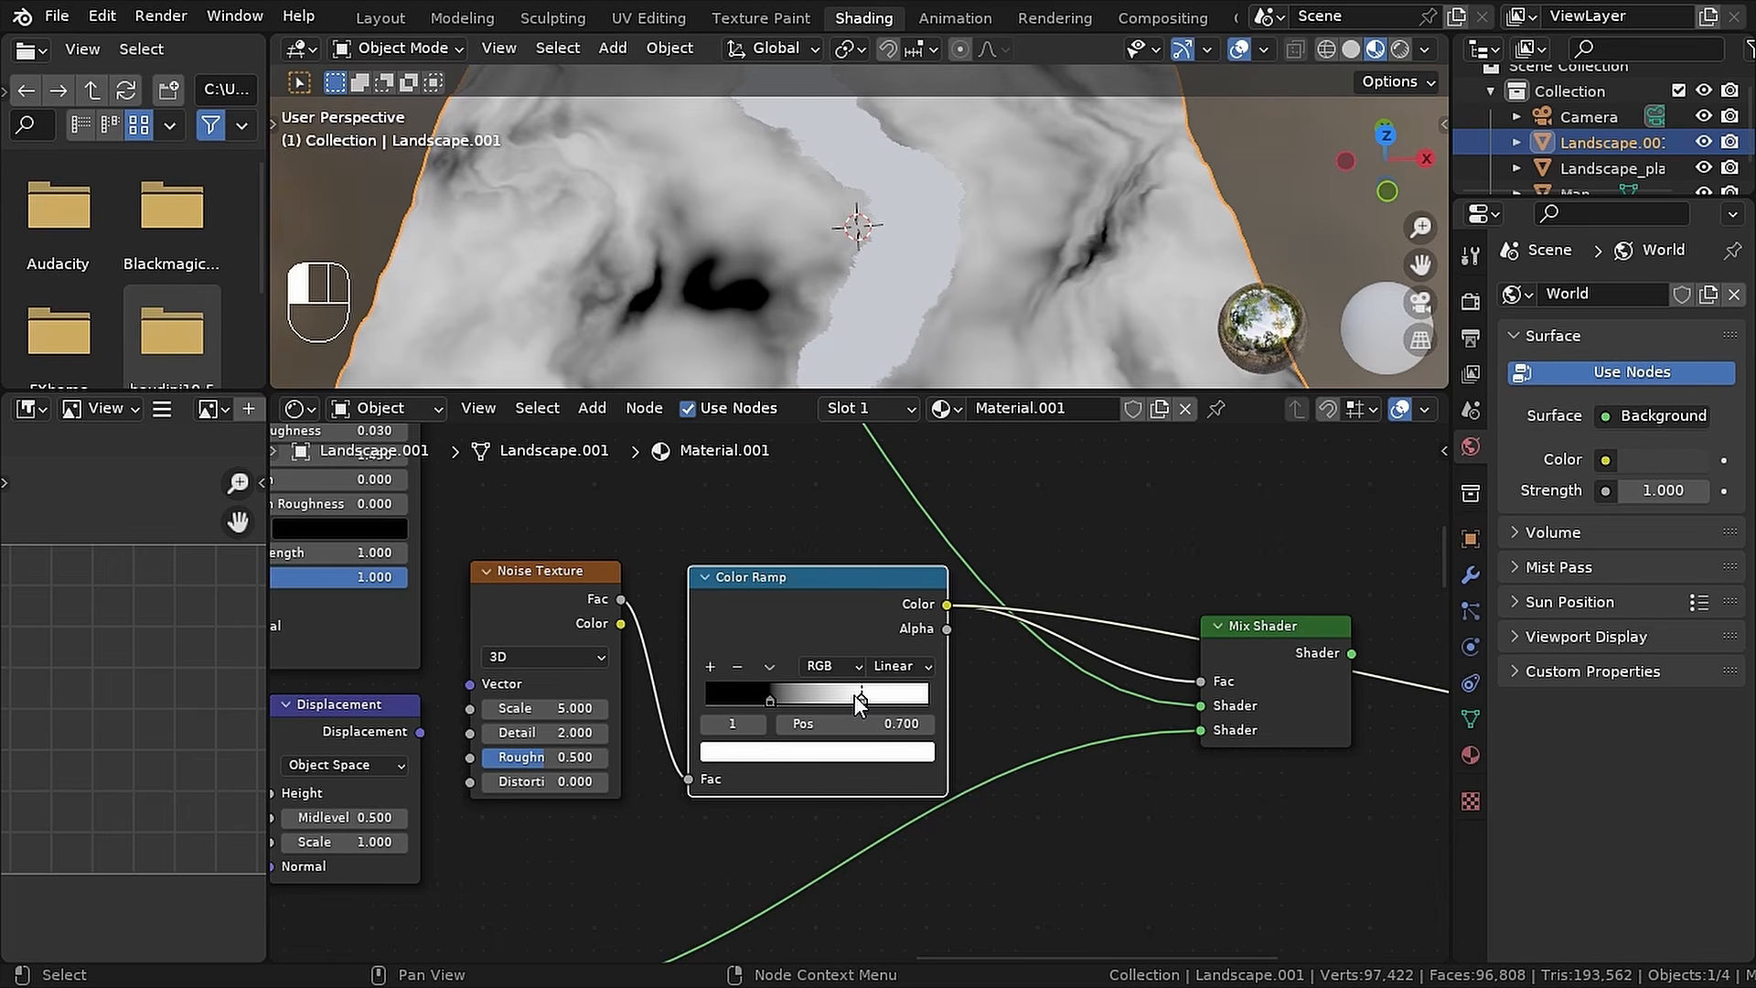
pyautogui.click(774, 697)
pyautogui.keyDown('ctrl'); pyautogui.keyDown('shift'); pyautogui.click(1260, 662); pyautogui.keyUp('shift'); pyautogui.keyUp('ctrl')
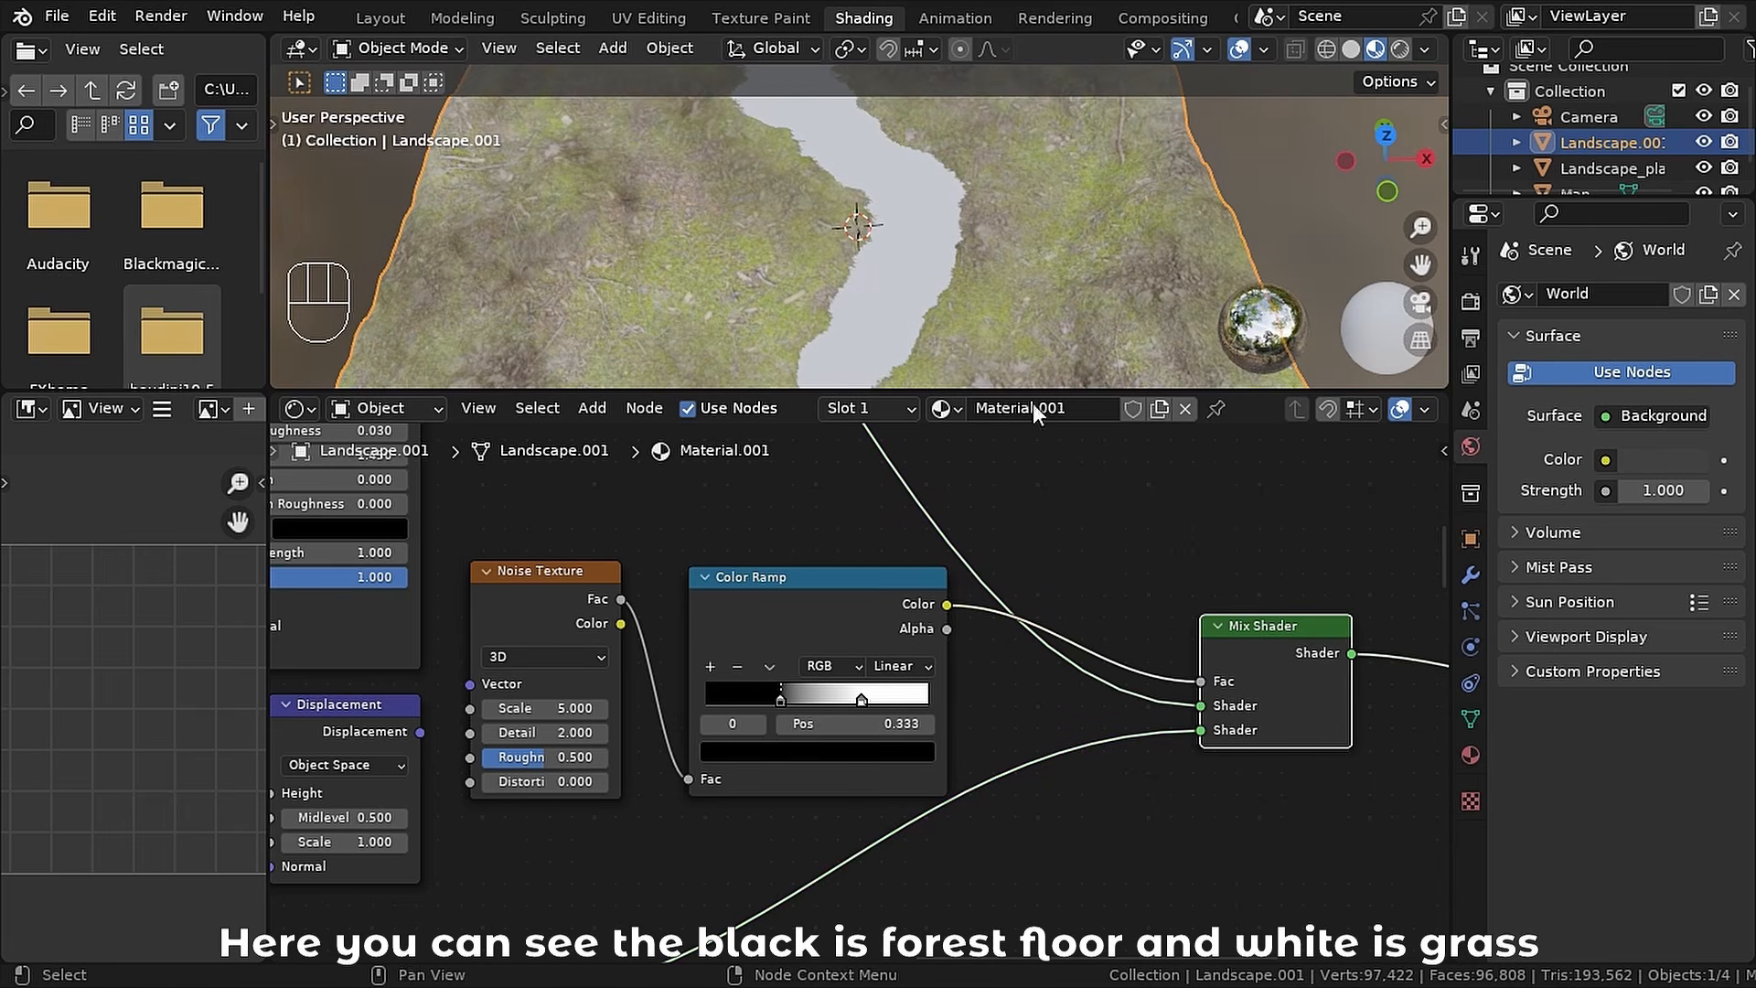
pyautogui.moveTo(768, 214); pyautogui.dragTo(677, 233, button='middle')
pyautogui.moveTo(843, 393); pyautogui.dragTo(834, 506)
pyautogui.keyDown('shift'); pyautogui.moveTo(701, 289); pyautogui.dragTo(1019, 287, button='middle'); pyautogui.keyUp('shift')
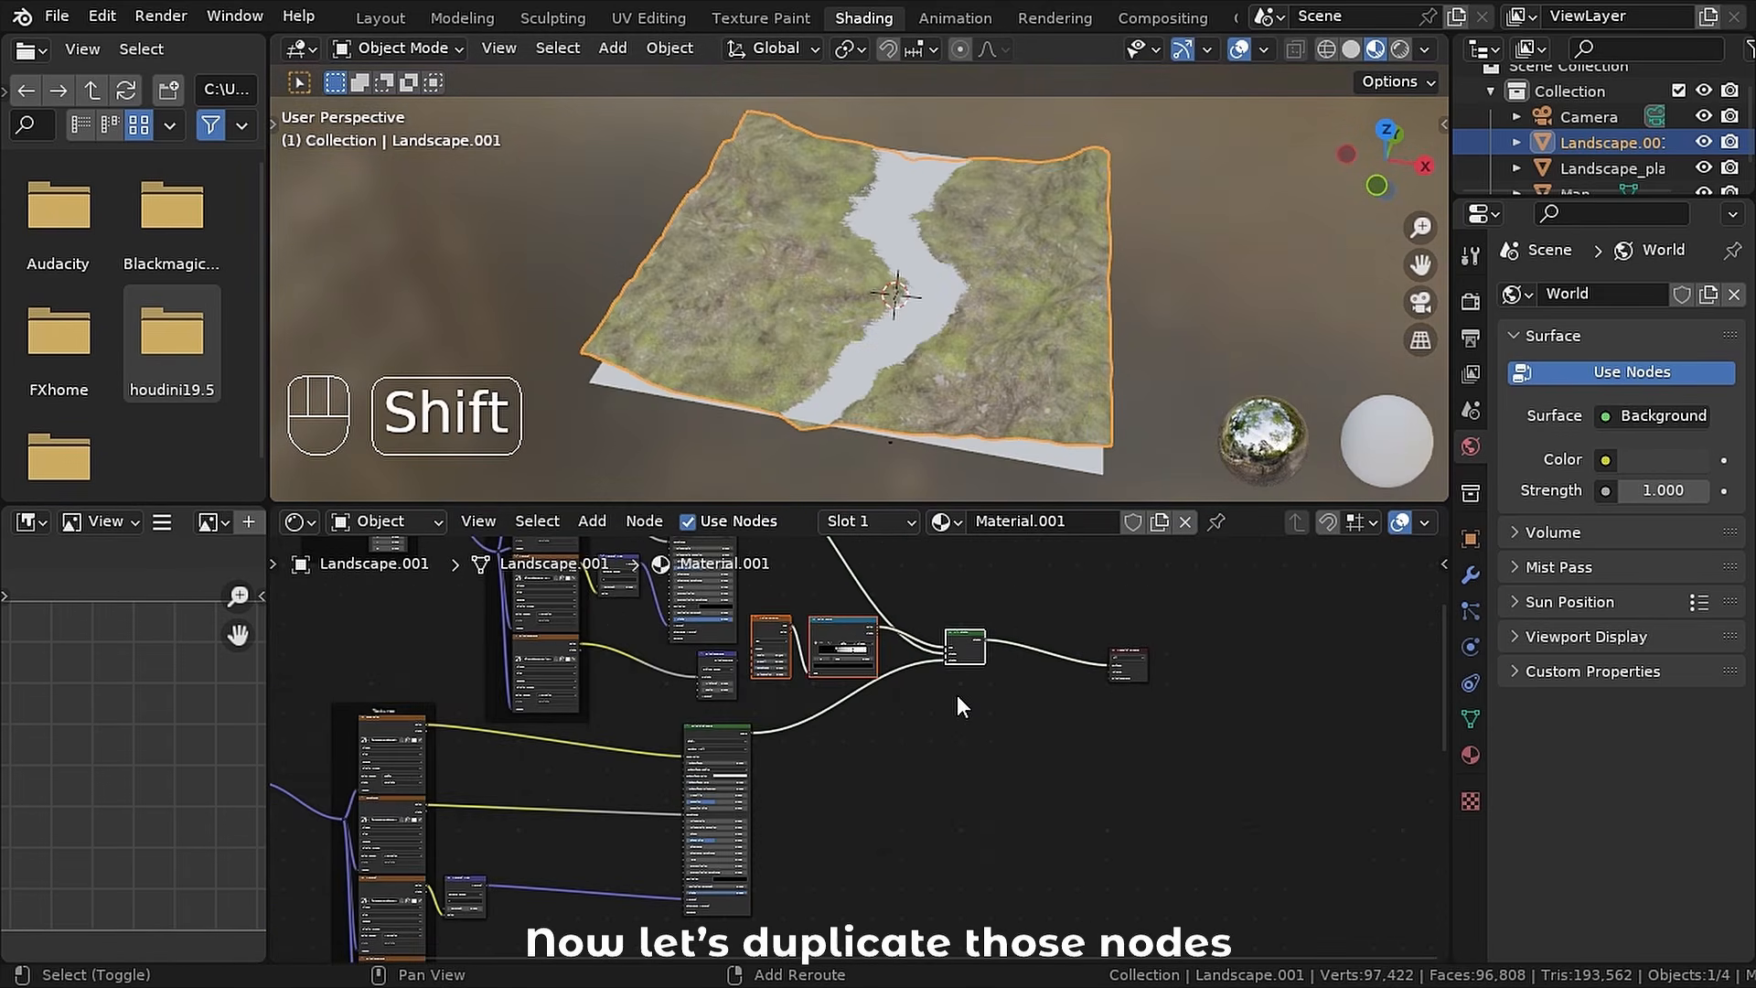
# - Duplicate the Noise Texture and Color Ramp beside the third Principled BSDF, deleting the Mix Shader copied along with them
pyautogui.hotkey('shift', 'd')
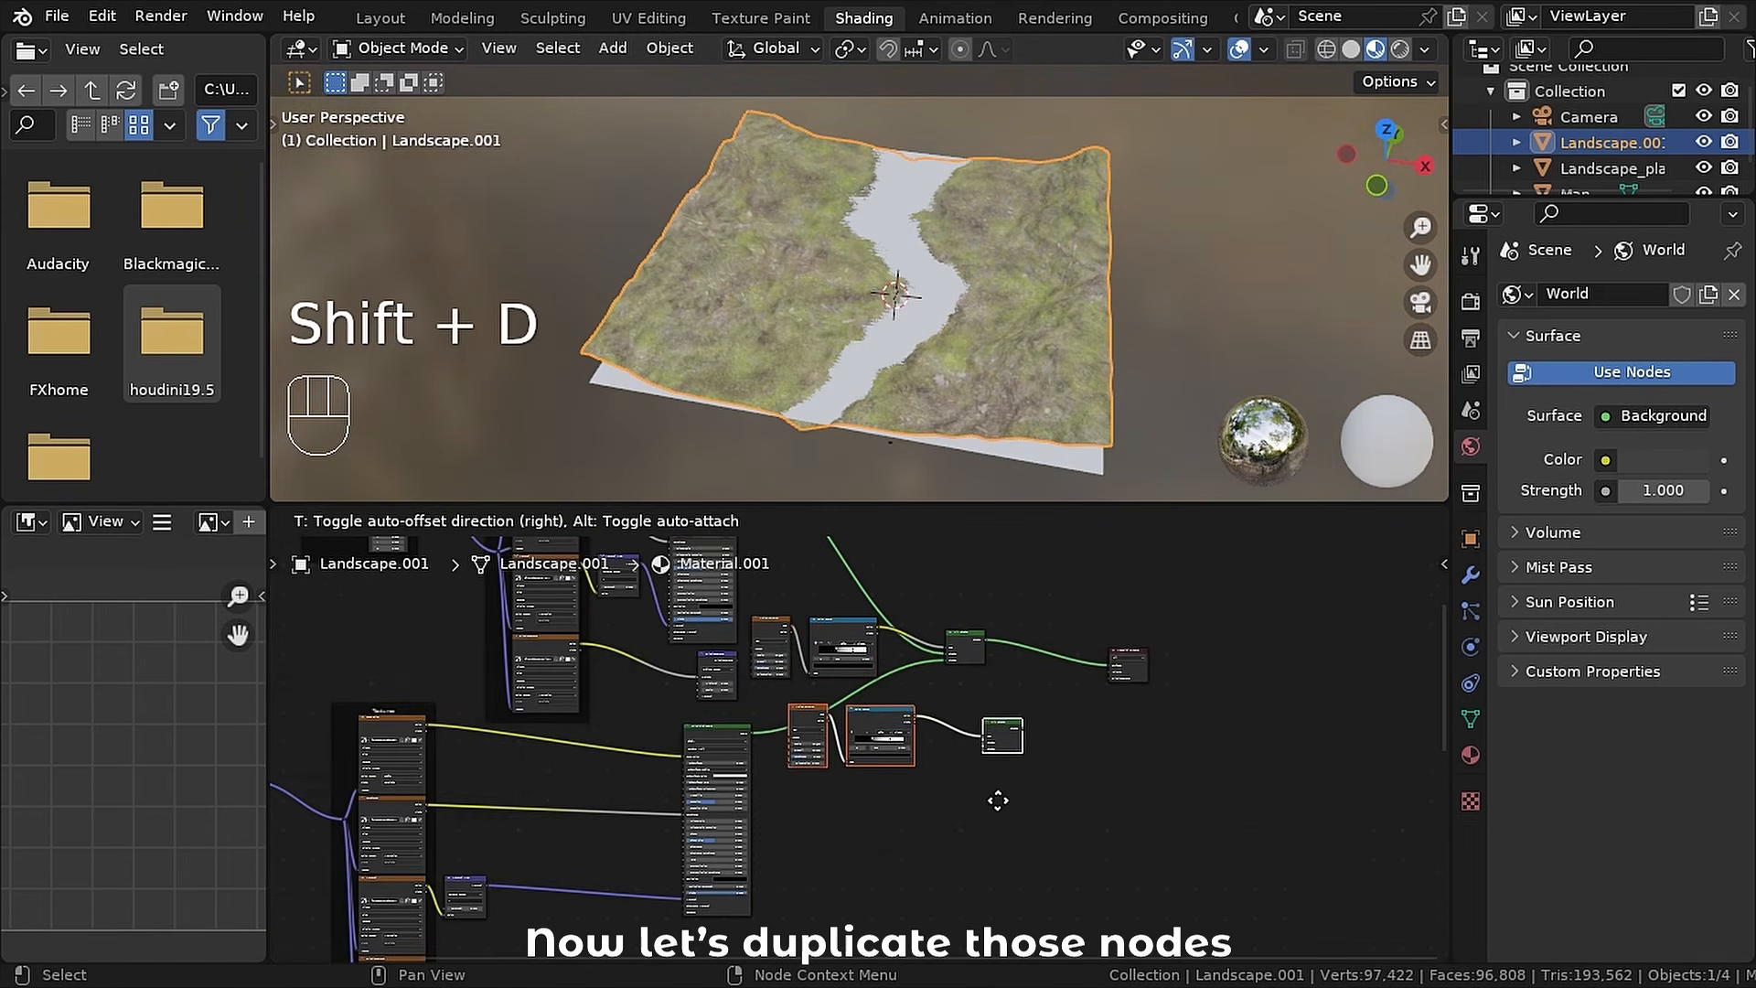
pyautogui.click(1018, 961)
pyautogui.click(1027, 914)
pyautogui.press('Delete')
# - Mix the second and third Principled BSDFs and connect the duplicated Color Ramp's Color to the new Mix Shader's factor
pyautogui.keyDown('ctrl'); pyautogui.keyDown('shift'); pyautogui.moveTo(717, 624); pyautogui.dragTo(748, 720, button='right'); pyautogui.keyUp('shift'); pyautogui.keyUp('ctrl')
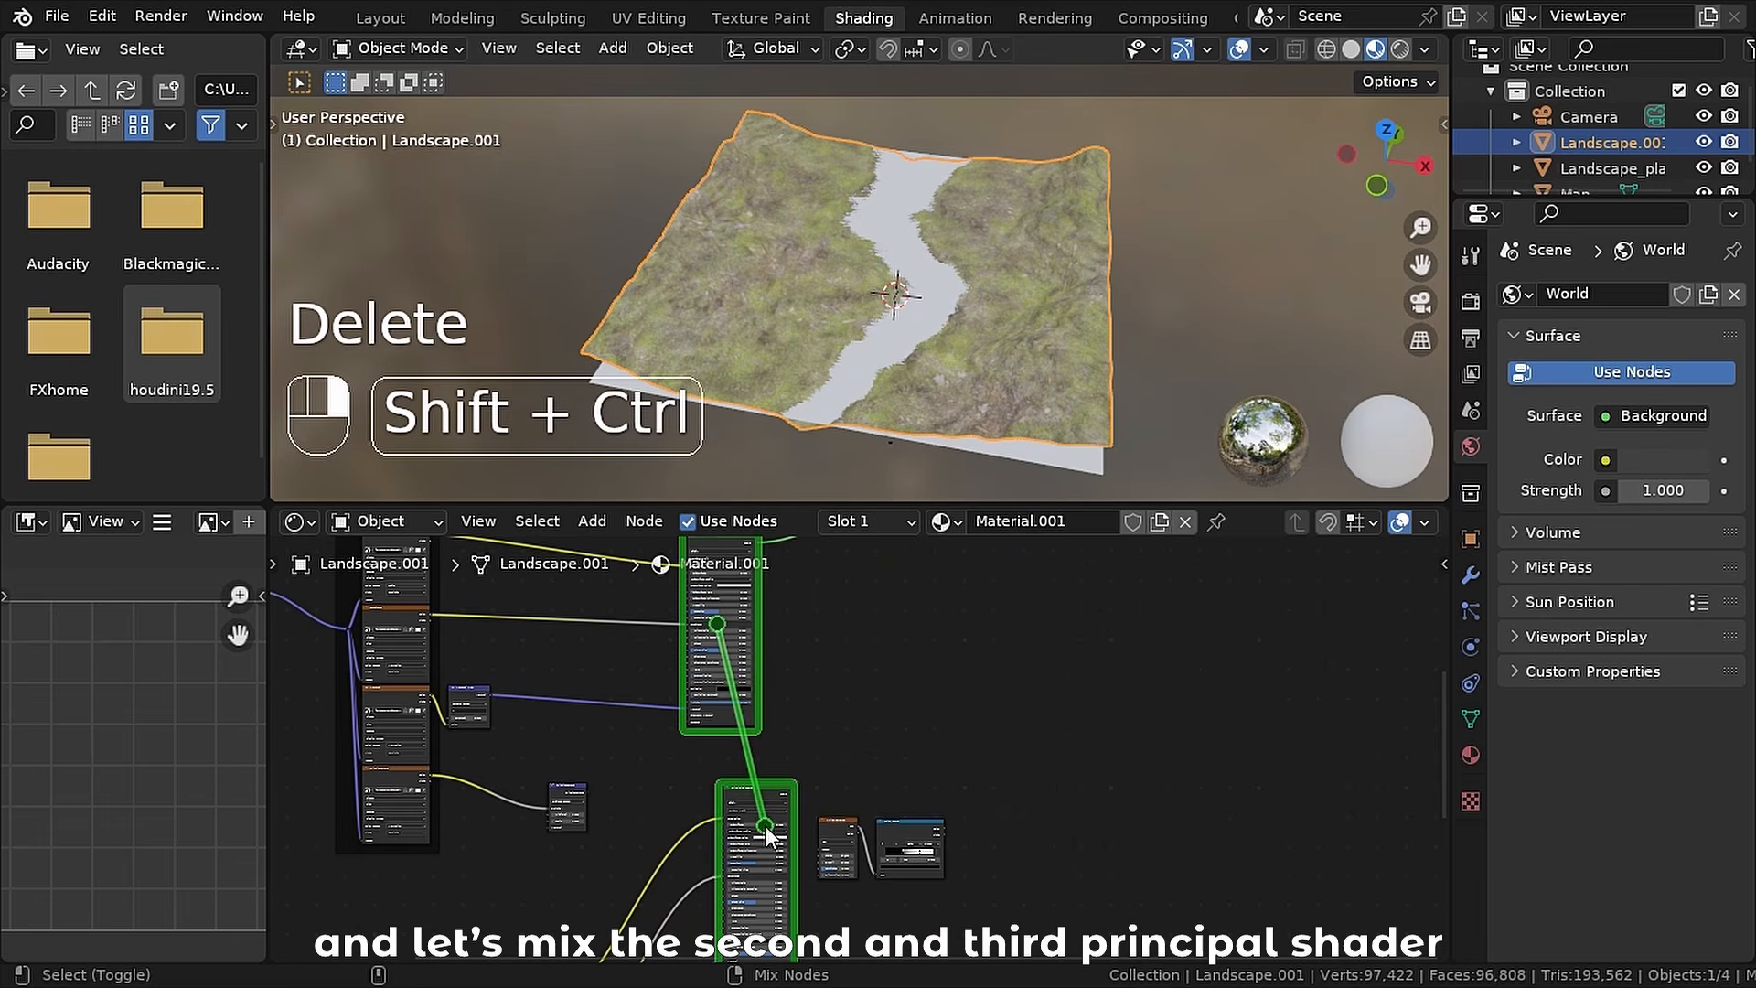
pyautogui.keyDown('ctrl'); pyautogui.keyDown('shift'); pyautogui.moveTo(766, 826); pyautogui.dragTo(765, 827, button='right'); pyautogui.keyUp('shift'); pyautogui.keyUp('ctrl')
pyautogui.press('g')
pyautogui.moveTo(742, 595); pyautogui.dragTo(973, 680)
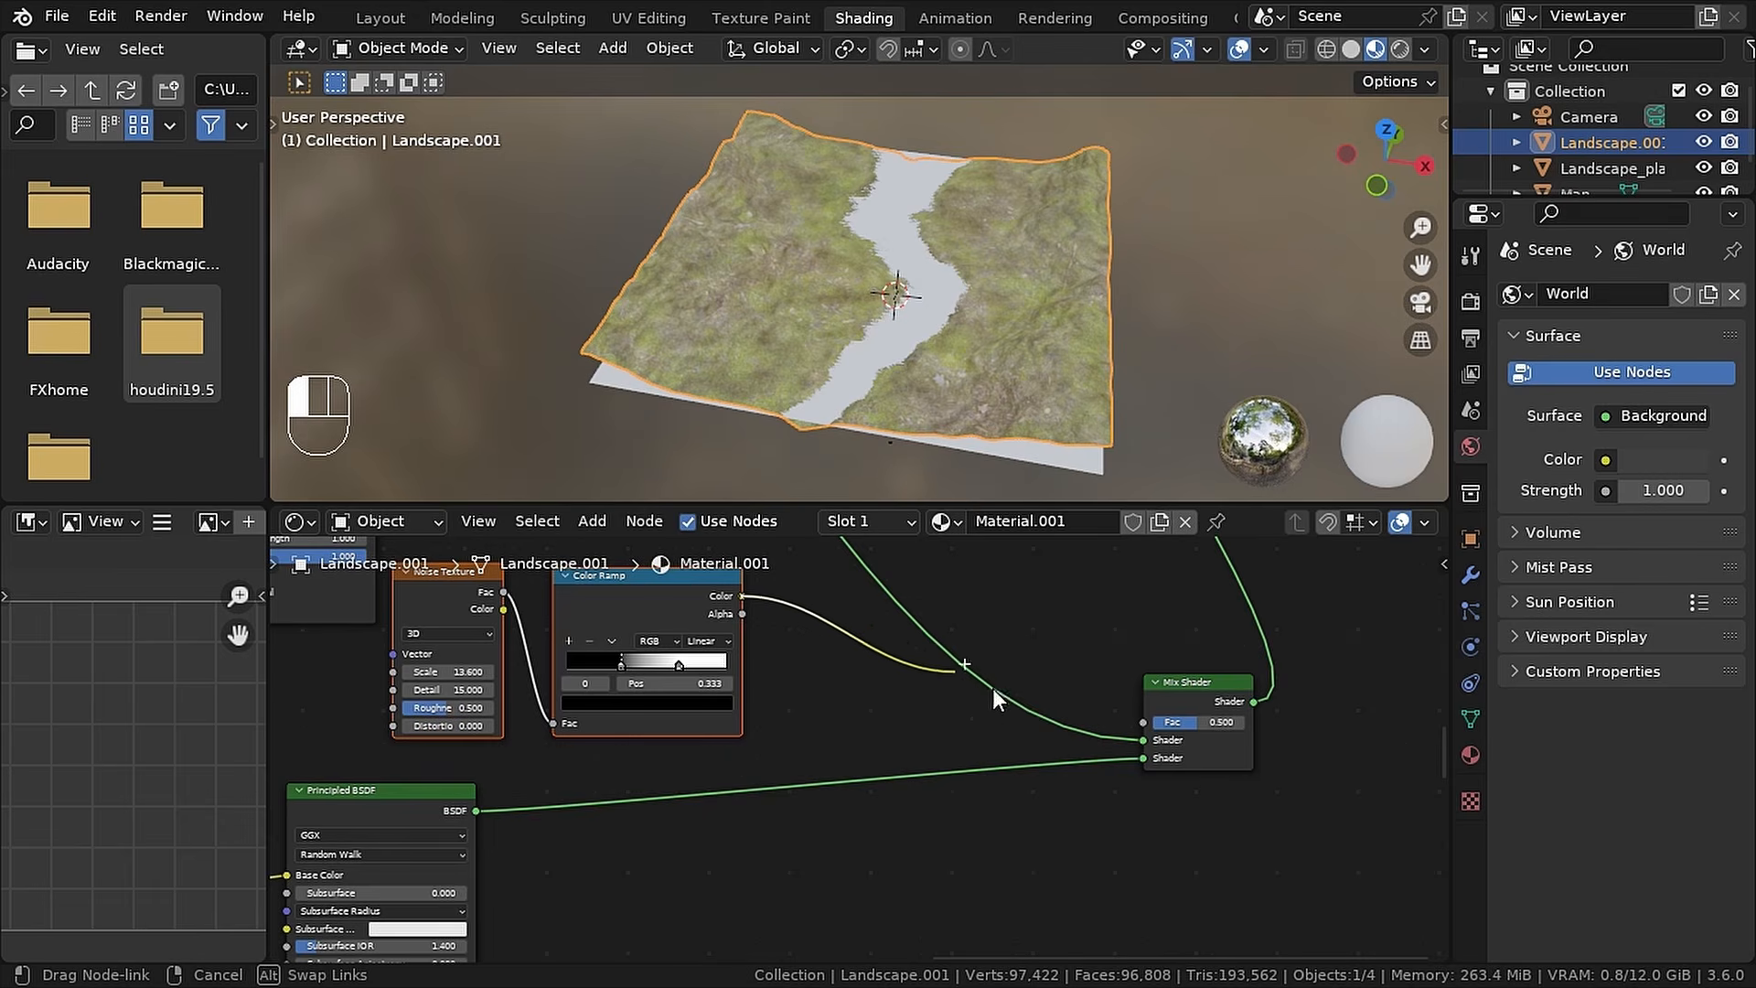
pyautogui.moveTo(1131, 727); pyautogui.dragTo(1134, 727)
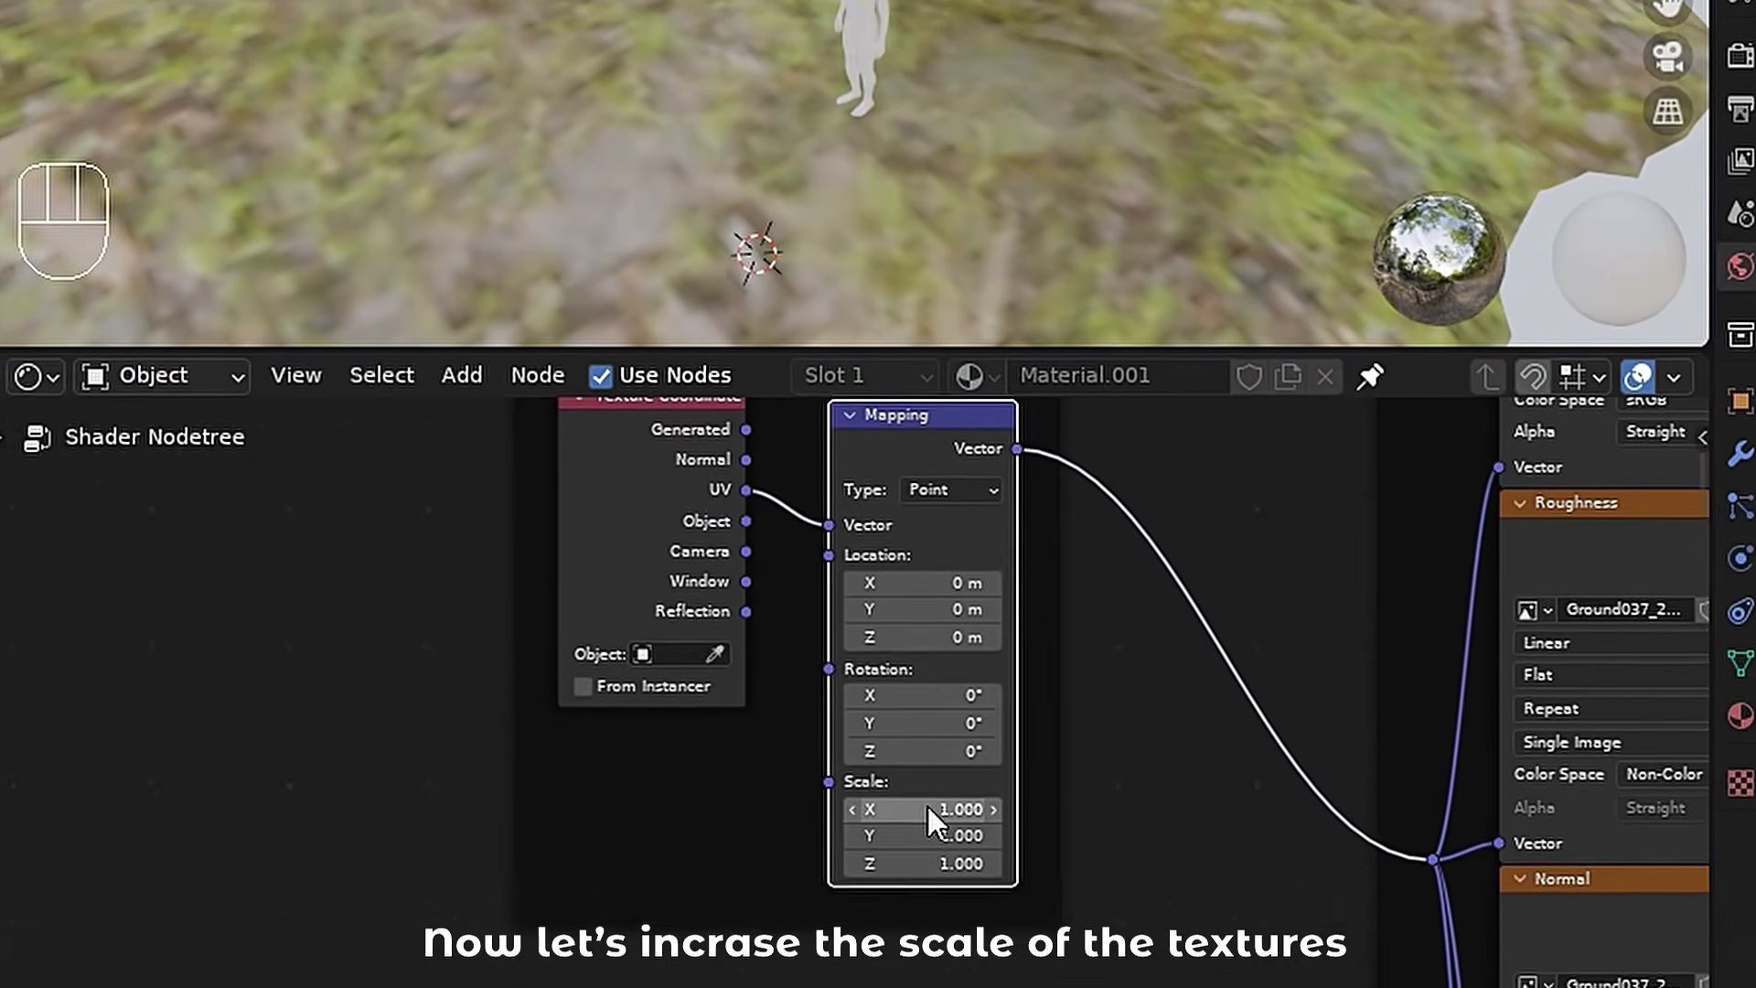
# - Set the Ground037 Mapping node's scale to 25 on X, Y and Z, checking the texture against the human figure
pyautogui.doubleClick(933, 813)
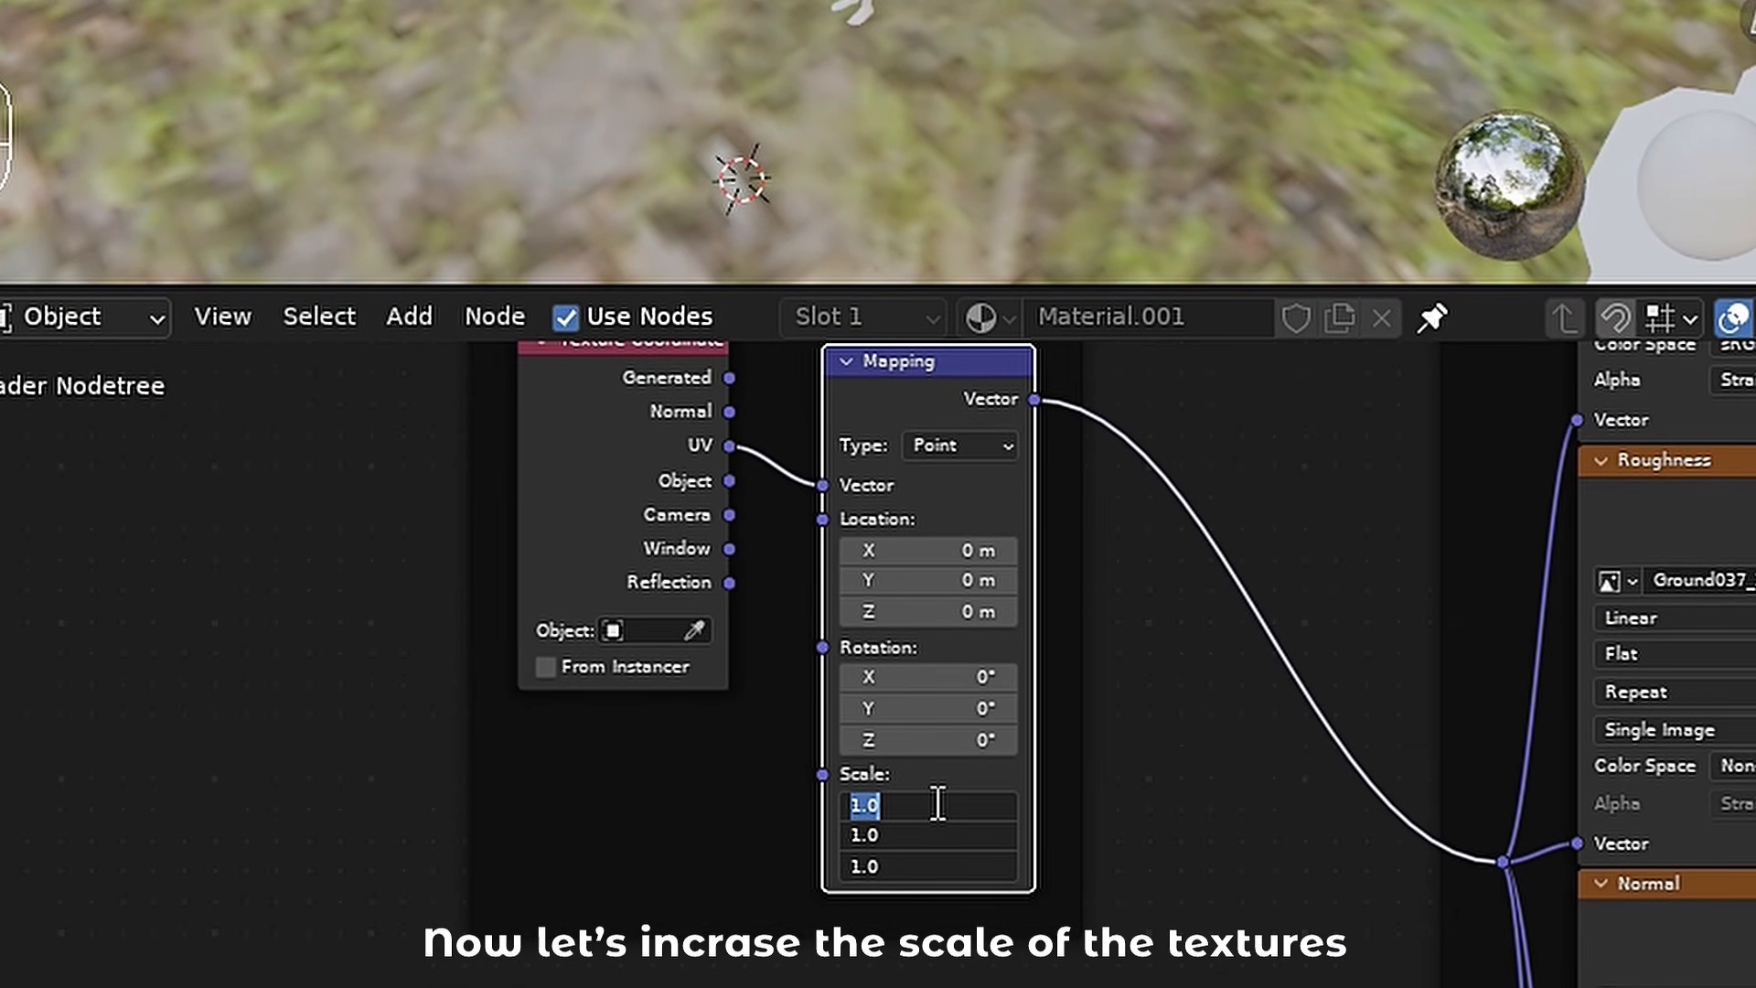
pyautogui.press('Return')
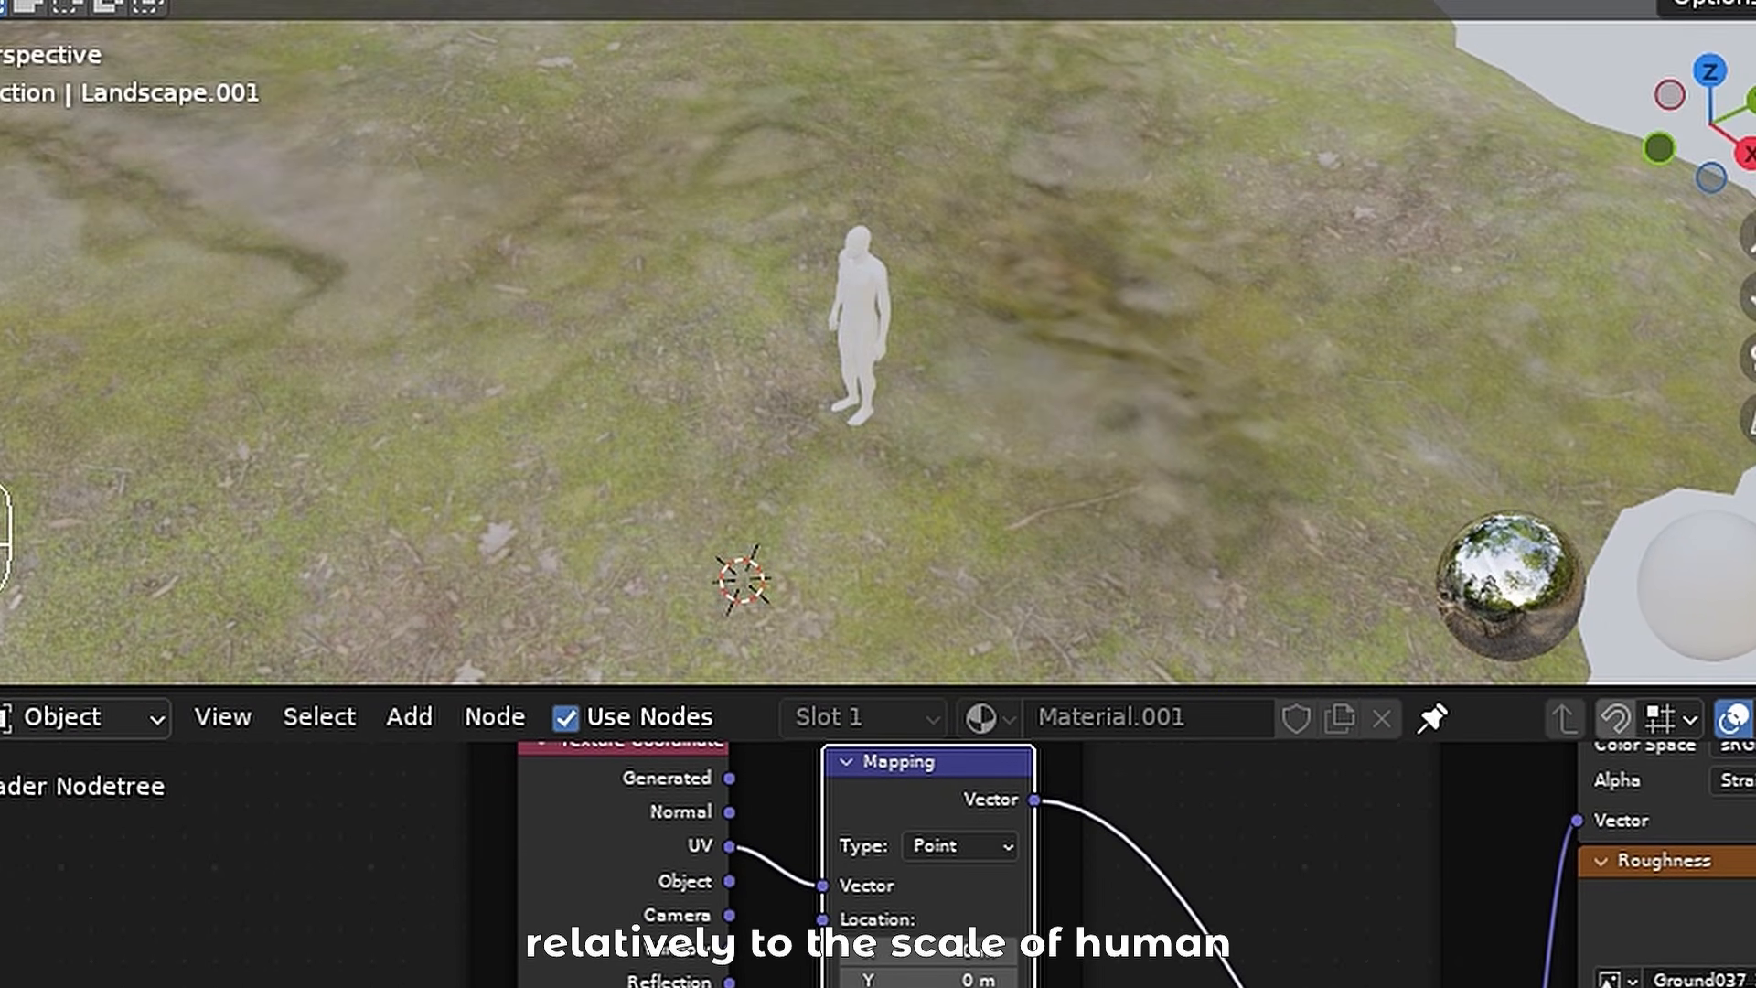
pyautogui.scroll(5, 915, 462)
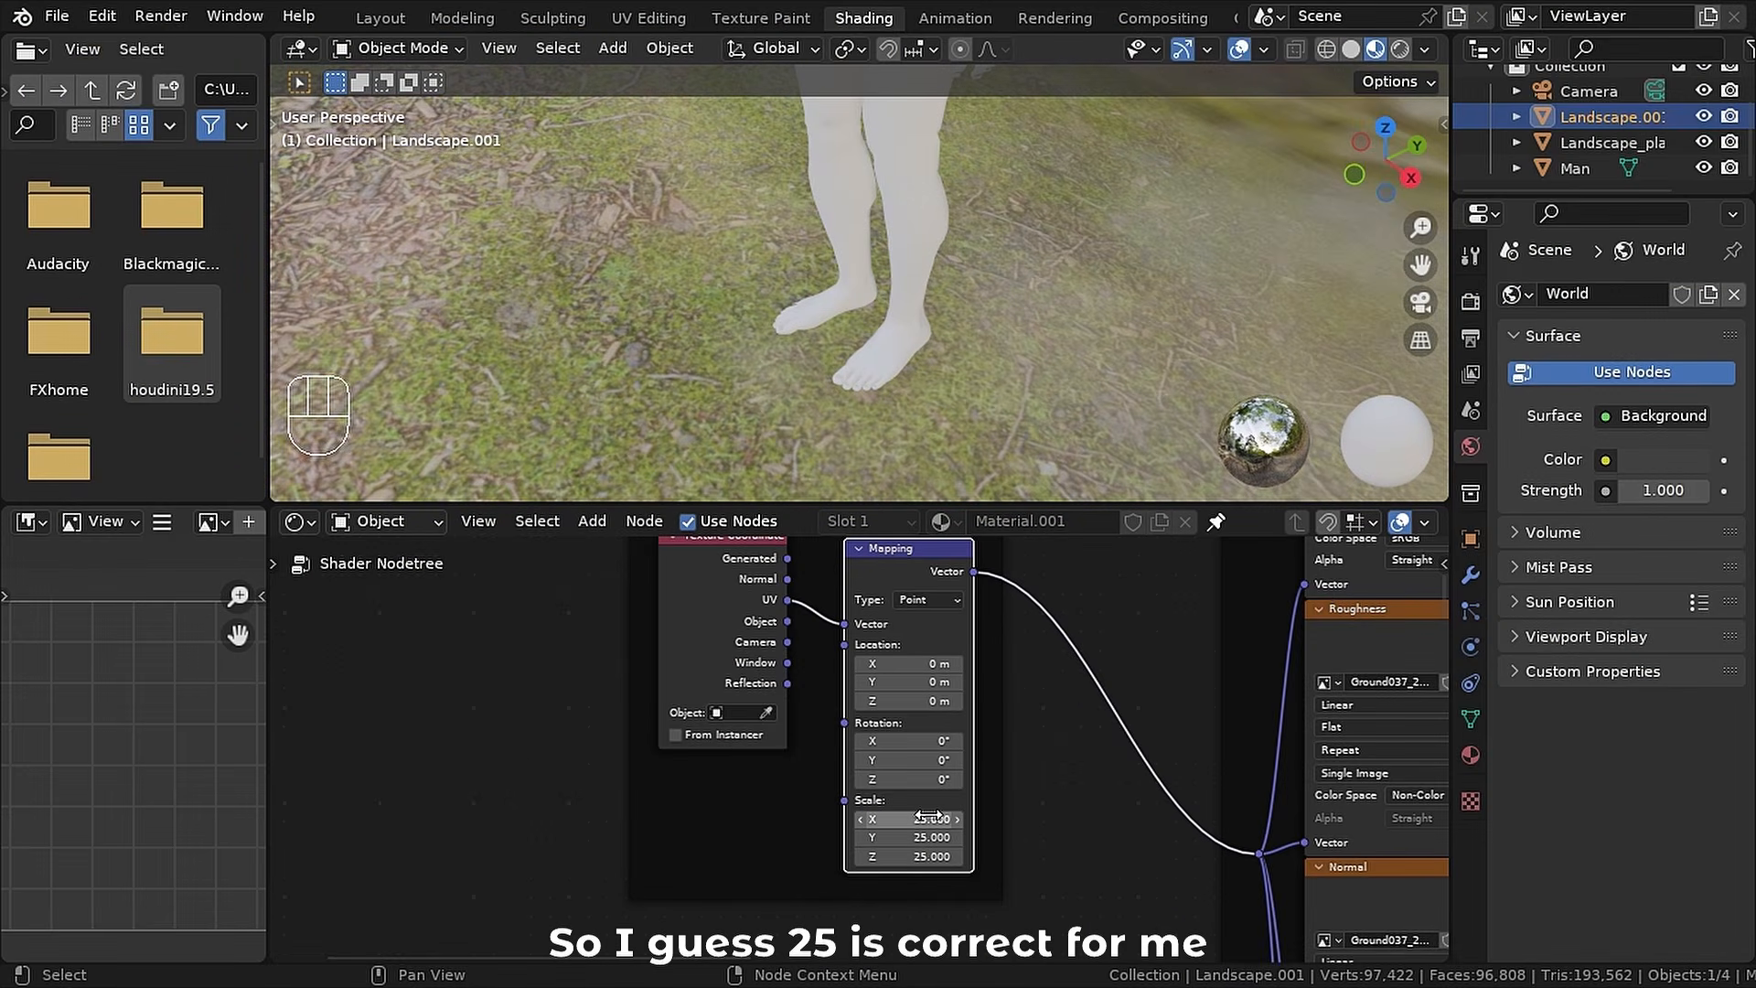
pyautogui.moveTo(1003, 823); pyautogui.dragTo(1168, 496, button='middle')
pyautogui.scroll(6, 694, 675)
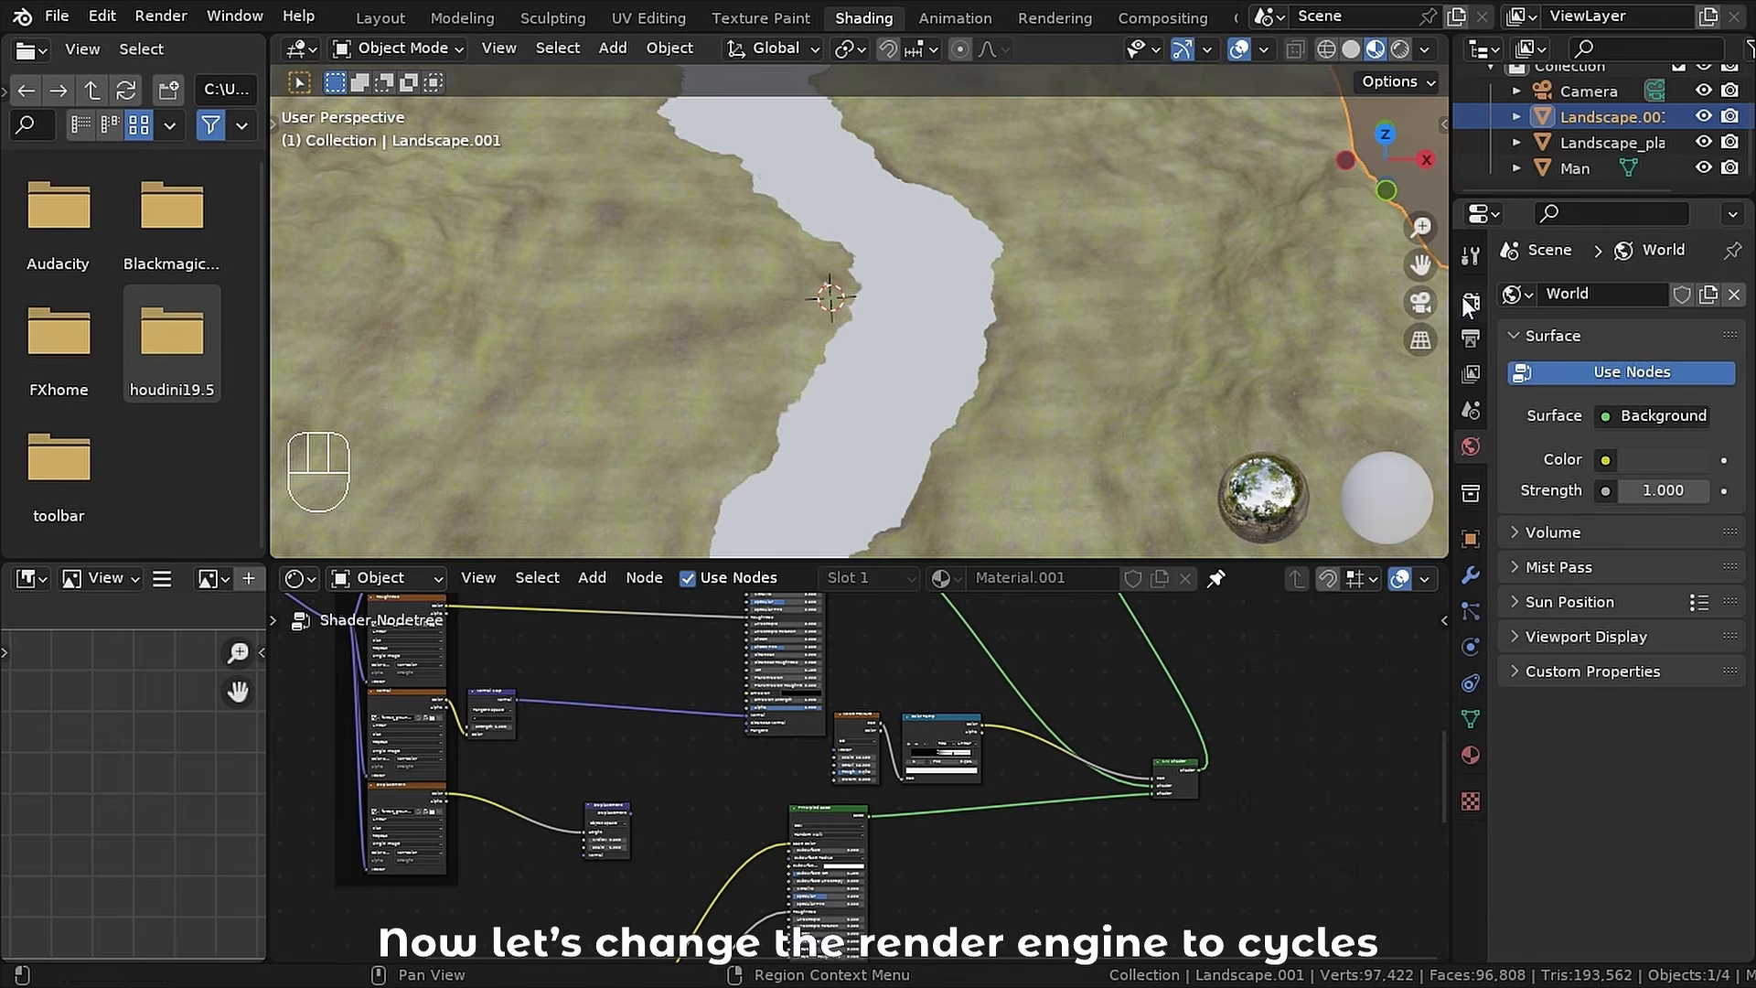
# - Change the render engine to Cycles and turn off Scene World lighting for the rendered viewport
pyautogui.click(1471, 301)
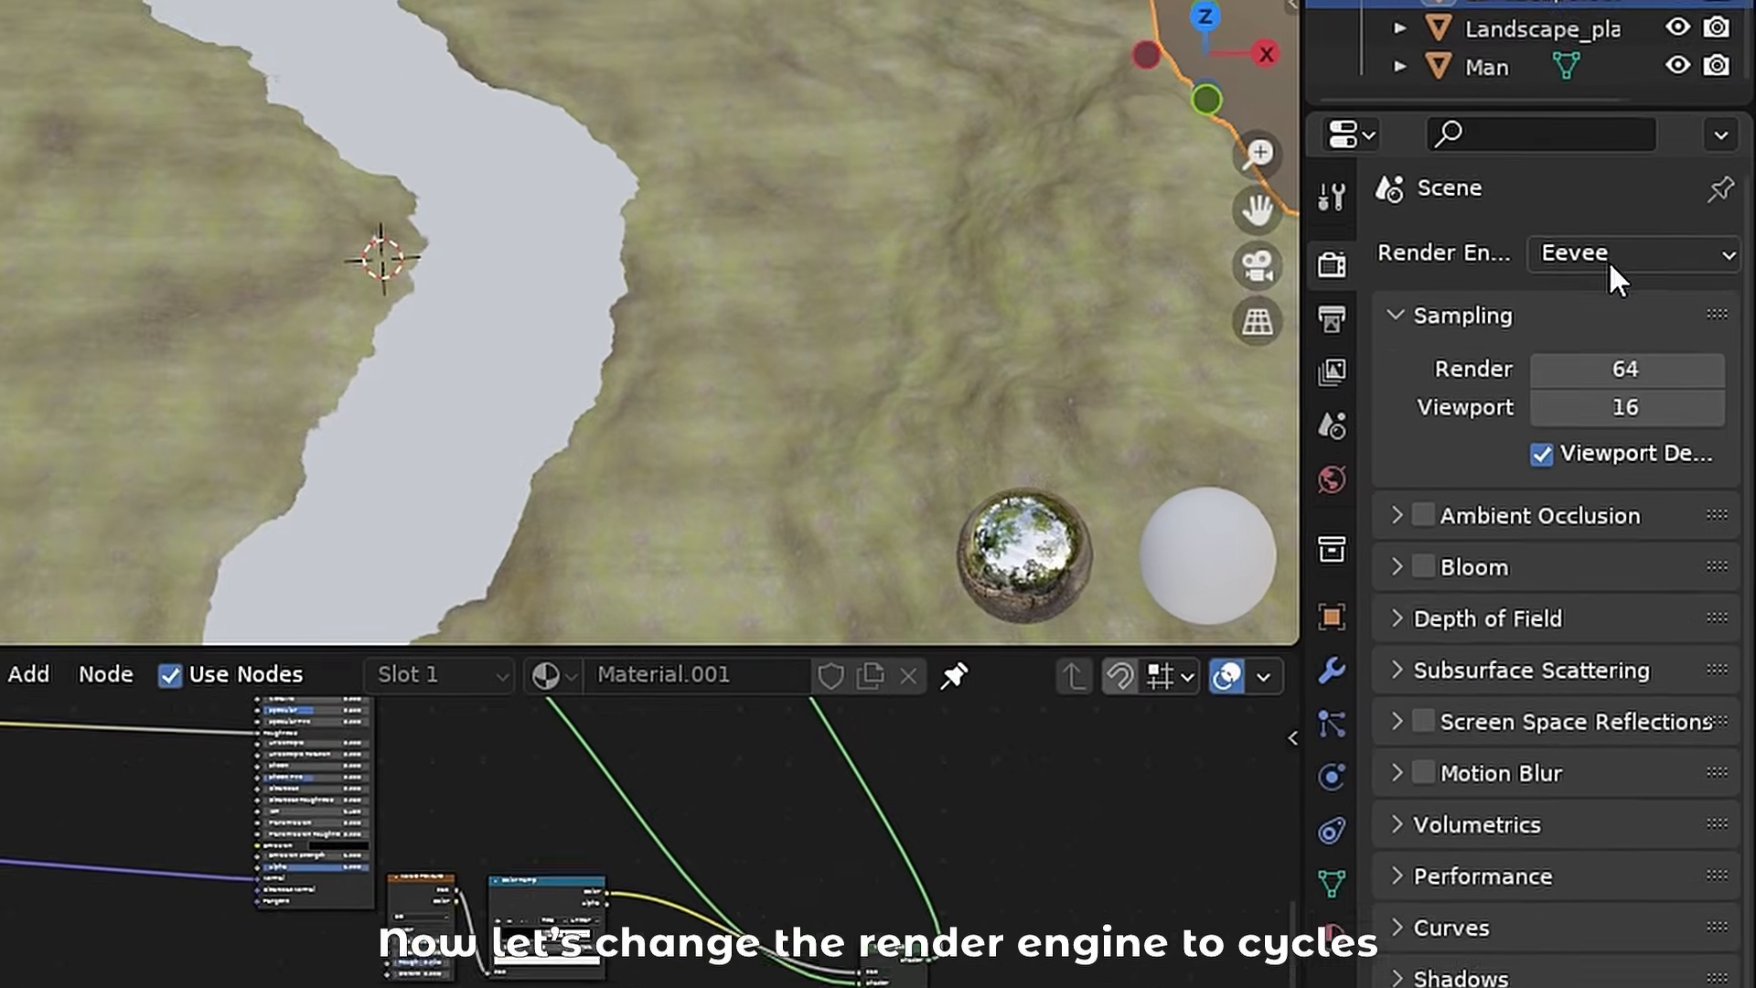
pyautogui.click(1664, 296)
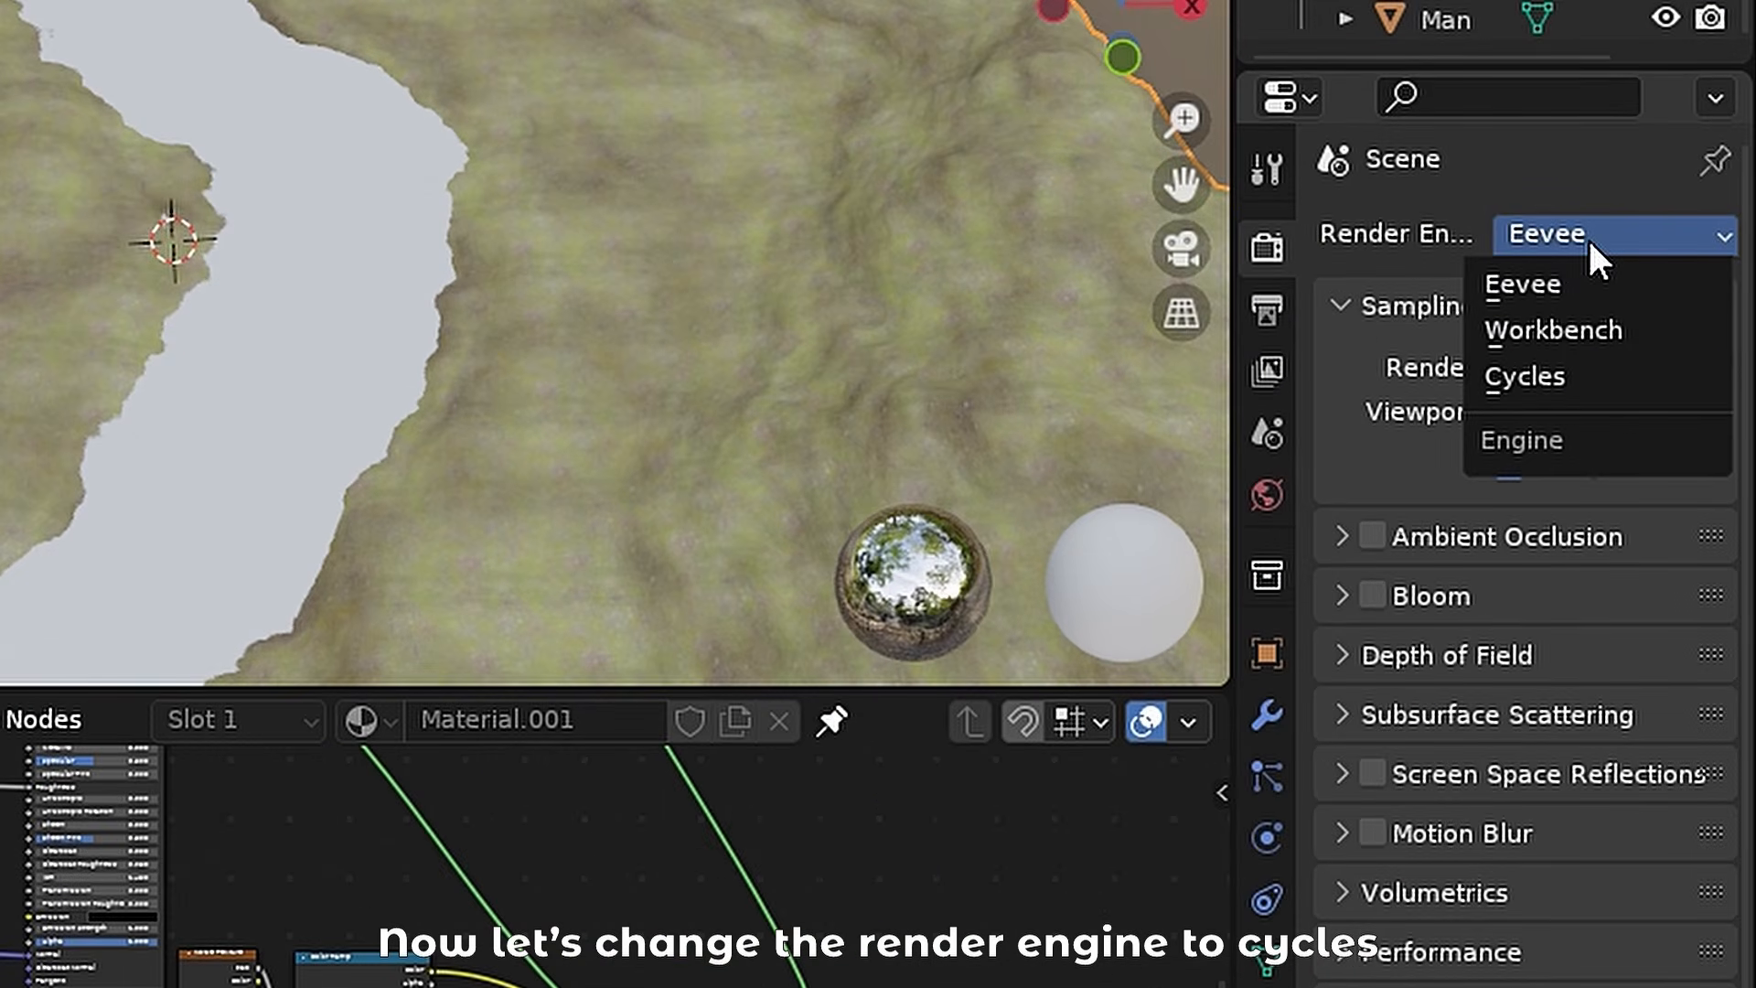
pyautogui.click(1583, 382)
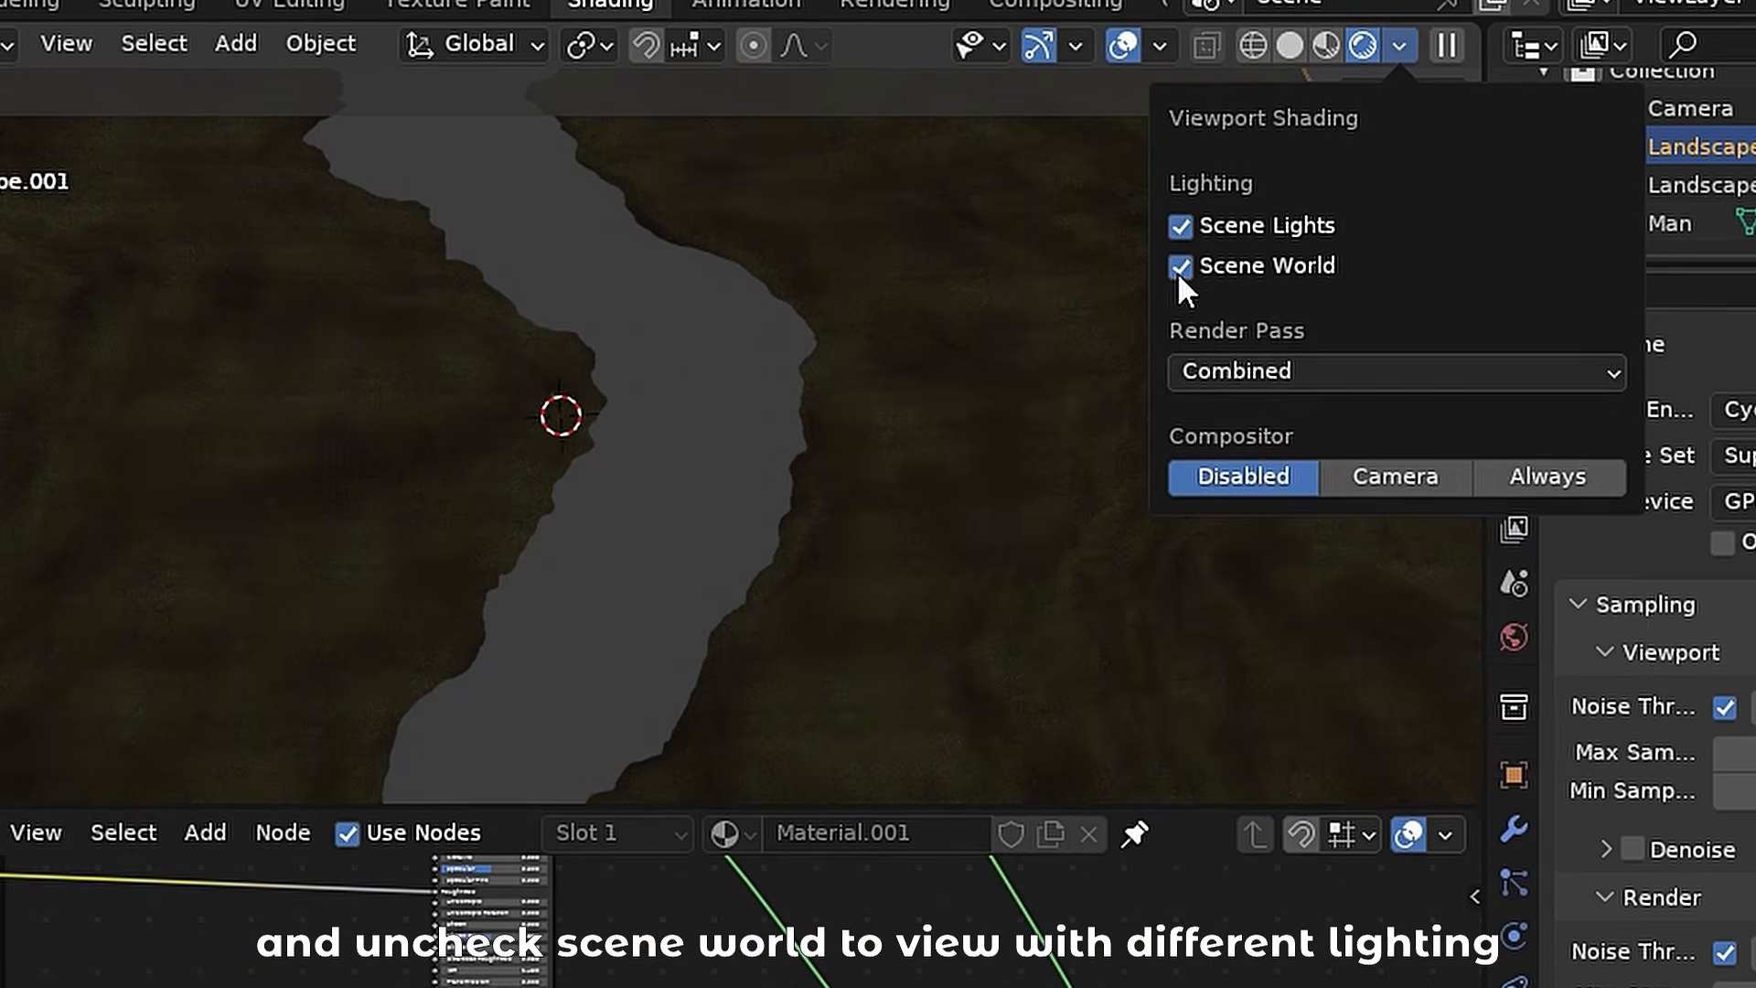
pyautogui.click(1177, 267)
pyautogui.click(1384, 329)
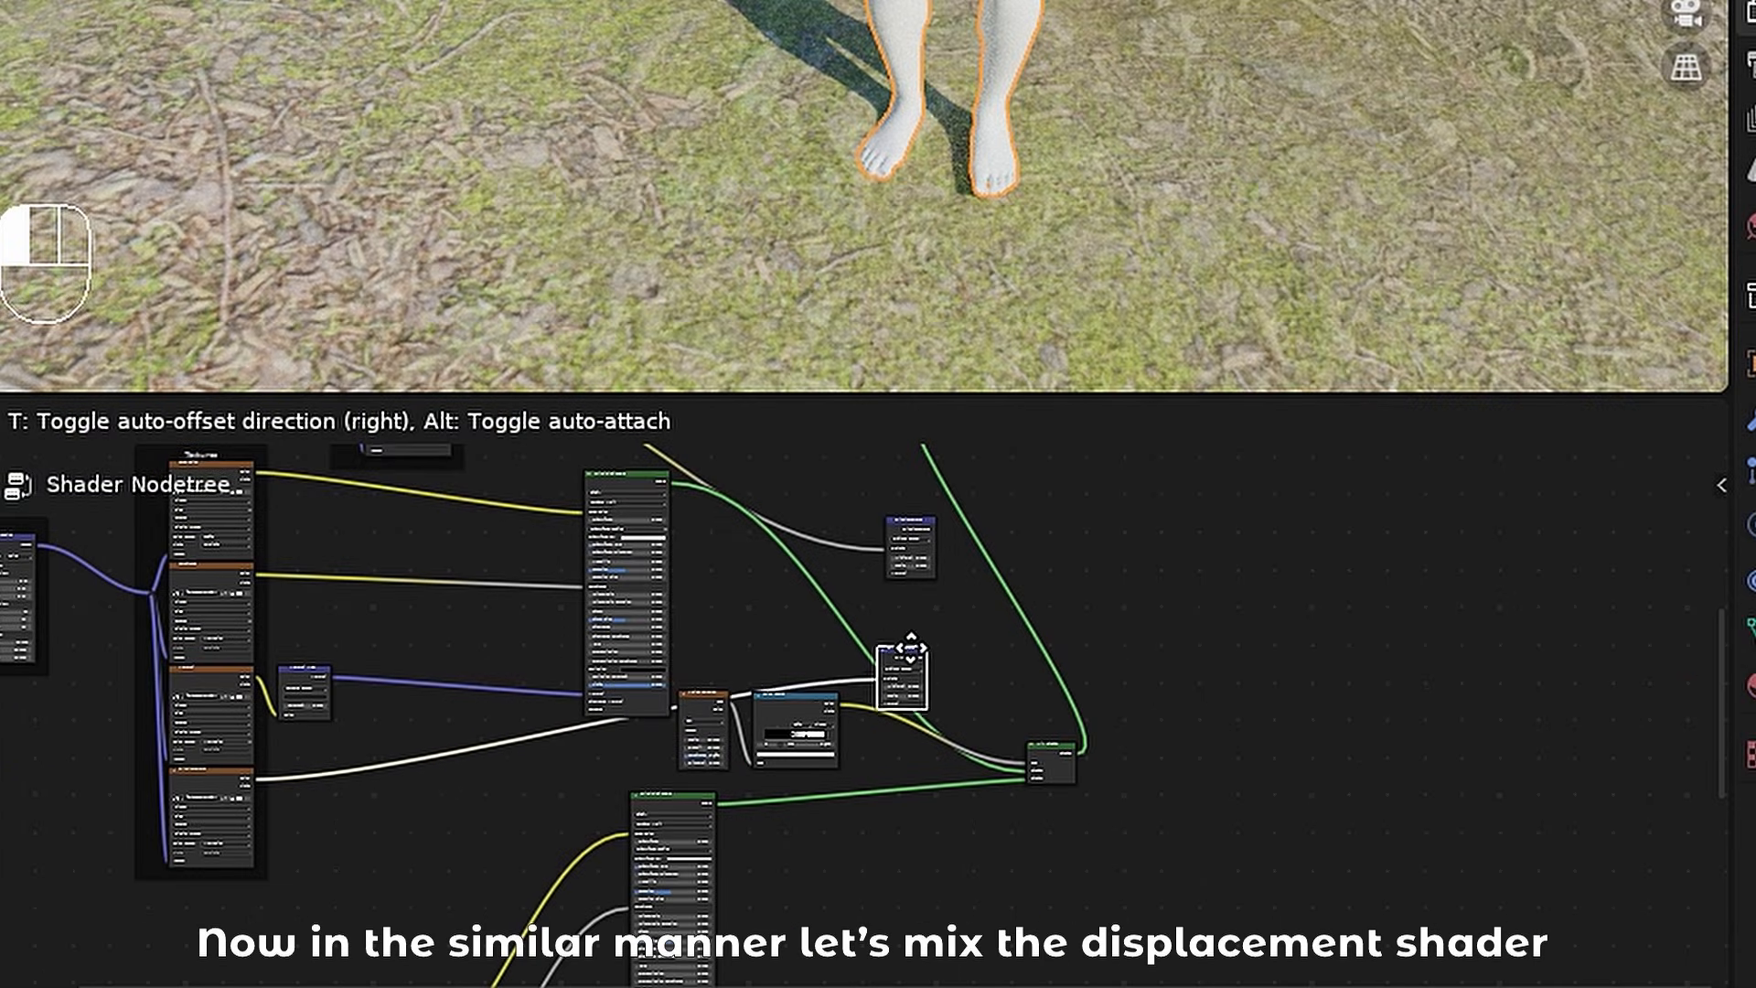
# - Combine the first two Displacement nodes in a Mix node set to Multiply, and feed its result into the Material Output's Displacement
pyautogui.moveTo(905, 651); pyautogui.dragTo(938, 615)
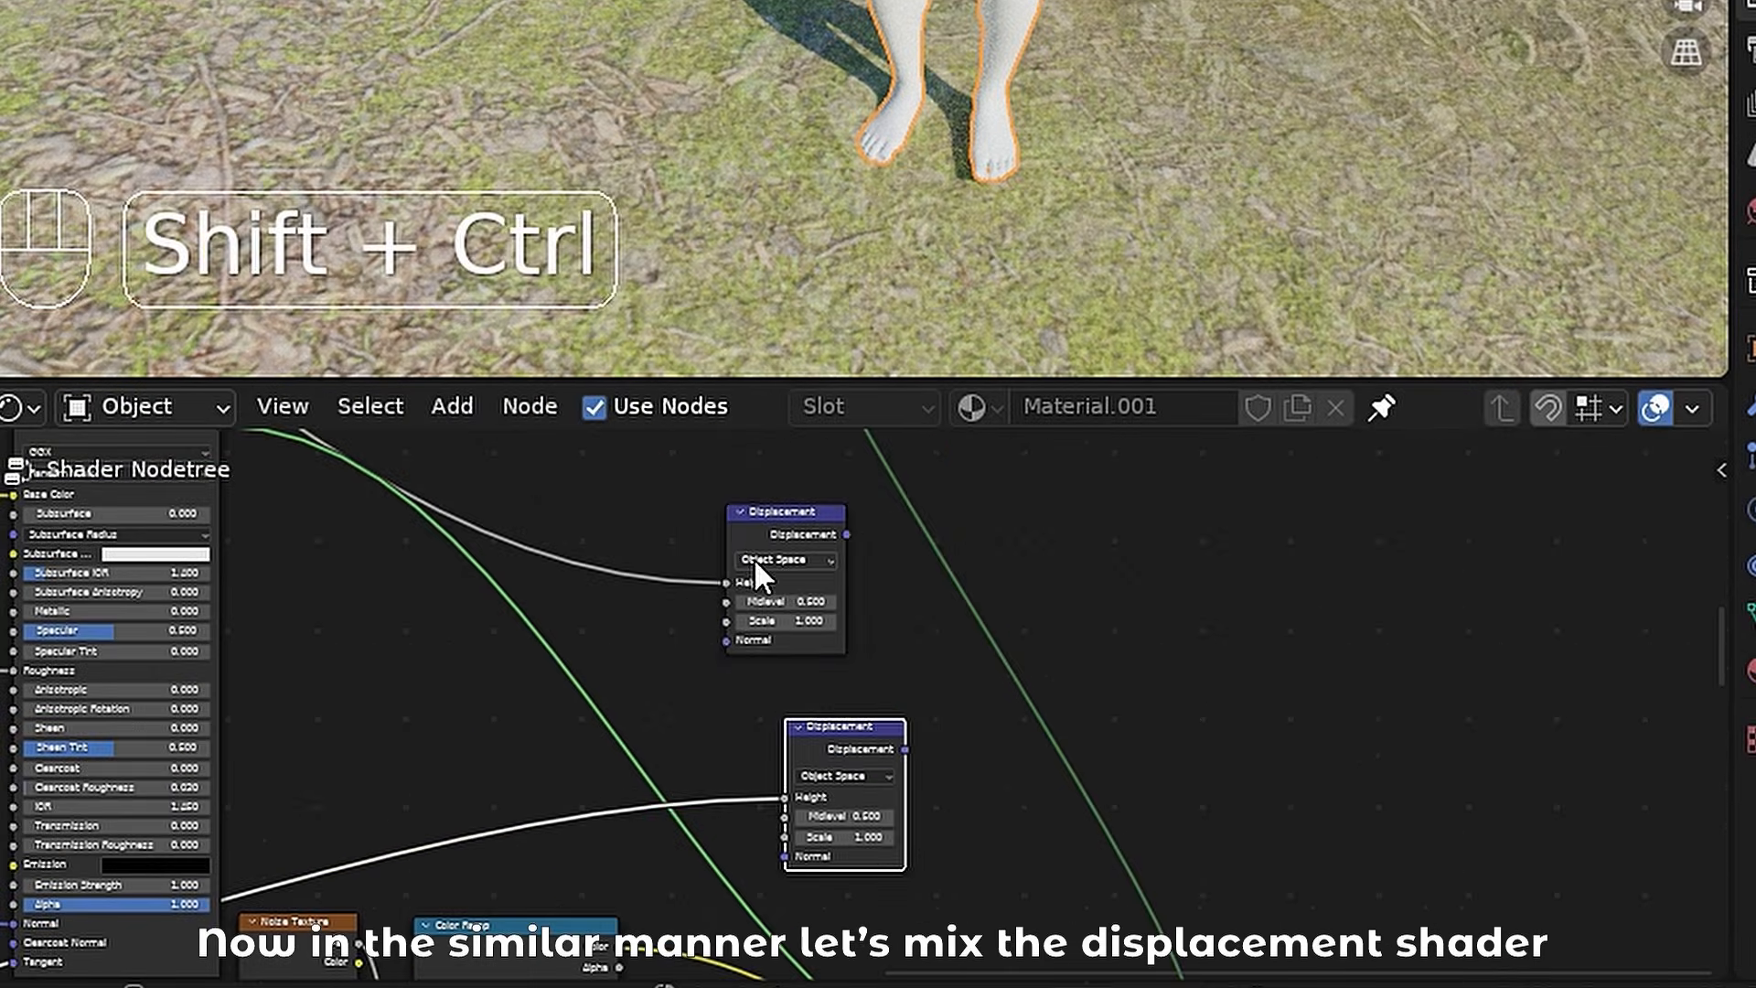
pyautogui.keyDown('ctrl'); pyautogui.keyDown('shift'); pyautogui.moveTo(756, 564); pyautogui.dragTo(834, 765, button='right'); pyautogui.keyUp('shift'); pyautogui.keyUp('ctrl')
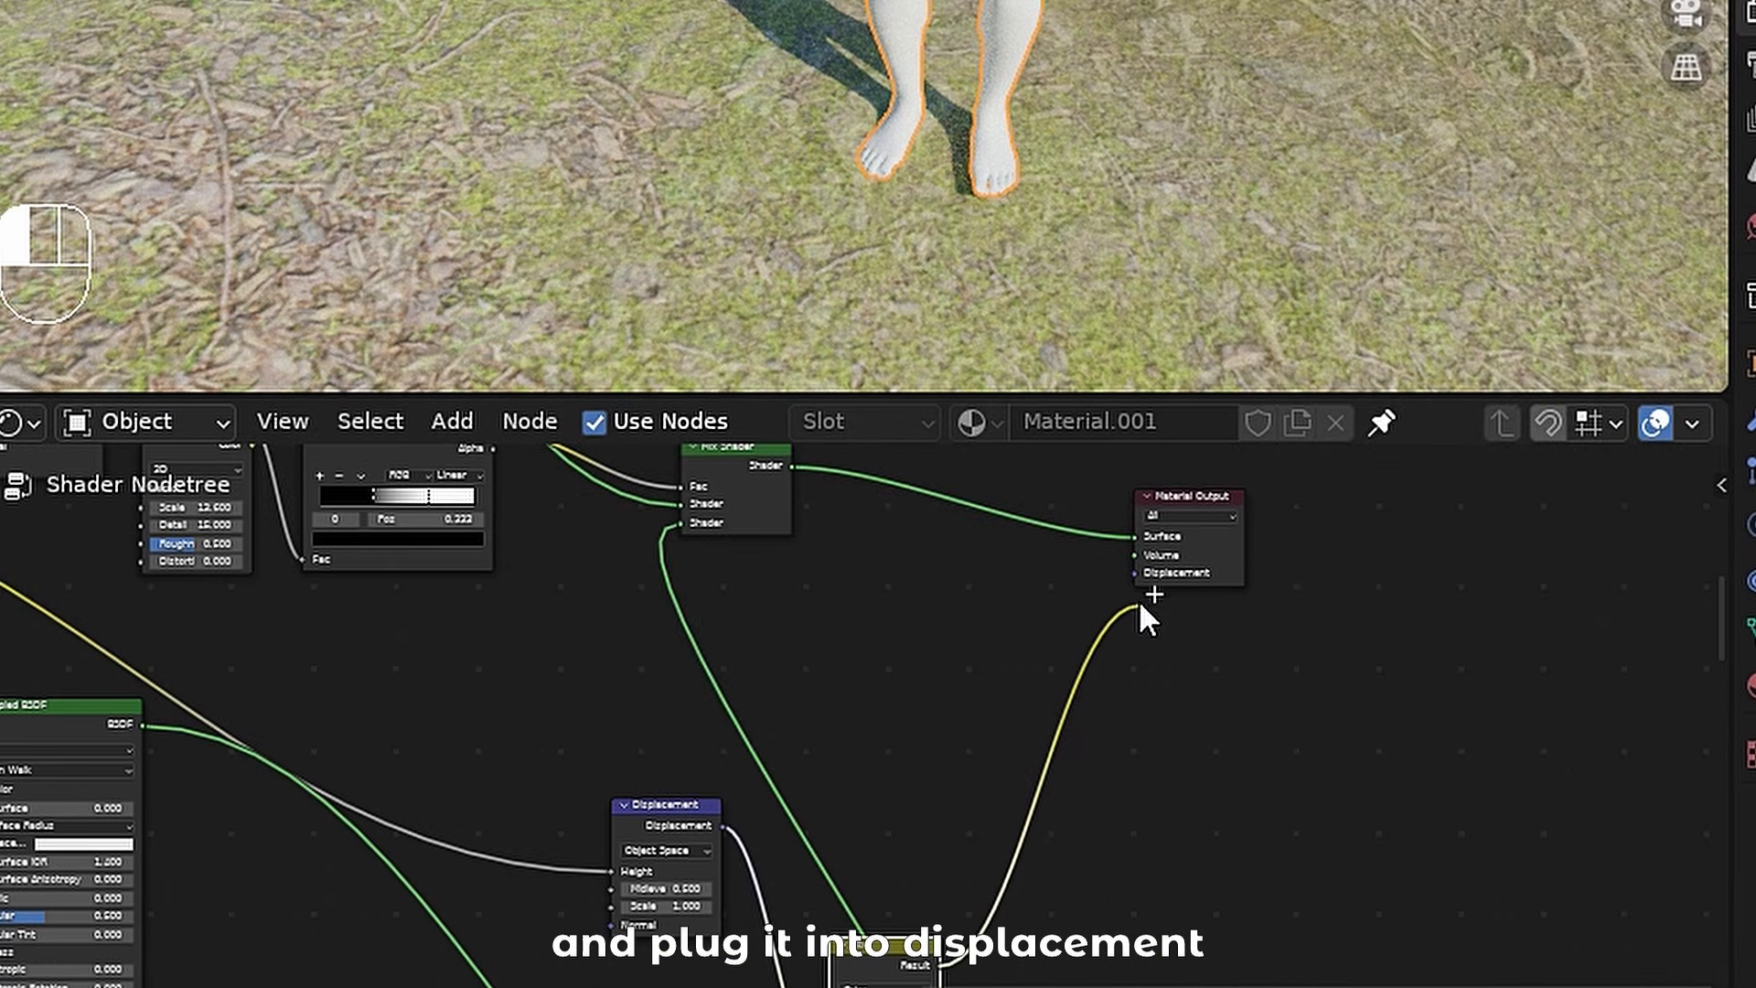
pyautogui.moveTo(1143, 613); pyautogui.dragTo(1140, 572)
pyautogui.moveTo(1085, 781); pyautogui.dragTo(1131, 483, button='middle')
pyautogui.scroll(7, 1081, 653)
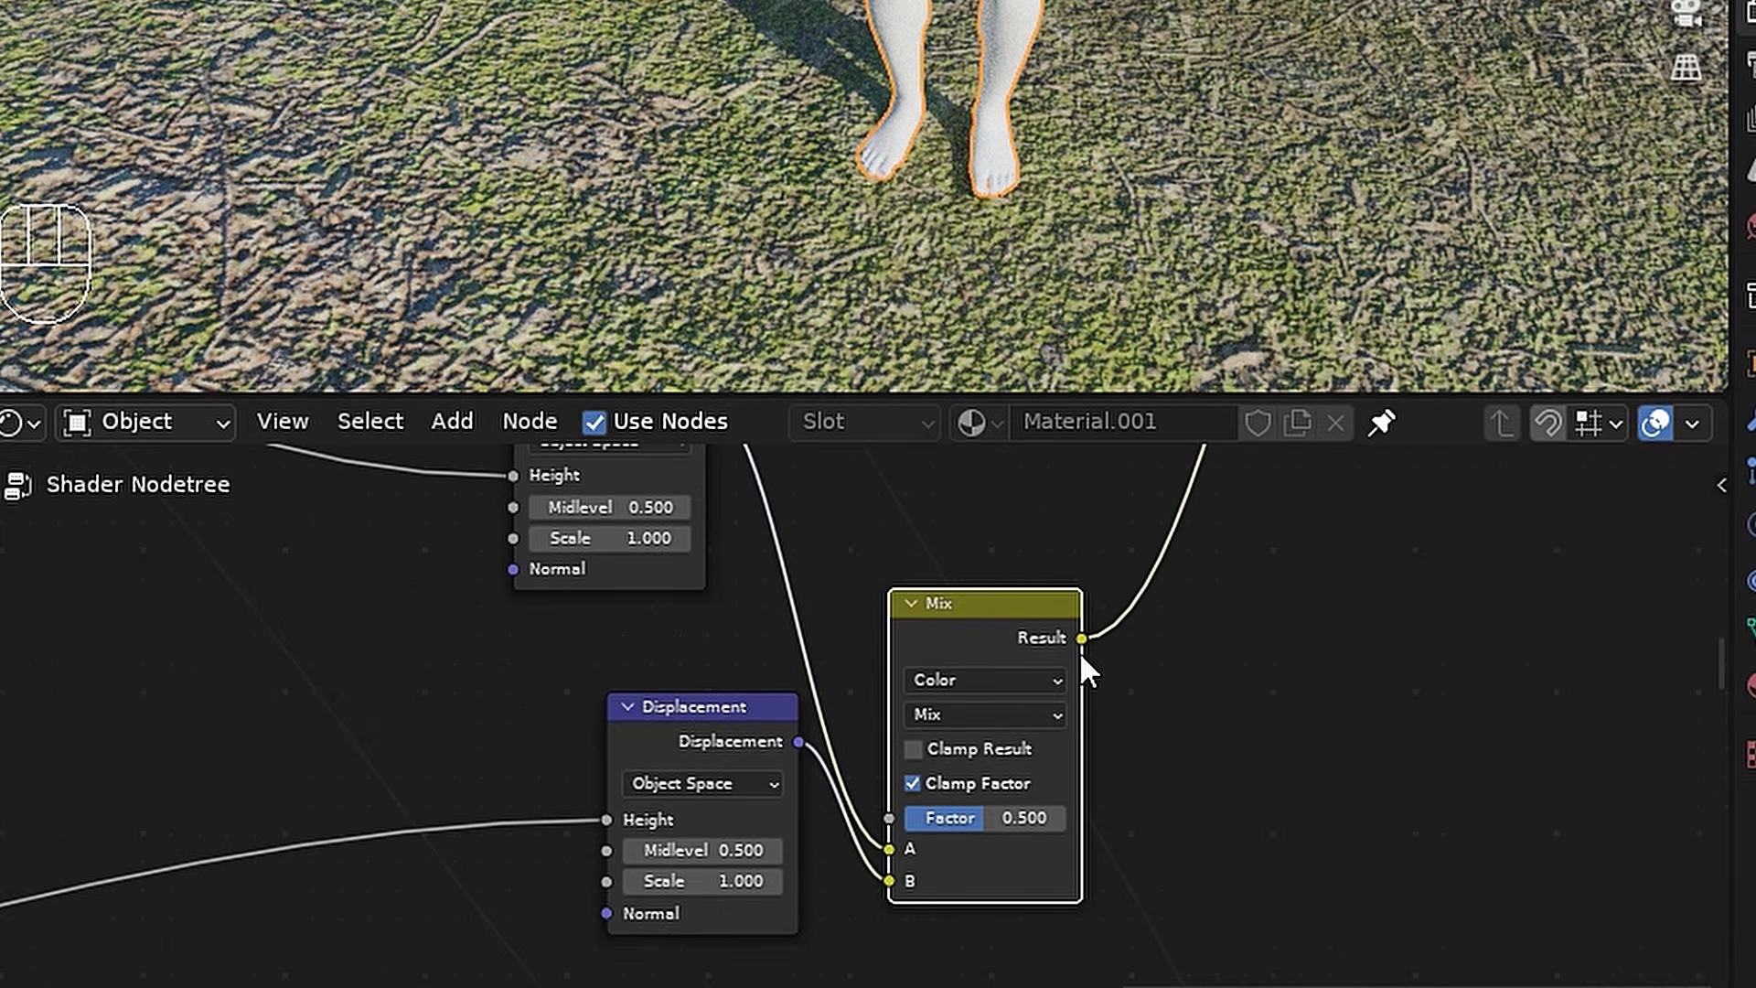
pyautogui.click(1013, 714)
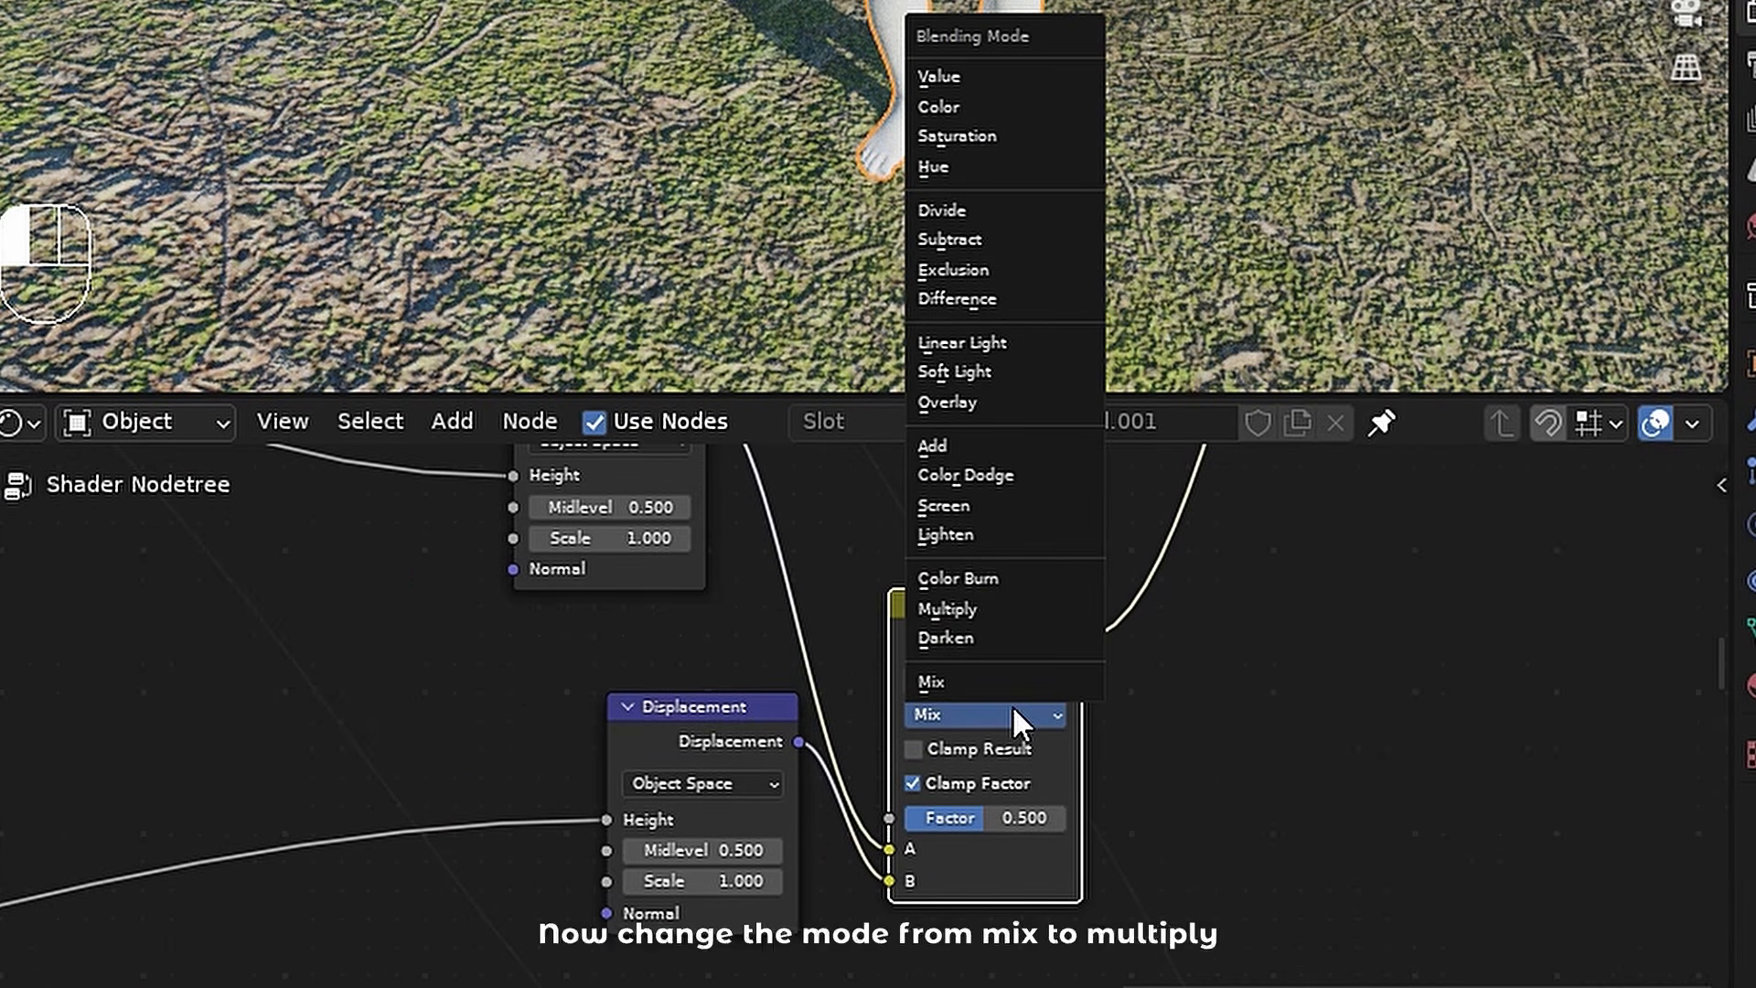
pyautogui.click(974, 608)
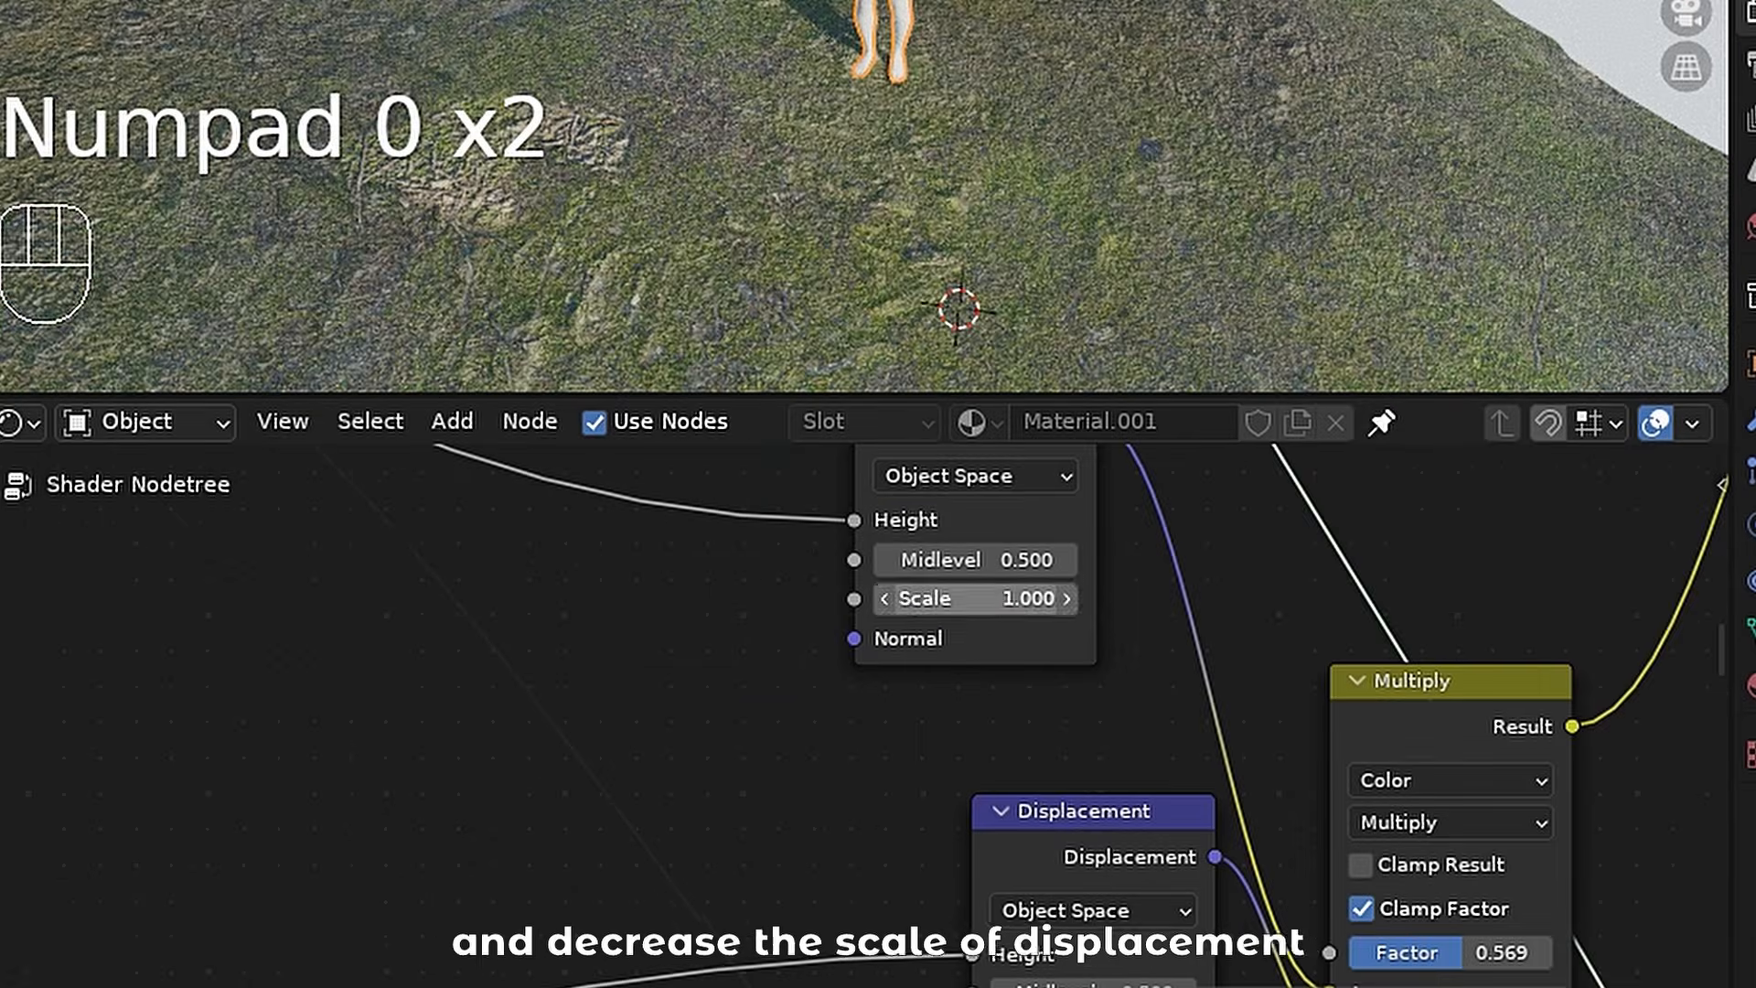
# - Set the scale of the first and second Displacement nodes to 0.5
pyautogui.click(1002, 602)
pyautogui.write('0.5')
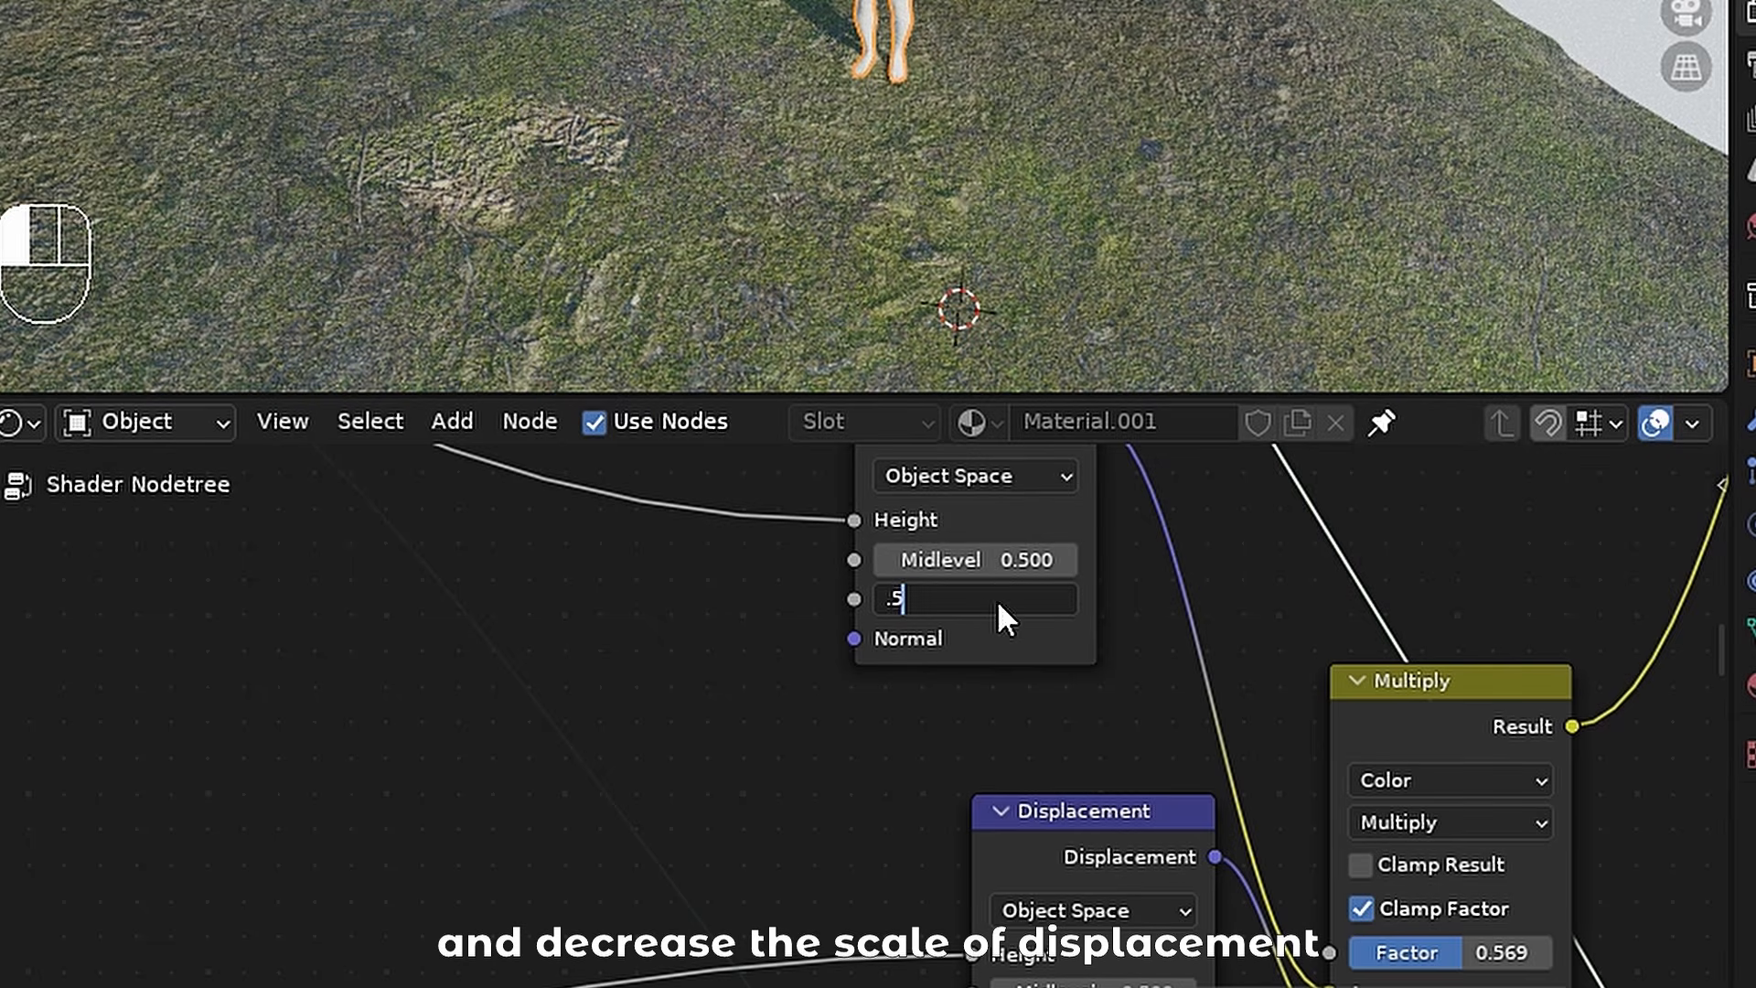
pyautogui.press('Return')
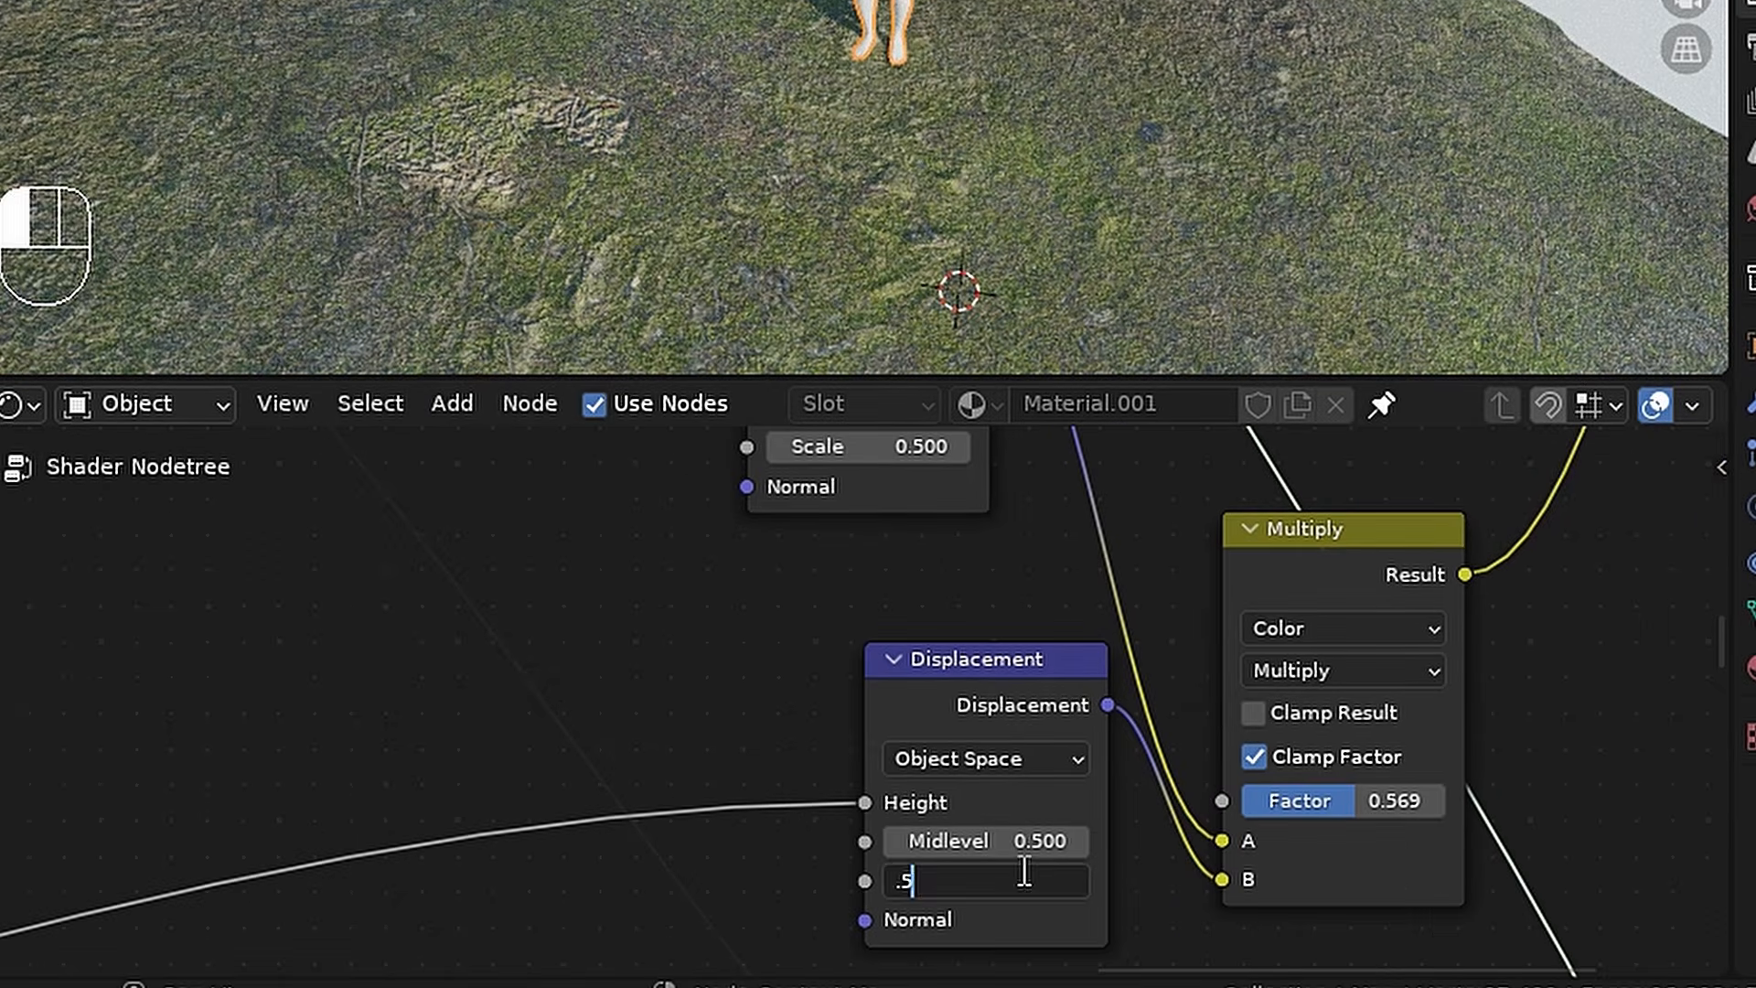
pyautogui.write('.5')
pyautogui.press('Return')
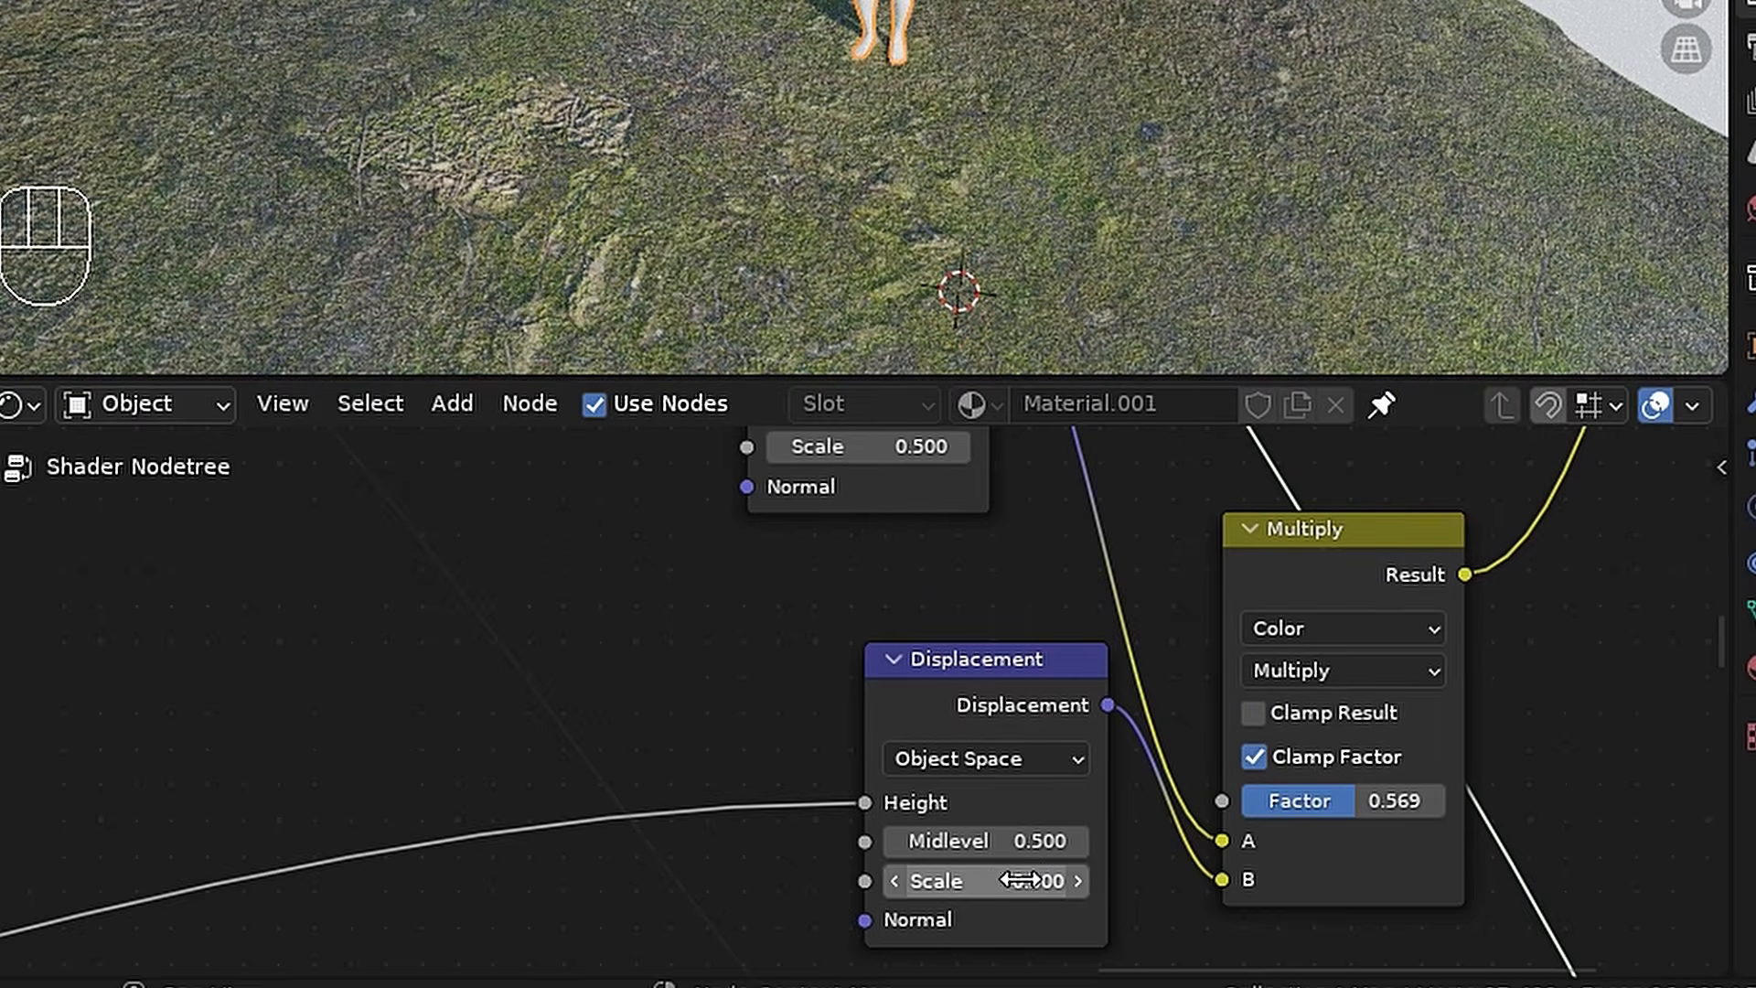
# - Combine the first Multiply result with the third Displacement node in another Mix node set to Multiply
pyautogui.keyDown('ctrl'); pyautogui.keyDown('shift'); pyautogui.moveTo(844, 582); pyautogui.dragTo(794, 754, button='right'); pyautogui.keyUp('shift'); pyautogui.keyUp('ctrl')
pyautogui.click(1092, 720)
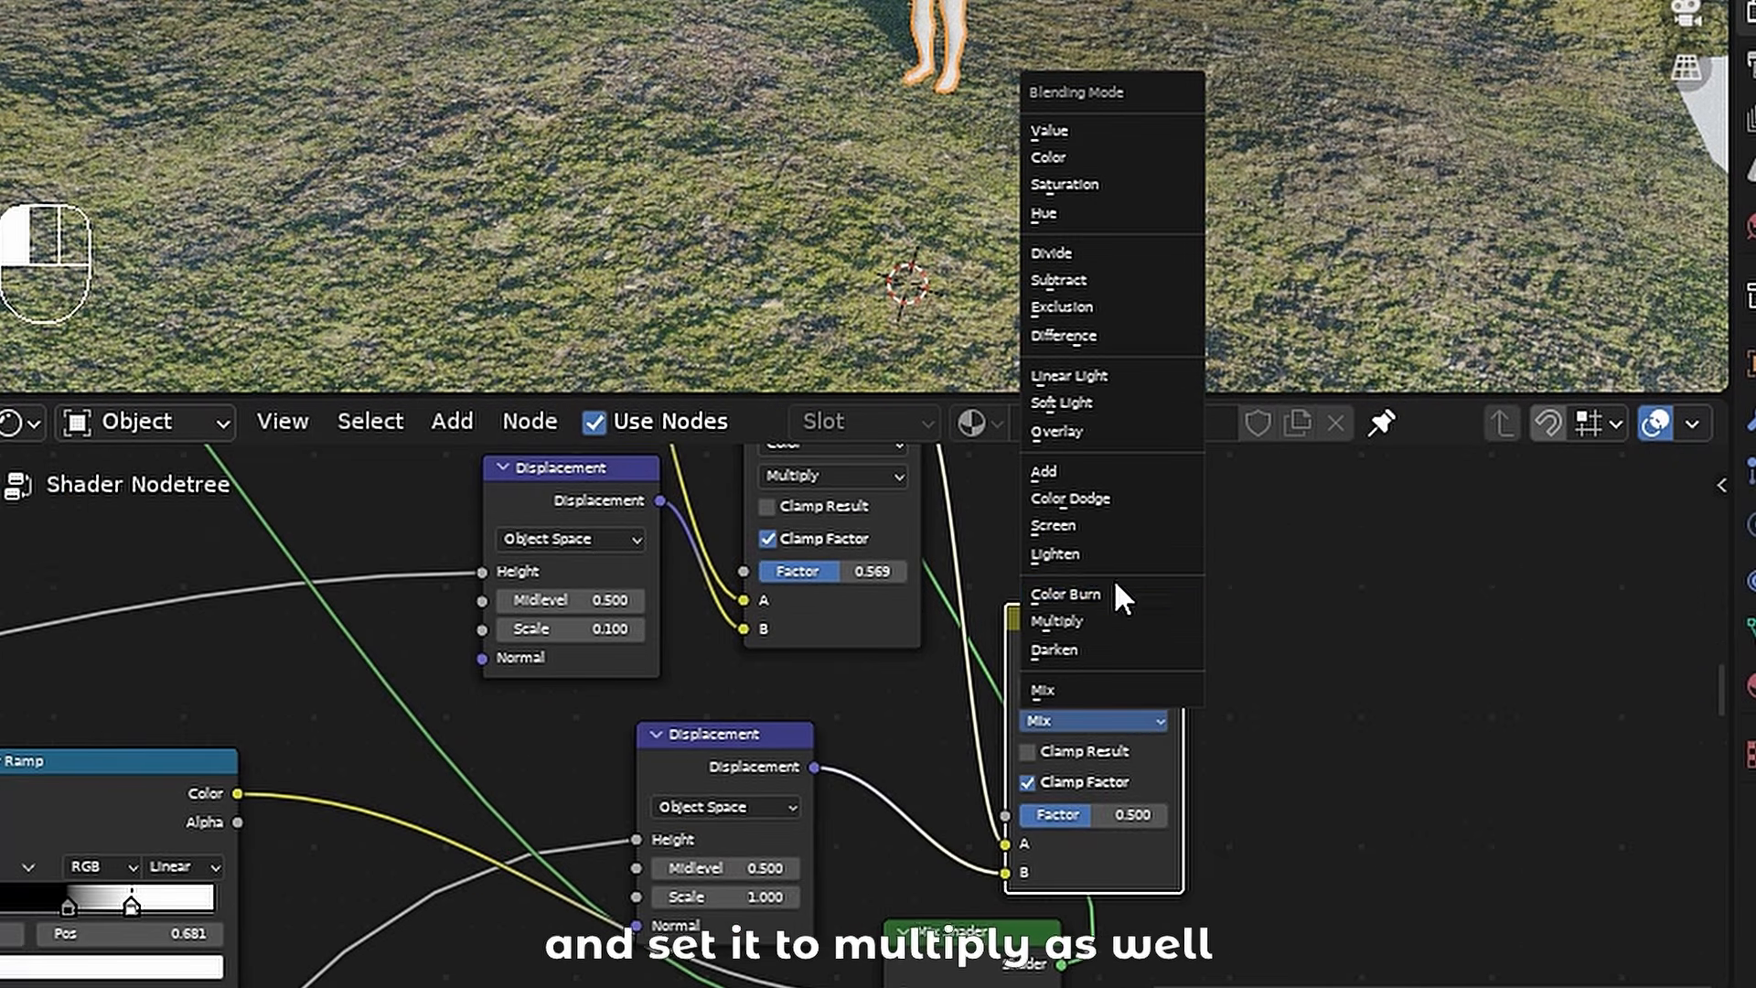
pyautogui.click(1116, 615)
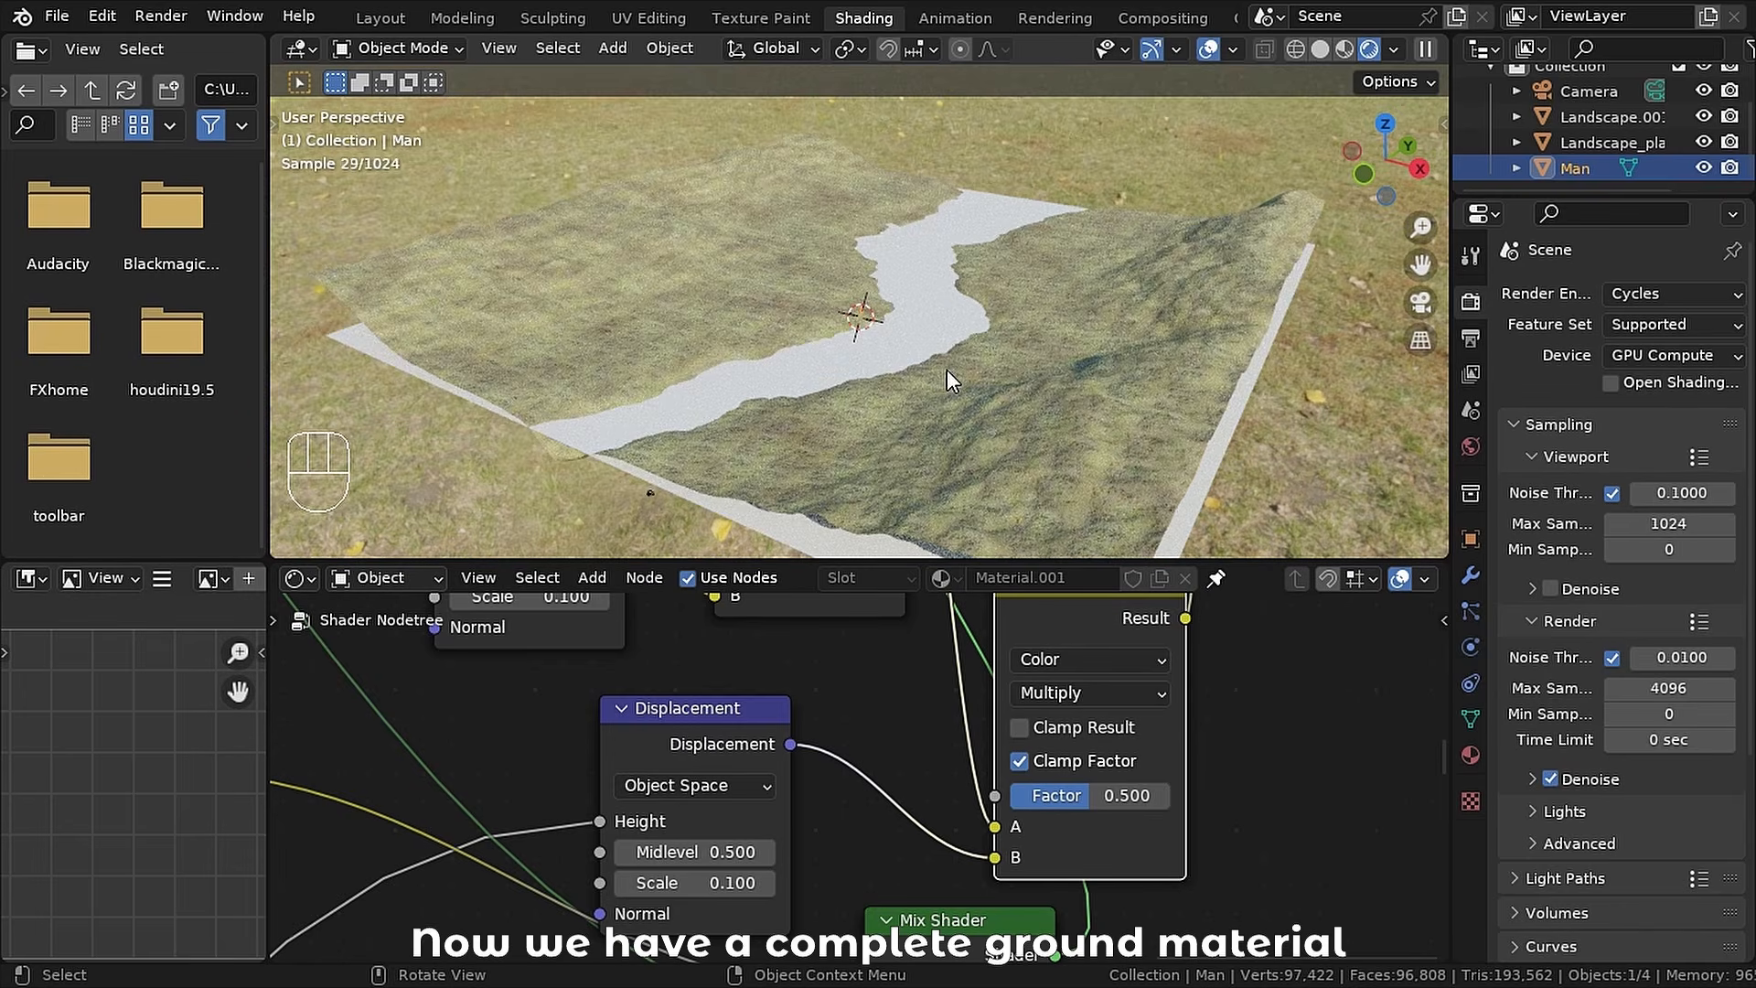
pyautogui.press('KP_0')
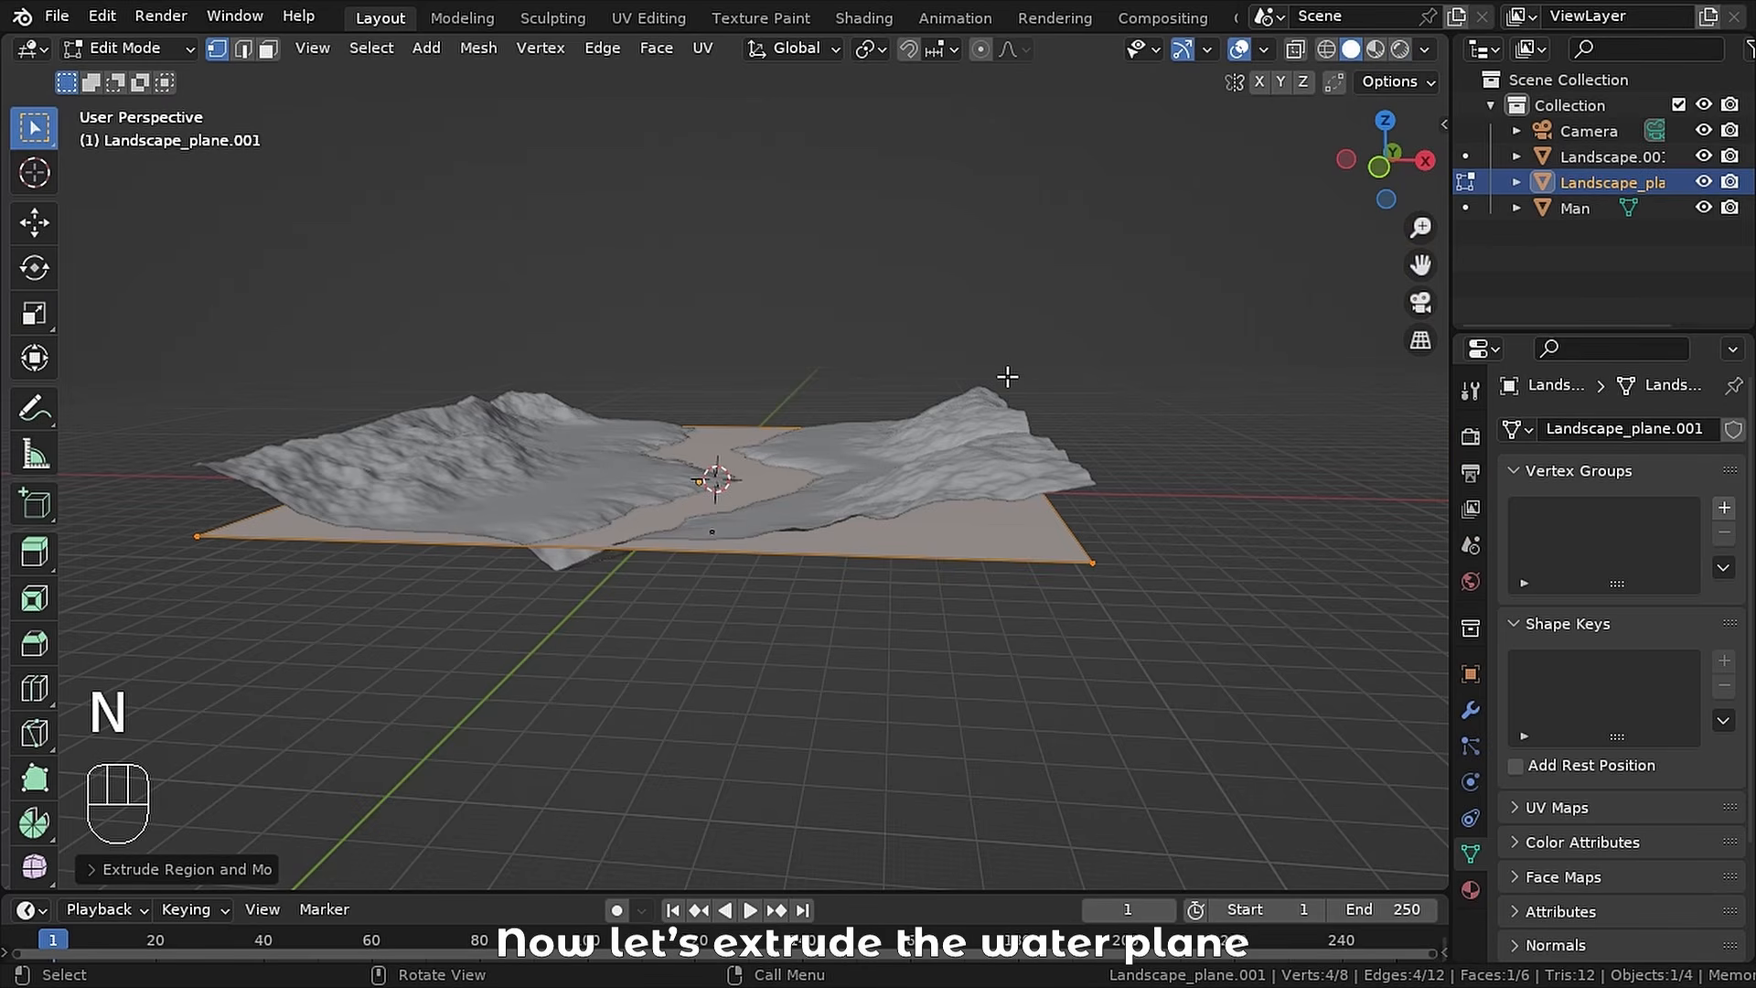
# - Extrude the water plane straight down along Z into a deep block beneath the landscape
pyautogui.press('e')
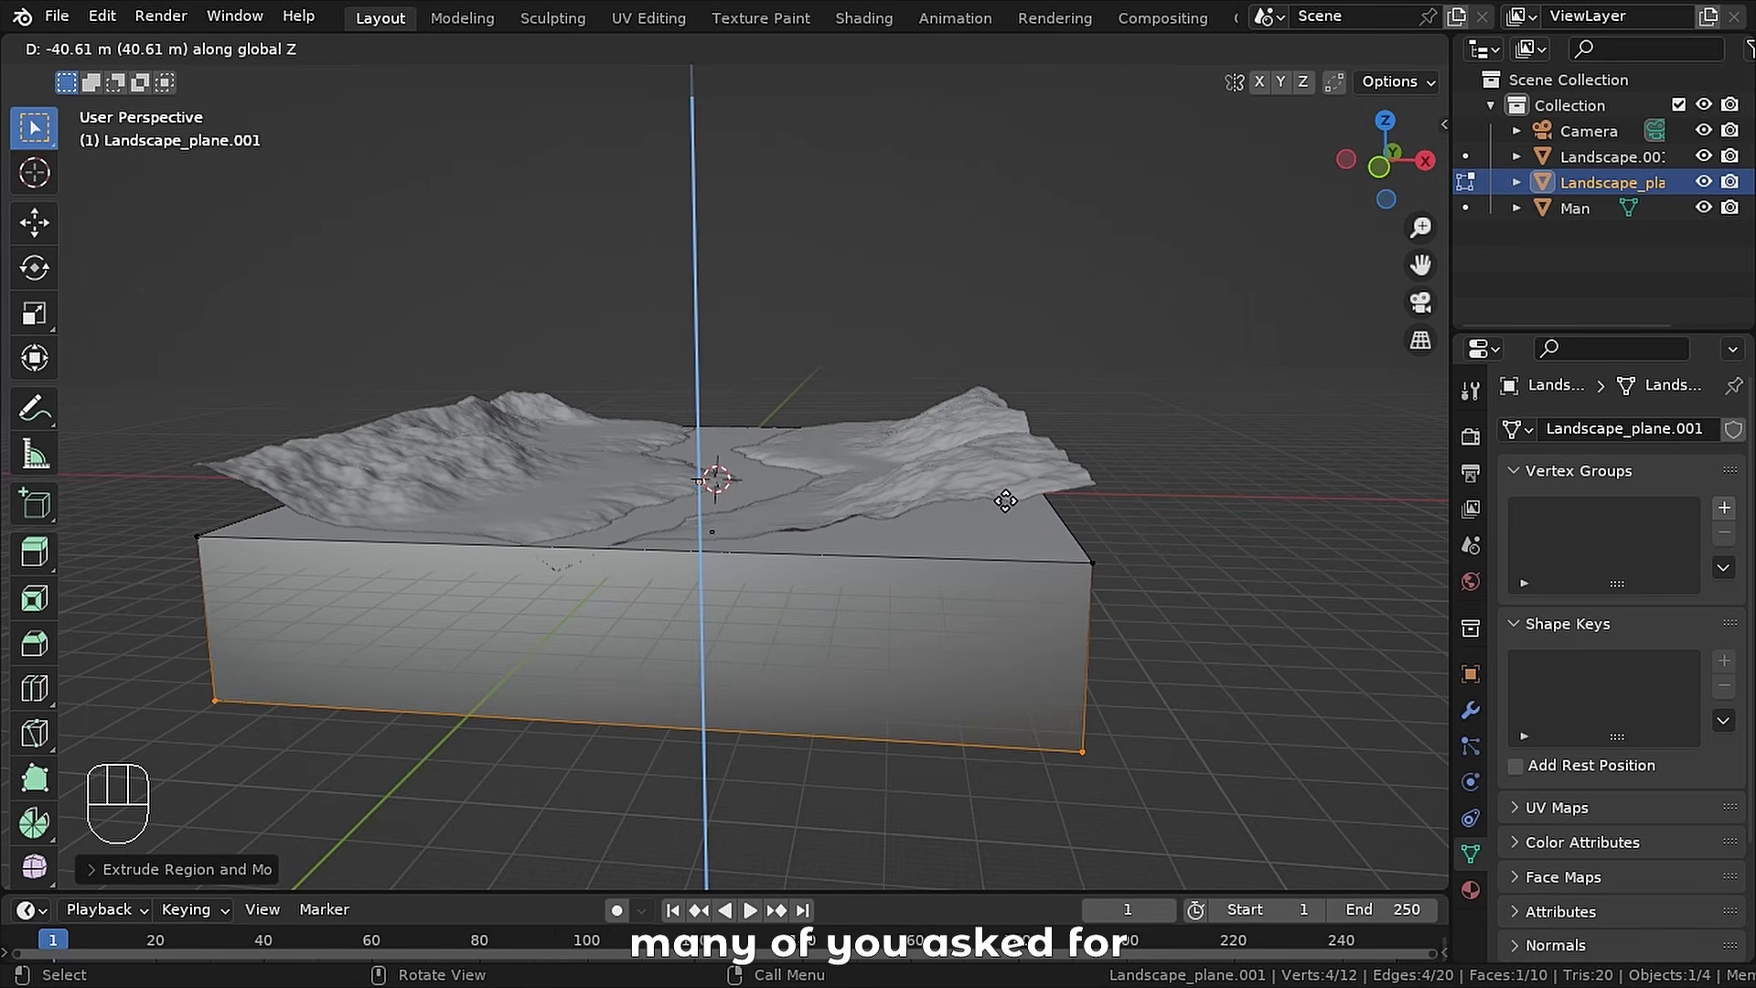
pyautogui.click(1005, 483)
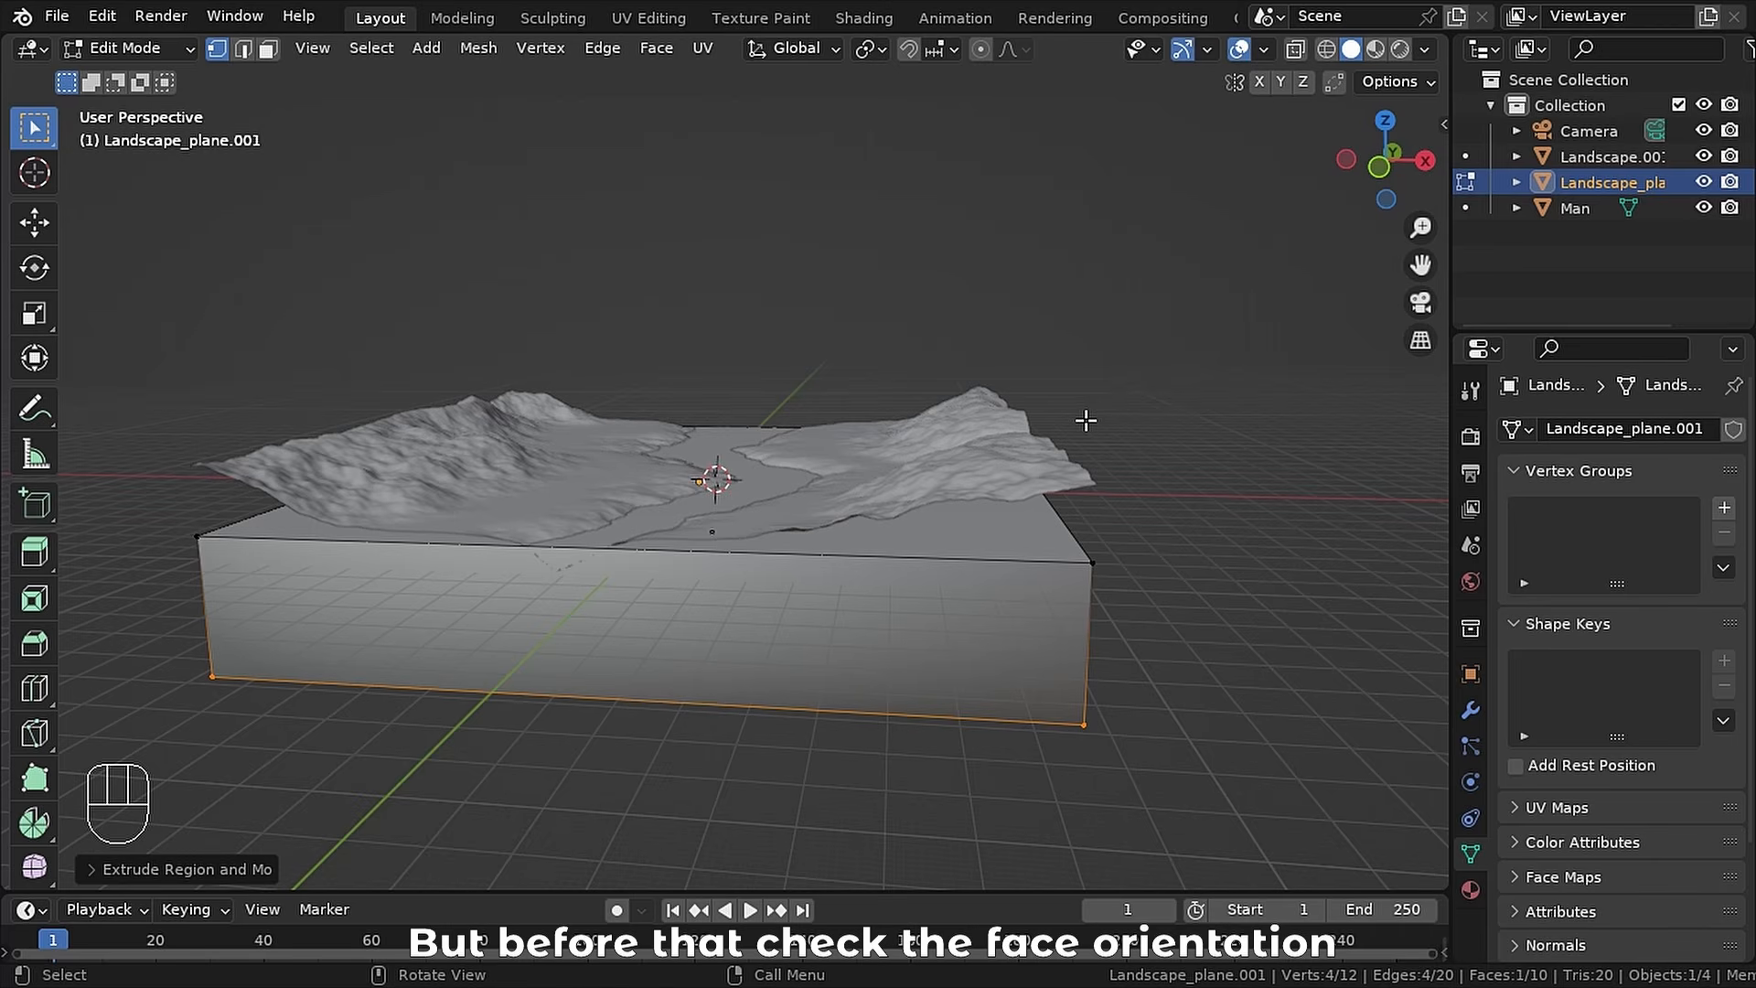
pyautogui.press('n')
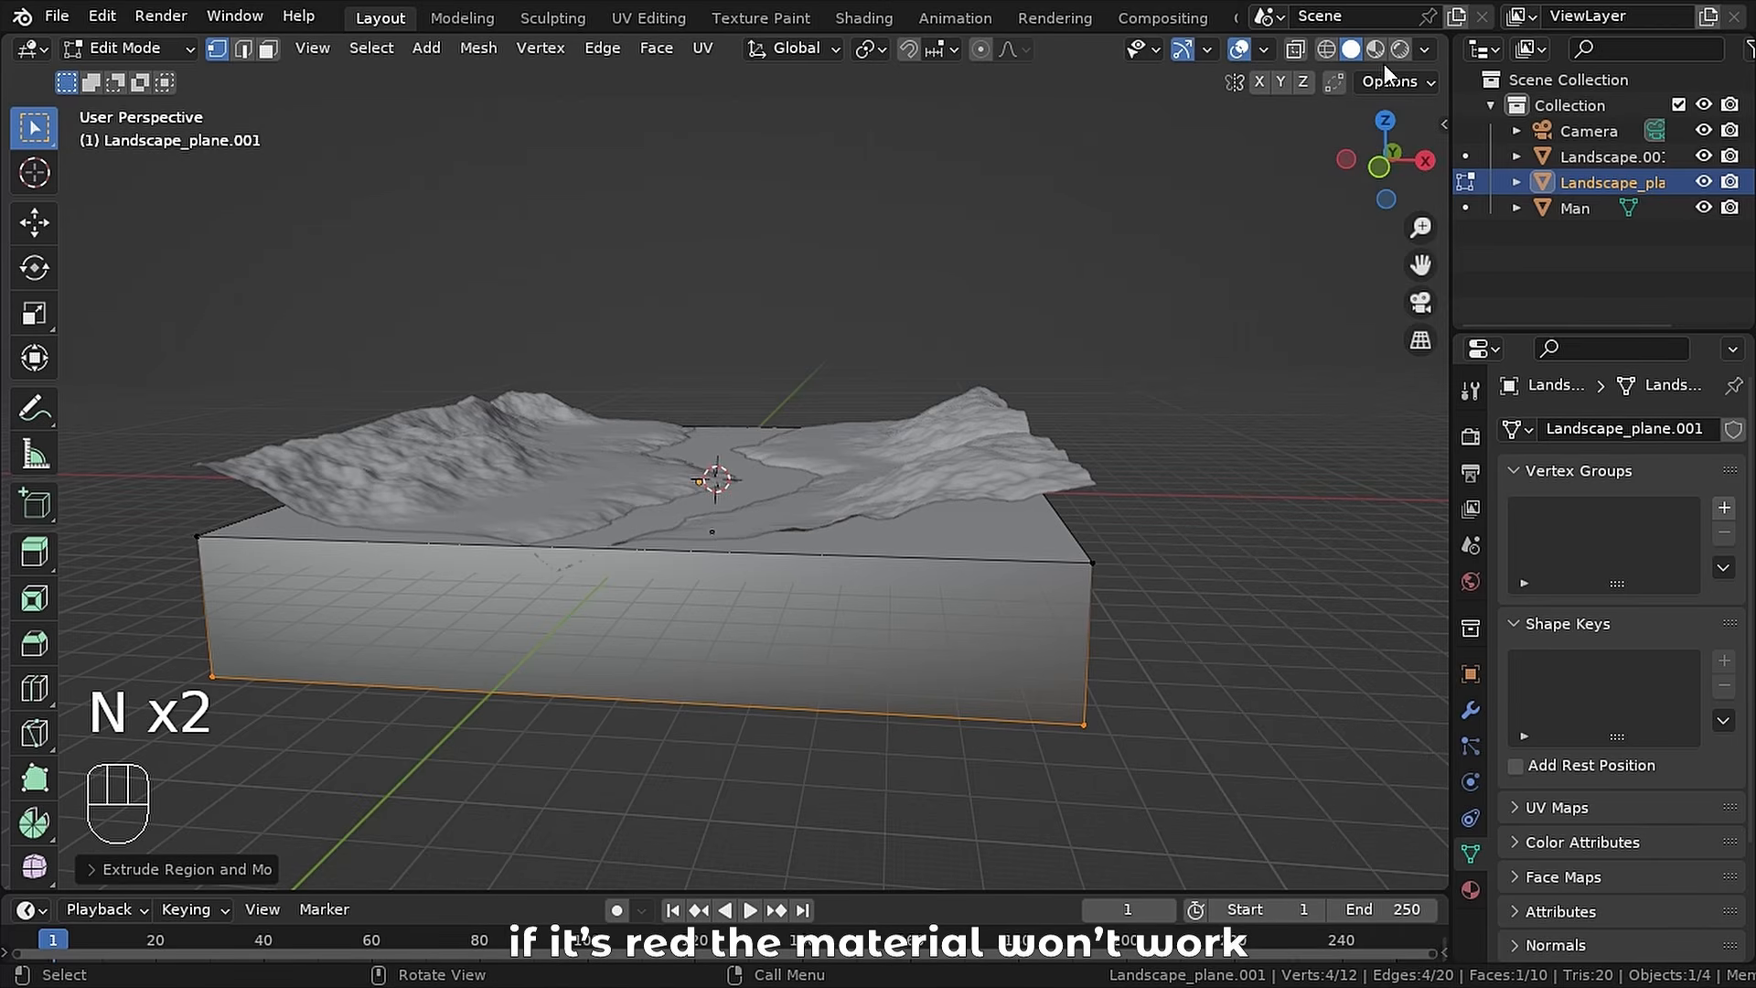
# - Turn on the Face Orientation overlay and recalculate the normals of all the water block's faces to point outward
pyautogui.click(1264, 52)
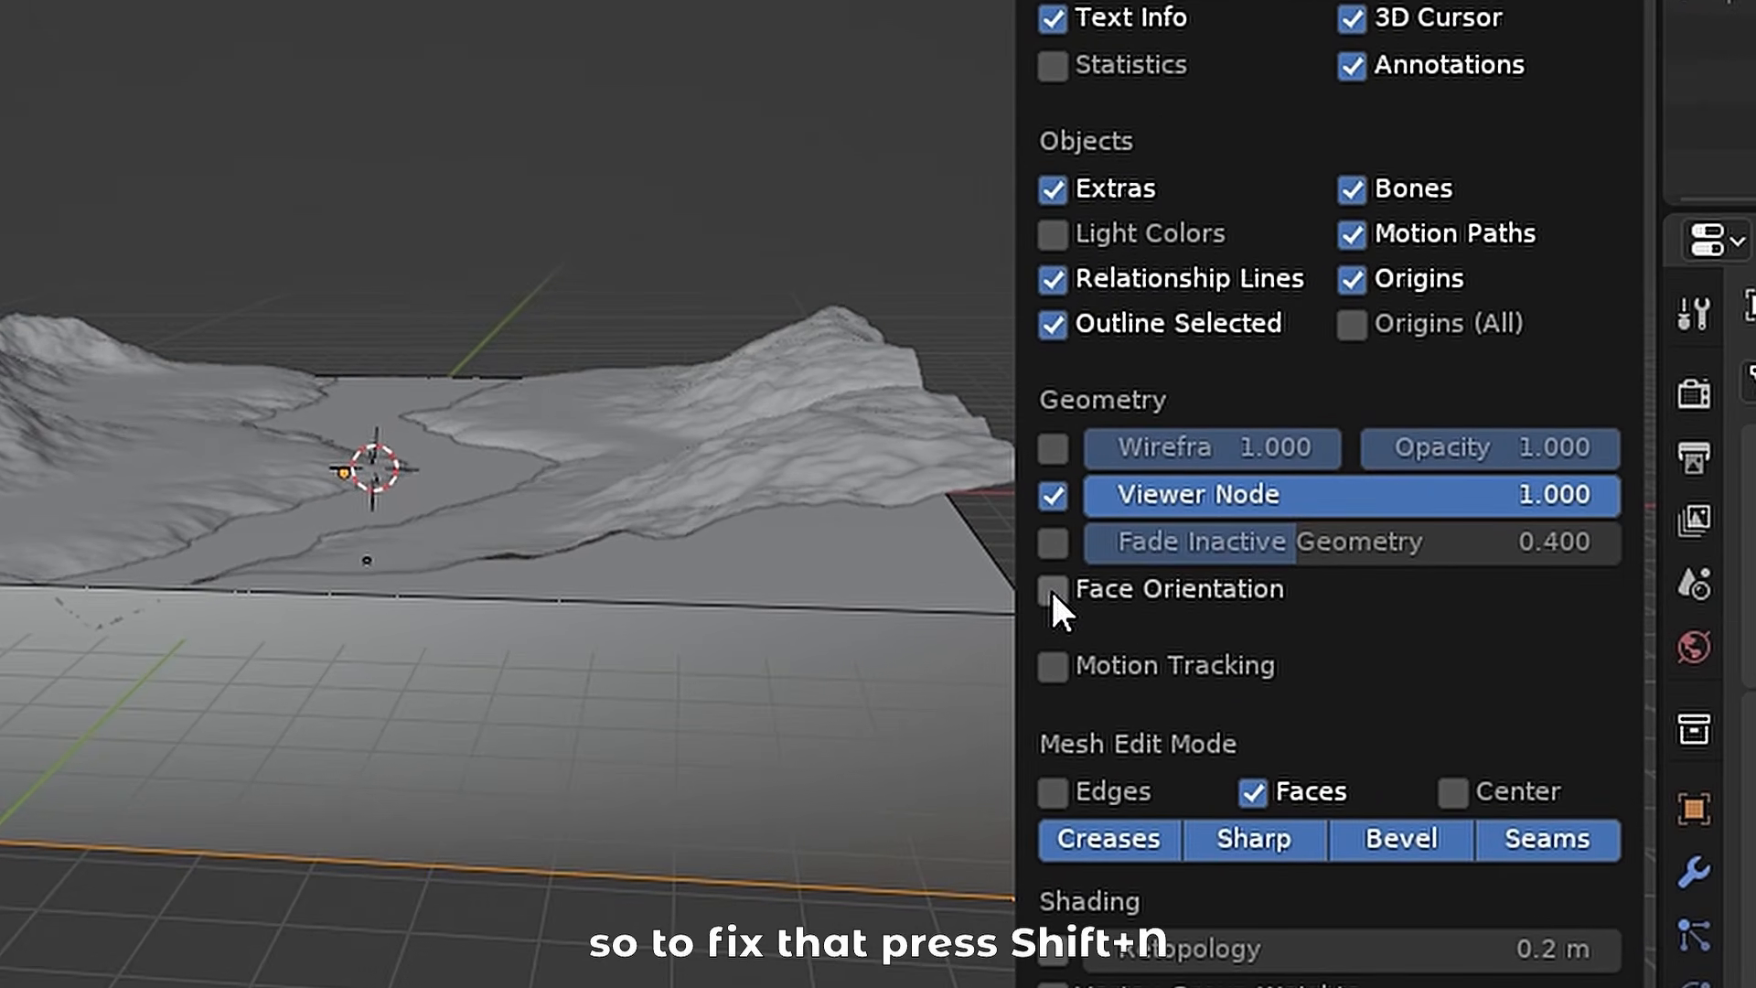
pyautogui.click(1101, 517)
pyautogui.press('a')
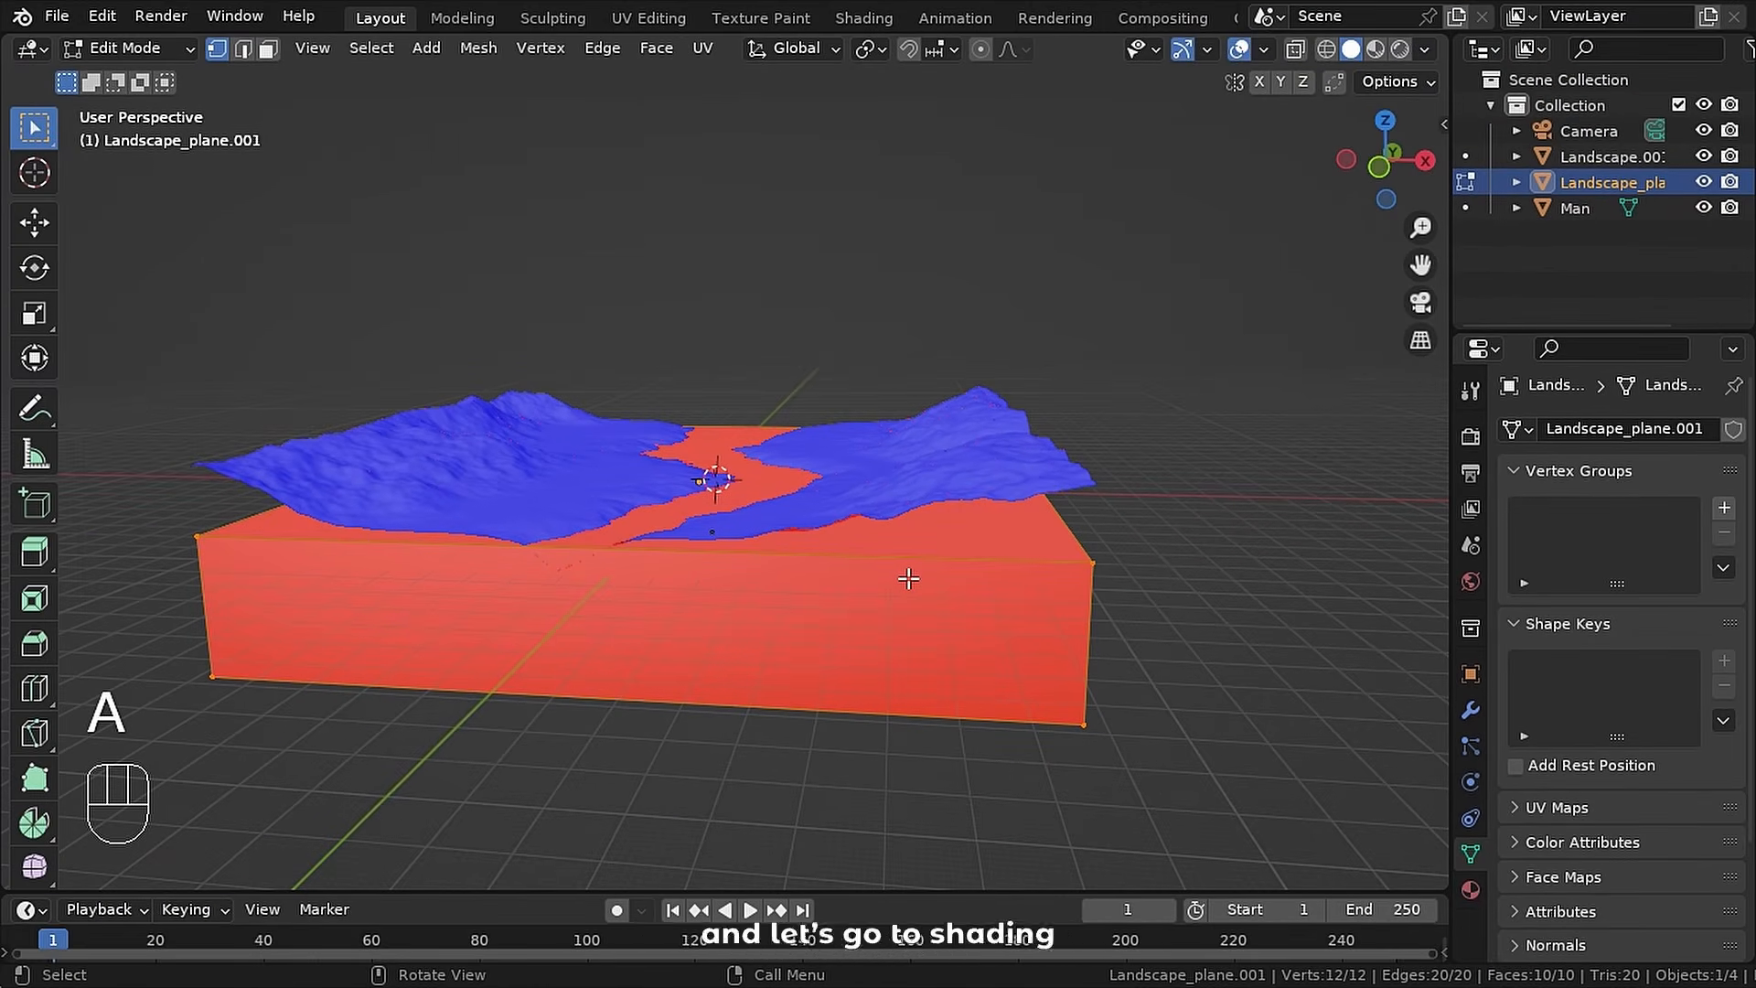
pyautogui.hotkey('shift', 'n')
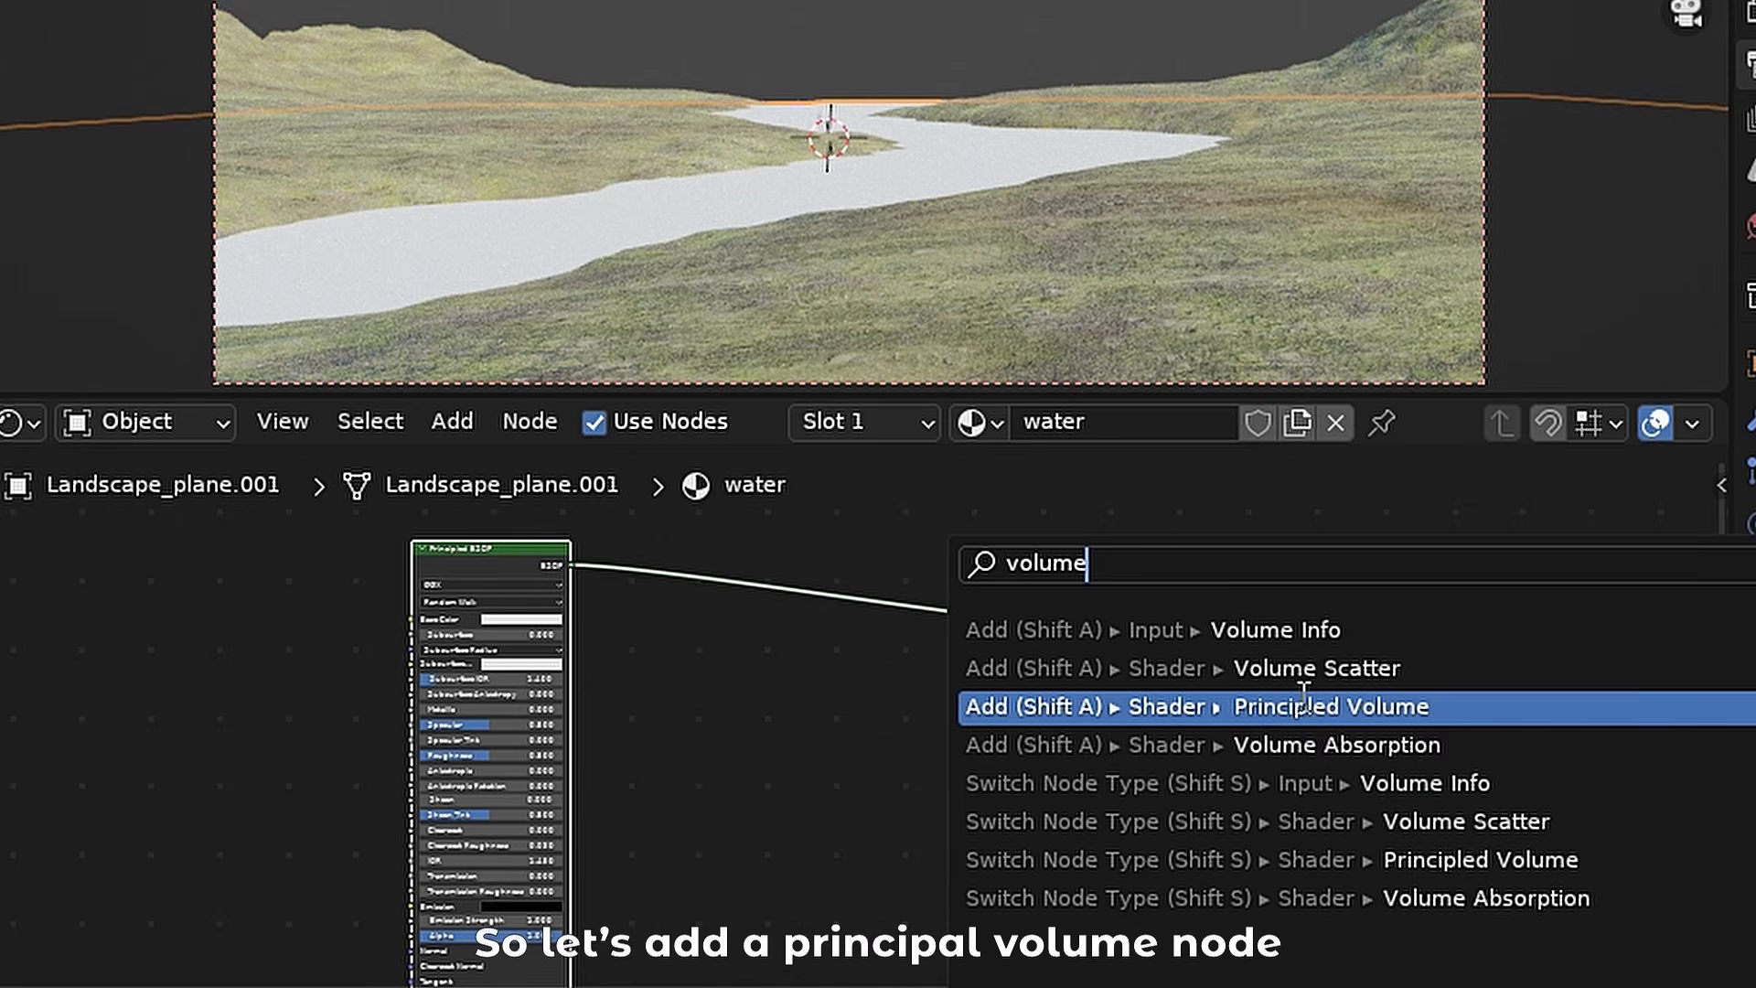
# - Add a Principled Volume node to the water material and connect it to the Material Output's Volume
pyautogui.press('Return')
pyautogui.click(841, 682)
pyautogui.scroll(2, 1167, 750)
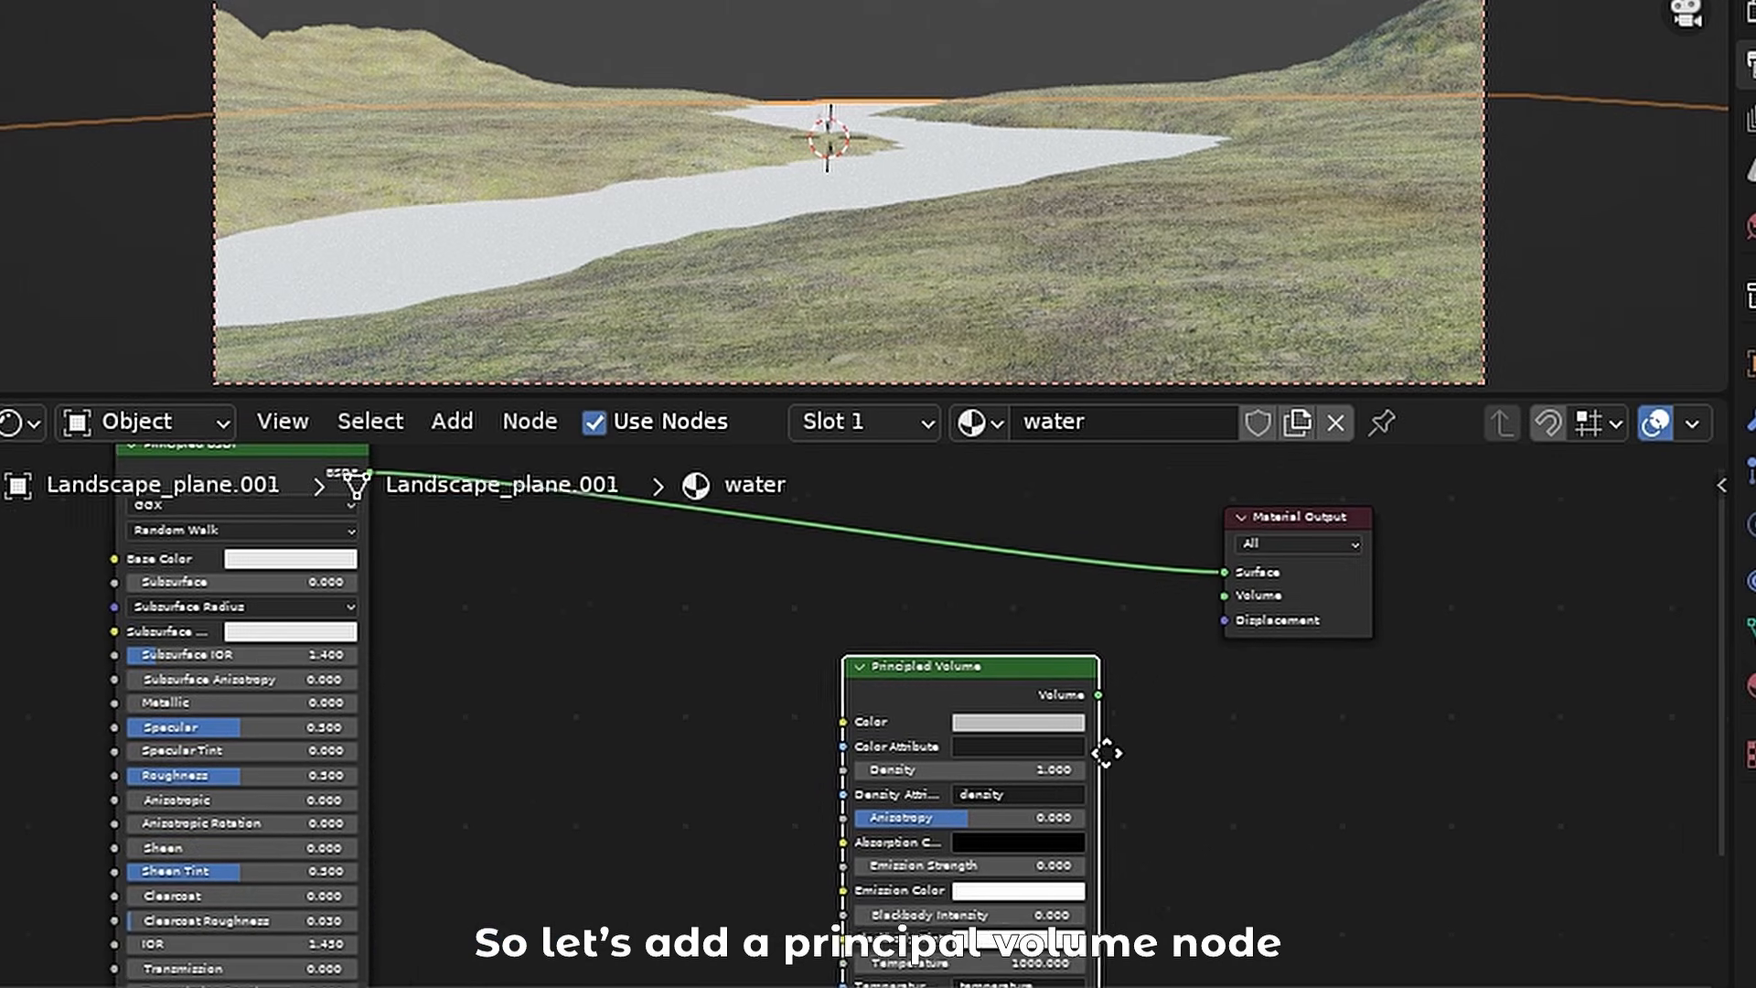
pyautogui.scroll(2, 1131, 743)
pyautogui.moveTo(969, 811); pyautogui.dragTo(1172, 653)
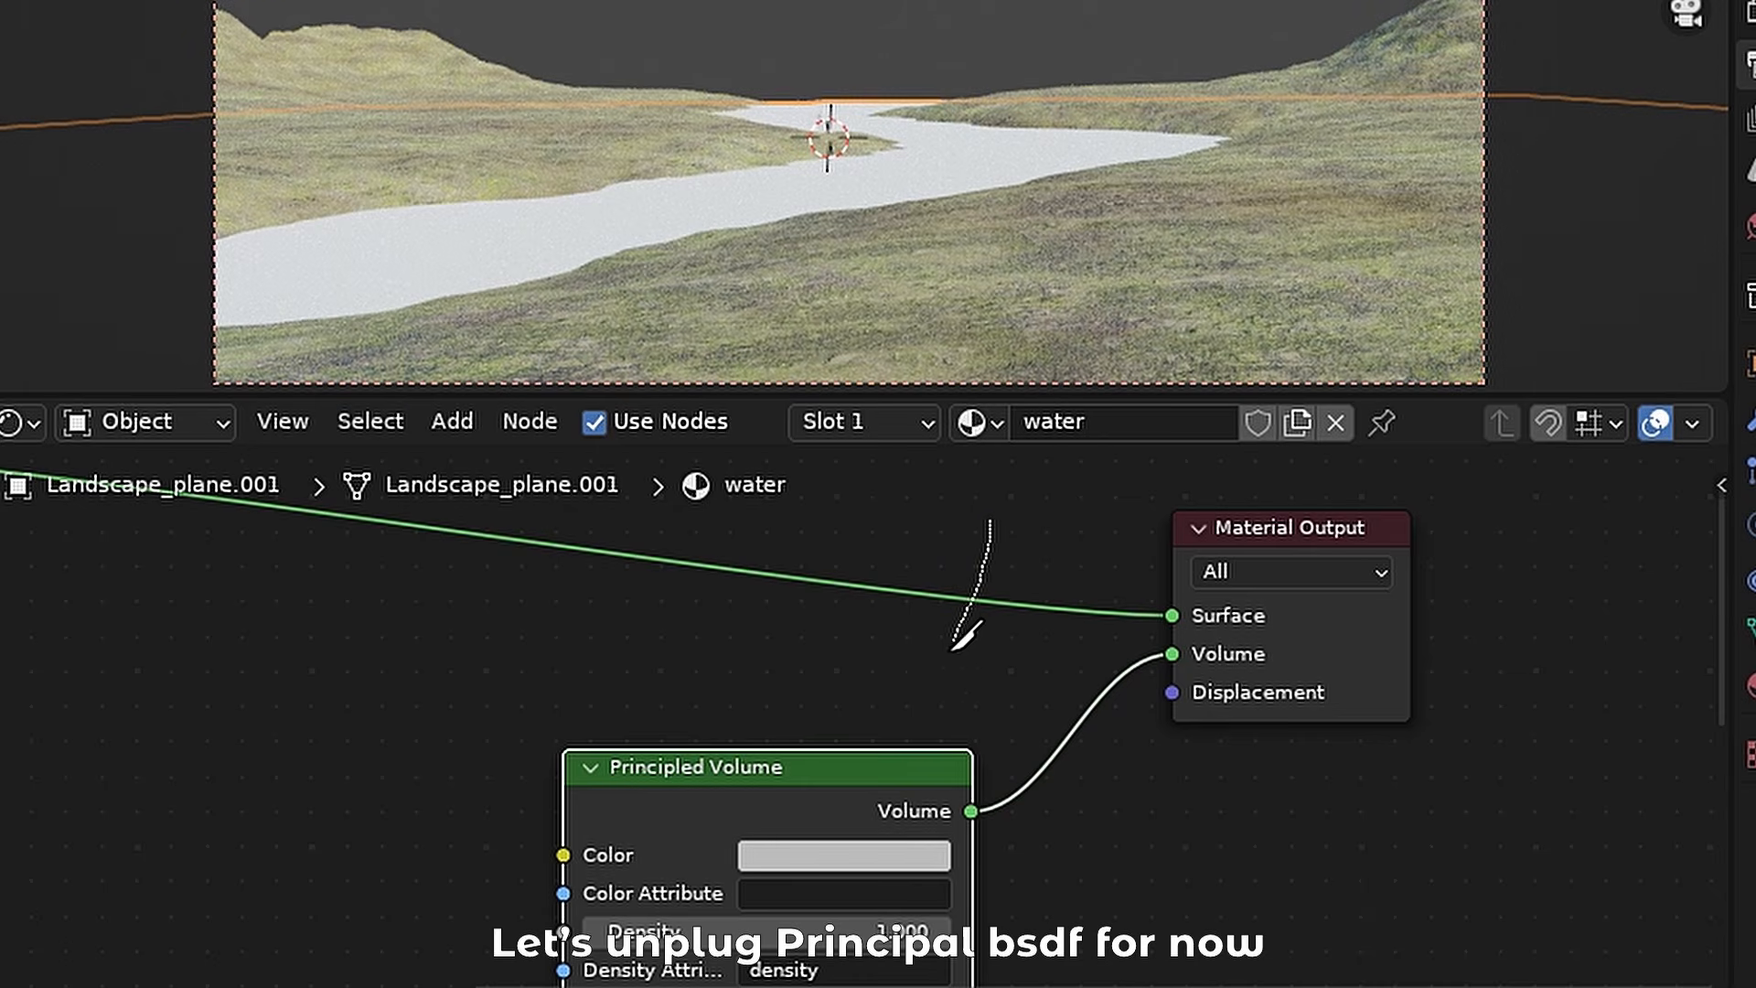
# - Disconnect the Principled BSDF from the Material Output and set the Principled Volume's color to turquoise
pyautogui.keyDown('ctrl'); pyautogui.moveTo(955, 643); pyautogui.dragTo(948, 660, button='right'); pyautogui.keyUp('ctrl')
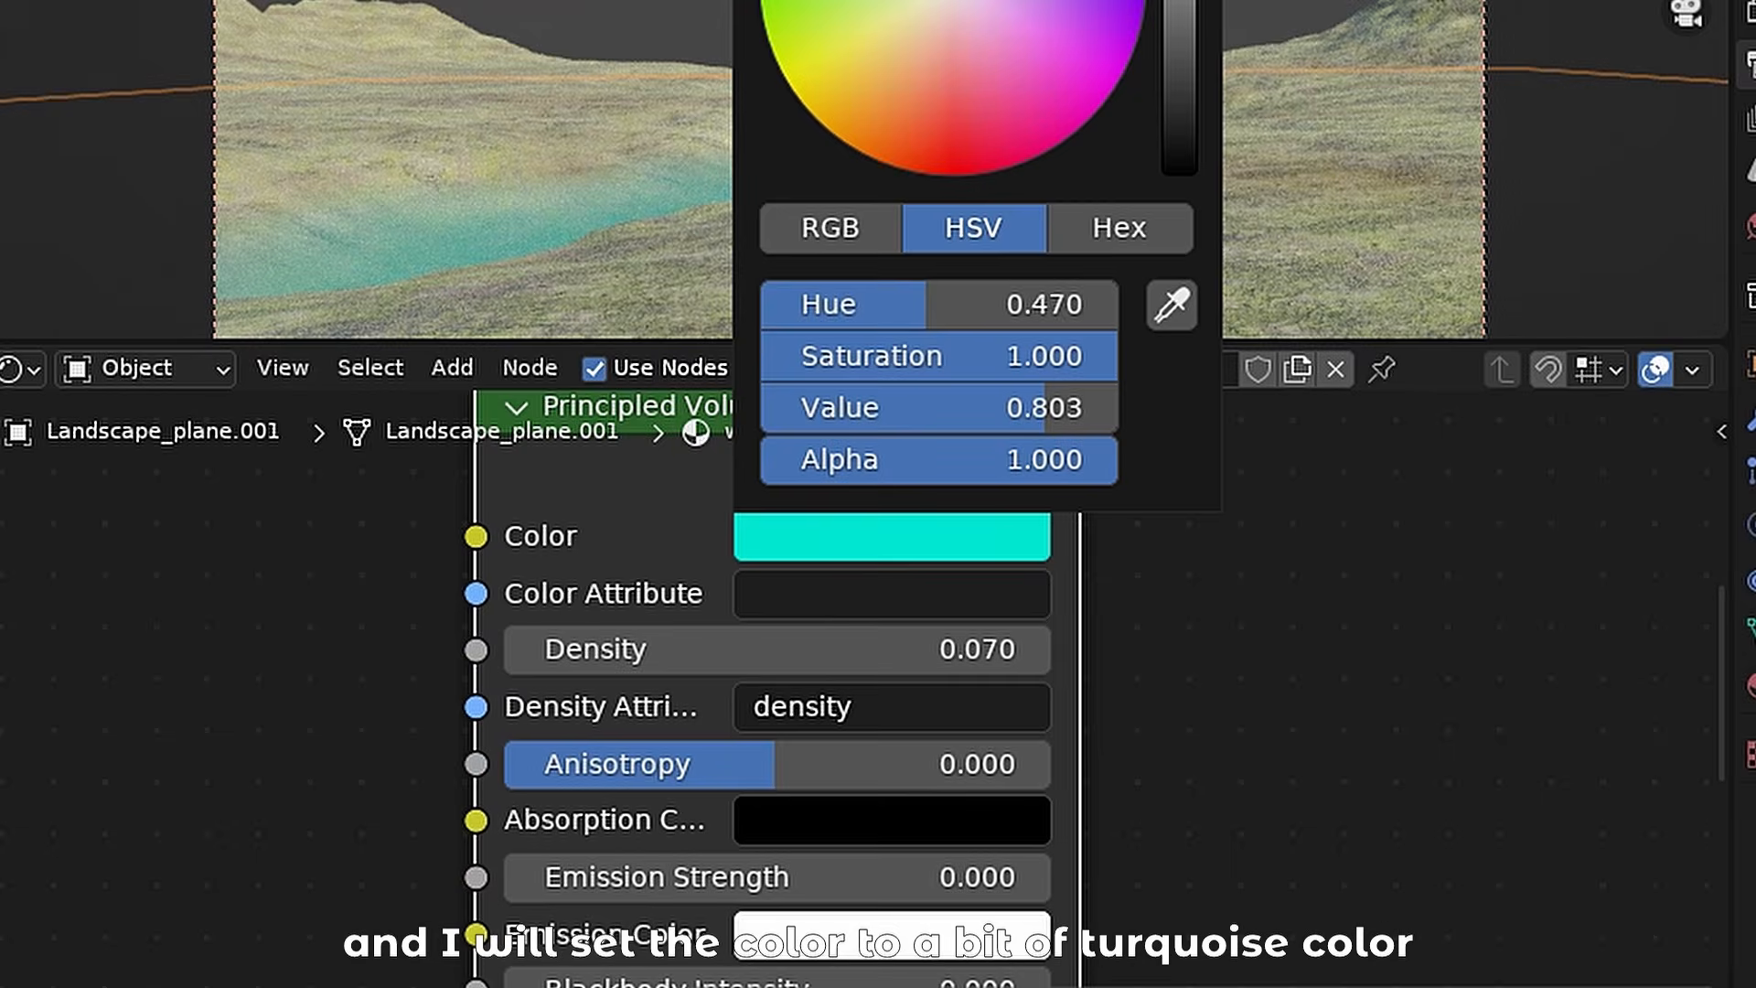
pyautogui.moveTo(941, 302); pyautogui.dragTo(956, 302)
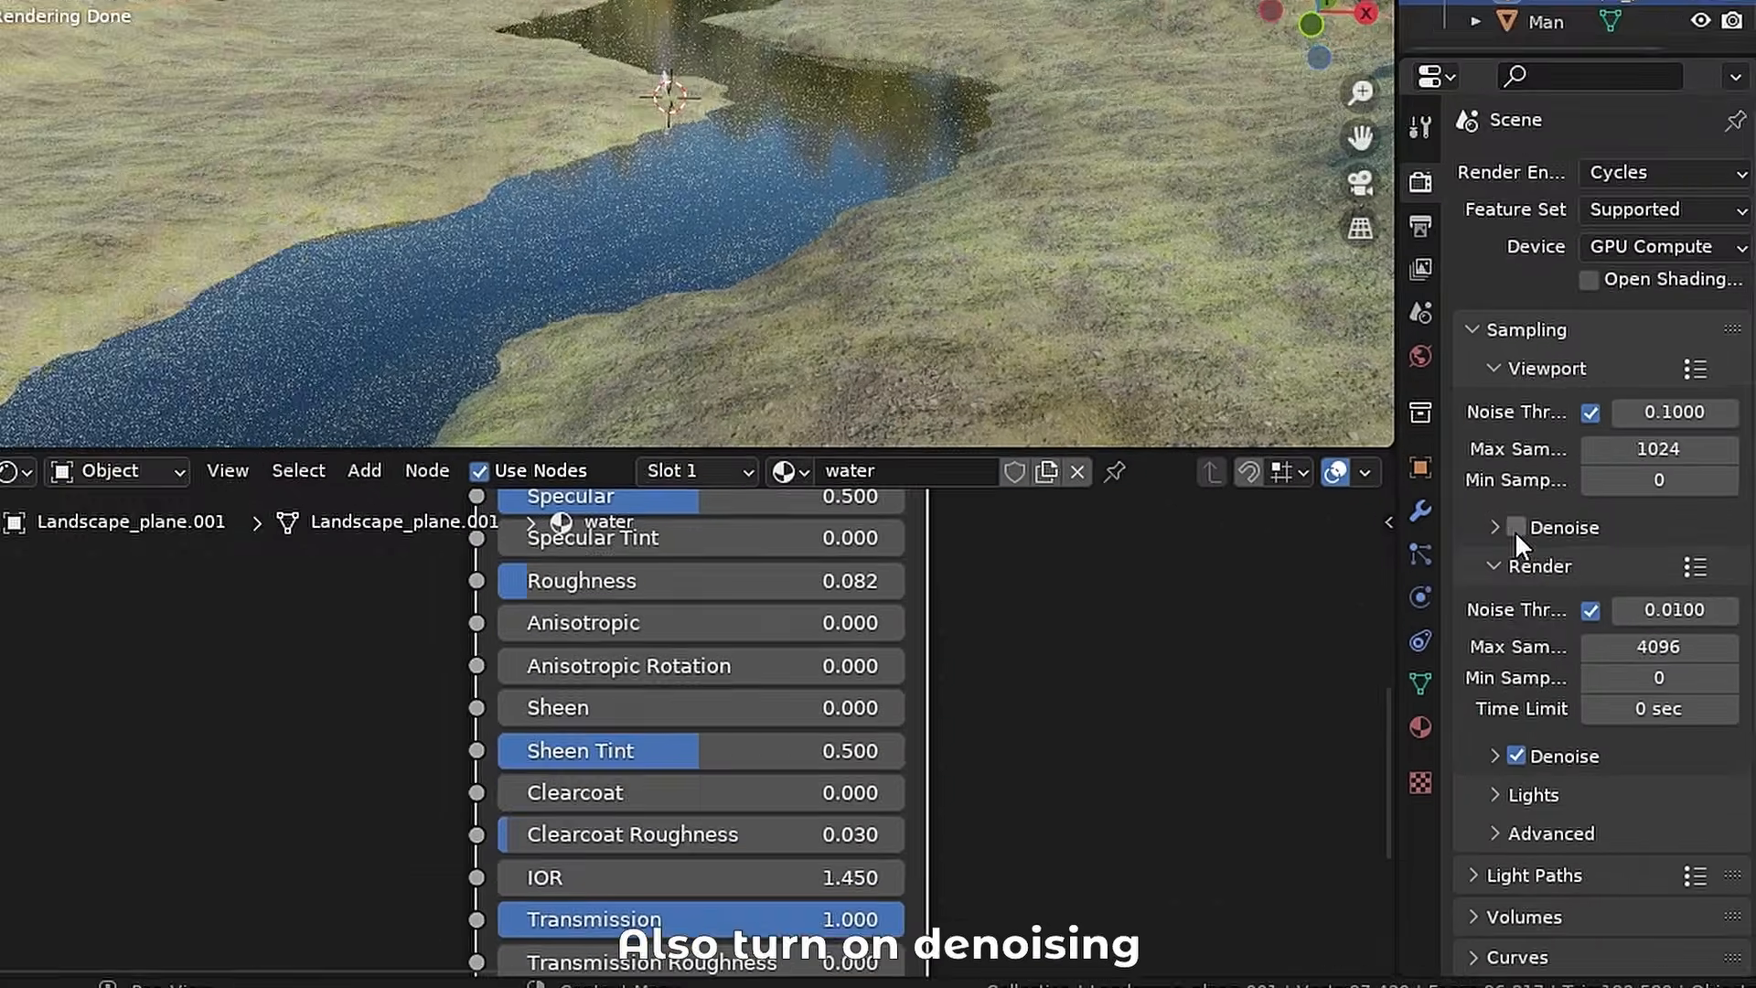
# - Enable viewport denoising and lower the viewport noise threshold to 0.05
pyautogui.click(1513, 529)
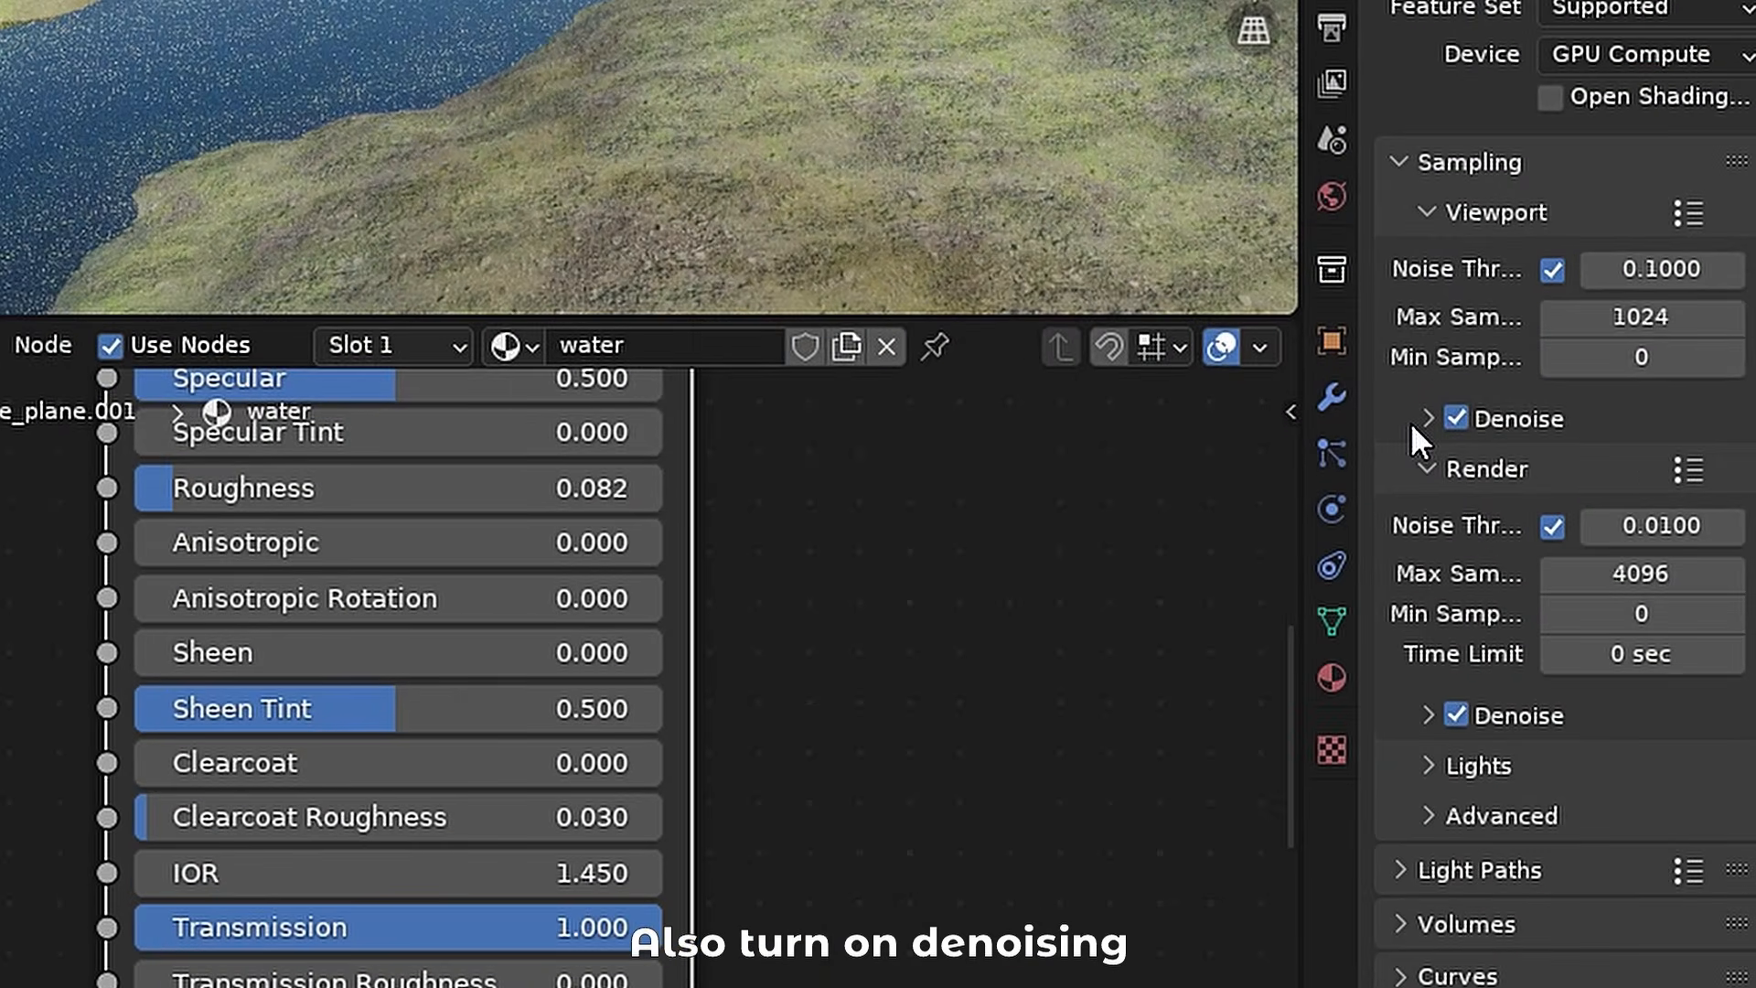
pyautogui.click(1412, 421)
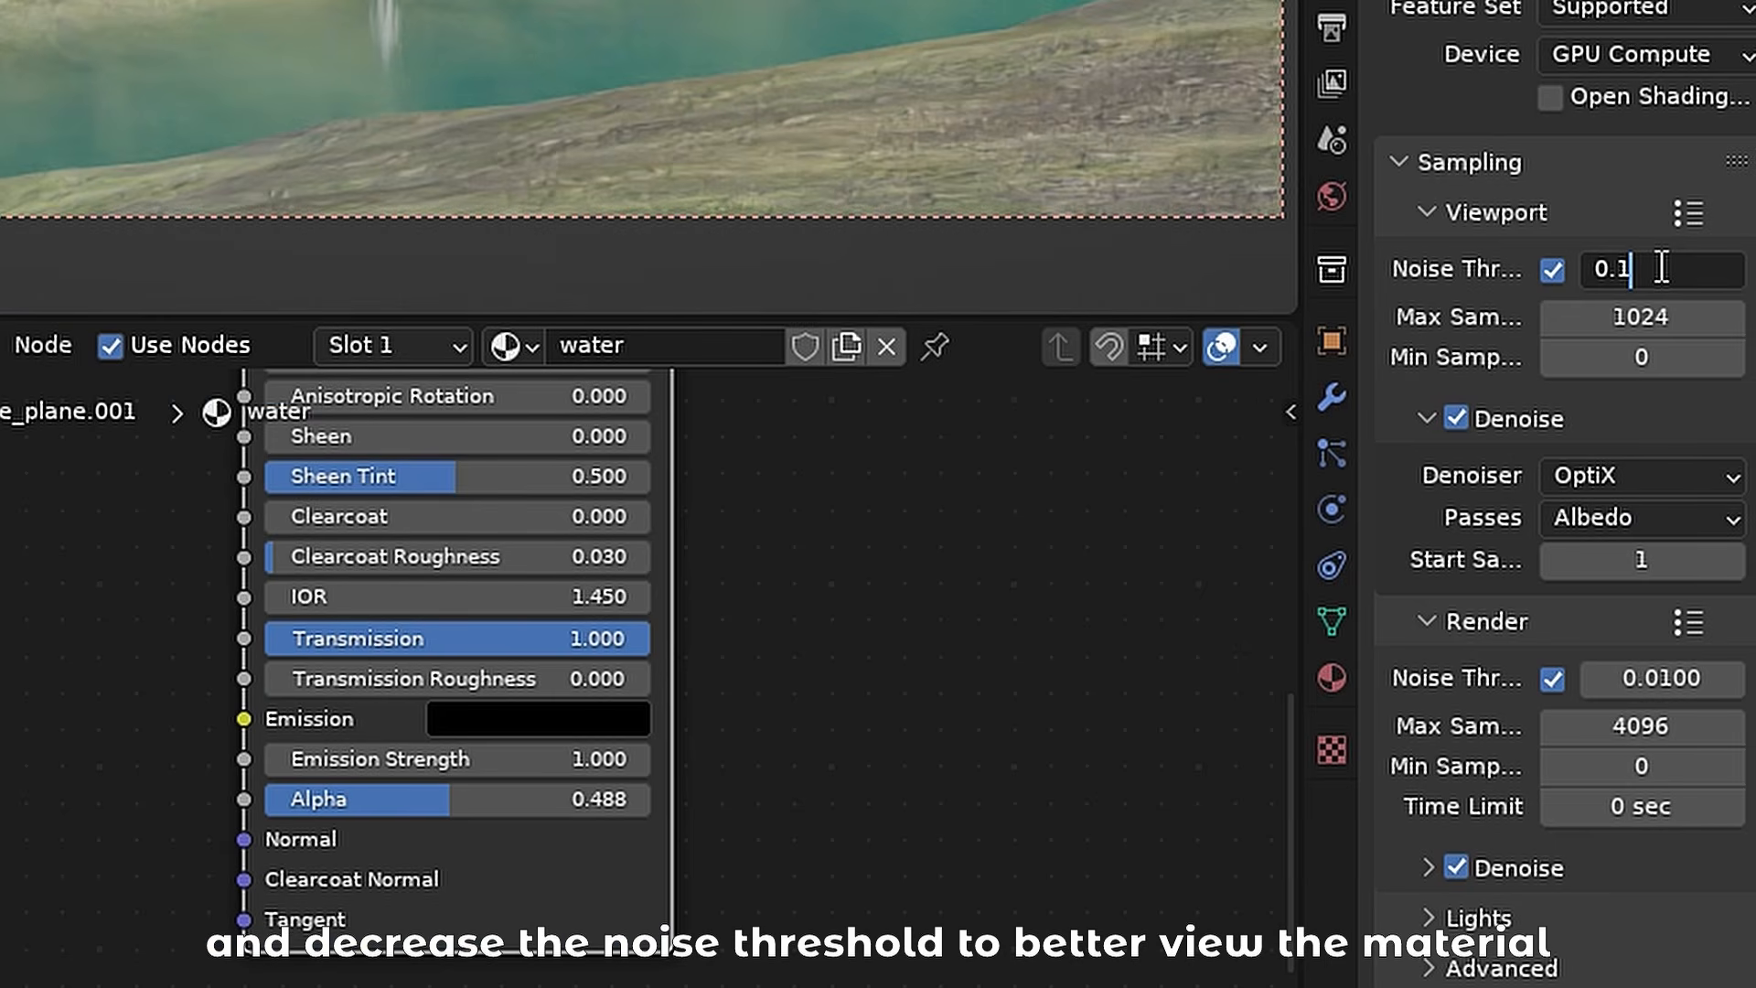
pyautogui.moveTo(1651, 266); pyautogui.dragTo(1691, 266)
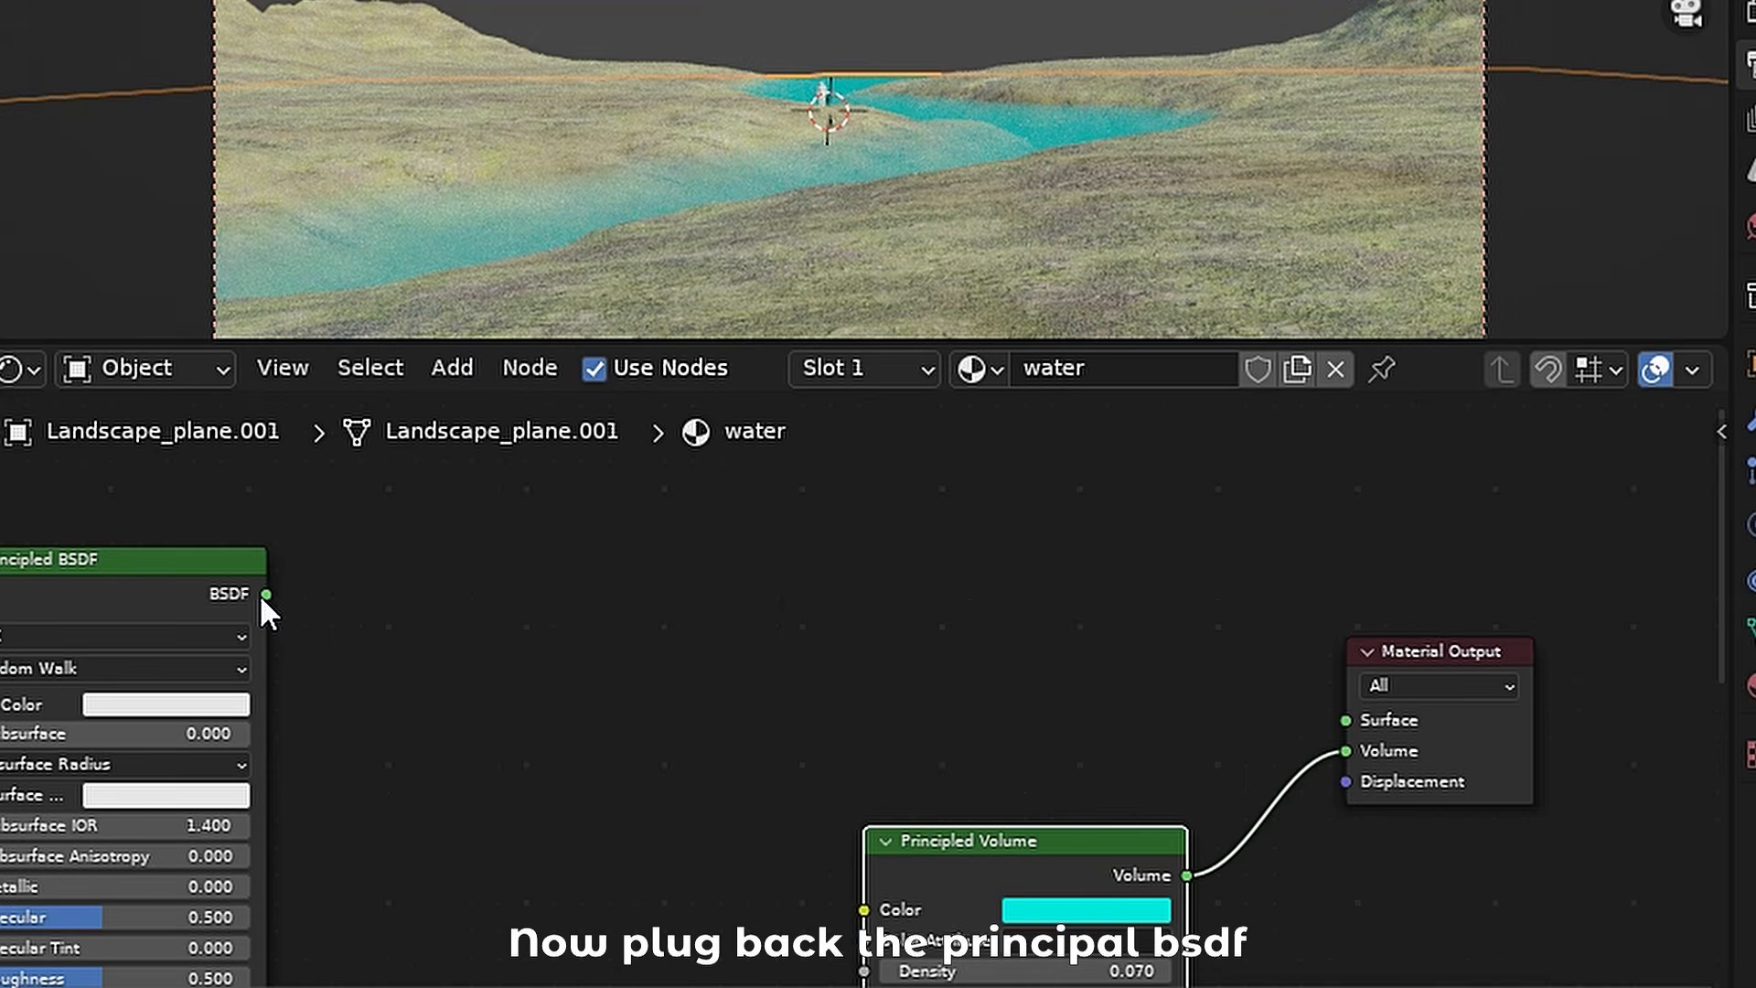
# - Reconnect the Principled BSDF to the Material Output's Surface and lower its roughness to about 0.08
pyautogui.moveTo(266, 594); pyautogui.dragTo(1345, 720)
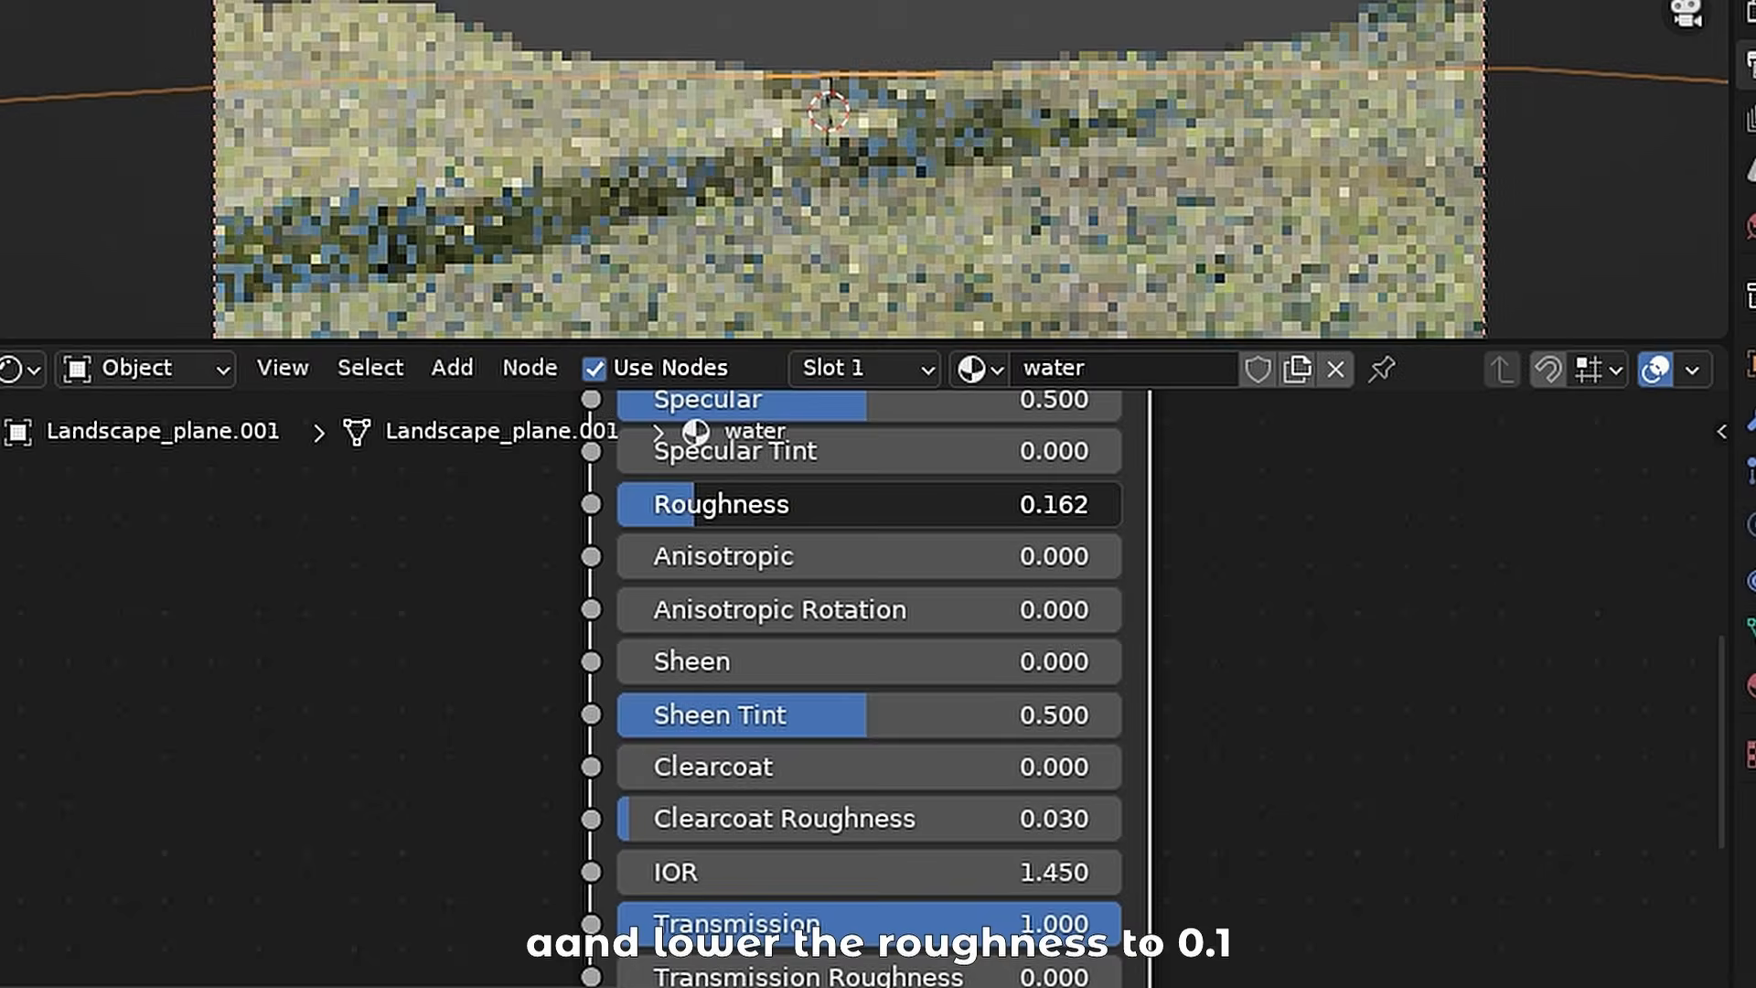
pyautogui.moveTo(869, 503); pyautogui.dragTo(834, 504)
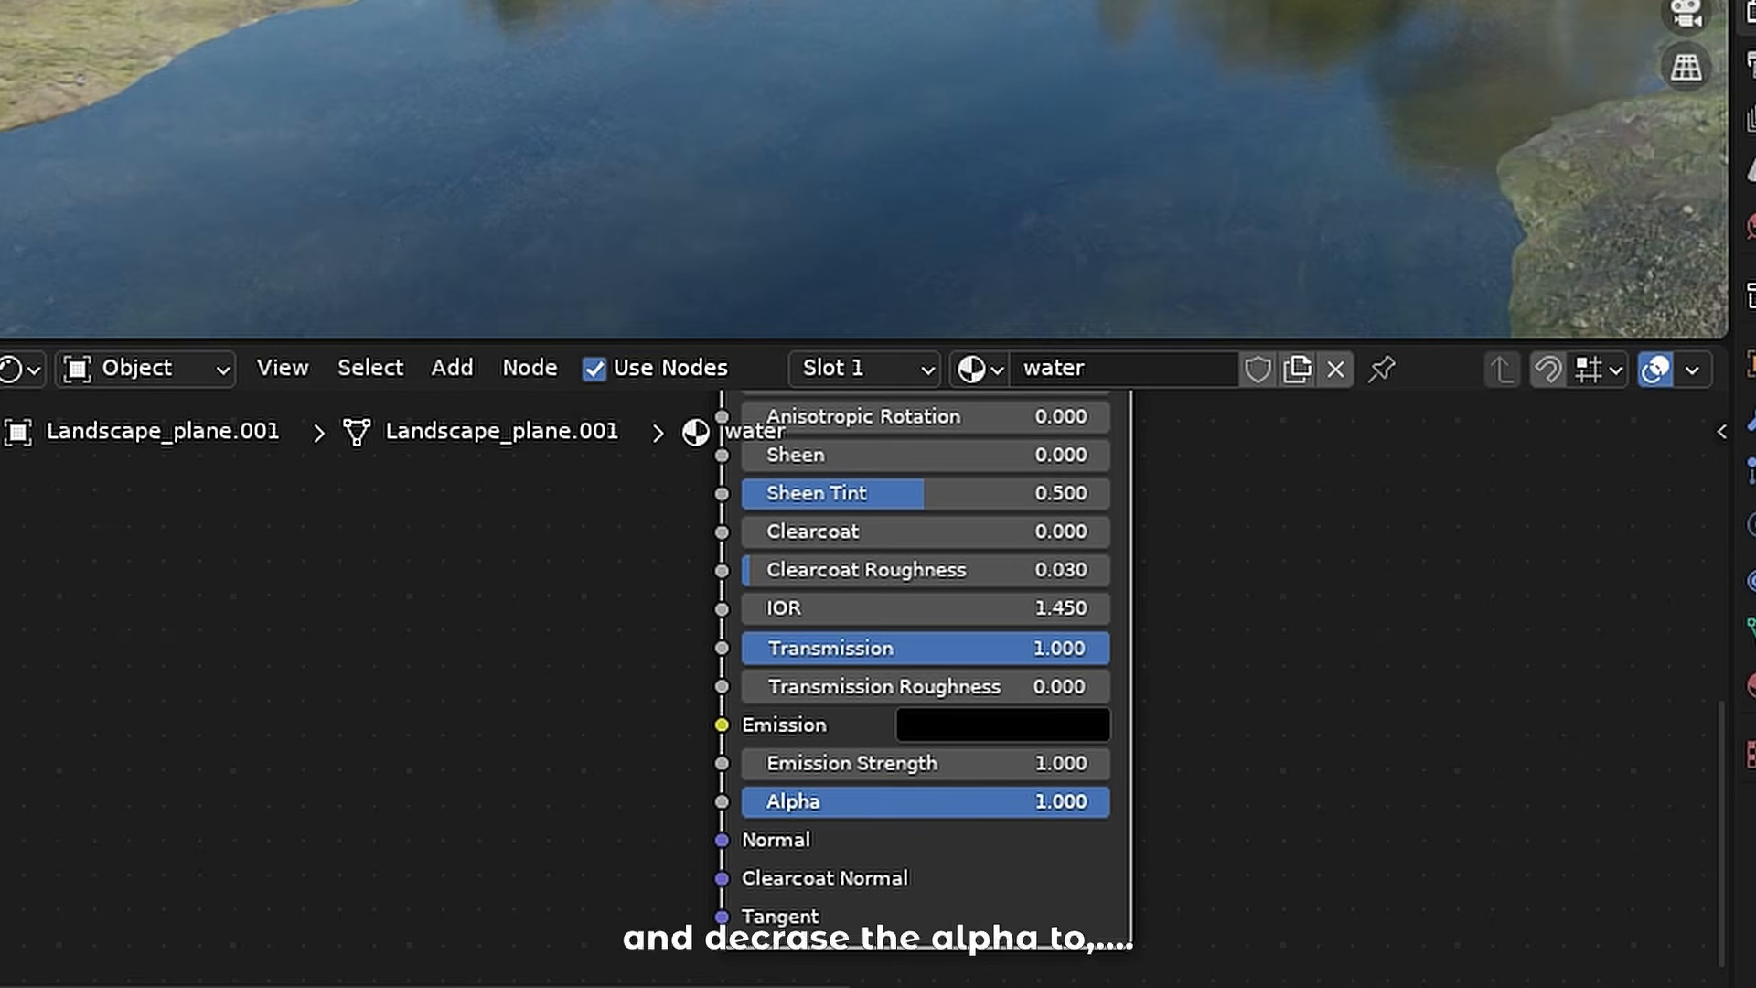
# - Lower the water BSDF's alpha to 0.488 and shift the Principled Volume's color to a hue of 0.565
pyautogui.moveTo(1079, 801); pyautogui.dragTo(890, 801)
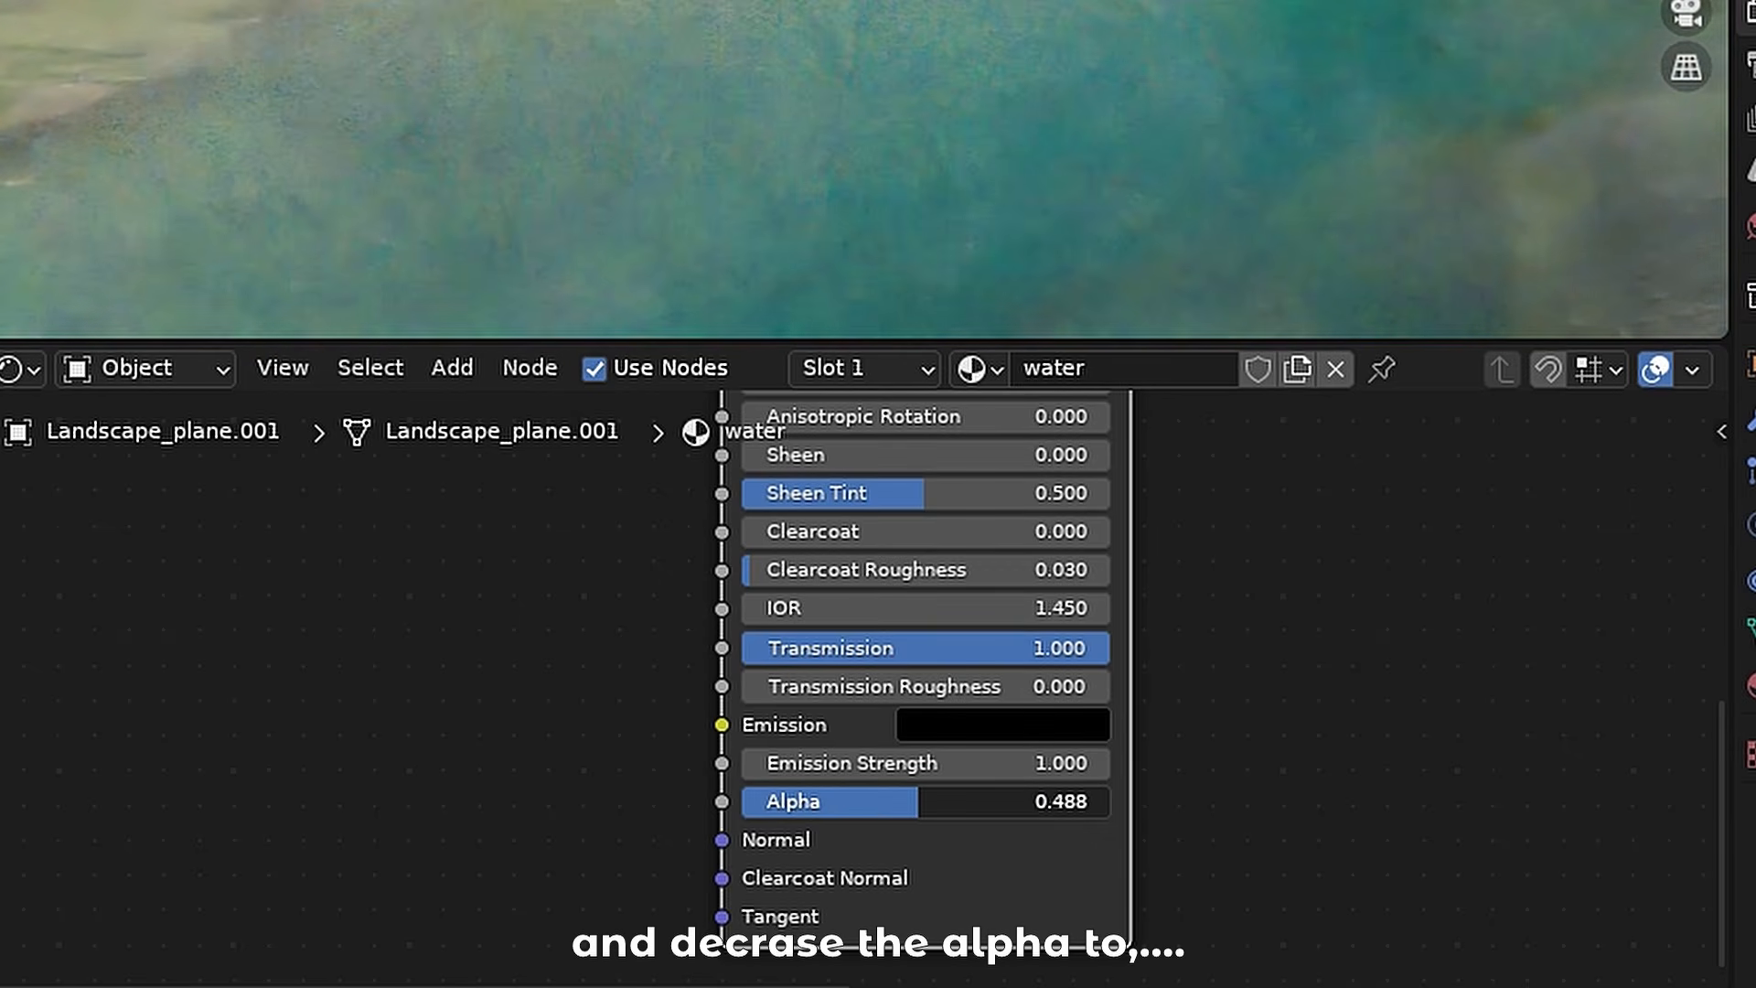
pyautogui.press('KP_0')
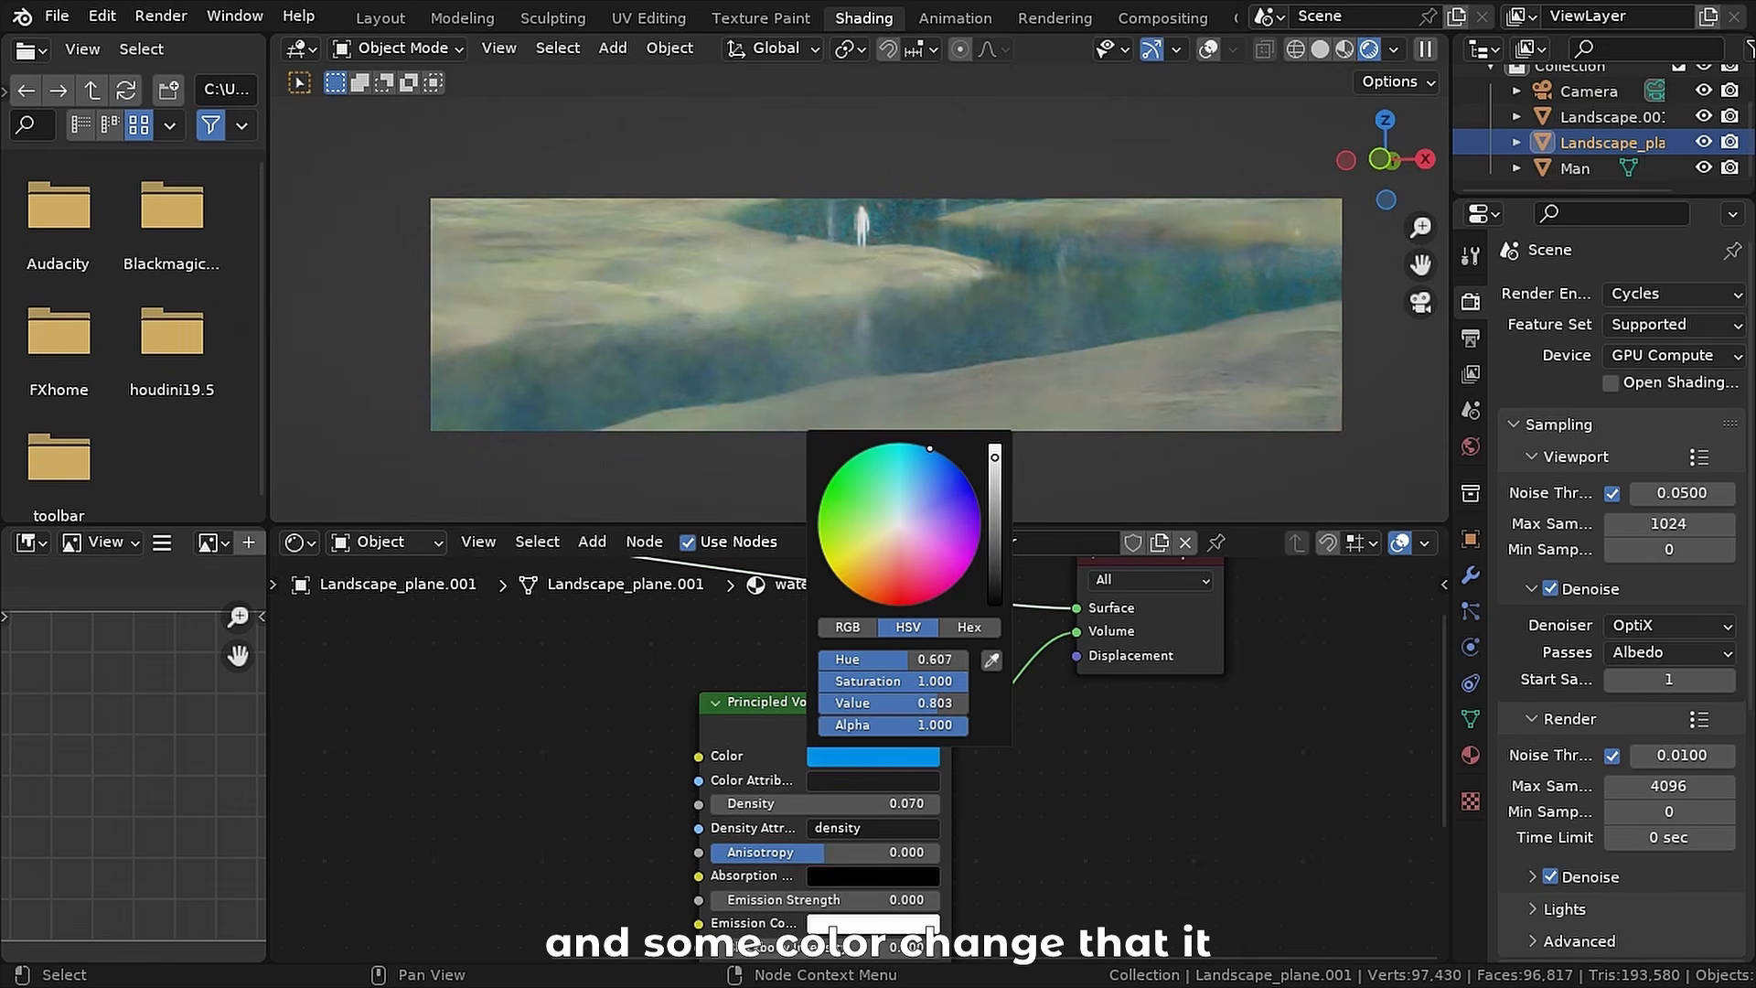
pyautogui.moveTo(929, 448)
pyautogui.mouseDown()
pyautogui.moveTo(897, 442)
pyautogui.moveTo(915, 444)
pyautogui.mouseUp()
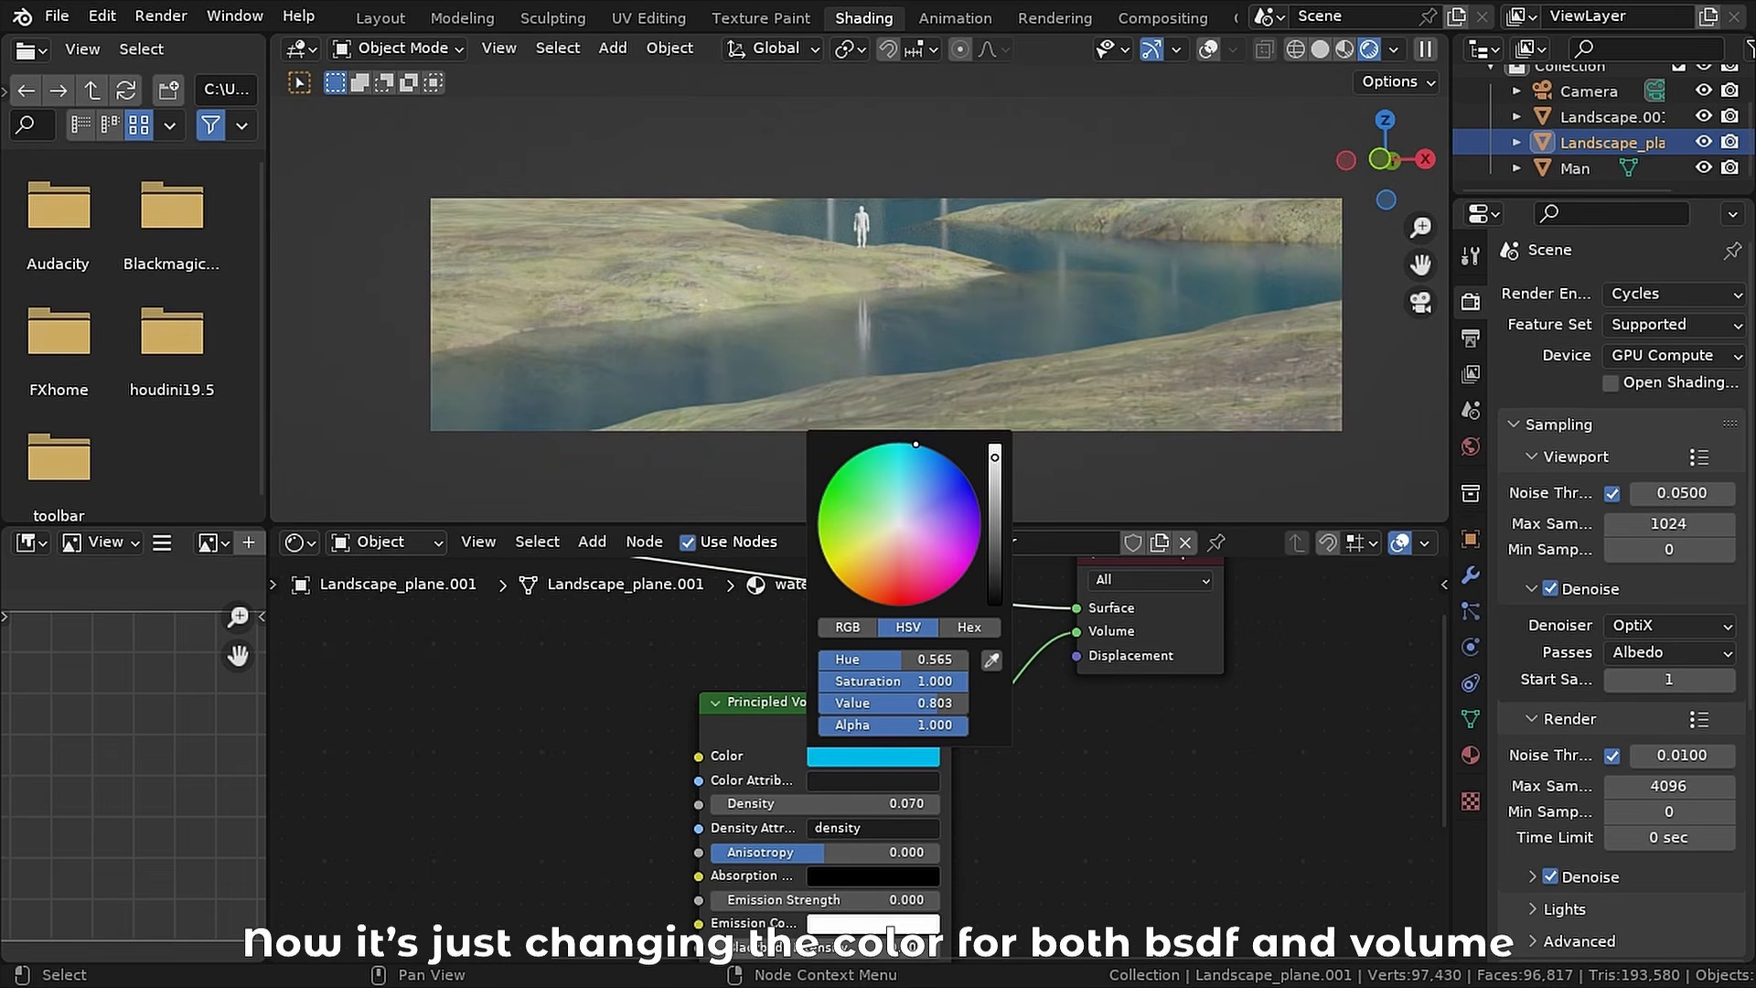
# - Add a Bump node feeding the water BSDF's Normal, with a Noise Texture's Fac driving its Height
pyautogui.write('bump')
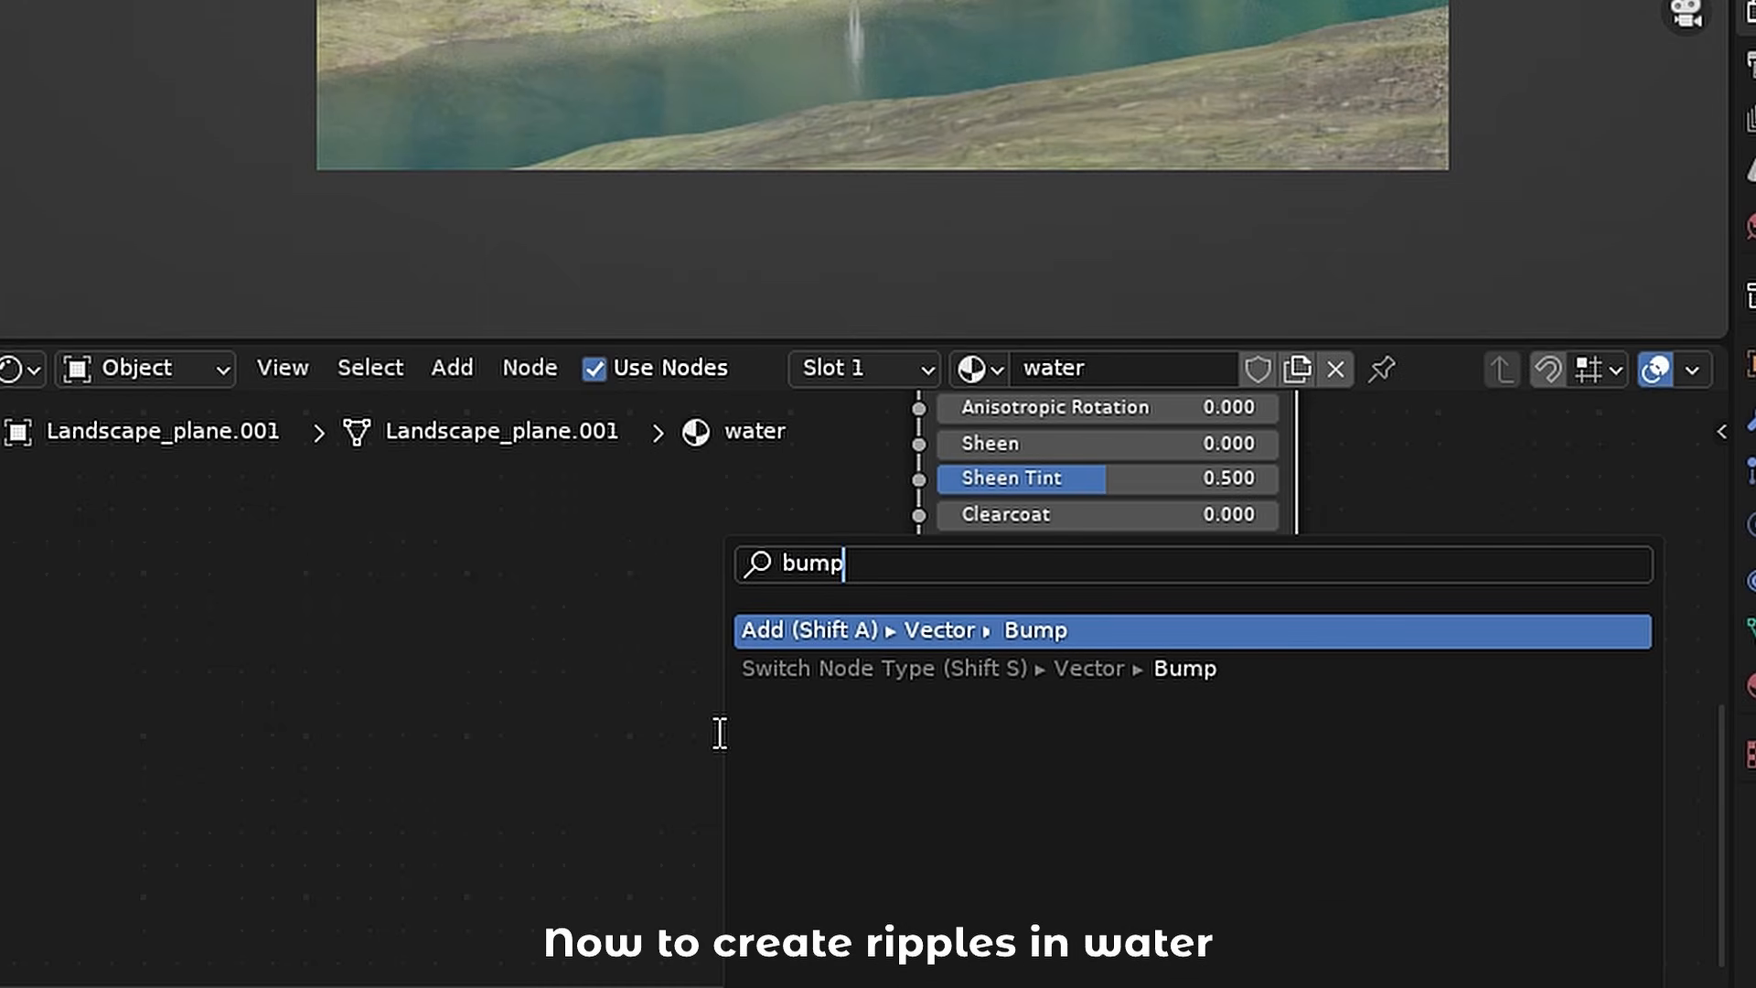
pyautogui.press('Return')
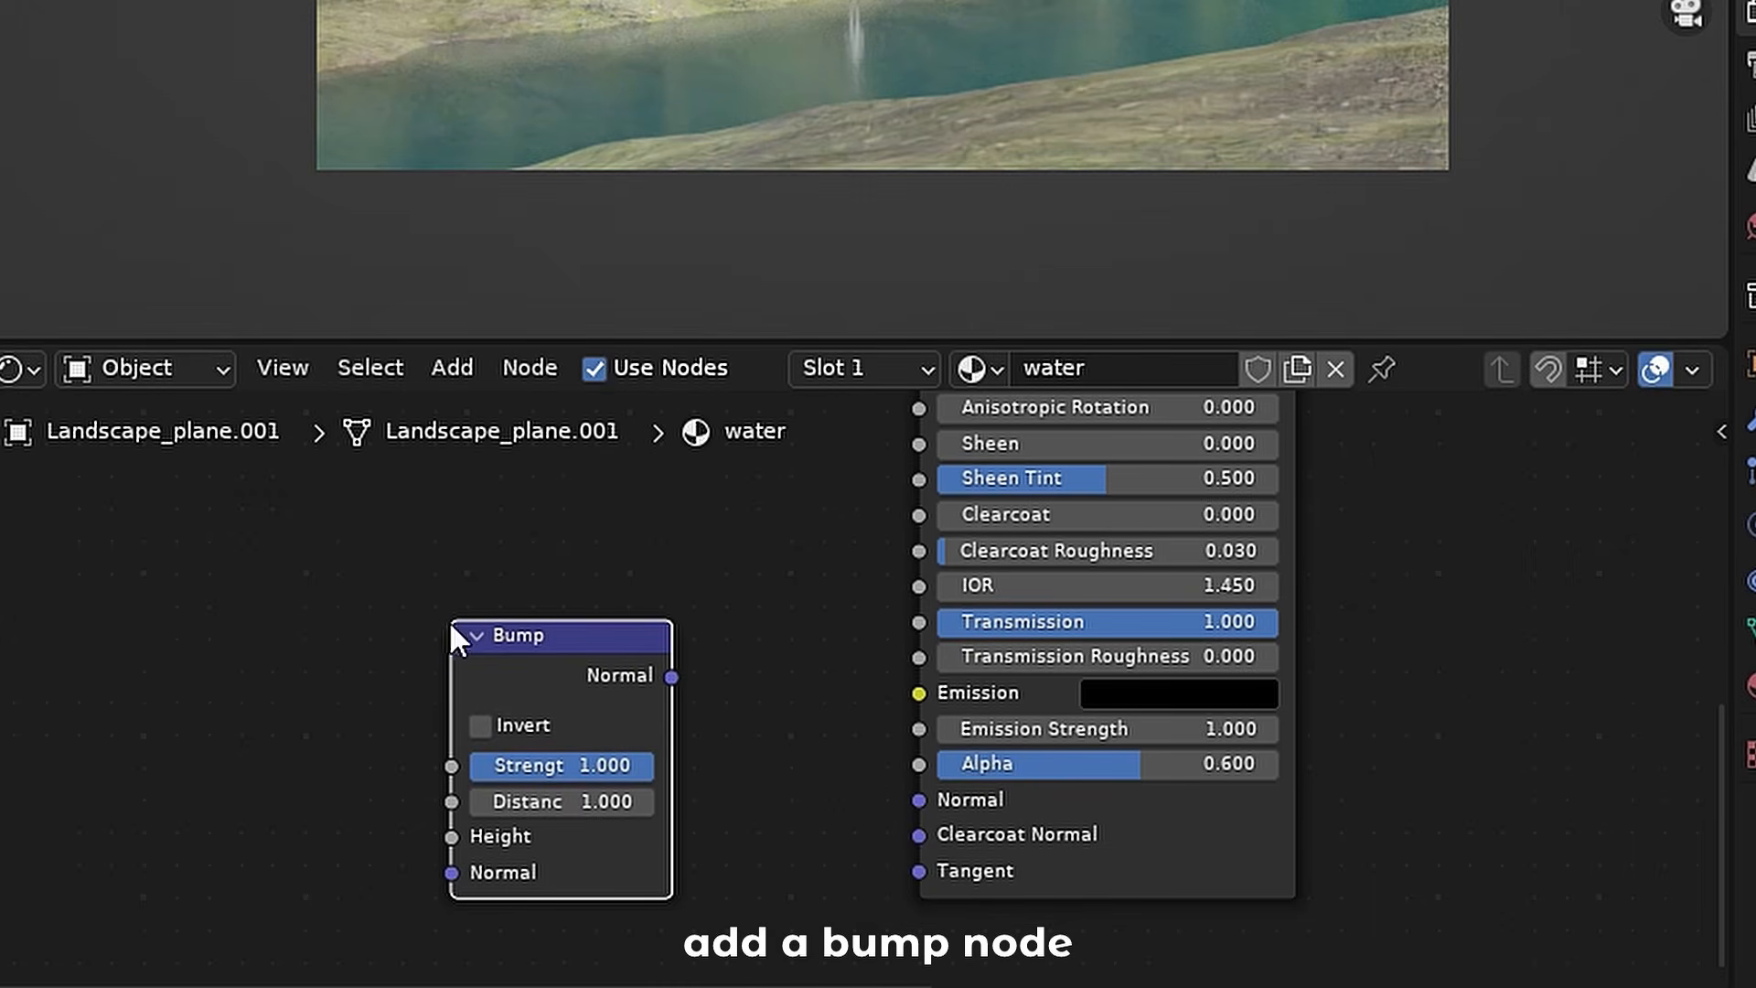
pyautogui.moveTo(672, 678); pyautogui.dragTo(801, 756)
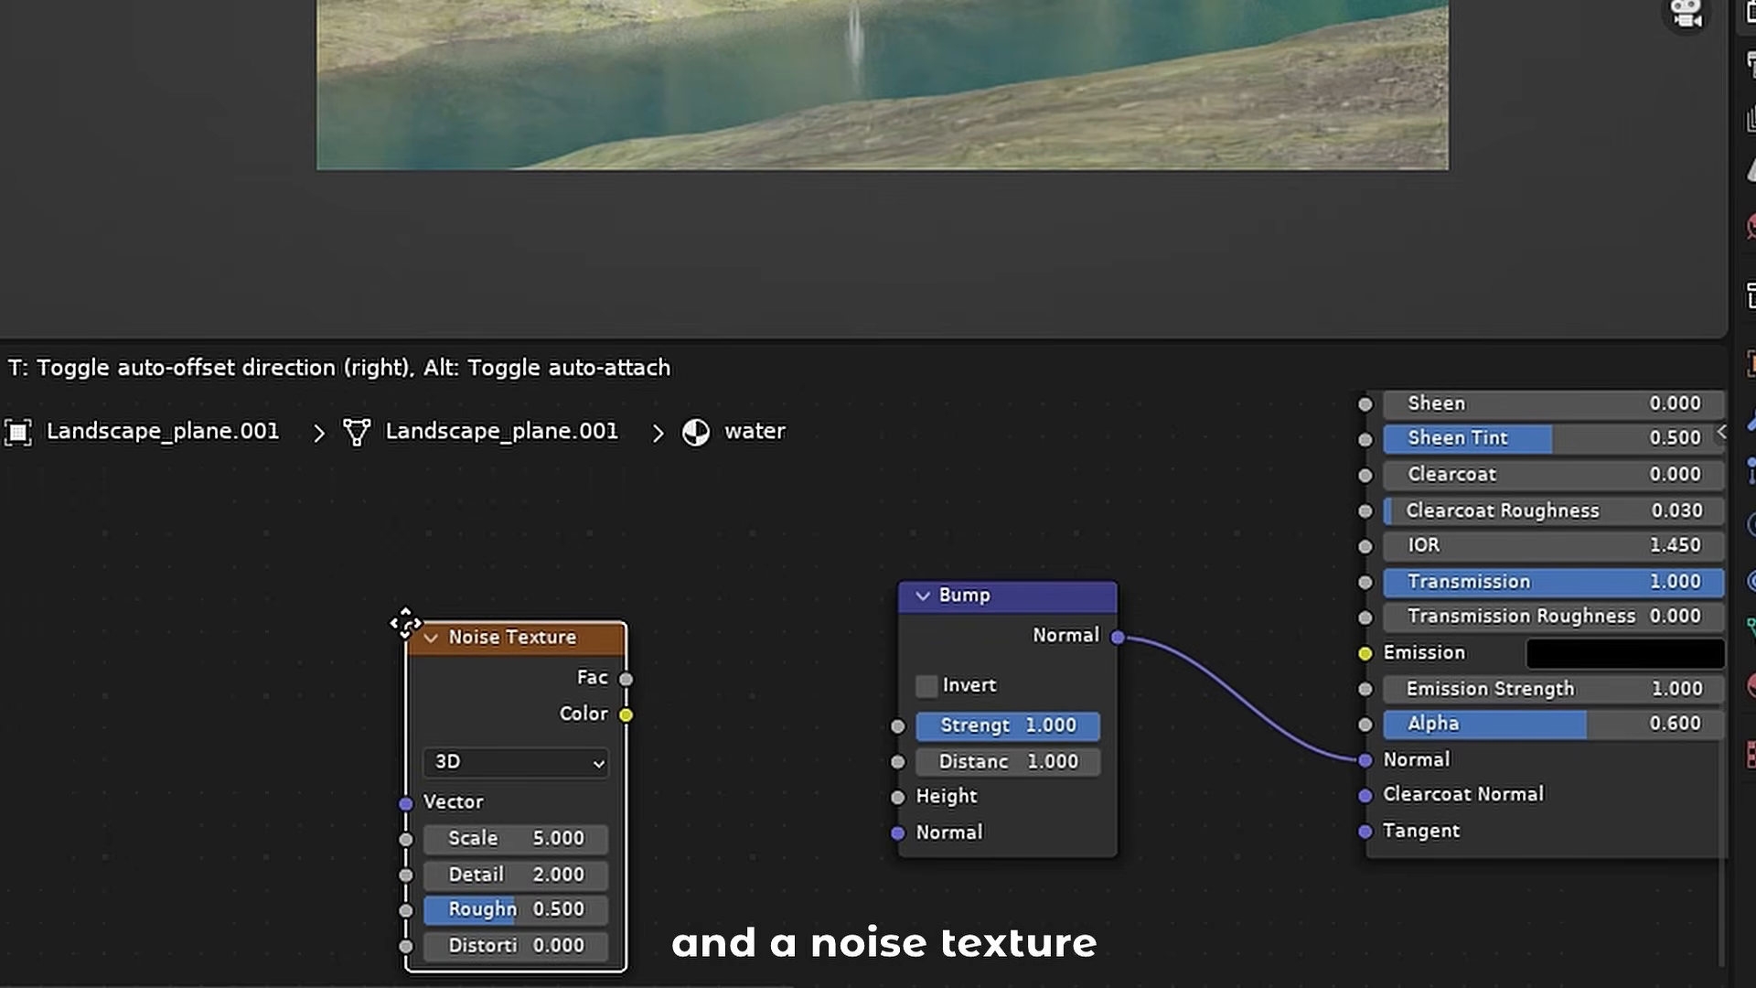
pyautogui.click(404, 615)
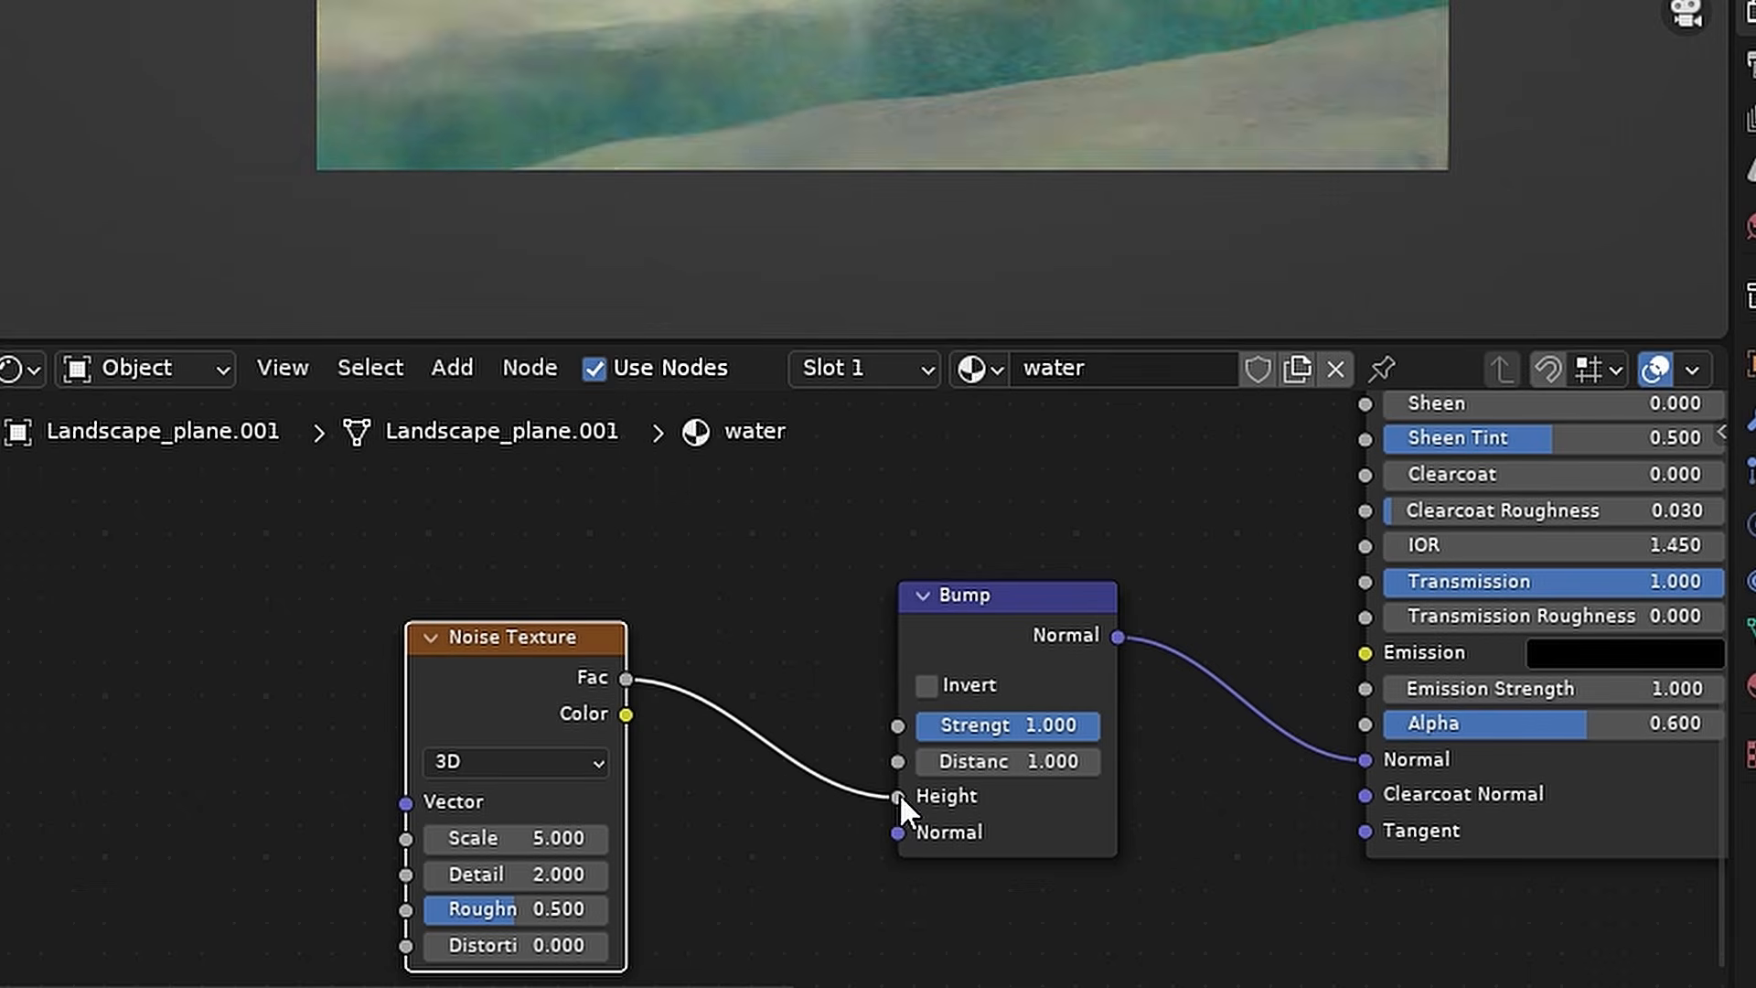
# - Limit the viewport render to a region around the river water in the camera view
pyautogui.hotkey('ctrl', 'b')
pyautogui.moveTo(699, 209); pyautogui.dragTo(1104, 315)
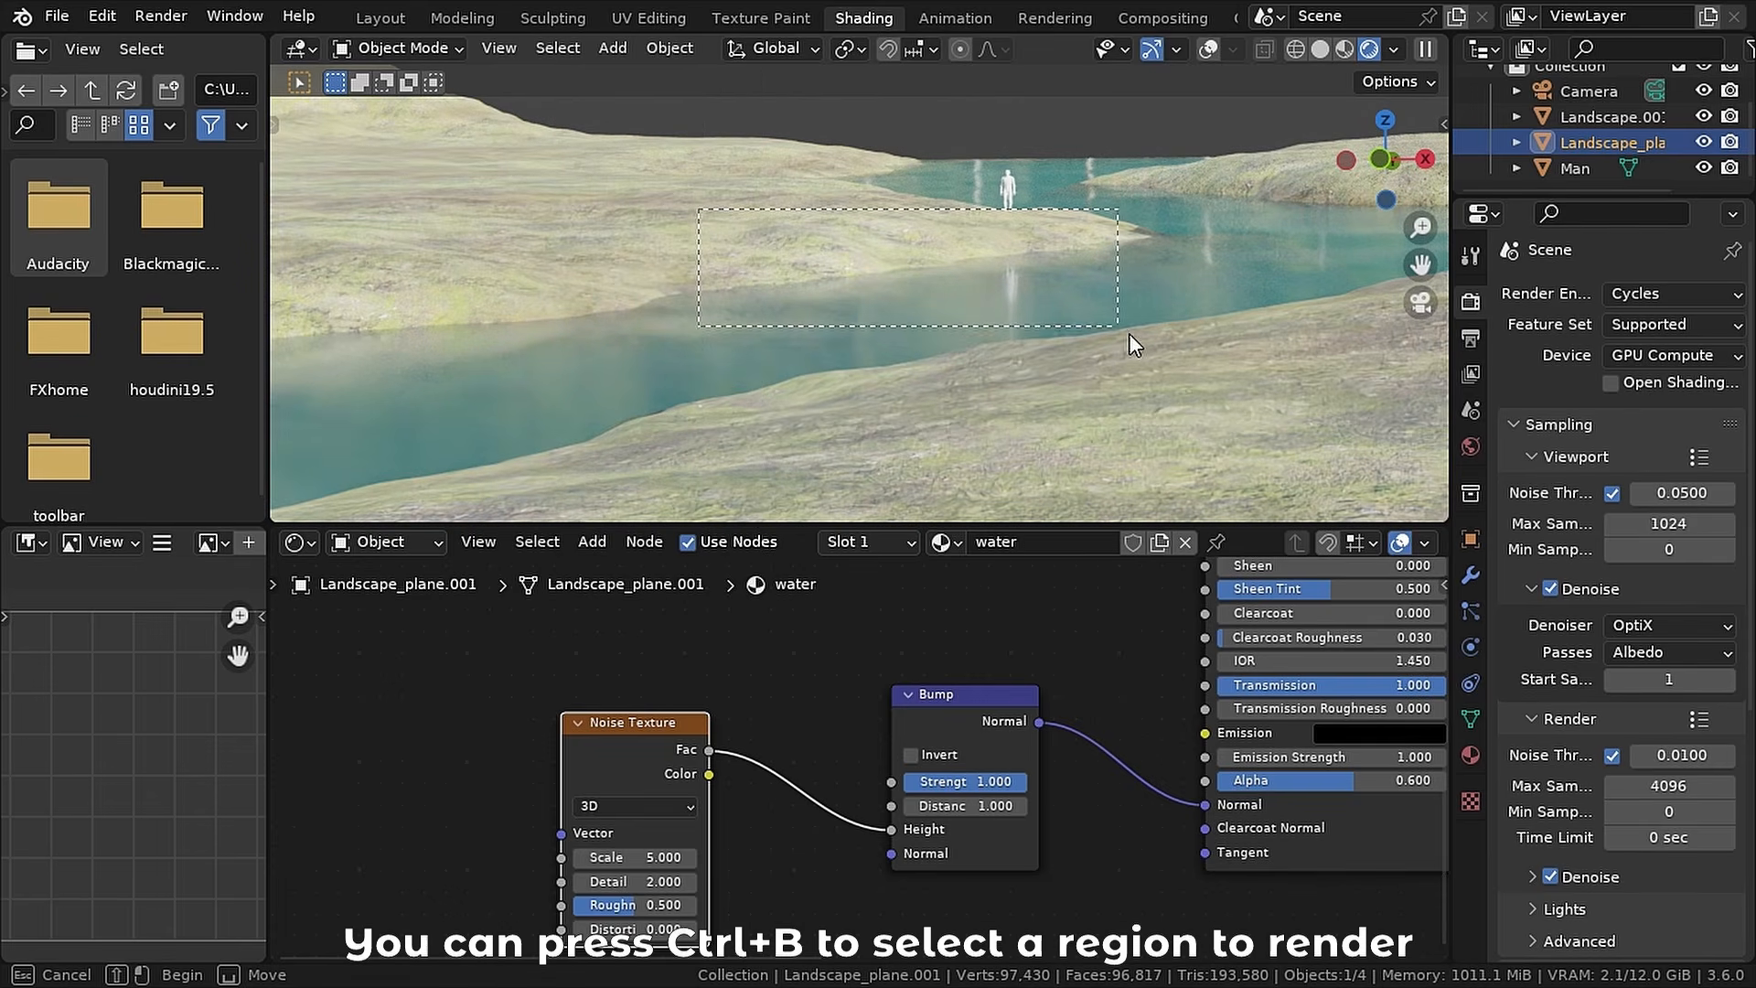
pyautogui.moveTo(1196, 395); pyautogui.dragTo(1189, 392)
# - Set the water Noise Texture's scale to 300, detail to 15 and roughness to 0.6
pyautogui.scroll(5, 1134, 386)
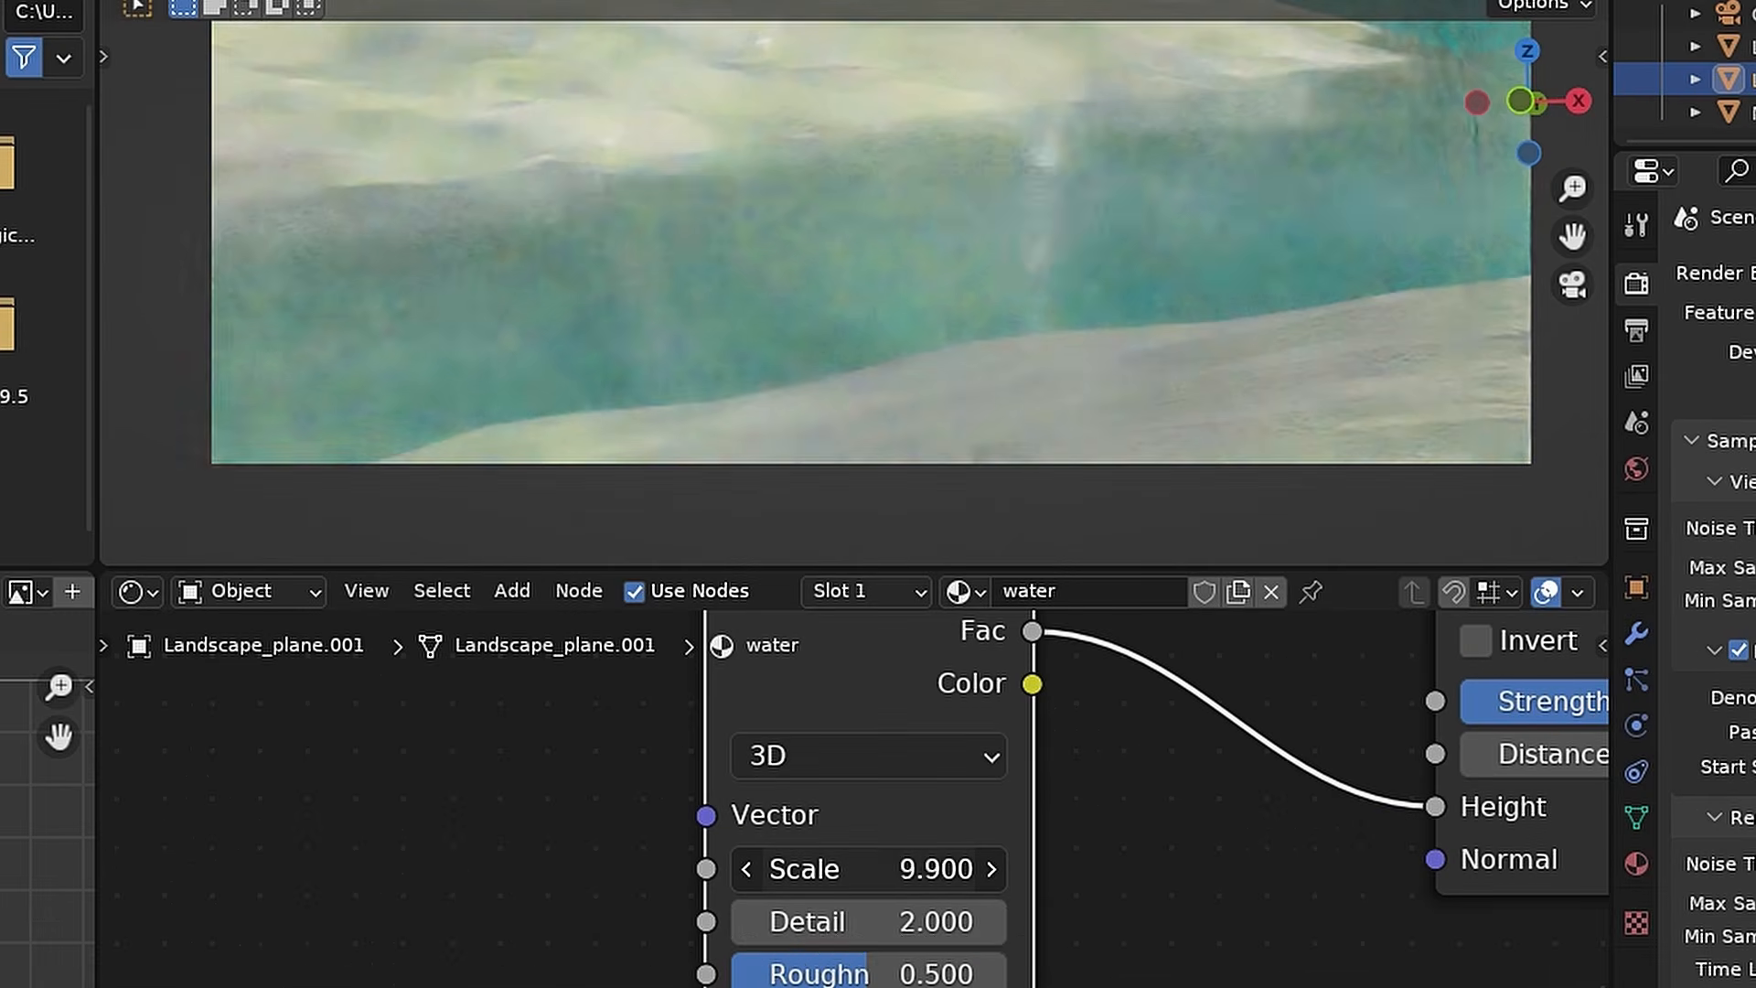
pyautogui.moveTo(869, 869); pyautogui.dragTo(988, 869)
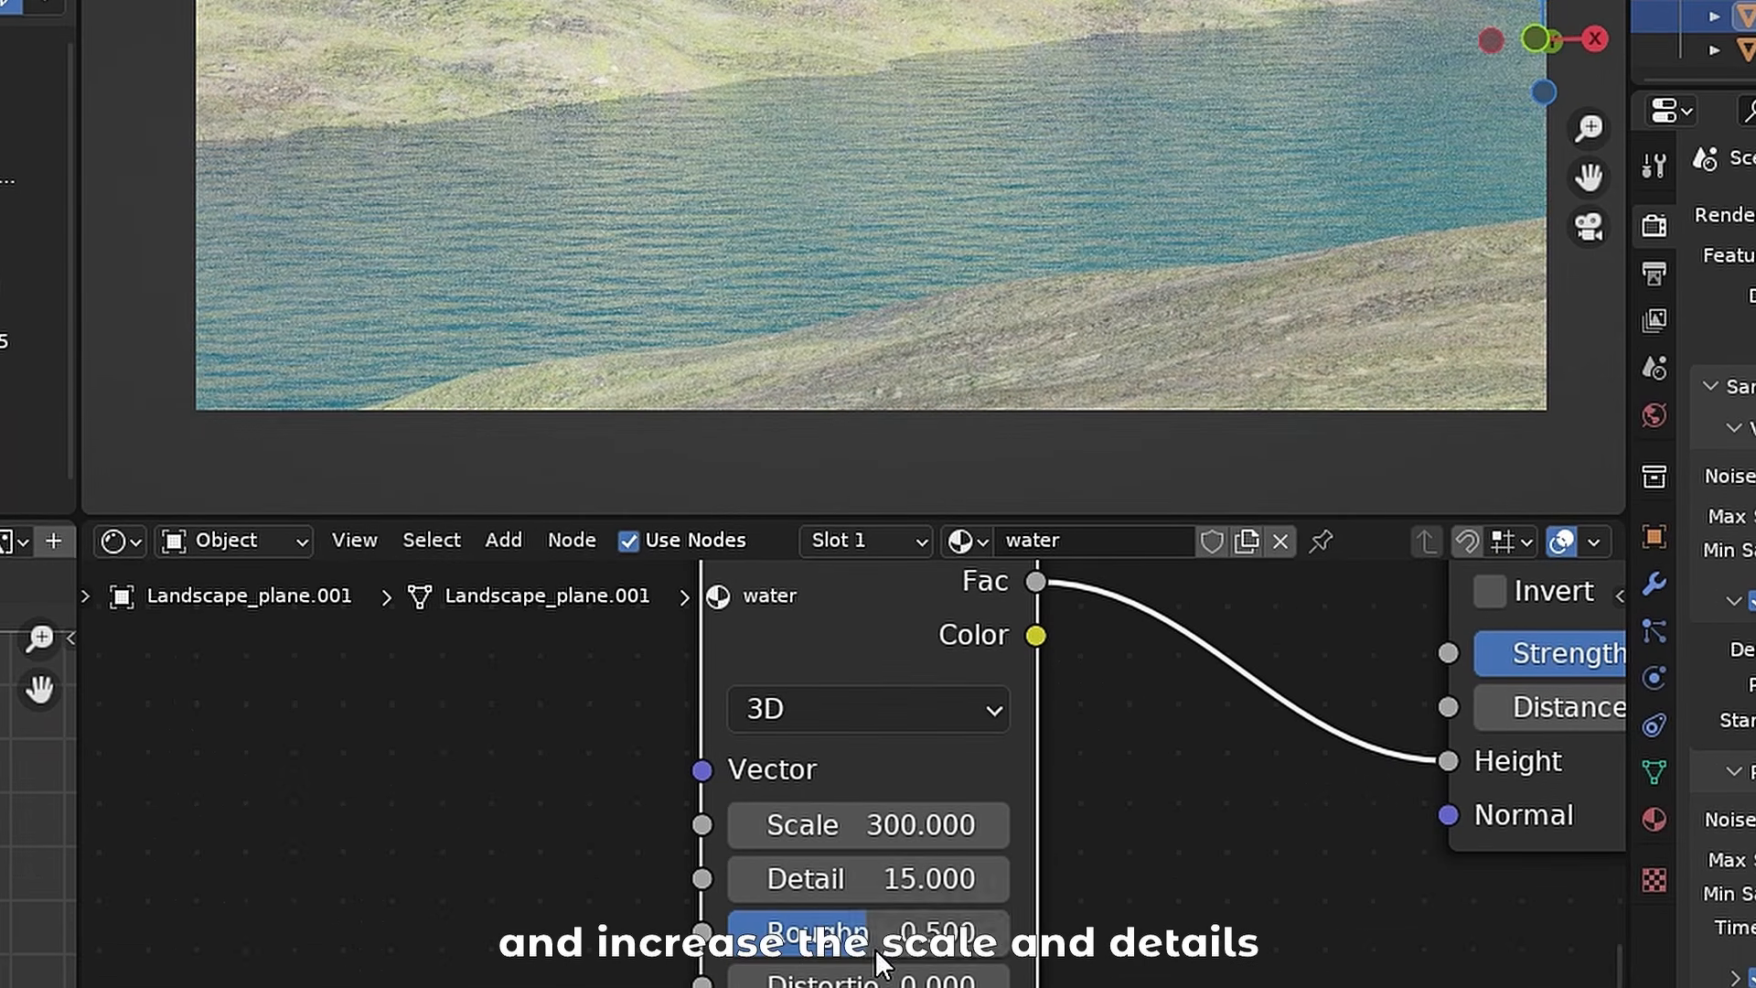
pyautogui.moveTo(823, 974); pyautogui.dragTo(905, 931)
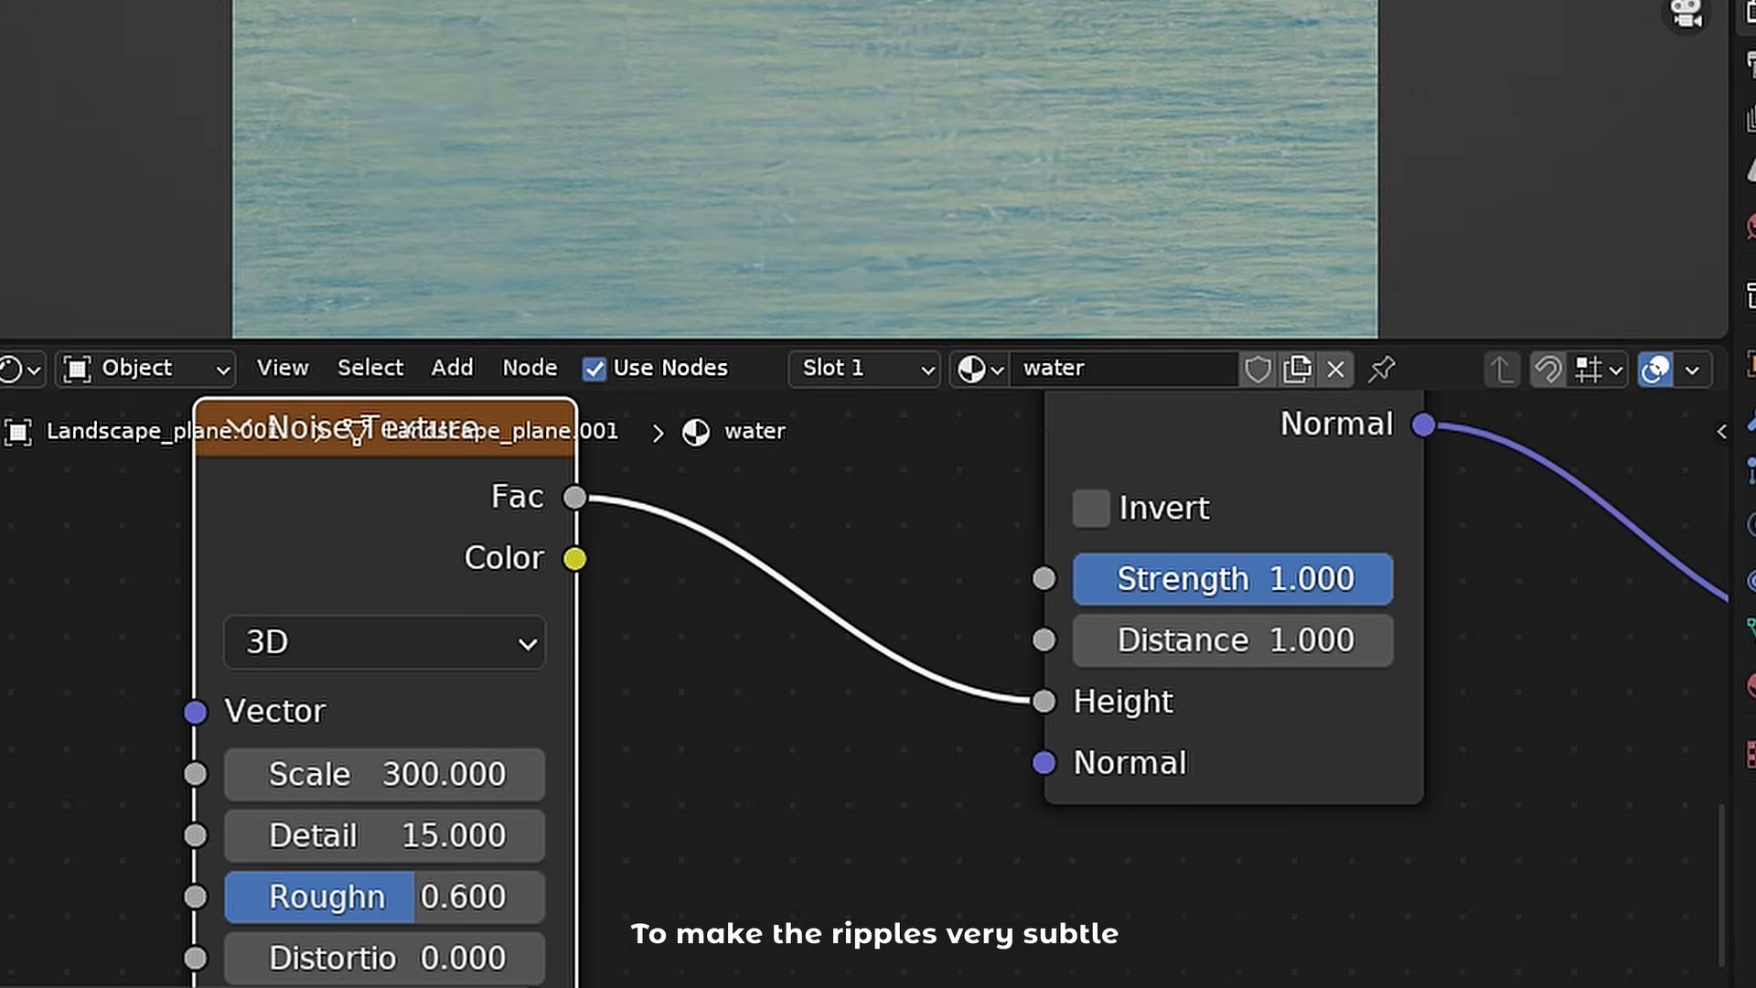
# - Lower the Bump node's strength to 0.19 for subtle water ripples
pyautogui.moveTo(1353, 578); pyautogui.dragTo(1091, 578)
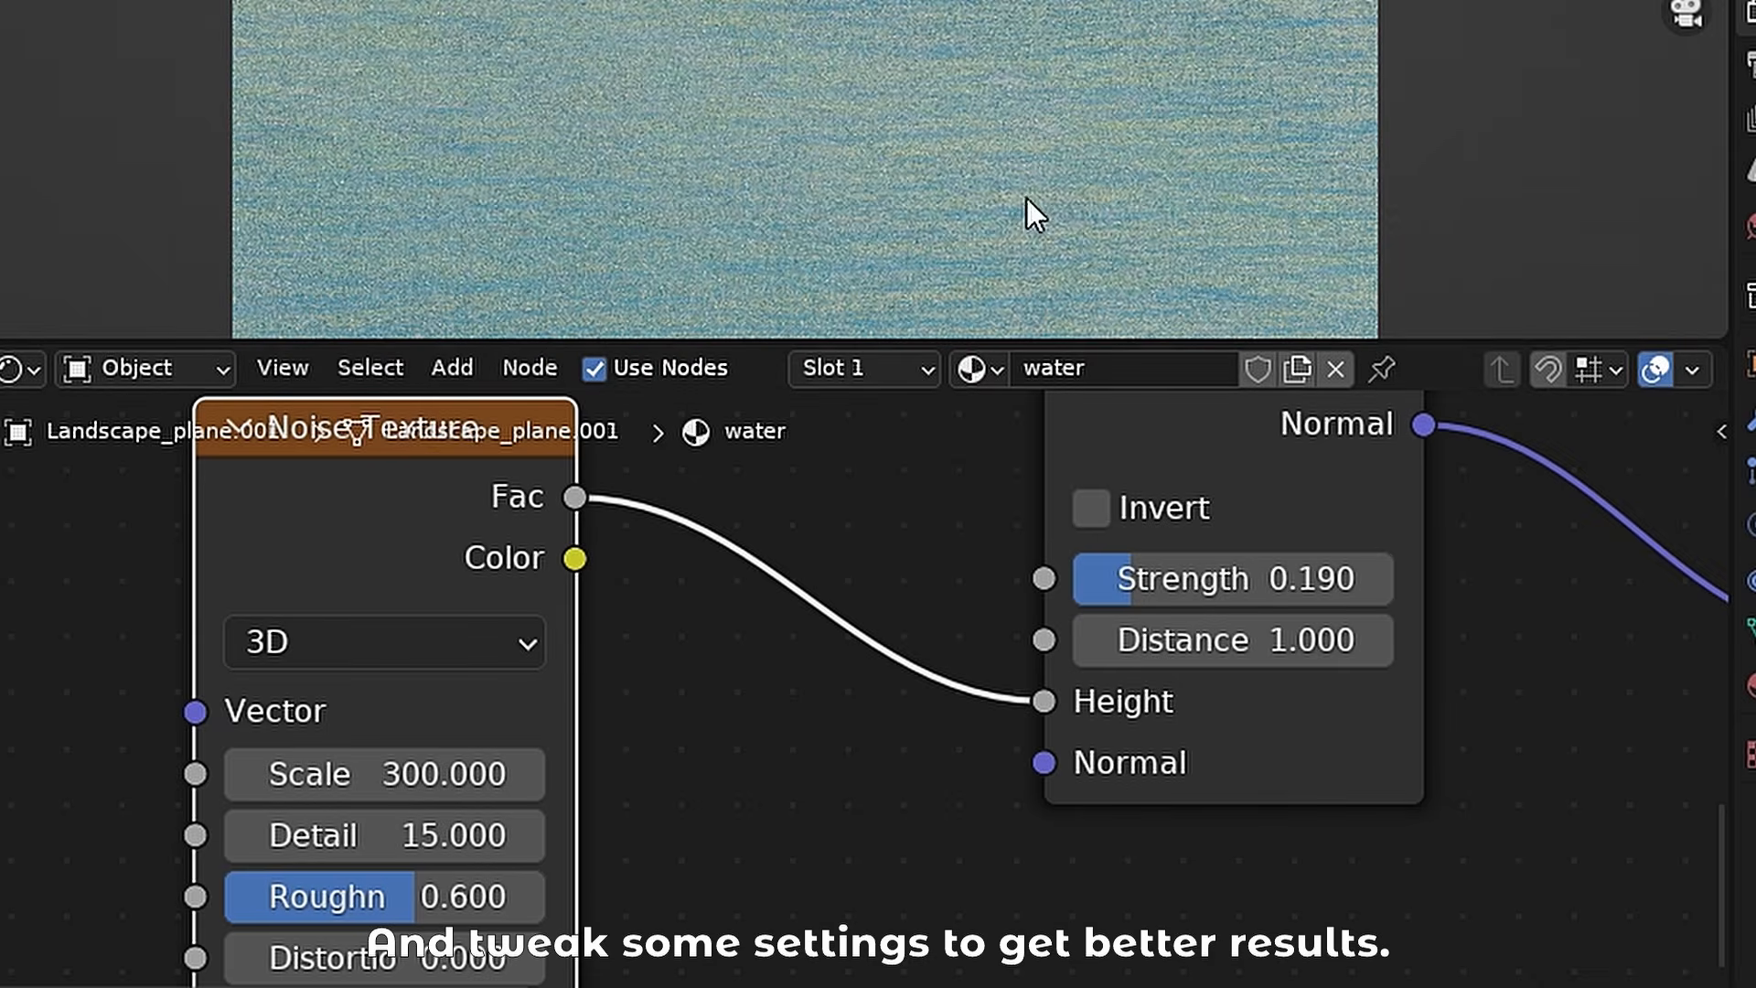
pyautogui.scroll(-5, 1011, 124)
pyautogui.scroll(-3, 1014, 126)
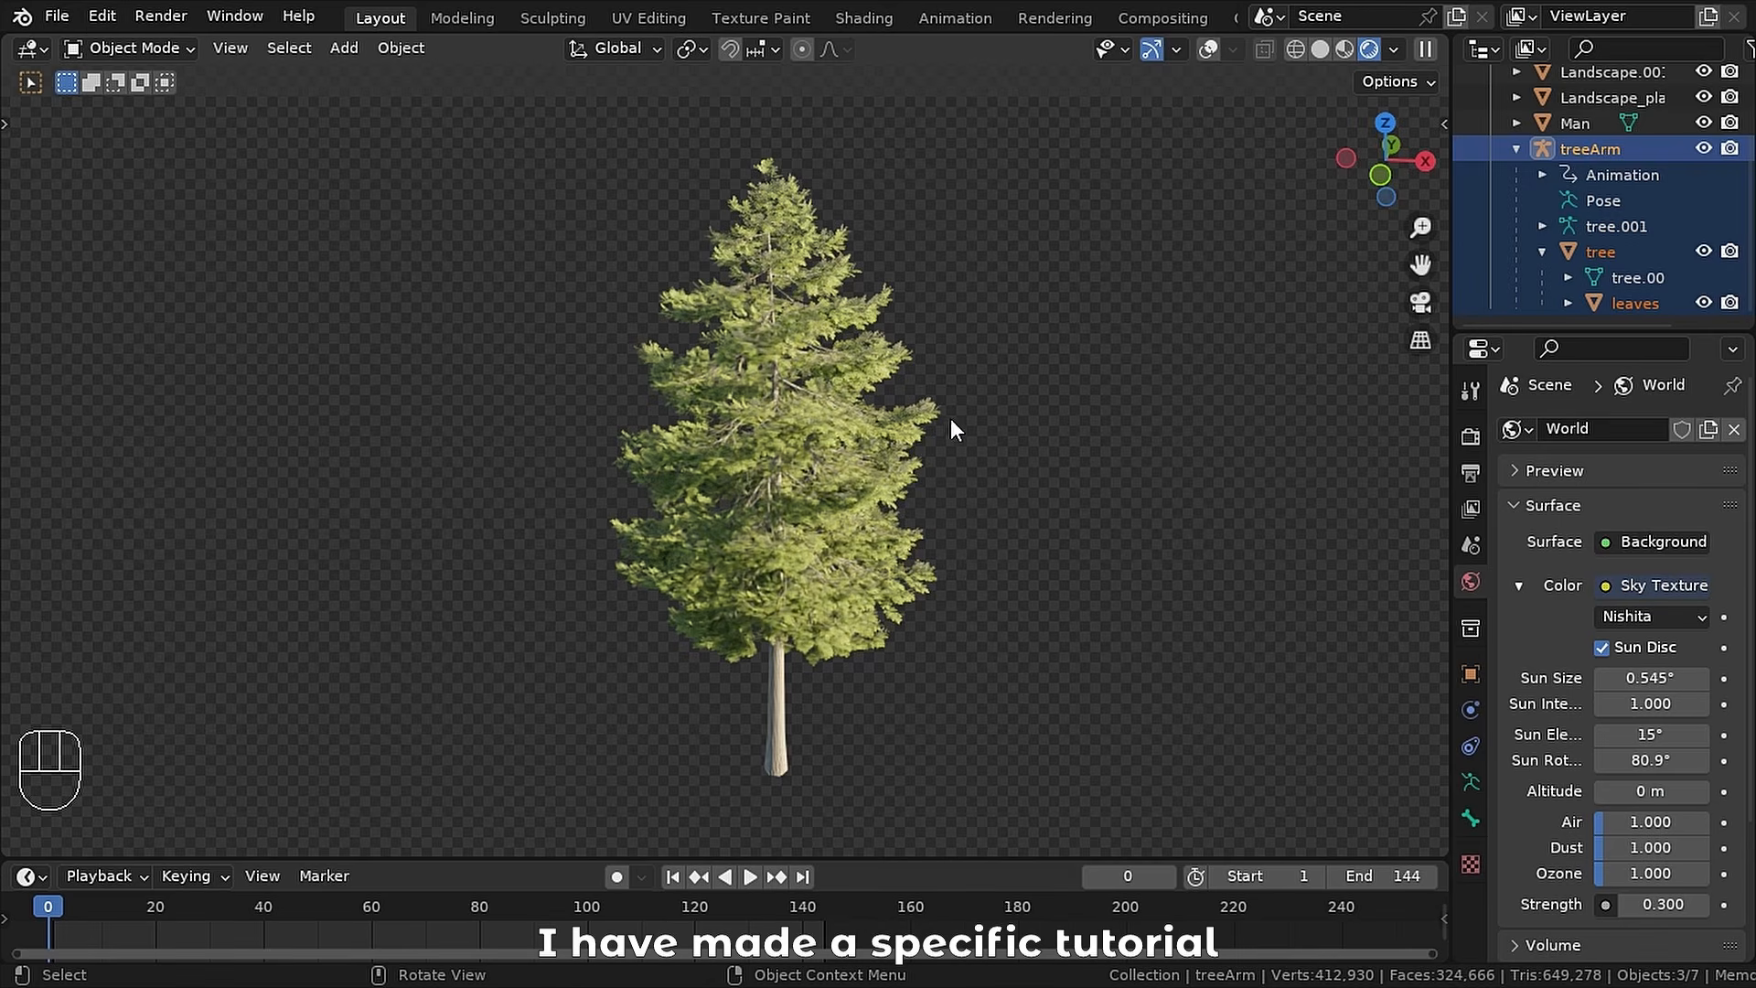
# - Examine the conifer tree model's foliage and trunk up close and from different angles
pyautogui.scroll(-1, 837, 465)
pyautogui.scroll(4, 878, 464)
pyautogui.scroll(-3, 878, 471)
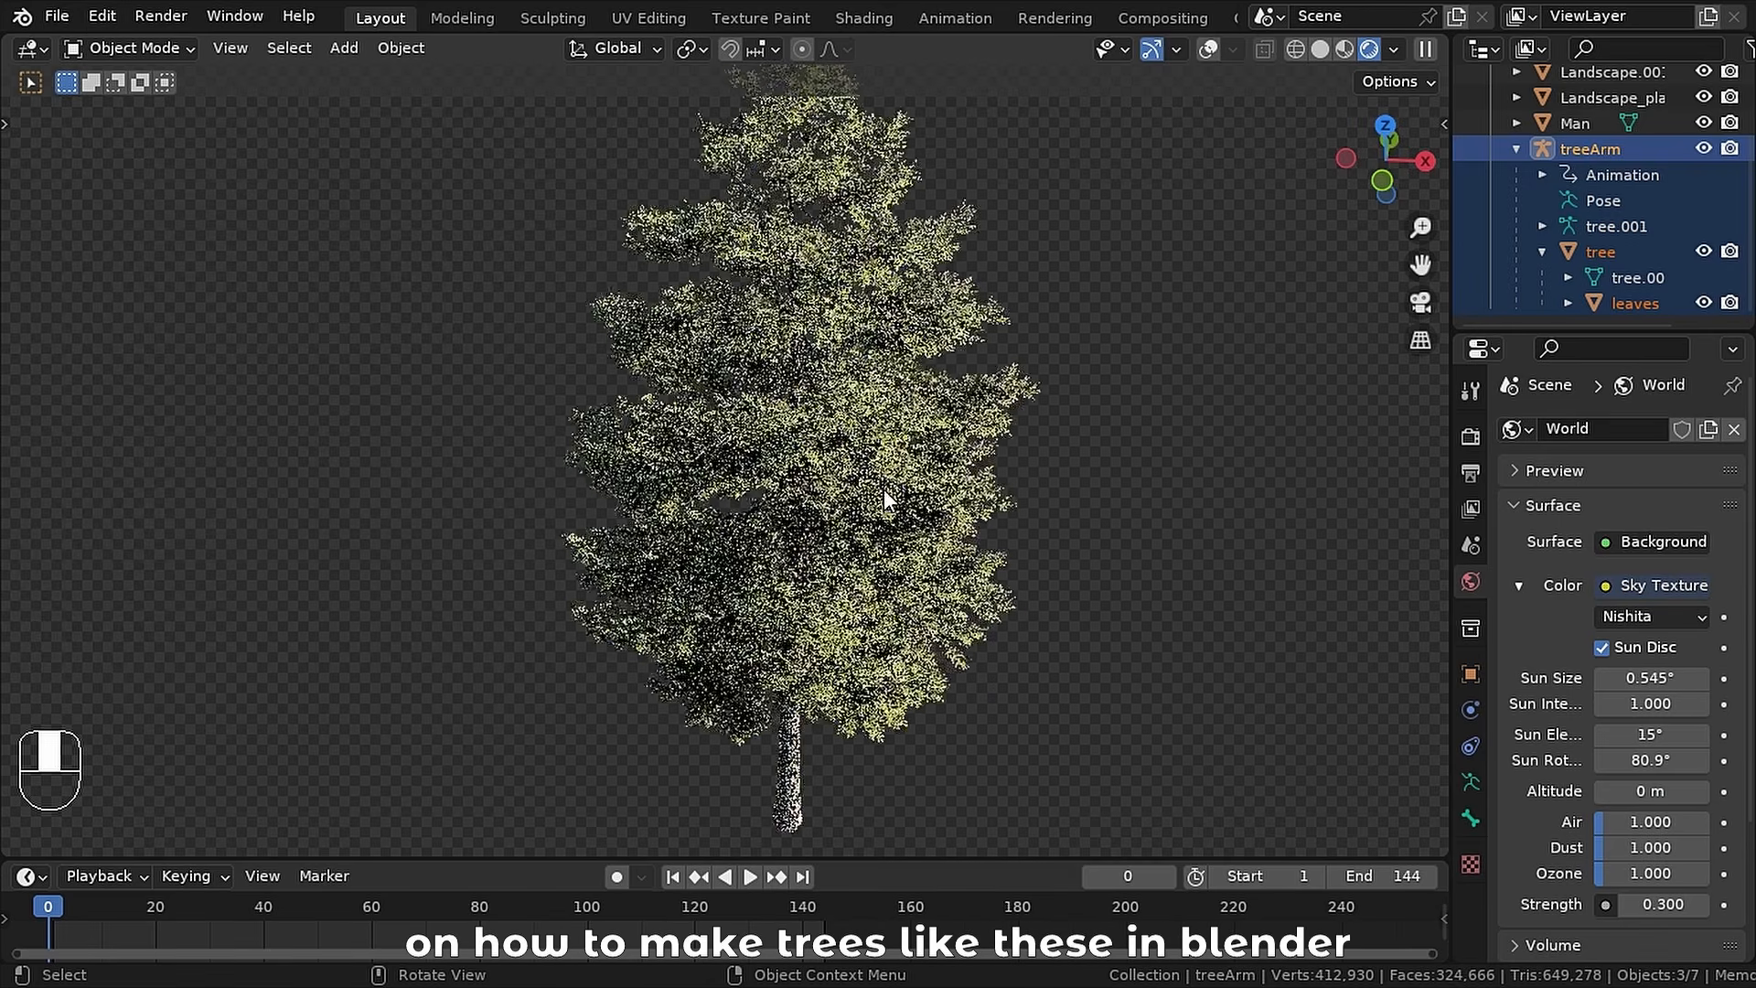
pyautogui.moveTo(816, 496); pyautogui.dragTo(874, 447, button='middle')
pyautogui.keyDown('shift'); pyautogui.moveTo(781, 523); pyautogui.dragTo(784, 481, button='middle'); pyautogui.keyUp('shift')
pyautogui.keyDown('shift'); pyautogui.moveTo(951, 486); pyautogui.dragTo(838, 446, button='middle'); pyautogui.keyUp('shift')
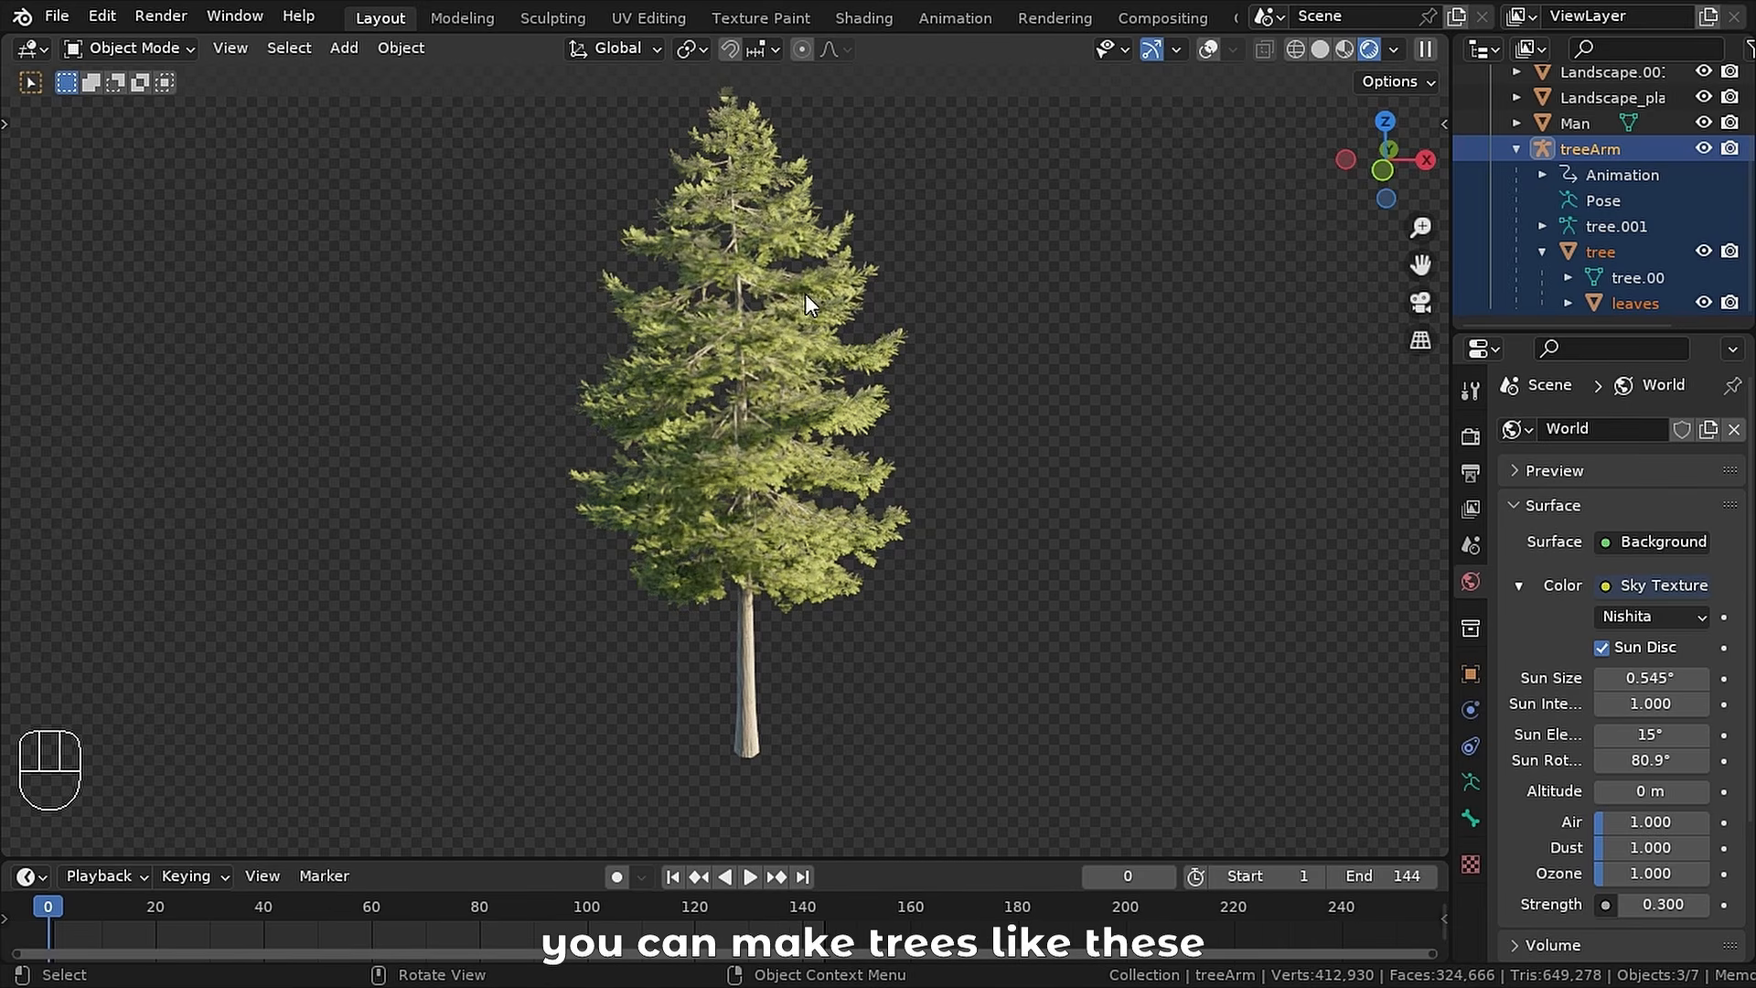
# - Display the viewport in solid shading and put the landscape mesh in Weight Paint mode, viewing the riverbanks from above
pyautogui.click(1317, 46)
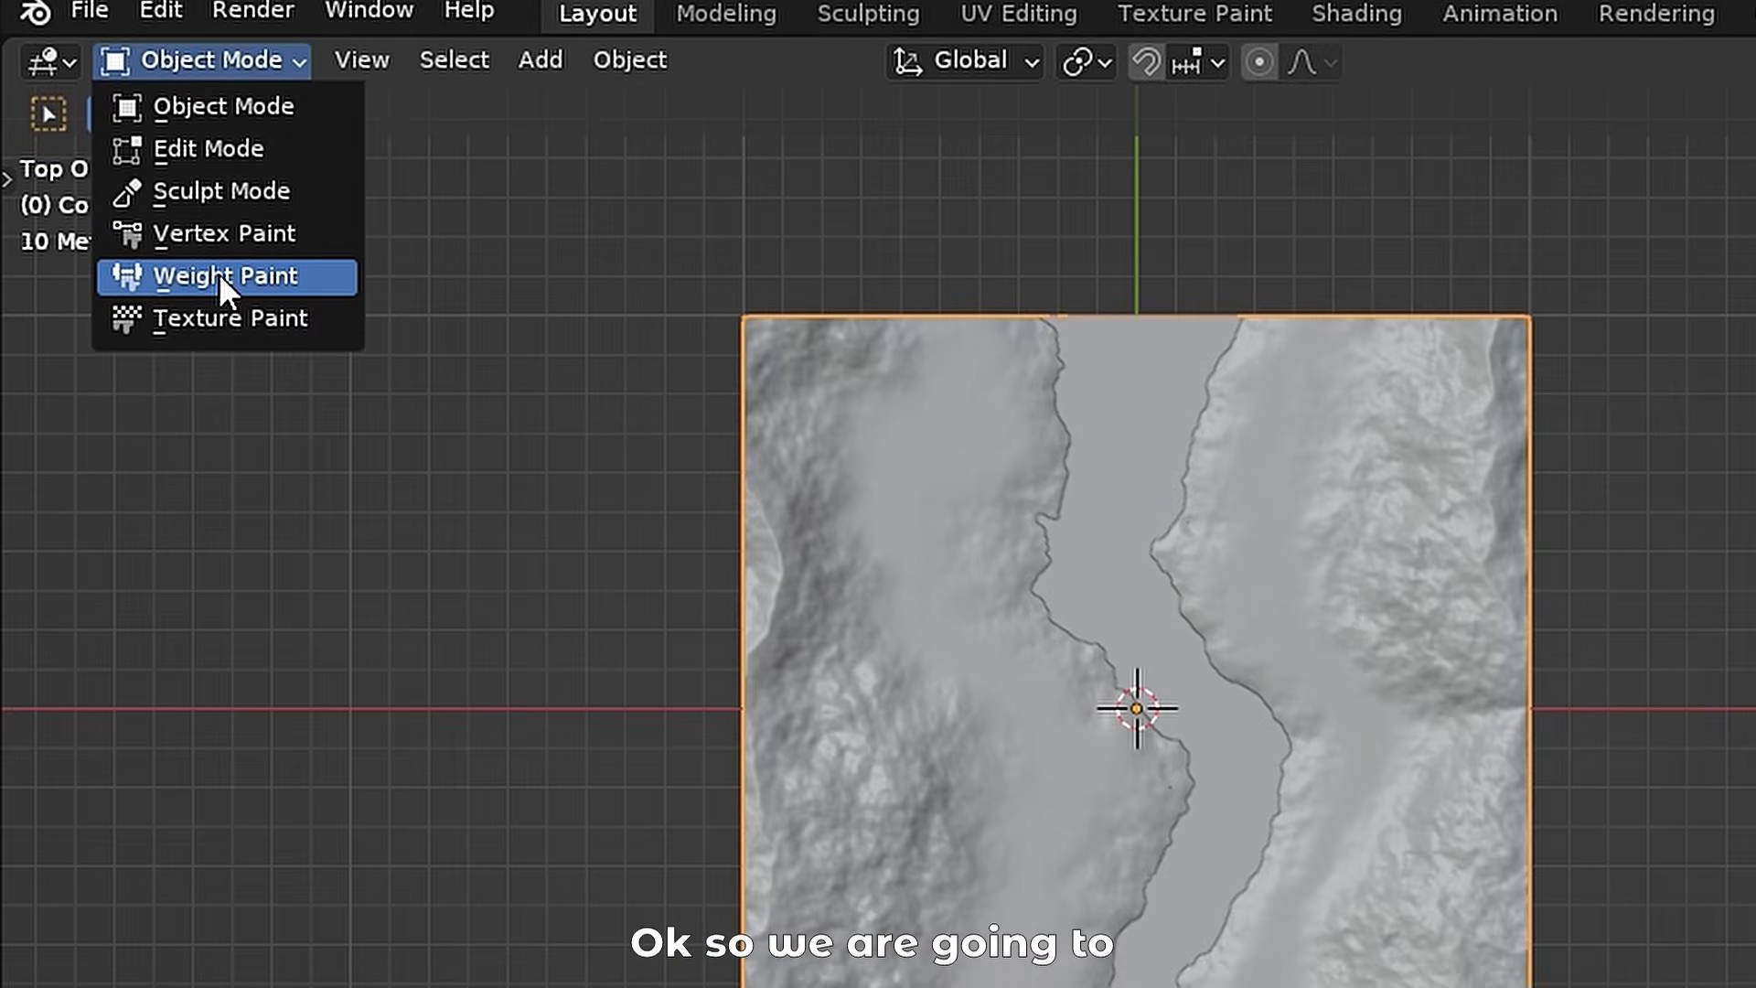
pyautogui.click(223, 273)
pyautogui.scroll(4, 861, 457)
pyautogui.keyDown('shift'); pyautogui.moveTo(884, 455); pyautogui.dragTo(1051, 666, button='middle'); pyautogui.keyUp('shift')
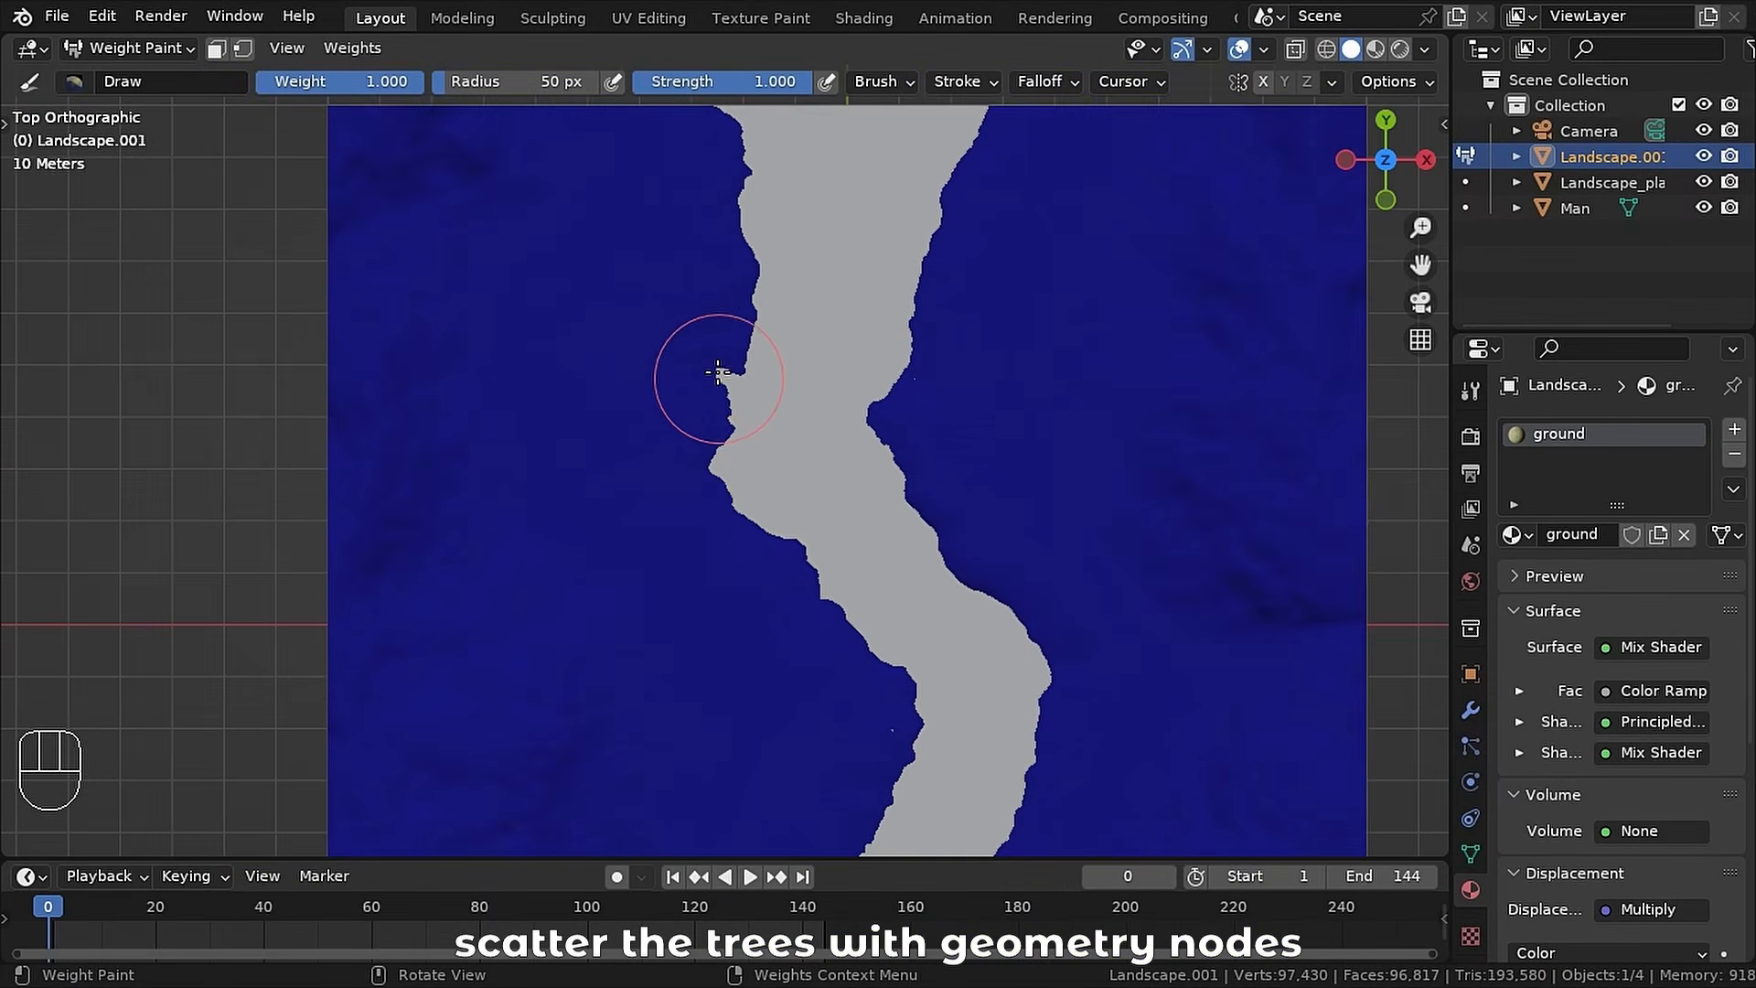
# - Edit the landscape mesh with X-ray enabled and box-select the terrain vertices inside the camera frame
pyautogui.scroll(-3, 992, 506)
pyautogui.press('KP_0')
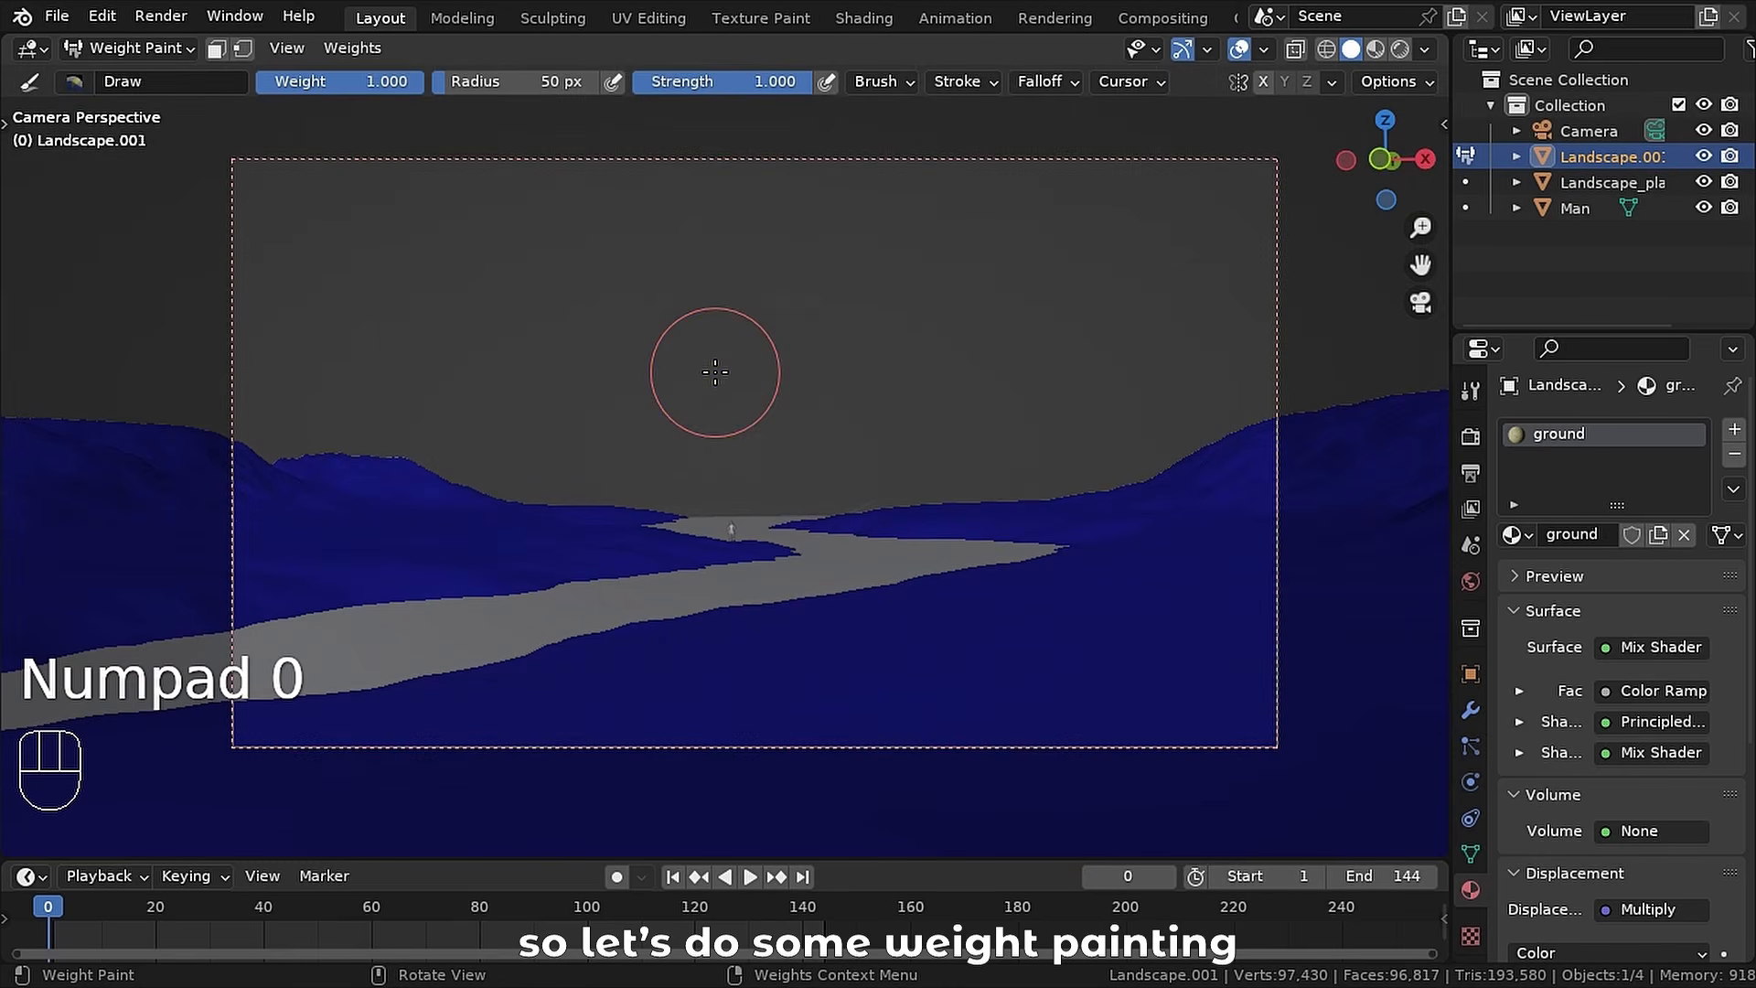
pyautogui.click(128, 48)
pyautogui.click(137, 102)
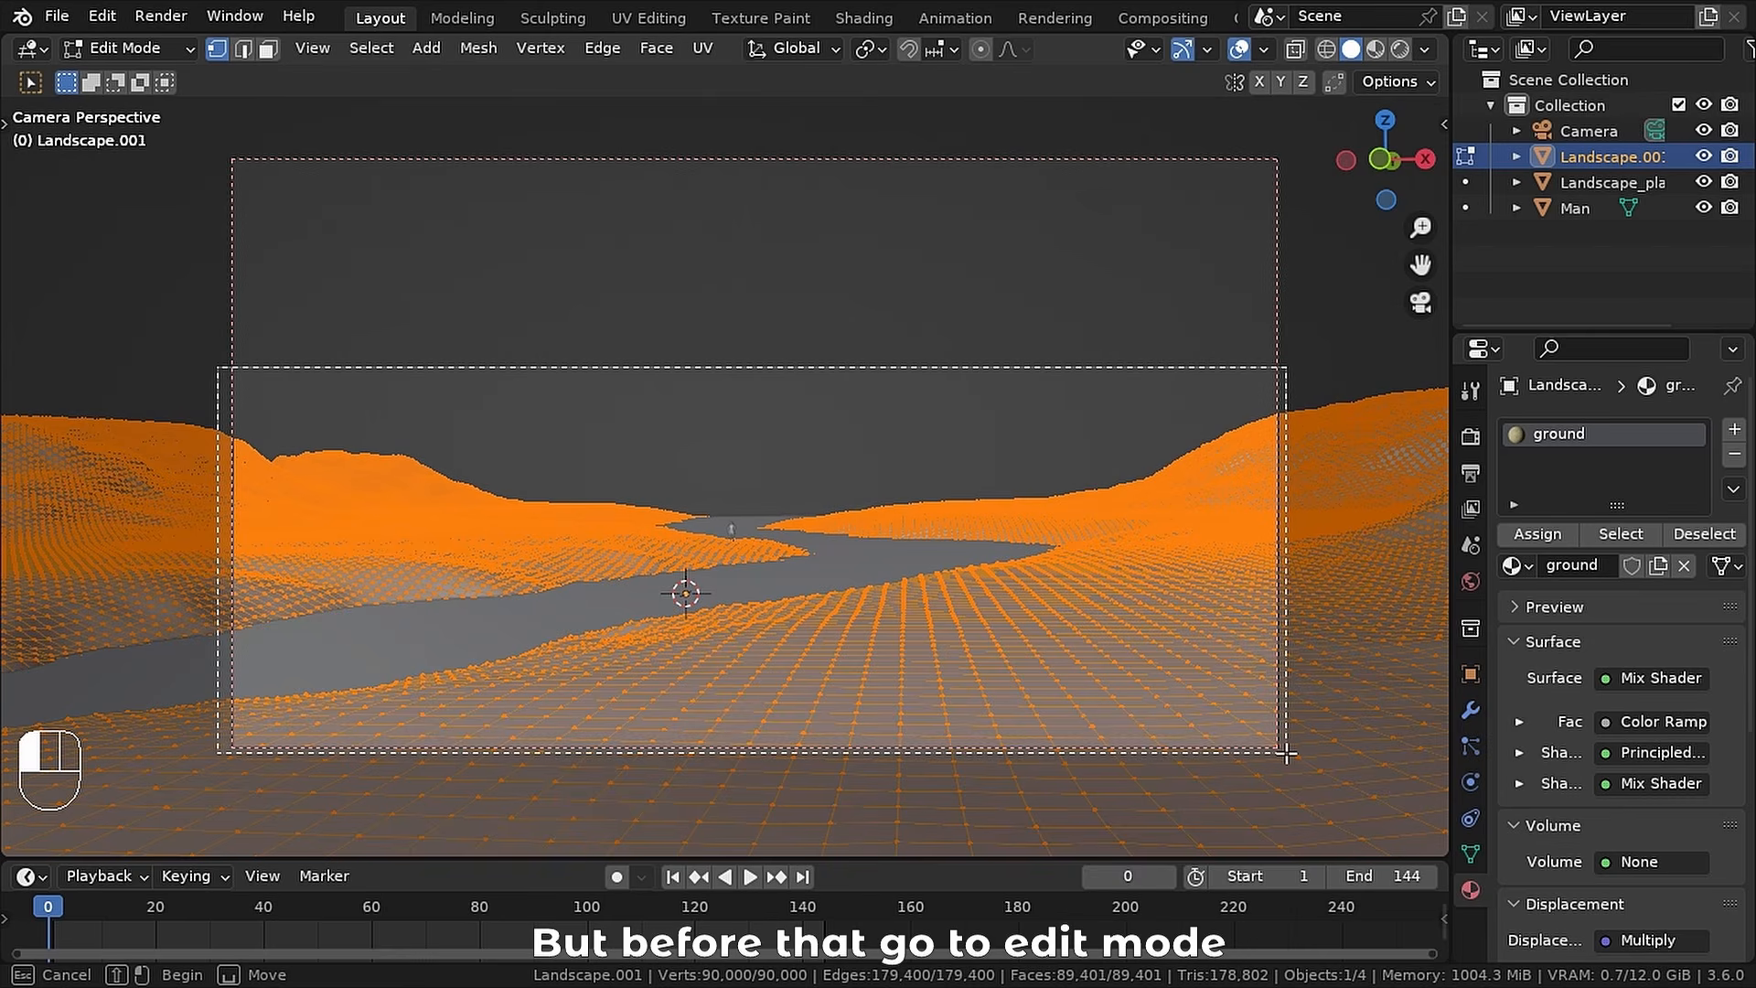
pyautogui.click(1294, 48)
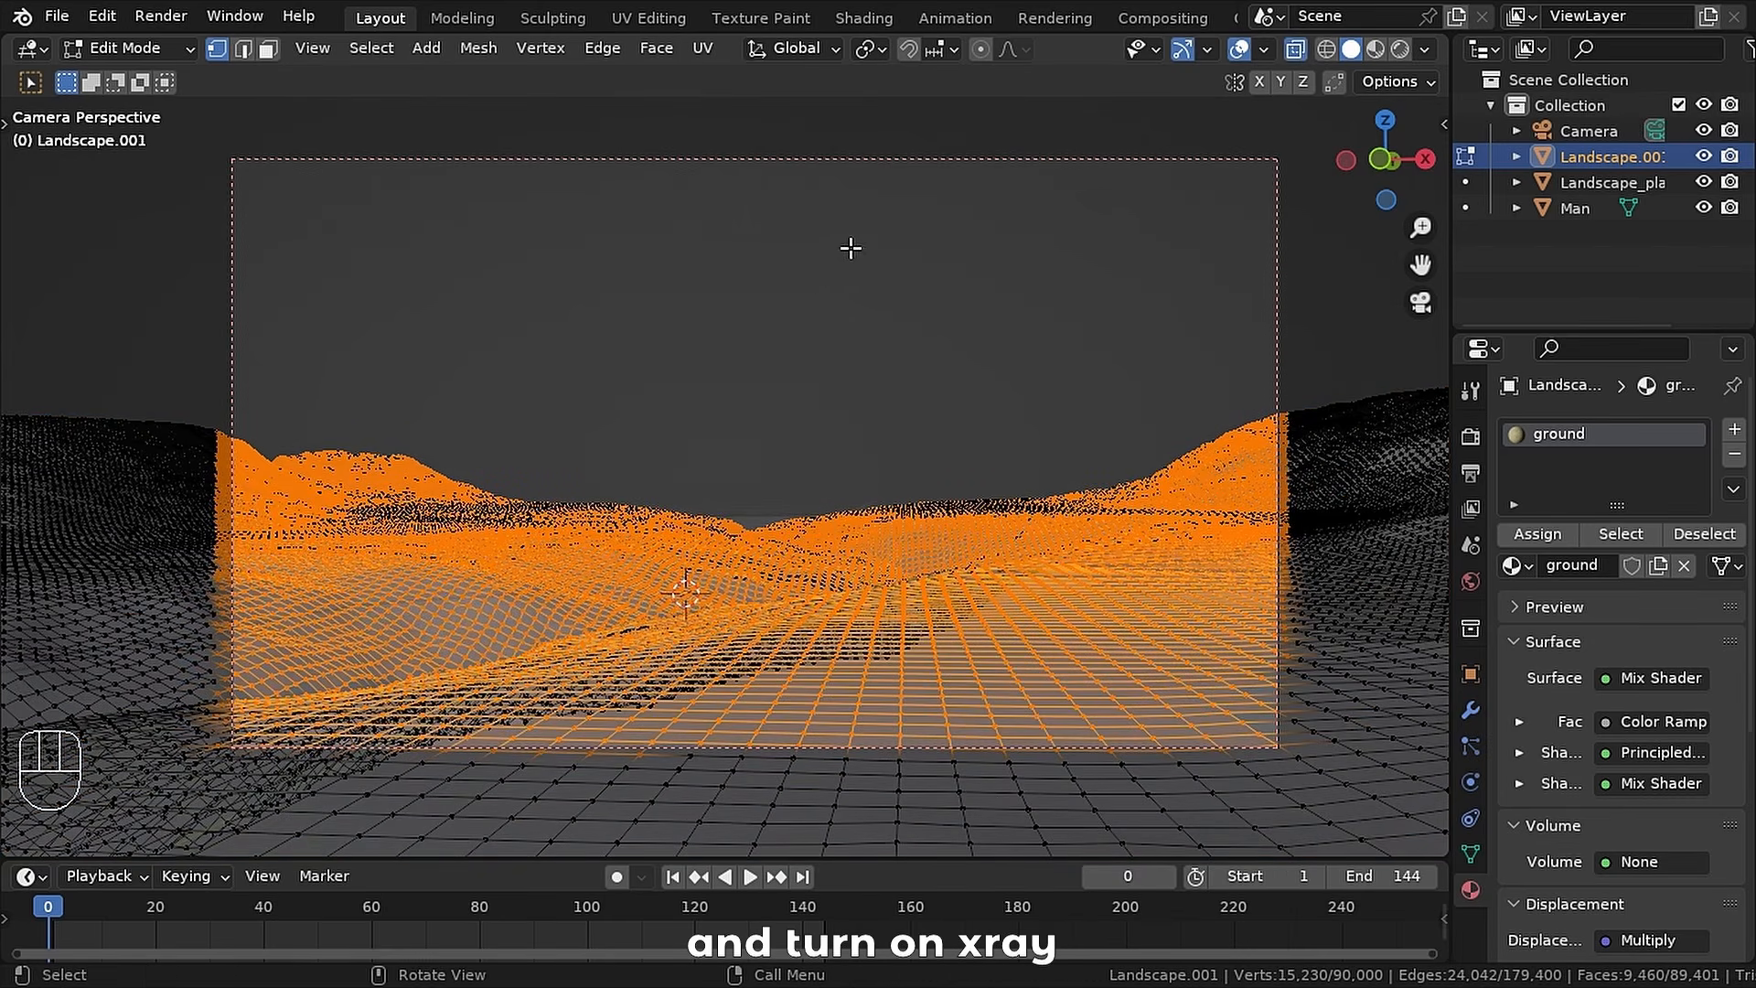
pyautogui.click(243, 384)
pyautogui.moveTo(221, 400); pyautogui.dragTo(1280, 755)
# - Assign the selected vertices to a new vertex group with weight 1.000 and switch the landscape to Weight Paint mode
pyautogui.press('KP_7')
pyautogui.click(1471, 854)
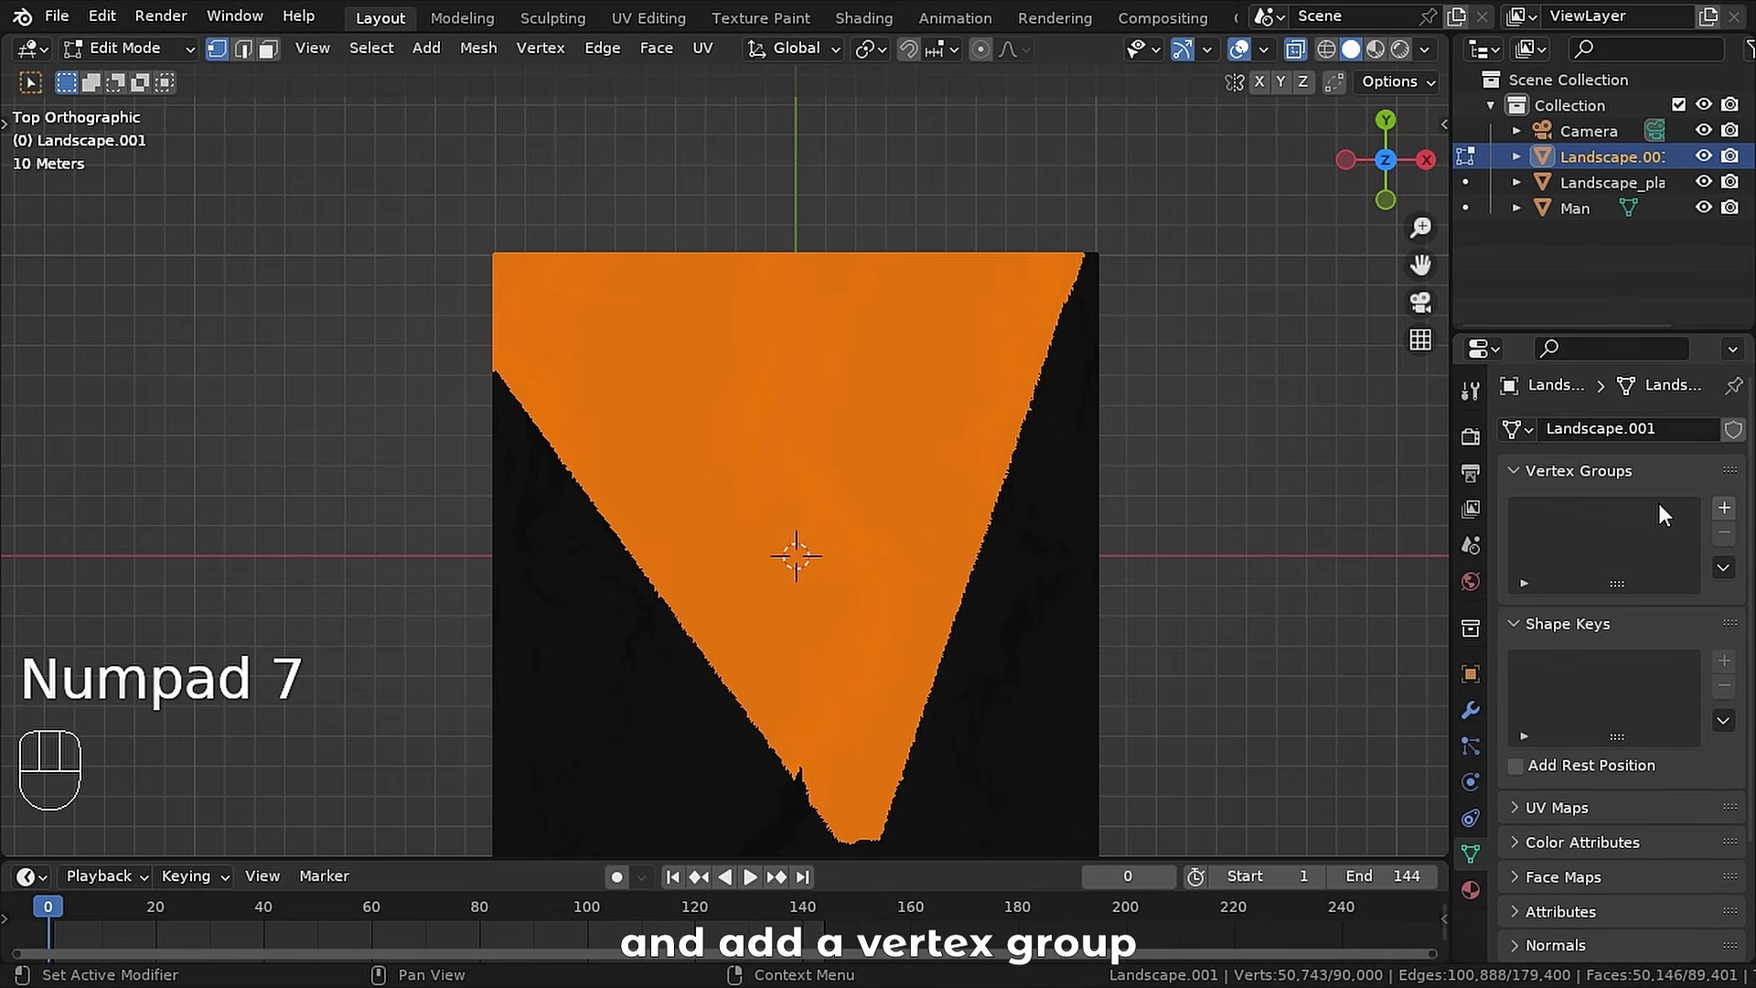
pyautogui.click(1723, 508)
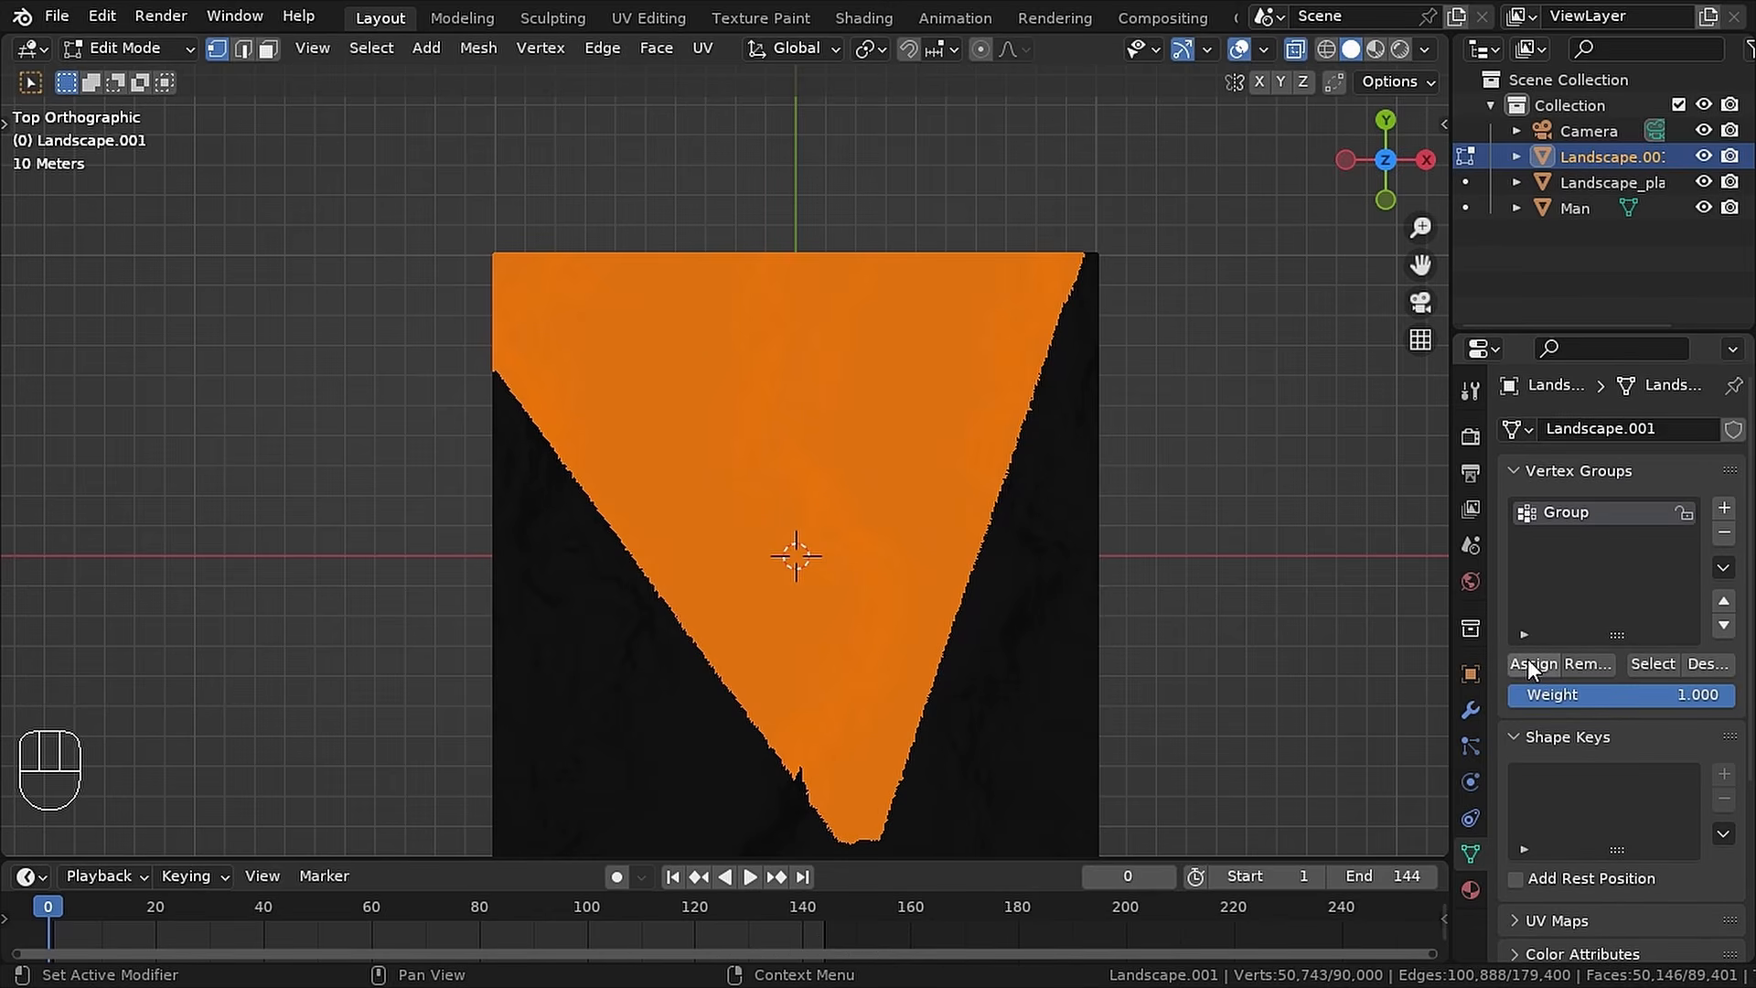
pyautogui.click(128, 48)
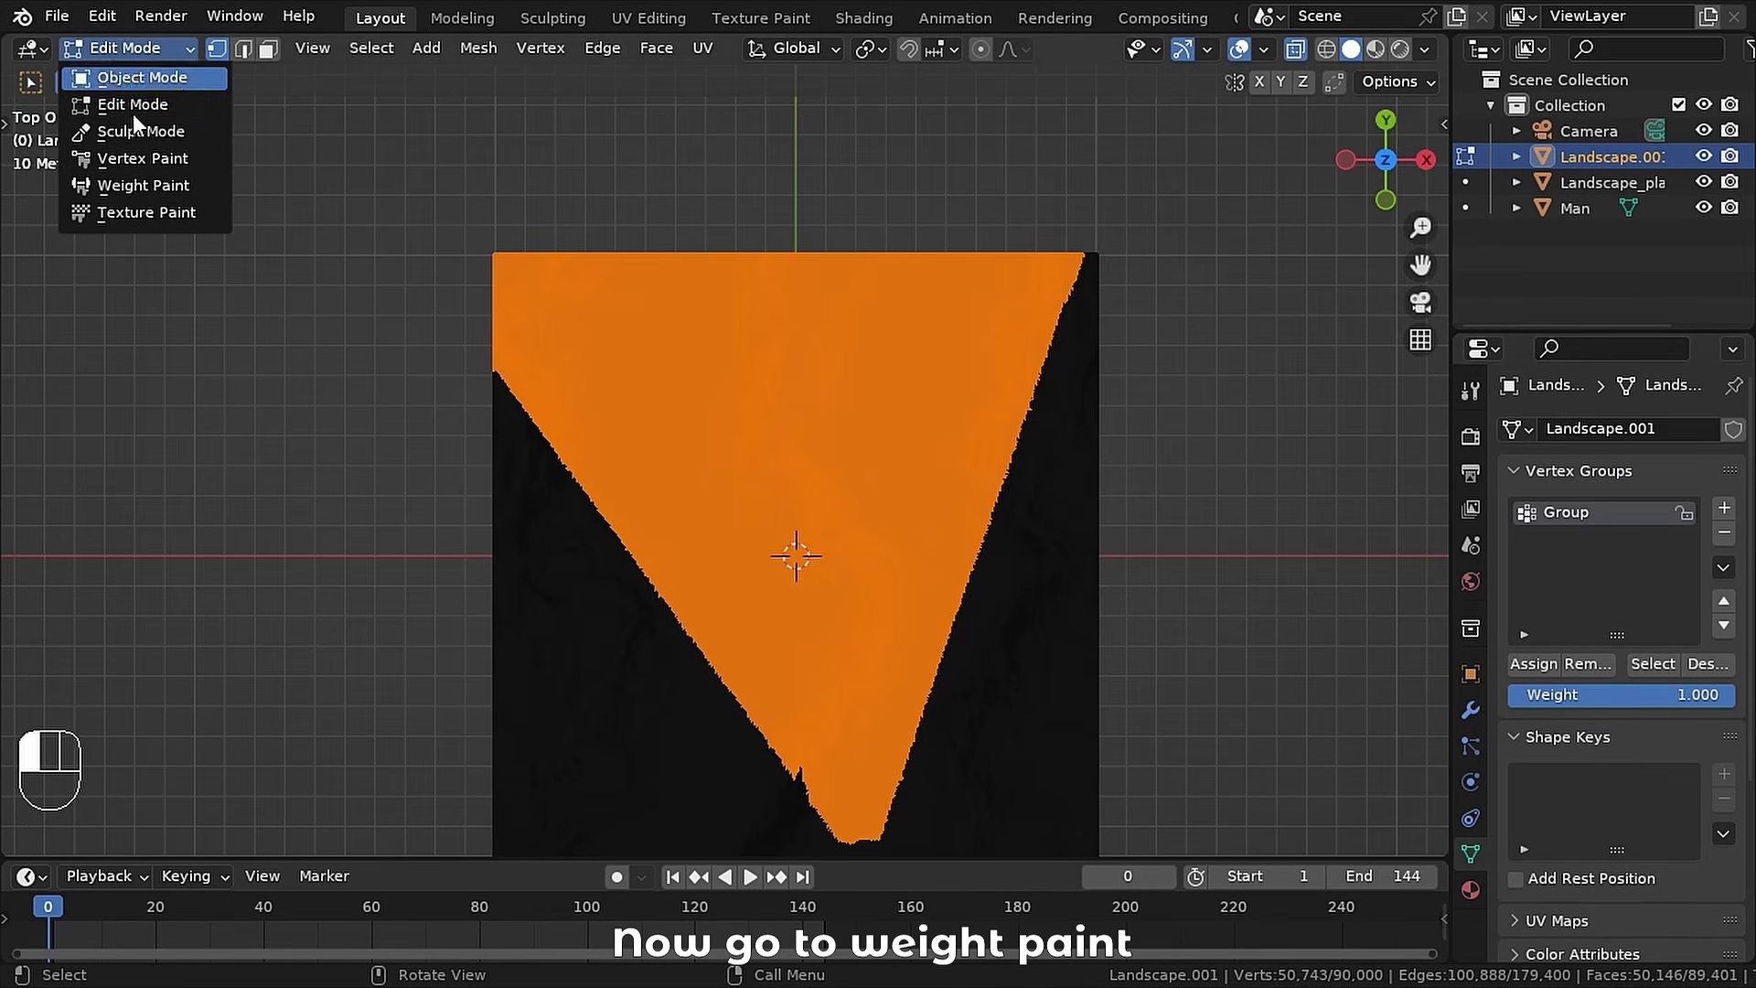
pyautogui.click(161, 187)
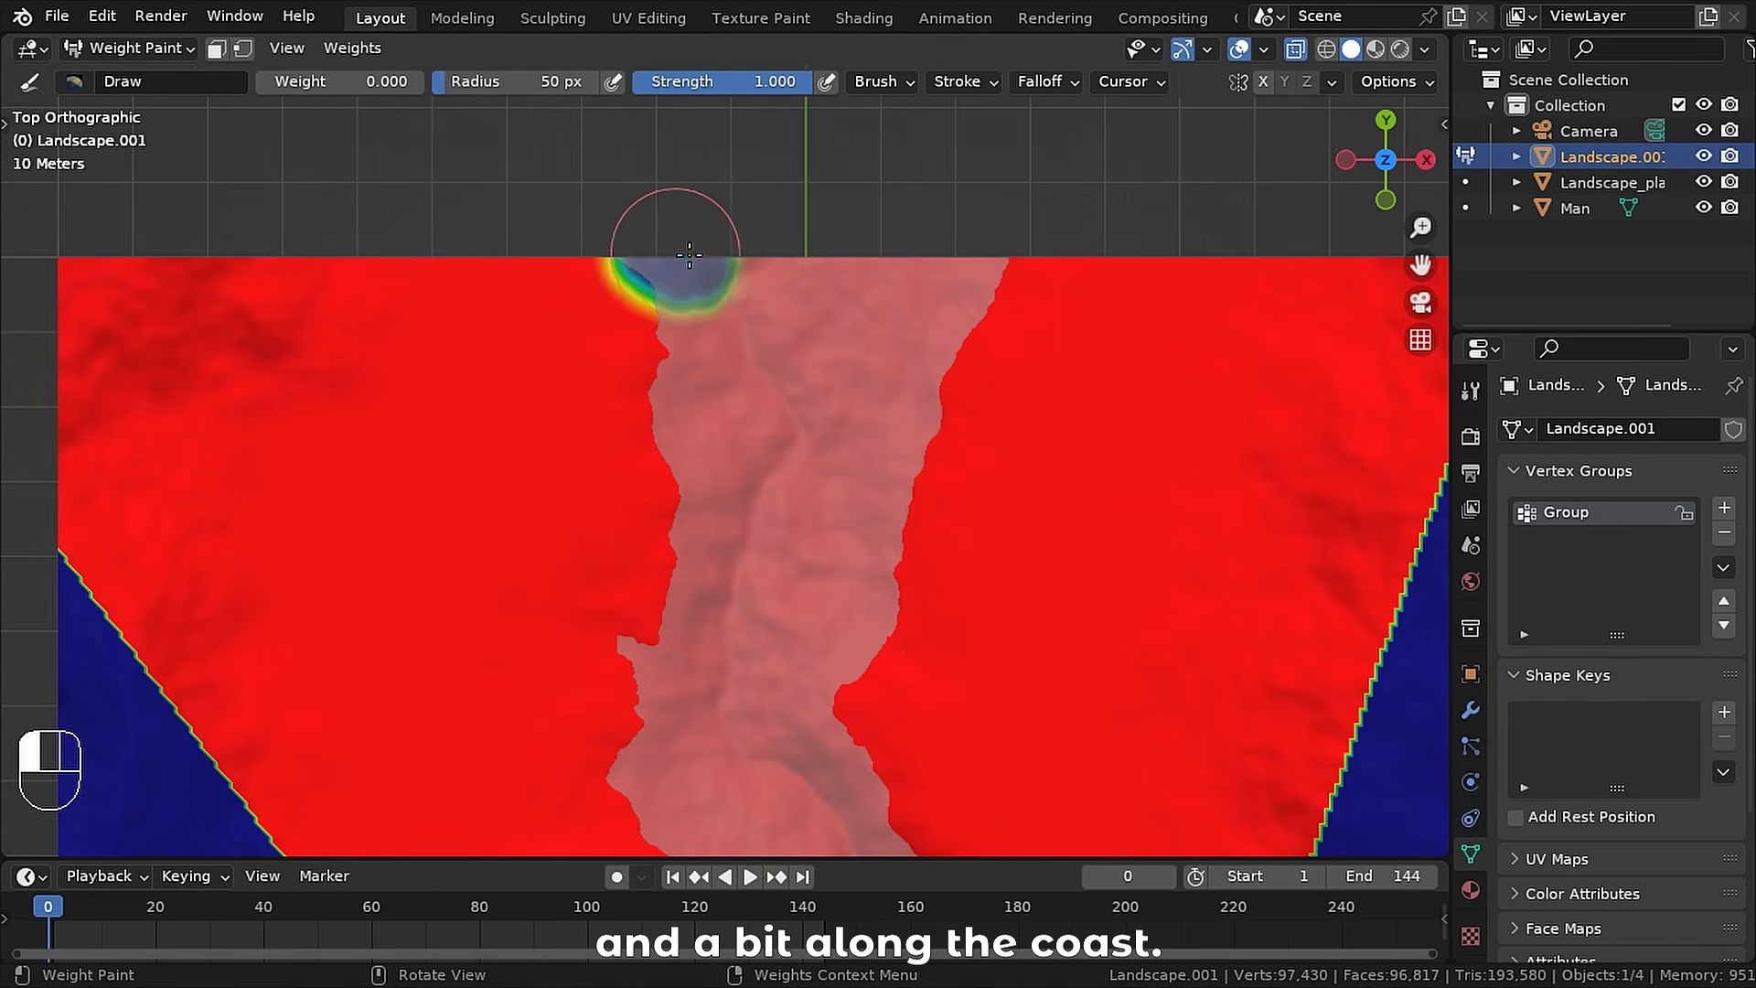
# - Paint weight 0 over the river channel and a bit along both banks with the 50 px Draw brush
pyautogui.moveTo(940, 319)
pyautogui.mouseDown()
pyautogui.moveTo(688, 343)
pyautogui.moveTo(658, 631)
pyautogui.mouseUp()
pyautogui.keyDown('shift'); pyautogui.moveTo(659, 631); pyautogui.dragTo(709, 417, button='middle'); pyautogui.keyUp('shift')
pyautogui.moveTo(709, 416); pyautogui.dragTo(698, 556)
pyautogui.keyDown('shift'); pyautogui.moveTo(698, 557); pyautogui.dragTo(641, 274, button='middle'); pyautogui.keyUp('shift')
pyautogui.moveTo(640, 274); pyautogui.dragTo(893, 714)
pyautogui.keyDown('shift'); pyautogui.moveTo(893, 713); pyautogui.dragTo(905, 297, button='middle'); pyautogui.keyUp('shift')
pyautogui.moveTo(905, 297)
pyautogui.mouseDown()
pyautogui.moveTo(836, 546)
pyautogui.moveTo(850, 661)
pyautogui.mouseUp()
pyautogui.keyDown('shift'); pyautogui.moveTo(859, 457); pyautogui.dragTo(814, 650, button='middle'); pyautogui.keyUp('shift')
pyautogui.moveTo(915, 361)
pyautogui.mouseDown()
pyautogui.moveTo(1031, 341)
pyautogui.moveTo(897, 595)
pyautogui.mouseUp()
pyautogui.keyDown('shift'); pyautogui.moveTo(841, 302); pyautogui.dragTo(852, 649, button='middle'); pyautogui.keyUp('shift')
# - Enlarge the brush radius to 69 px and paint weight 0 along the remaining river stretches
pyautogui.press('f')
pyautogui.click(777, 421)
pyautogui.moveTo(737, 425)
pyautogui.mouseDown()
pyautogui.moveTo(884, 569)
pyautogui.moveTo(759, 361)
pyautogui.mouseUp()
pyautogui.keyDown('shift'); pyautogui.moveTo(759, 360); pyautogui.dragTo(795, 754, button='middle'); pyautogui.keyUp('shift')
pyautogui.moveTo(869, 430)
pyautogui.mouseDown()
pyautogui.moveTo(819, 682)
pyautogui.moveTo(813, 539)
pyautogui.mouseUp()
pyautogui.keyDown('shift'); pyautogui.moveTo(823, 640); pyautogui.dragTo(799, 307, button='middle'); pyautogui.keyUp('shift')
pyautogui.moveTo(805, 411); pyautogui.dragTo(903, 614)
# - Paint weight 0 over the far-off outer strip of terrain beside the river's left bank
pyautogui.scroll(-1, 823, 512)
pyautogui.keyDown('shift'); pyautogui.moveTo(640, 366); pyautogui.dragTo(798, 541, button='middle'); pyautogui.keyUp('shift')
pyautogui.moveTo(415, 193)
pyautogui.mouseDown()
pyautogui.moveTo(462, 302)
pyautogui.moveTo(412, 608)
pyautogui.moveTo(424, 196)
pyautogui.moveTo(419, 308)
pyautogui.mouseUp()
pyautogui.moveTo(398, 524)
pyautogui.mouseDown()
pyautogui.moveTo(360, 470)
pyautogui.moveTo(305, 294)
pyautogui.moveTo(322, 186)
pyautogui.mouseUp()
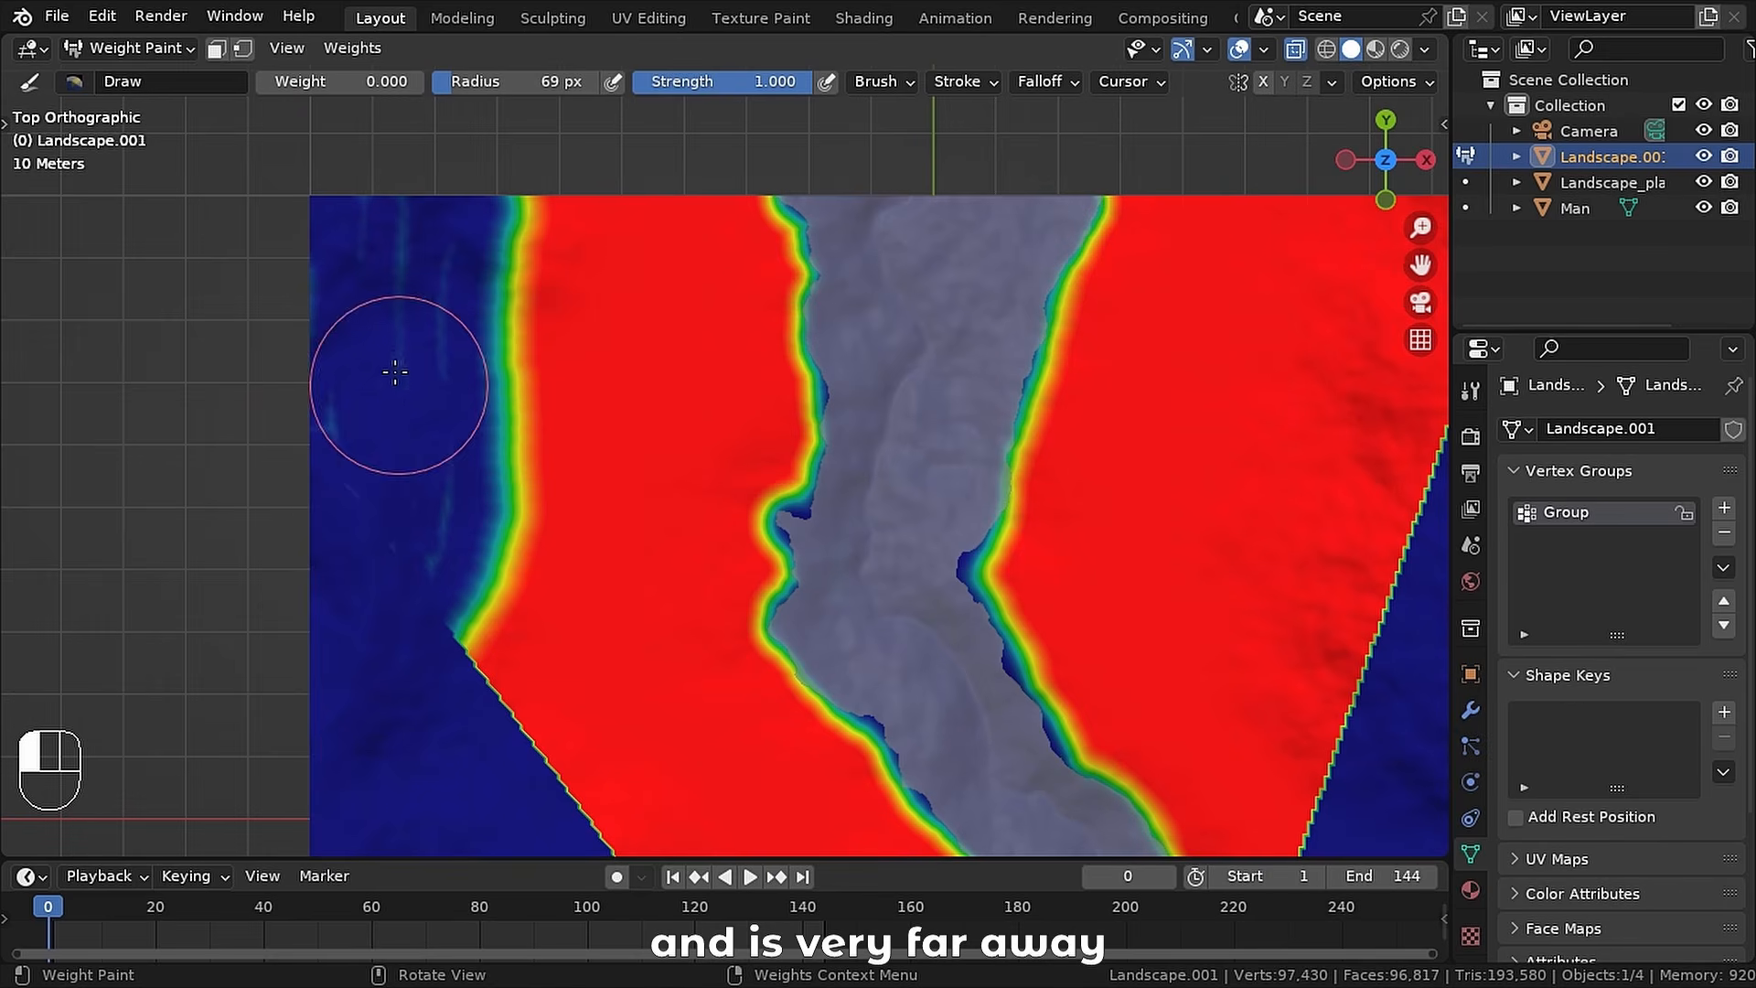
# - Check the painted weights through the camera and paint weight 0 on the distant hillside right of the river
pyautogui.scroll(-4, 357, 510)
pyautogui.press('KP_0')
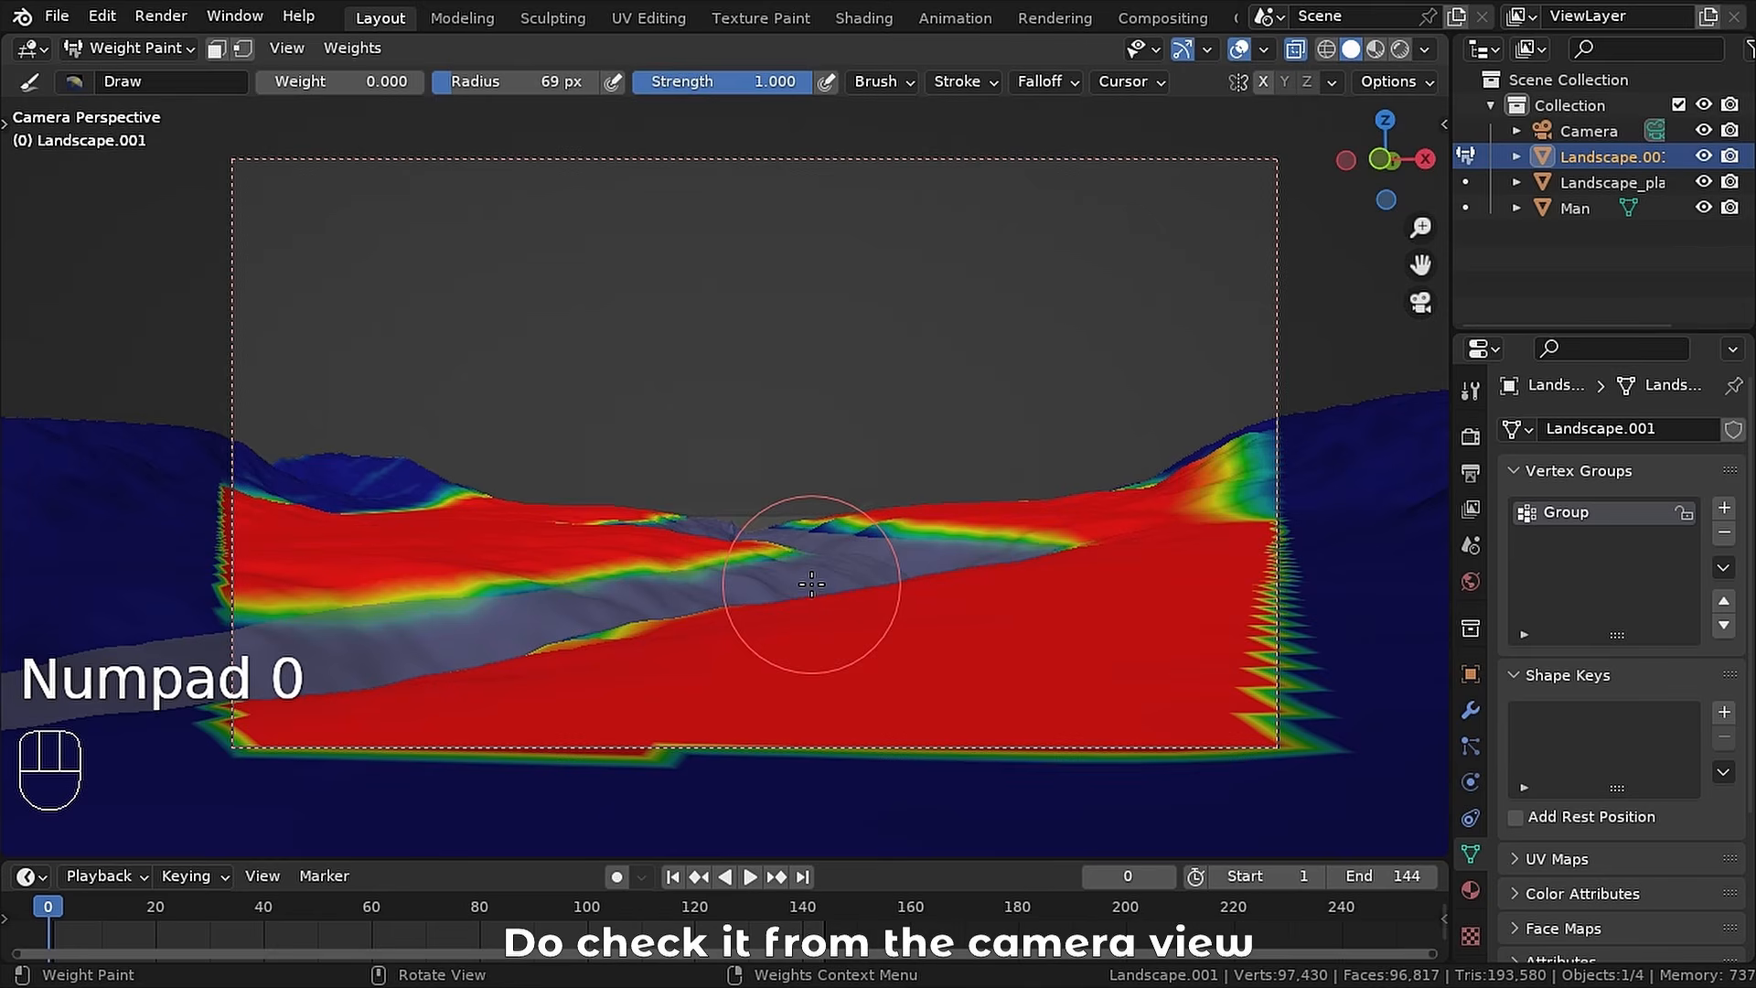
pyautogui.scroll(4, 811, 583)
pyautogui.keyDown('shift'); pyautogui.moveTo(1259, 470); pyautogui.dragTo(562, 417, button='middle'); pyautogui.keyUp('shift')
pyautogui.moveTo(1061, 518)
pyautogui.mouseDown()
pyautogui.moveTo(1157, 348)
pyautogui.moveTo(1164, 494)
pyautogui.moveTo(1007, 380)
pyautogui.moveTo(860, 459)
pyautogui.mouseUp()
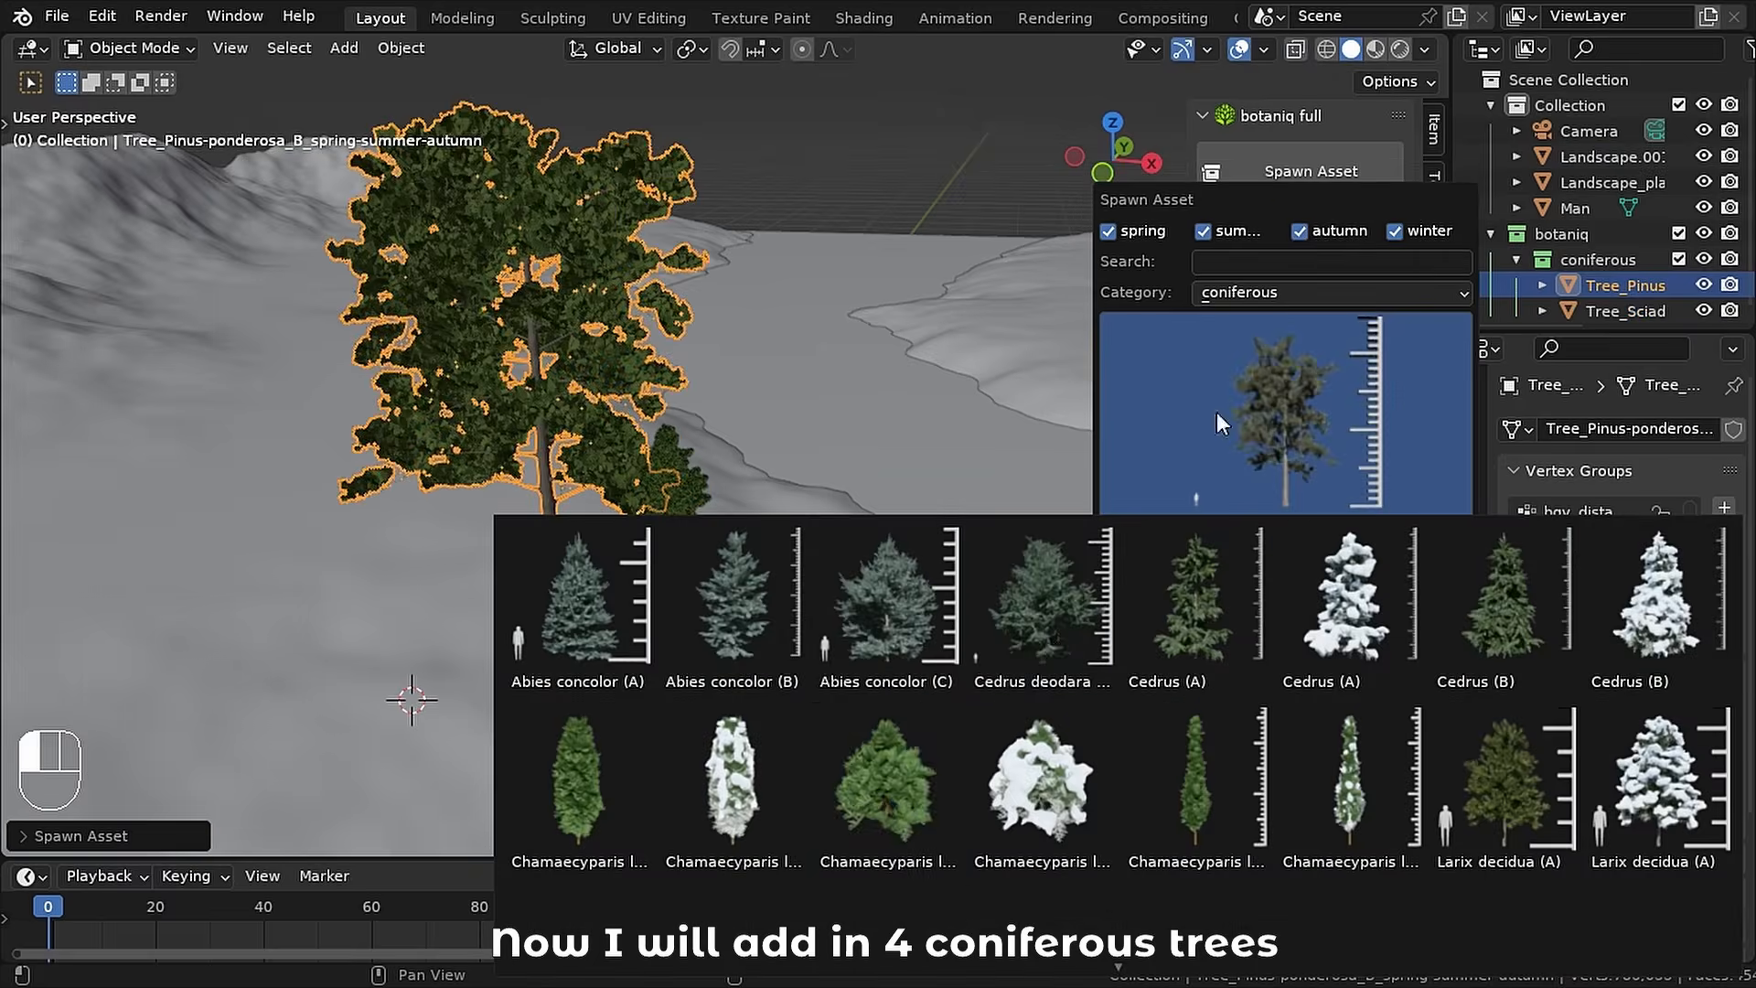
# - Exclude the coniferous tree collection from the view layer and save the file
pyautogui.scroll(-5, 1050, 639)
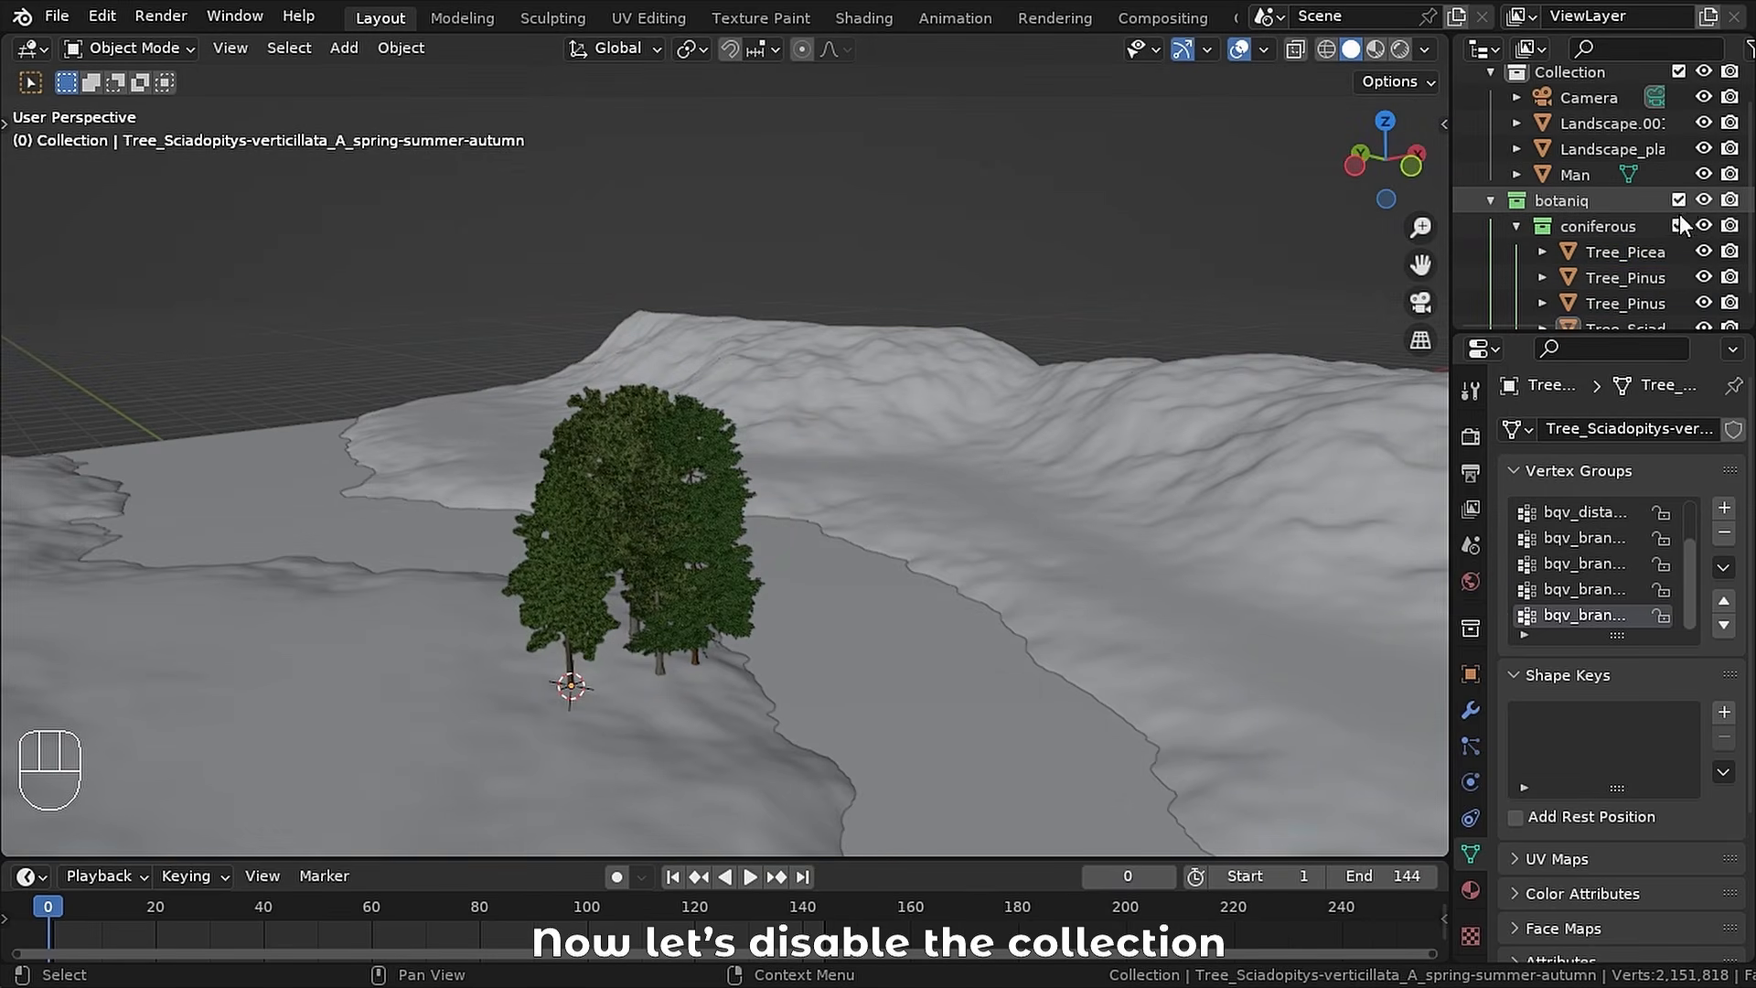
pyautogui.click(1679, 225)
pyautogui.hotkey('ctrl', 's')
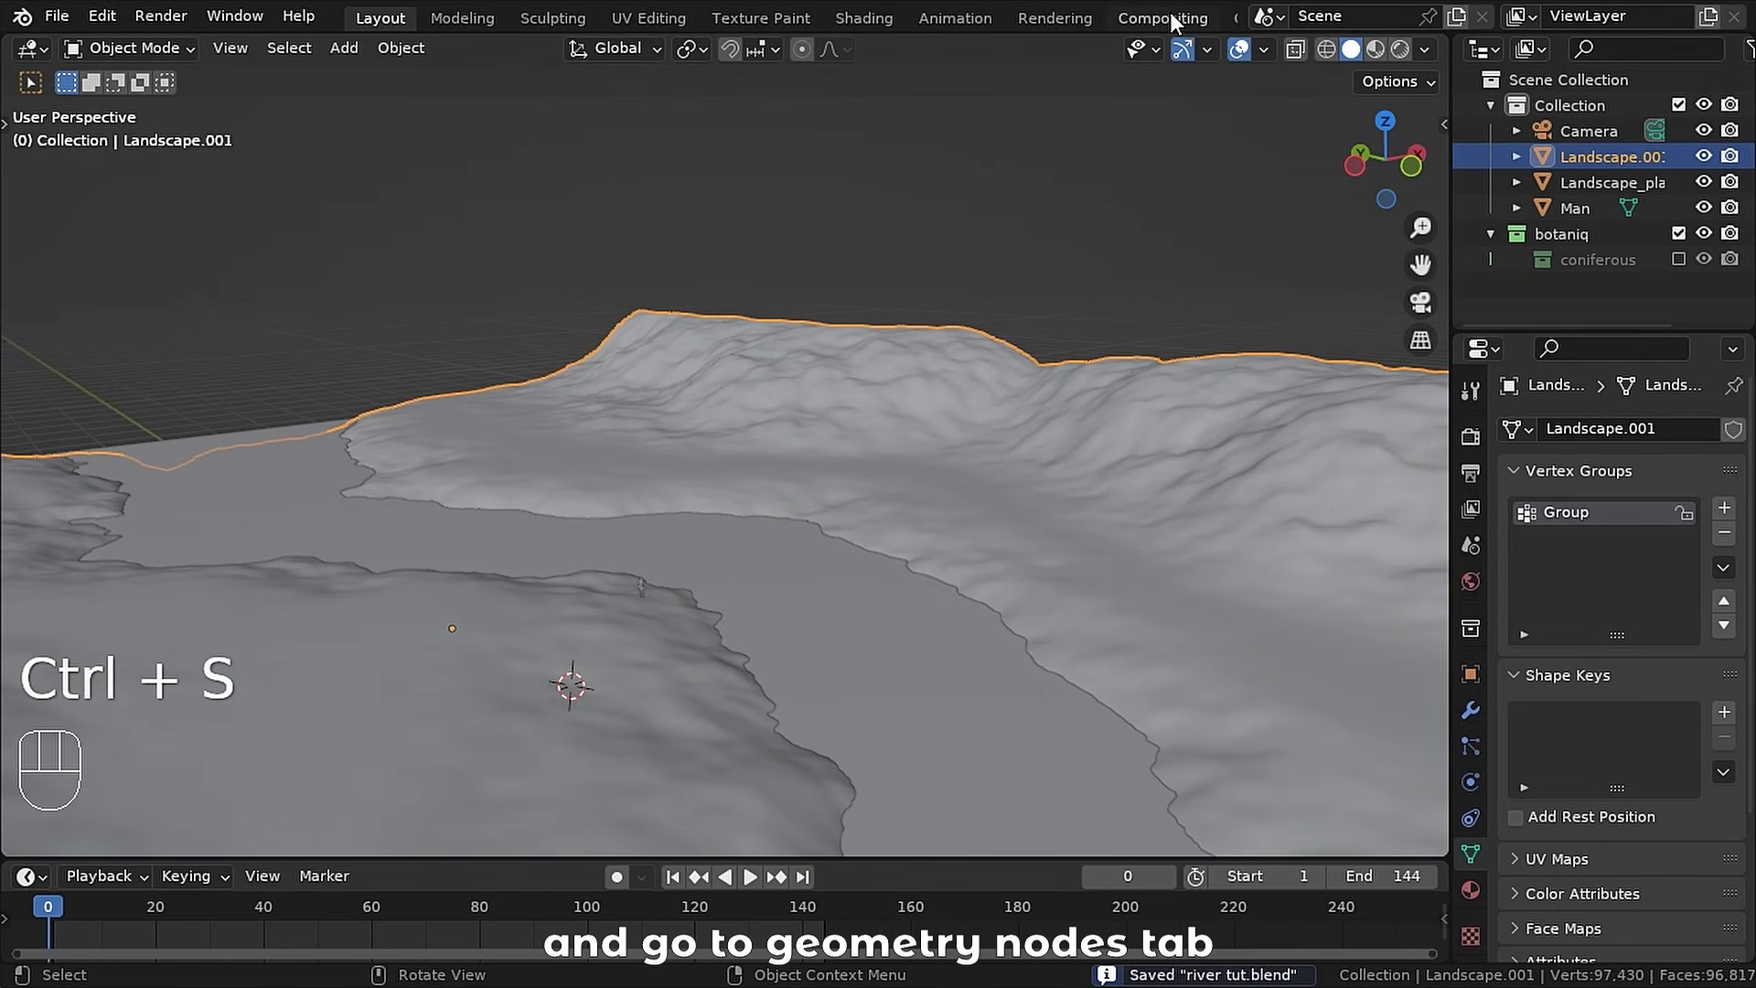
# - Switch to the Geometry Nodes workspace and create a new geometry node group on the landscape
pyautogui.scroll(-3, 1174, 19)
pyautogui.click(1183, 18)
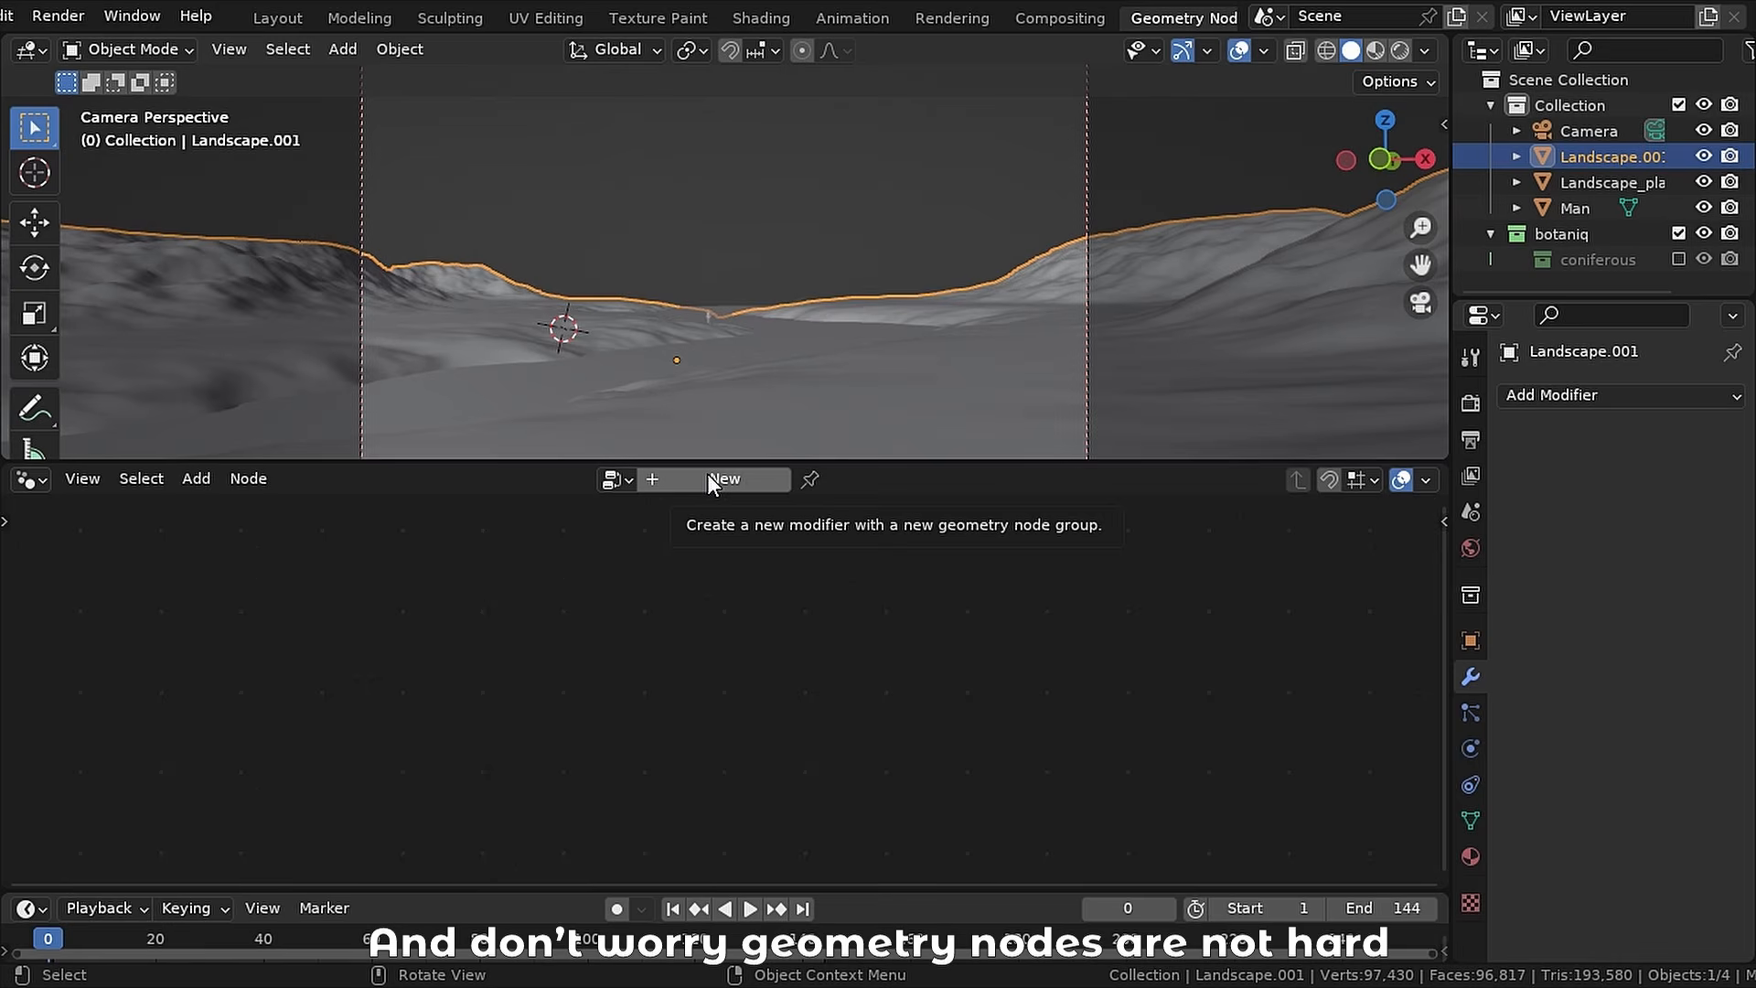
pyautogui.click(706, 475)
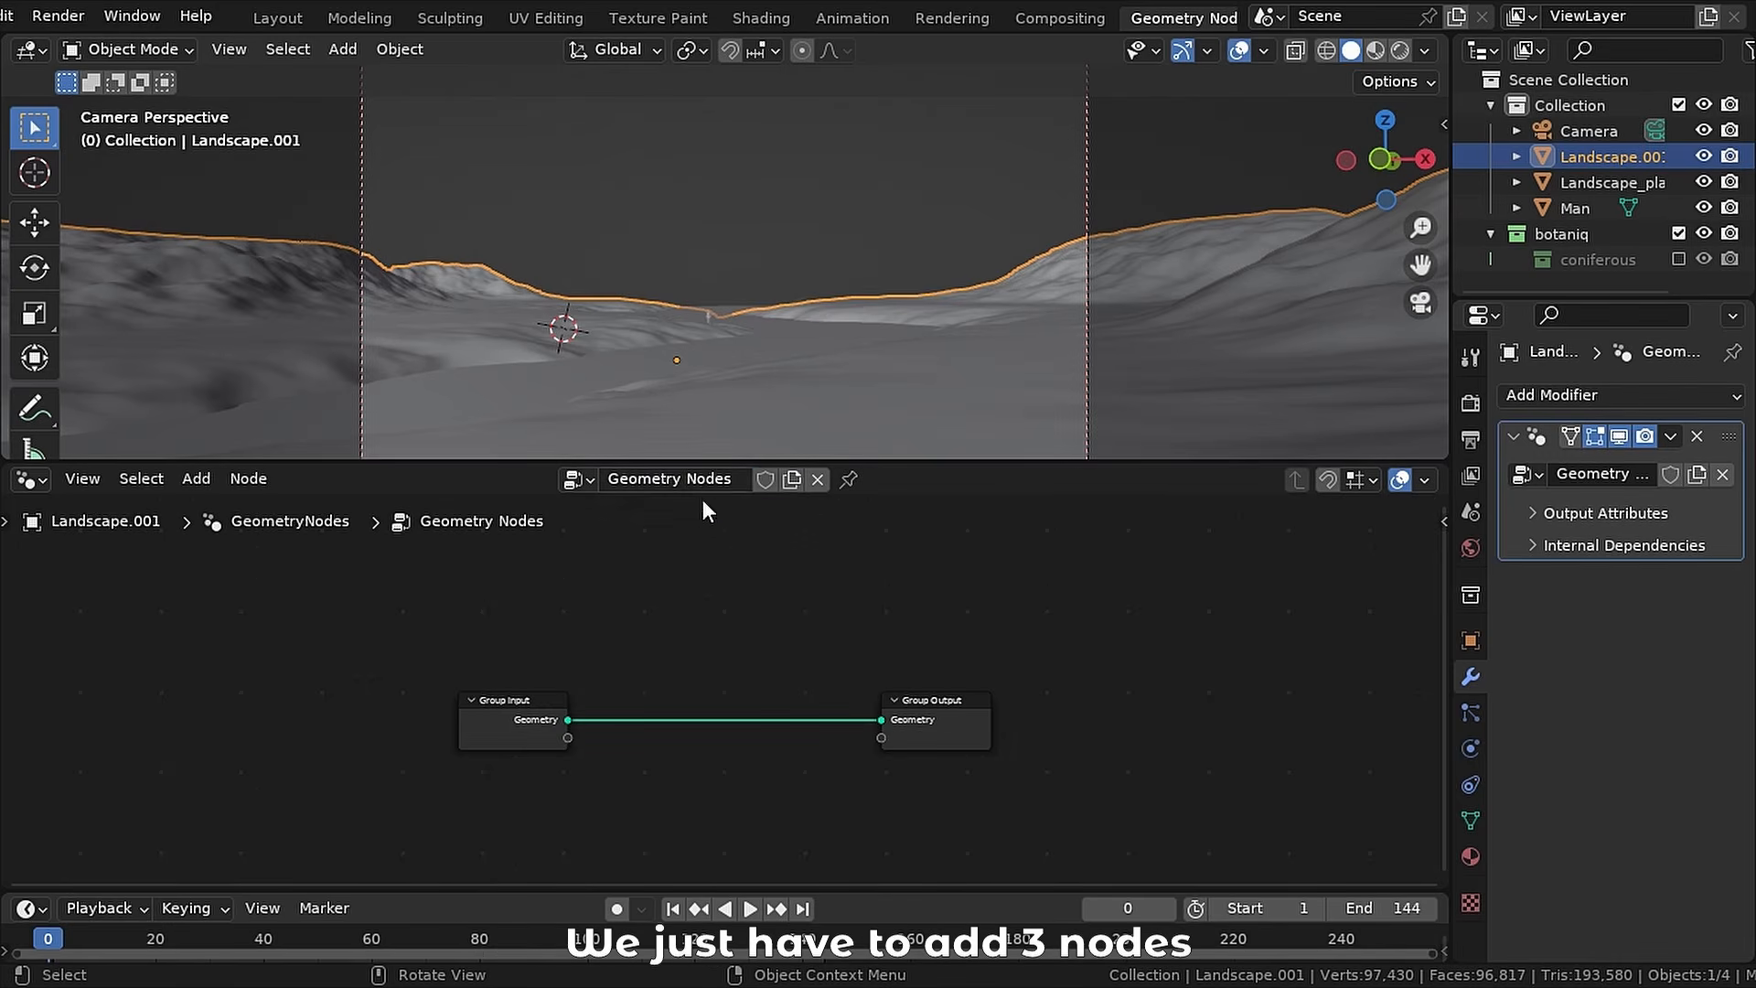
# - Insert a Distribute Points on Faces node between Group Input and Group Output
pyautogui.hotkey('shift', 'a')
pyautogui.write('dis')
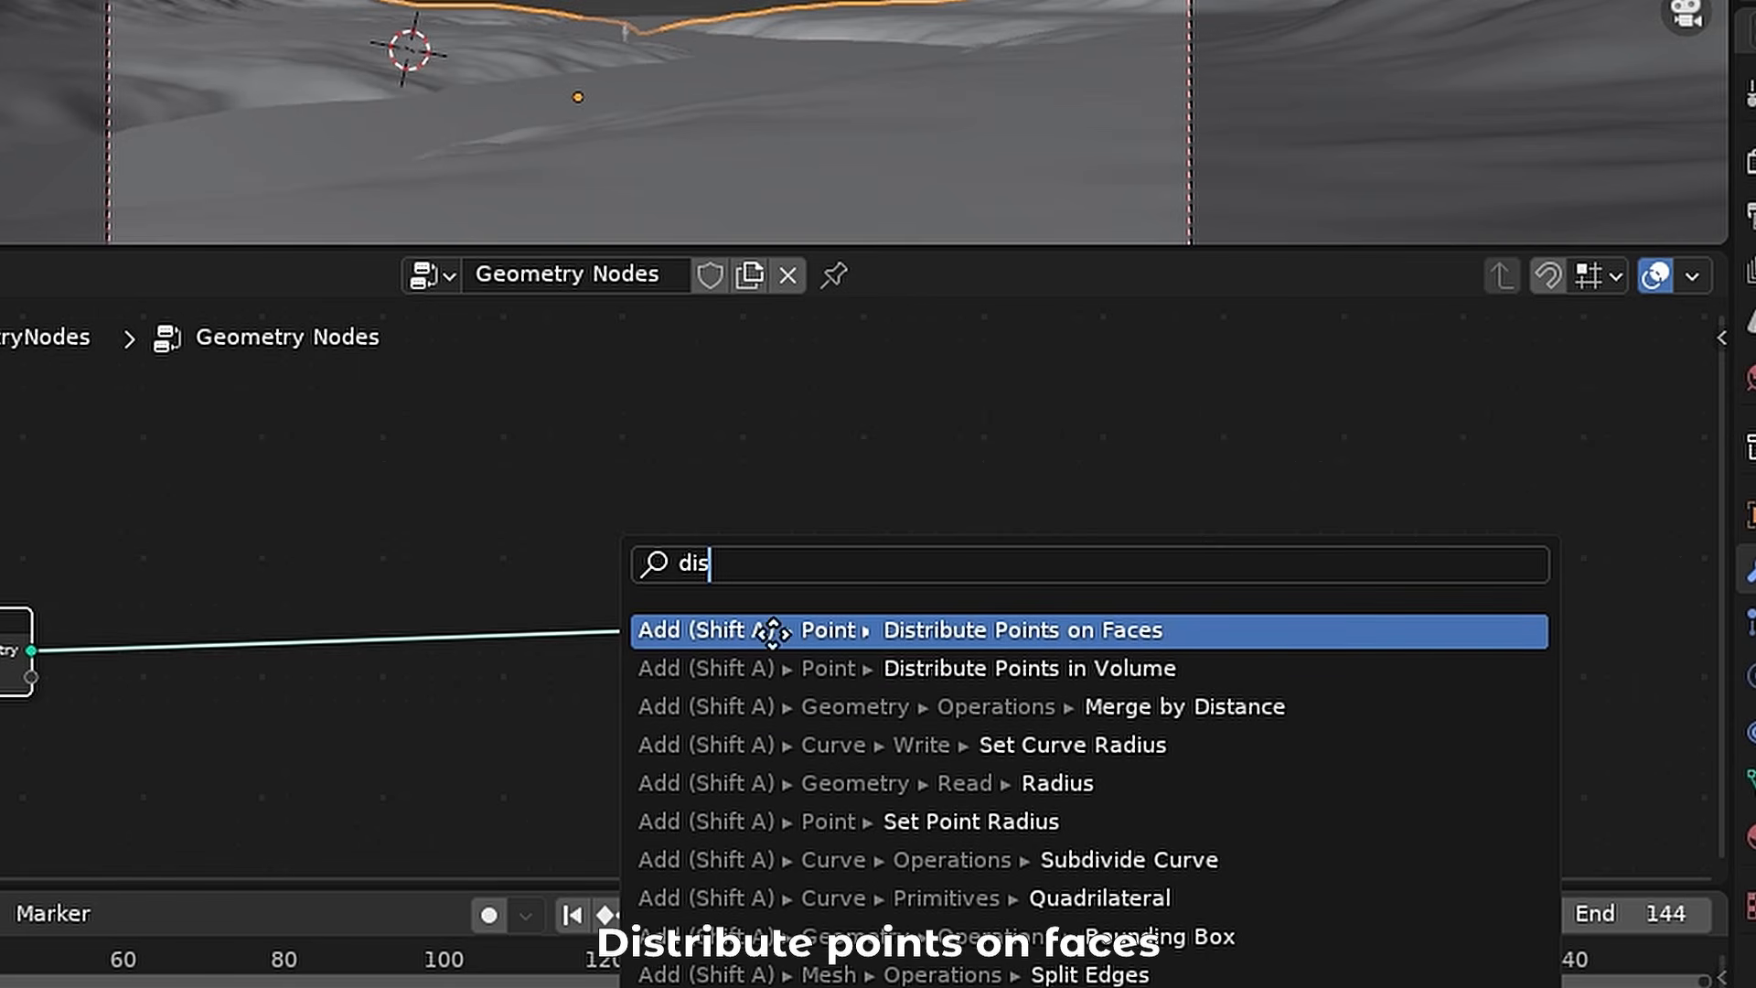
pyautogui.click(773, 631)
pyautogui.click(262, 590)
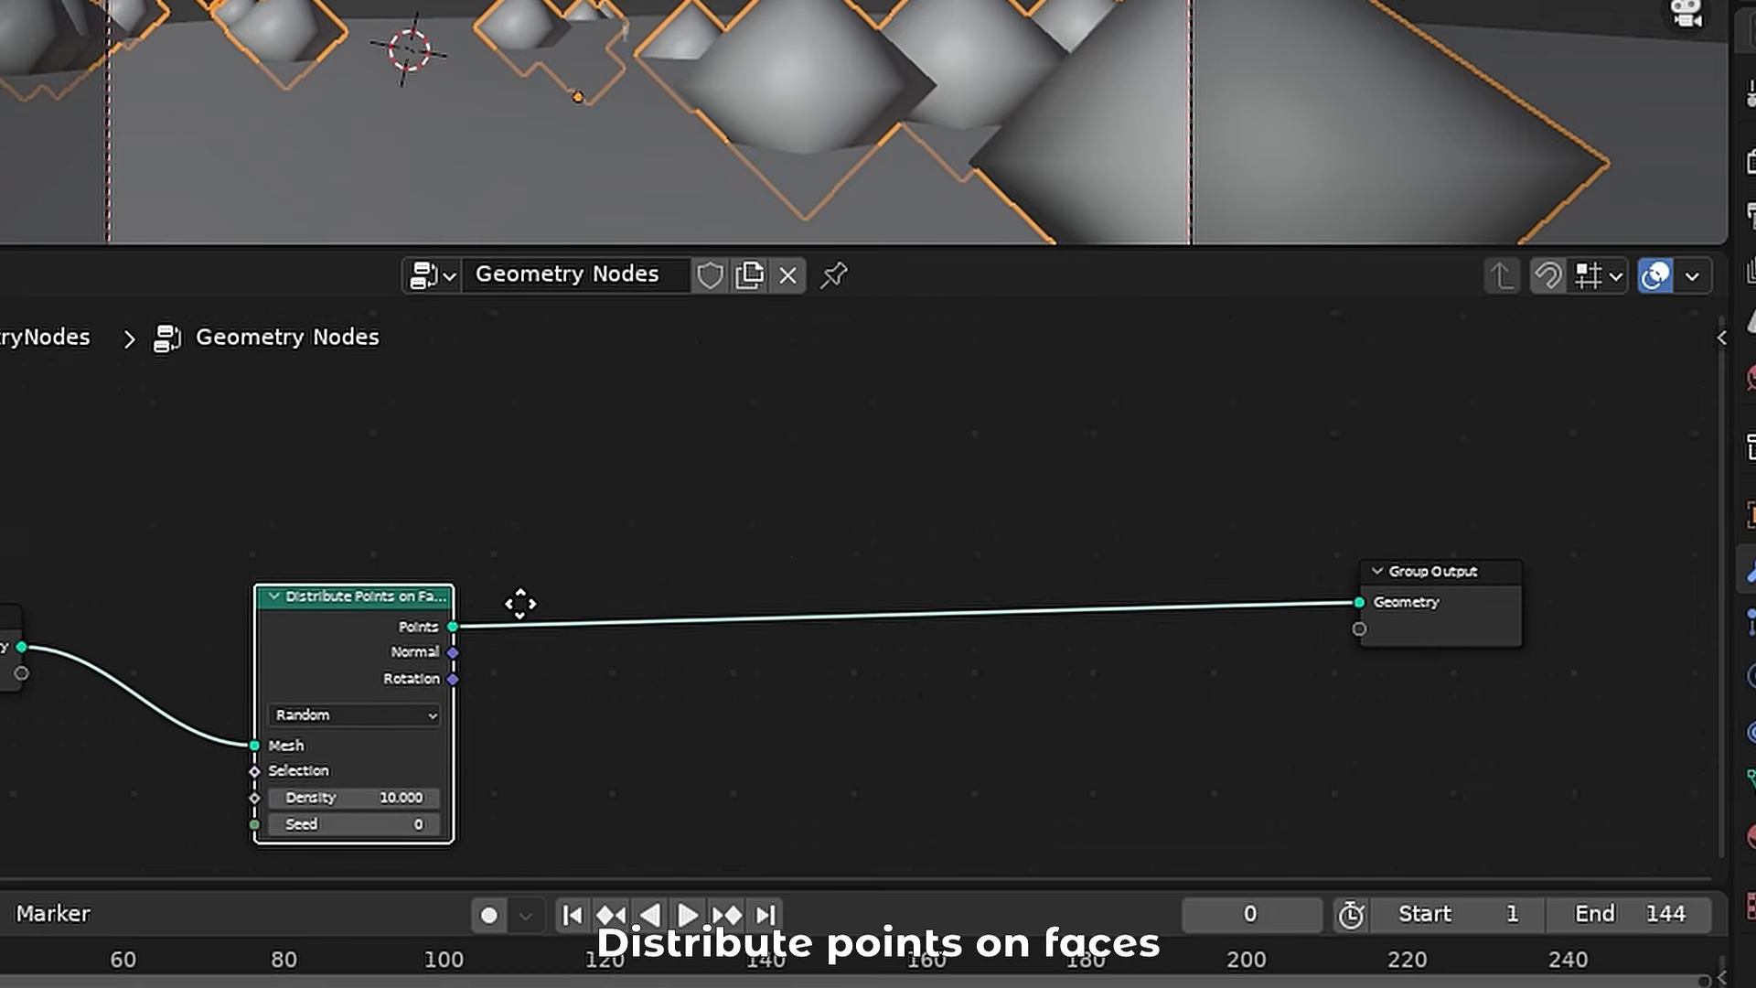
# - Set the Distribute Points on Faces density to 0.001
pyautogui.moveTo(517, 600); pyautogui.dragTo(811, 462, button='middle')
pyautogui.click(816, 671)
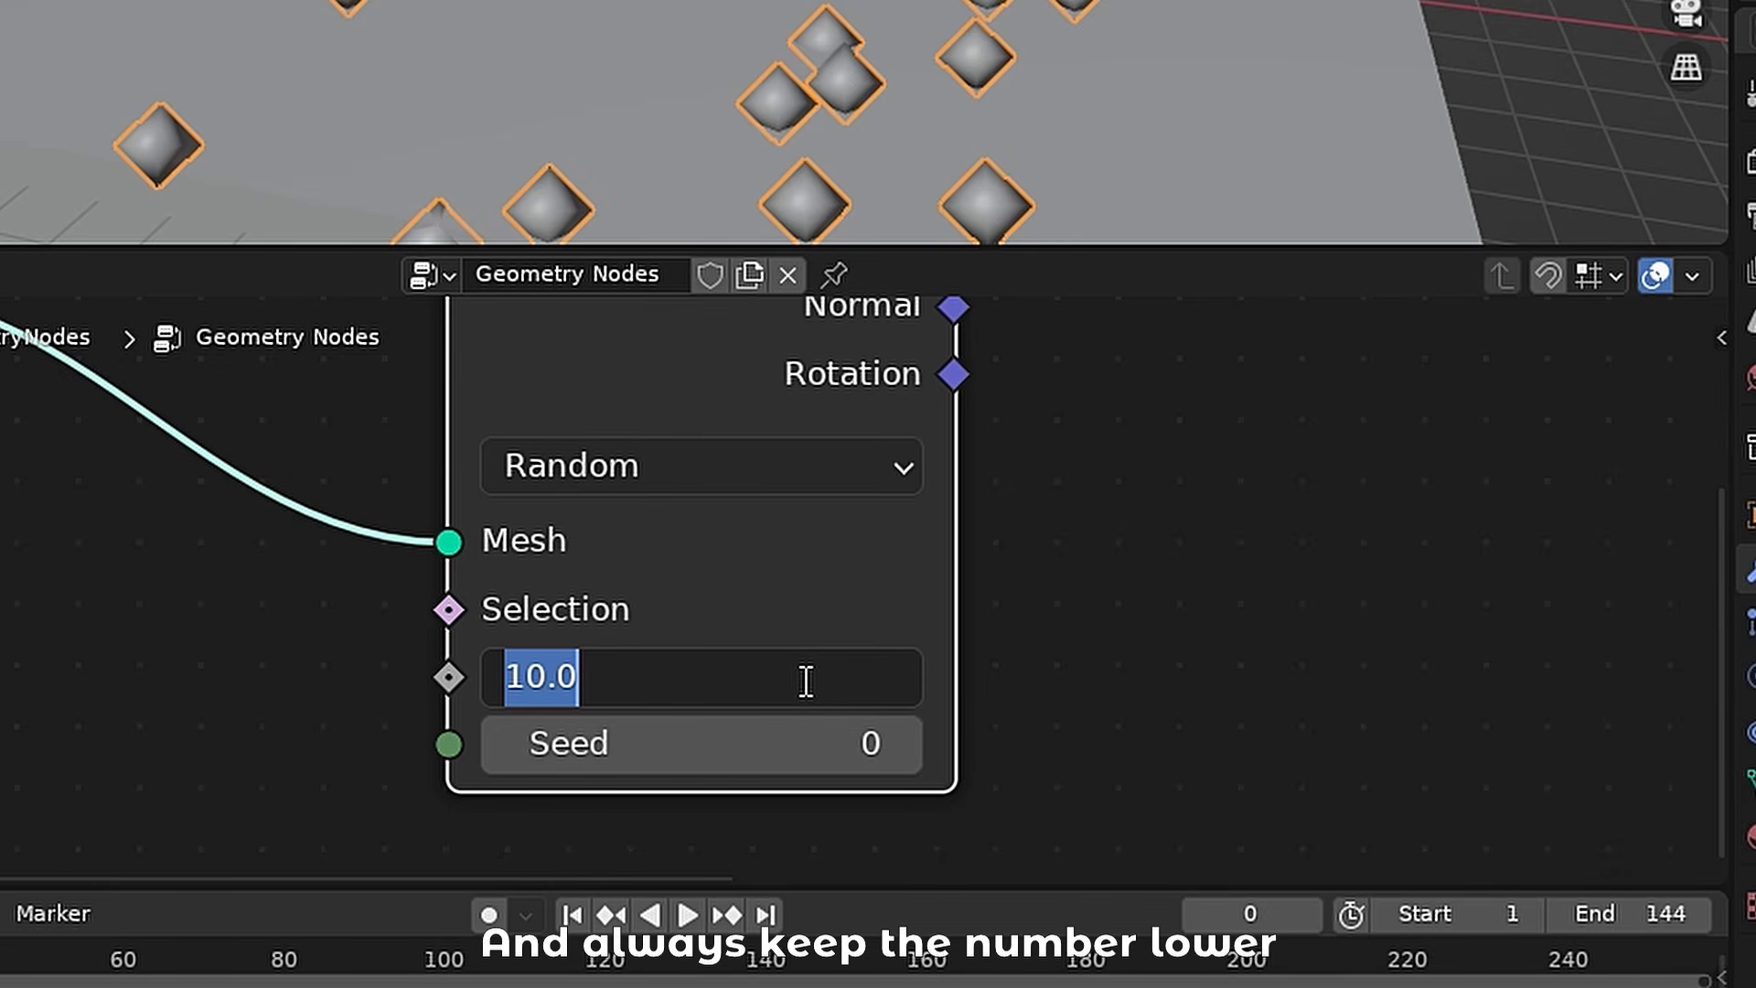
pyautogui.write('.00')
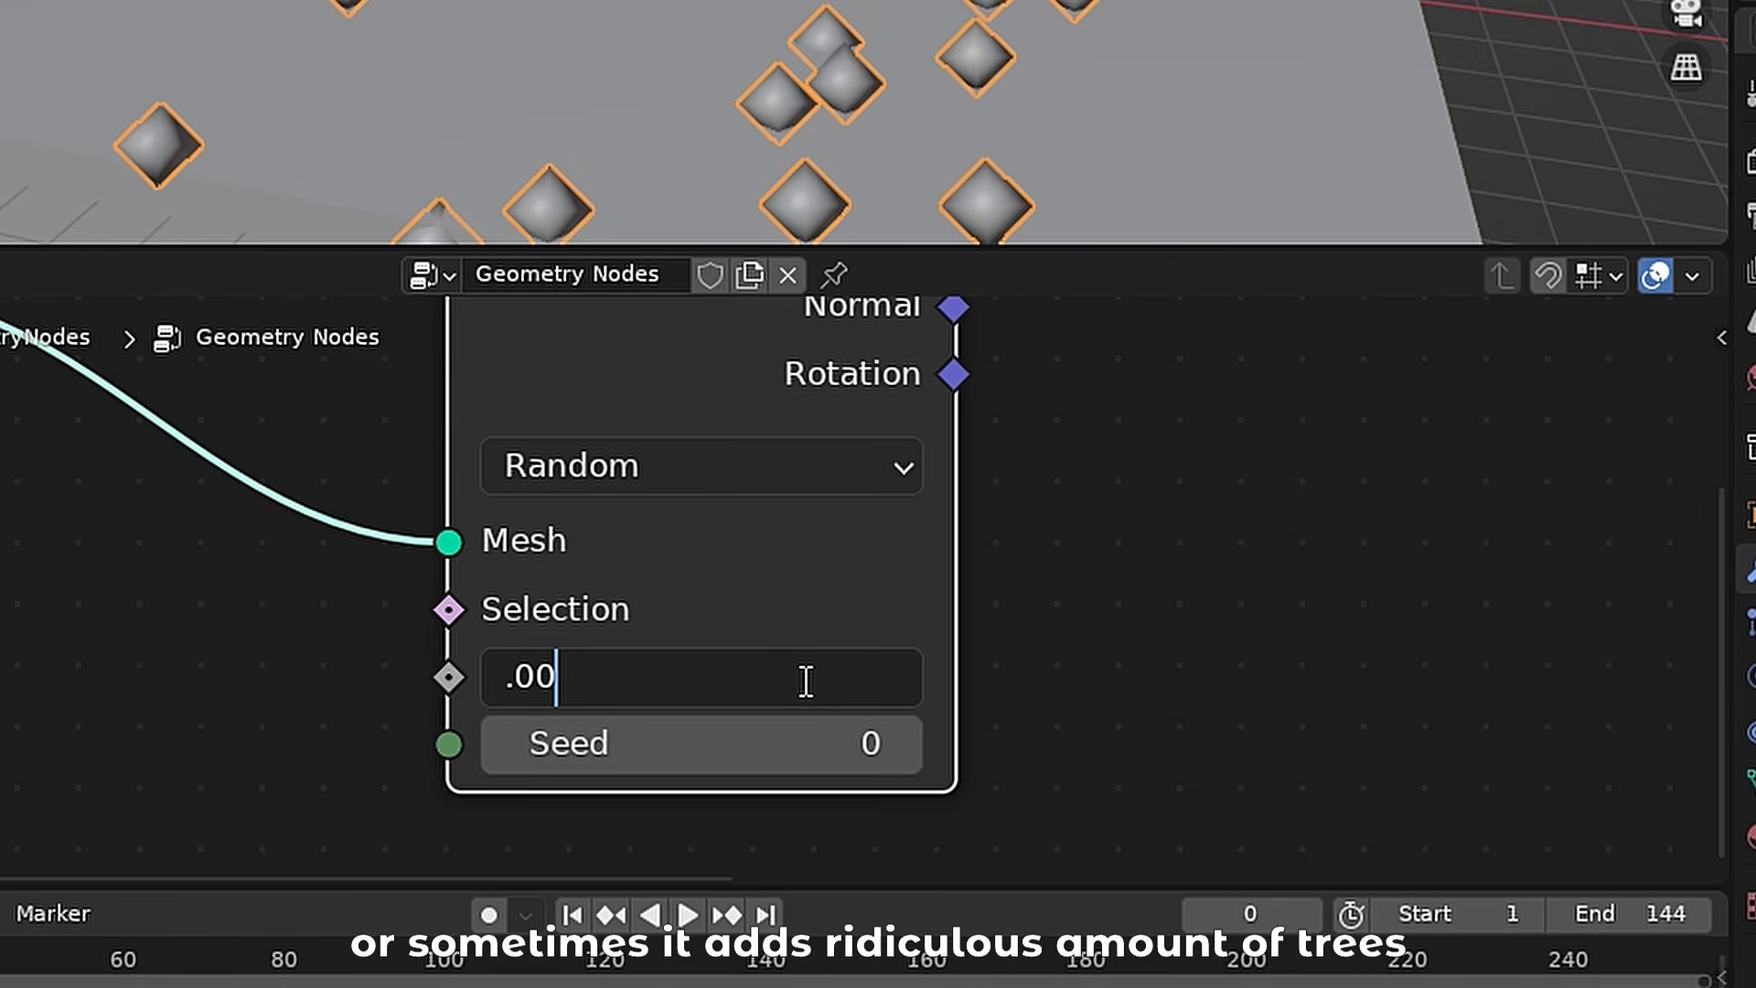
pyautogui.write('1')
pyautogui.press('Return')
pyautogui.scroll(-4, 858, 121)
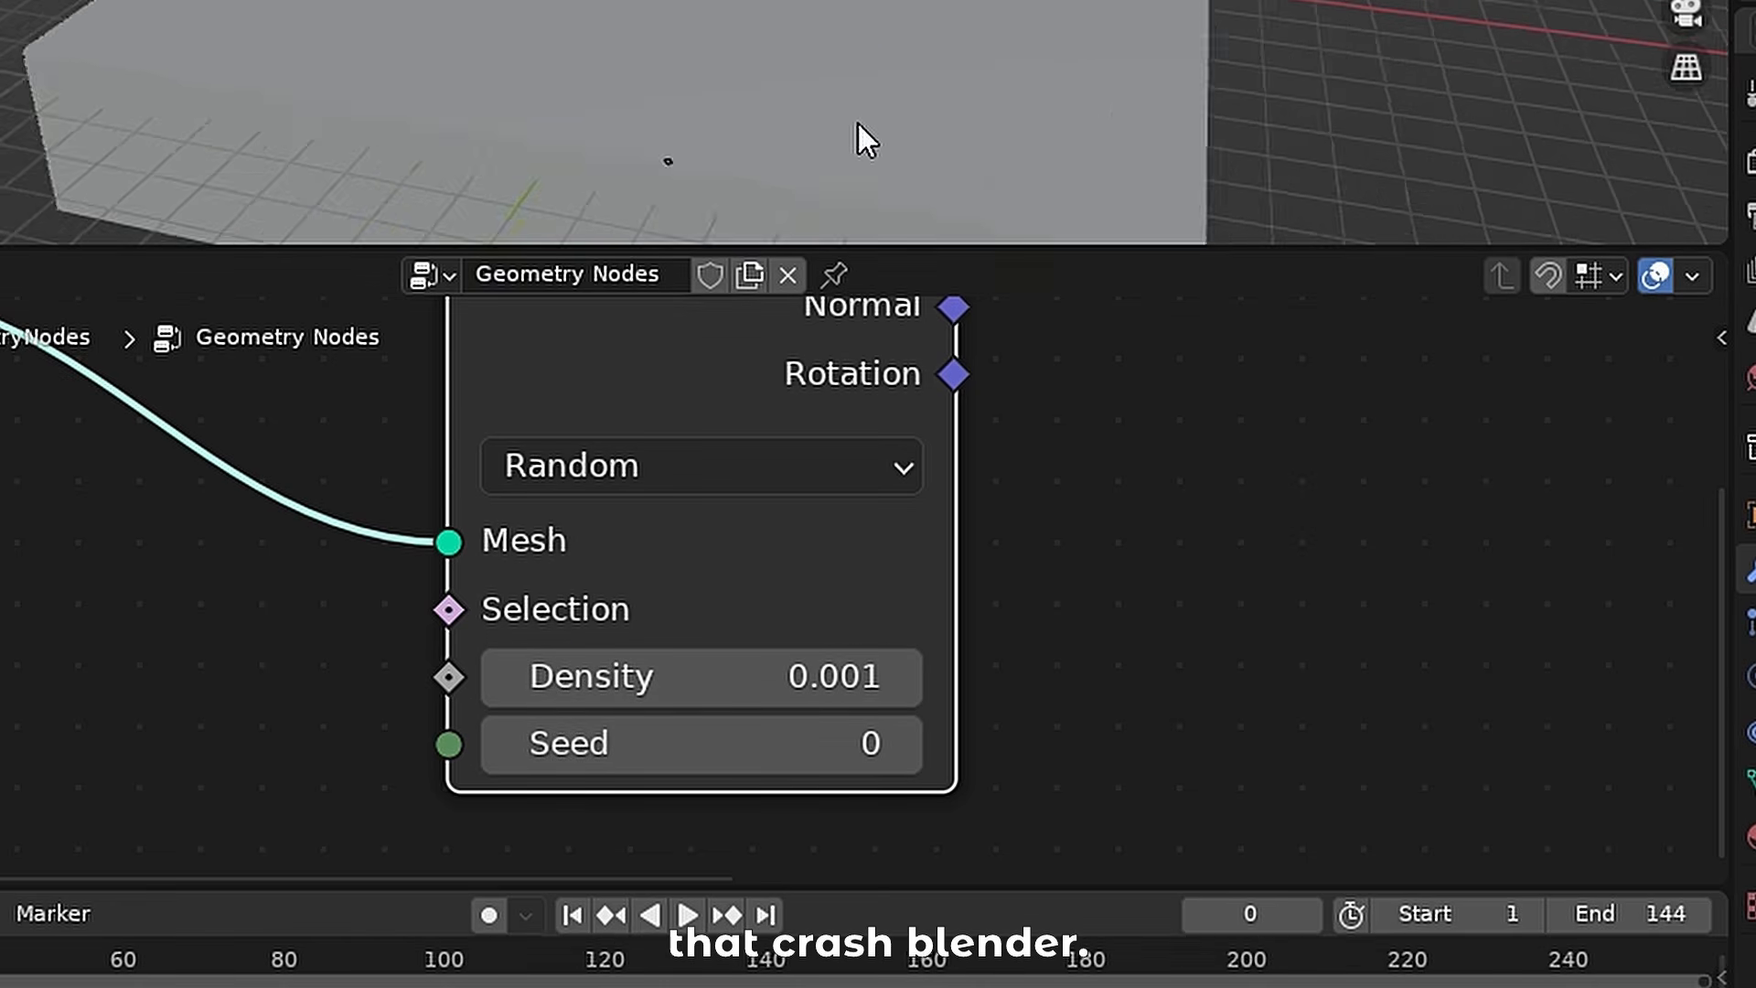
# - Insert an Instance on Points node after Distribute Points on Faces and enable Pick Instance
pyautogui.scroll(-5, 1172, 392)
pyautogui.press('F3')
pyautogui.write('ins')
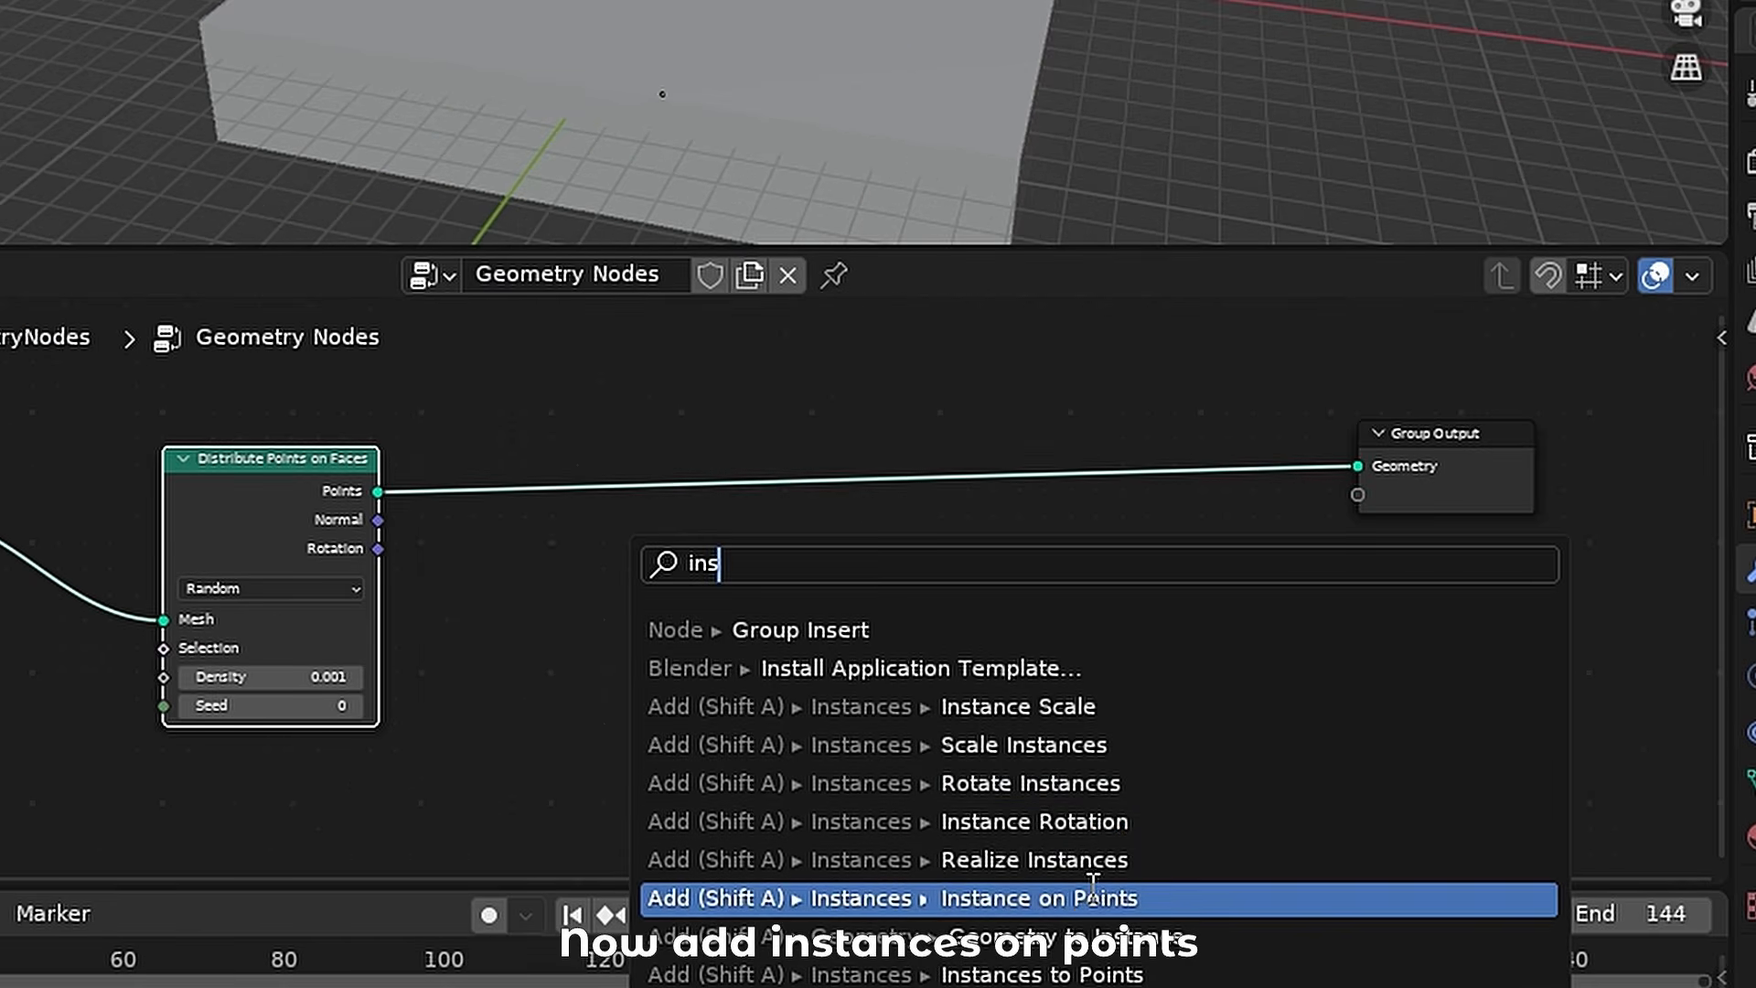
pyautogui.press('Return')
pyautogui.click(576, 456)
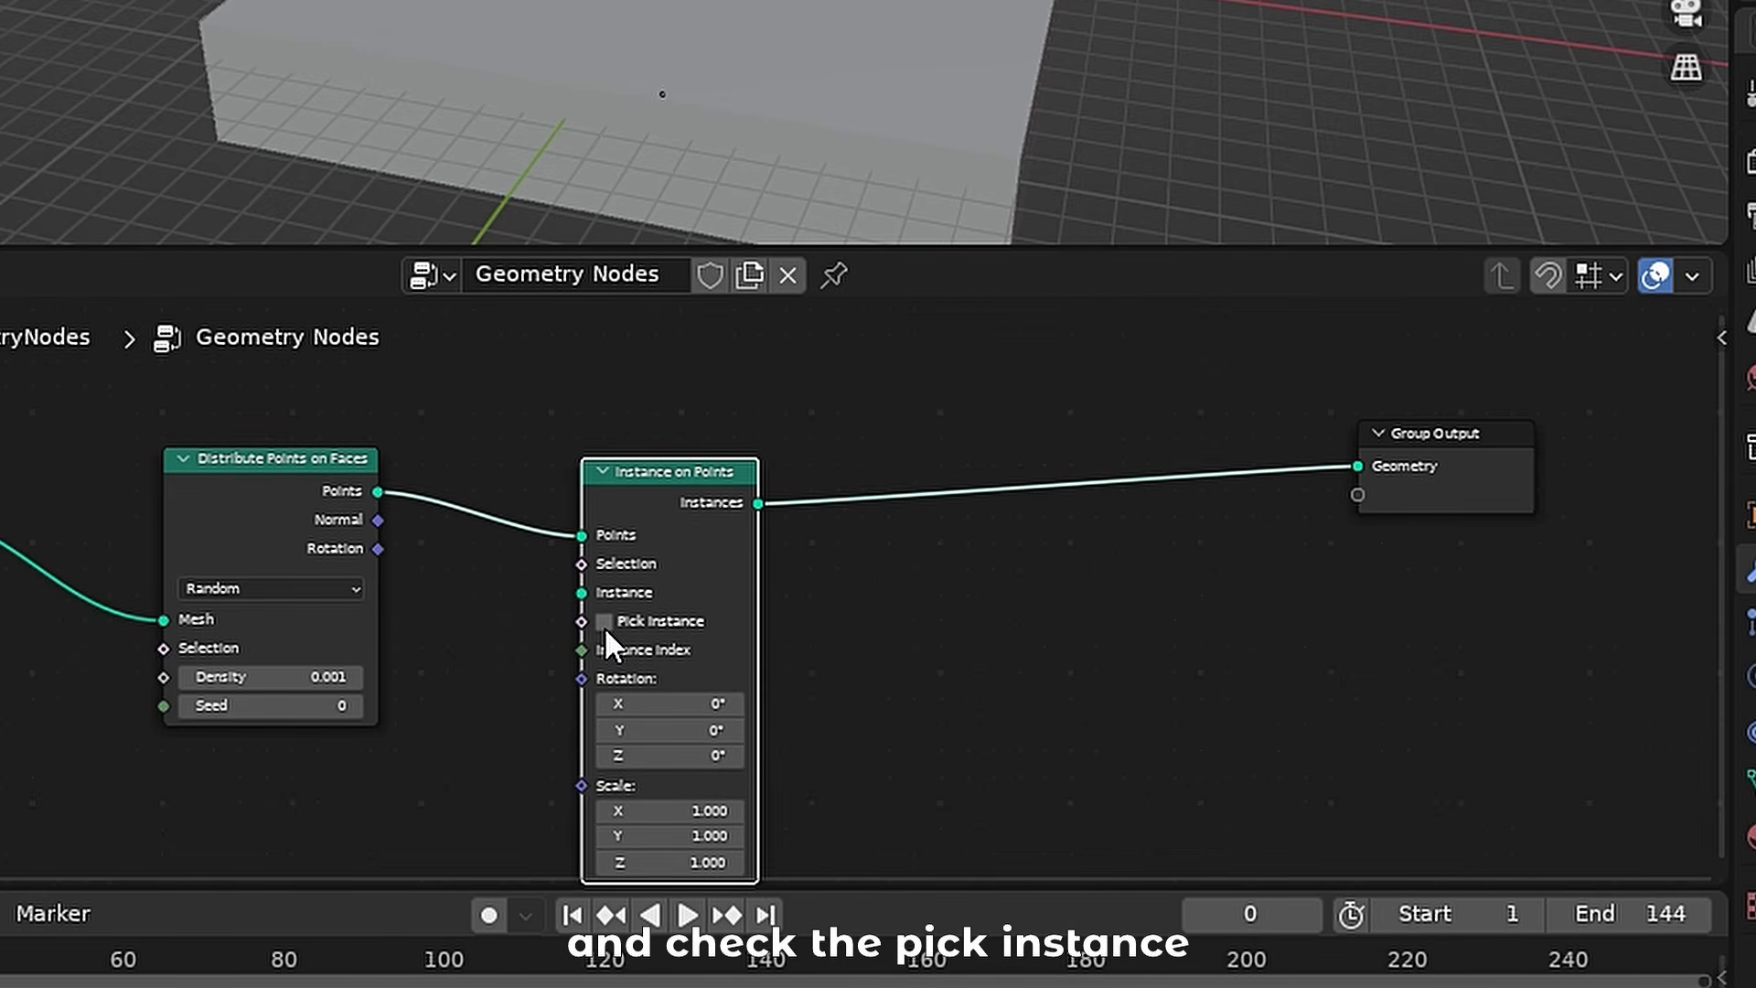
# - Insert a Join Geometry node before Group Output and link the Group Input geometry into it
pyautogui.press('F3')
pyautogui.write('join')
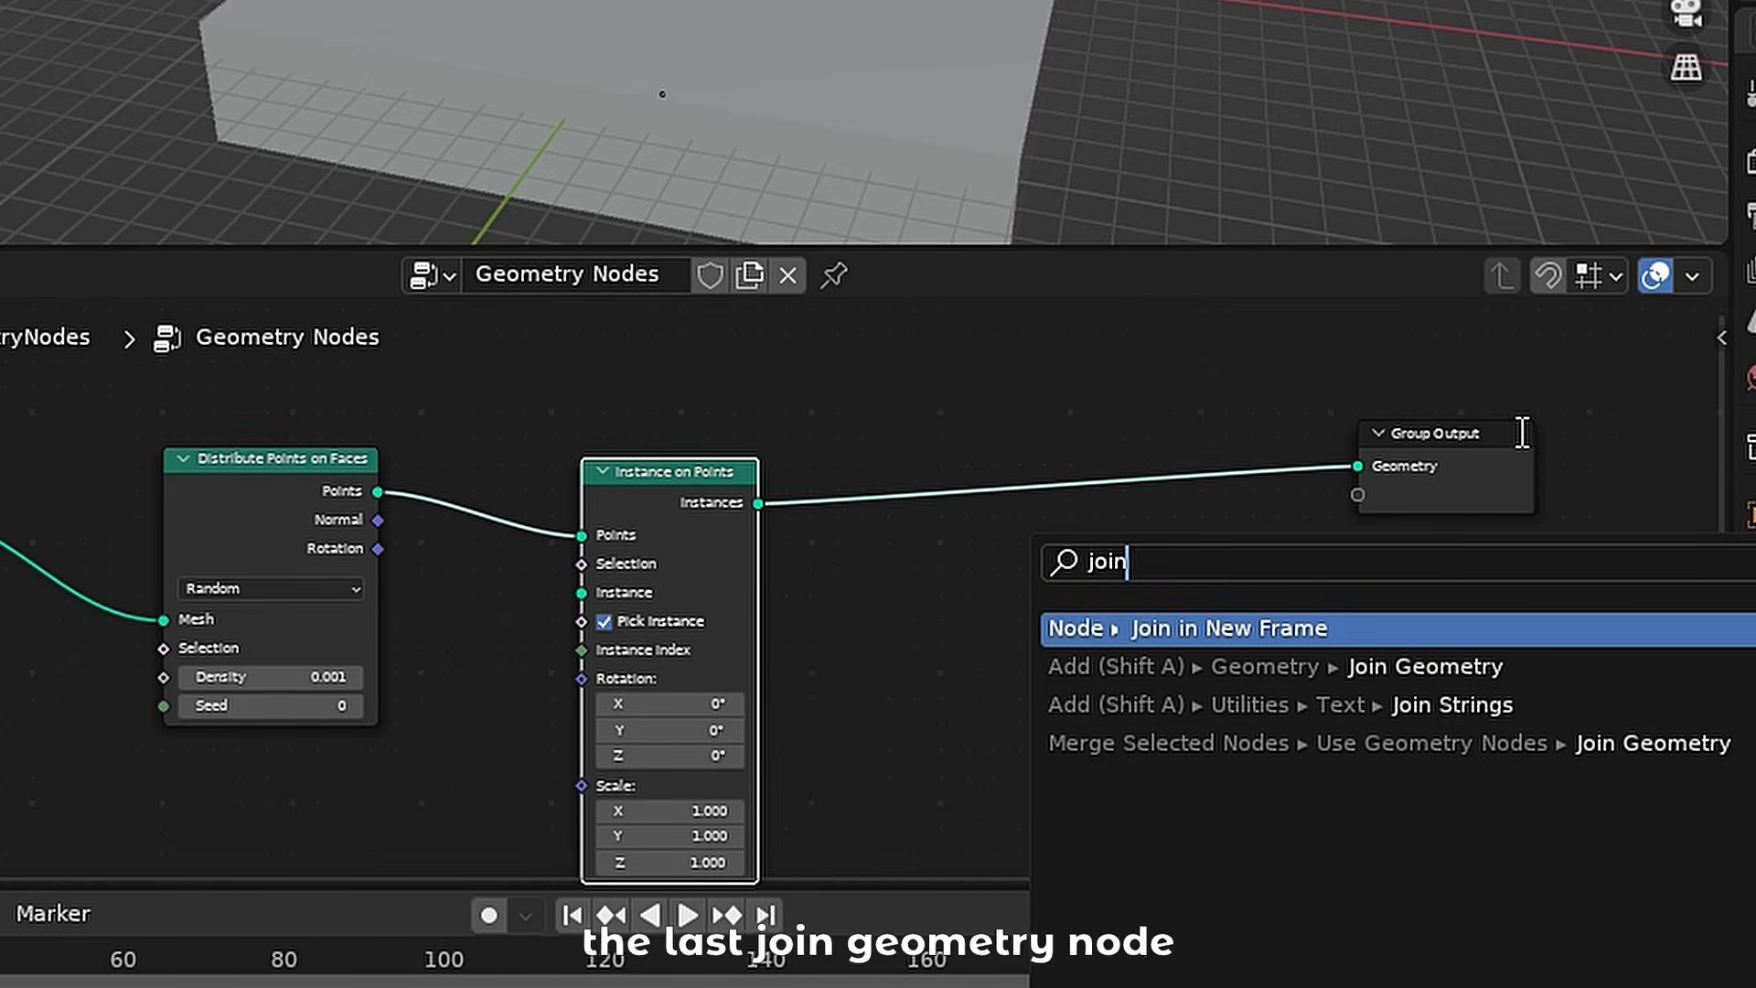
pyautogui.press('Return')
pyautogui.click(1027, 461)
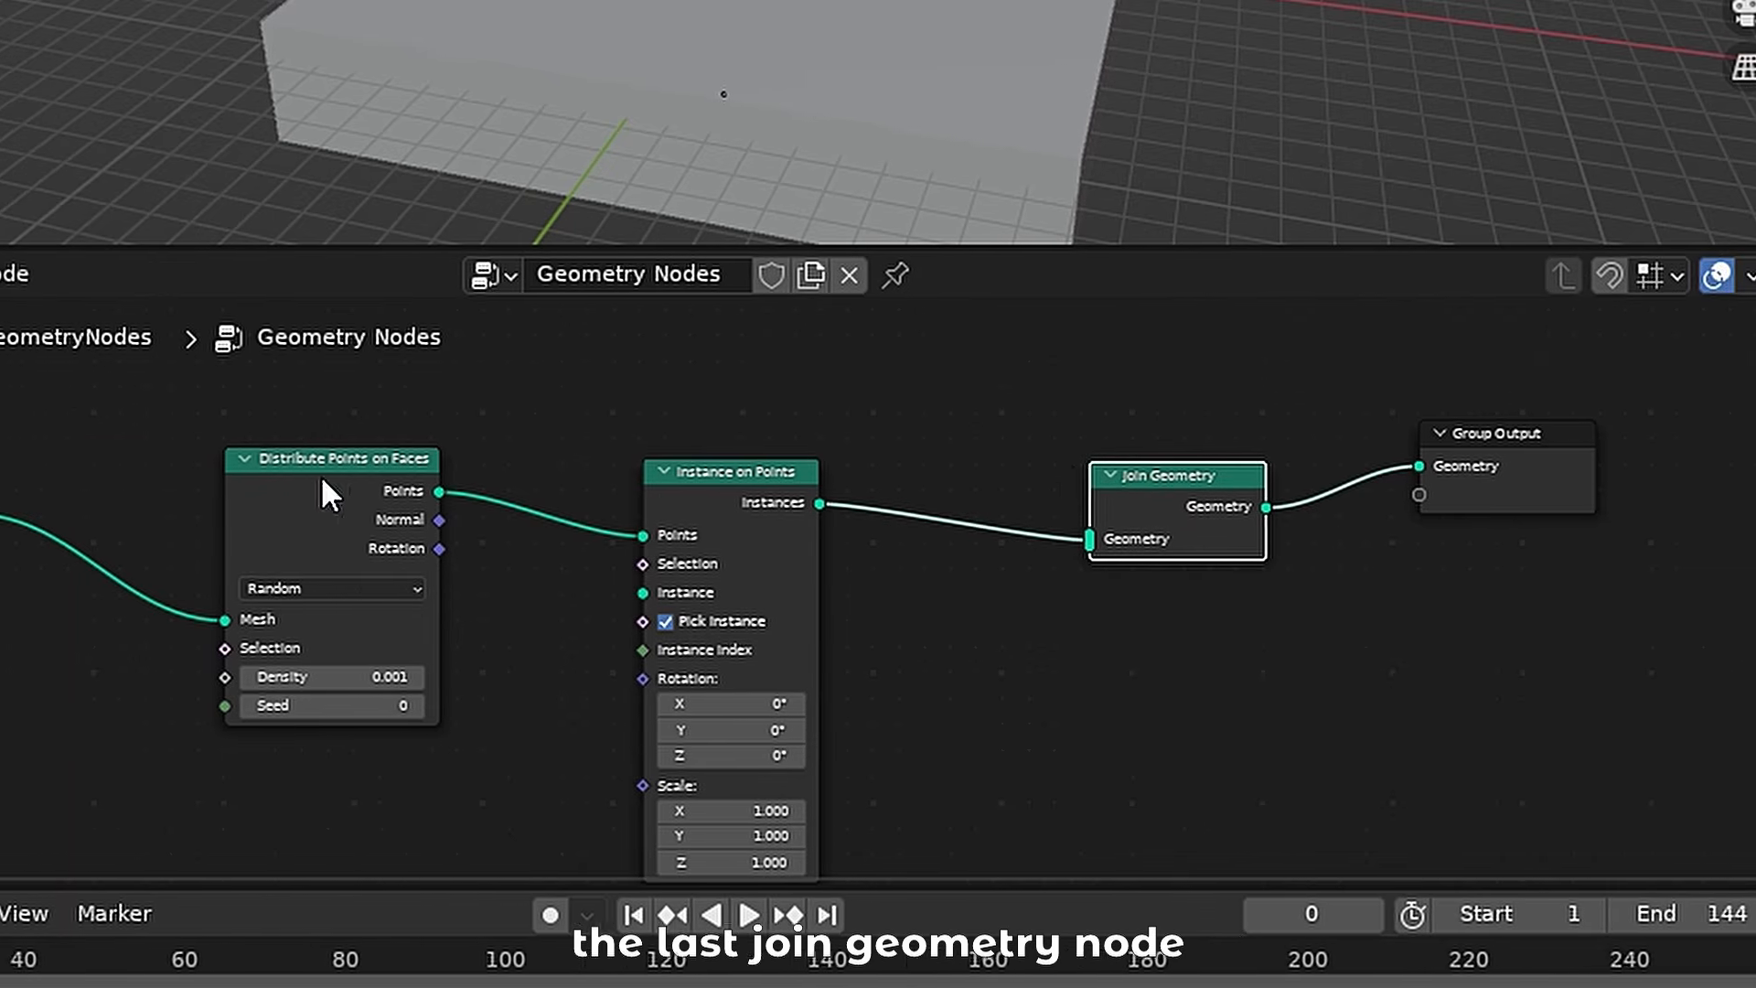
pyautogui.moveTo(230, 514); pyautogui.dragTo(1337, 544)
pyautogui.moveTo(1119, 551); pyautogui.dragTo(1569, 421, button='middle')
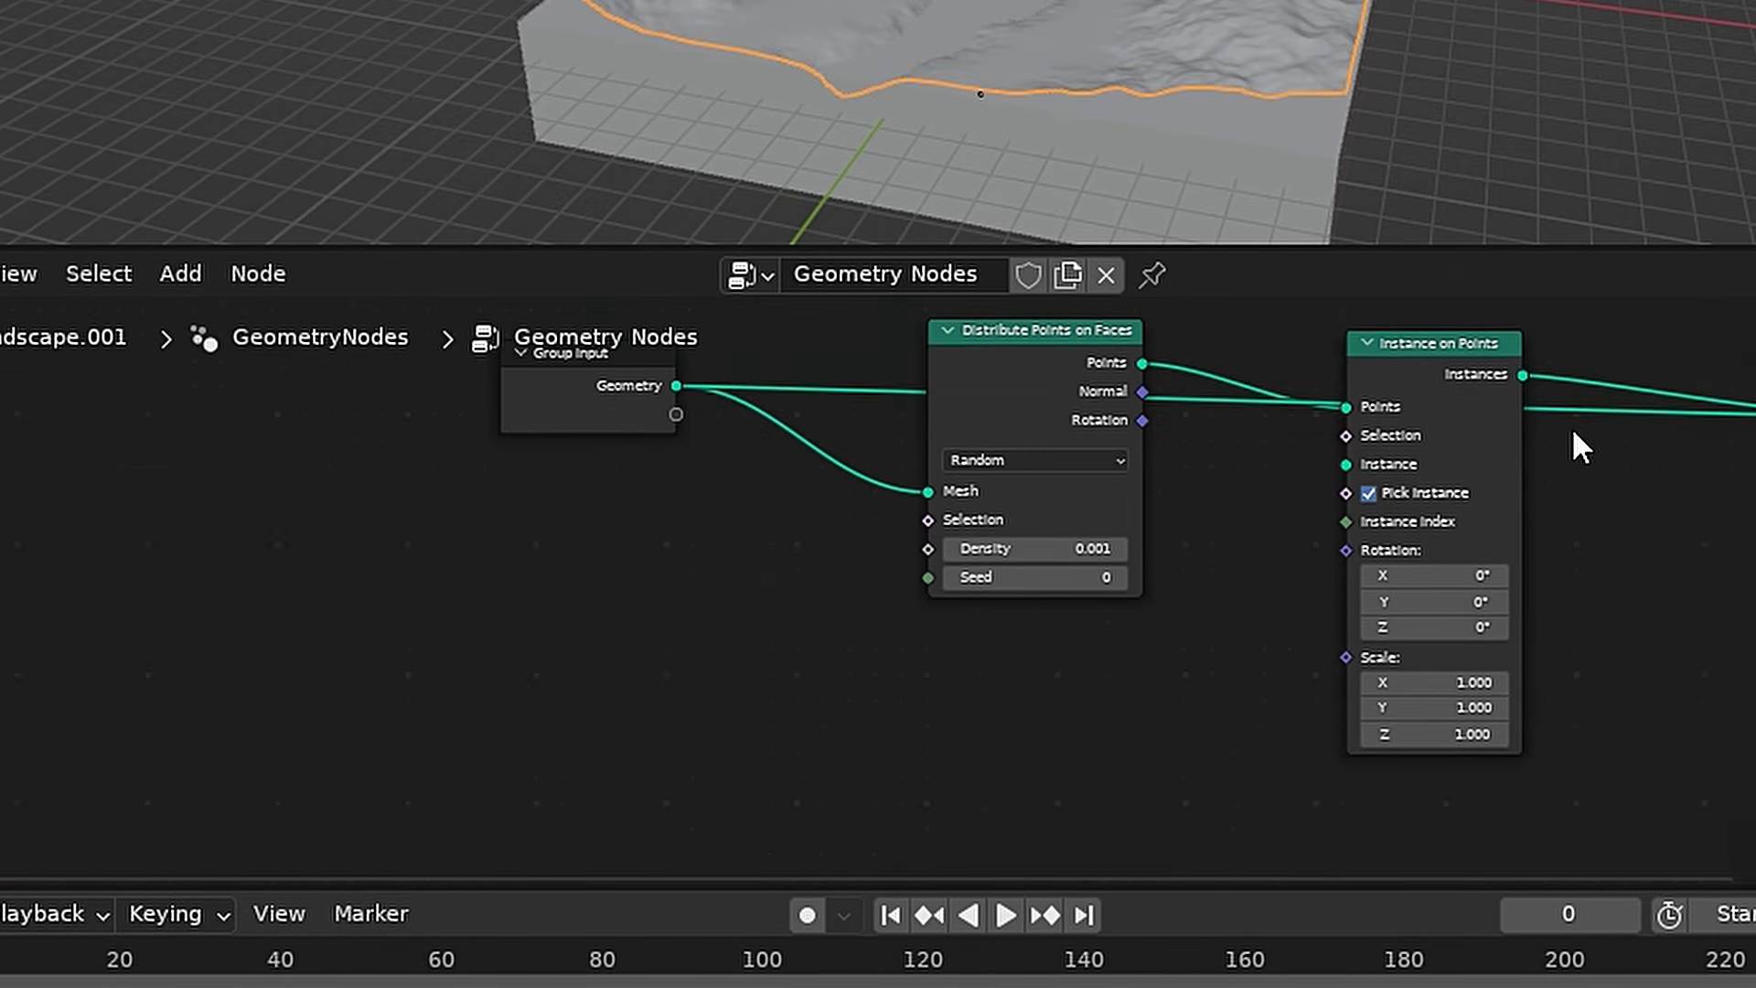
# - Add the coniferous collection as a Collection Info node feeding the Instance input, with Separate Children and Reset Children enabled
pyautogui.moveTo(1600, 259); pyautogui.dragTo(713, 794)
pyautogui.moveTo(797, 745); pyautogui.dragTo(690, 684, button='middle')
pyautogui.scroll(1, 735, 719)
pyautogui.moveTo(741, 768); pyautogui.dragTo(929, 554)
pyautogui.moveTo(925, 616); pyautogui.dragTo(927, 621)
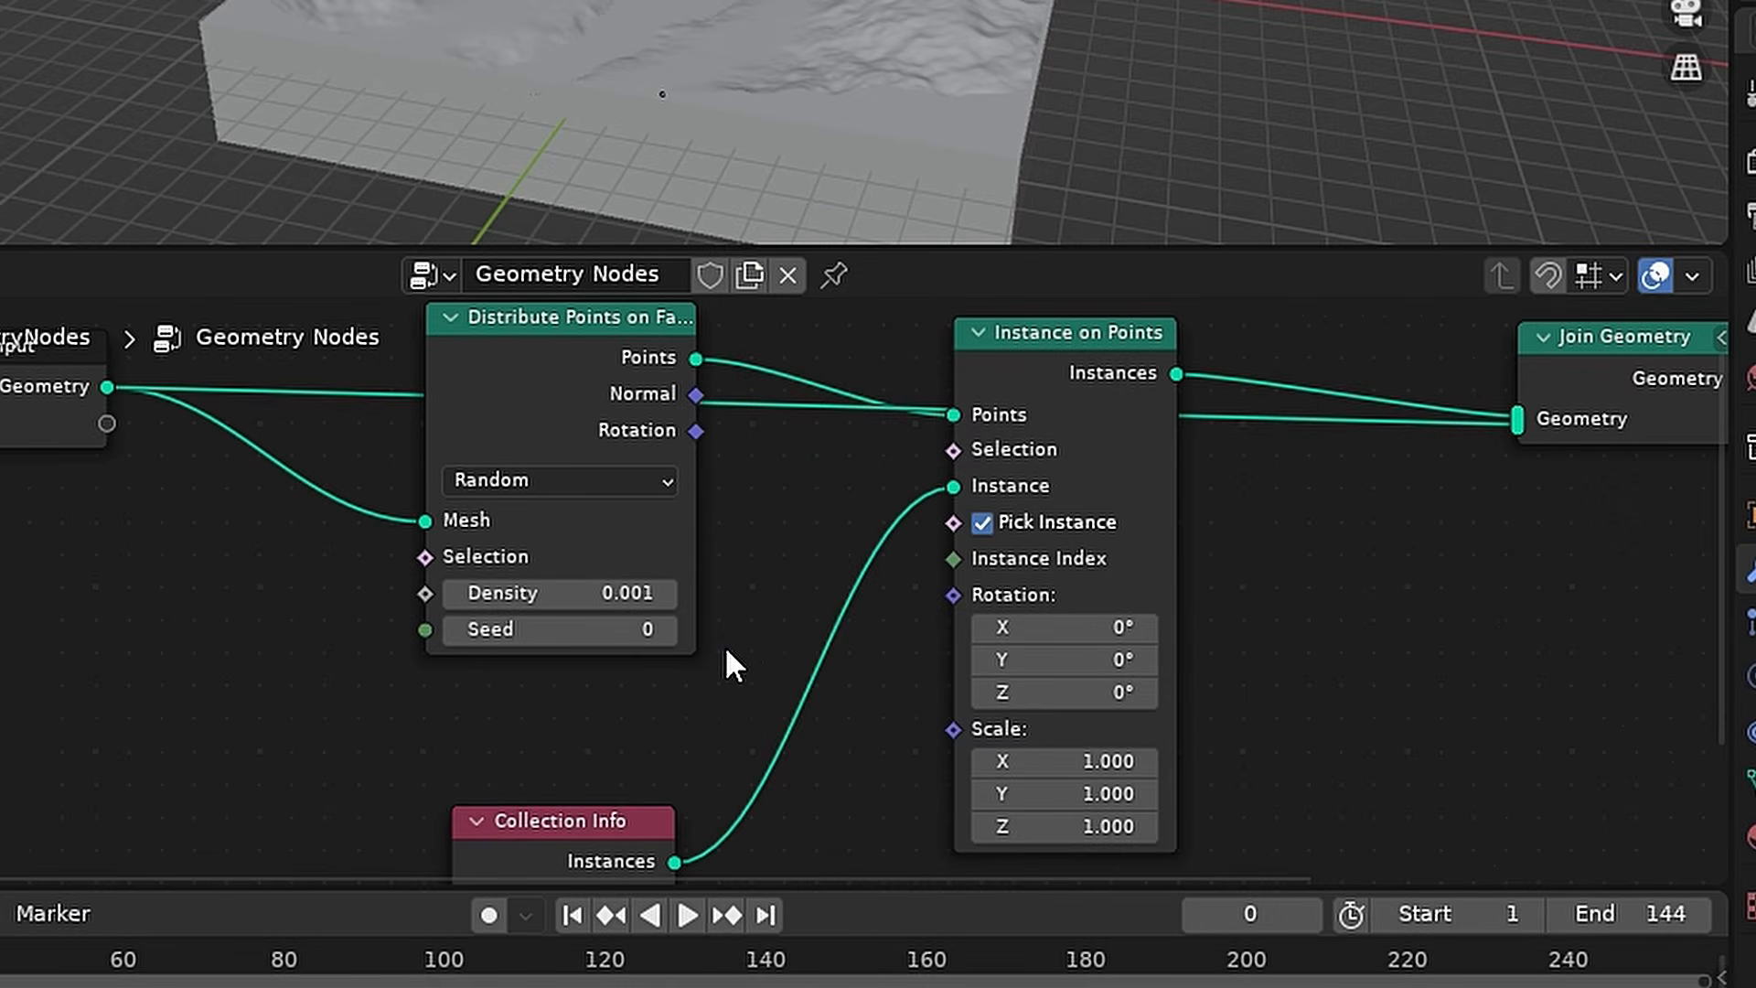
pyautogui.click(723, 677)
pyautogui.click(725, 714)
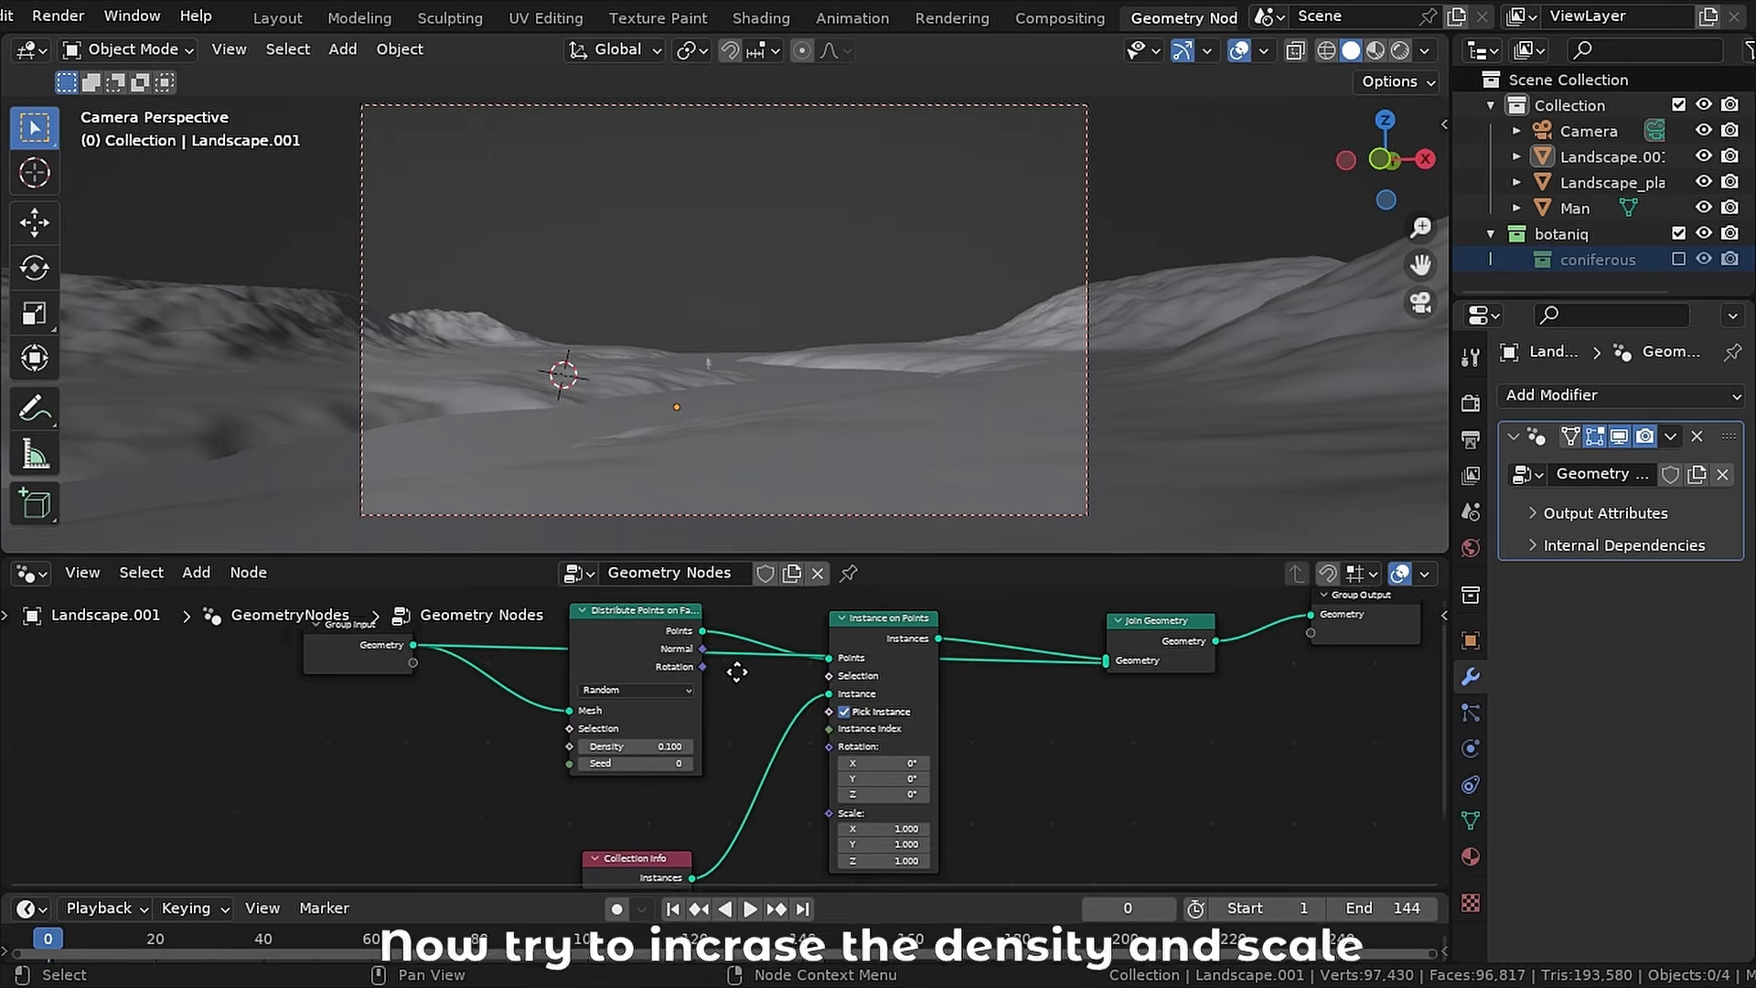
# - Set the point distribution seed to 1 and the tree instances' scale to 0.01 on all axes
pyautogui.moveTo(737, 671); pyautogui.dragTo(869, 631, button='middle')
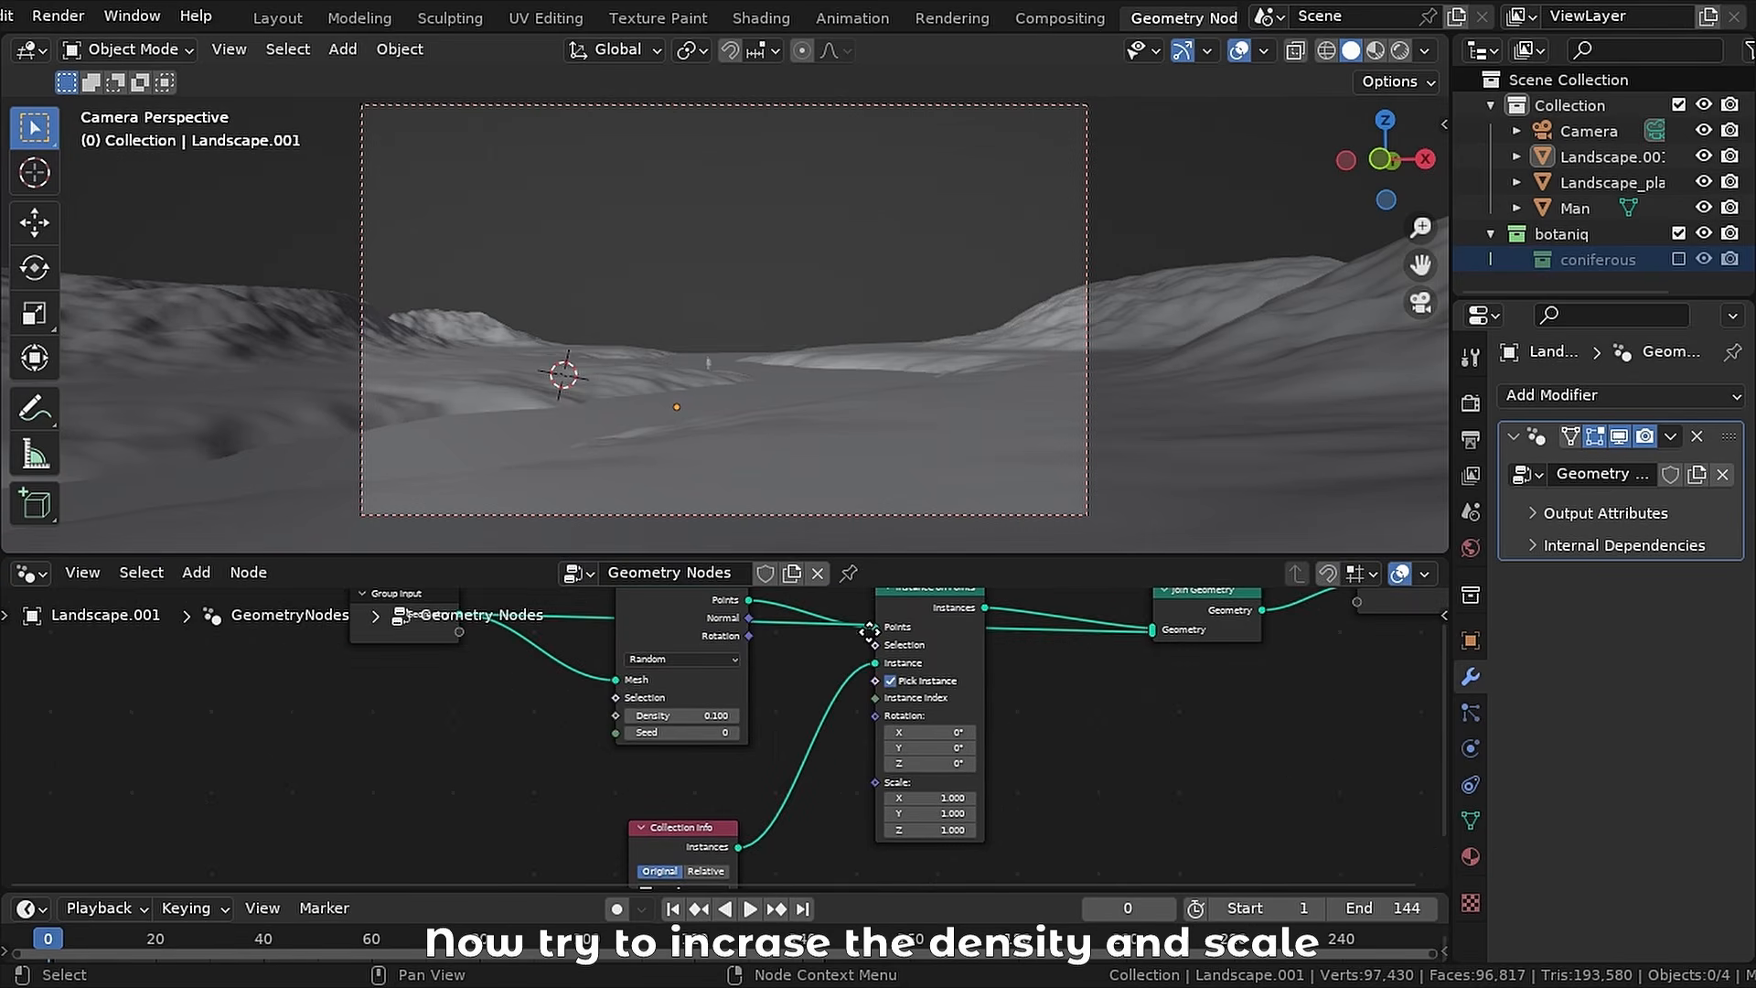
pyautogui.click(737, 732)
pyautogui.moveTo(700, 409); pyautogui.dragTo(762, 426, button='middle')
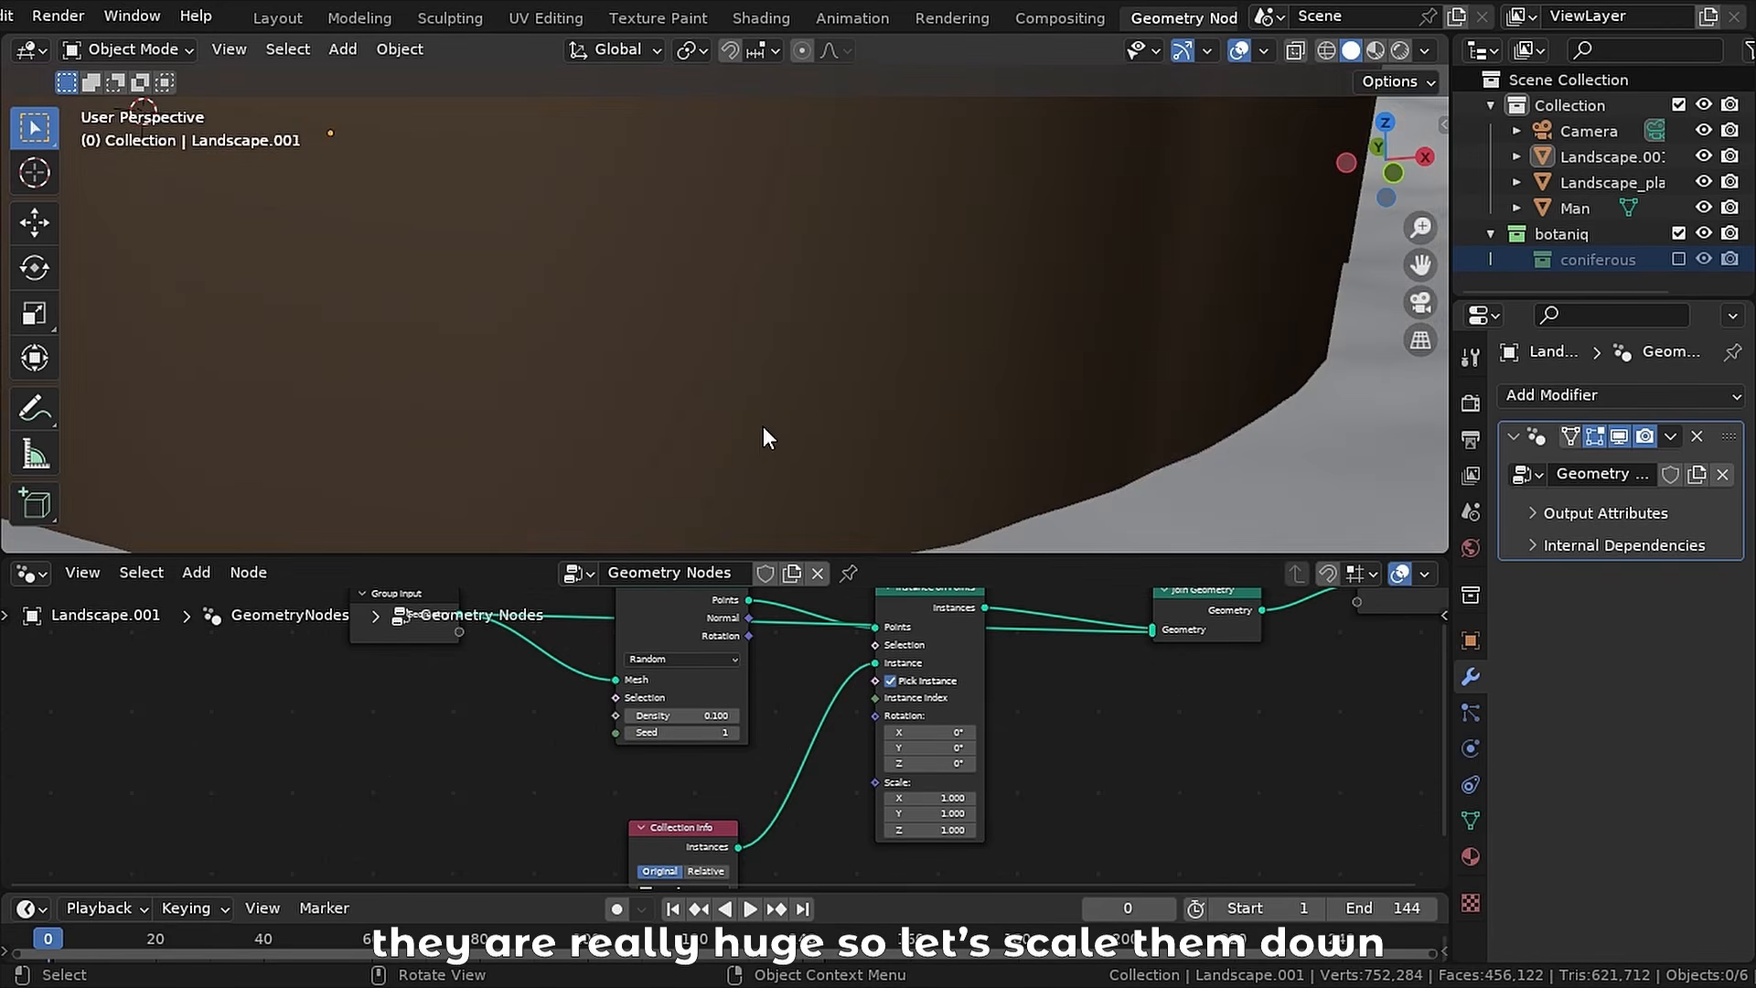
pyautogui.scroll(-10, 762, 426)
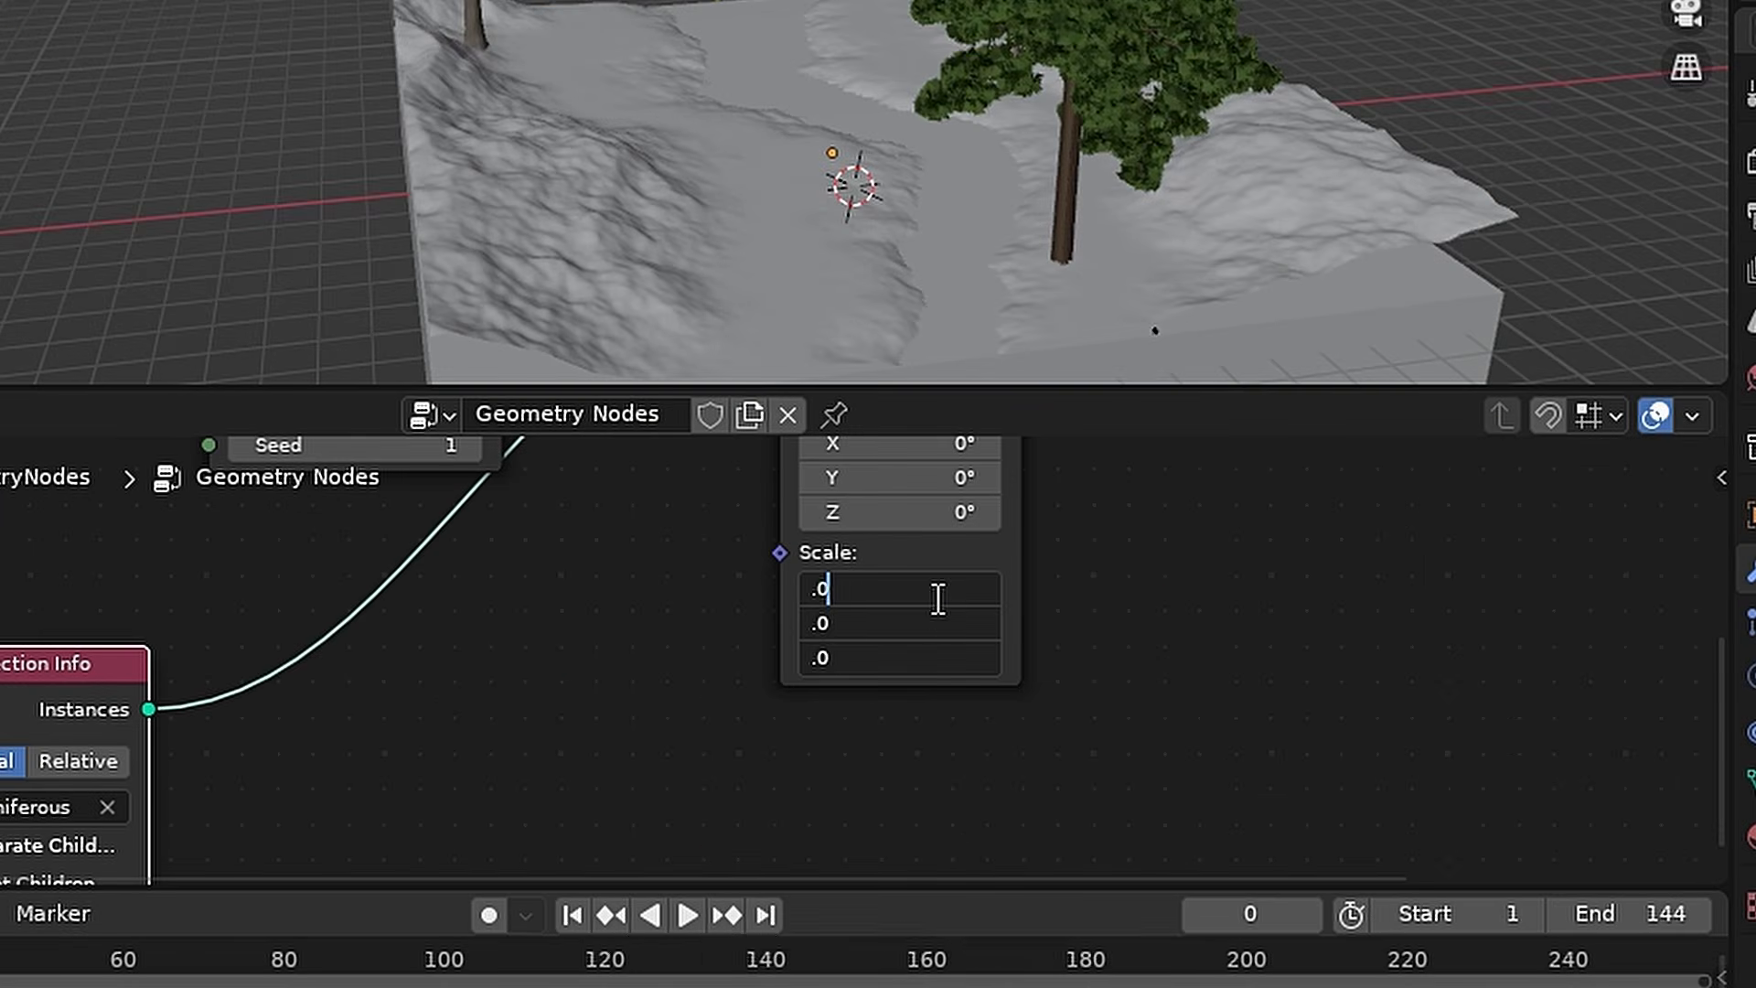
pyautogui.press('Return')
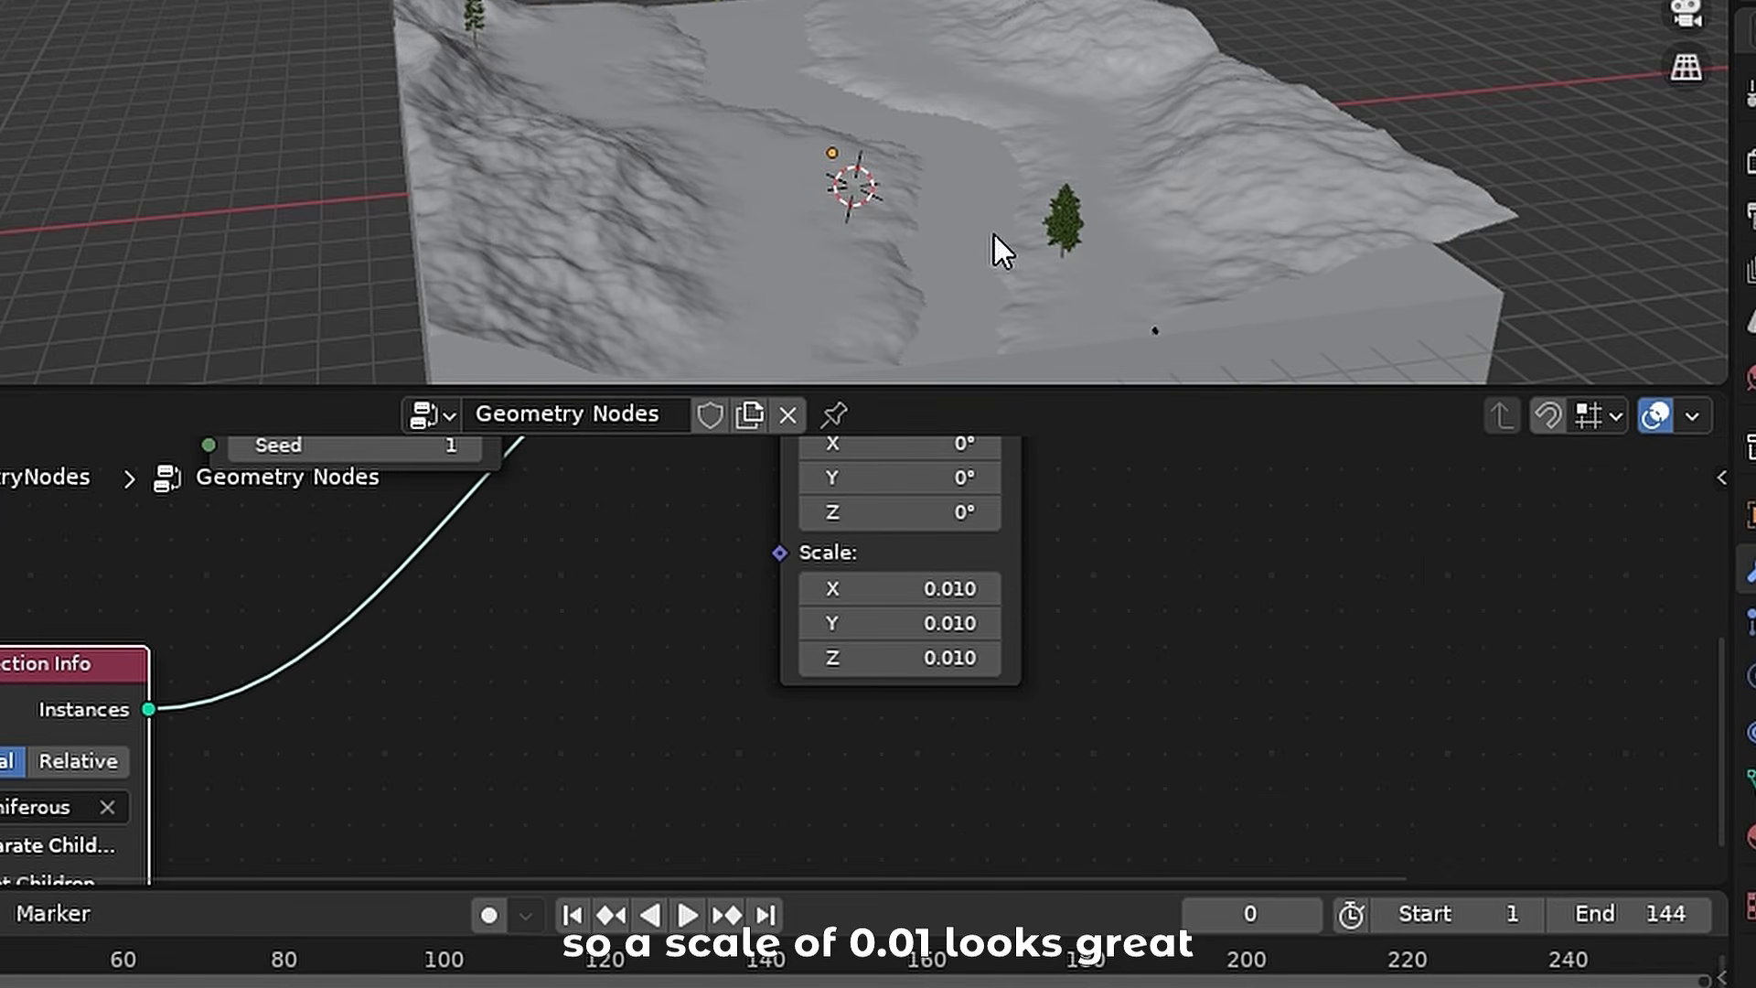
# - Increase the Distribute Points on Faces density to 10
pyautogui.scroll(5, 993, 232)
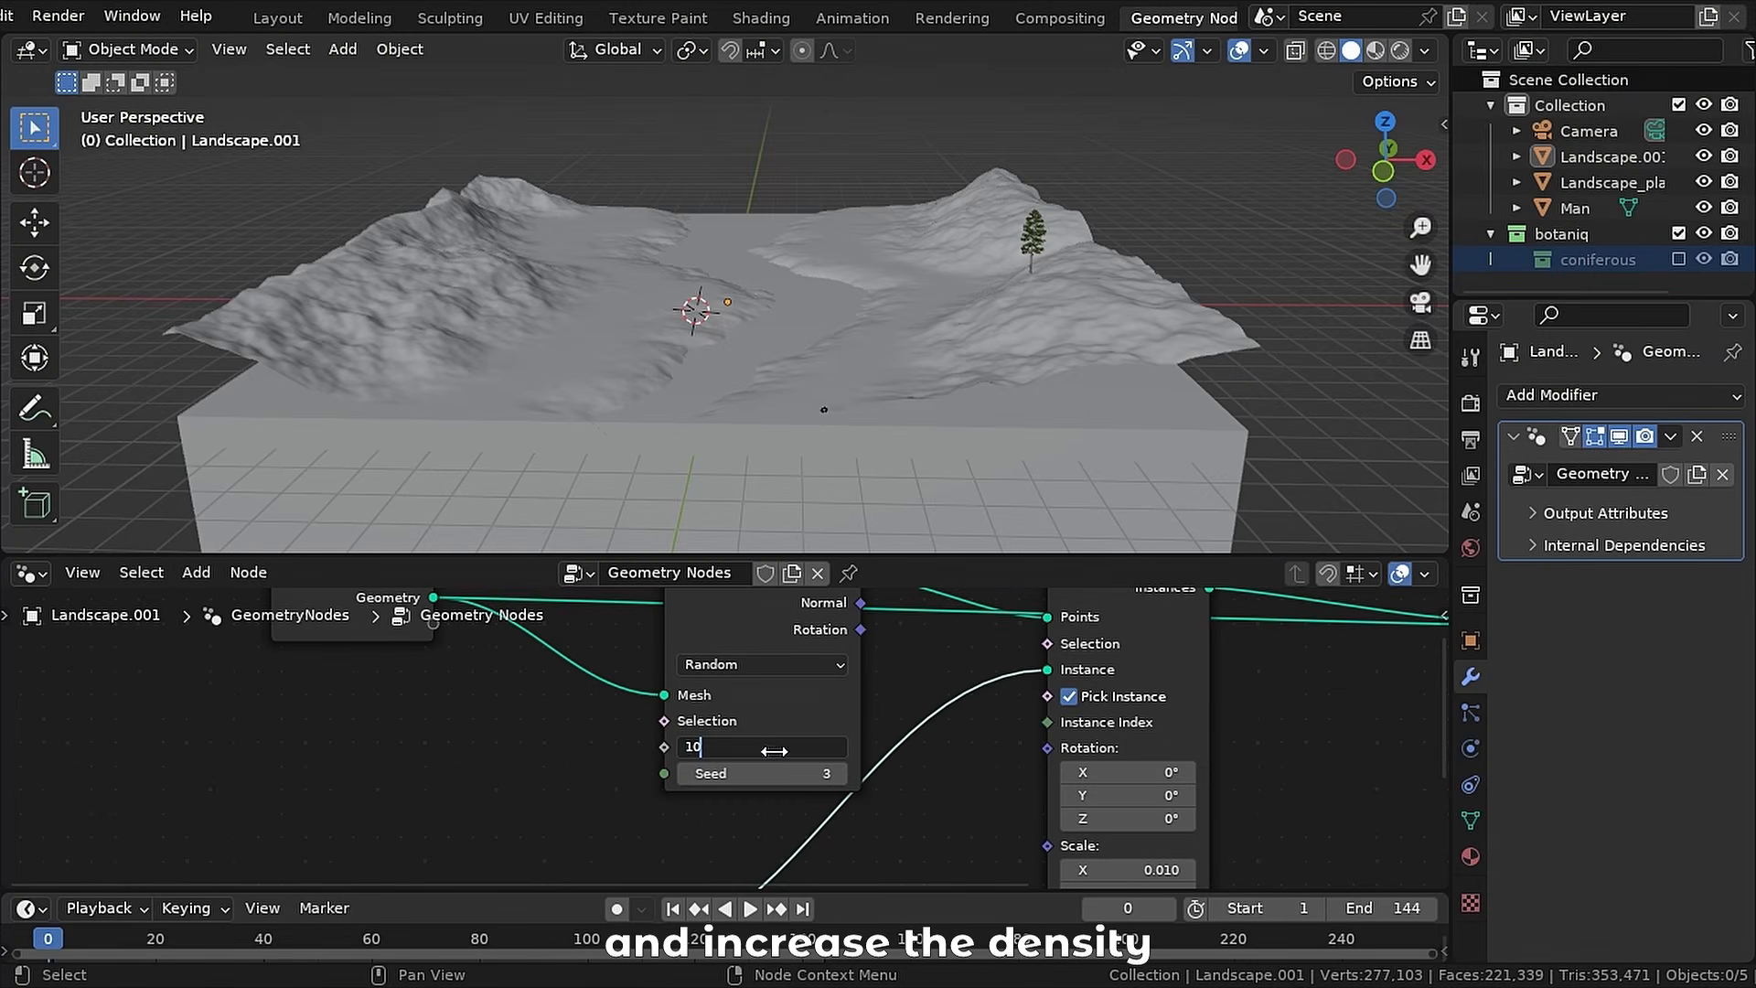
pyautogui.press('Return')
# - Add a Math node set to Multiply driving the Density input, with its first value fed by a new Group Input socket
pyautogui.press('F3')
pyautogui.write('math')
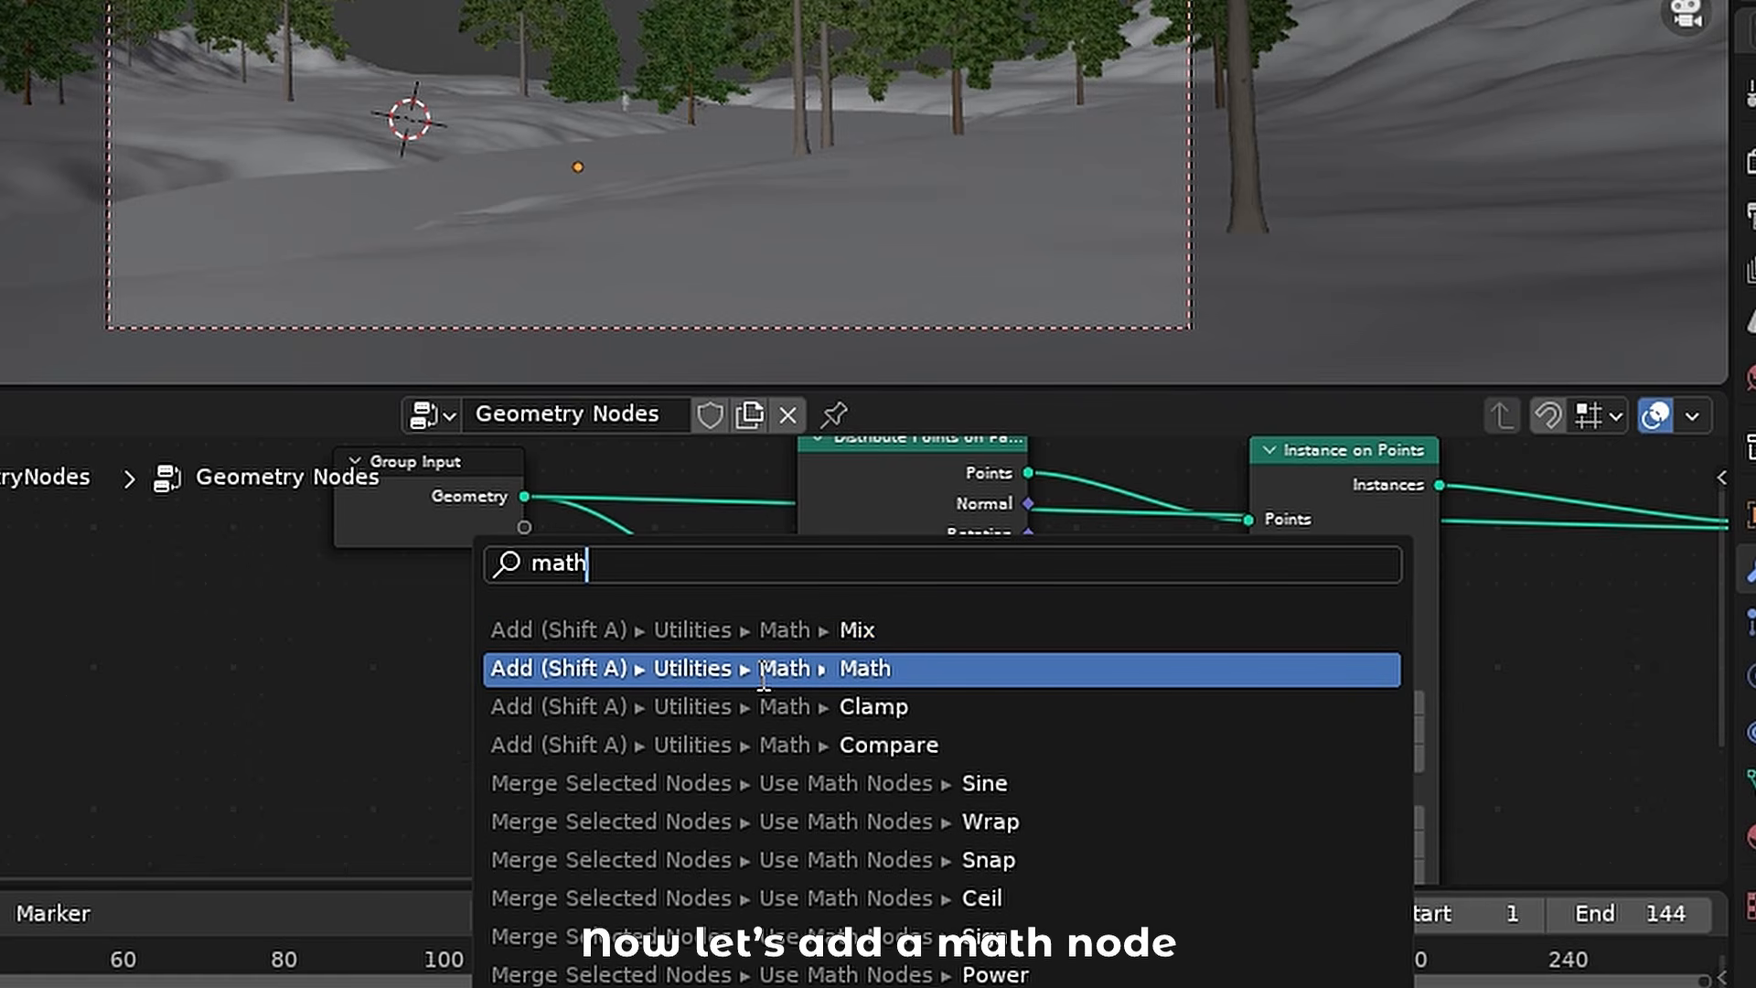
pyautogui.click(764, 669)
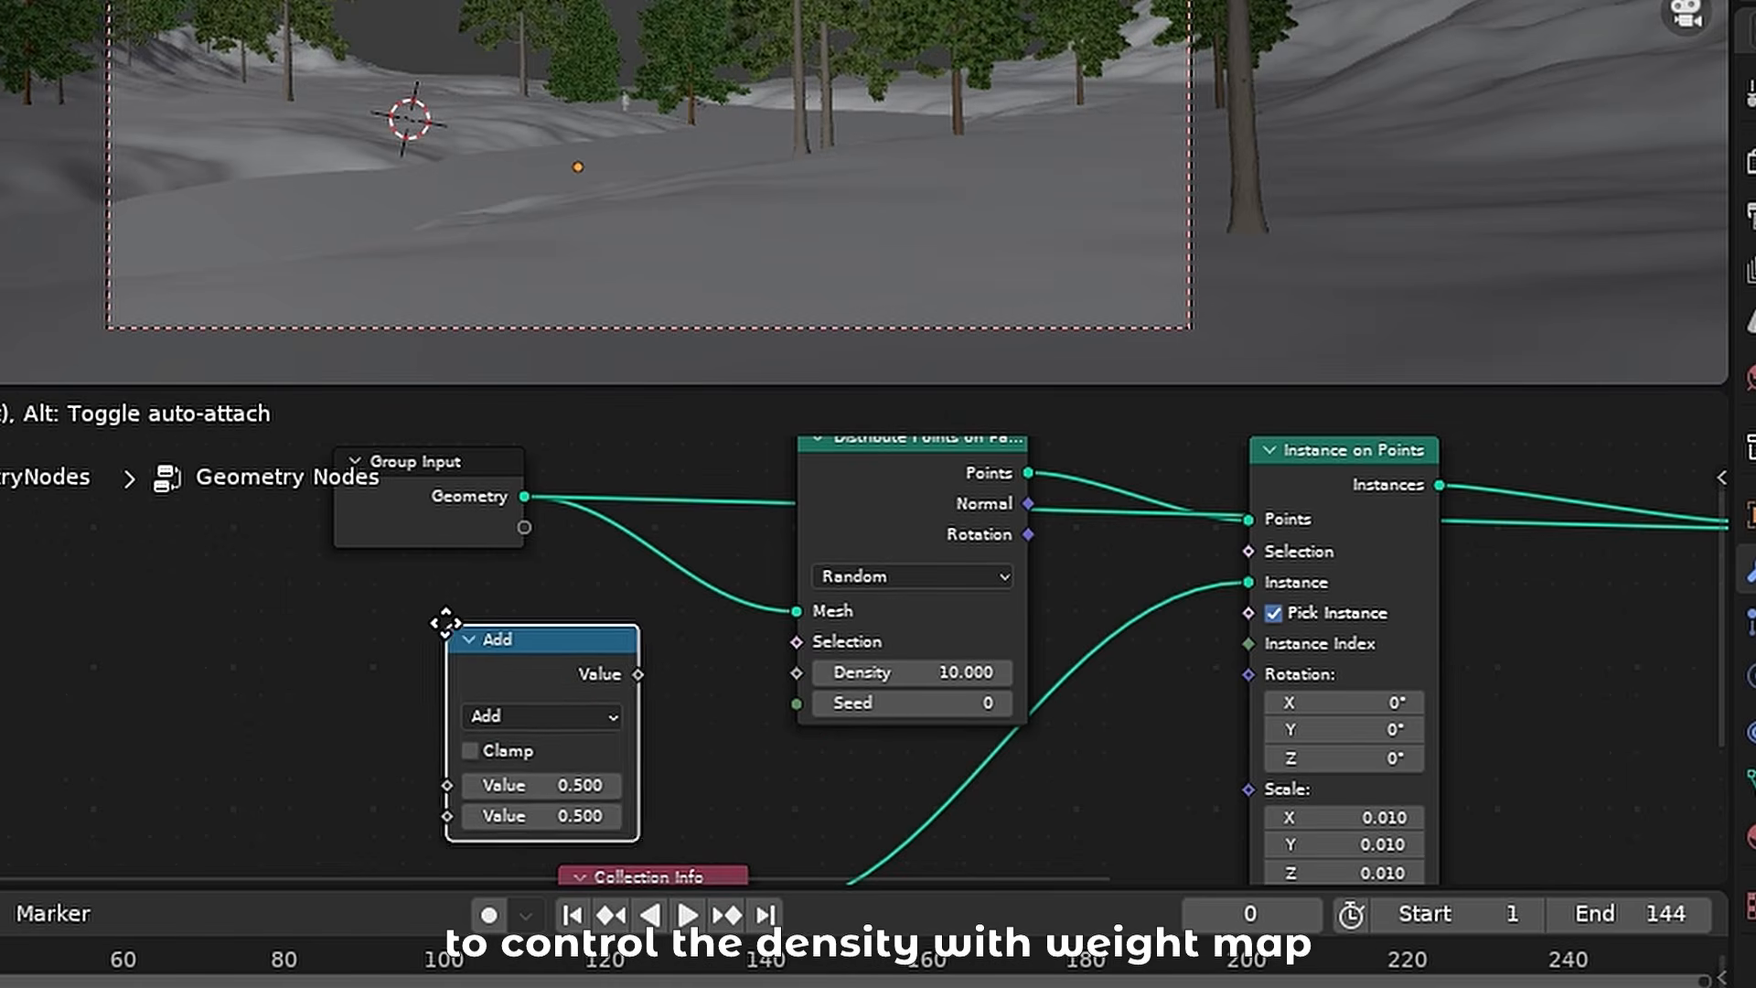
pyautogui.click(447, 686)
pyautogui.click(448, 700)
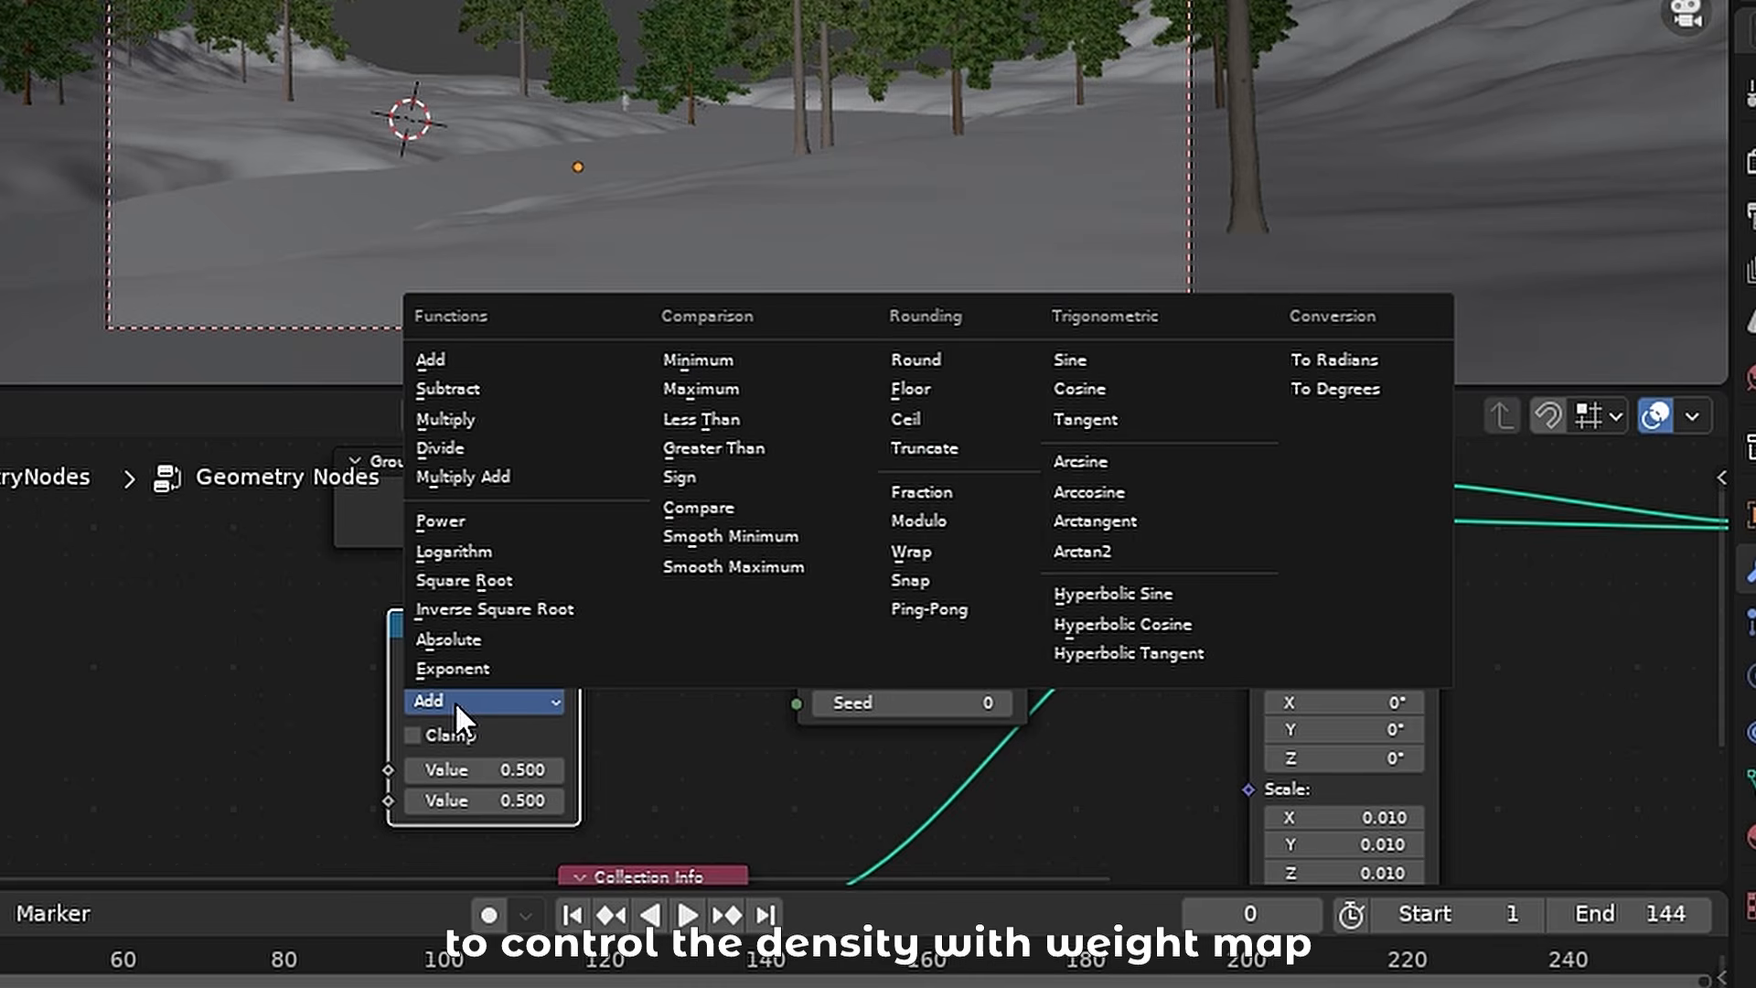
pyautogui.click(458, 421)
pyautogui.moveTo(579, 659); pyautogui.dragTo(797, 673)
pyautogui.moveTo(524, 526); pyautogui.dragTo(388, 769)
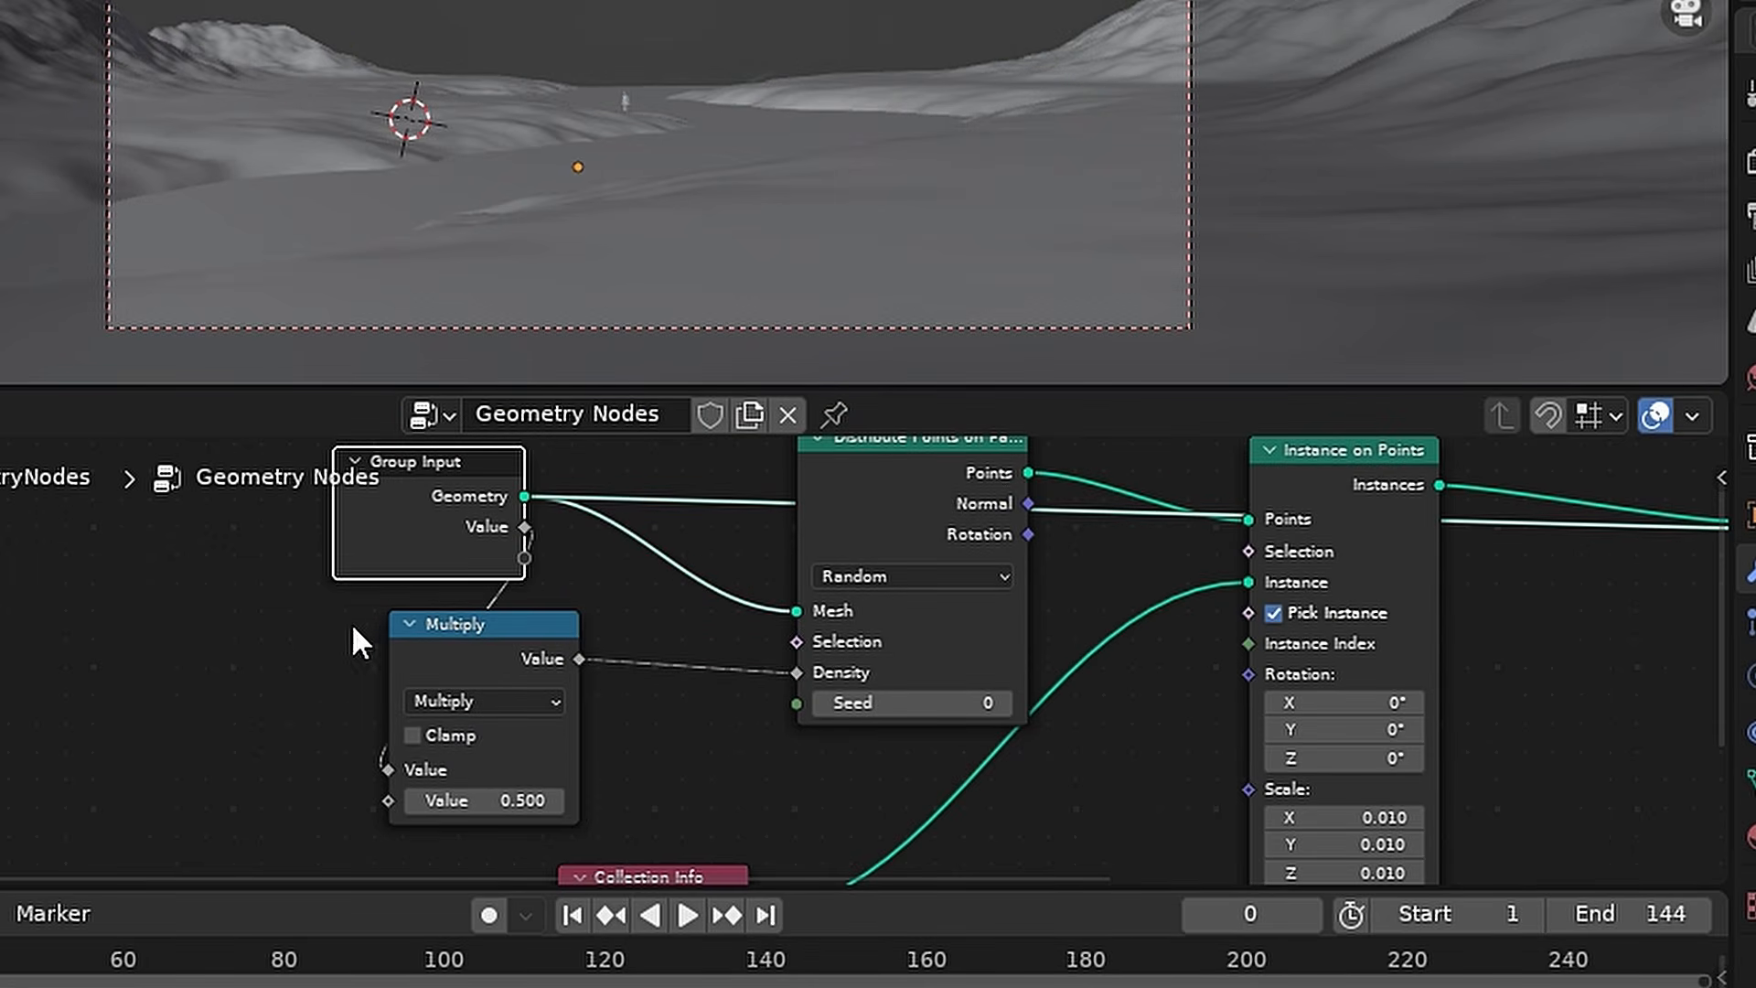
# - Move the Group Input node aside and drive the modifier's first Value input with the Group weight map attribute
pyautogui.moveTo(359, 546); pyautogui.dragTo(355, 545)
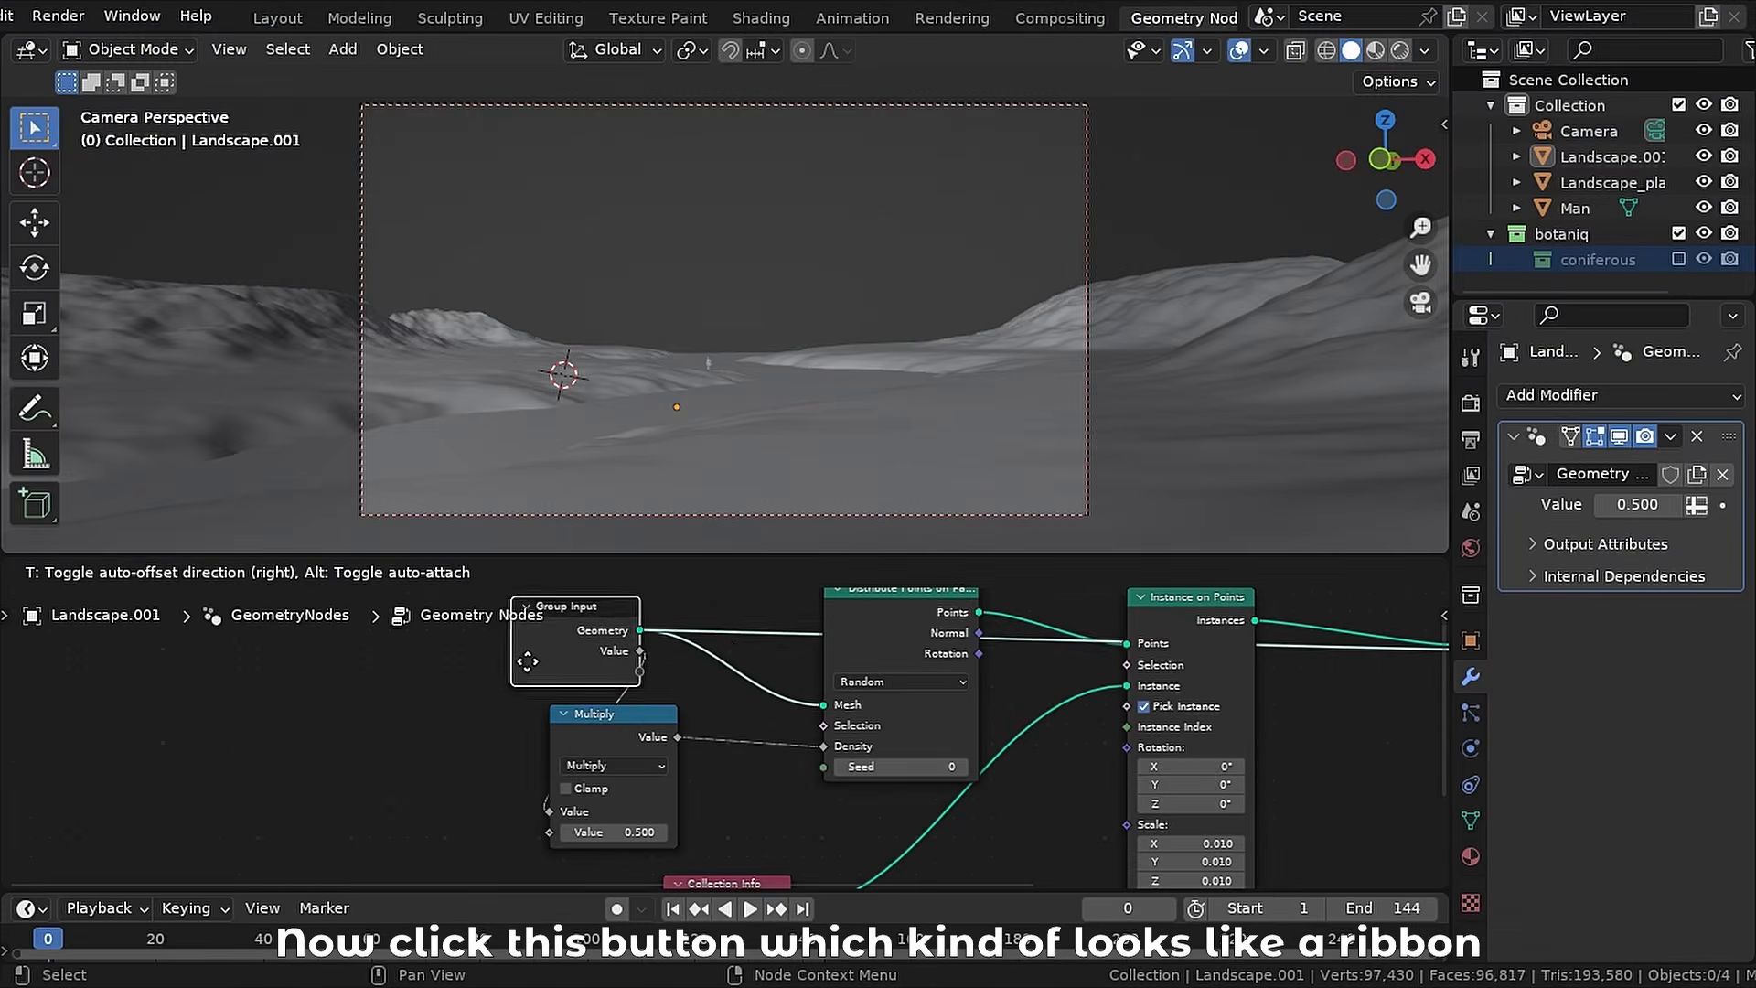
pyautogui.moveTo(527, 660); pyautogui.dragTo(304, 671)
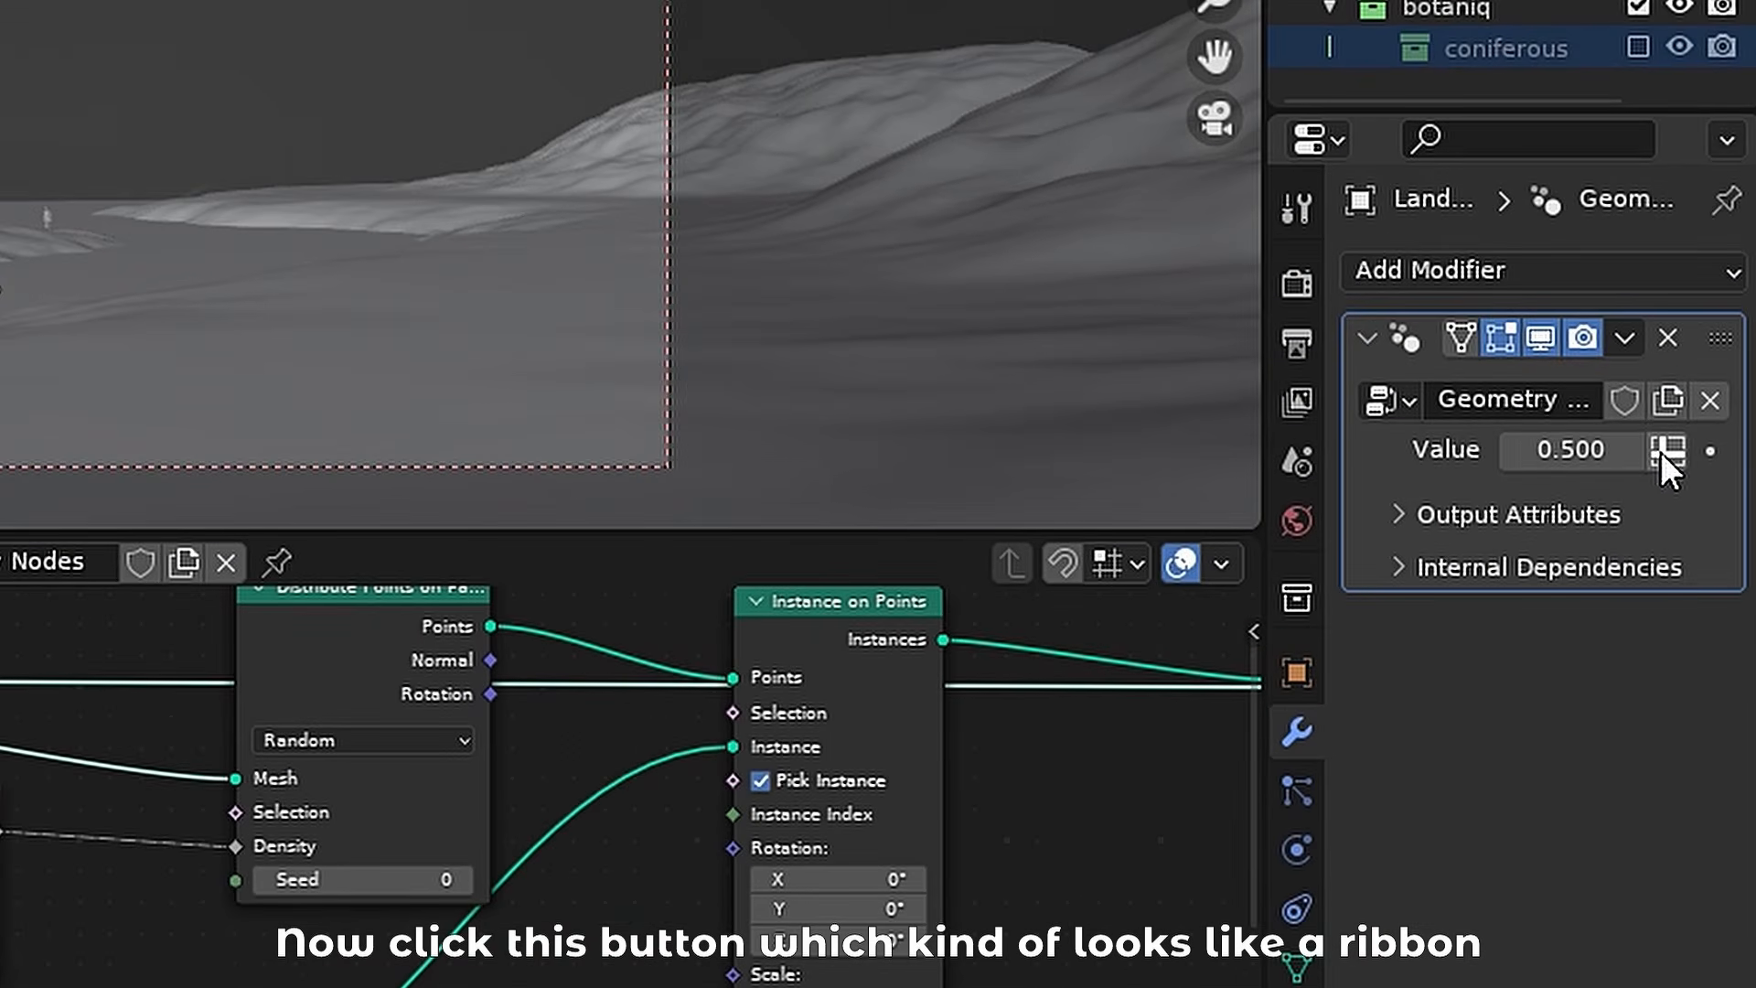
pyautogui.click(1660, 452)
pyautogui.click(1591, 449)
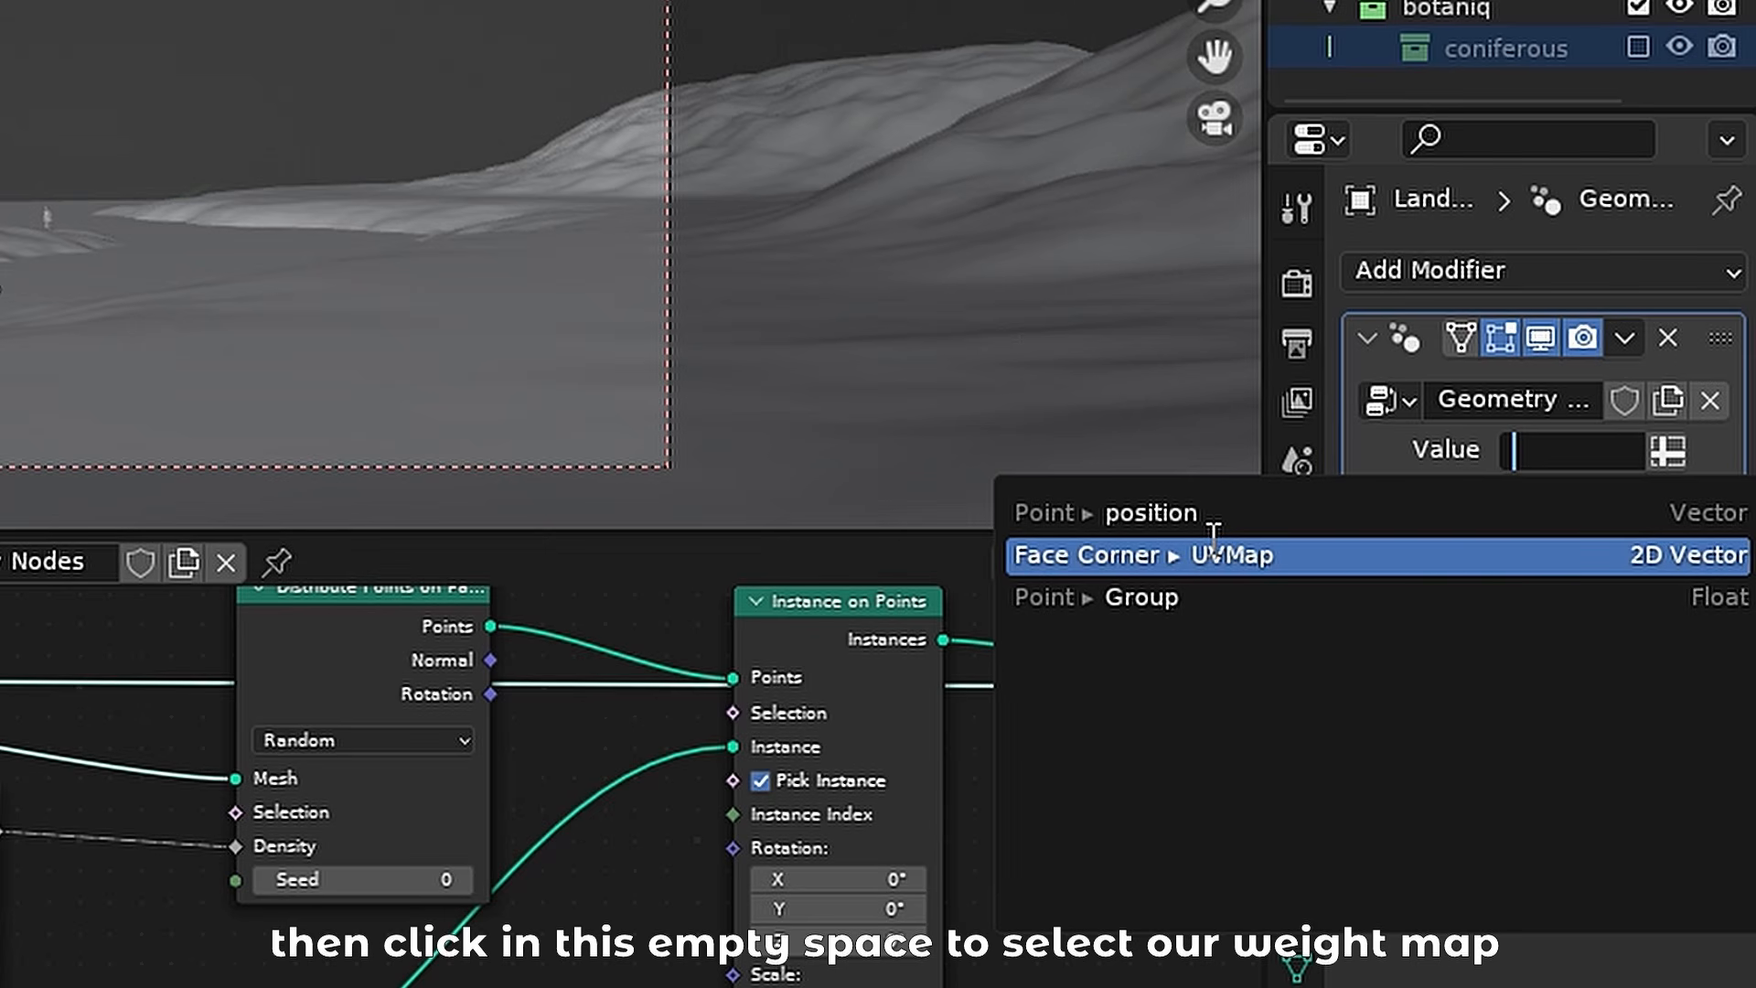
pyautogui.click(1188, 597)
# - Expose the Multiply node's second value as a Group Input socket and set it to 100 in the modifier
pyautogui.moveTo(302, 540); pyautogui.dragTo(501, 758)
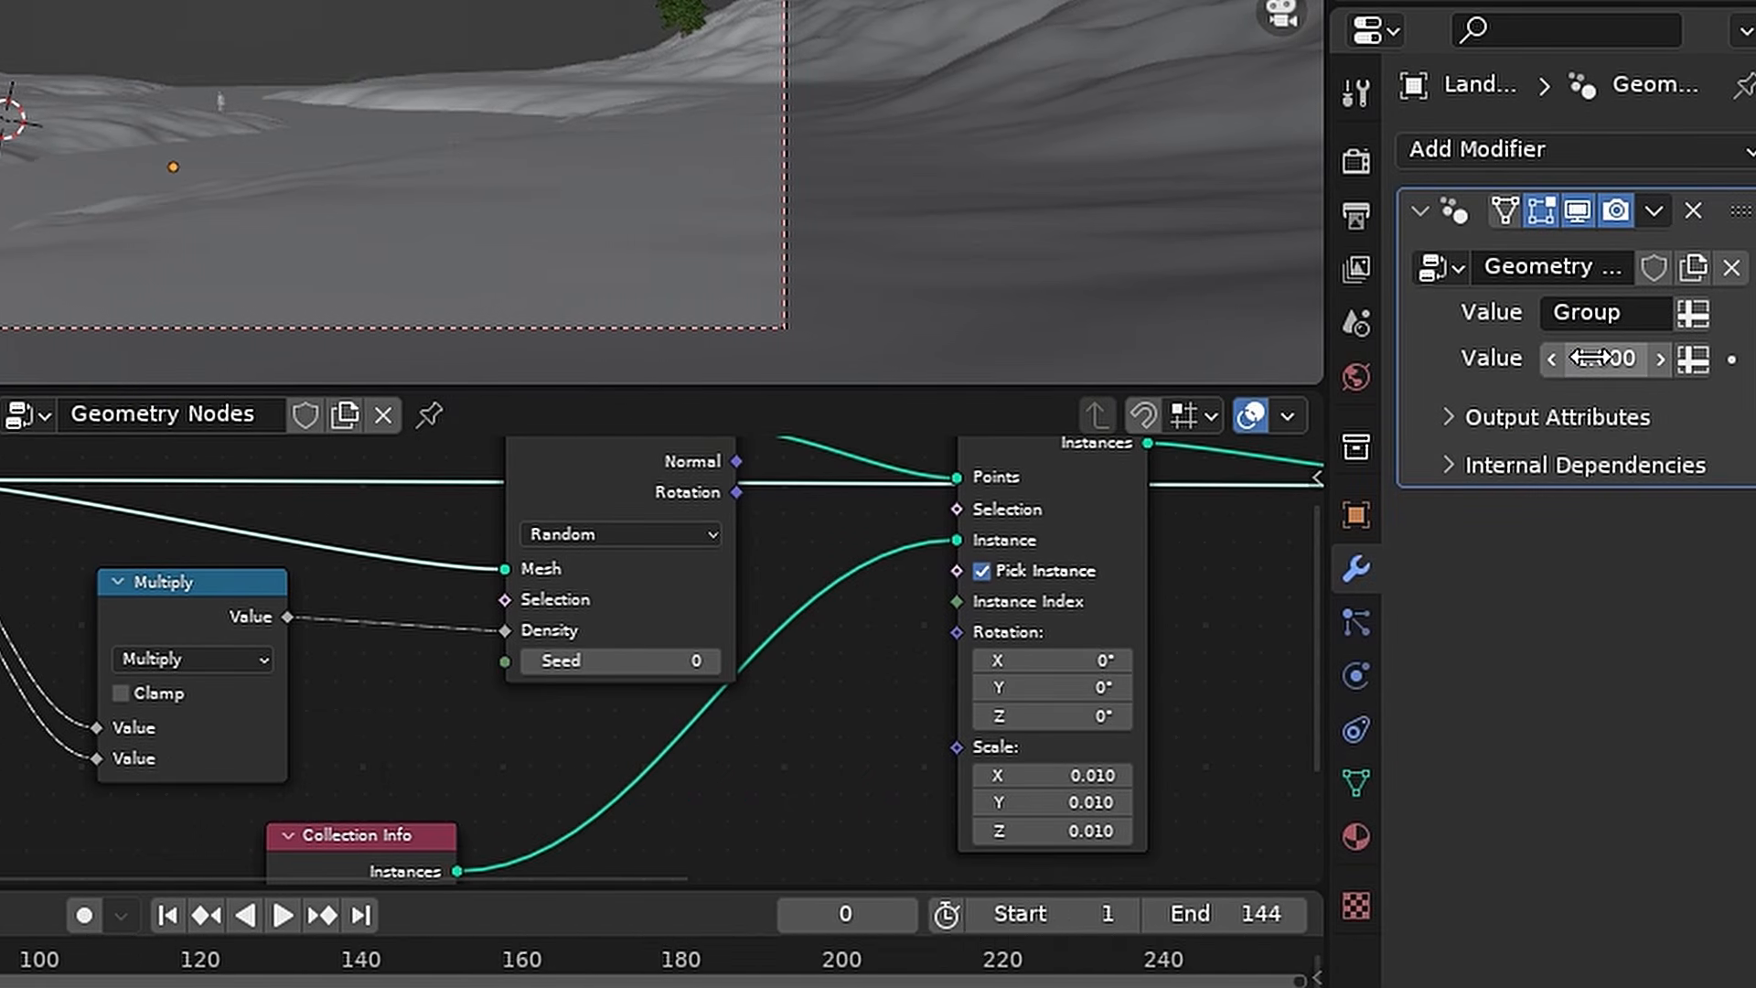
pyautogui.click(1594, 359)
pyautogui.write('10')
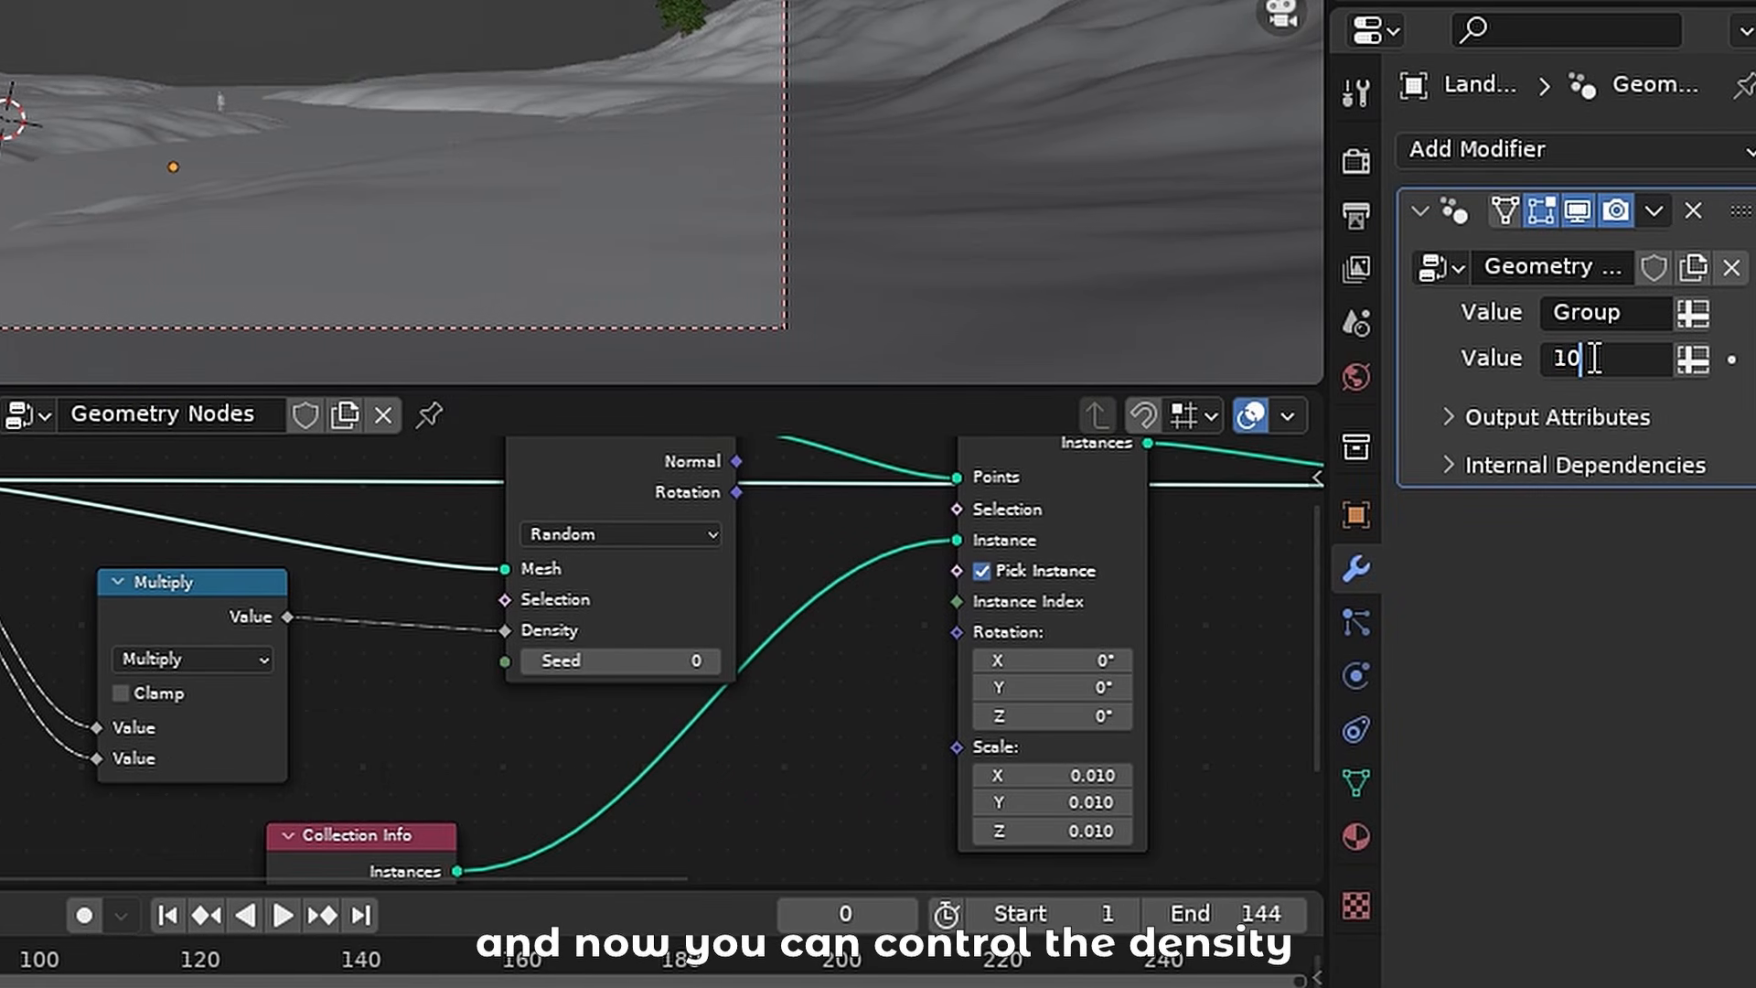
pyautogui.write('0')
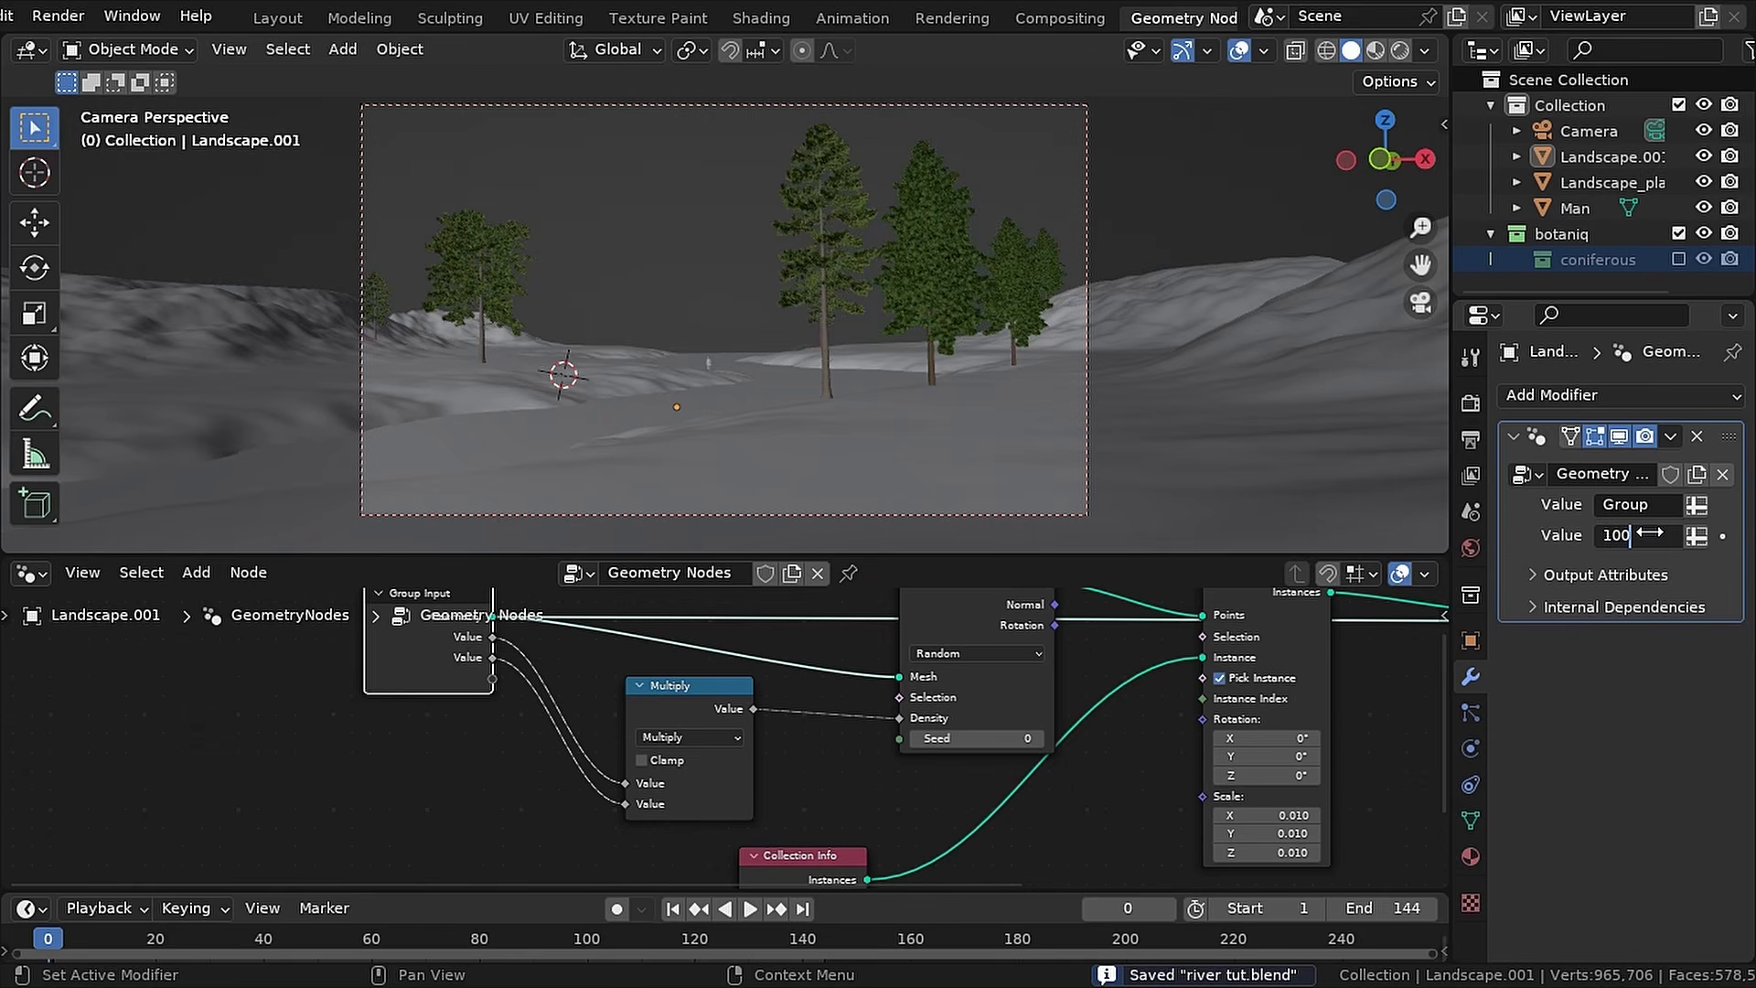
pyautogui.press('Return')
# - Include the coniferous collection in the view layer again and switch to the Layout workspace
pyautogui.moveTo(1412, 433); pyautogui.dragTo(832, 480, button='middle')
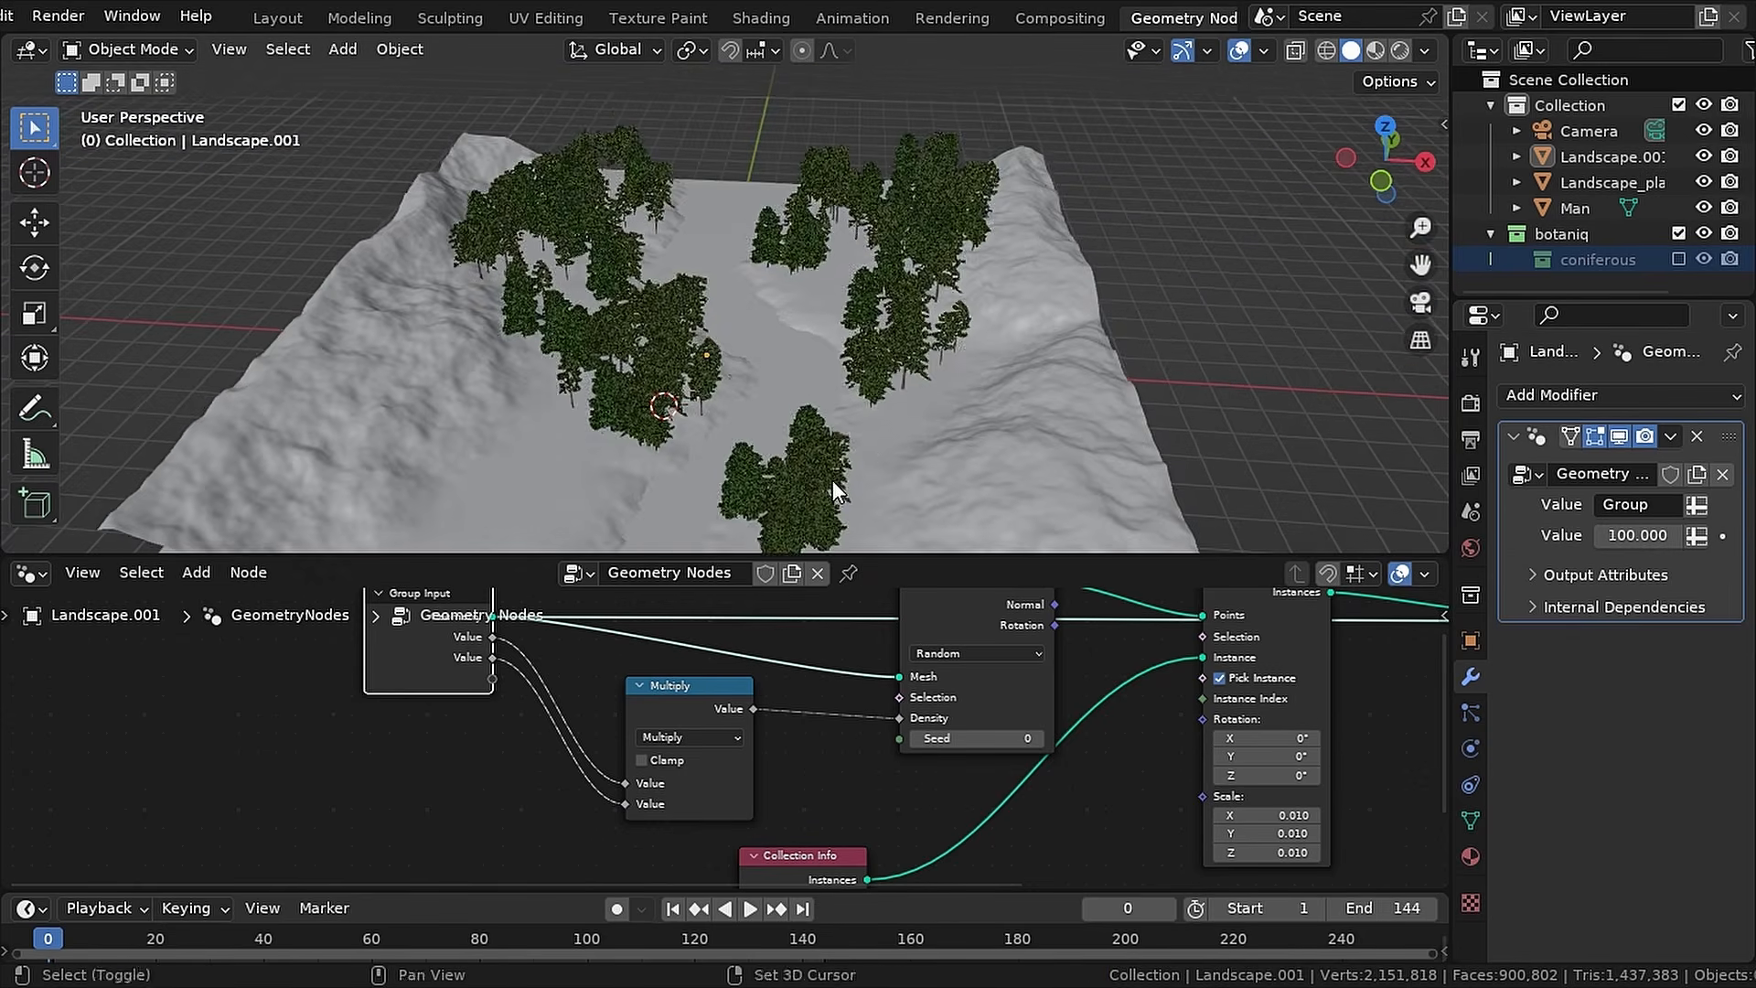
pyautogui.press('KP_0')
pyautogui.click(1681, 258)
pyautogui.moveTo(637, 236); pyautogui.dragTo(743, 491, button='middle')
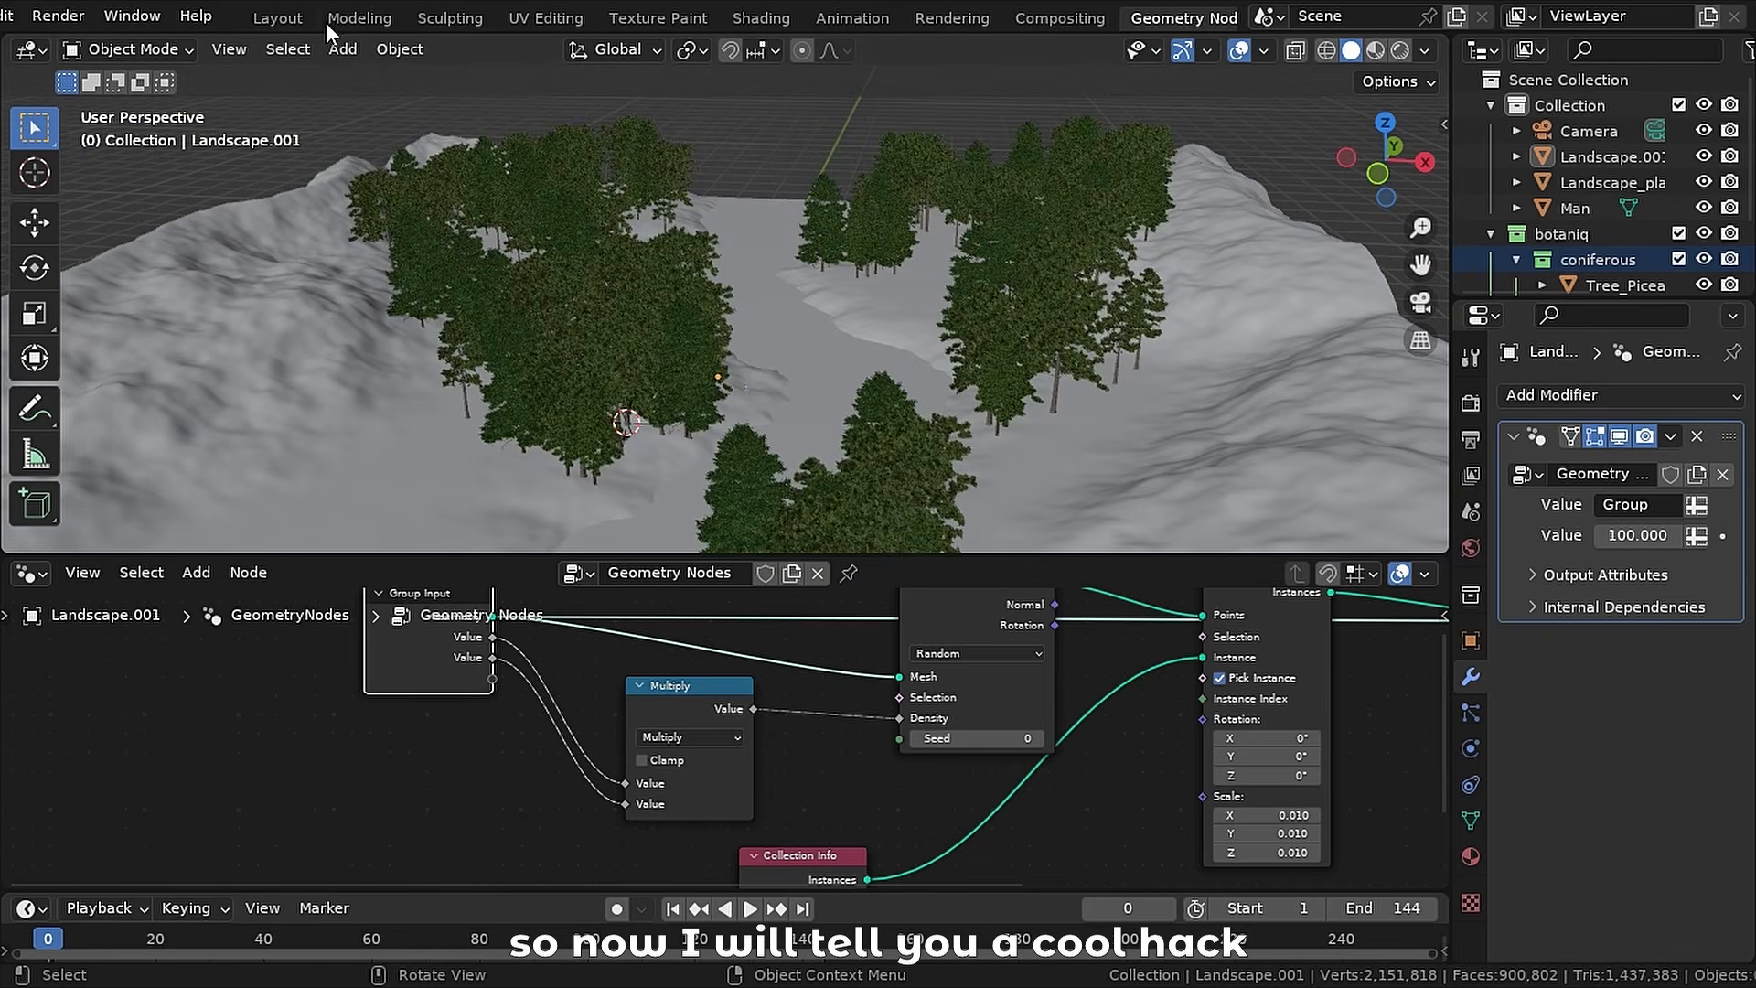
pyautogui.click(295, 14)
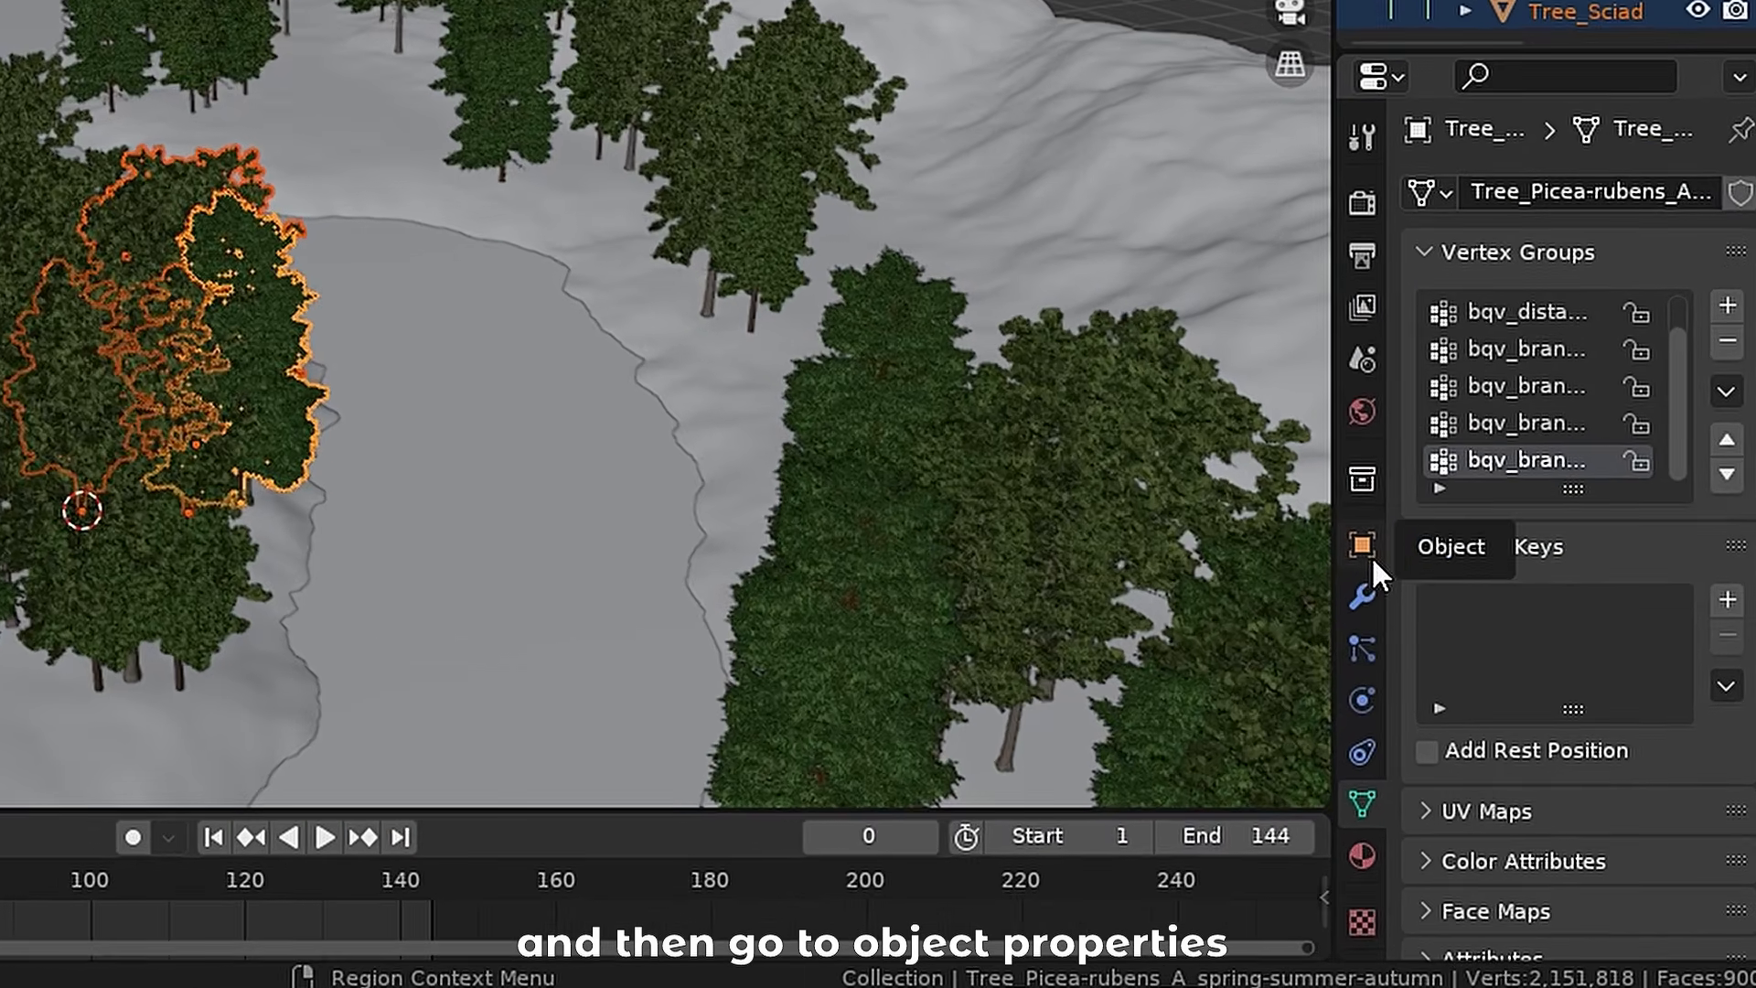
# - Set the selected source trees' viewport display to Bounds in their object properties
pyautogui.click(1472, 677)
pyautogui.scroll(-5, 1474, 519)
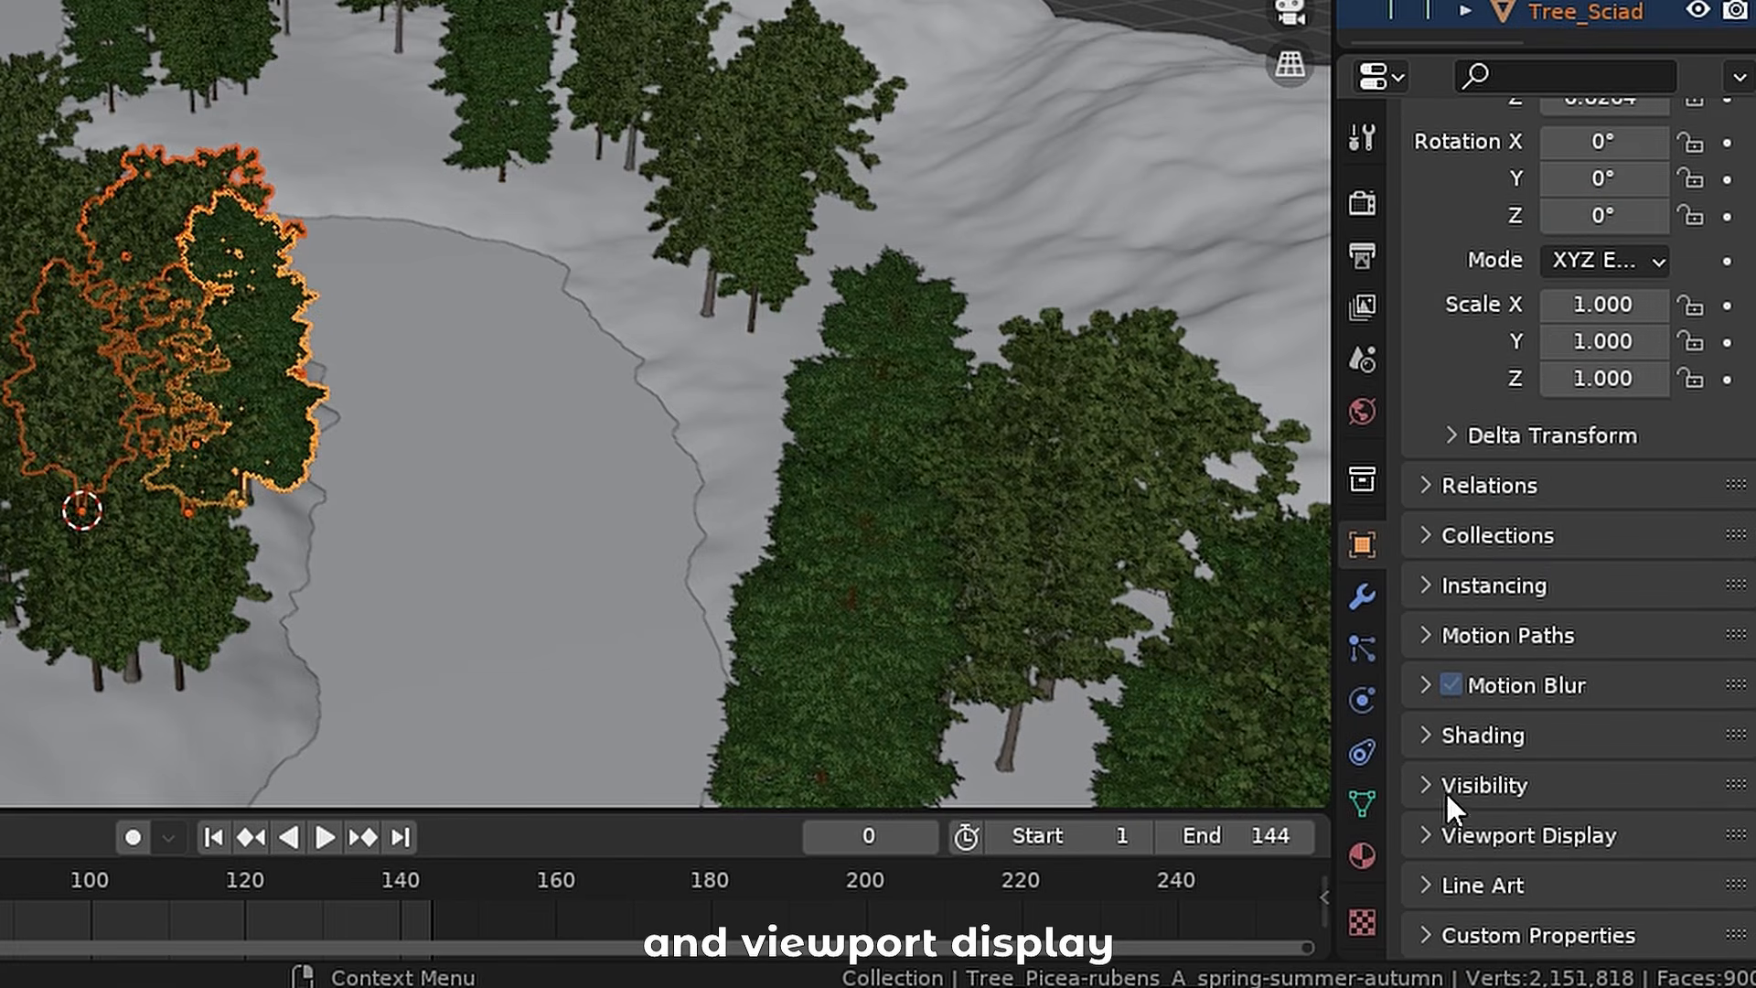
pyautogui.click(1429, 828)
pyautogui.scroll(-8, 1462, 698)
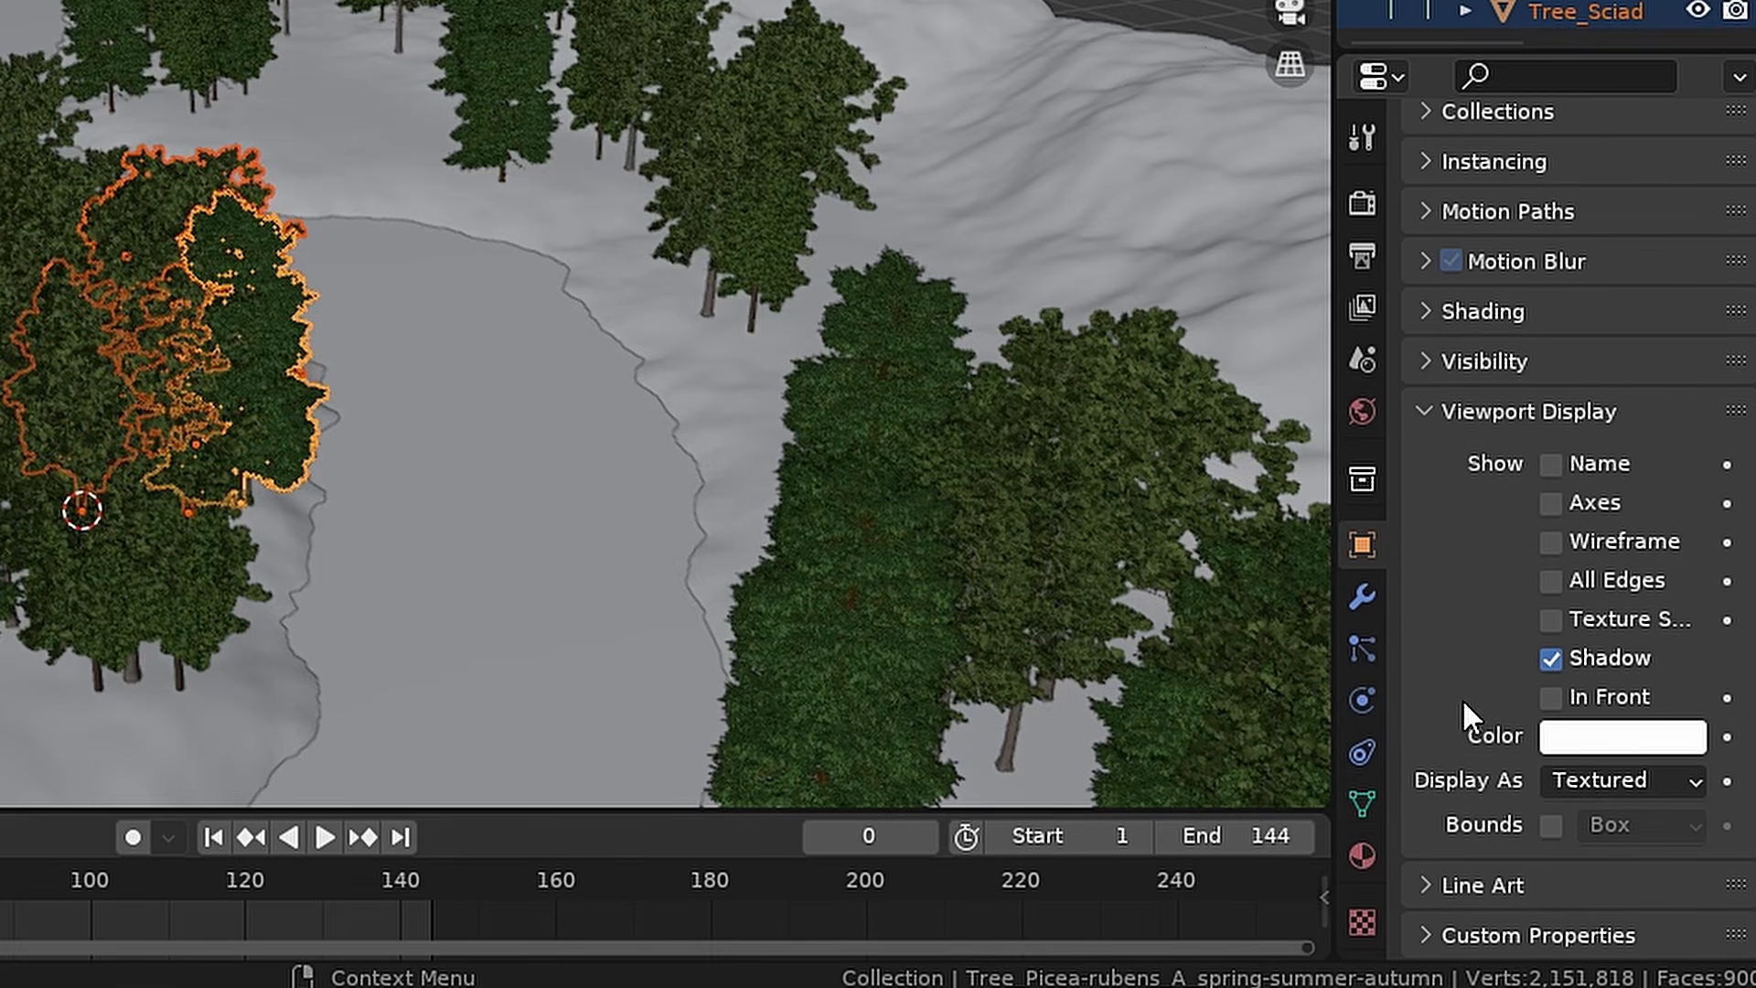
pyautogui.click(1584, 779)
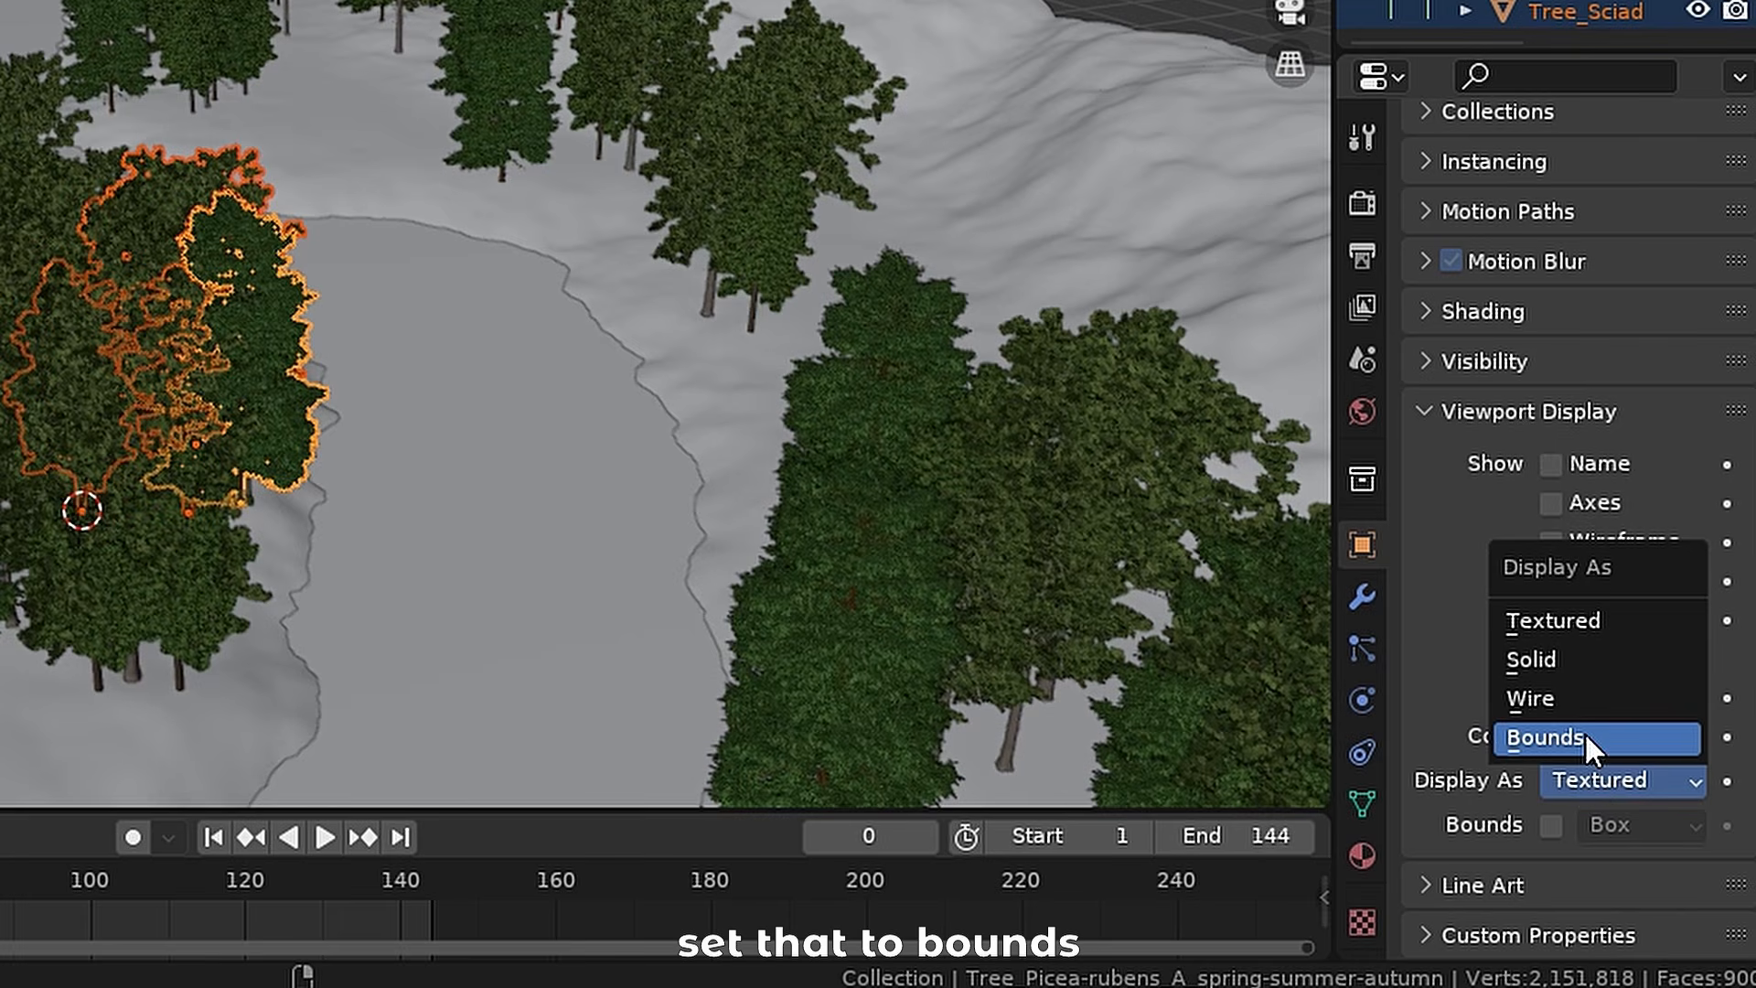
pyautogui.click(1583, 736)
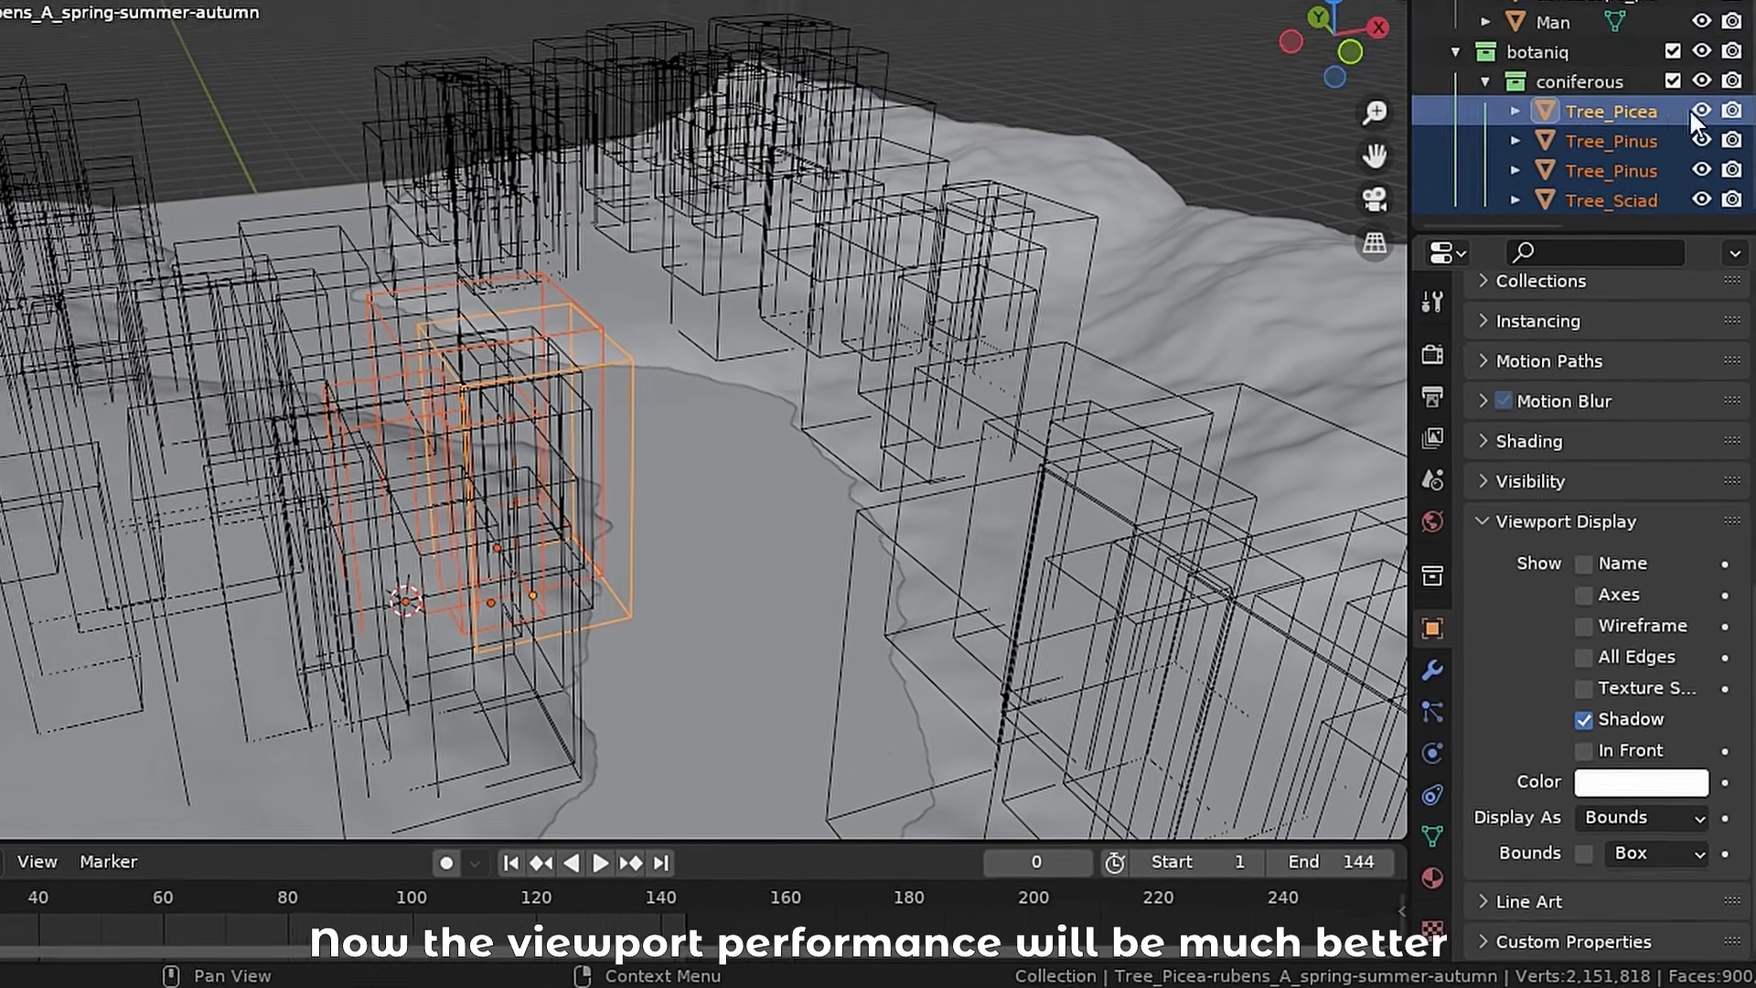
# - Exclude the coniferous collection from the view layer and view the scene through the camera
pyautogui.click(1672, 70)
pyautogui.press('KP_0')
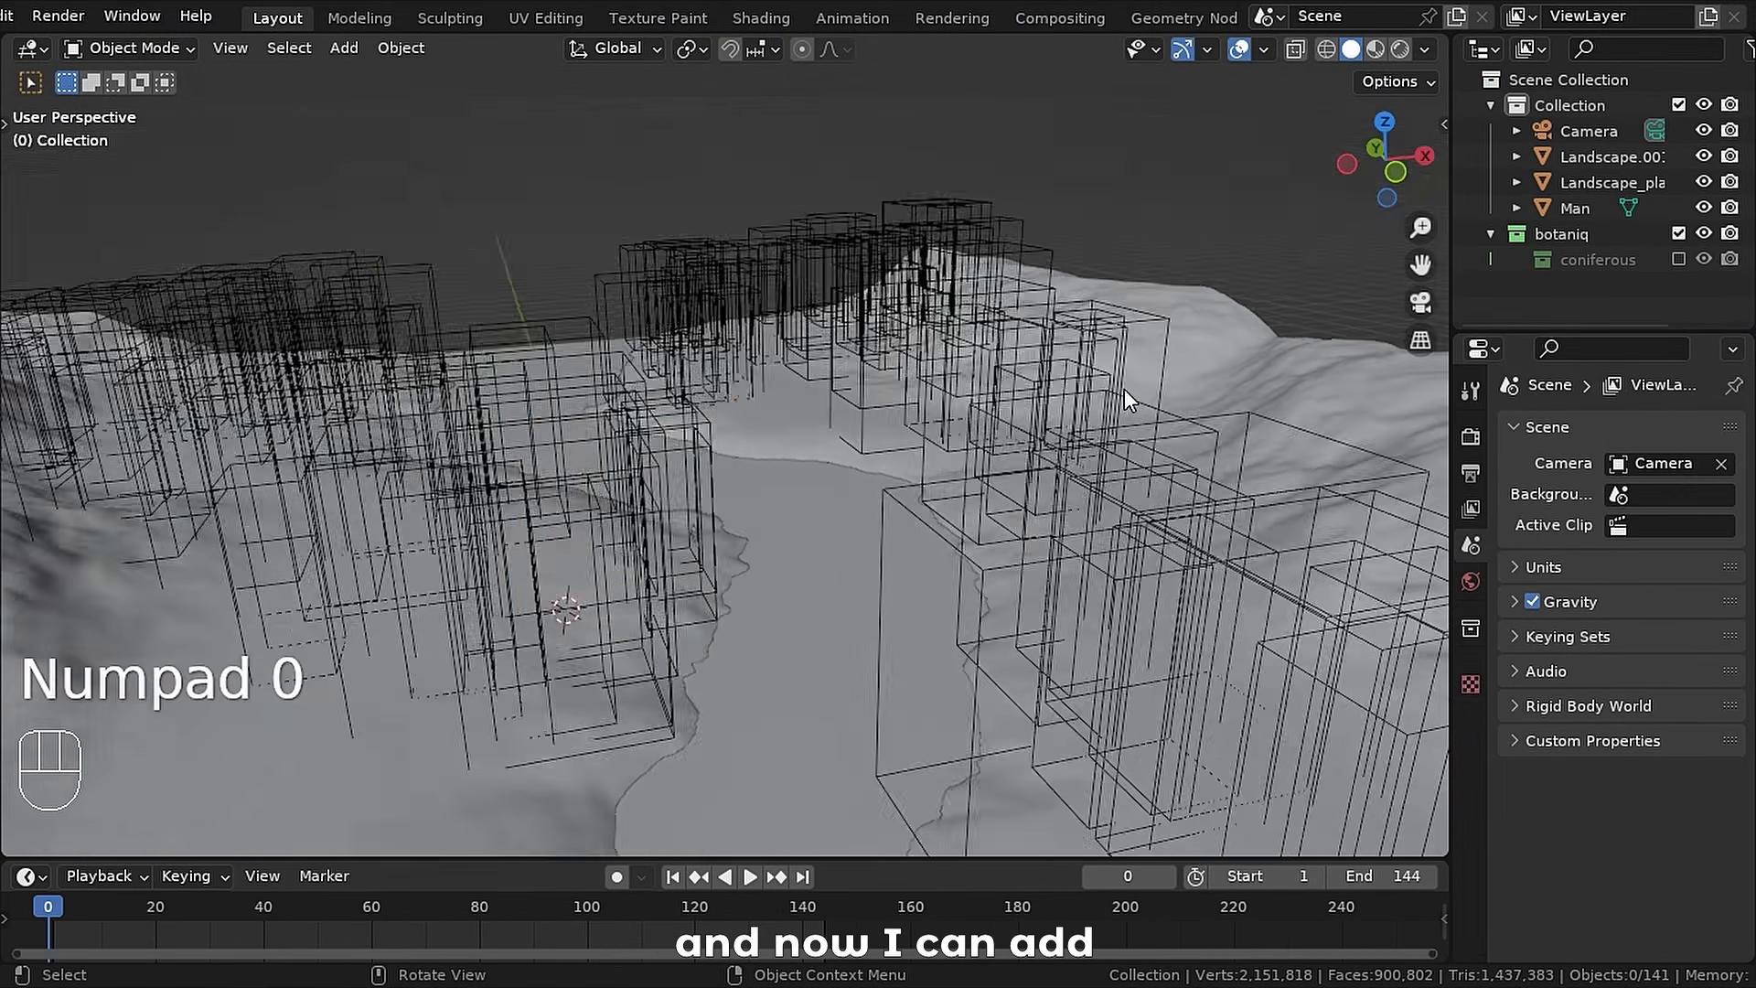
pyautogui.scroll(-2, 412, 377)
pyautogui.keyDown('shift'); pyautogui.moveTo(489, 398); pyautogui.dragTo(680, 440, button='middle'); pyautogui.keyUp('shift')
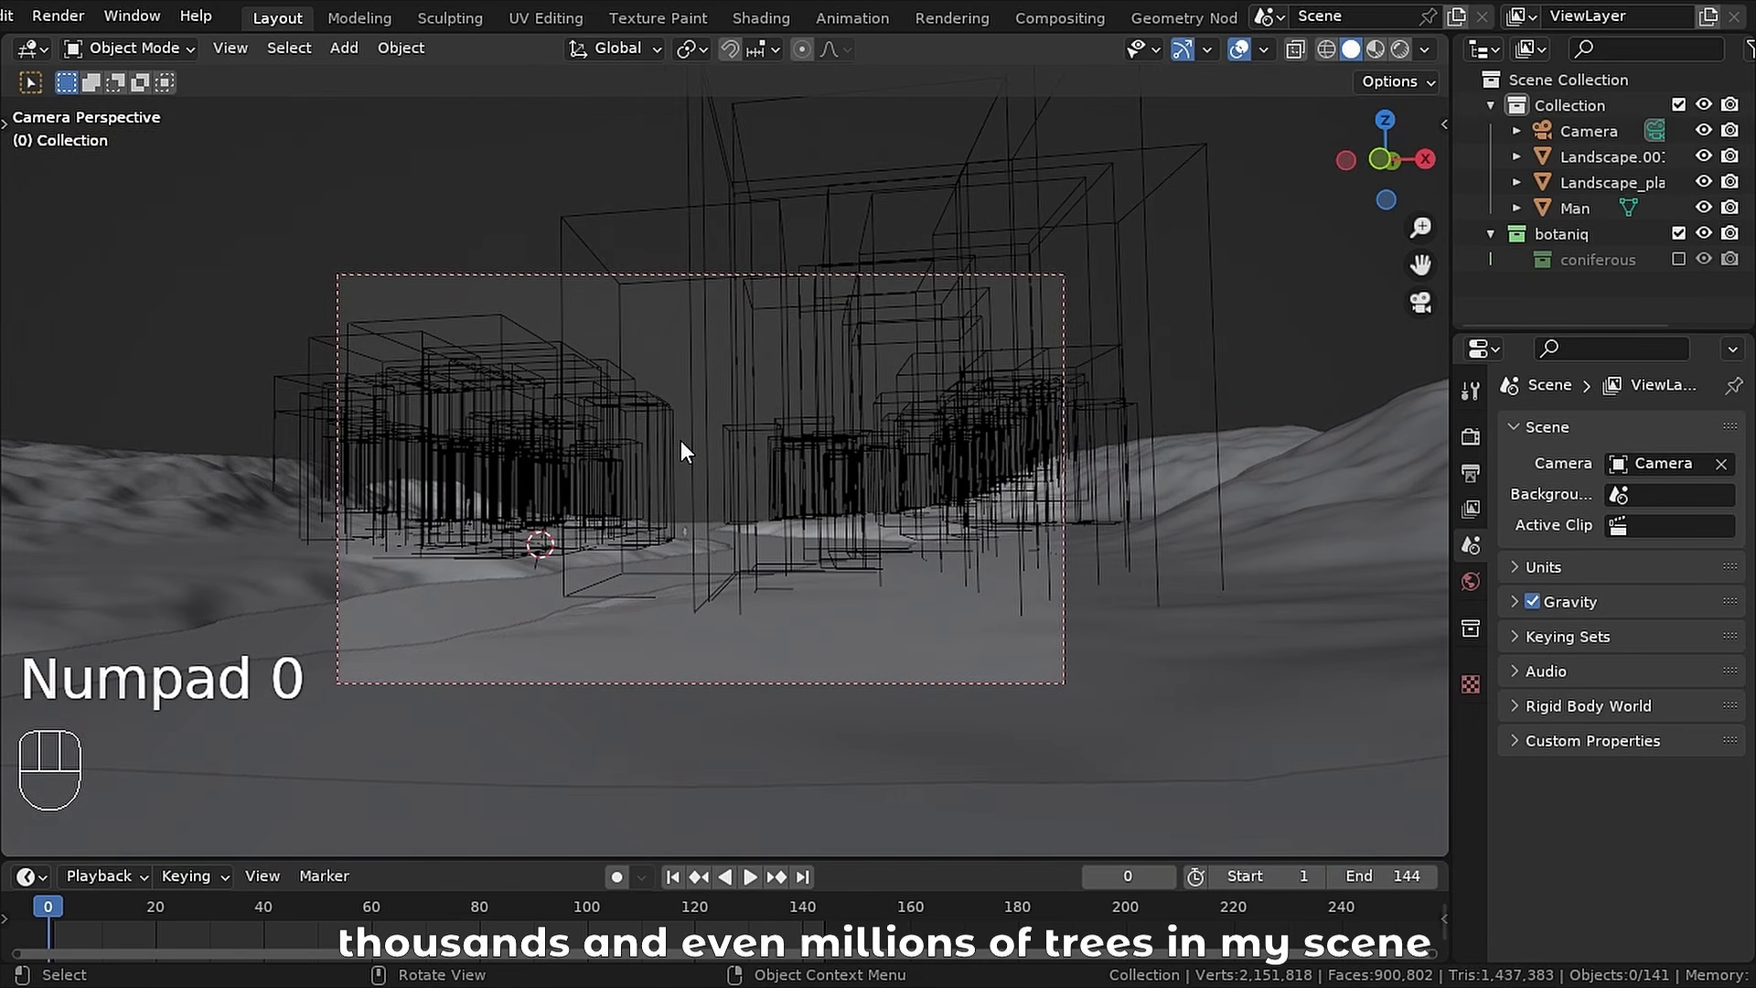
# - Paint weight 1.0 from above over the outer ground areas on both river banks of the landscape
pyautogui.press('KP_7')
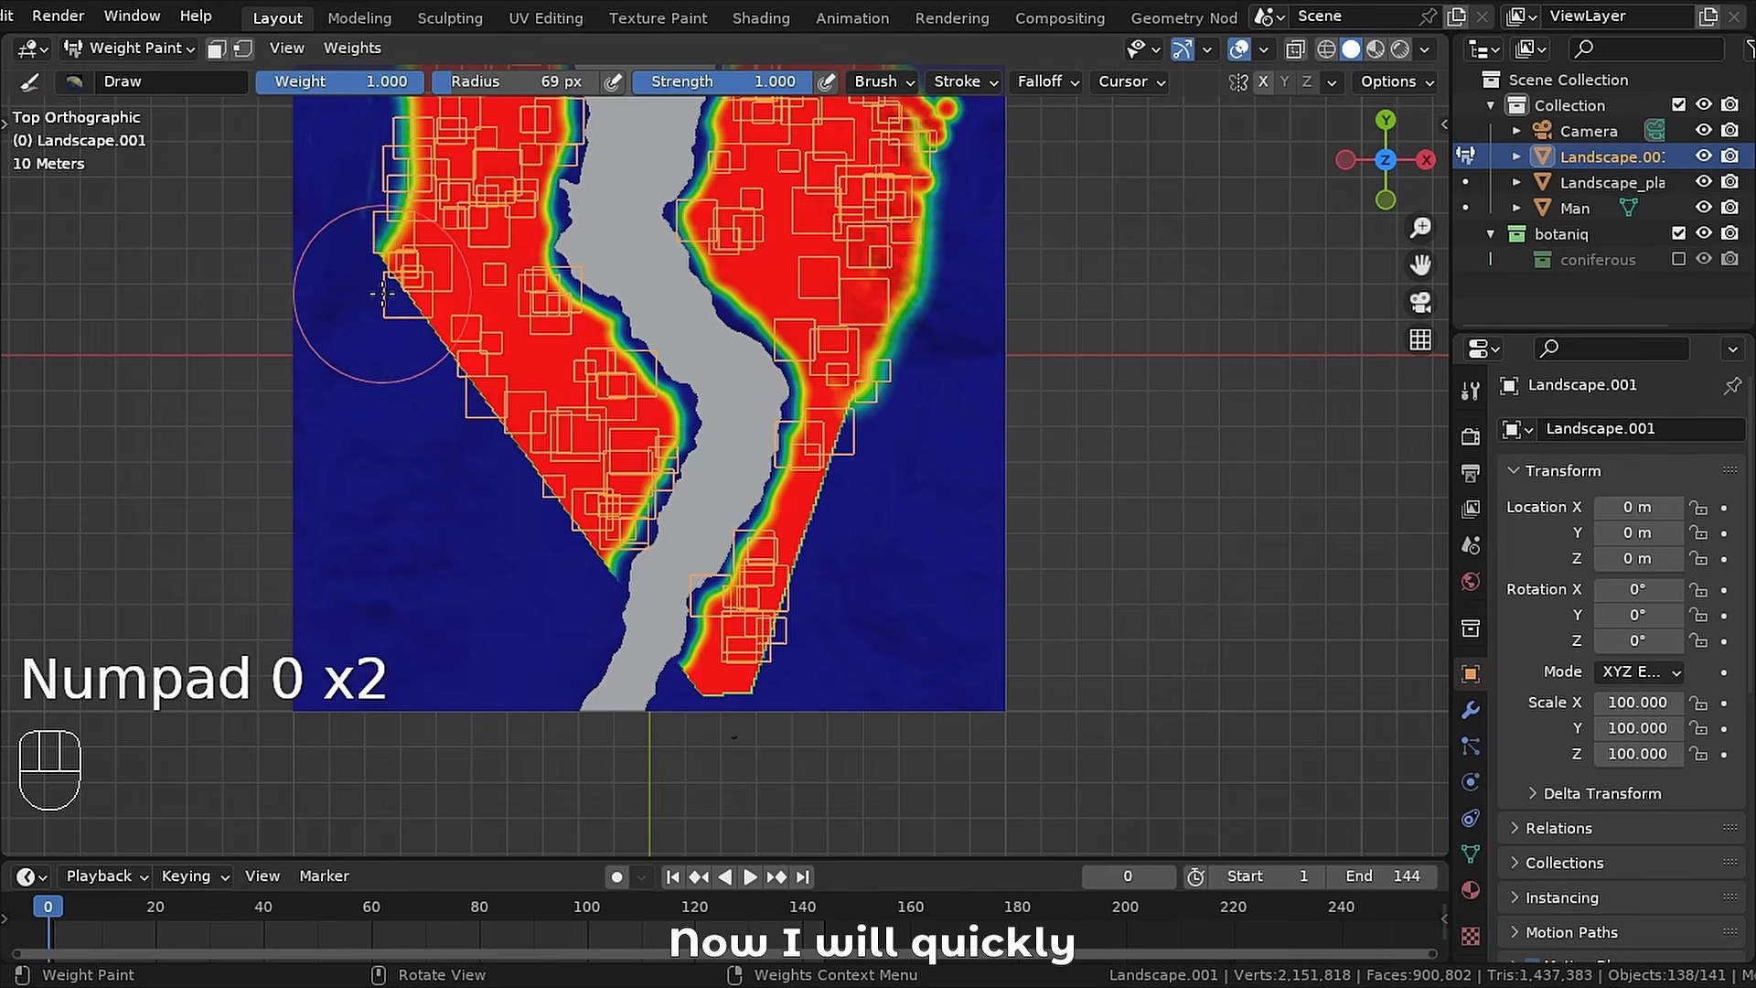
pyautogui.moveTo(383, 293)
pyautogui.mouseDown()
pyautogui.moveTo(371, 334)
pyautogui.moveTo(429, 631)
pyautogui.moveTo(585, 595)
pyautogui.moveTo(476, 381)
pyautogui.moveTo(416, 416)
pyautogui.moveTo(532, 518)
pyautogui.mouseUp()
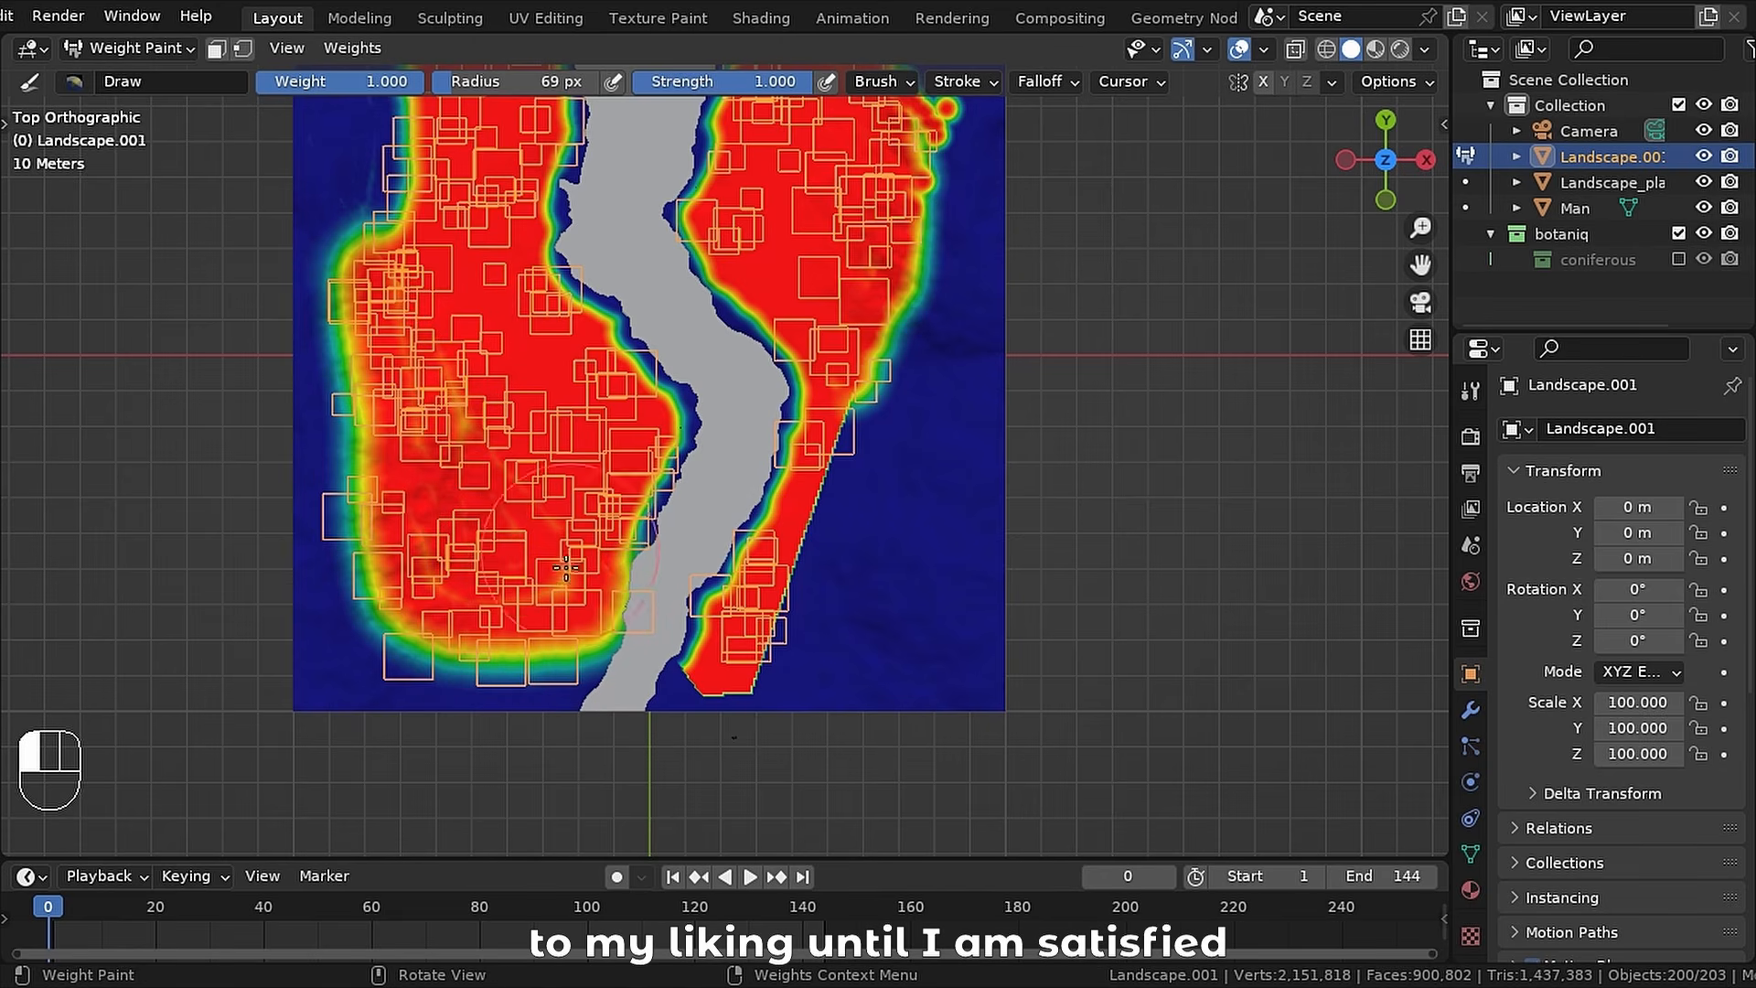
pyautogui.moveTo(897, 343)
pyautogui.mouseDown()
pyautogui.moveTo(874, 631)
pyautogui.moveTo(745, 704)
pyautogui.moveTo(860, 420)
pyautogui.mouseUp()
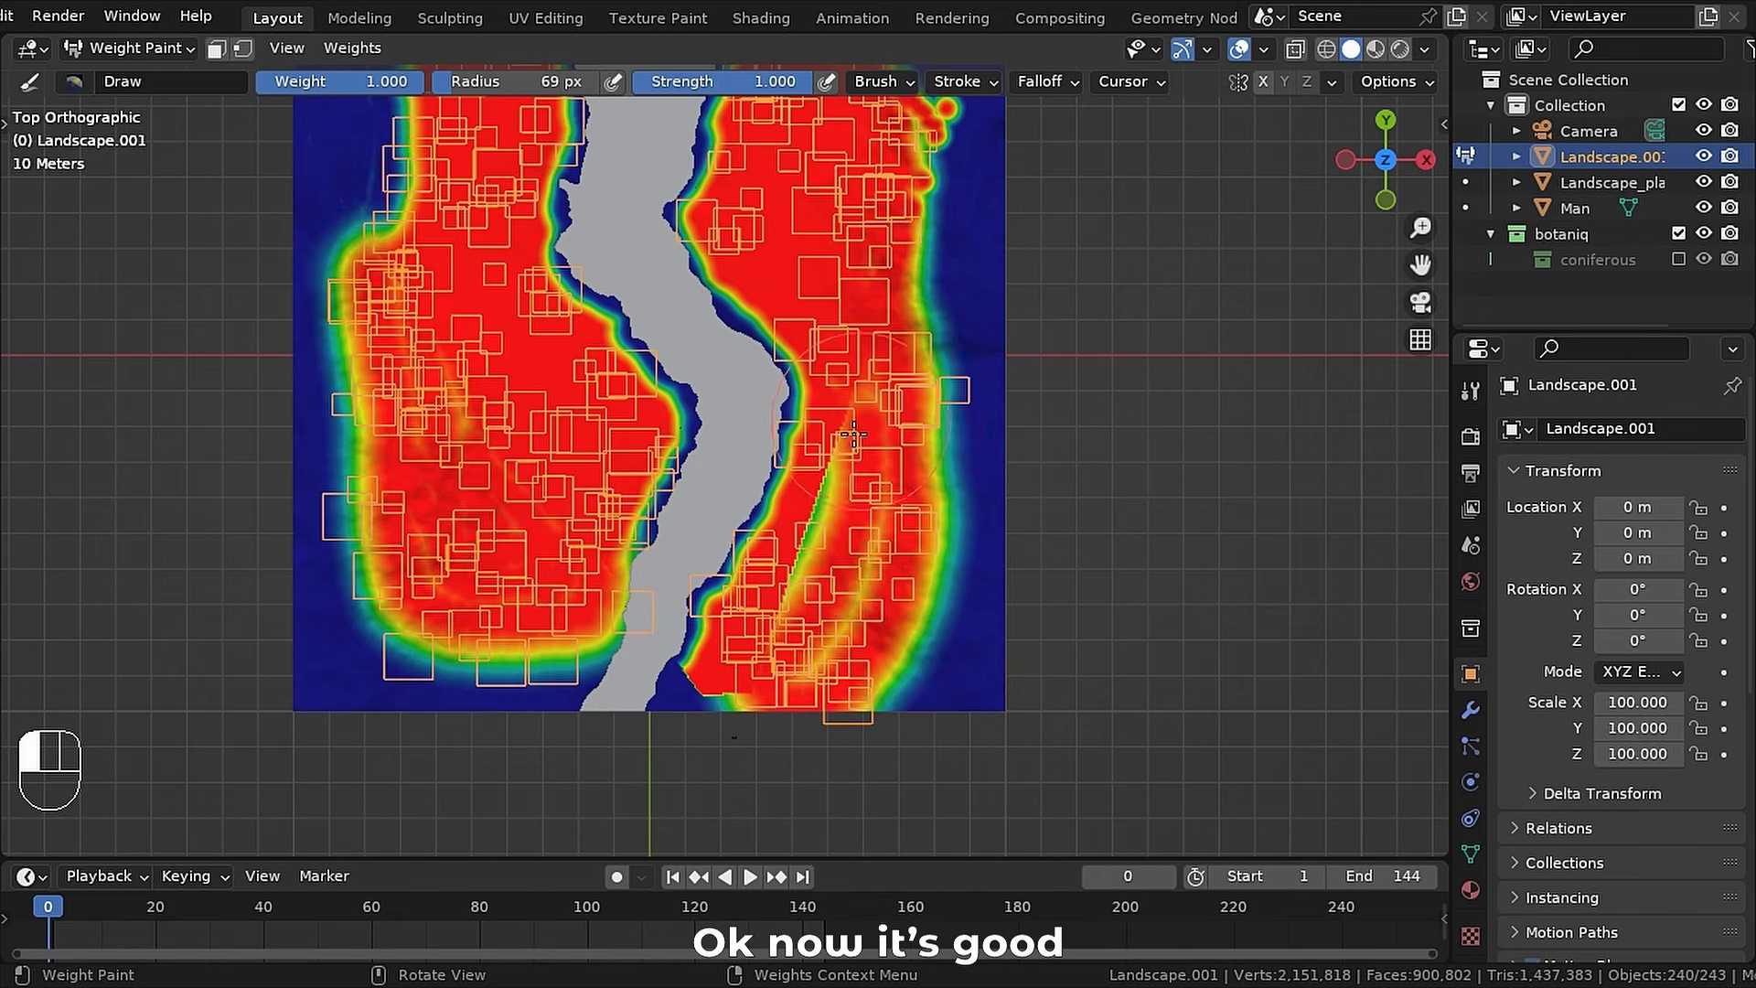
pyautogui.moveTo(795, 664); pyautogui.dragTo(876, 524)
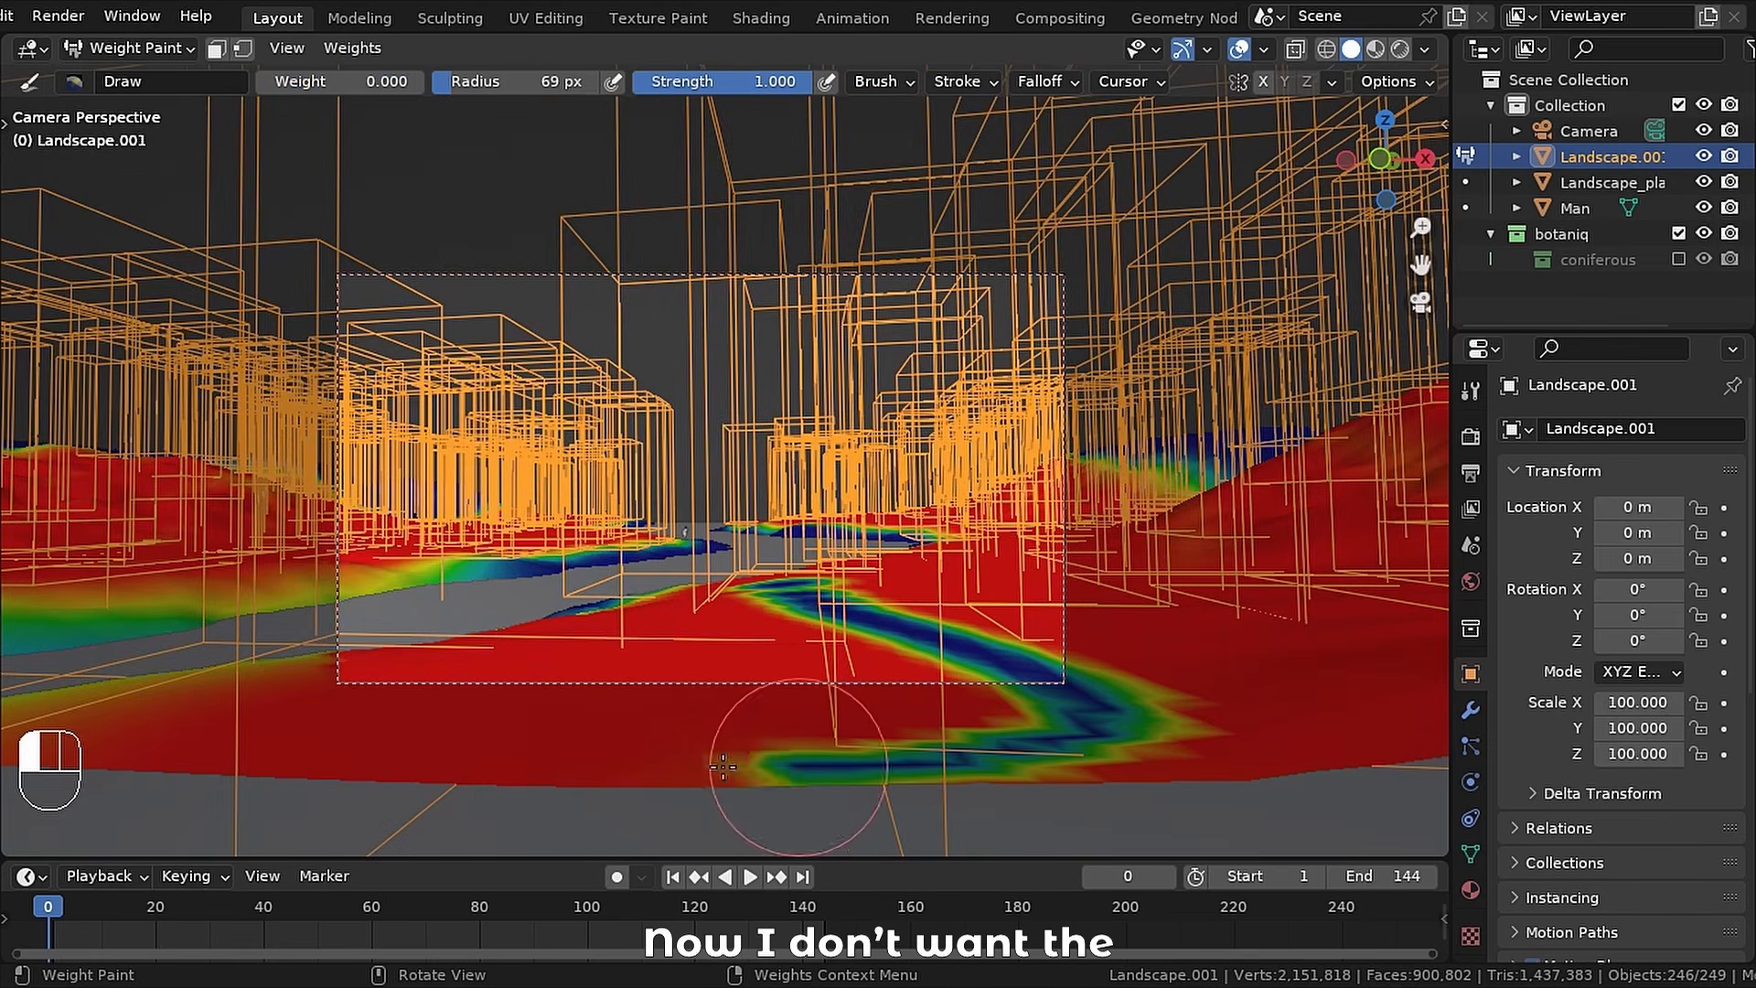
# - Paint weight 0 over the foreground bank so no trees stand directly in front of the camera
pyautogui.moveTo(585, 695); pyautogui.dragTo(521, 673)
pyautogui.press('KP_7')
pyautogui.moveTo(704, 567)
pyautogui.mouseDown()
pyautogui.moveTo(736, 622)
pyautogui.moveTo(709, 641)
pyautogui.moveTo(682, 718)
pyautogui.moveTo(665, 624)
pyautogui.mouseUp()
pyautogui.press('KP_0')
# - Return to Object Mode and preview the camera view in rendered shading with overlays hidden
pyautogui.click(128, 47)
pyautogui.click(146, 74)
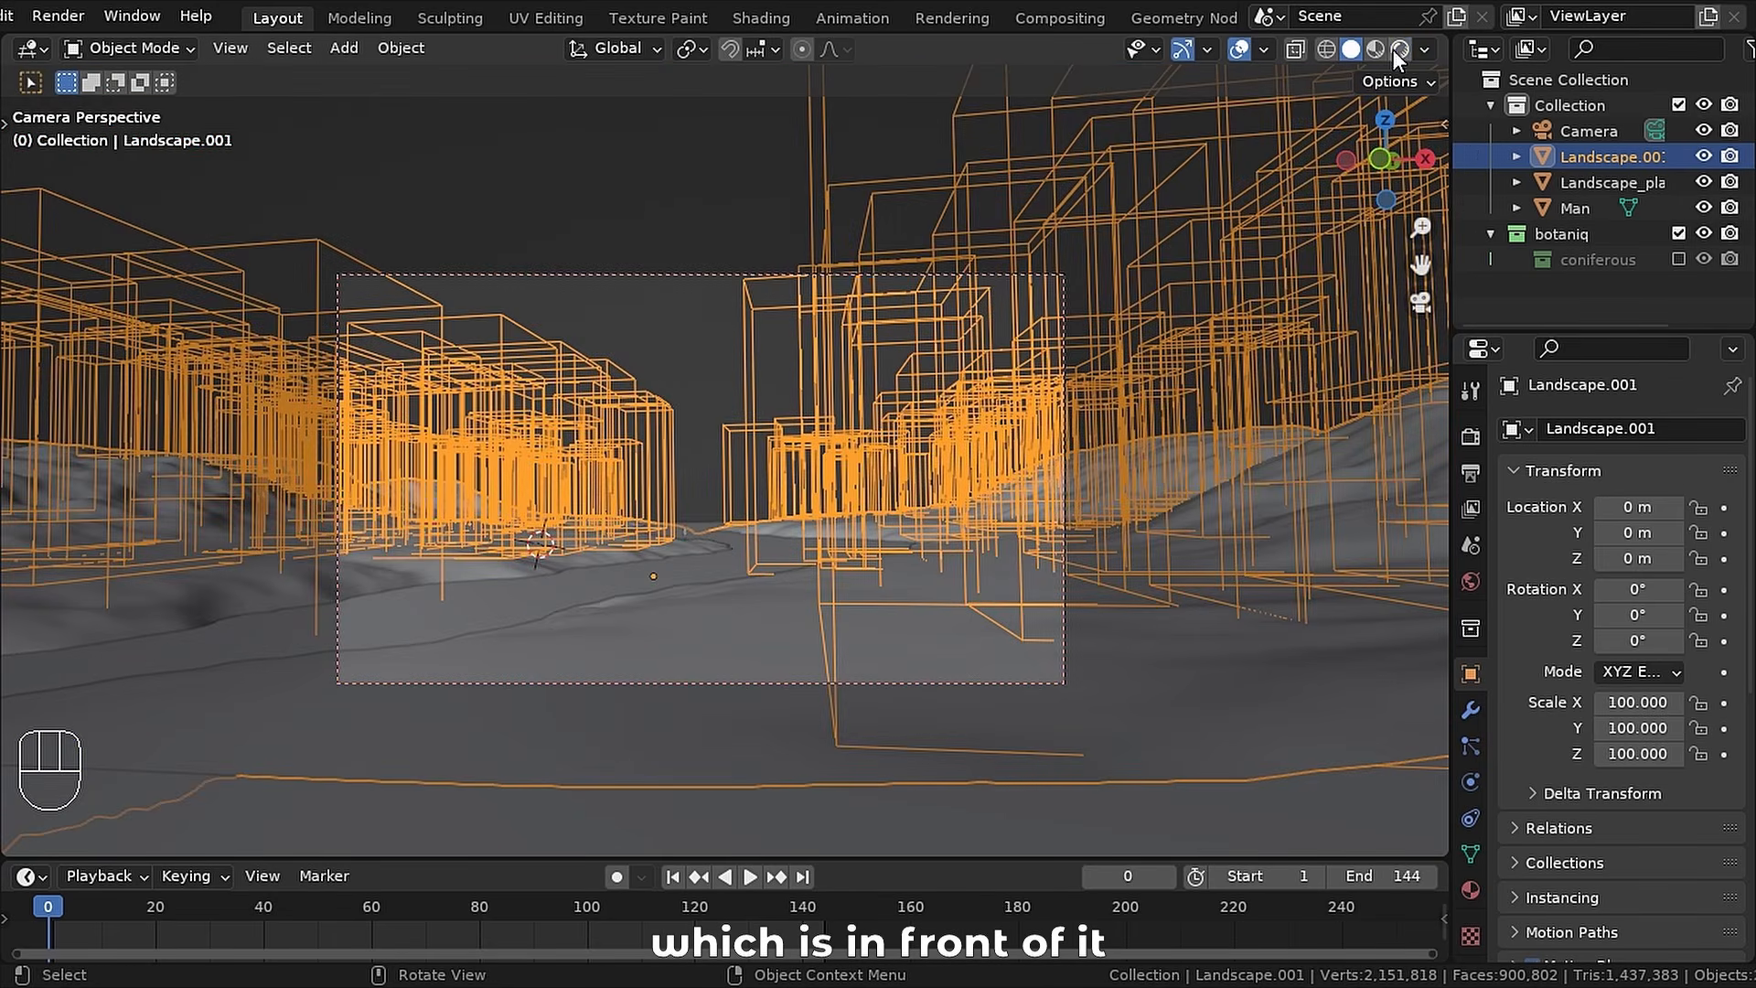
pyautogui.click(1369, 49)
pyautogui.click(1208, 51)
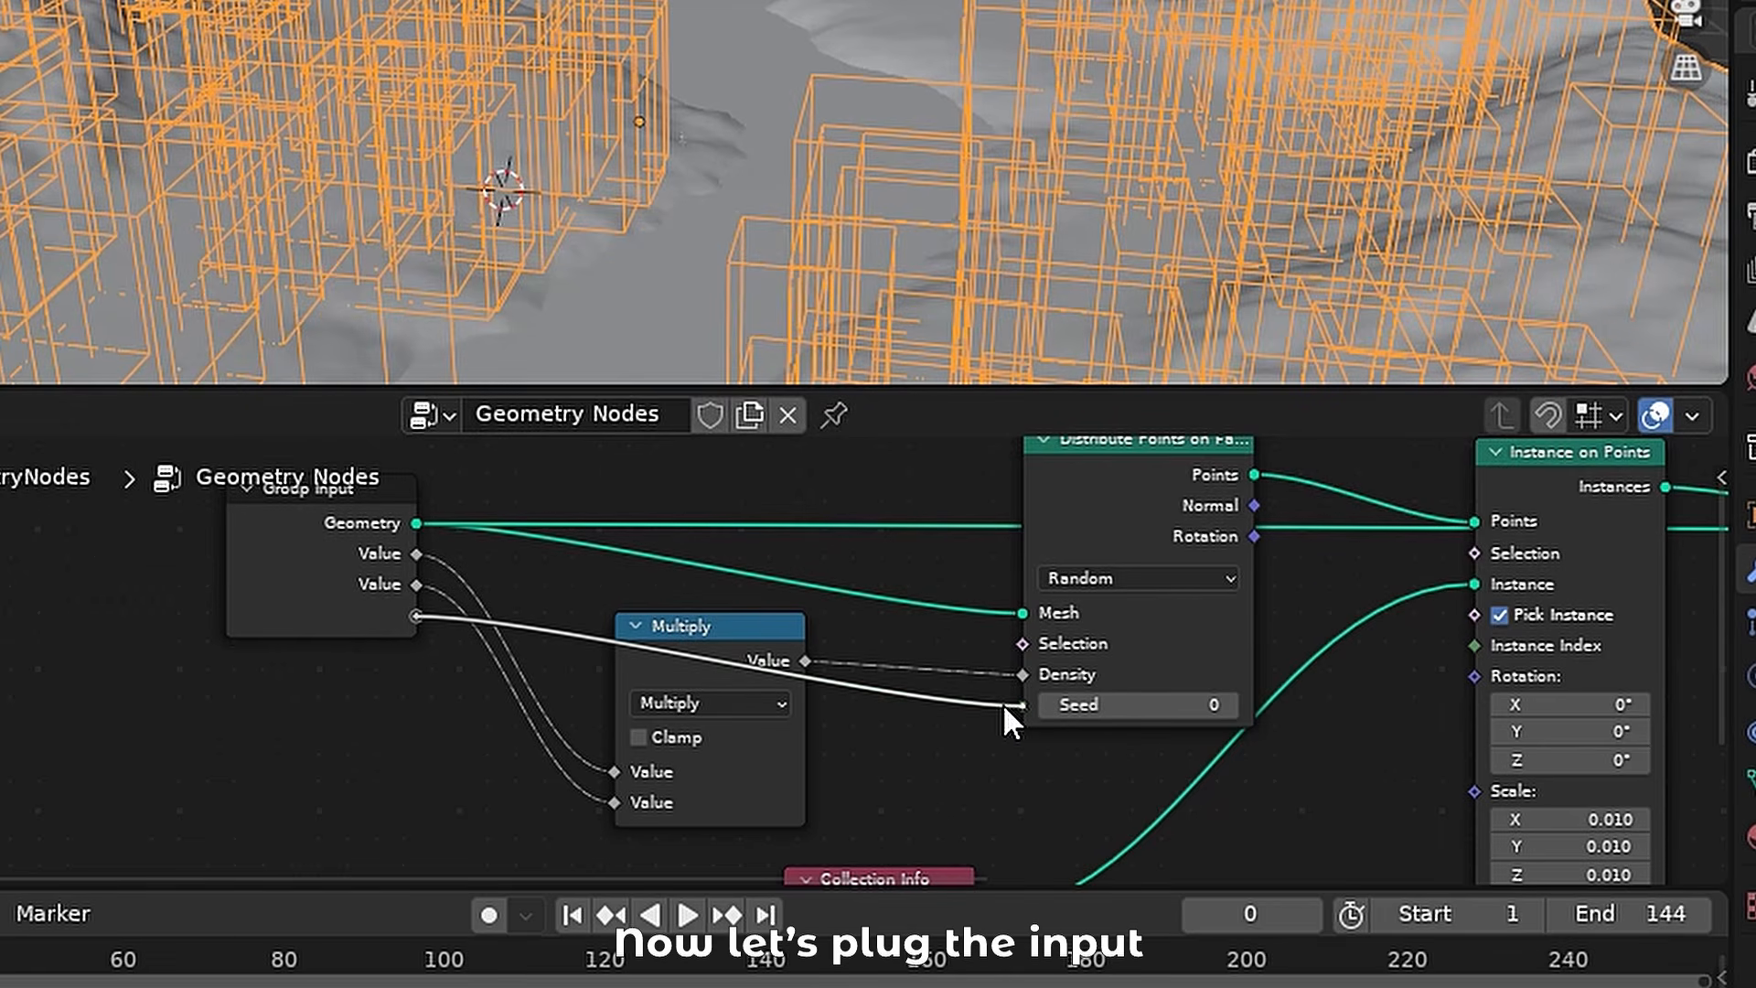
# - Expose the point distribution's Seed as a Group Input socket and set the modifier's density value to 50
pyautogui.moveTo(1004, 704); pyautogui.dragTo(1021, 704)
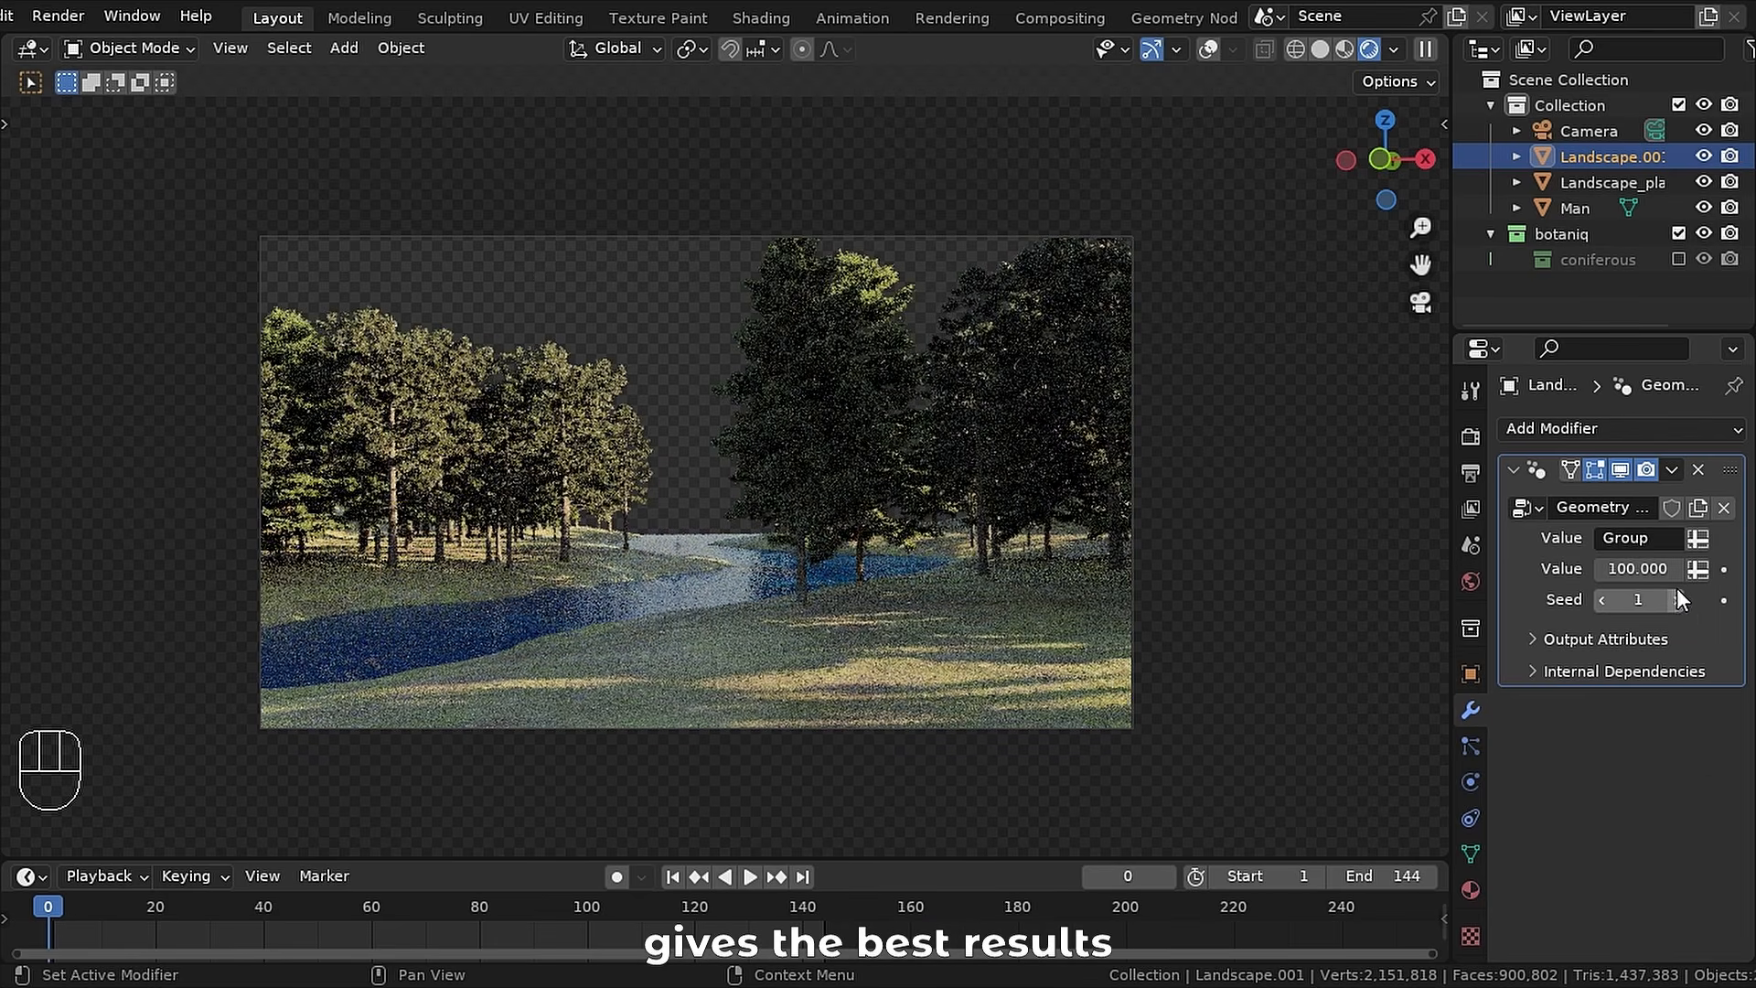
pyautogui.click(1604, 561)
pyautogui.write('50')
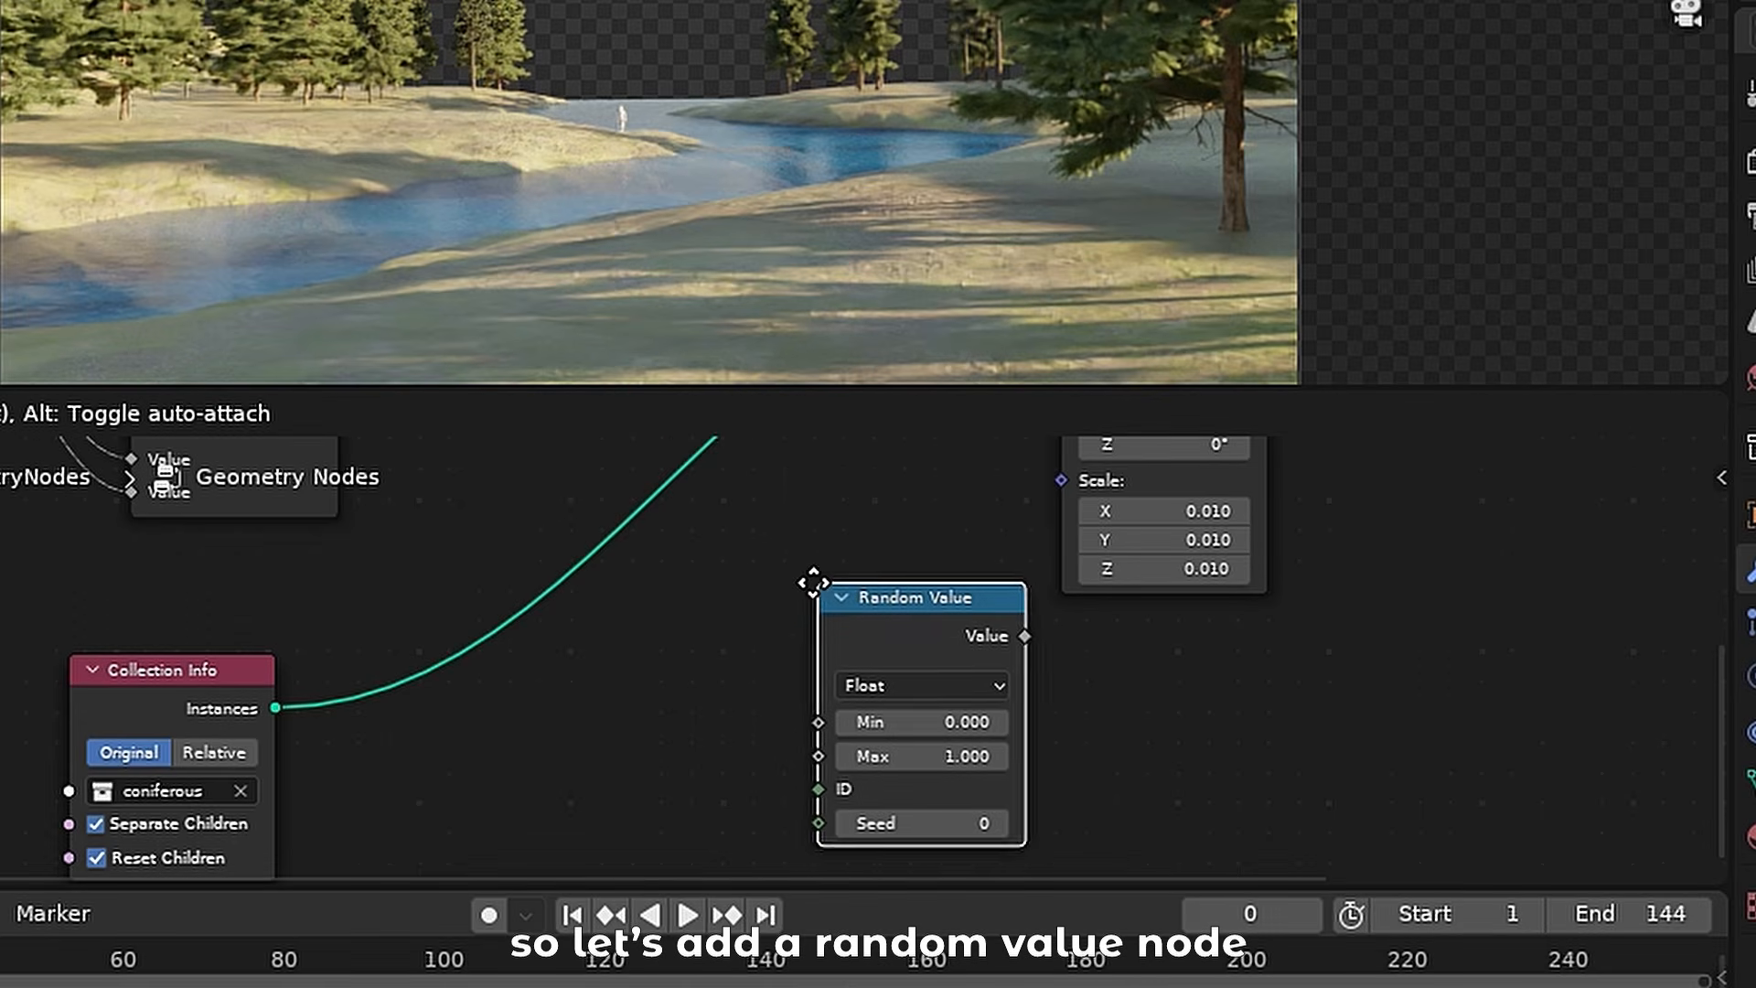
# - Add a Random Value node with Max 0.01 and connect it to the Scale input of Instance on Points
pyautogui.click(729, 578)
pyautogui.click(865, 736)
pyautogui.press('BackSpace')
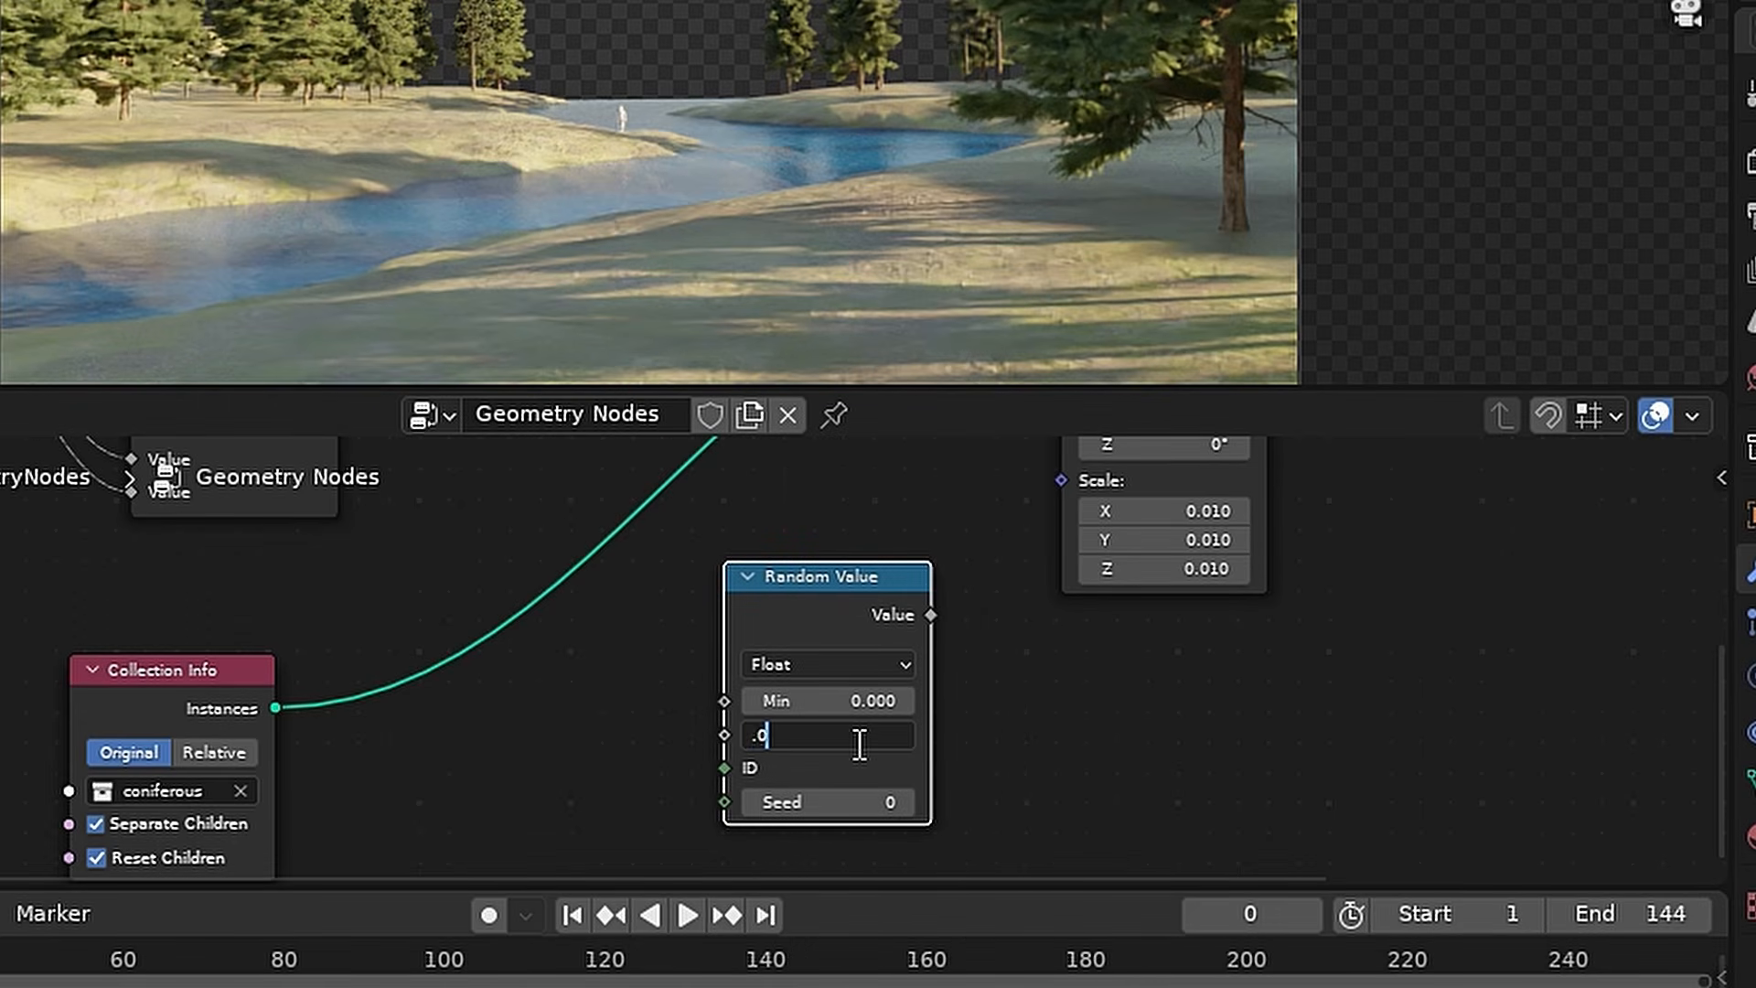
pyautogui.moveTo(930, 614); pyautogui.dragTo(1058, 485)
pyautogui.moveTo(1058, 484); pyautogui.dragTo(1062, 547, button='middle')
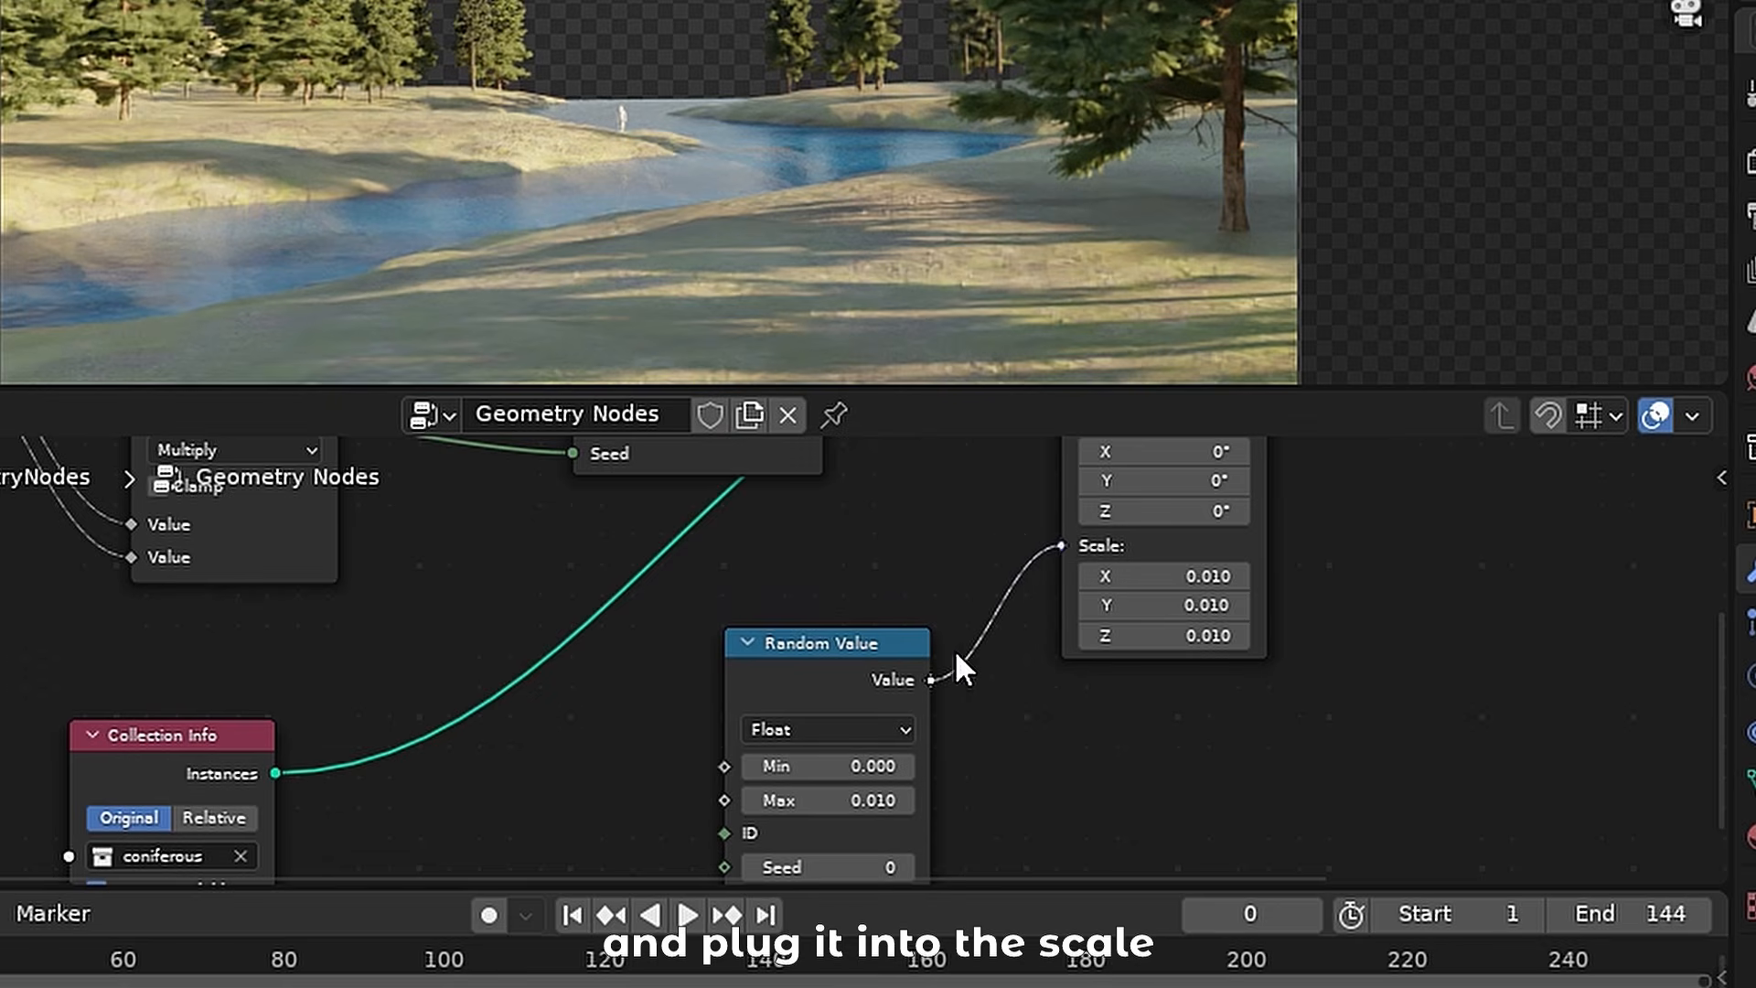
# - Set the scale Random Value node's Min to 0.005 and Max to 0.015
pyautogui.scroll(4, 1089, 689)
pyautogui.moveTo(1089, 690); pyautogui.dragTo(1041, 587, button='middle')
pyautogui.moveTo(893, 710); pyautogui.dragTo(892, 704)
pyautogui.click(846, 766)
pyautogui.write('0.0')
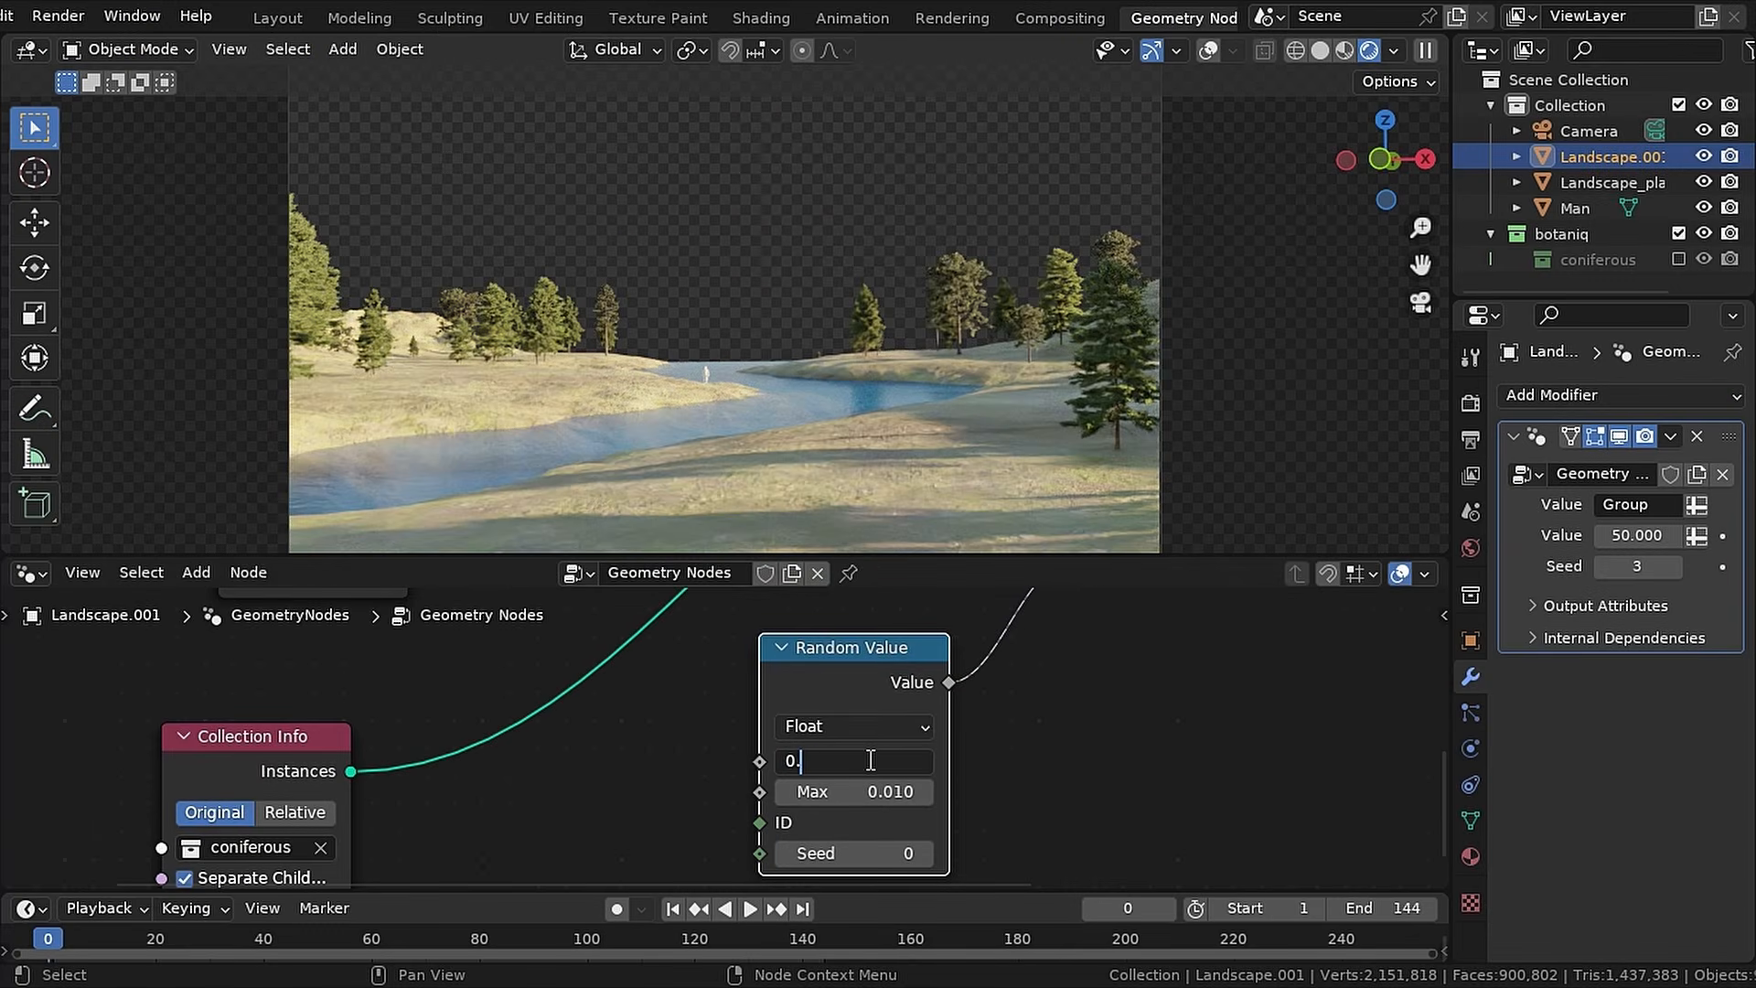
pyautogui.write('005')
pyautogui.press('Return')
pyautogui.click(897, 792)
pyautogui.write('0.05')
pyautogui.press('Return')
pyautogui.click(884, 798)
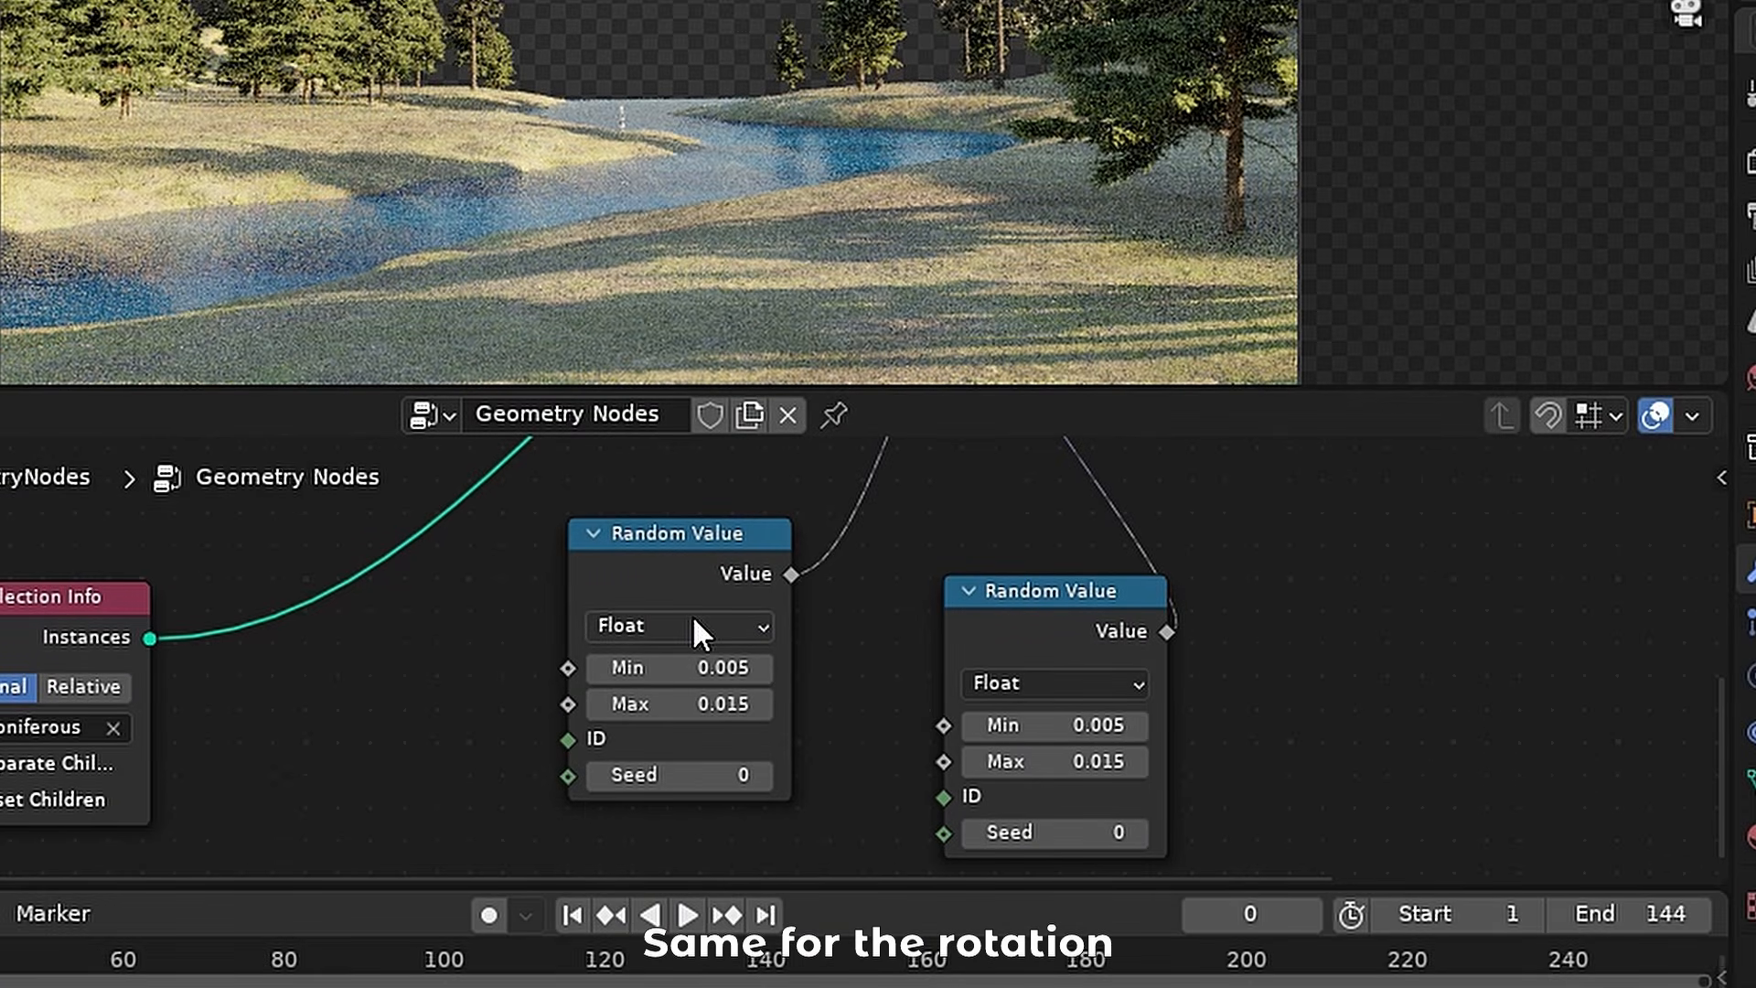
# - Set the second Random Value node for rotation to Vector, with Max X and Y at 0 and Z at 360
pyautogui.click(756, 714)
pyautogui.click(705, 730)
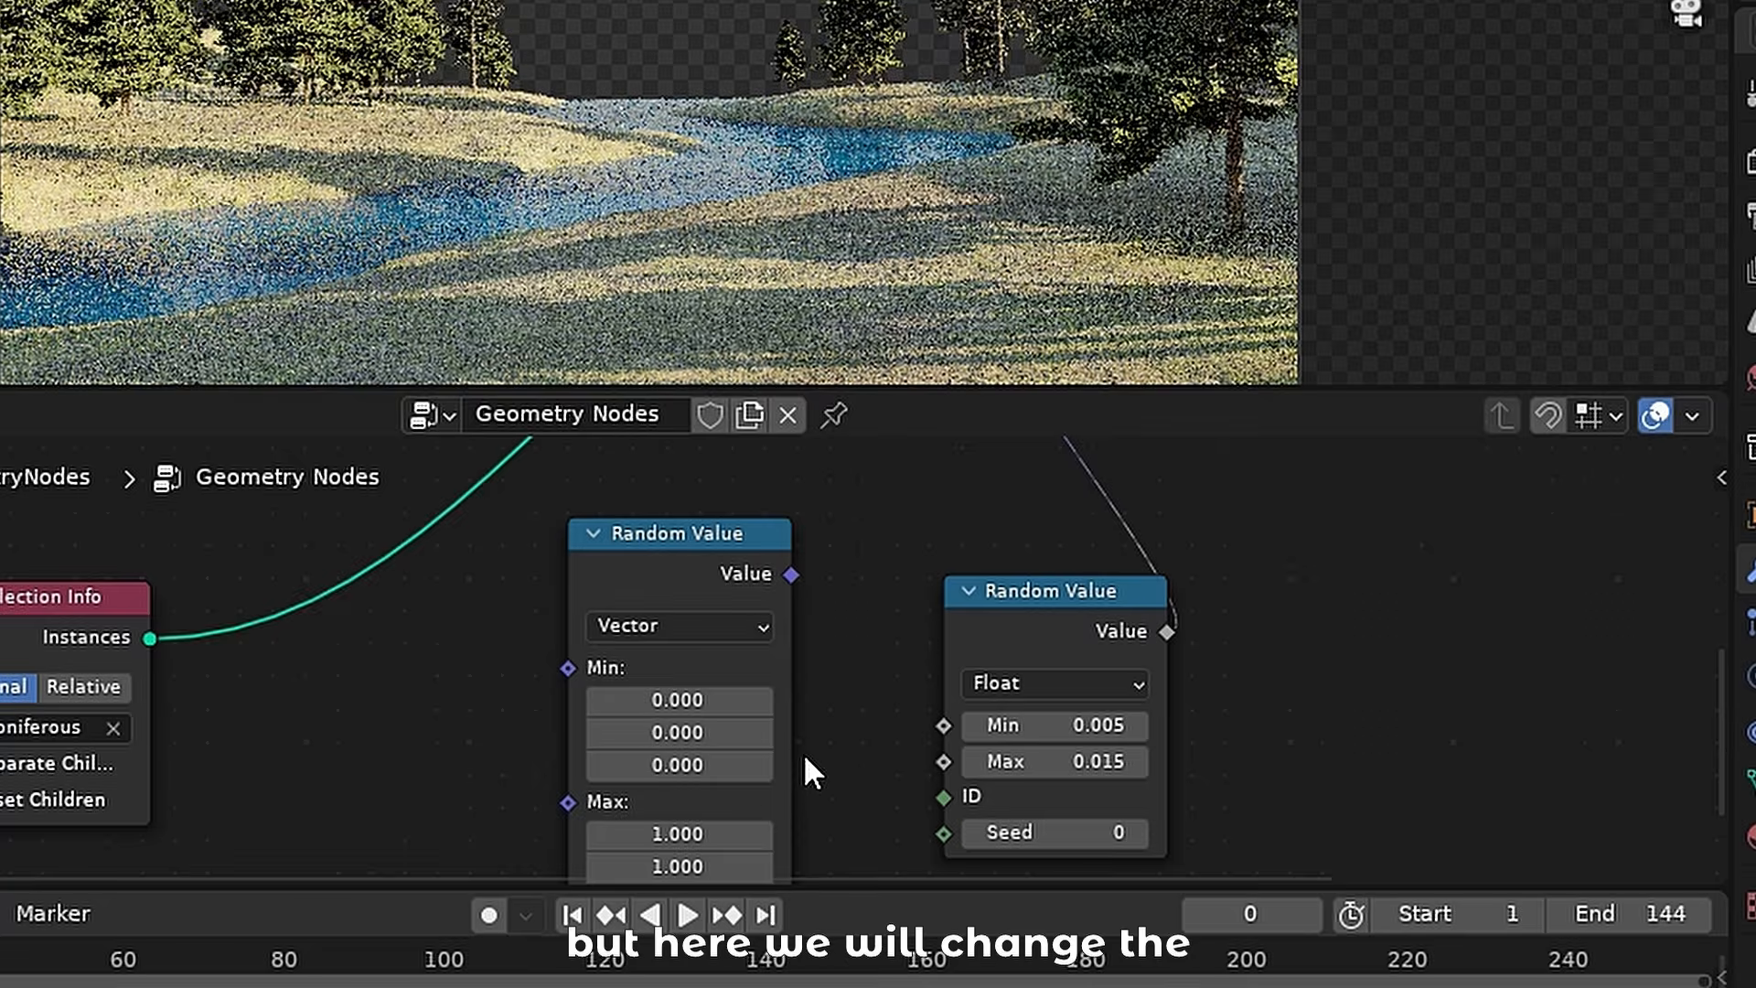
pyautogui.moveTo(799, 768); pyautogui.dragTo(809, 649, button='middle')
pyautogui.moveTo(717, 748); pyautogui.dragTo(716, 723)
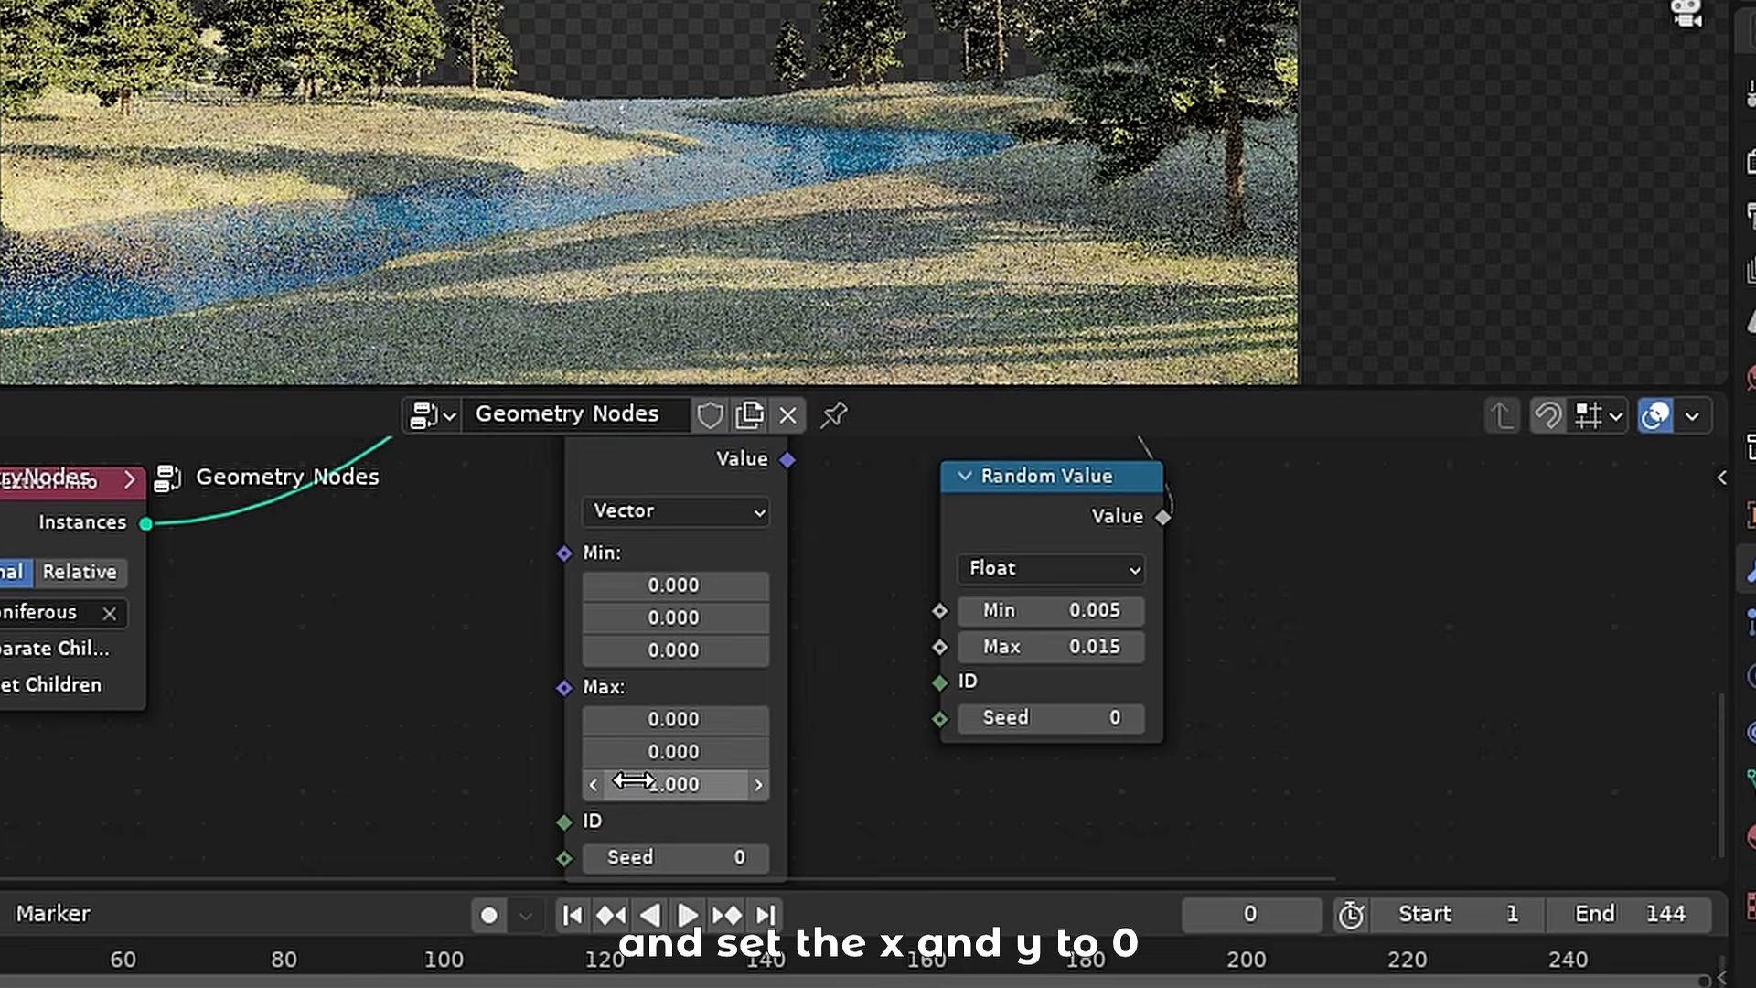
pyautogui.click(657, 785)
pyautogui.write('360')
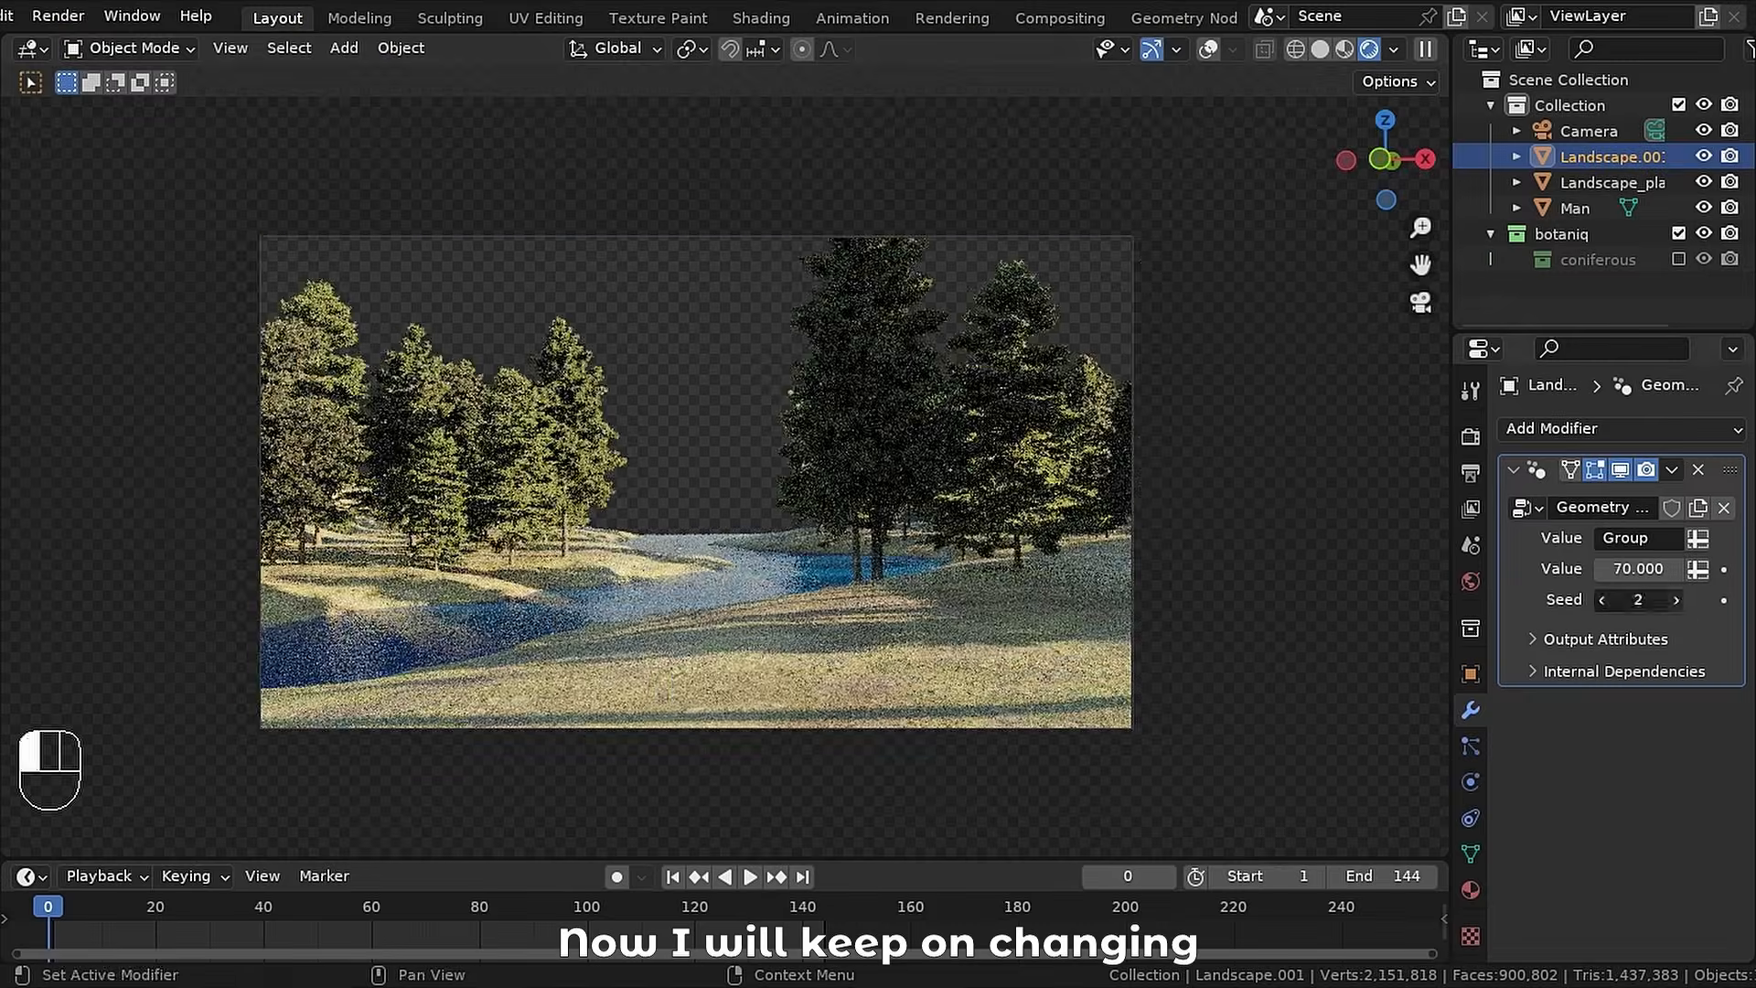
# - Vary the tree layout by raising the modifier's seed to 19 and the scale Random Value node's seed to 6
pyautogui.press('KP_7')
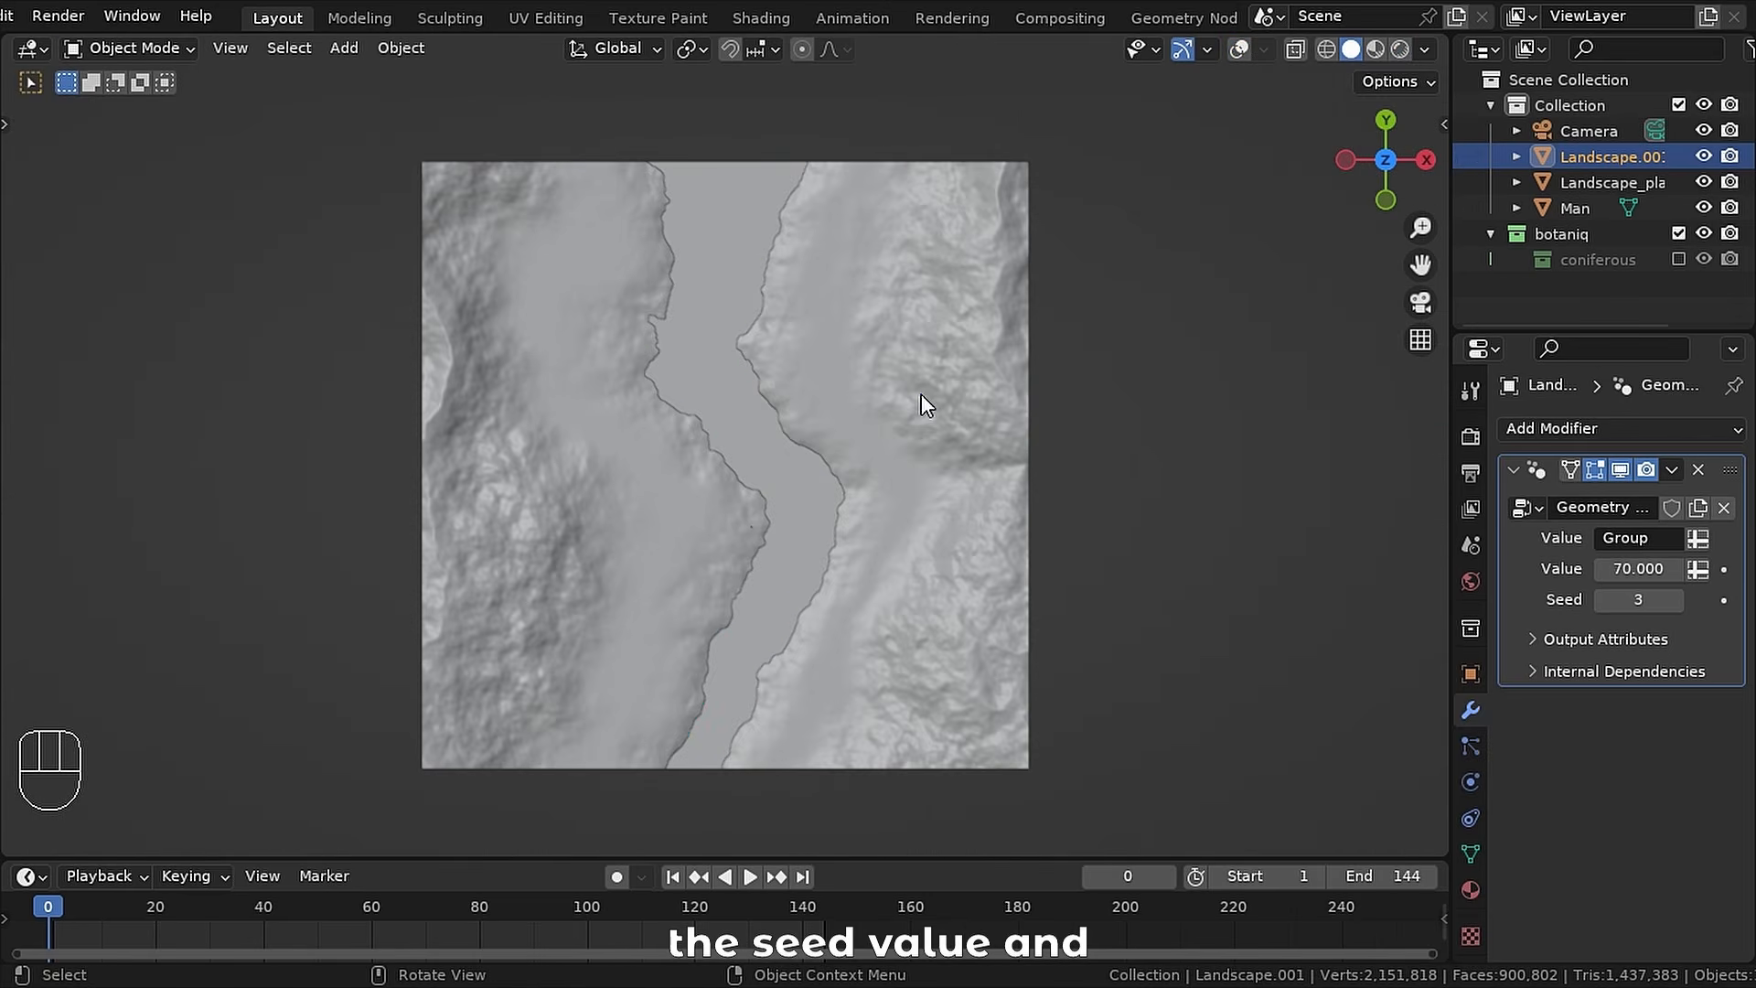
pyautogui.press('KP_0')
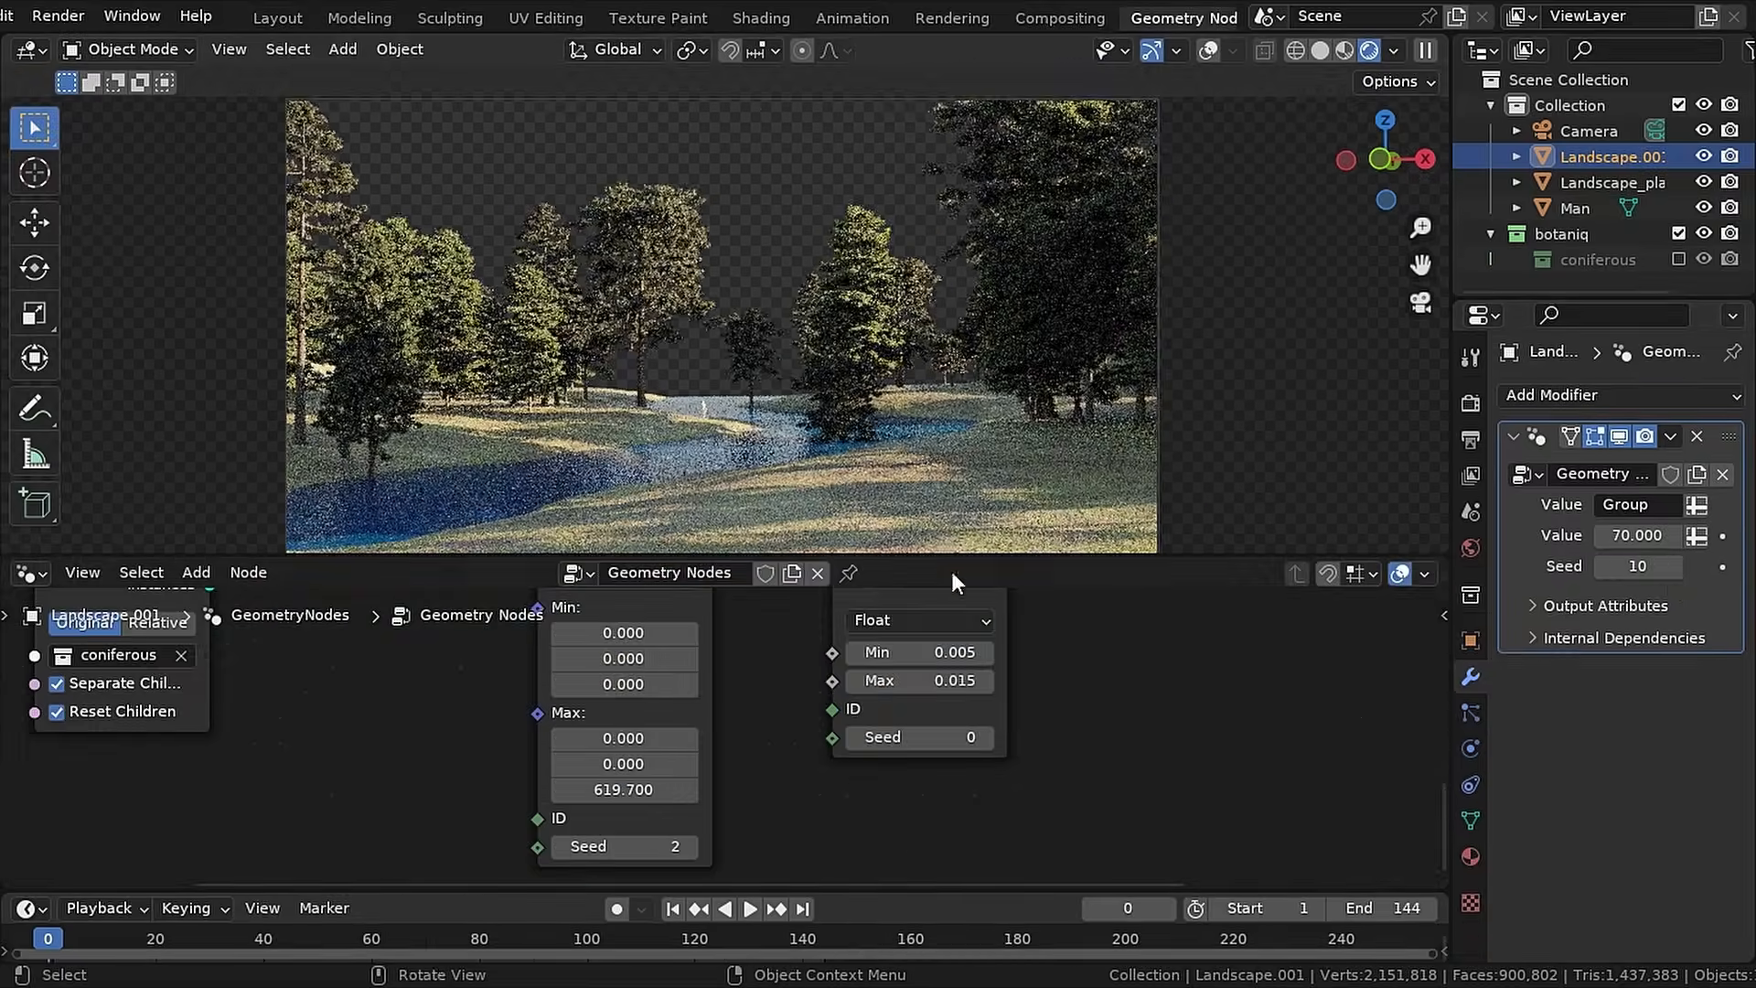
pyautogui.click(1674, 567)
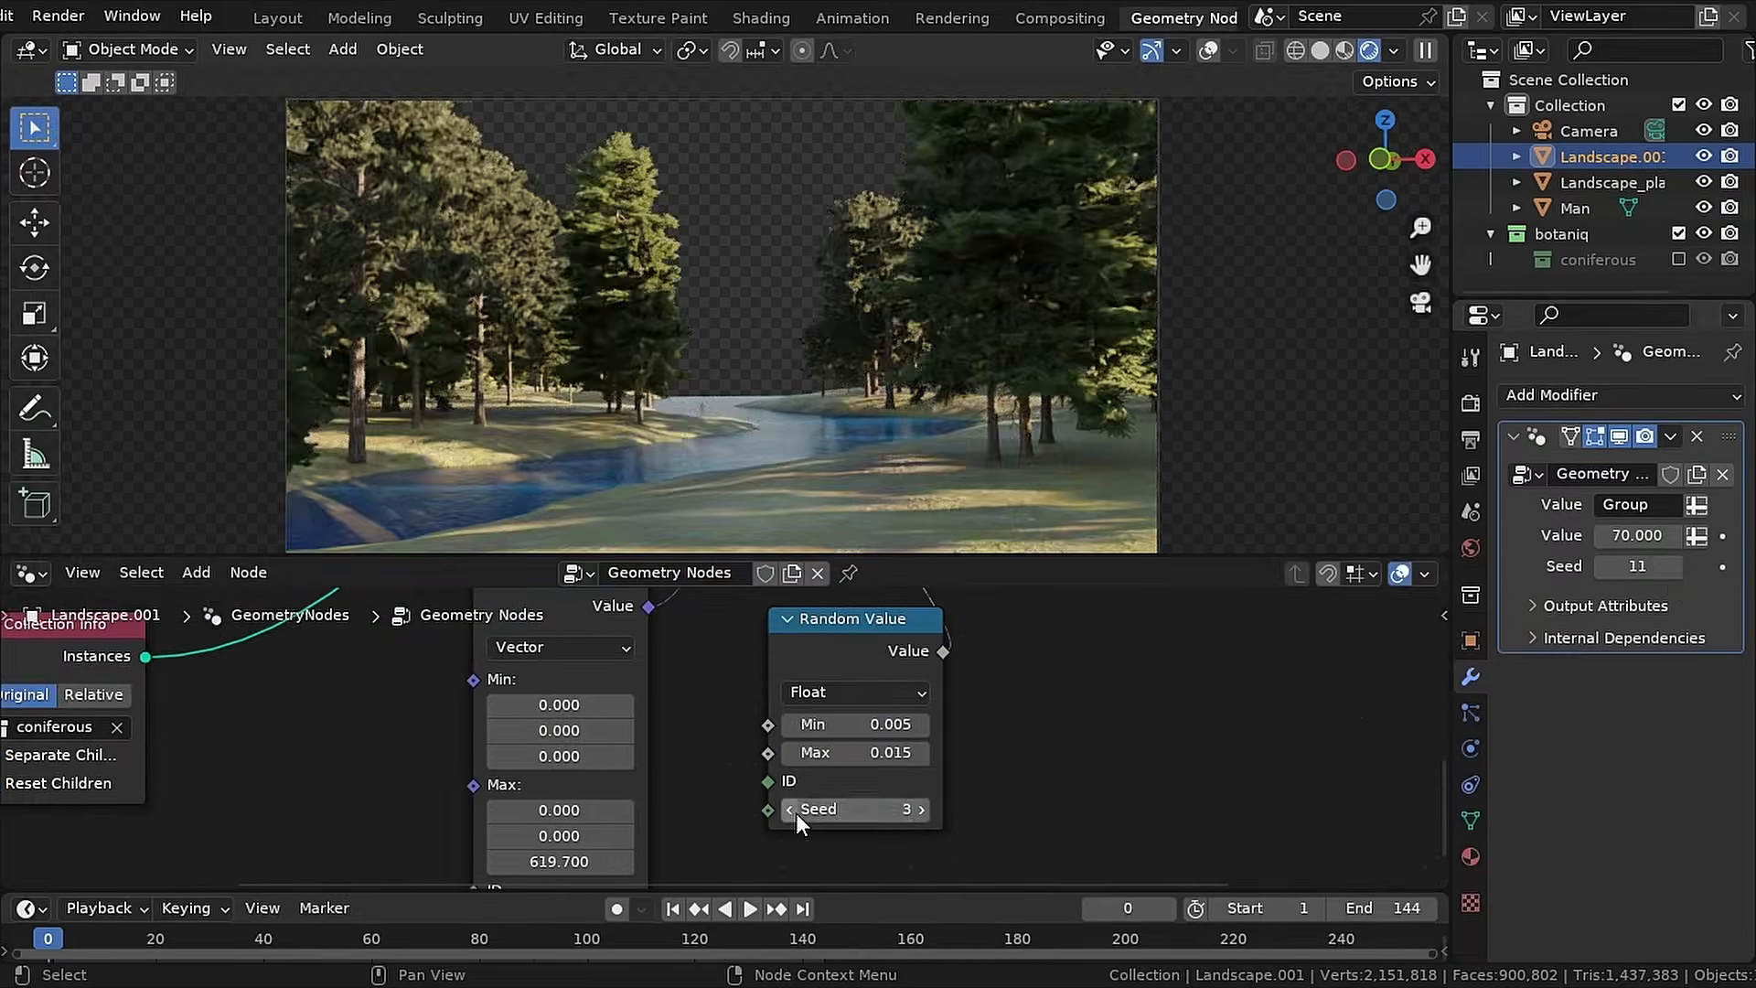
pyautogui.click(921, 809)
pyautogui.click(921, 810)
pyautogui.click(921, 809)
pyautogui.click(1680, 565)
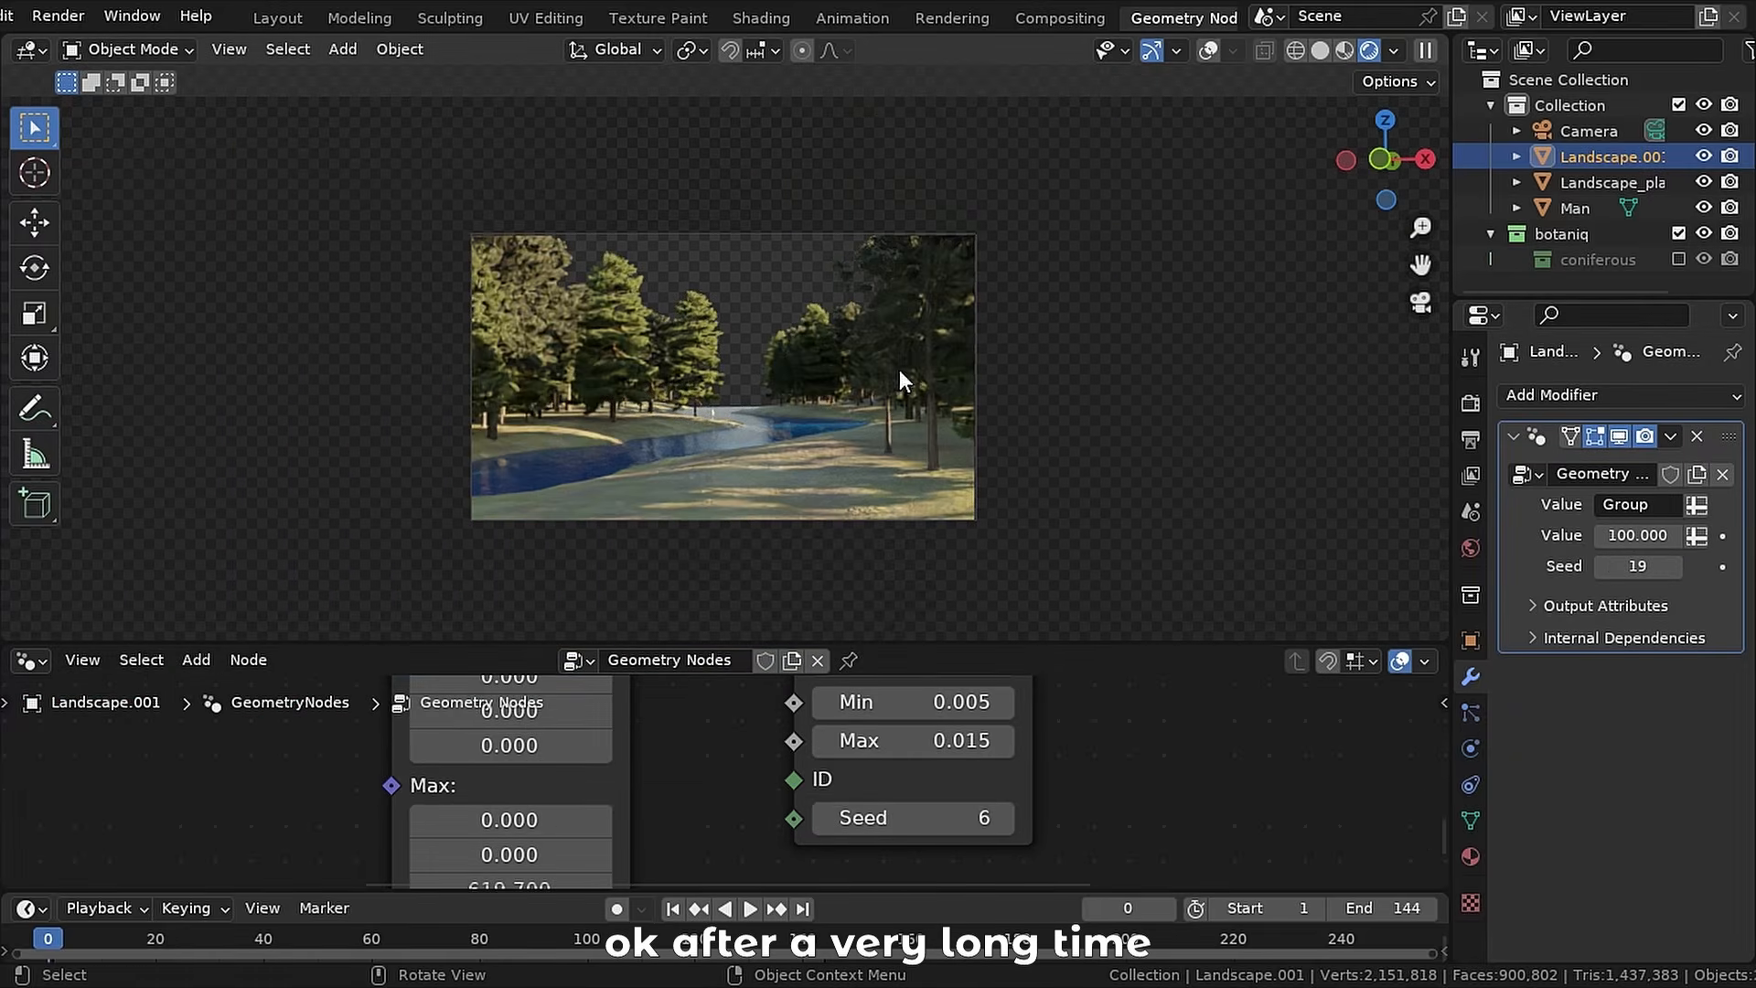
pyautogui.moveTo(638, 397); pyautogui.dragTo(624, 458, button='middle')
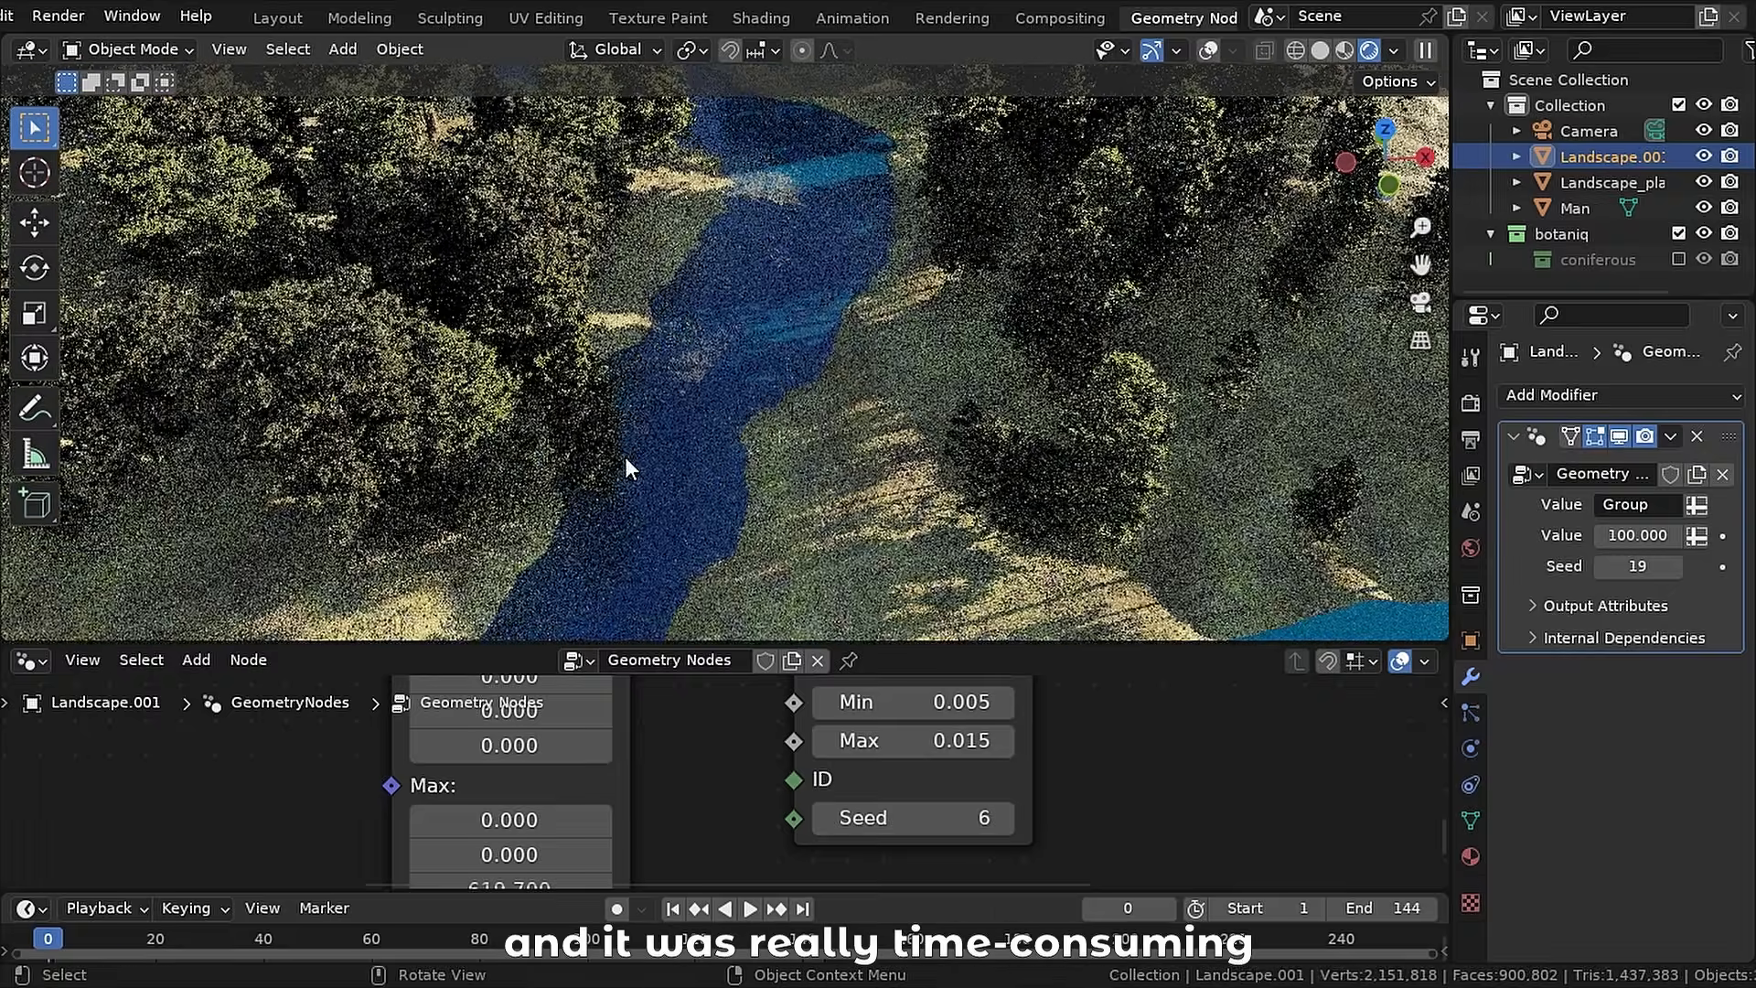
# - View the scattered trees across the whole terrain and through the scene camera
pyautogui.scroll(-6, 607, 348)
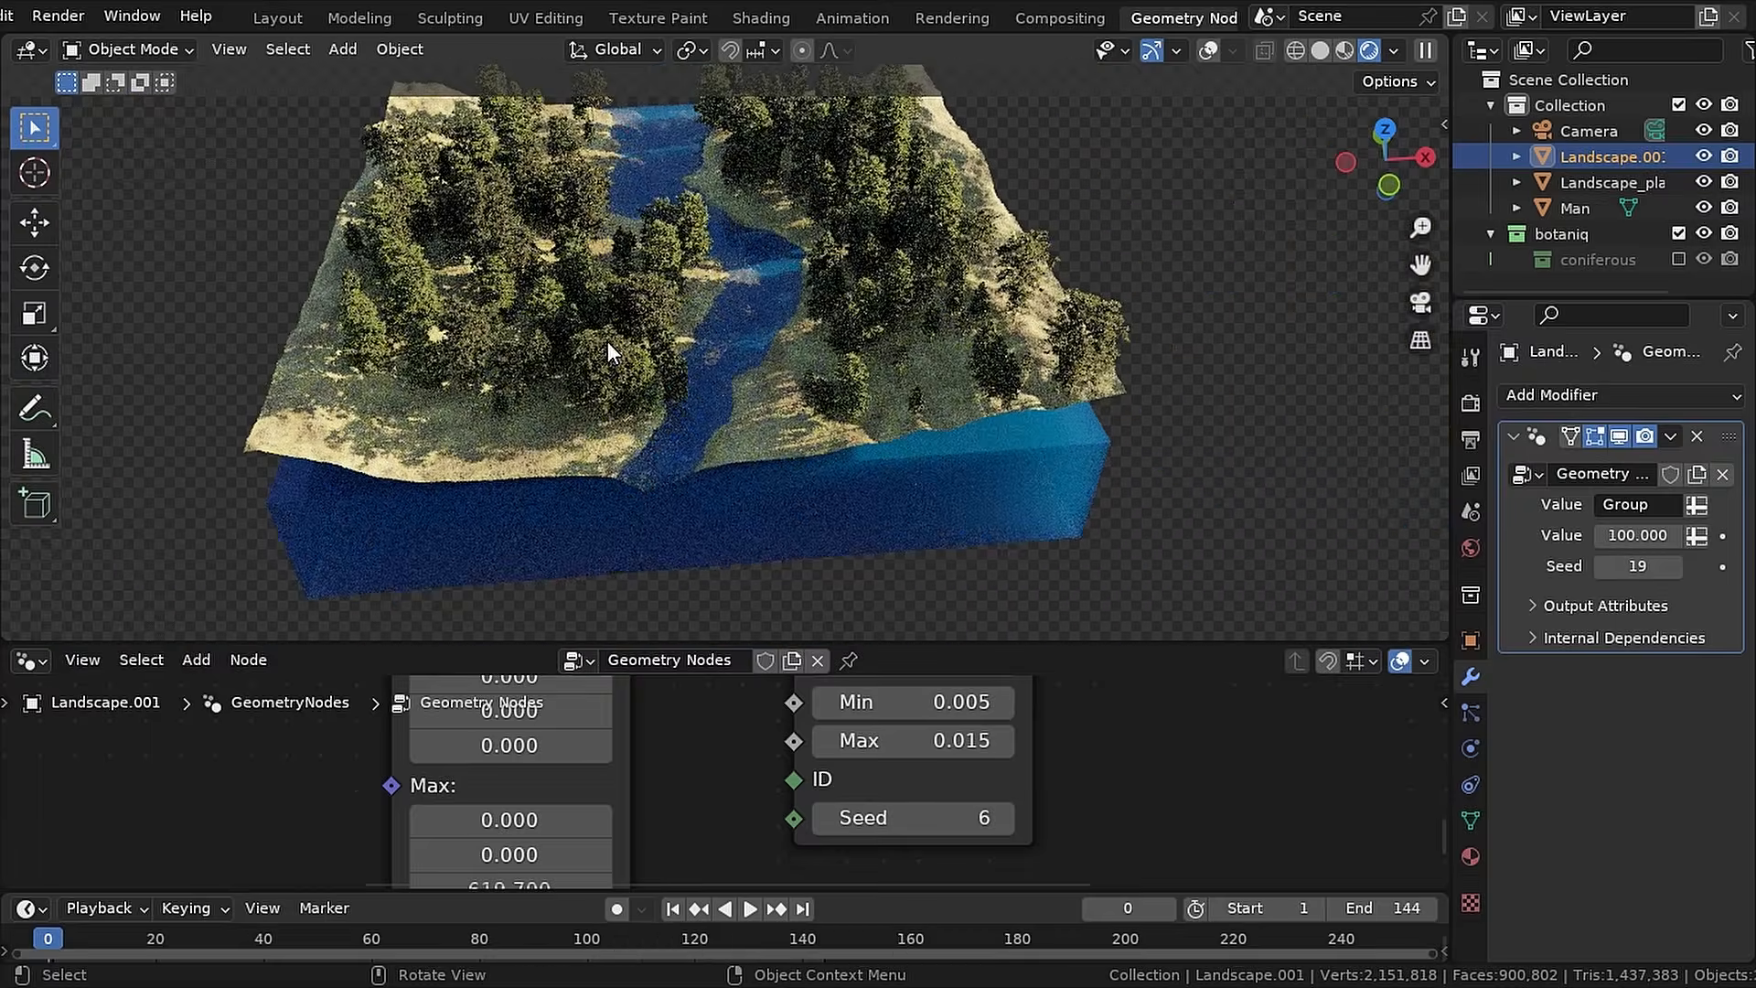
pyautogui.press('KP_0')
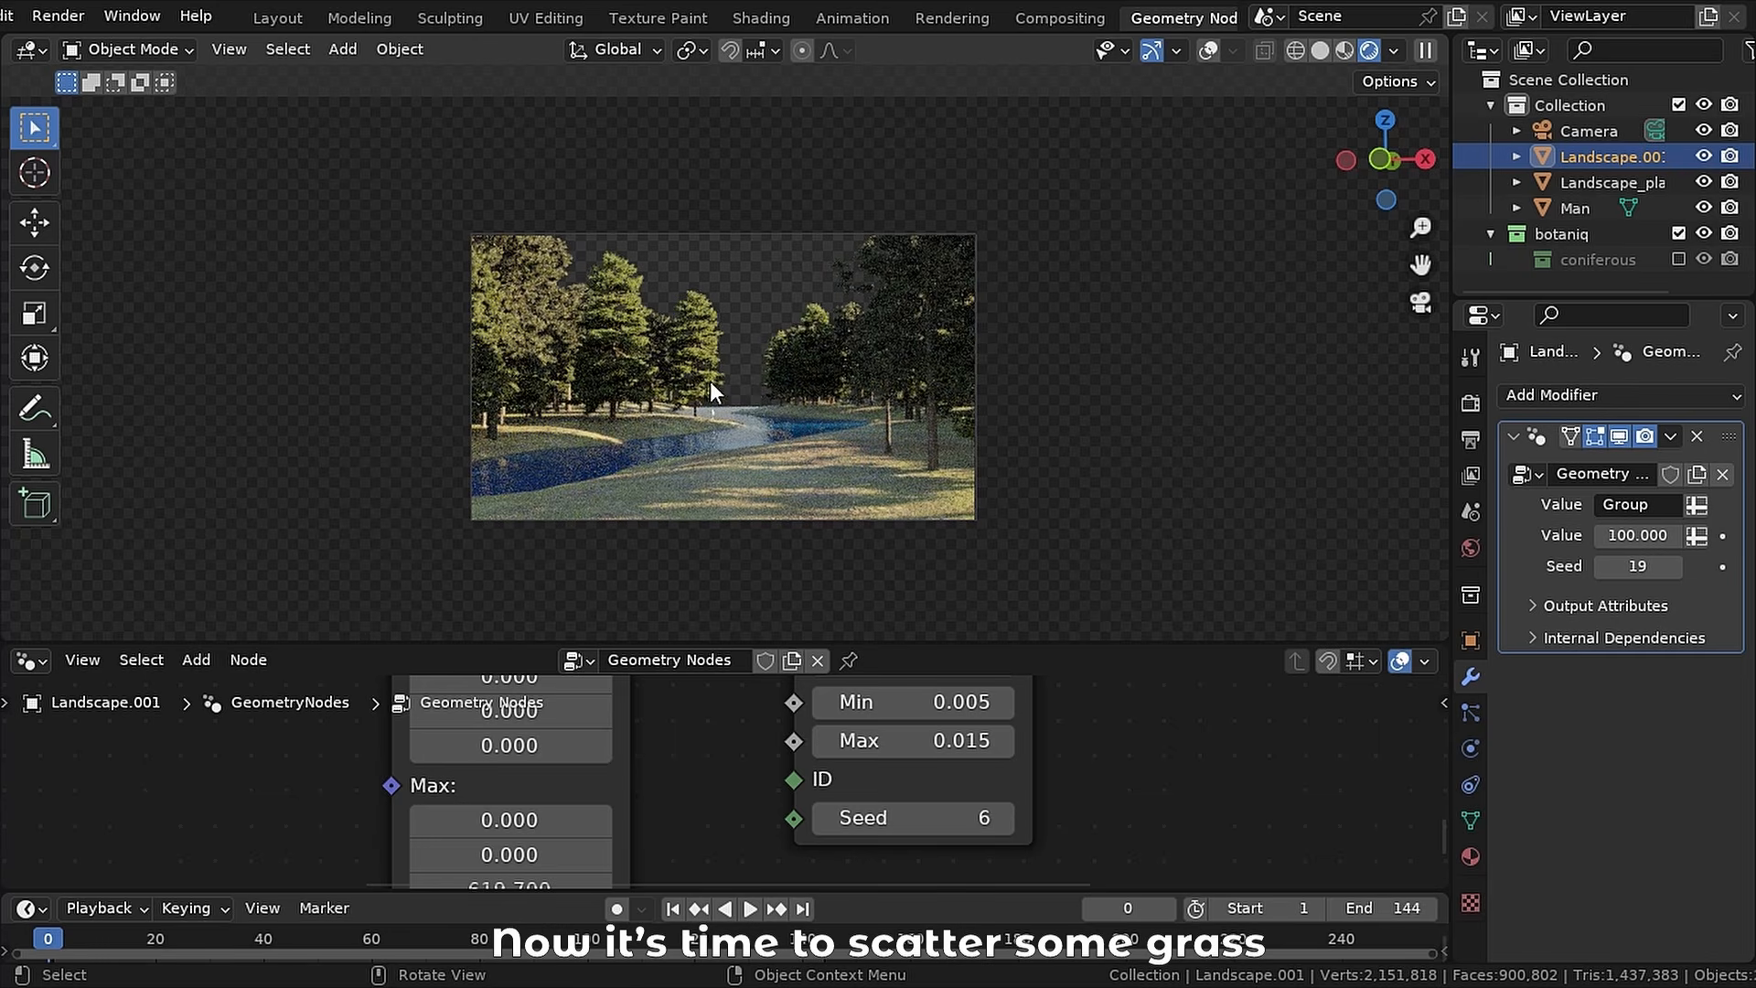
pyautogui.scroll(3, 777, 409)
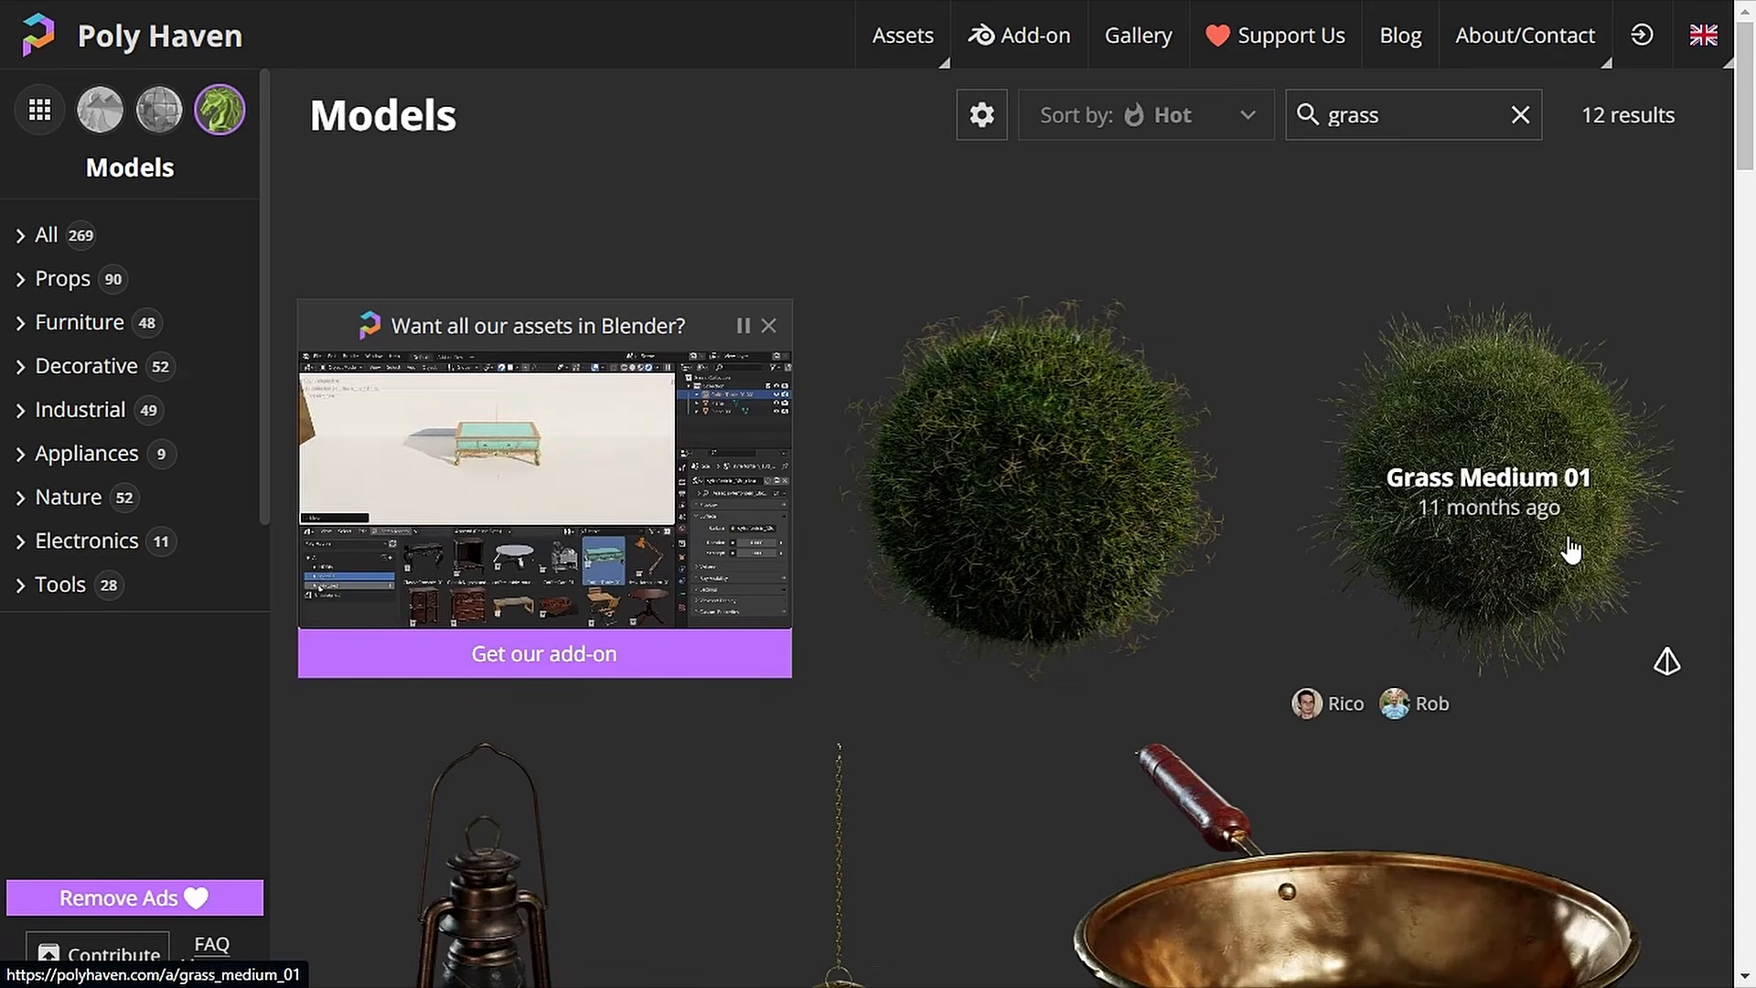
# - Switch to Poly Haven's grass models and download Grass Medium 01 as a 2K Blend file
pyautogui.click(1445, 549)
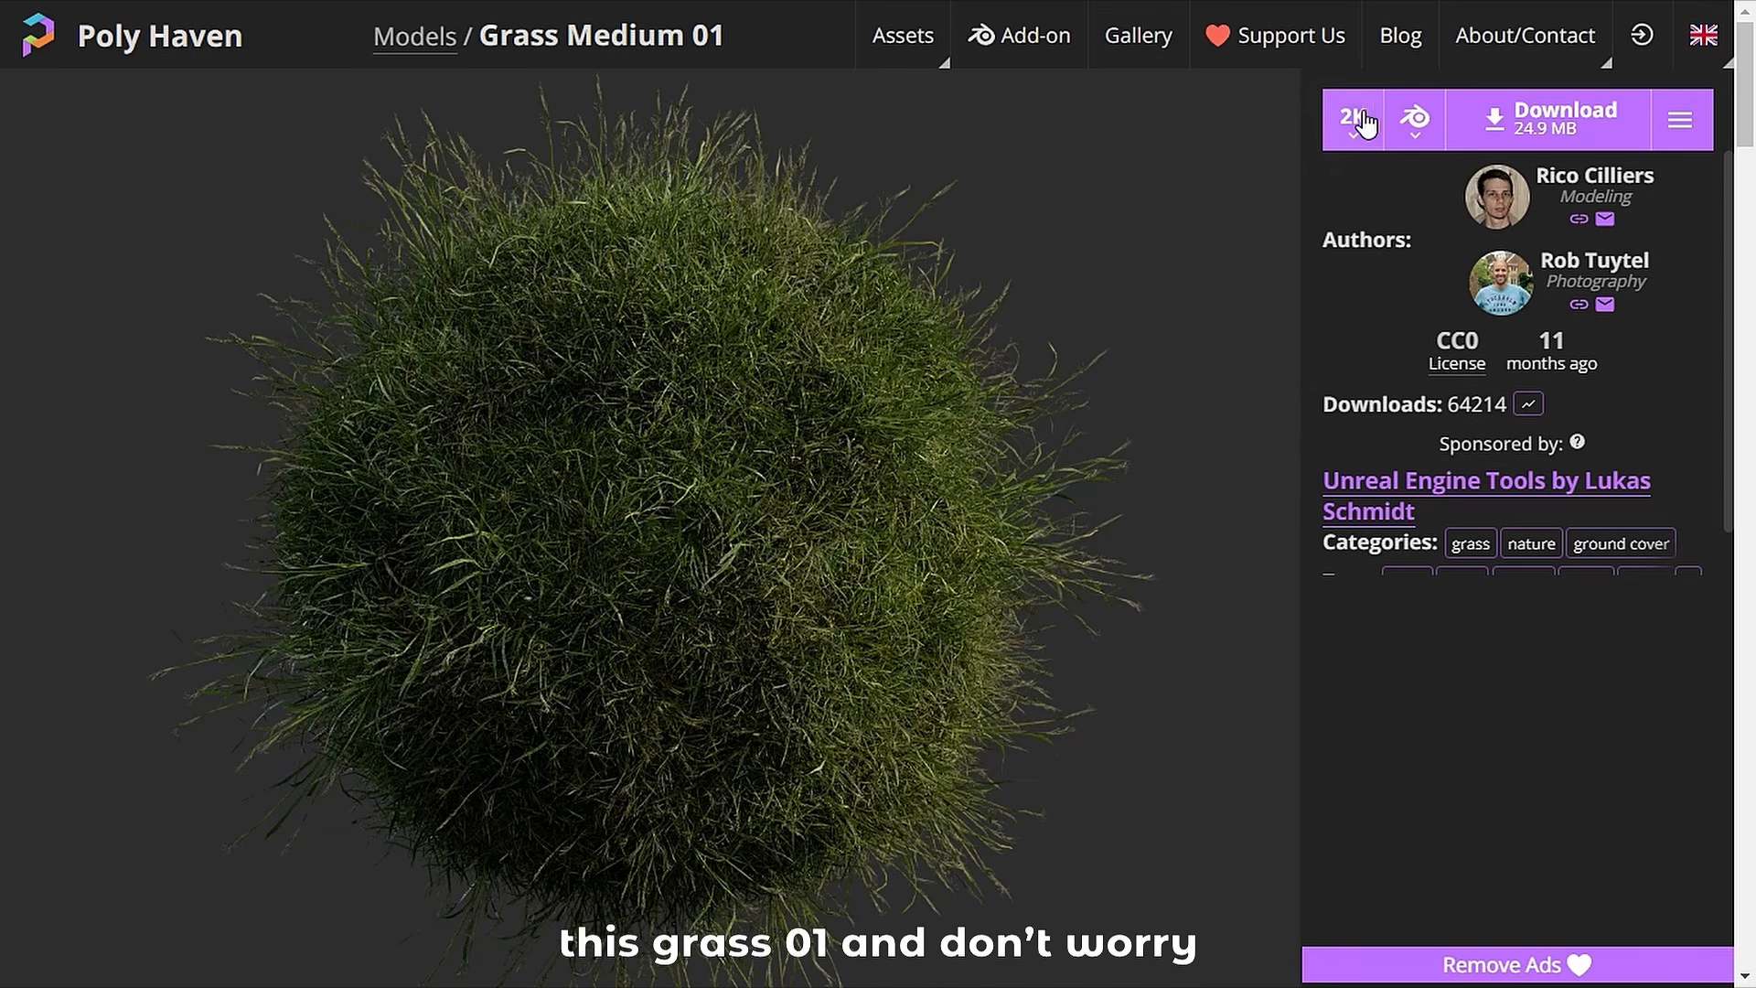
pyautogui.click(1414, 117)
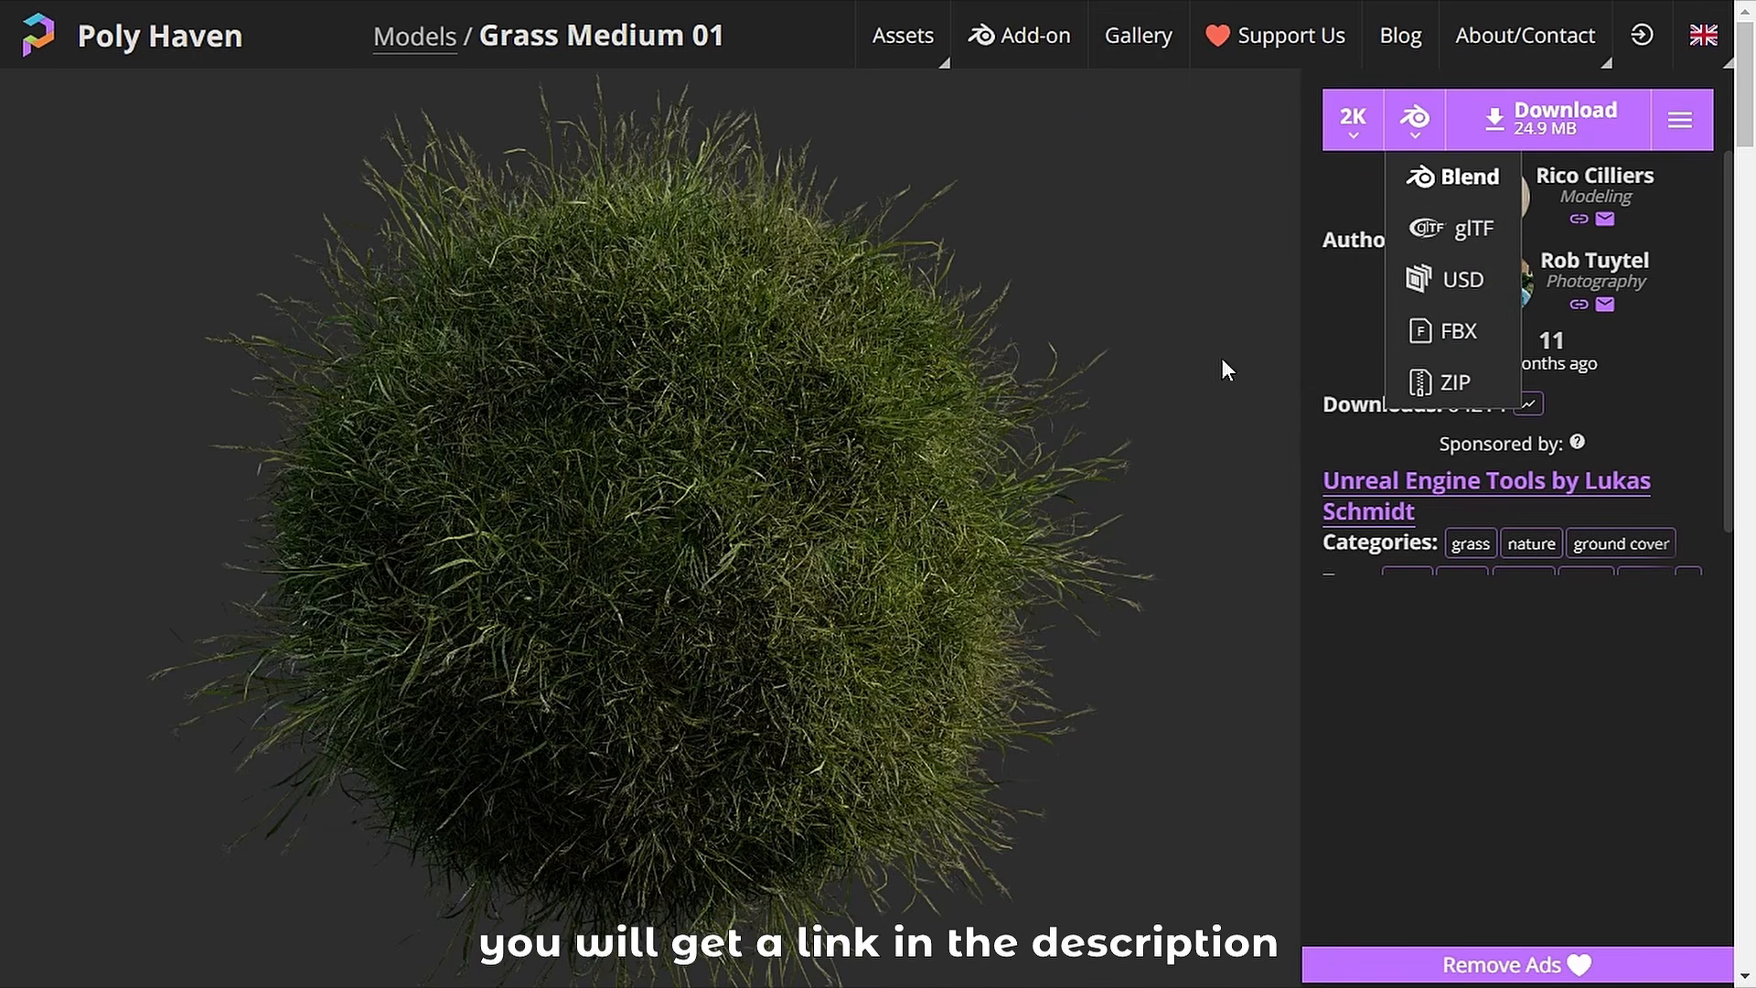
pyautogui.click(1554, 112)
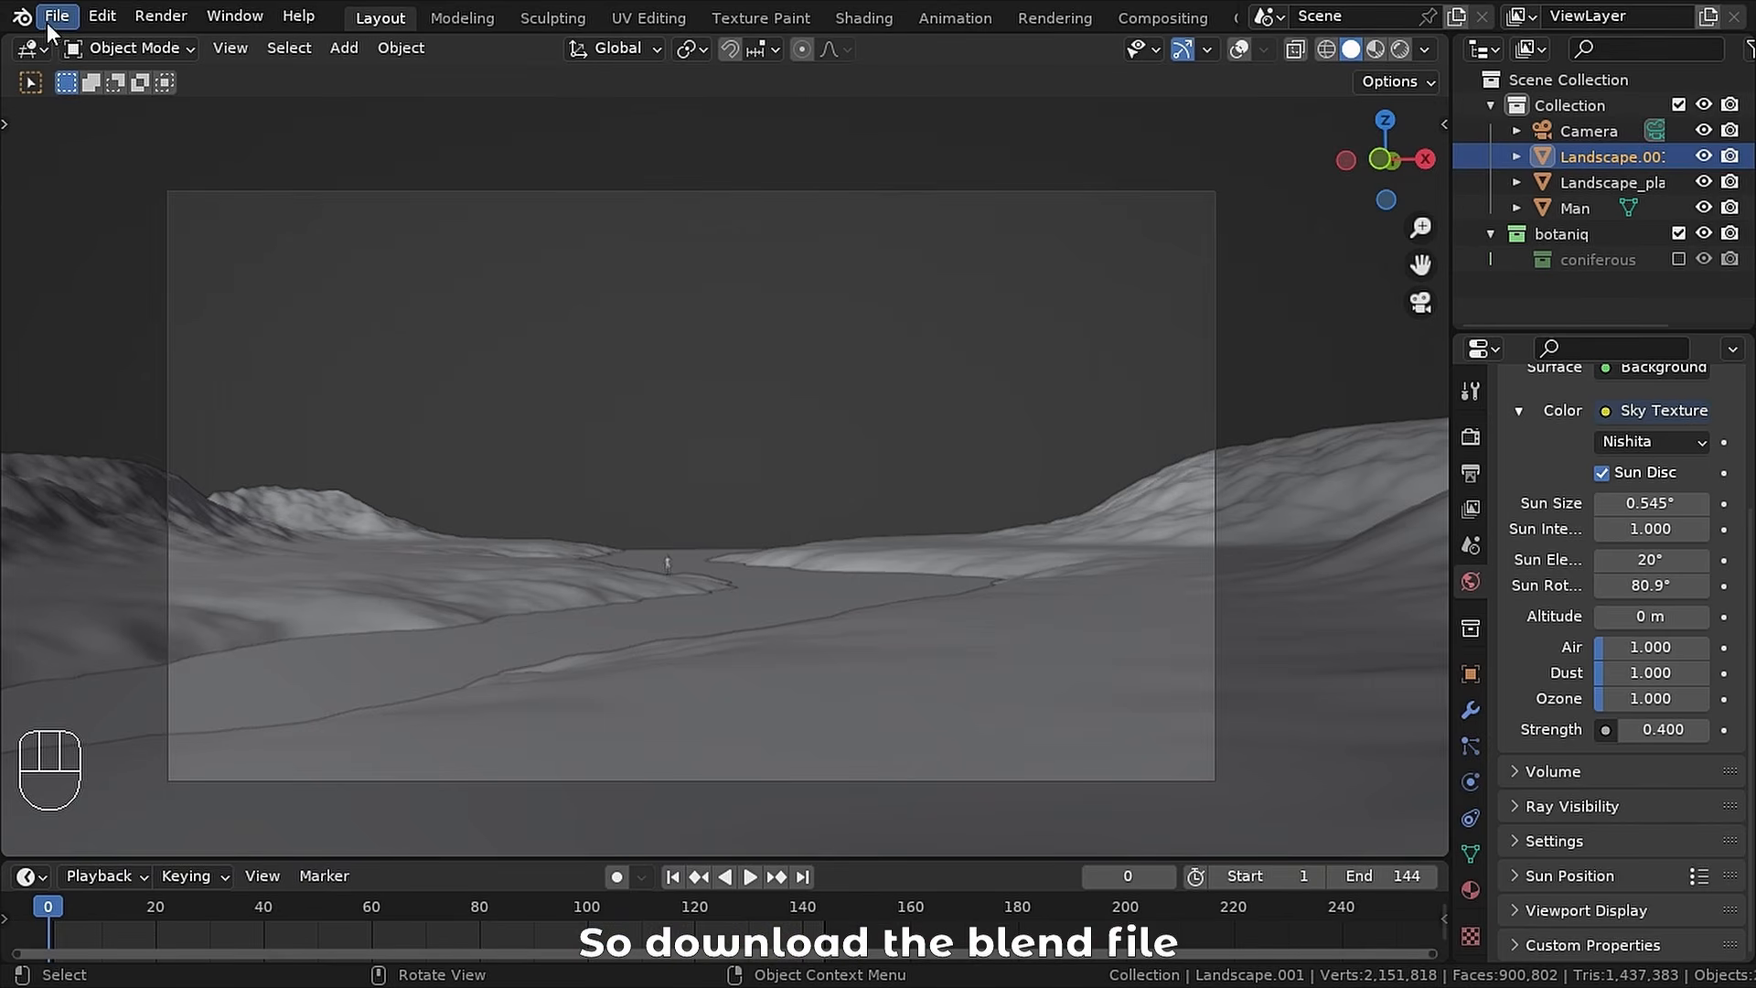
# - In Blender, append all objects from the downloaded grass_medium_01 2K blend file into the scene
pyautogui.click(50, 19)
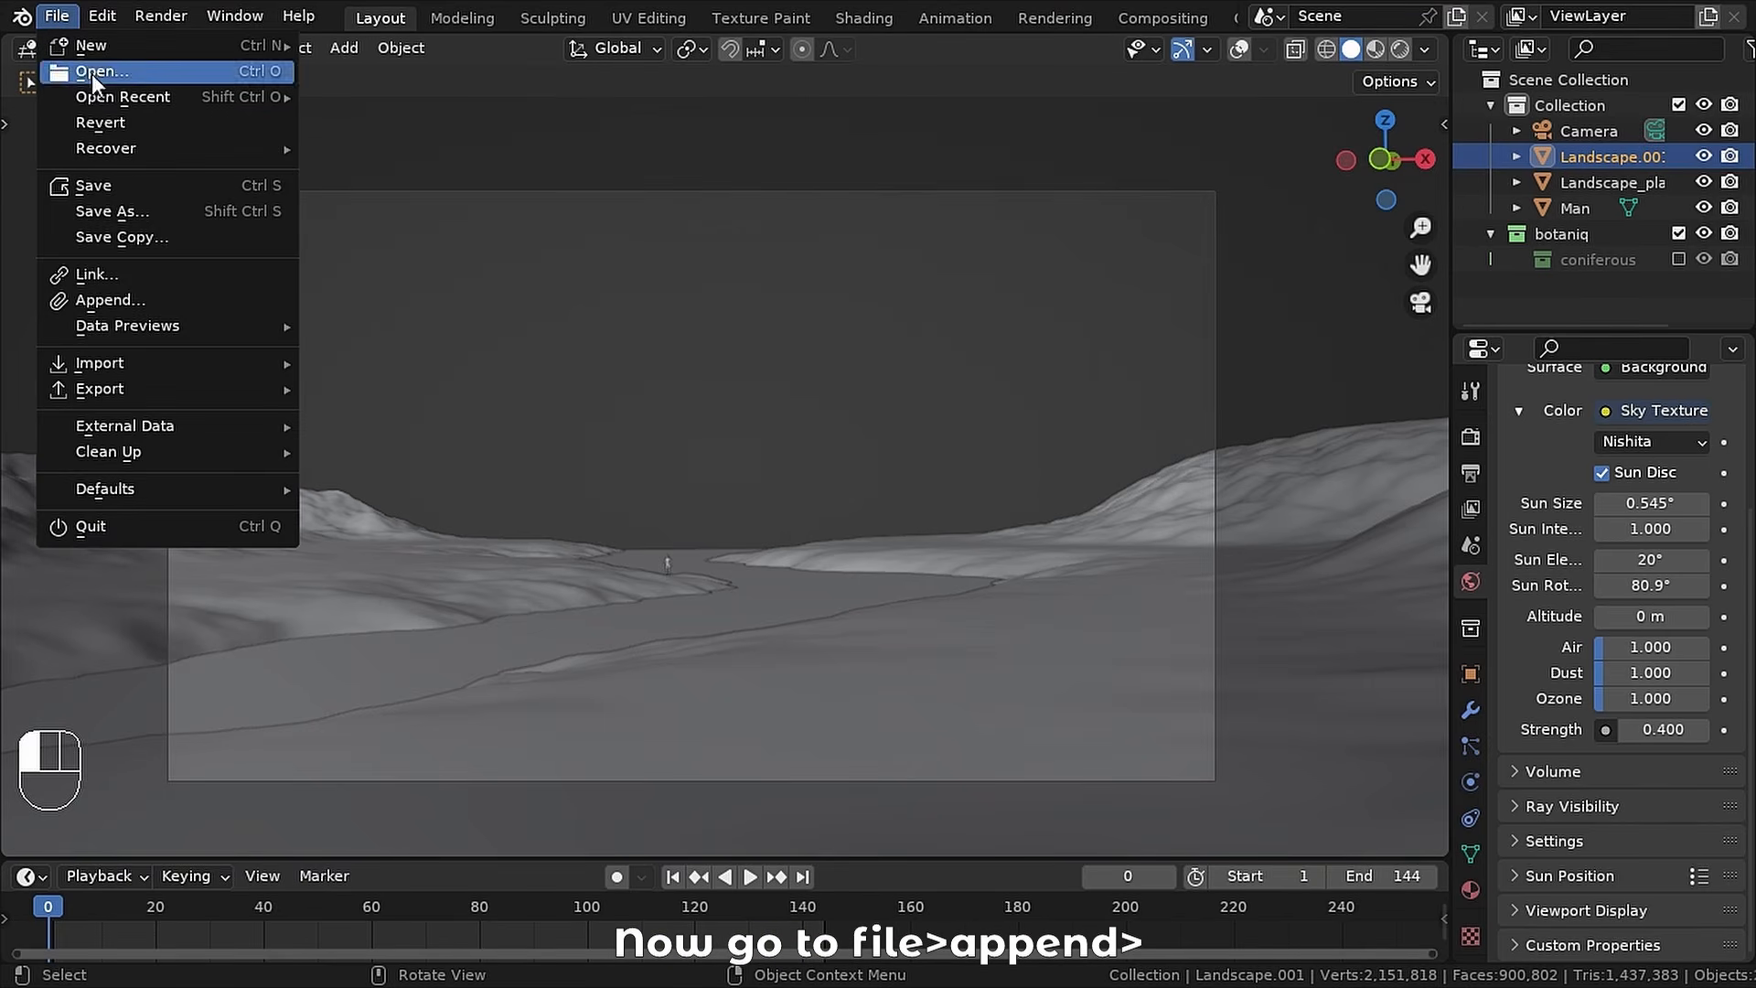
pyautogui.click(114, 302)
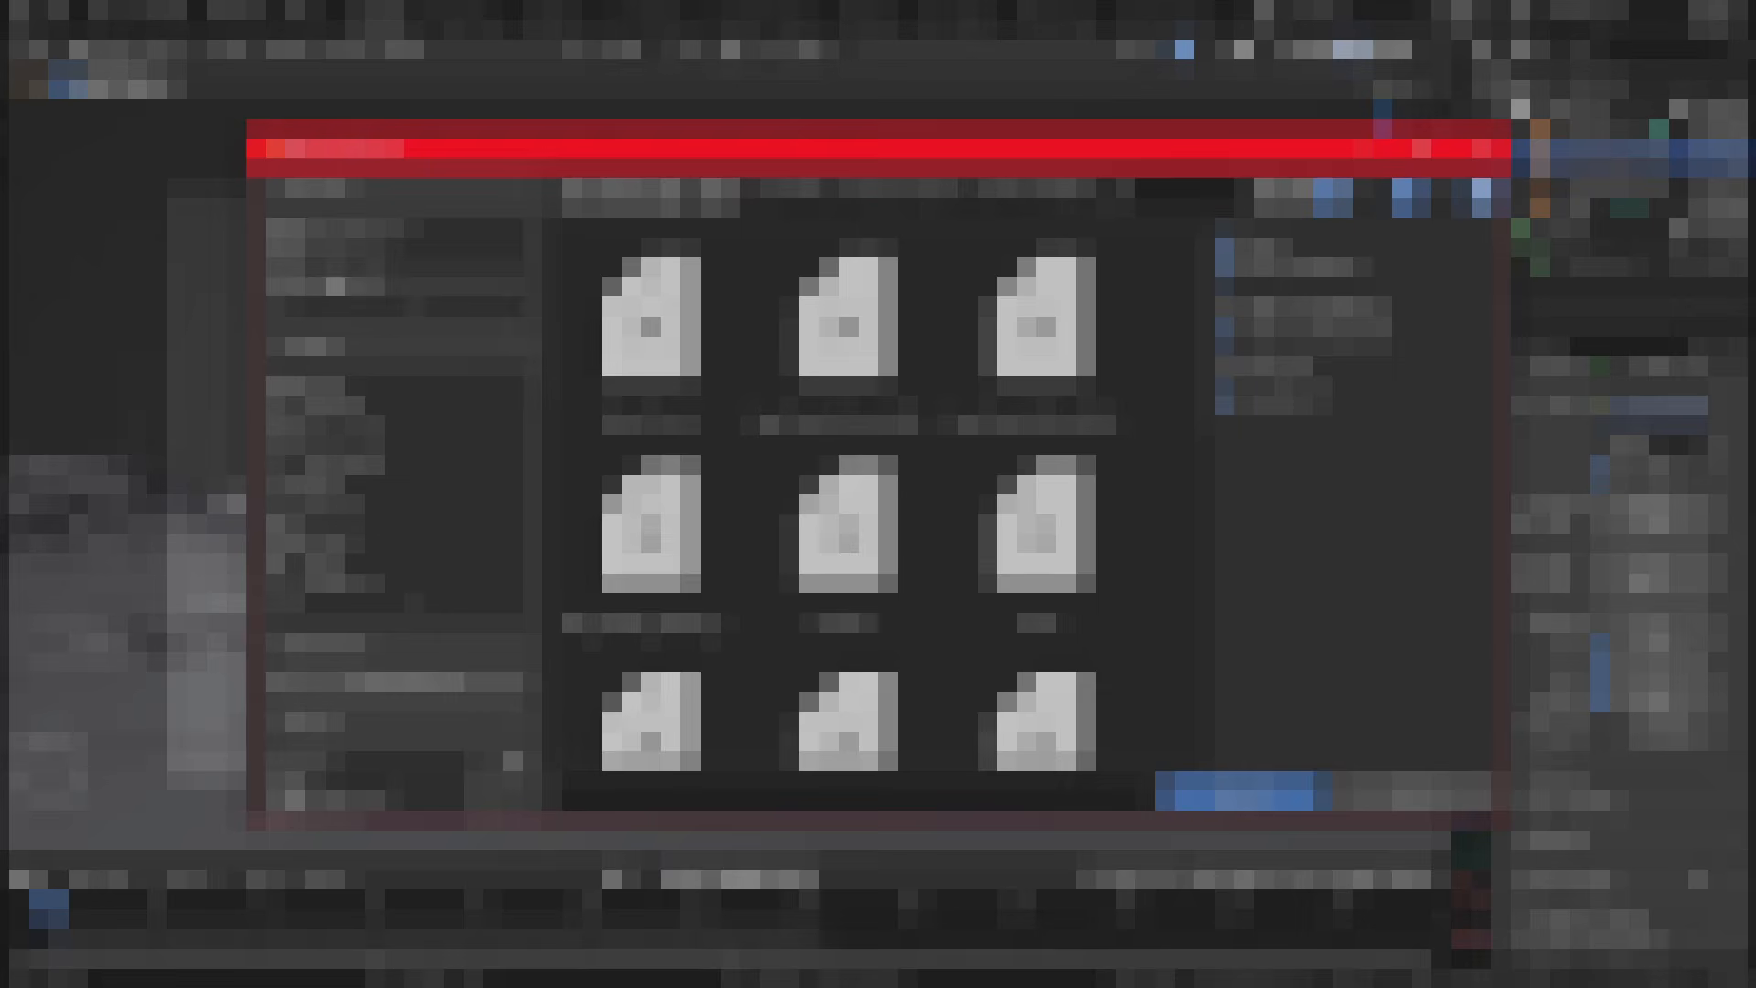
pyautogui.doubleClick(863, 380)
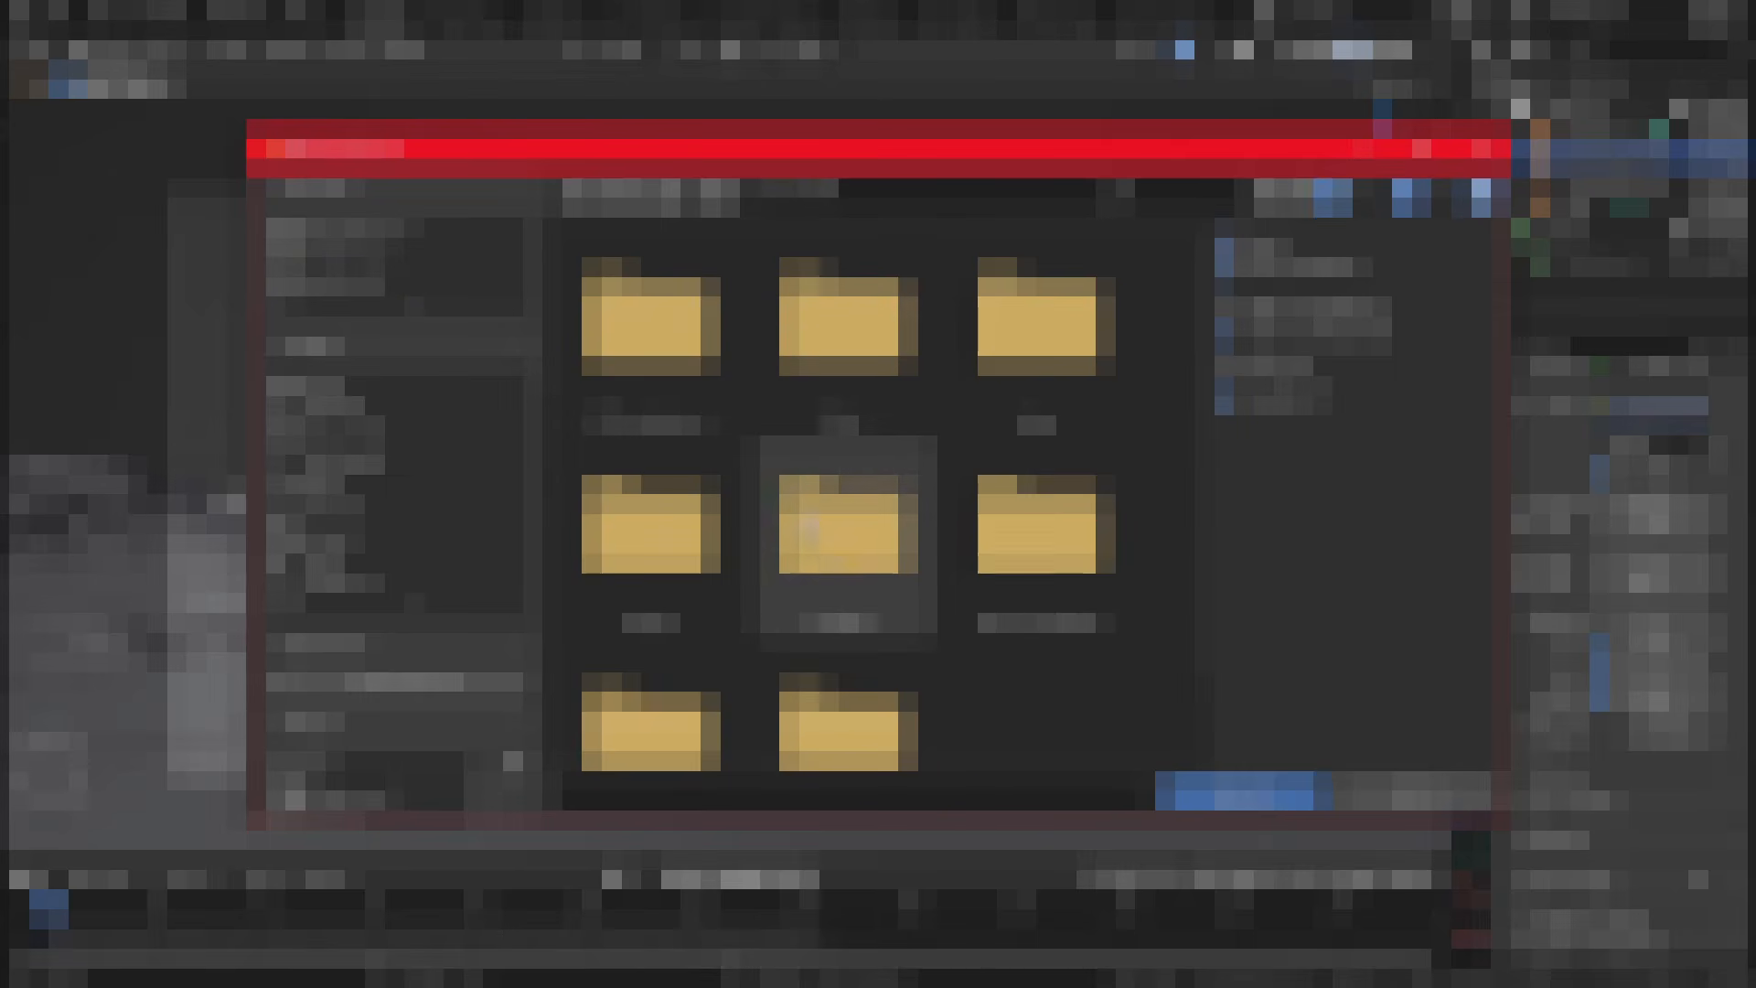
pyautogui.doubleClick(839, 470)
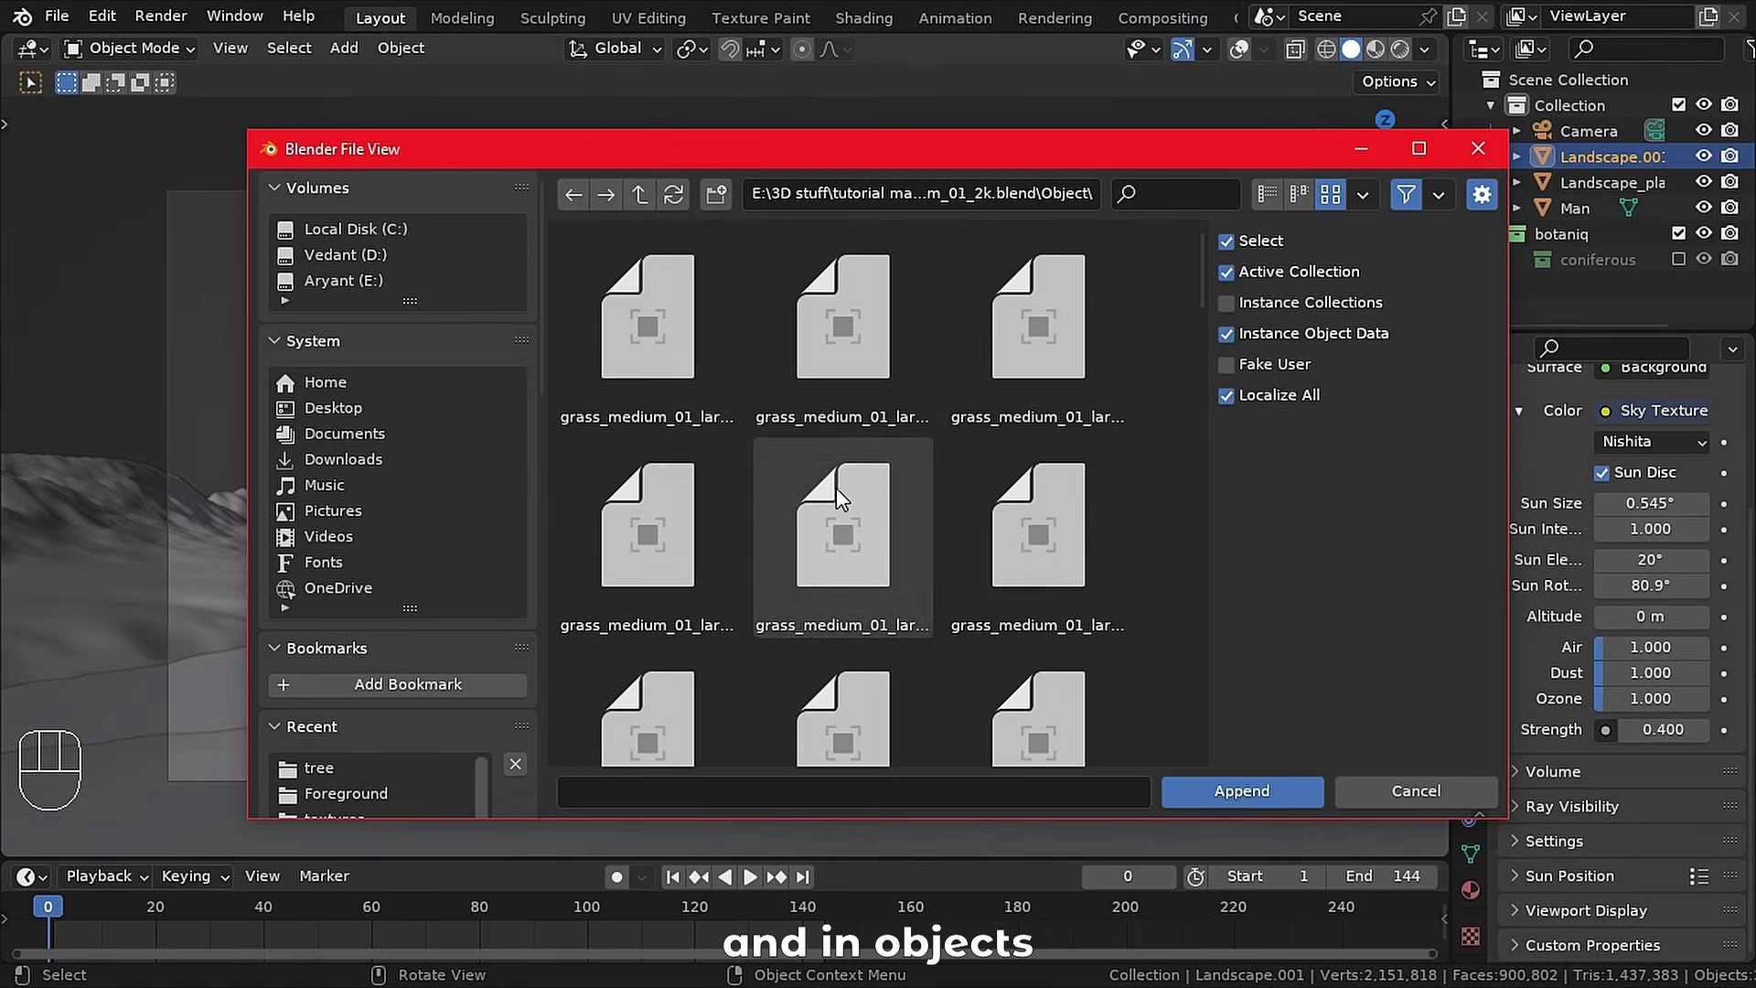
pyautogui.scroll(5, 693, 619)
pyautogui.press('a')
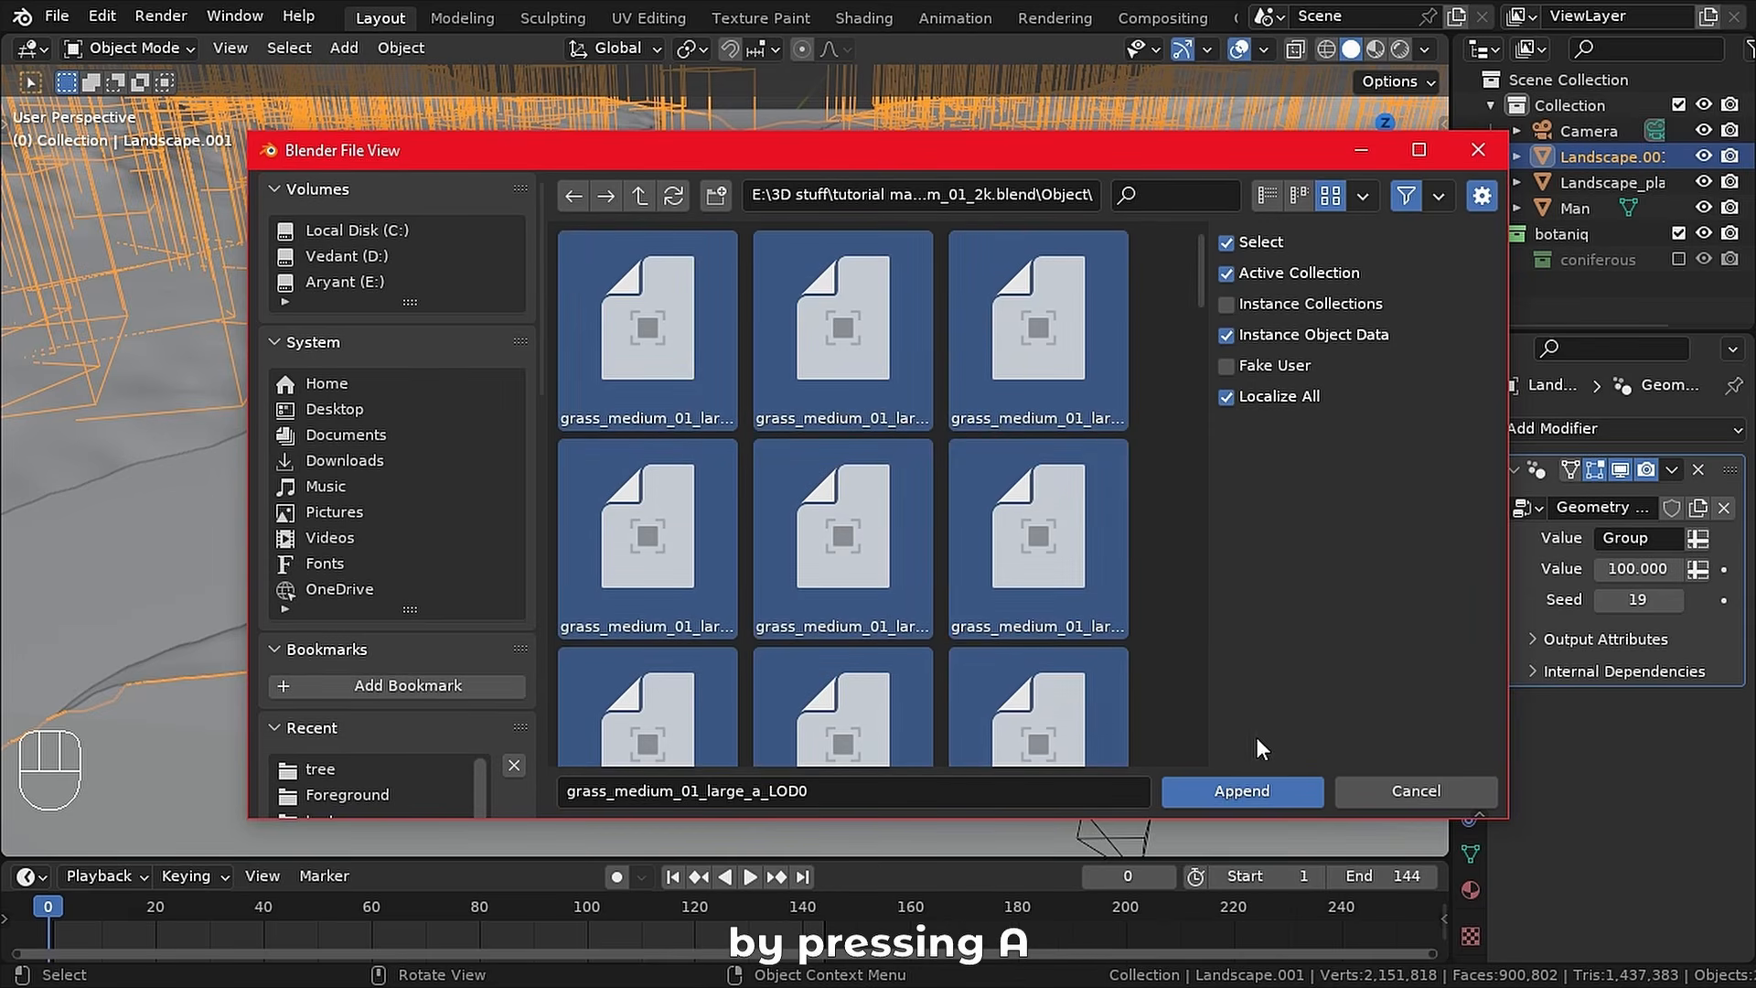
pyautogui.click(1242, 791)
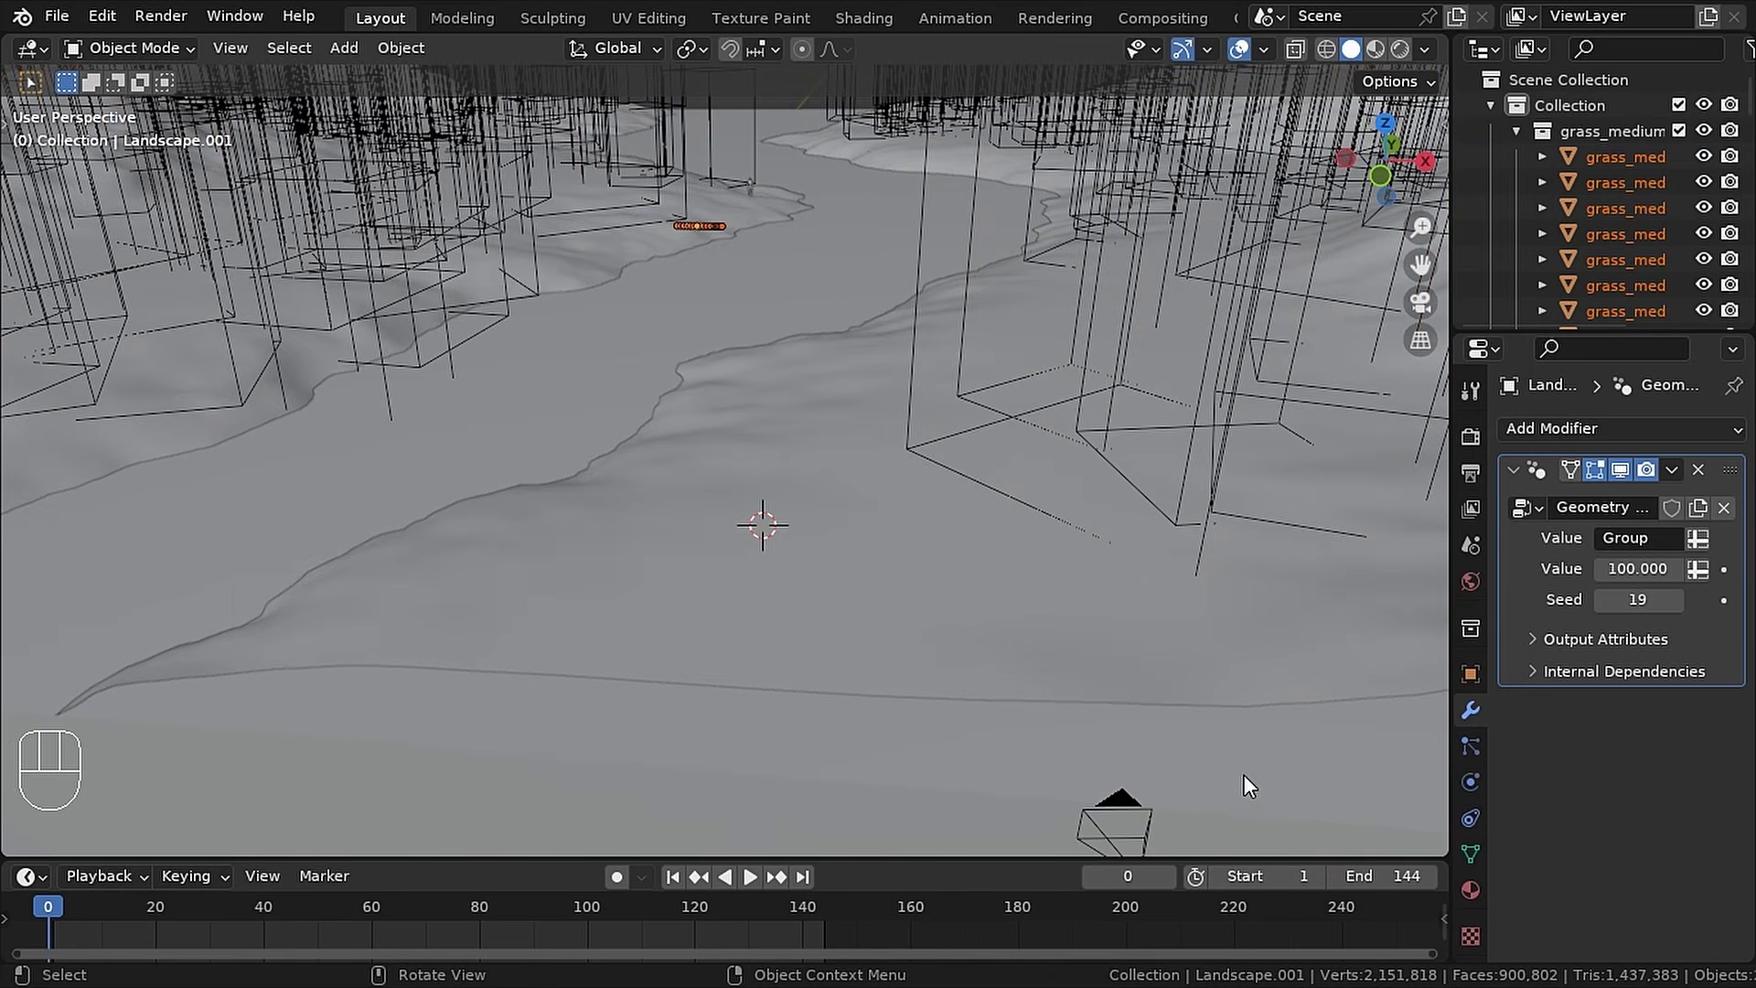
# - Snap the appended grass objects to the 3D cursor and frame them in view
pyautogui.rightClick(800, 529)
pyautogui.moveTo(799, 528)
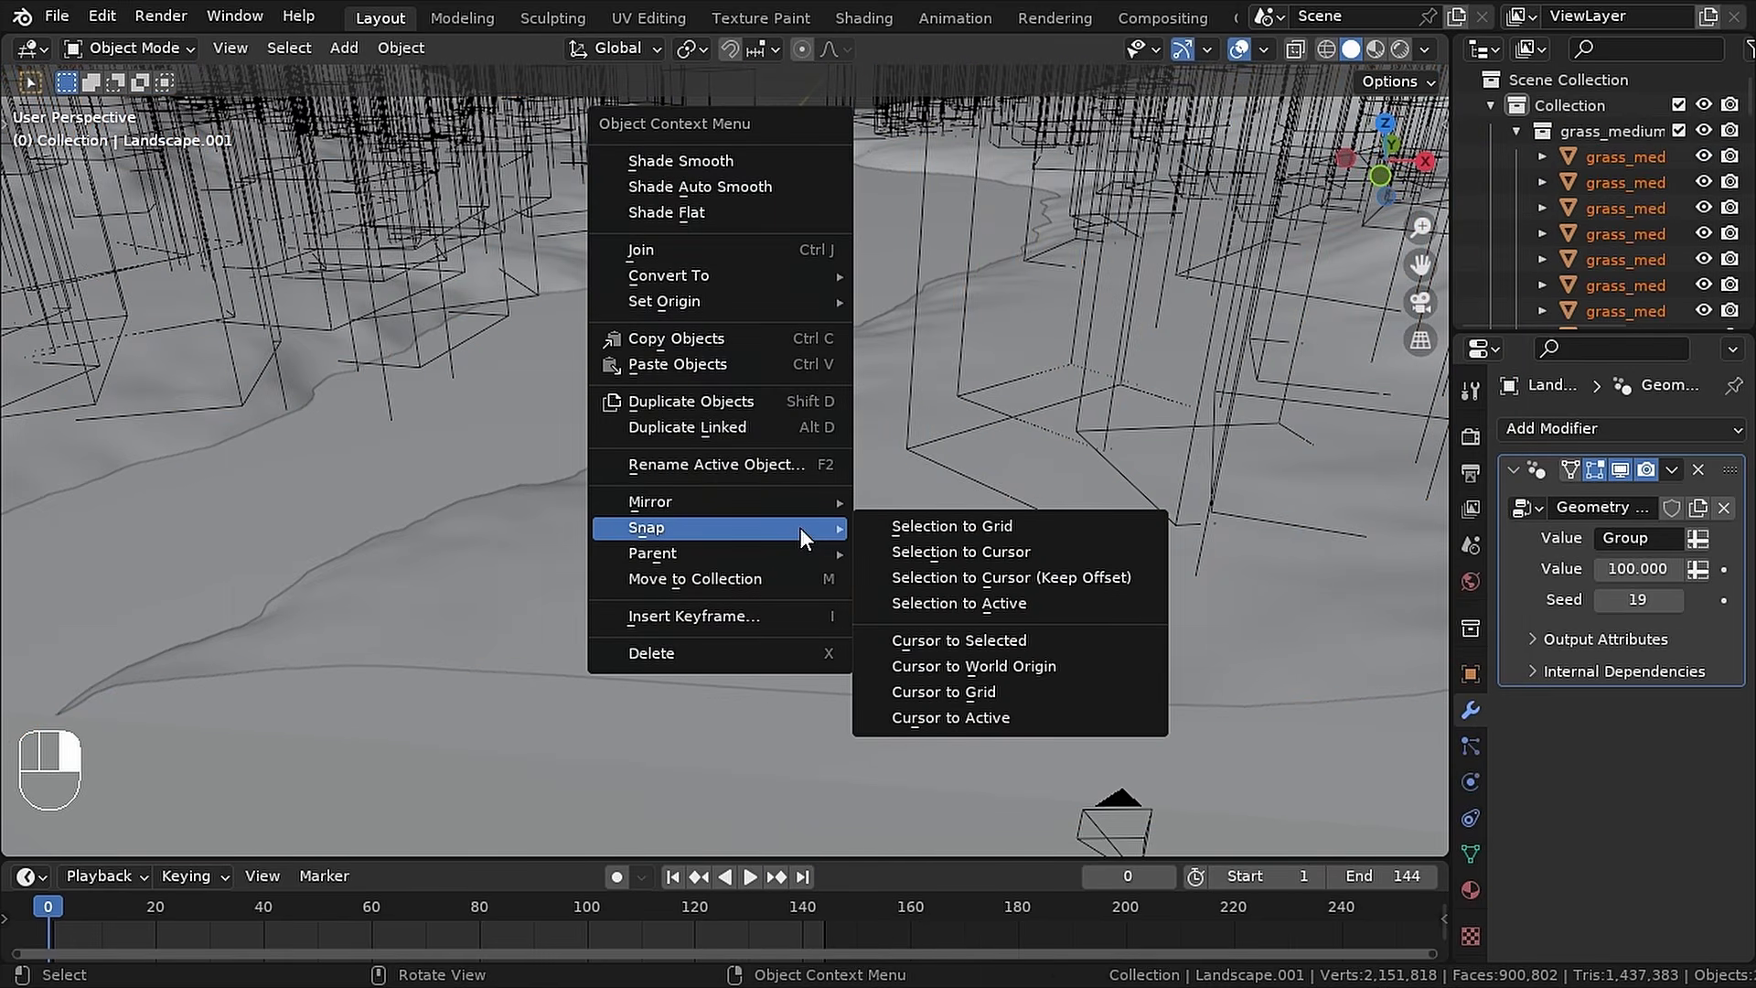
pyautogui.click(954, 554)
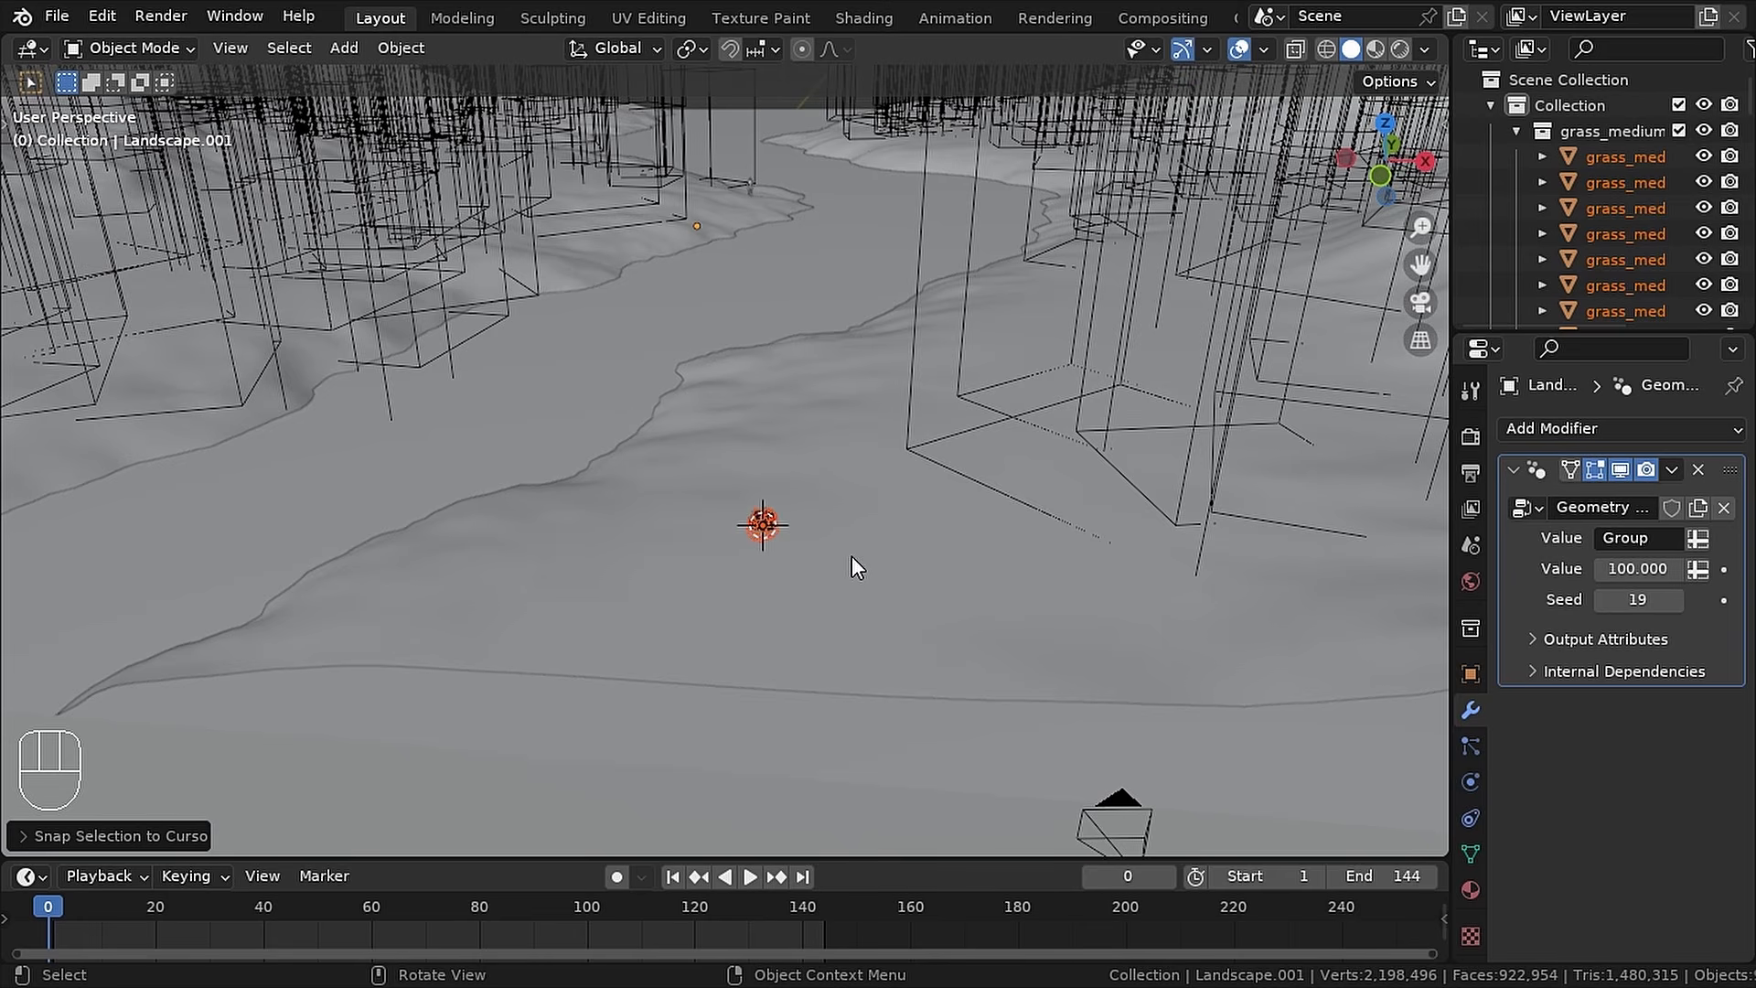
pyautogui.press('KP_Decimal')
pyautogui.moveTo(852, 505); pyautogui.dragTo(834, 455, button='middle')
pyautogui.scroll(-3, 1575, 187)
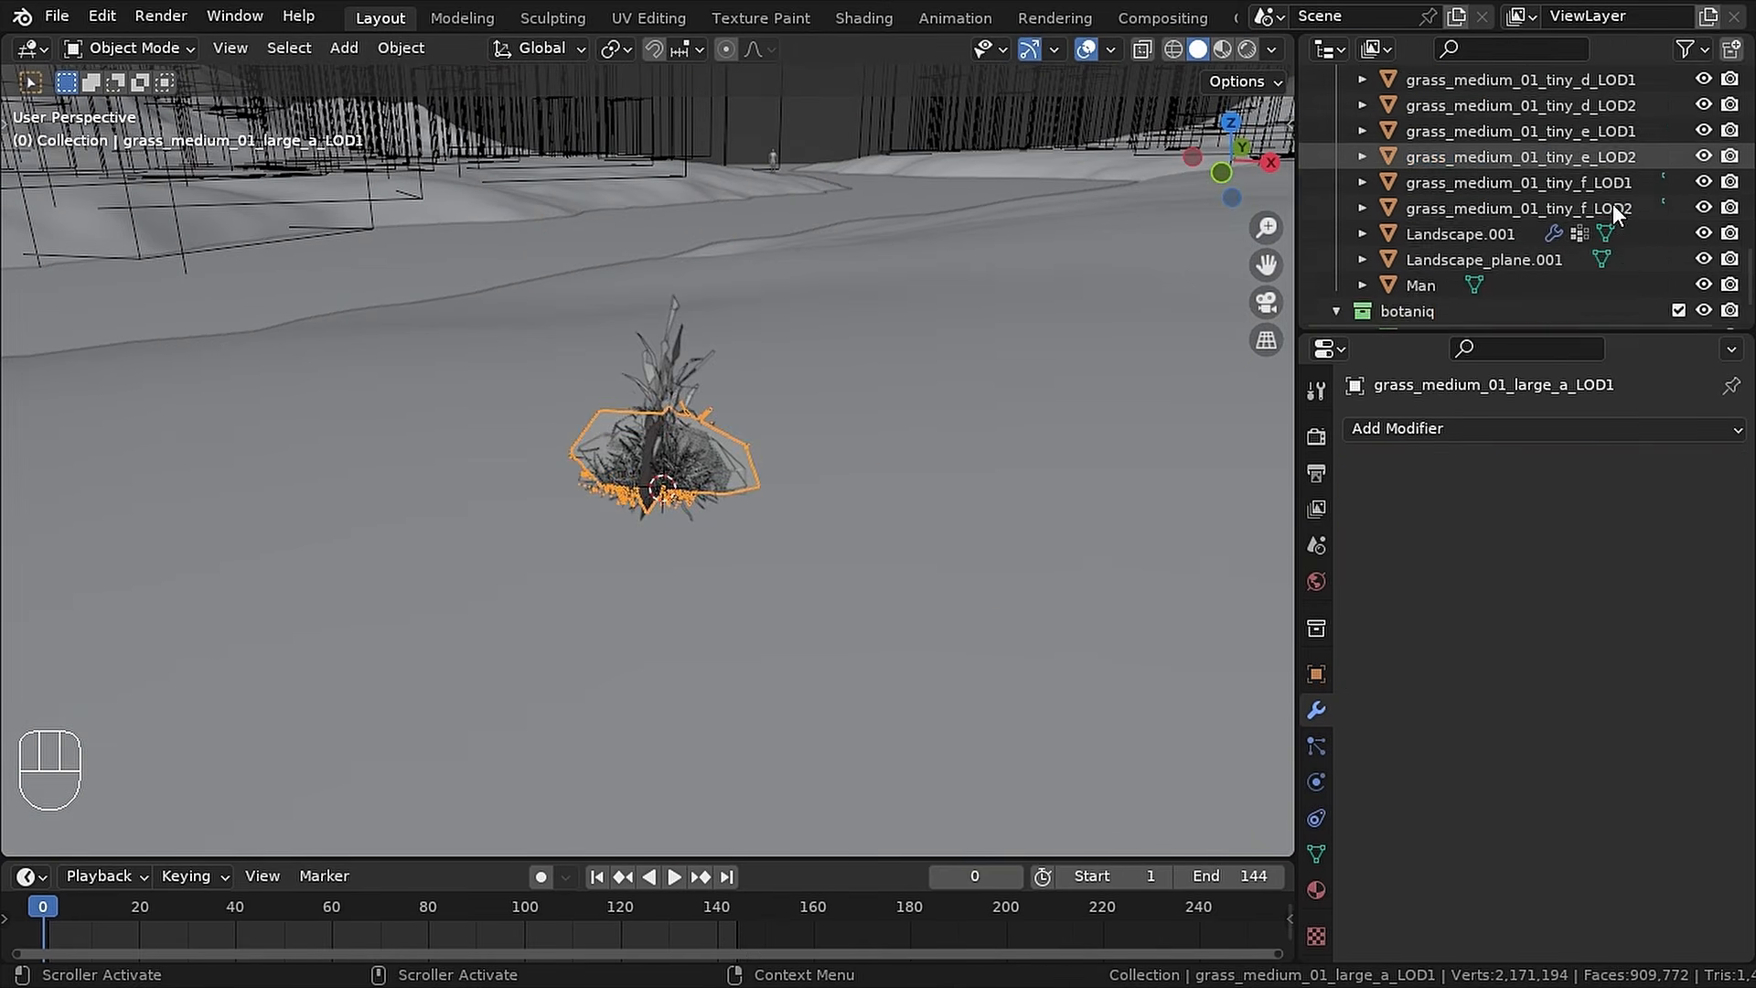
# - Delete the LOD1 and LOD2 grass objects and the grass_medium_01_particles object, keeping only the highest-quality grass
pyautogui.scroll(-3, 1612, 205)
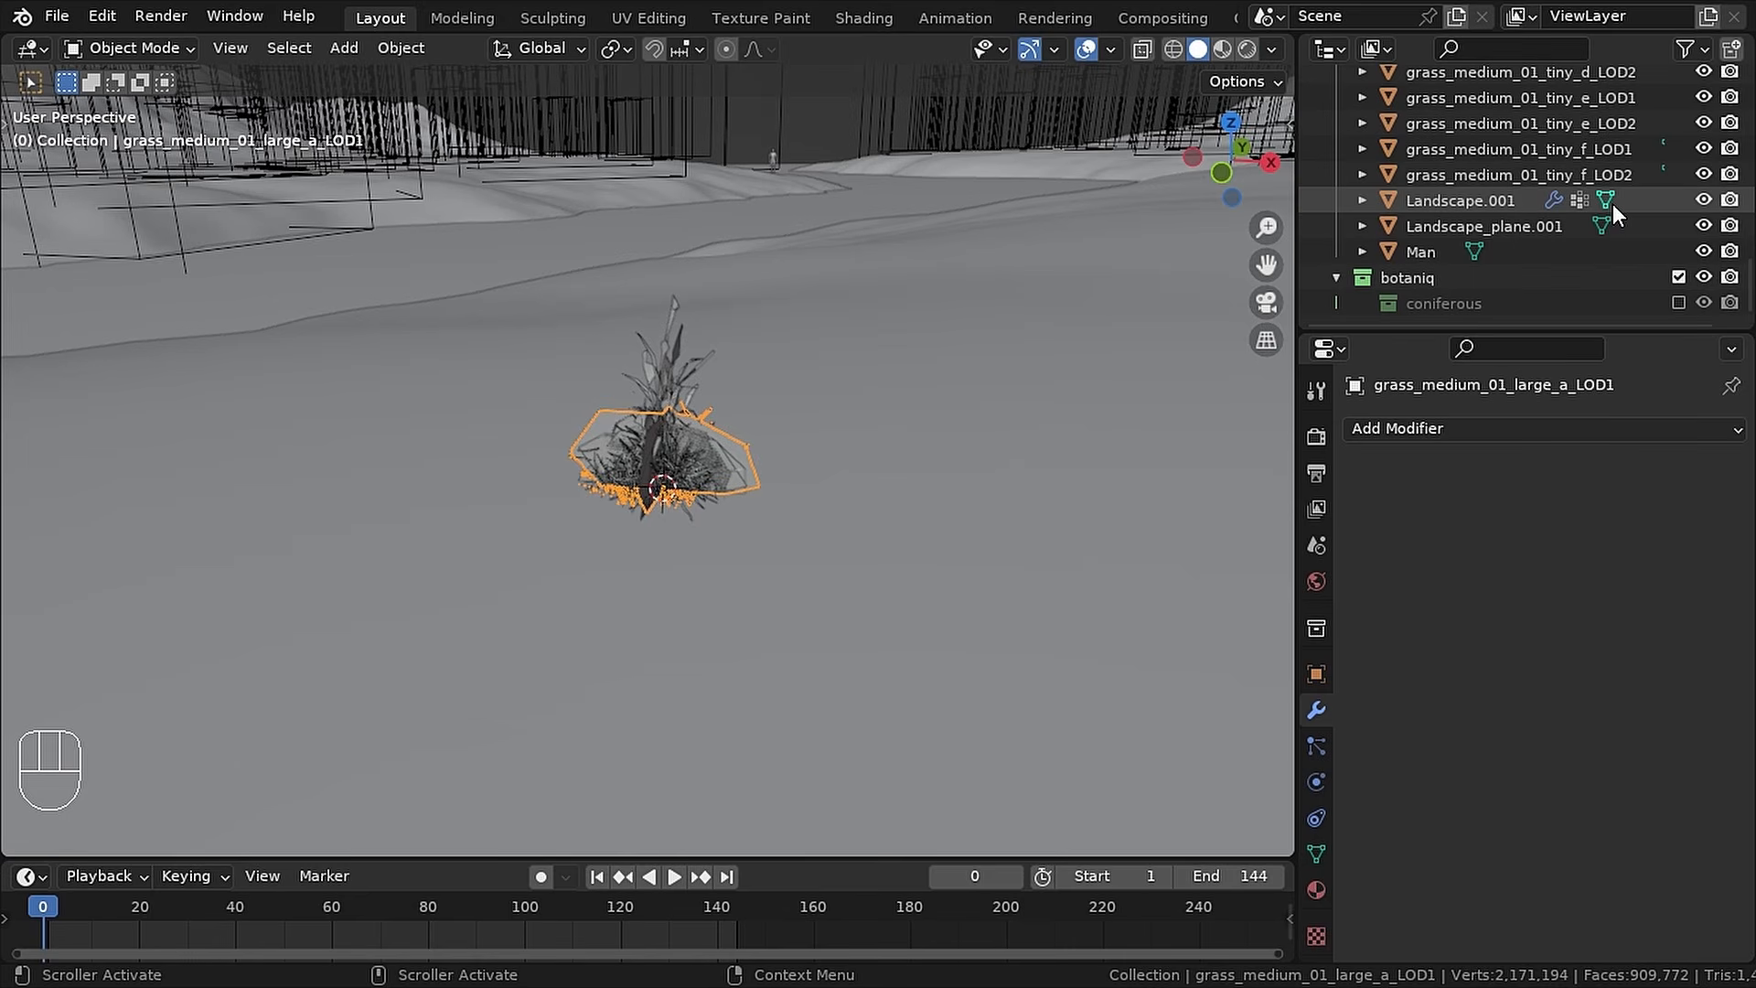
pyautogui.keyDown('shift'); pyautogui.click(1529, 173); pyautogui.keyUp('shift')
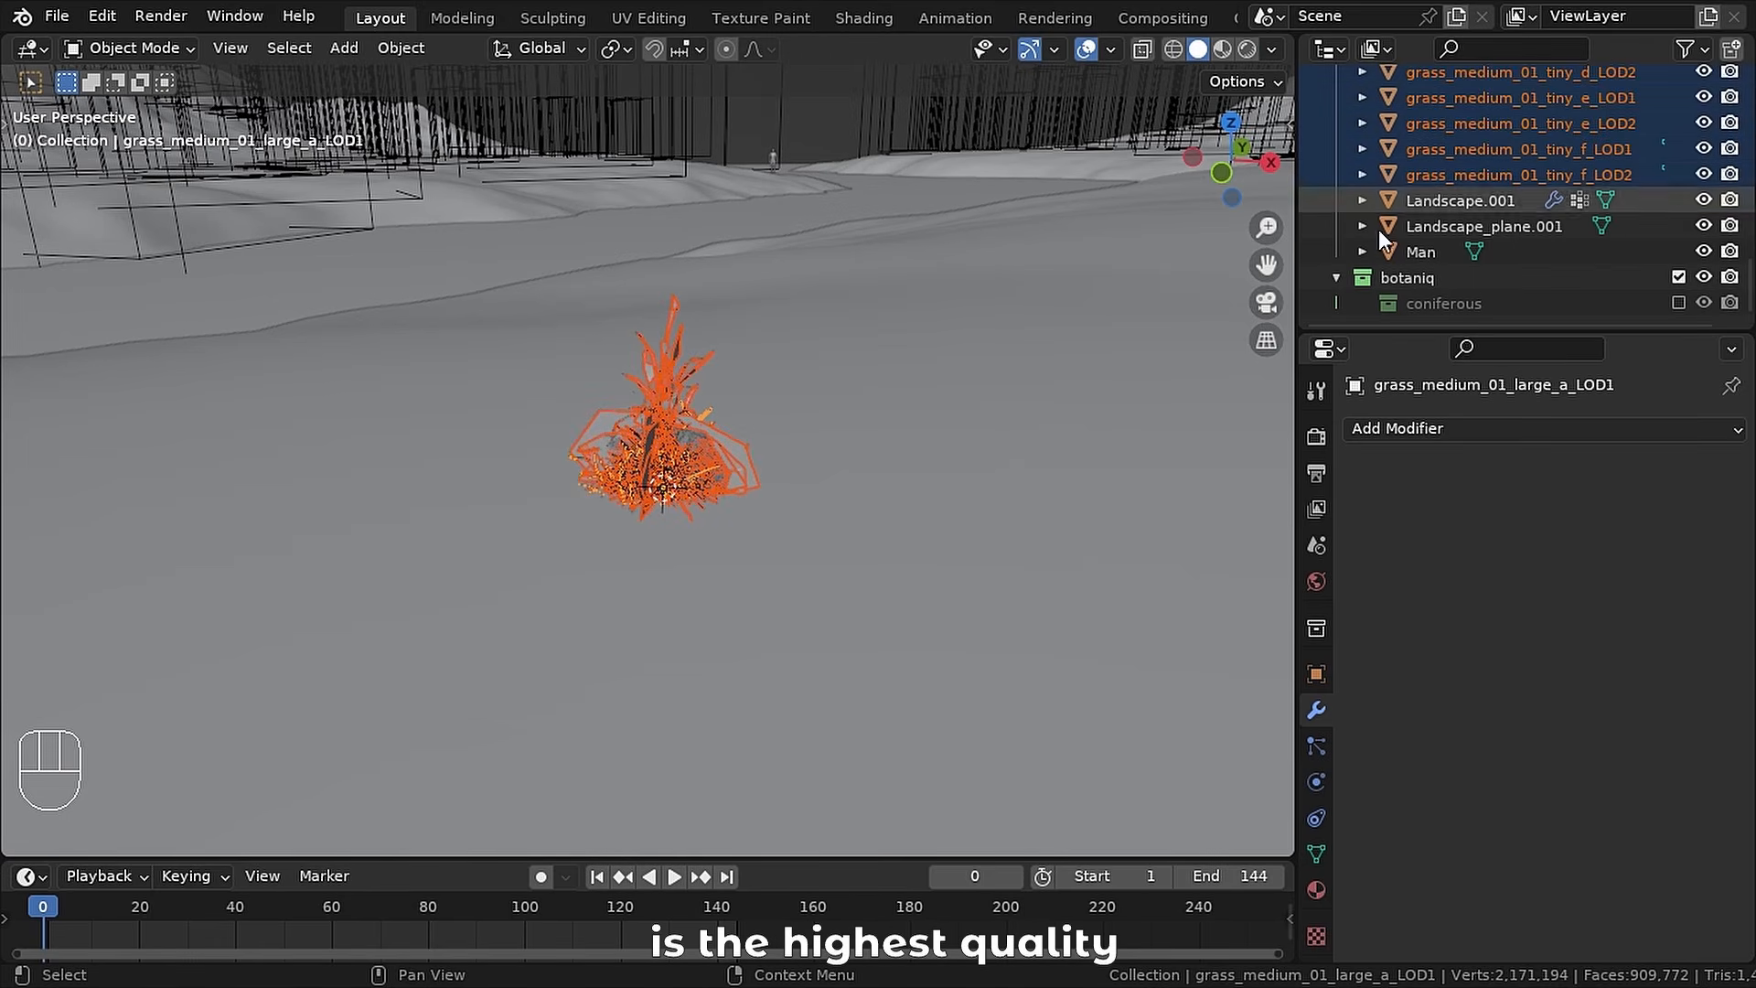
pyautogui.press('Delete')
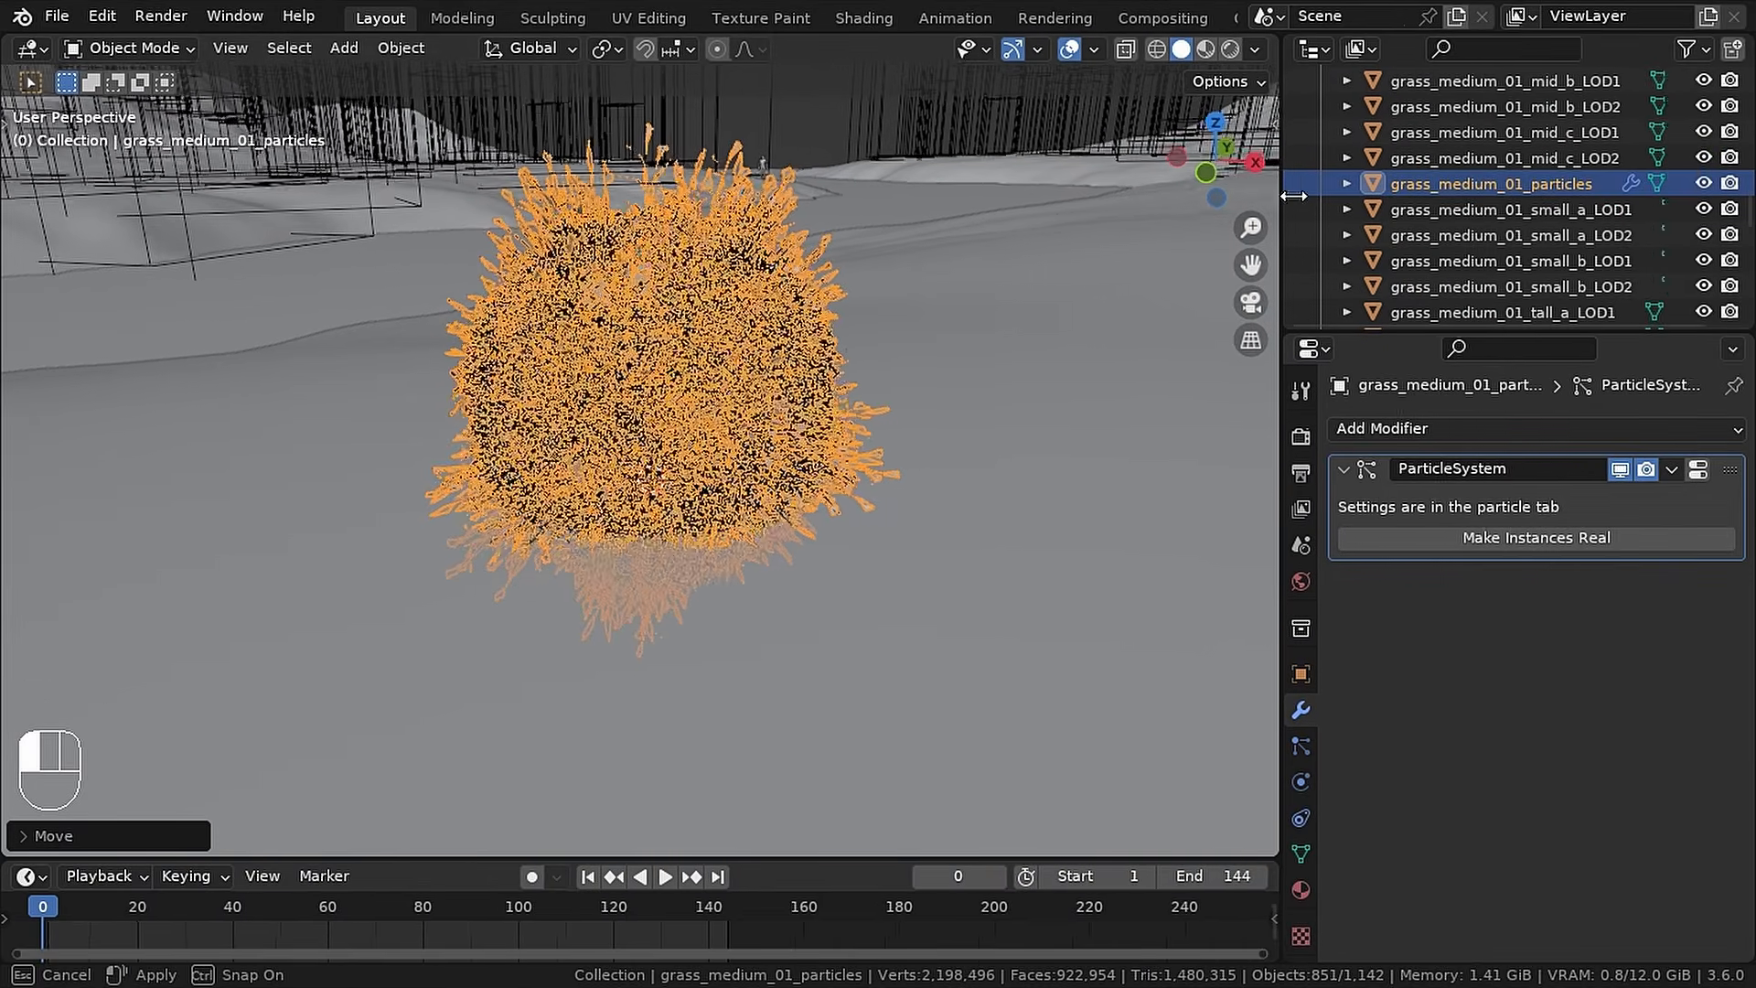
pyautogui.press('Delete')
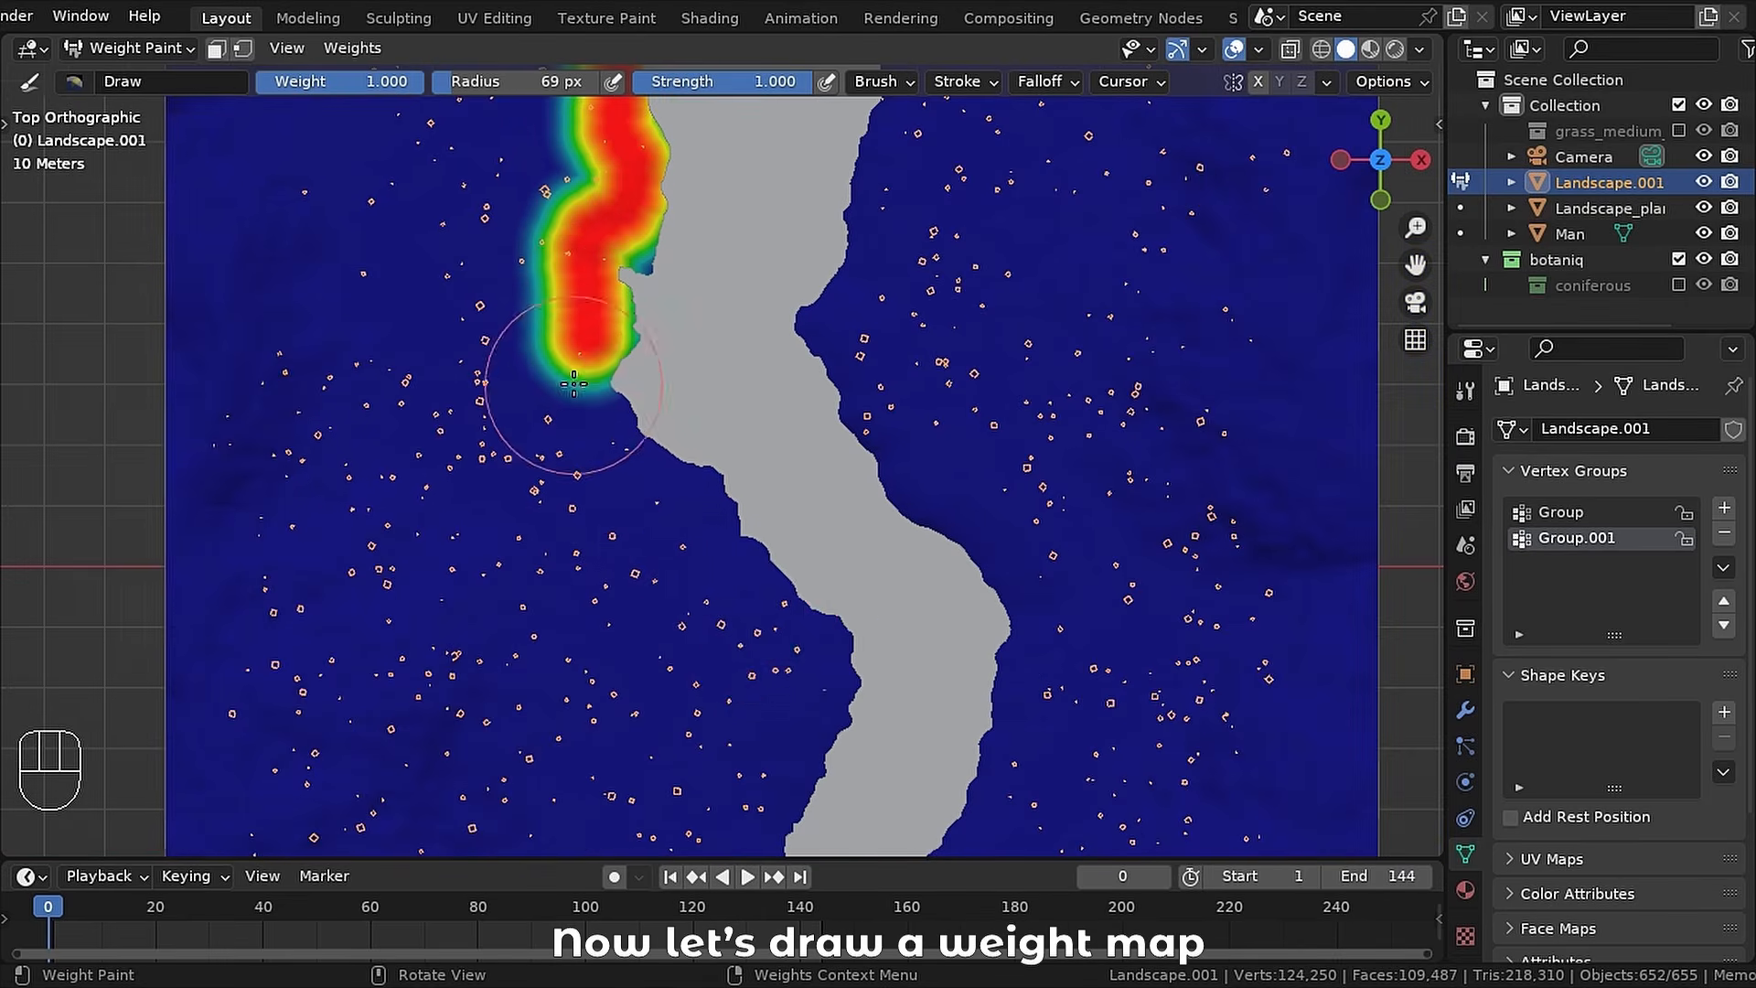
# - Paint a full-weight band along both riverbanks of Landscape.001 in vertex group Group.001, using weight 1.000 and a 69 px radius
pyautogui.moveTo(648, 393); pyautogui.dragTo(784, 706)
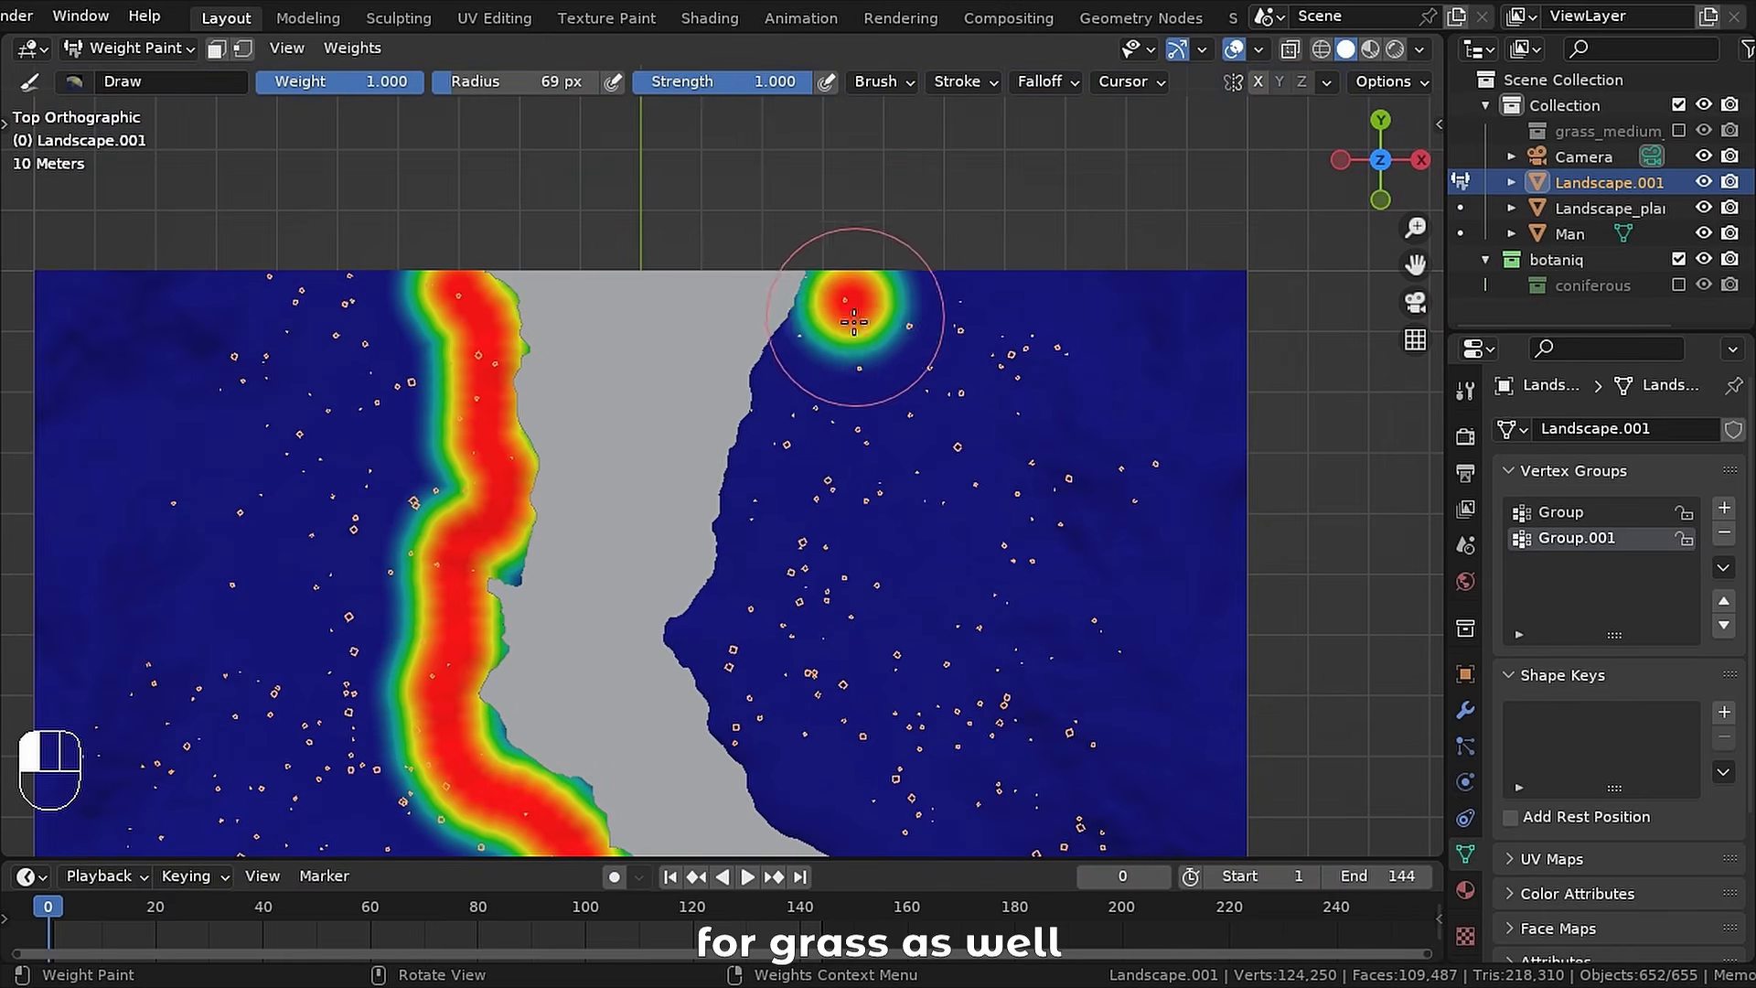
pyautogui.moveTo(854, 298); pyautogui.dragTo(699, 619)
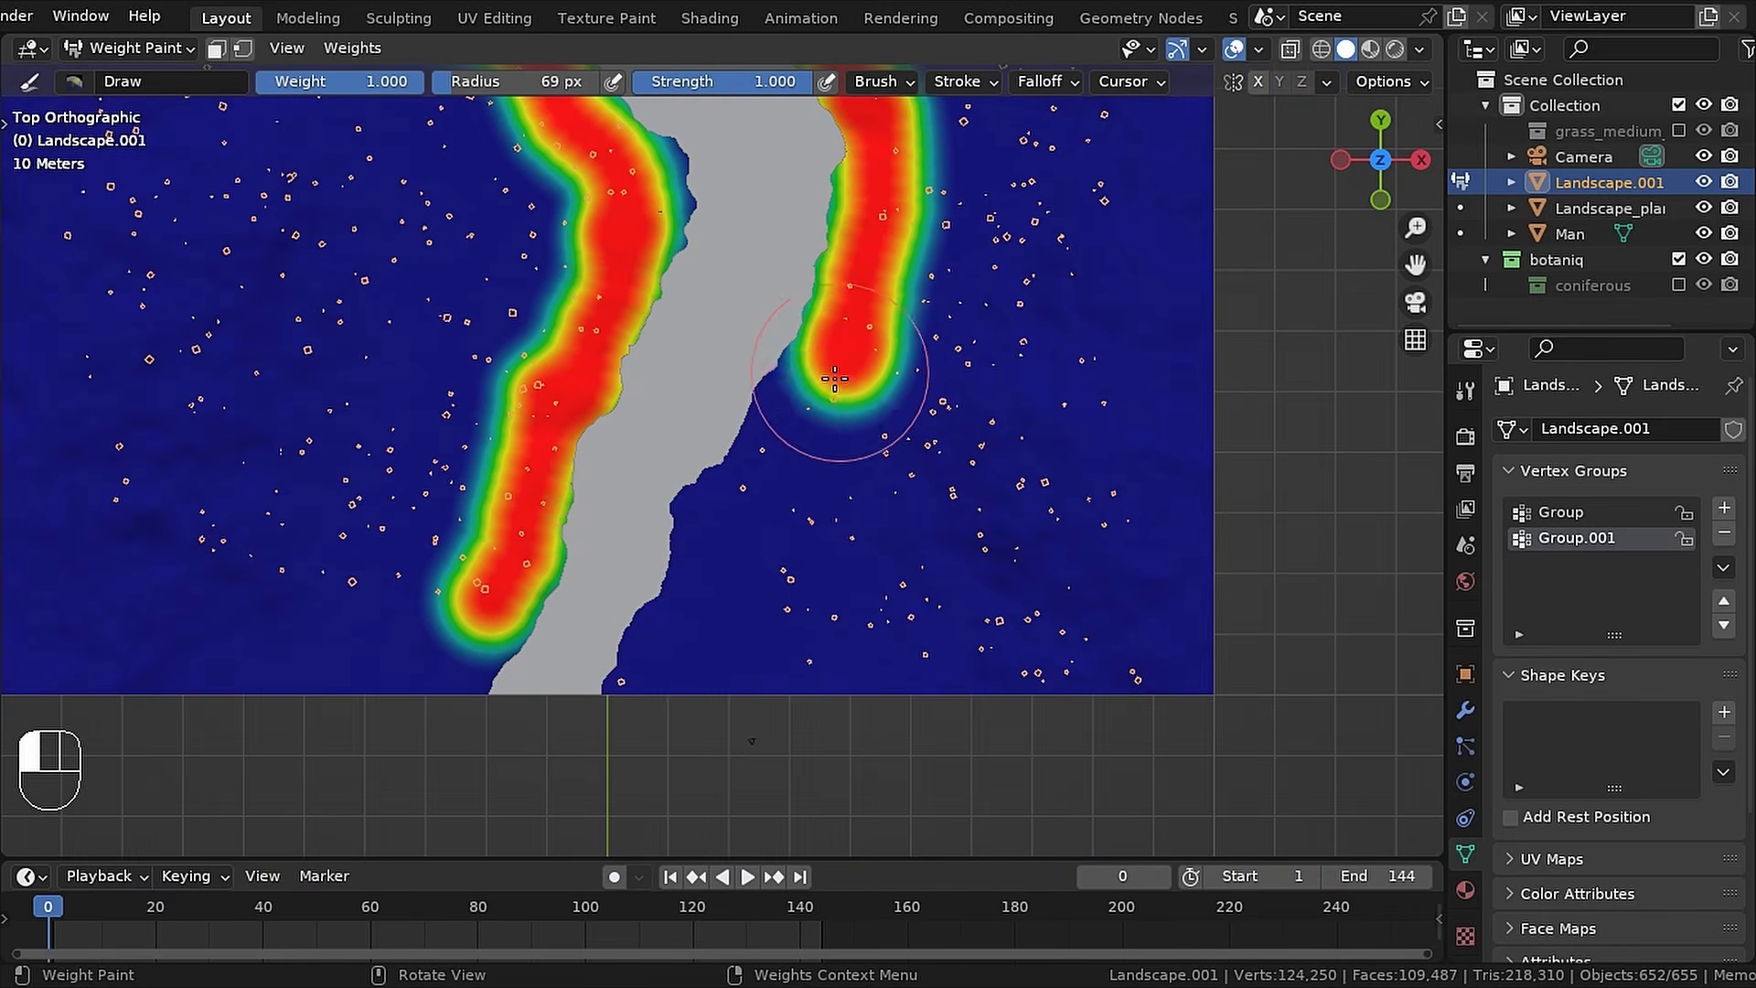
pyautogui.moveTo(834, 377); pyautogui.dragTo(765, 617)
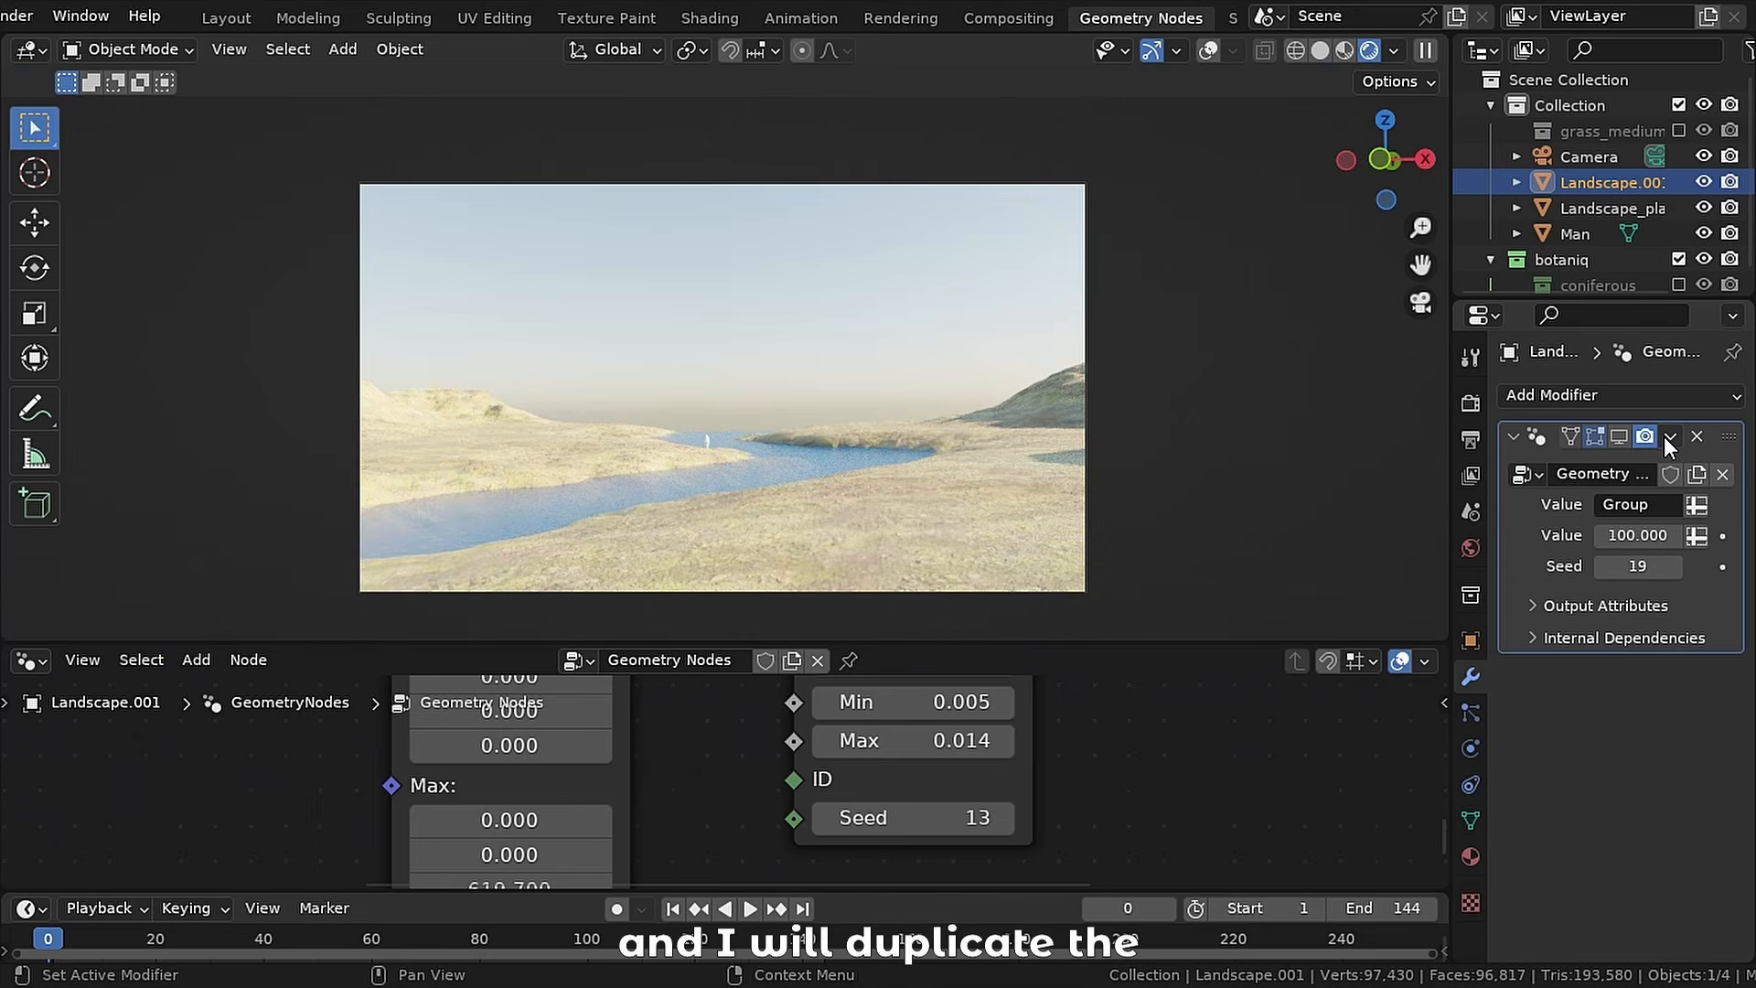
# - Duplicate the landscape's geometry nodes modifier as "grass" and connect the grass_medium collection to its Instance on Points node's Instance input
pyautogui.click(1664, 437)
pyautogui.click(1578, 489)
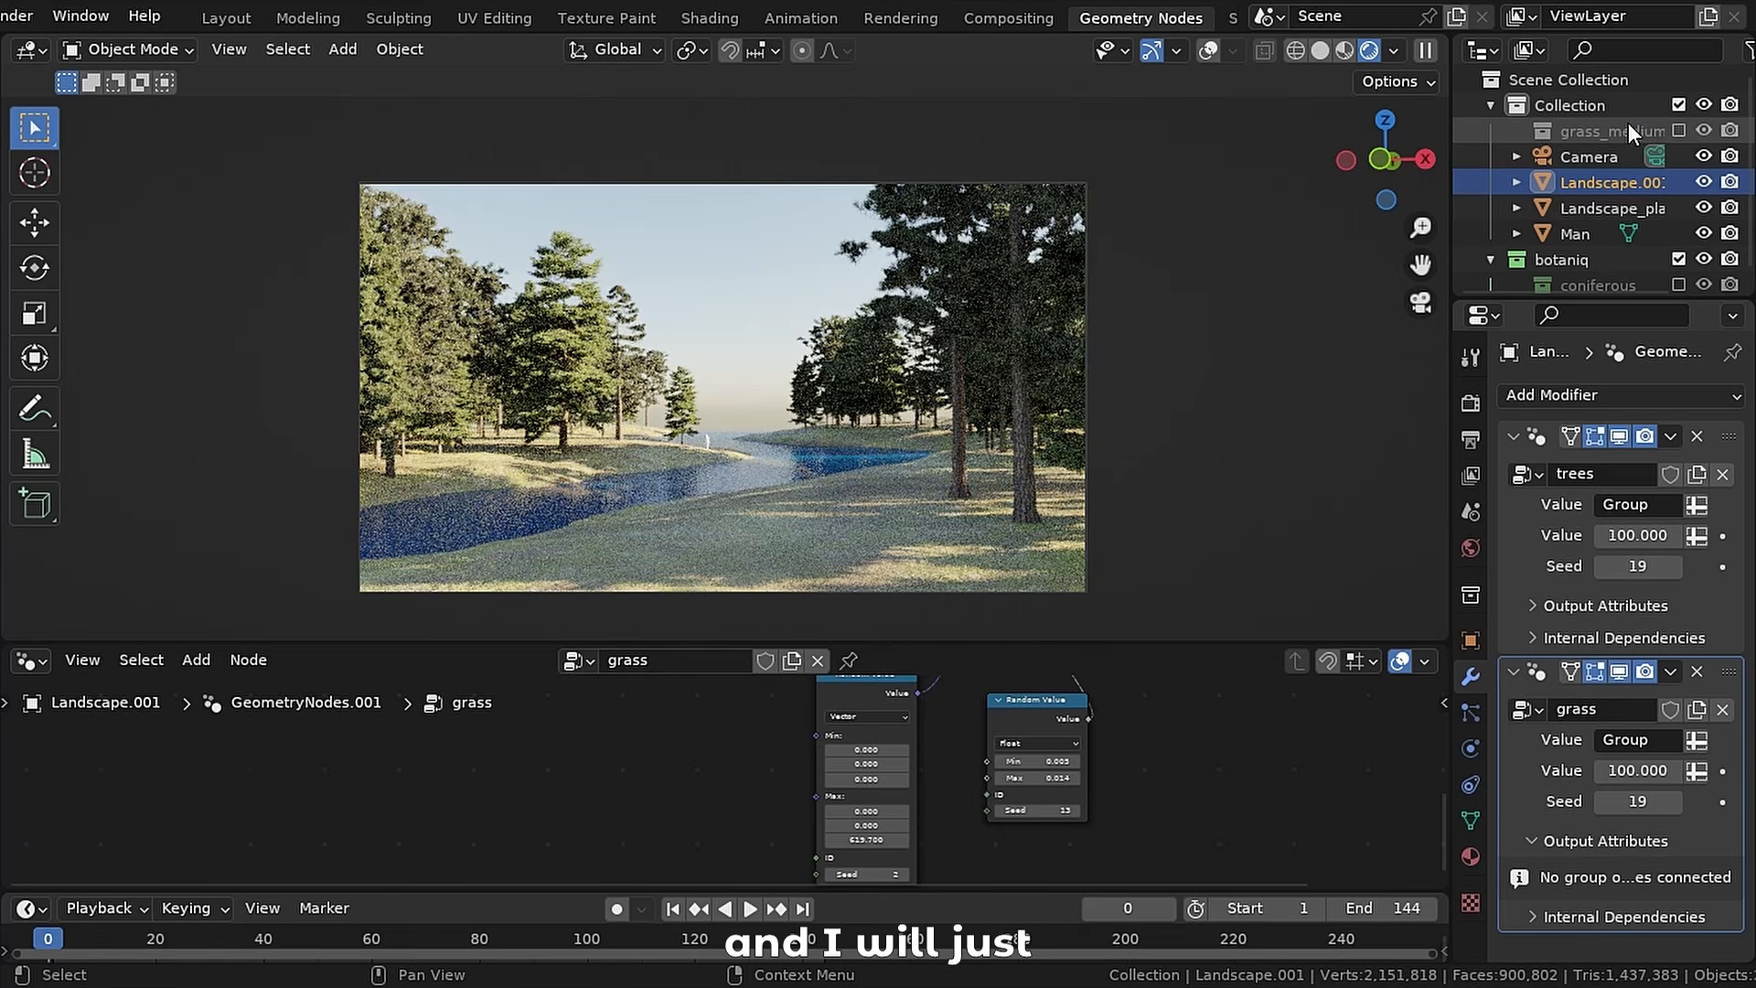
pyautogui.moveTo(1613, 130); pyautogui.dragTo(463, 772)
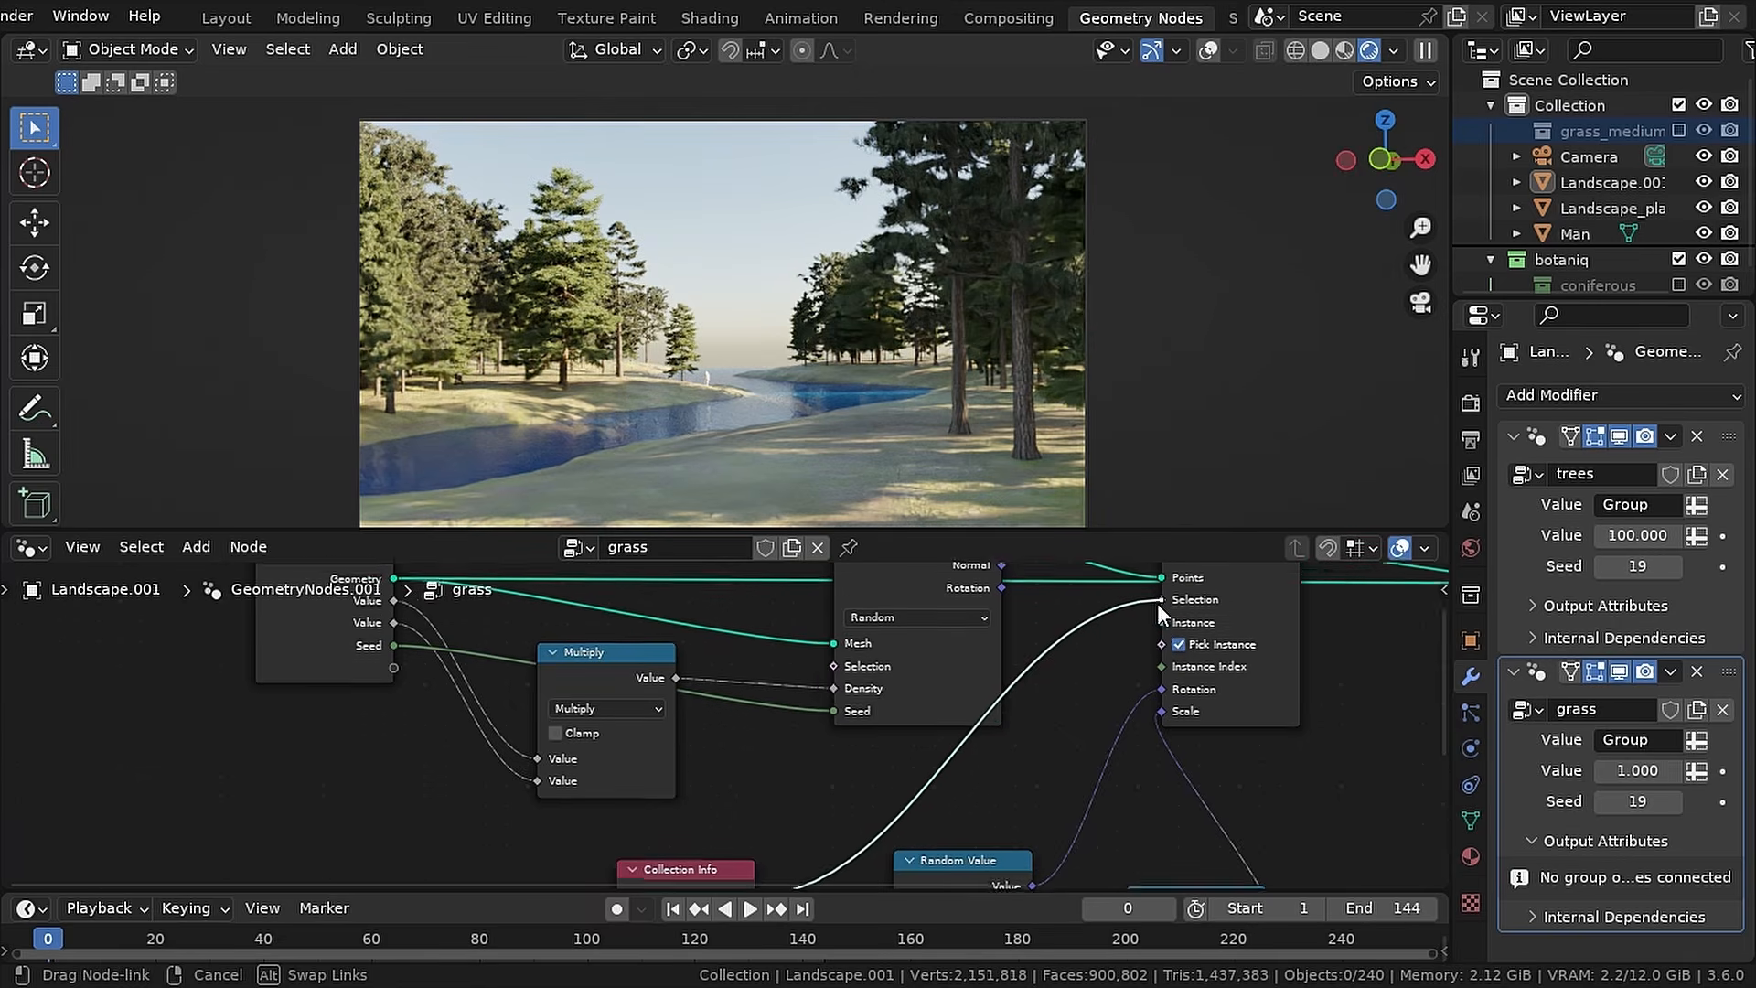
pyautogui.moveTo(1160, 613); pyautogui.dragTo(1162, 600)
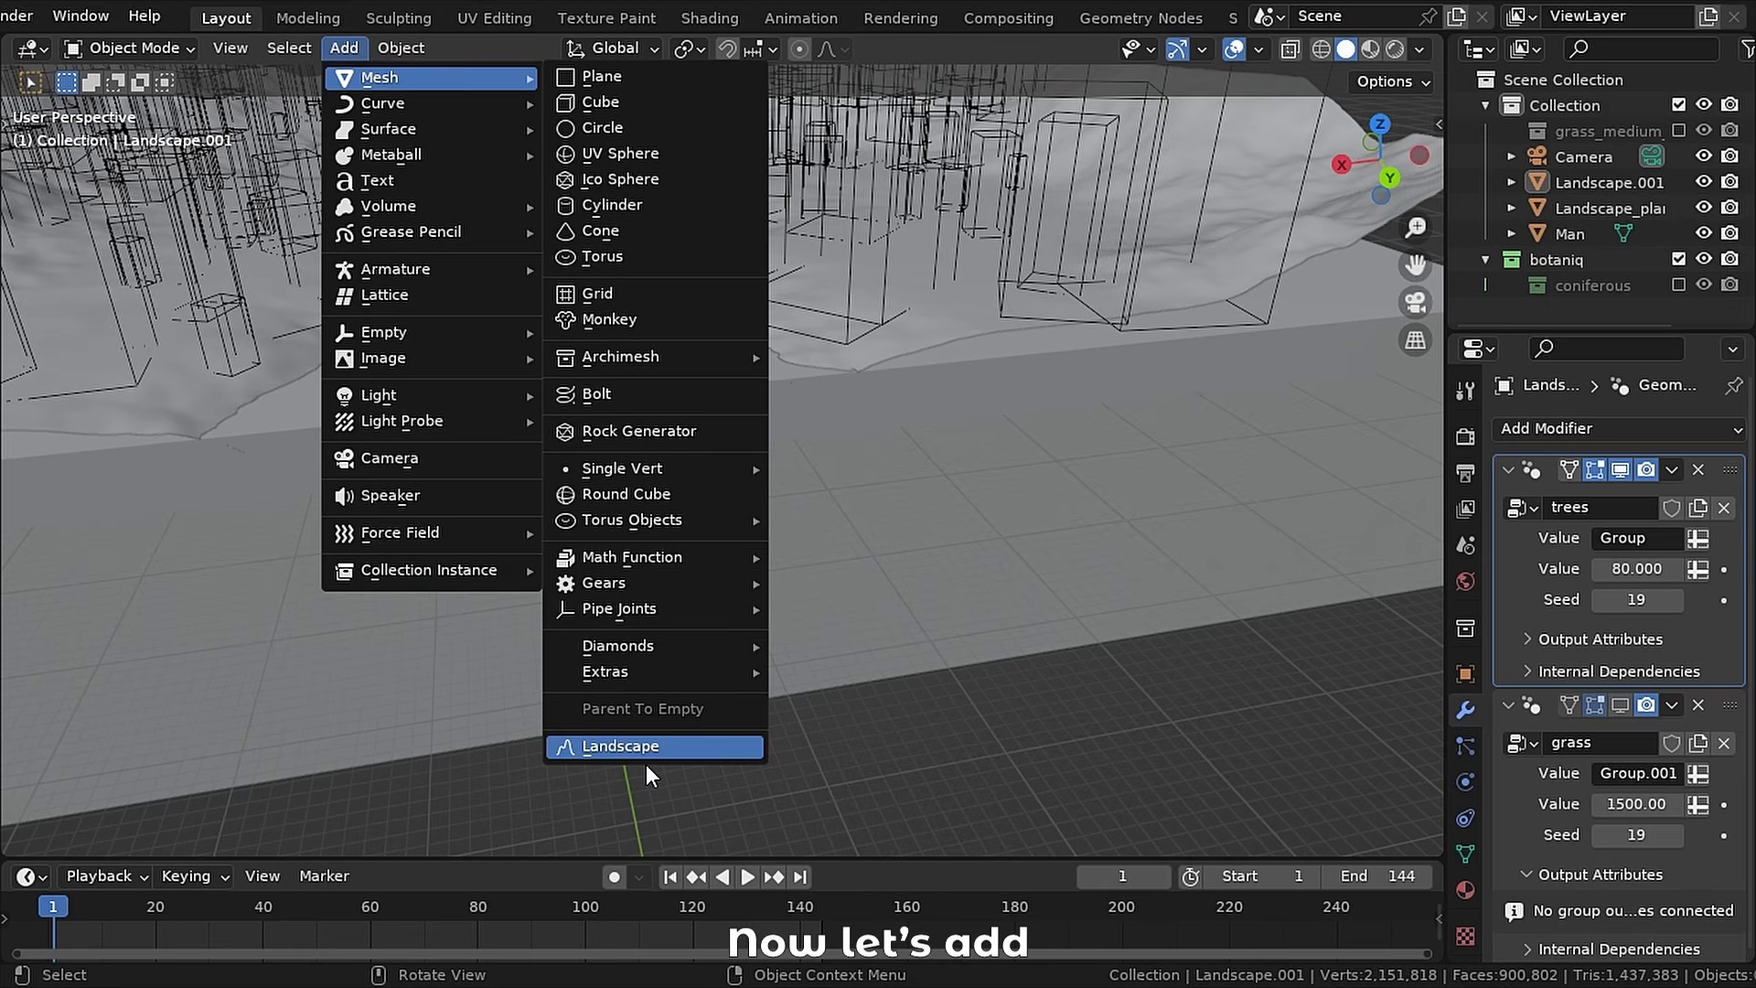
# - Add a new Landscape mesh and apply the mounds operator preset to it
pyautogui.click(645, 765)
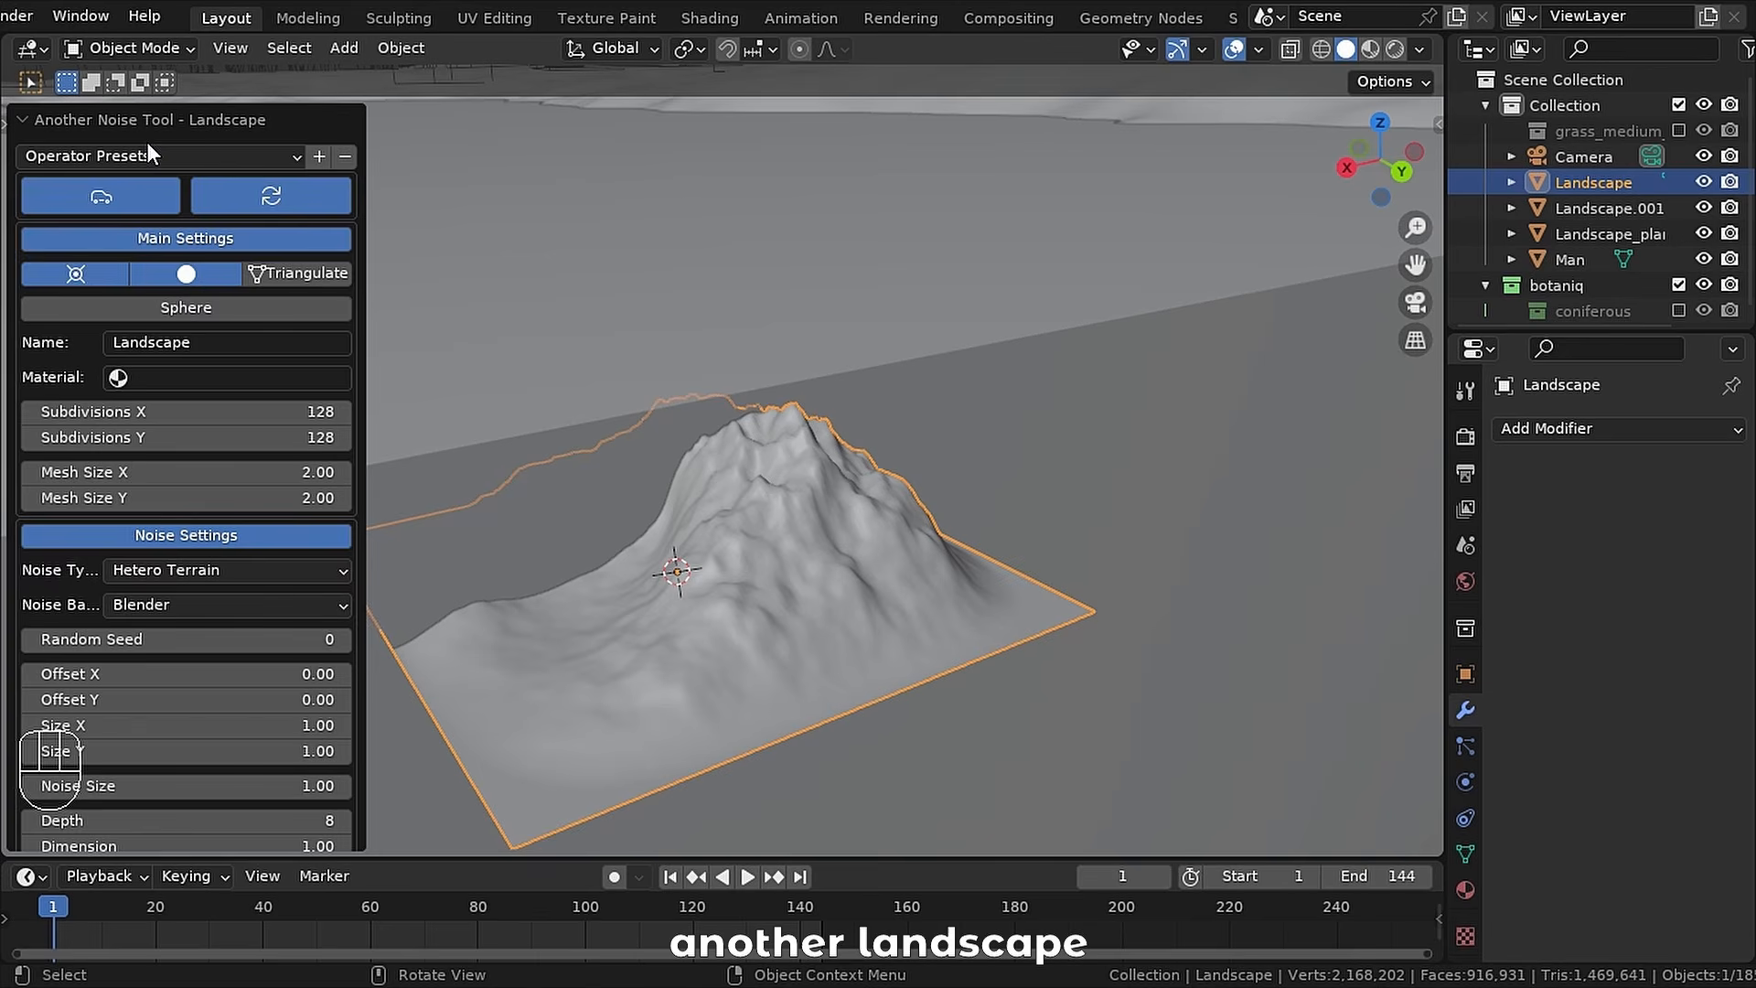
pyautogui.click(154, 156)
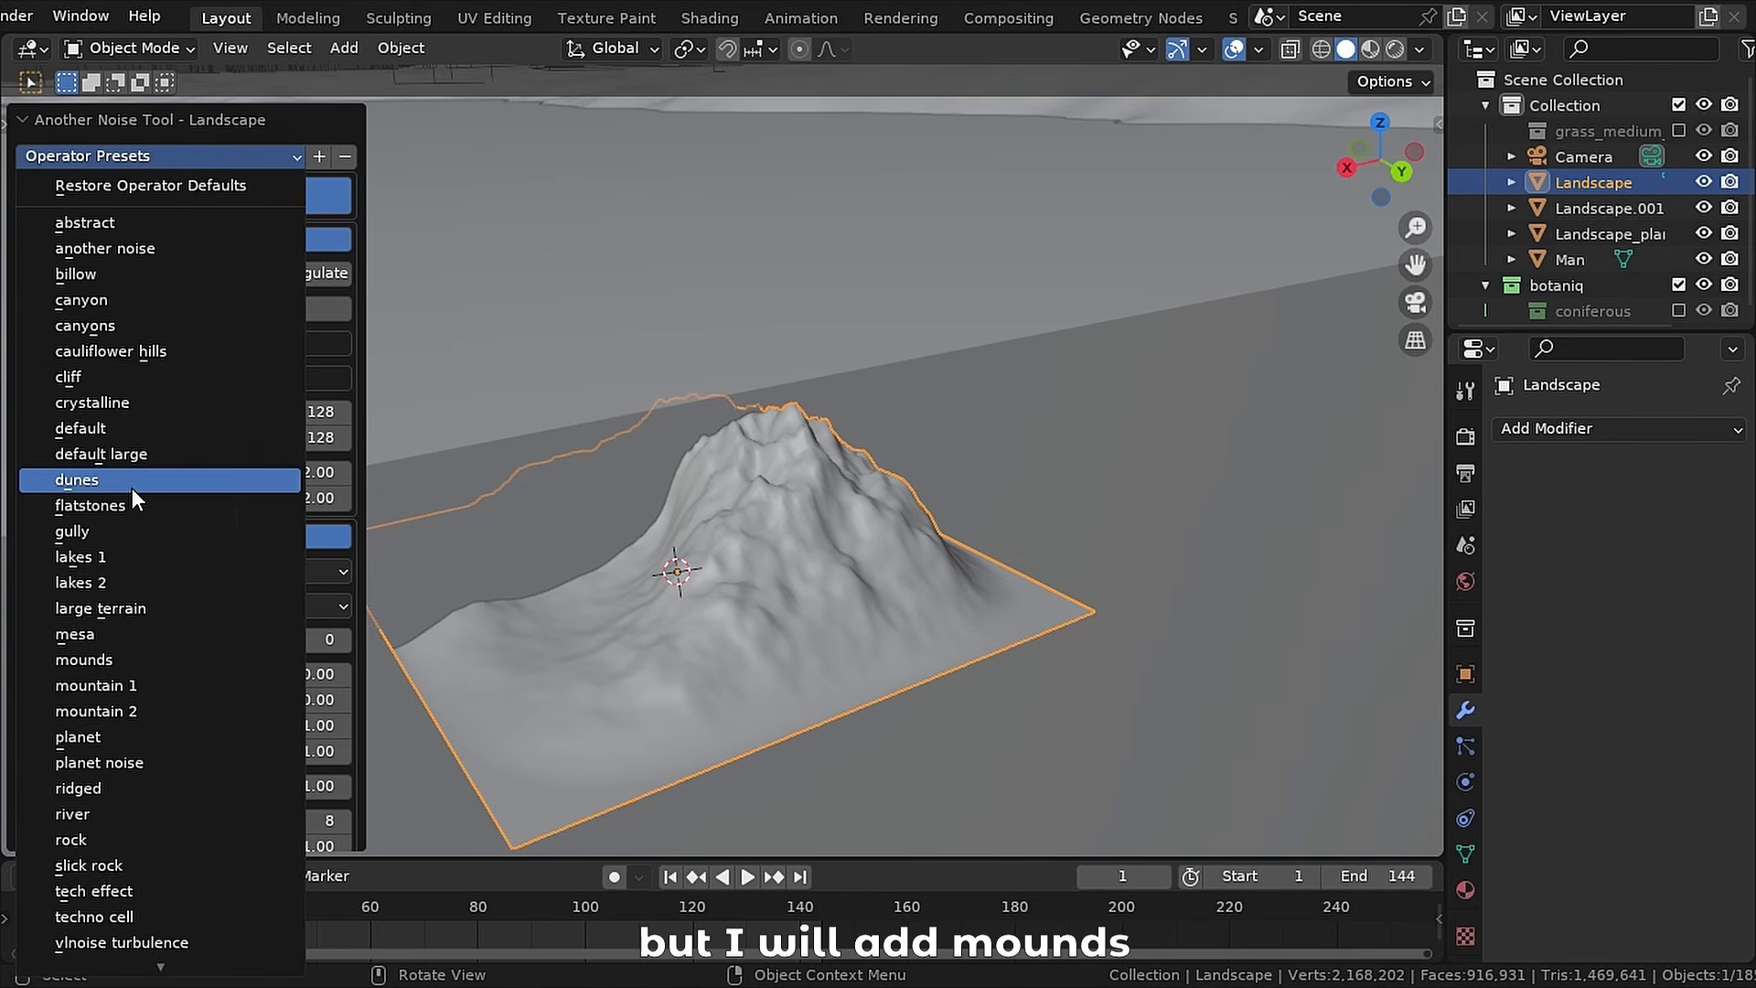
pyautogui.click(114, 659)
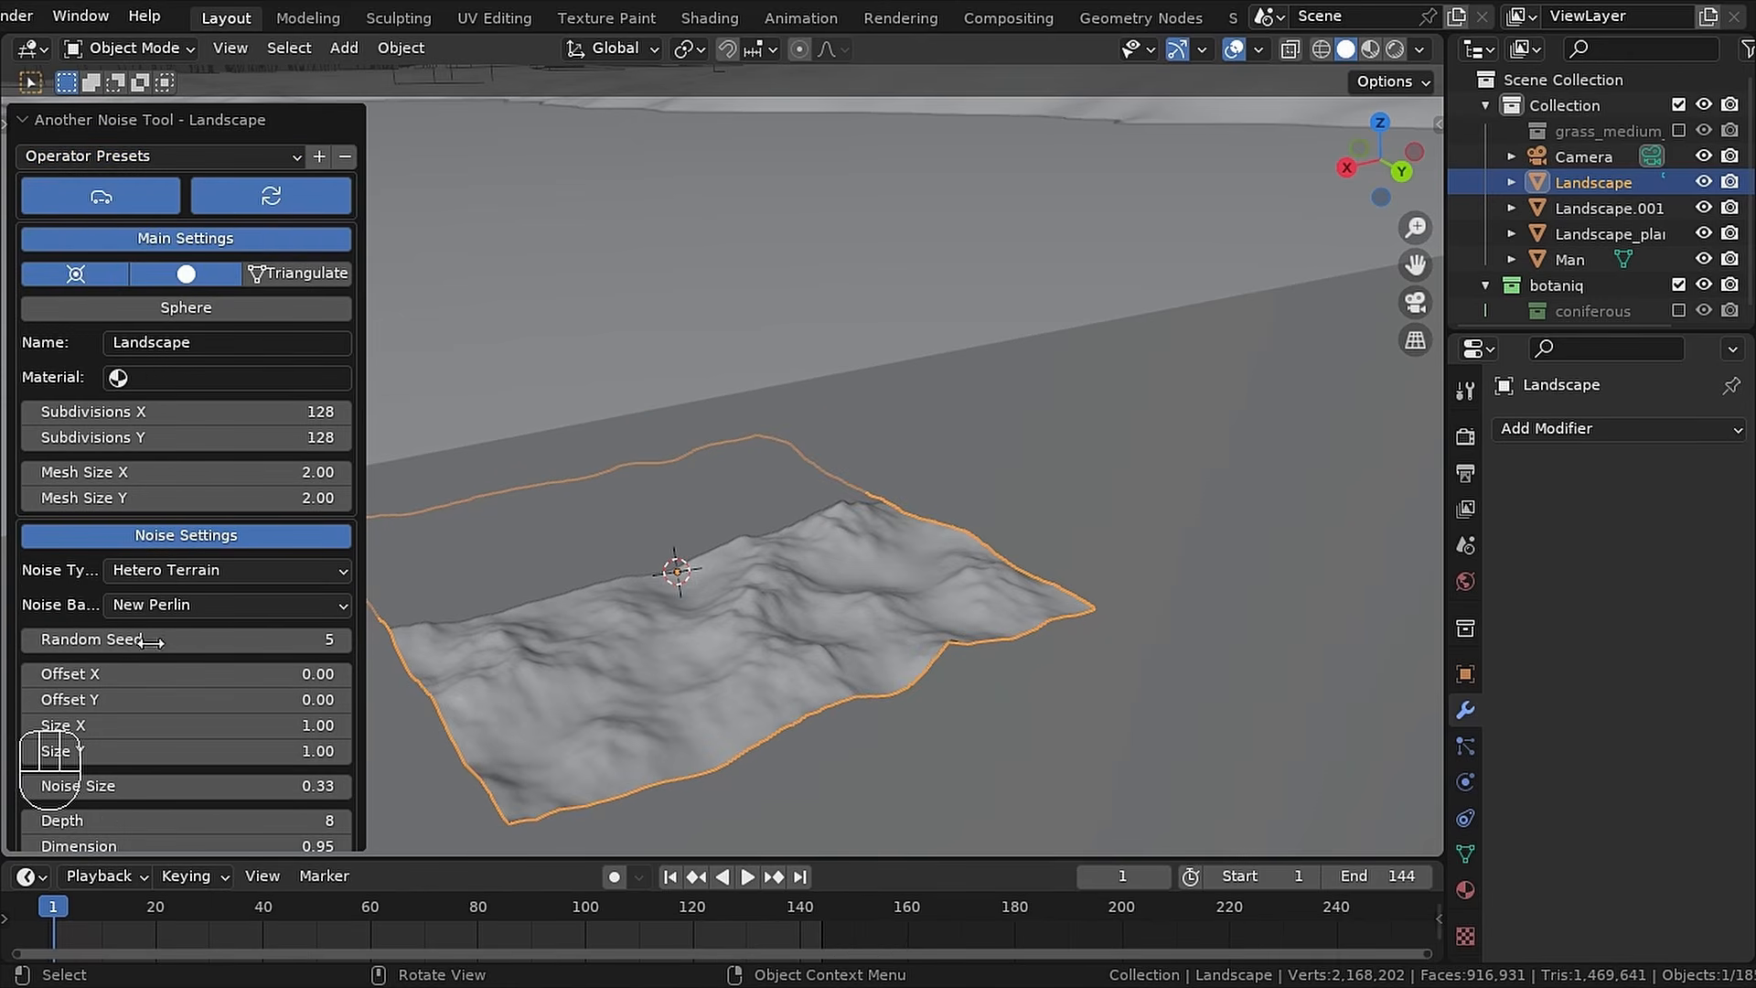
pyautogui.click(154, 152)
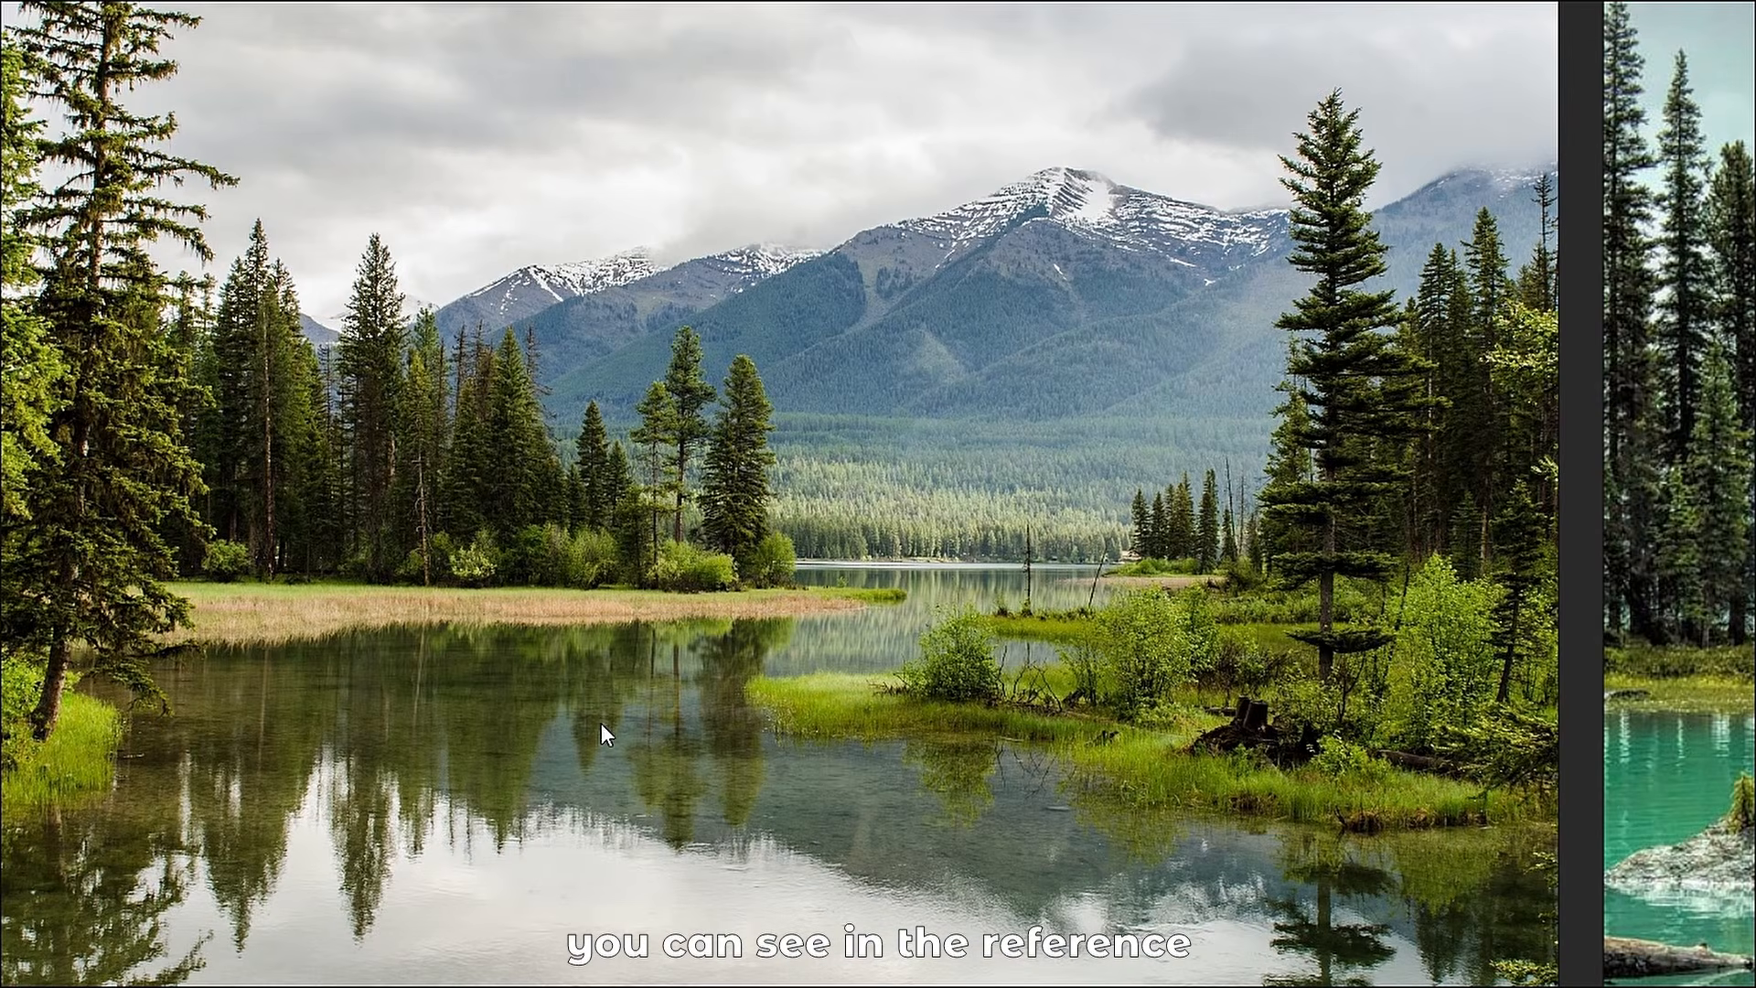
# - Check the reference photo's distant hills, and place the new landscape behind the river terrain, scaling it up and raising it about 25 m
pyautogui.scroll(5, 951, 562)
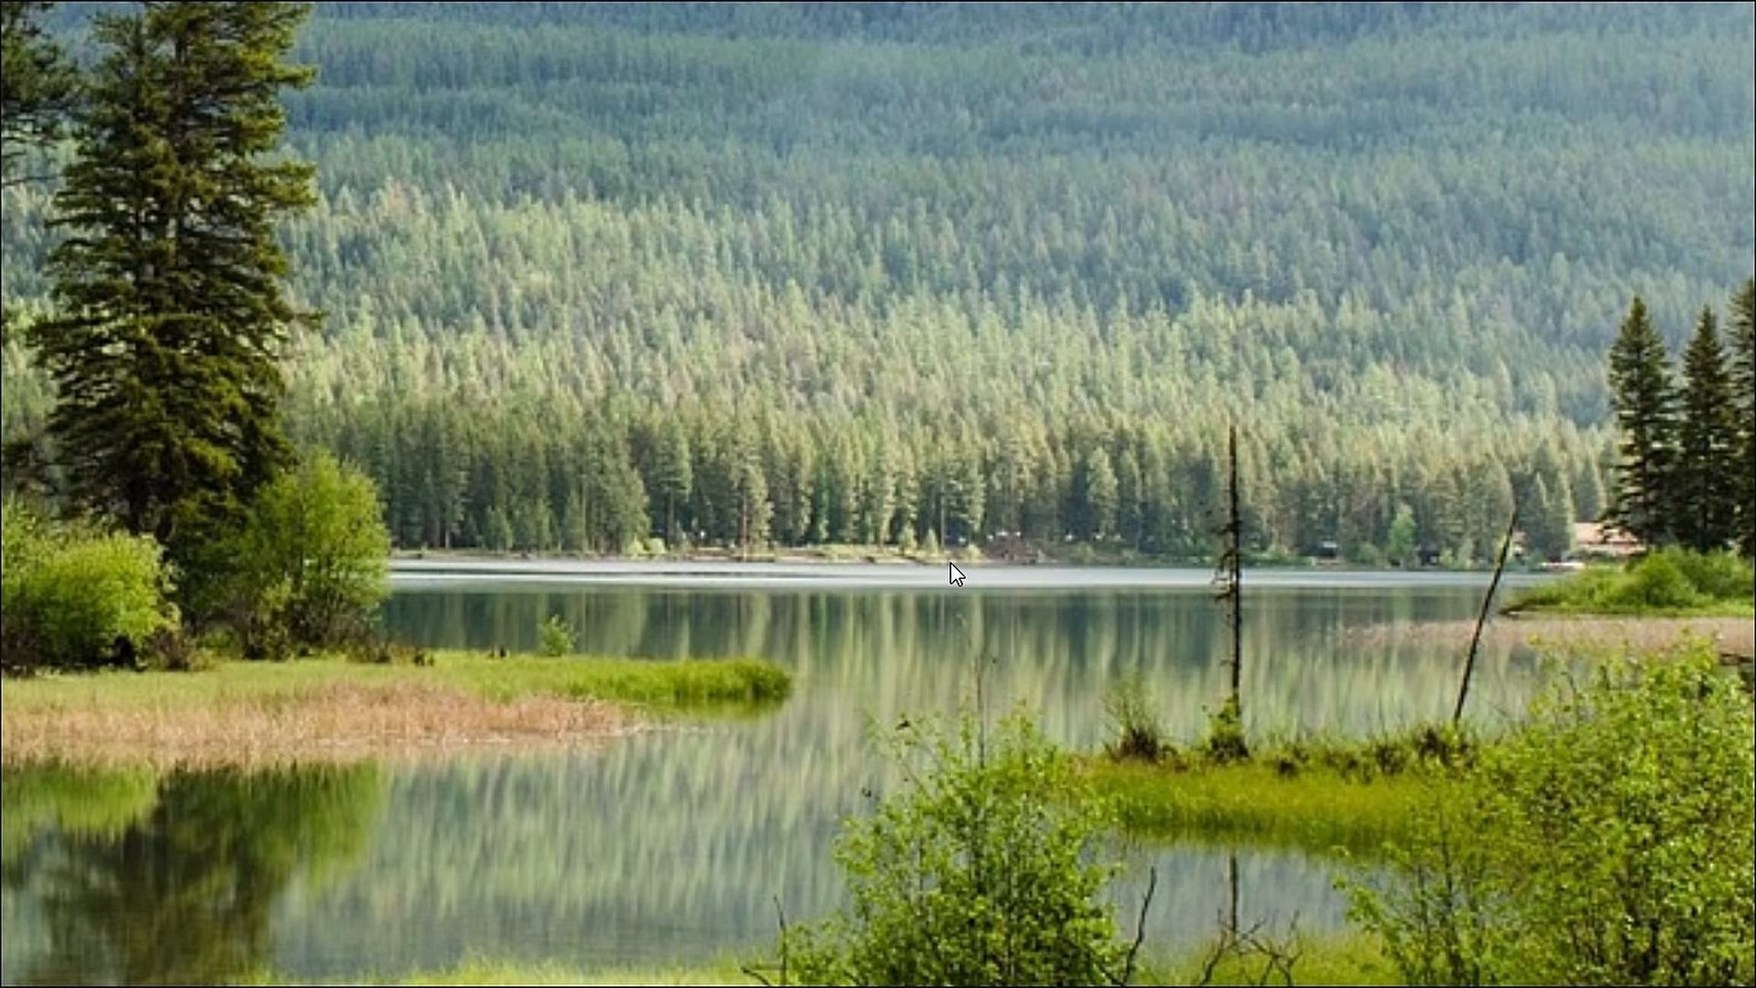
pyautogui.scroll(-5, 951, 563)
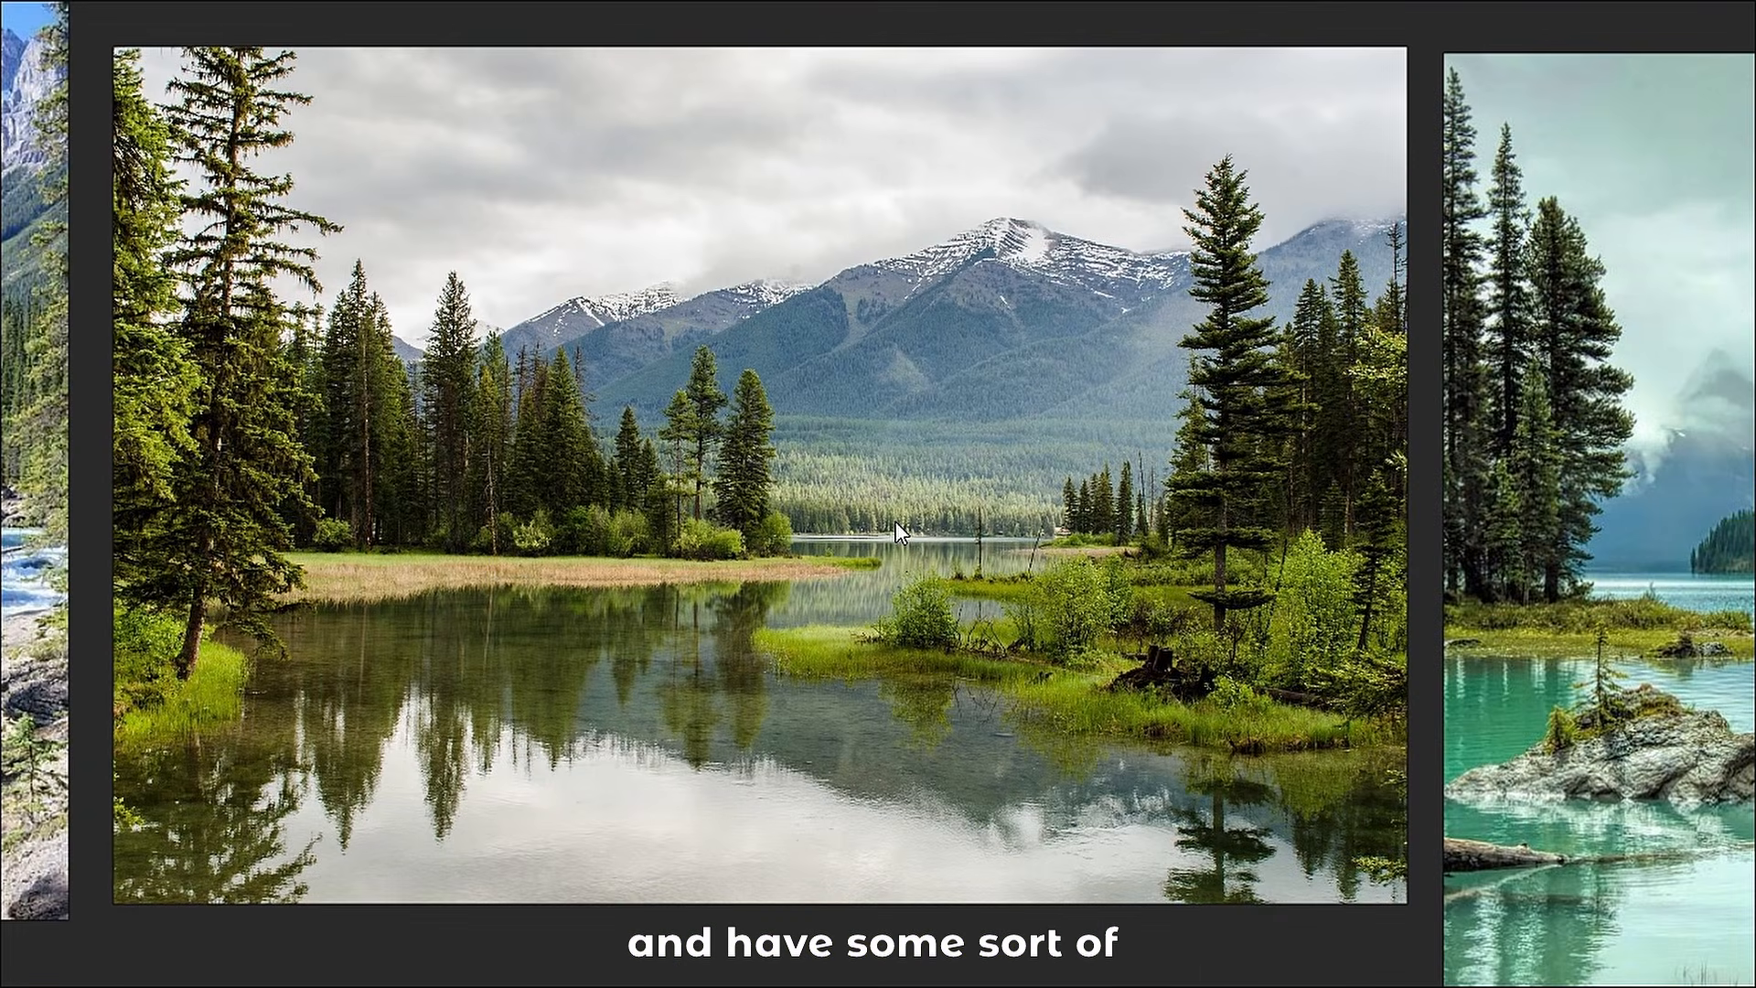
pyautogui.press('g')
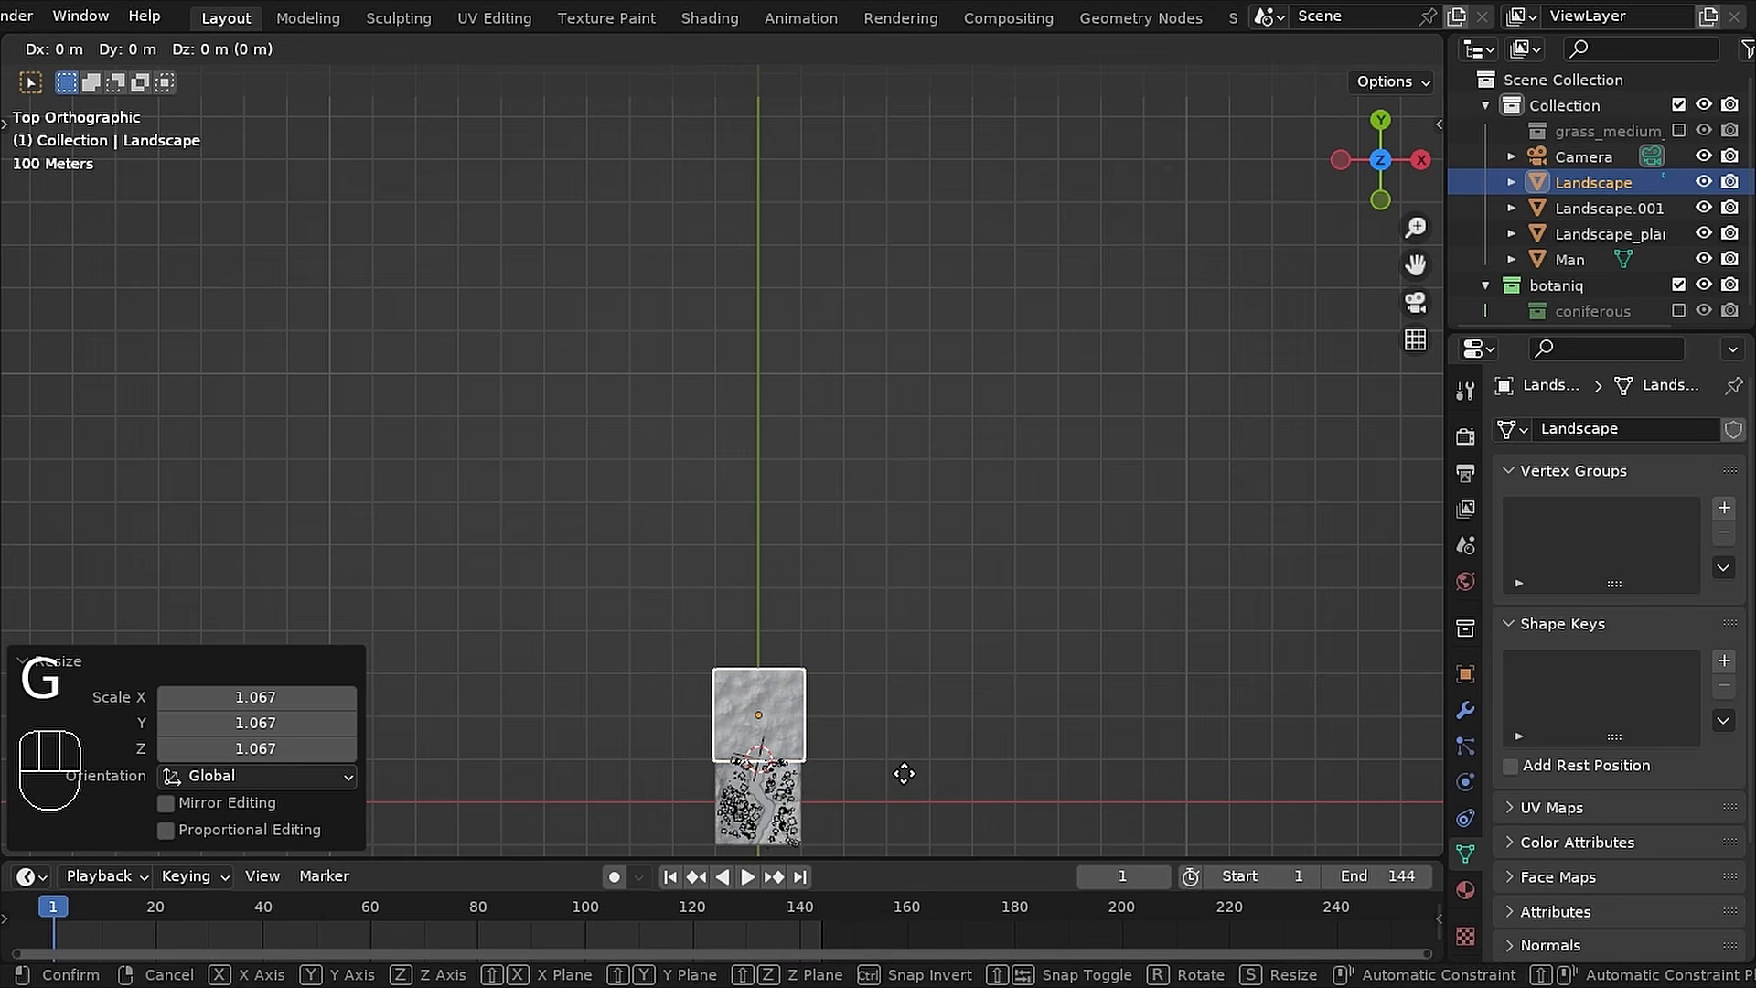
pyautogui.press('s')
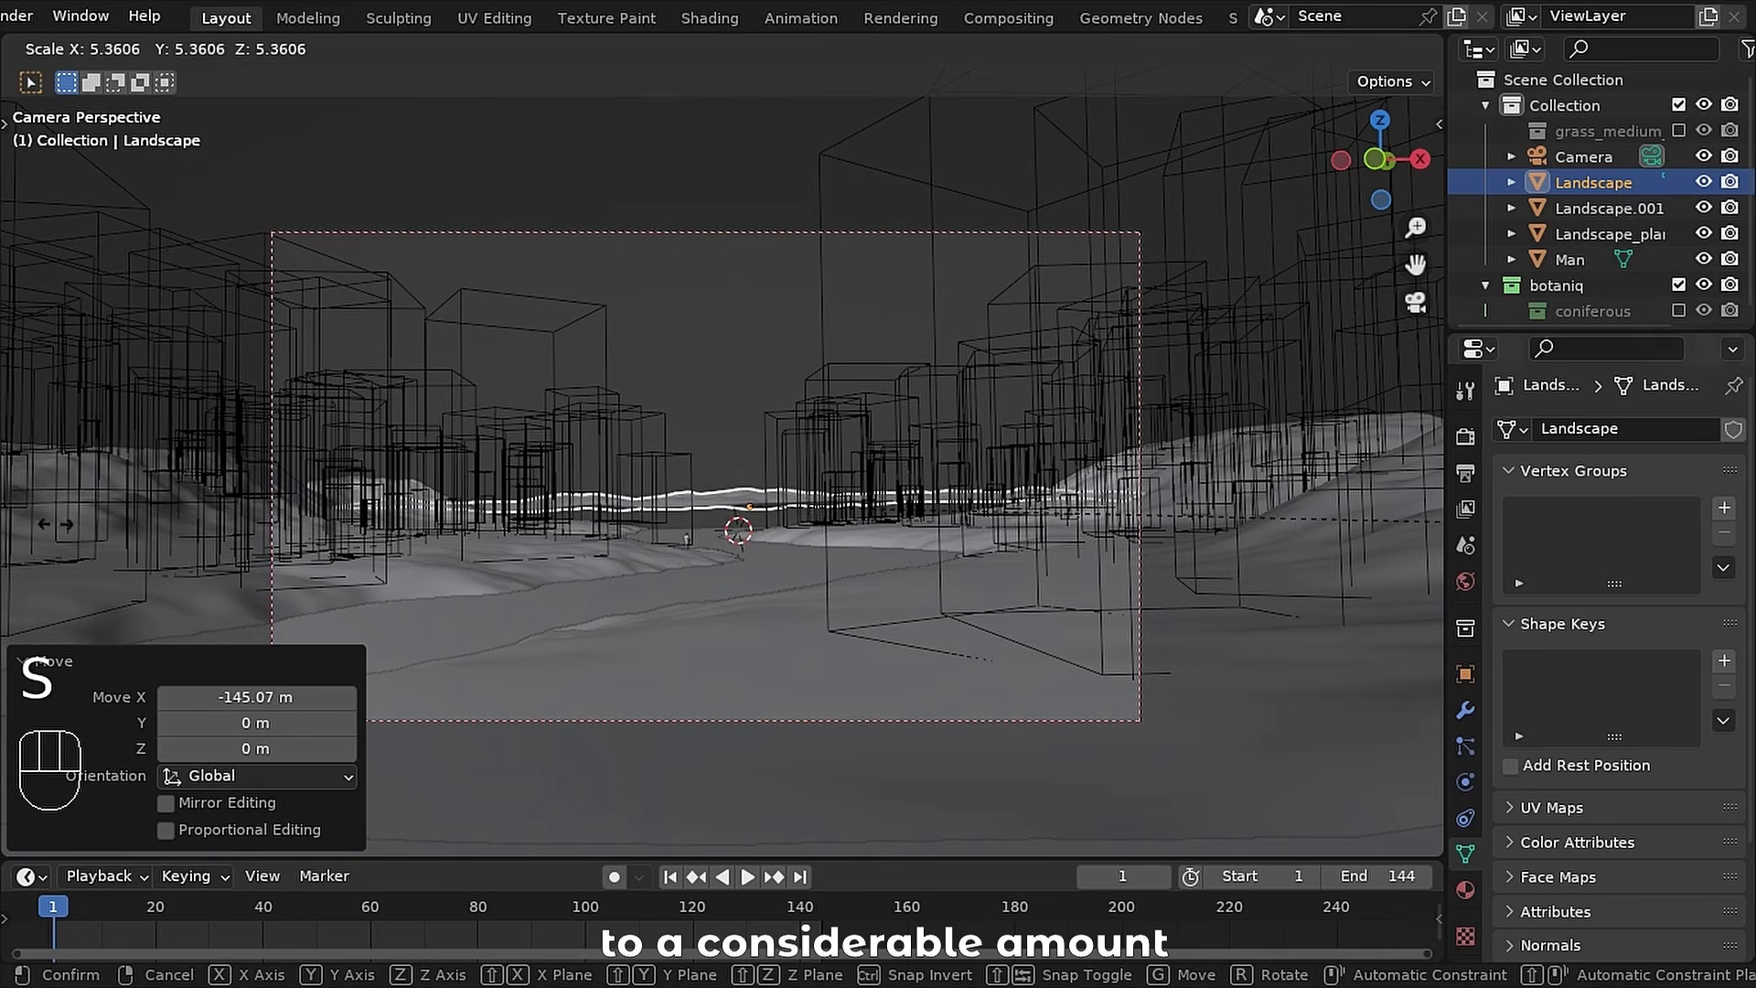
pyautogui.click(160, 526)
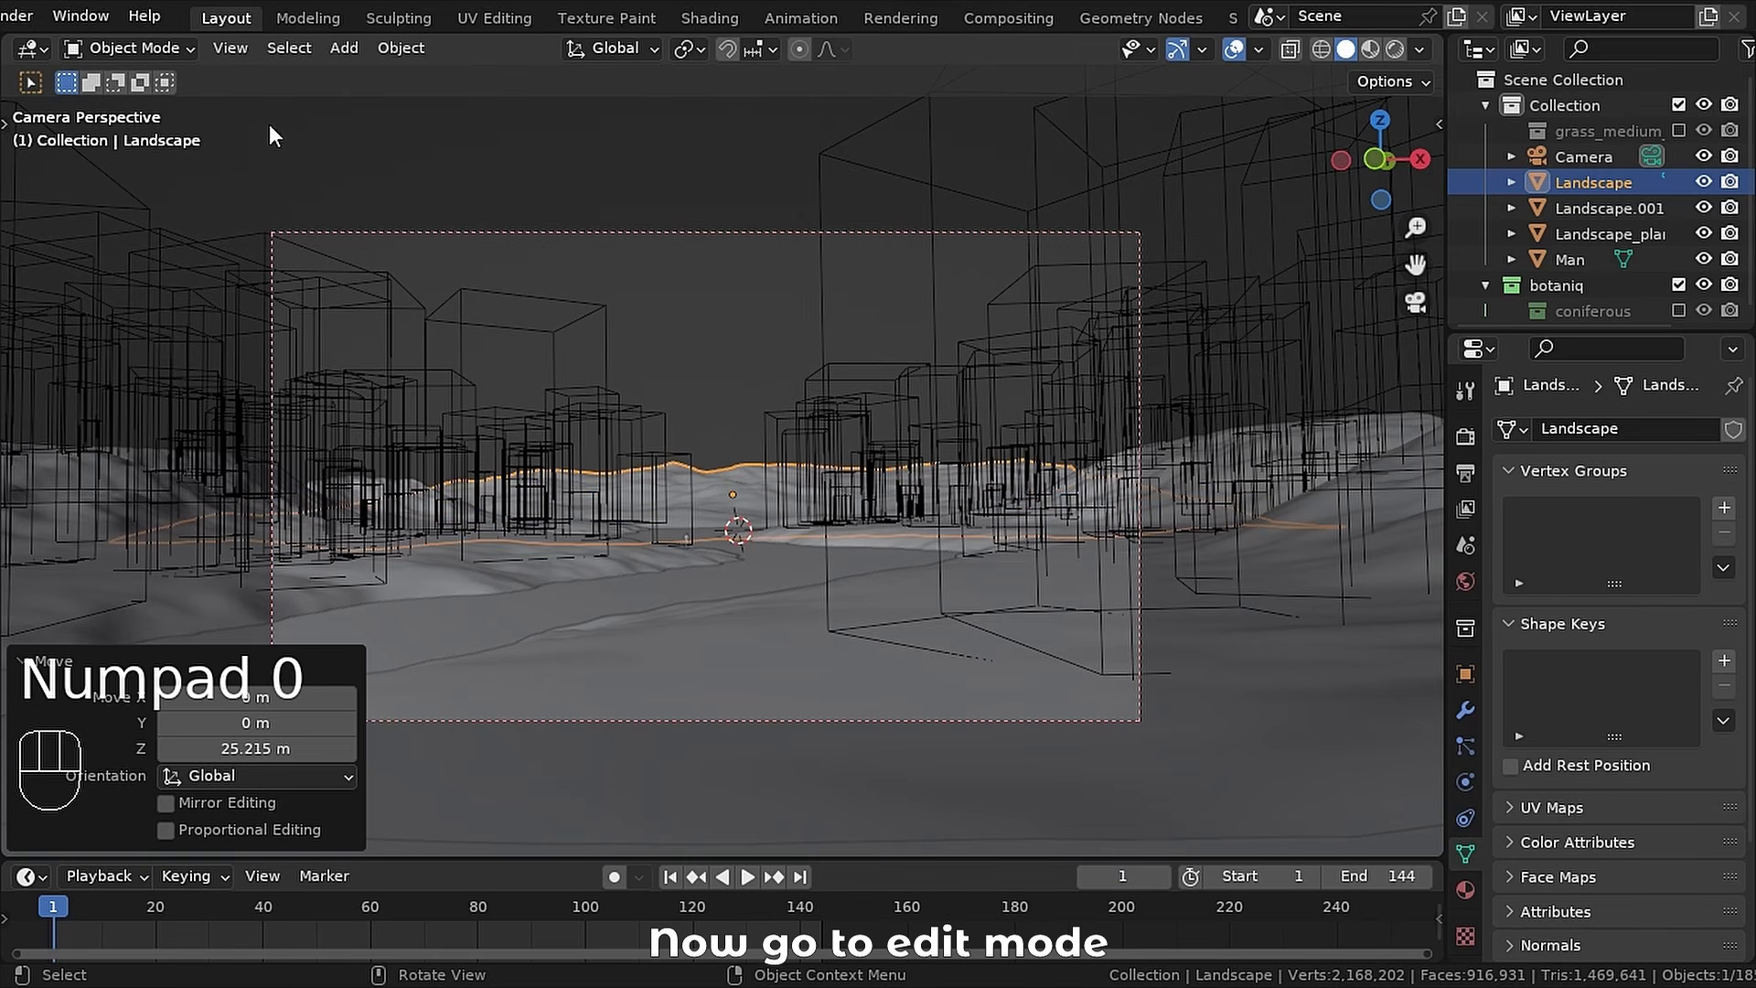
# - With X-ray on, select the background Landscape's central vertices as seen through the camera and assign them to a new vertex group
pyautogui.click(137, 47)
pyautogui.click(147, 107)
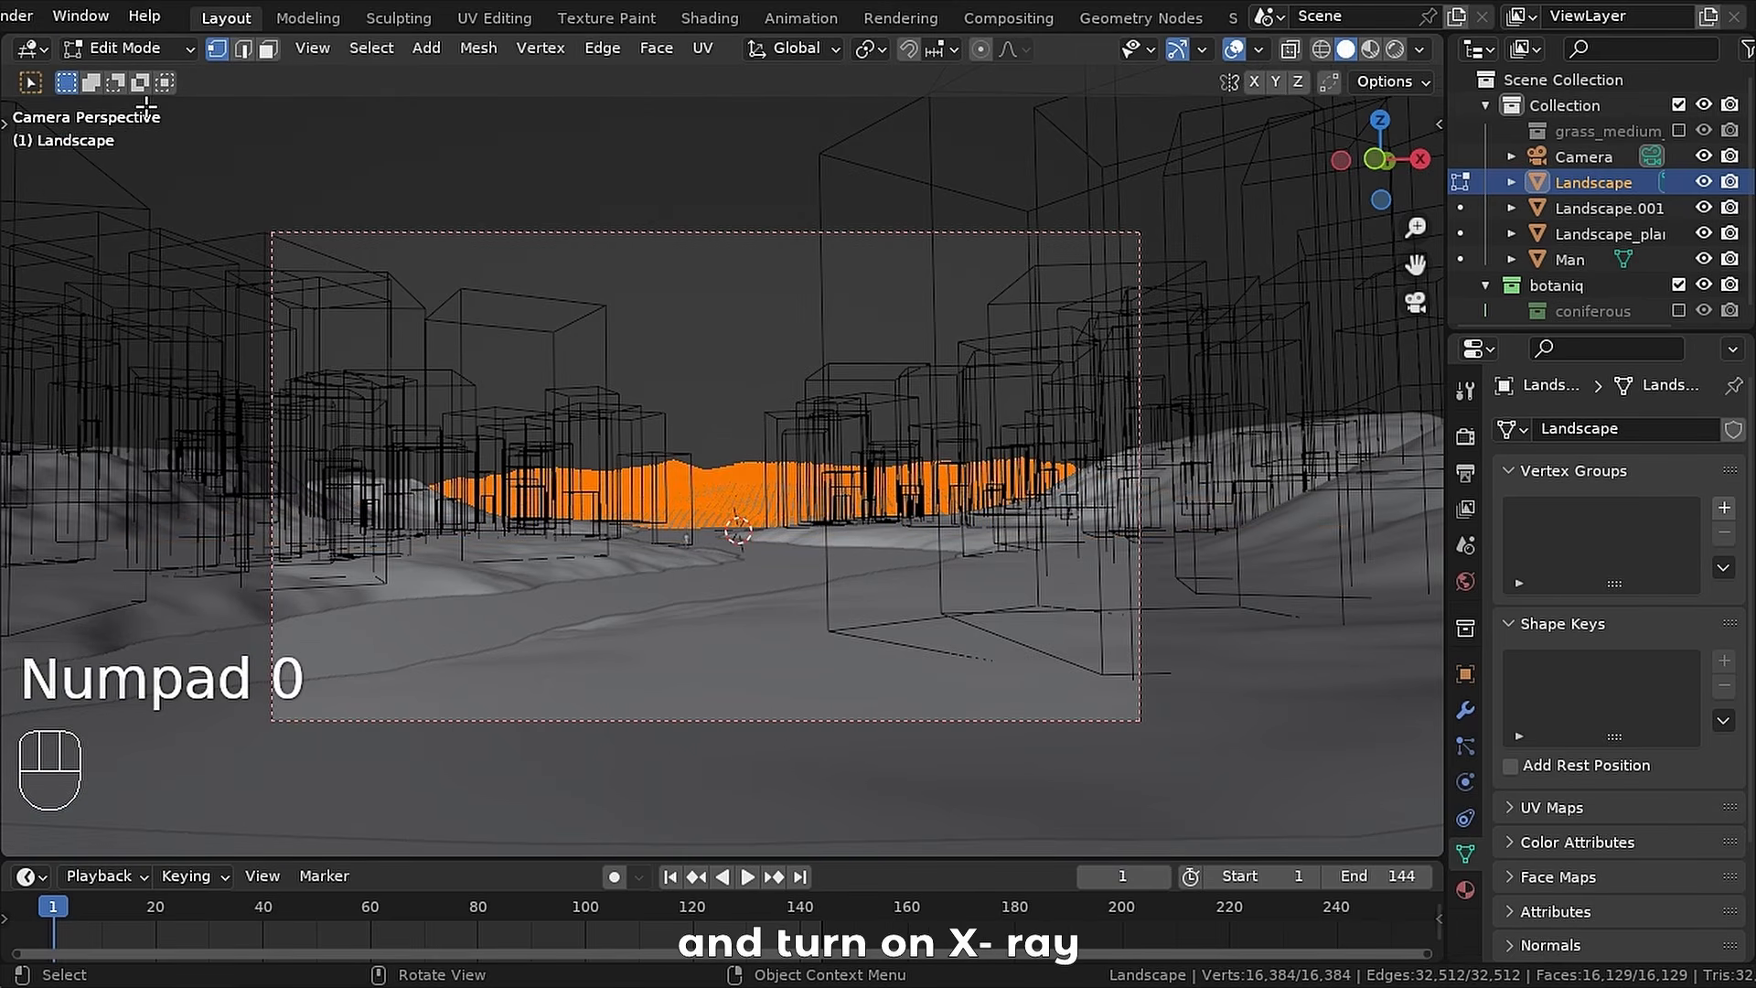
pyautogui.click(1289, 50)
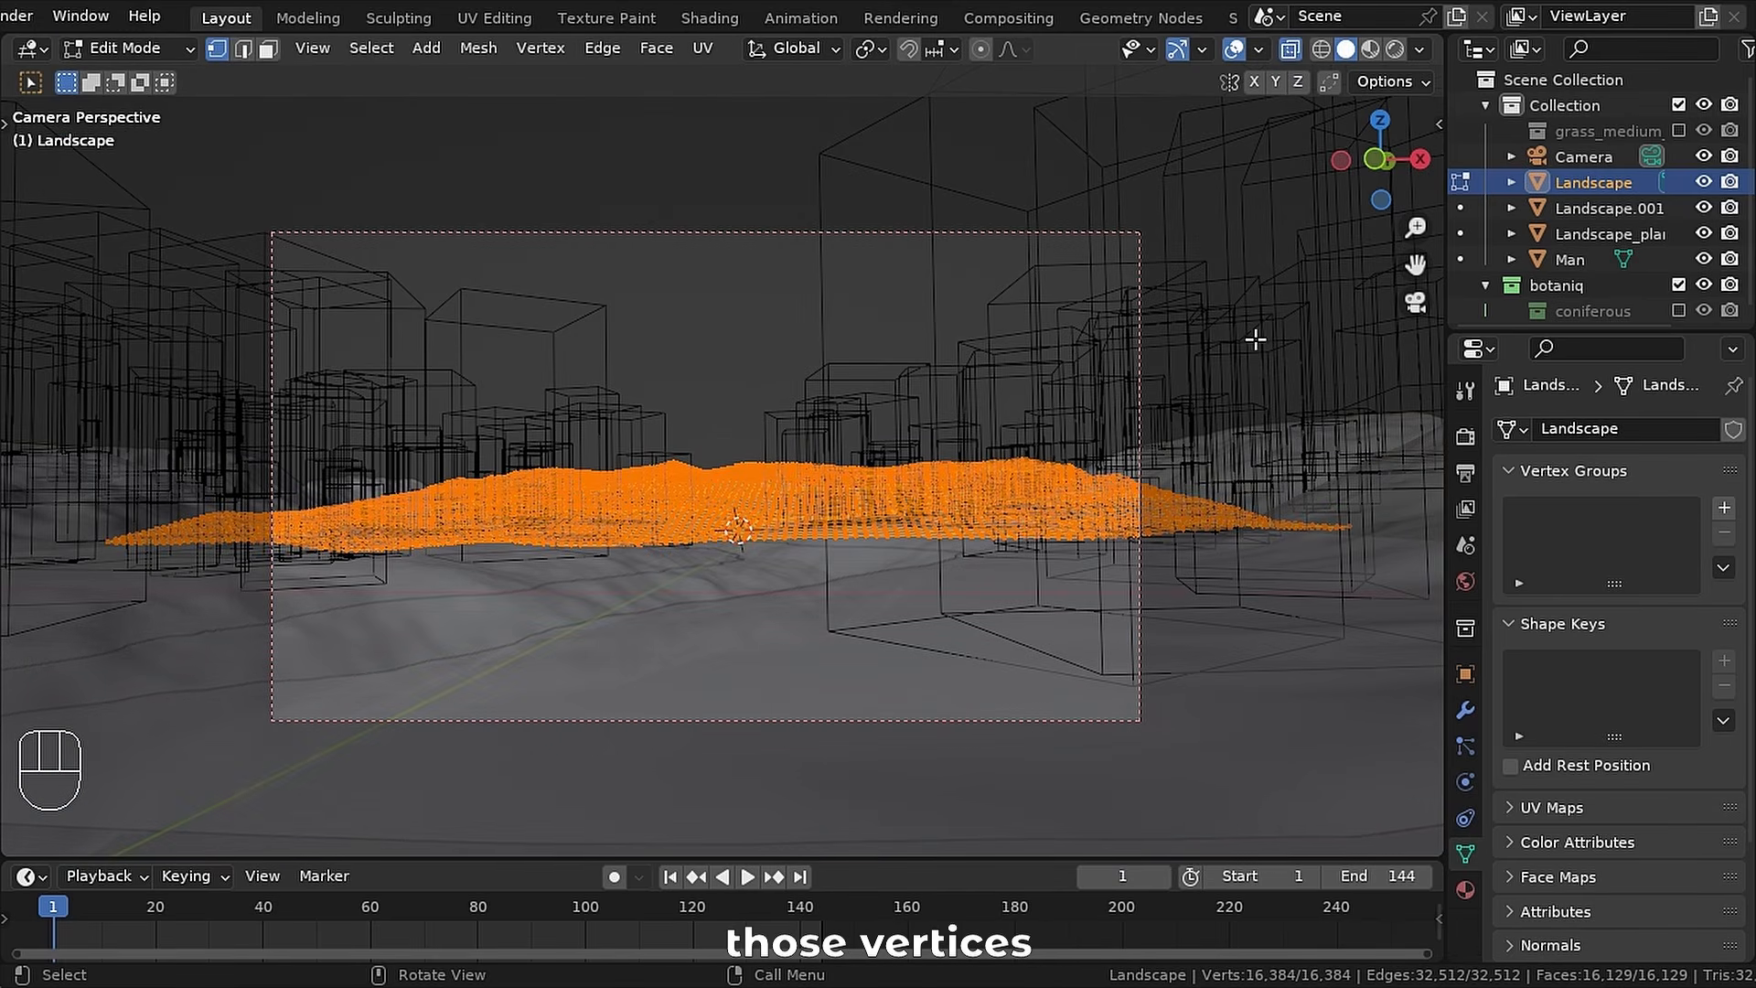
pyautogui.scroll(2, 568, 439)
pyautogui.moveTo(568, 439); pyautogui.dragTo(876, 606)
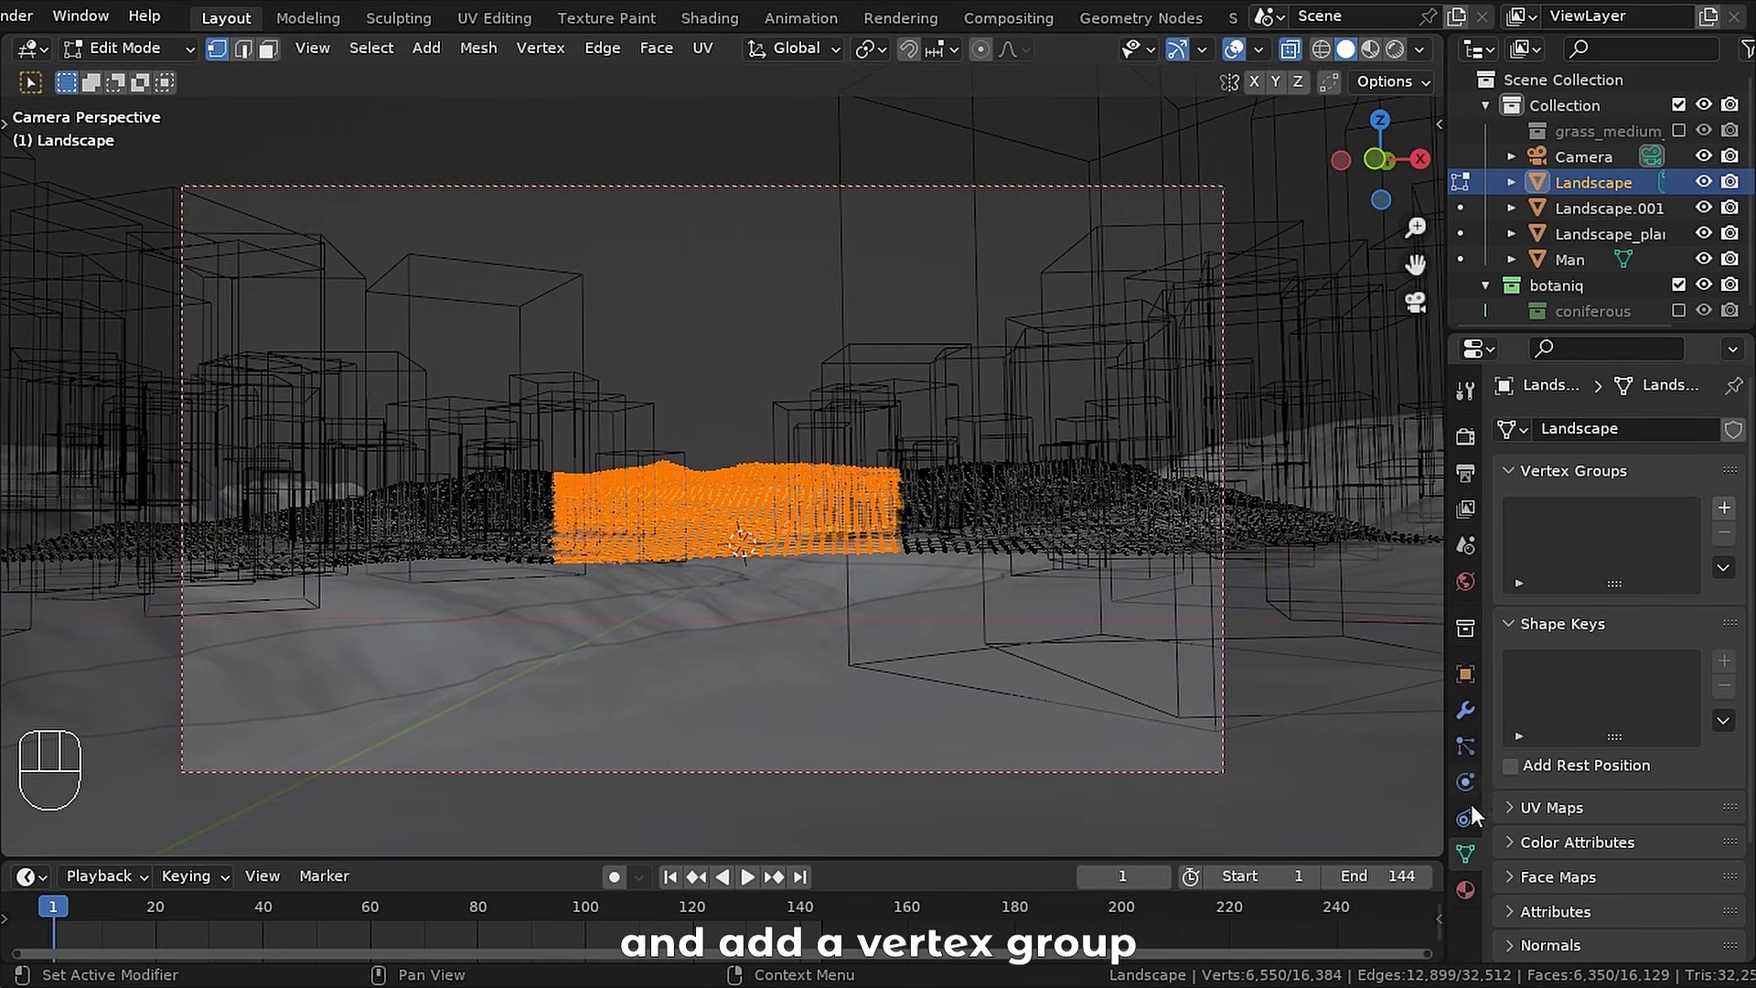
pyautogui.click(1723, 509)
pyautogui.click(1525, 664)
# - Frame the low-poly conifer treeArm up close to examine its model
pyautogui.moveTo(727, 451); pyautogui.dragTo(743, 402, button='middle')
pyautogui.click(1571, 288)
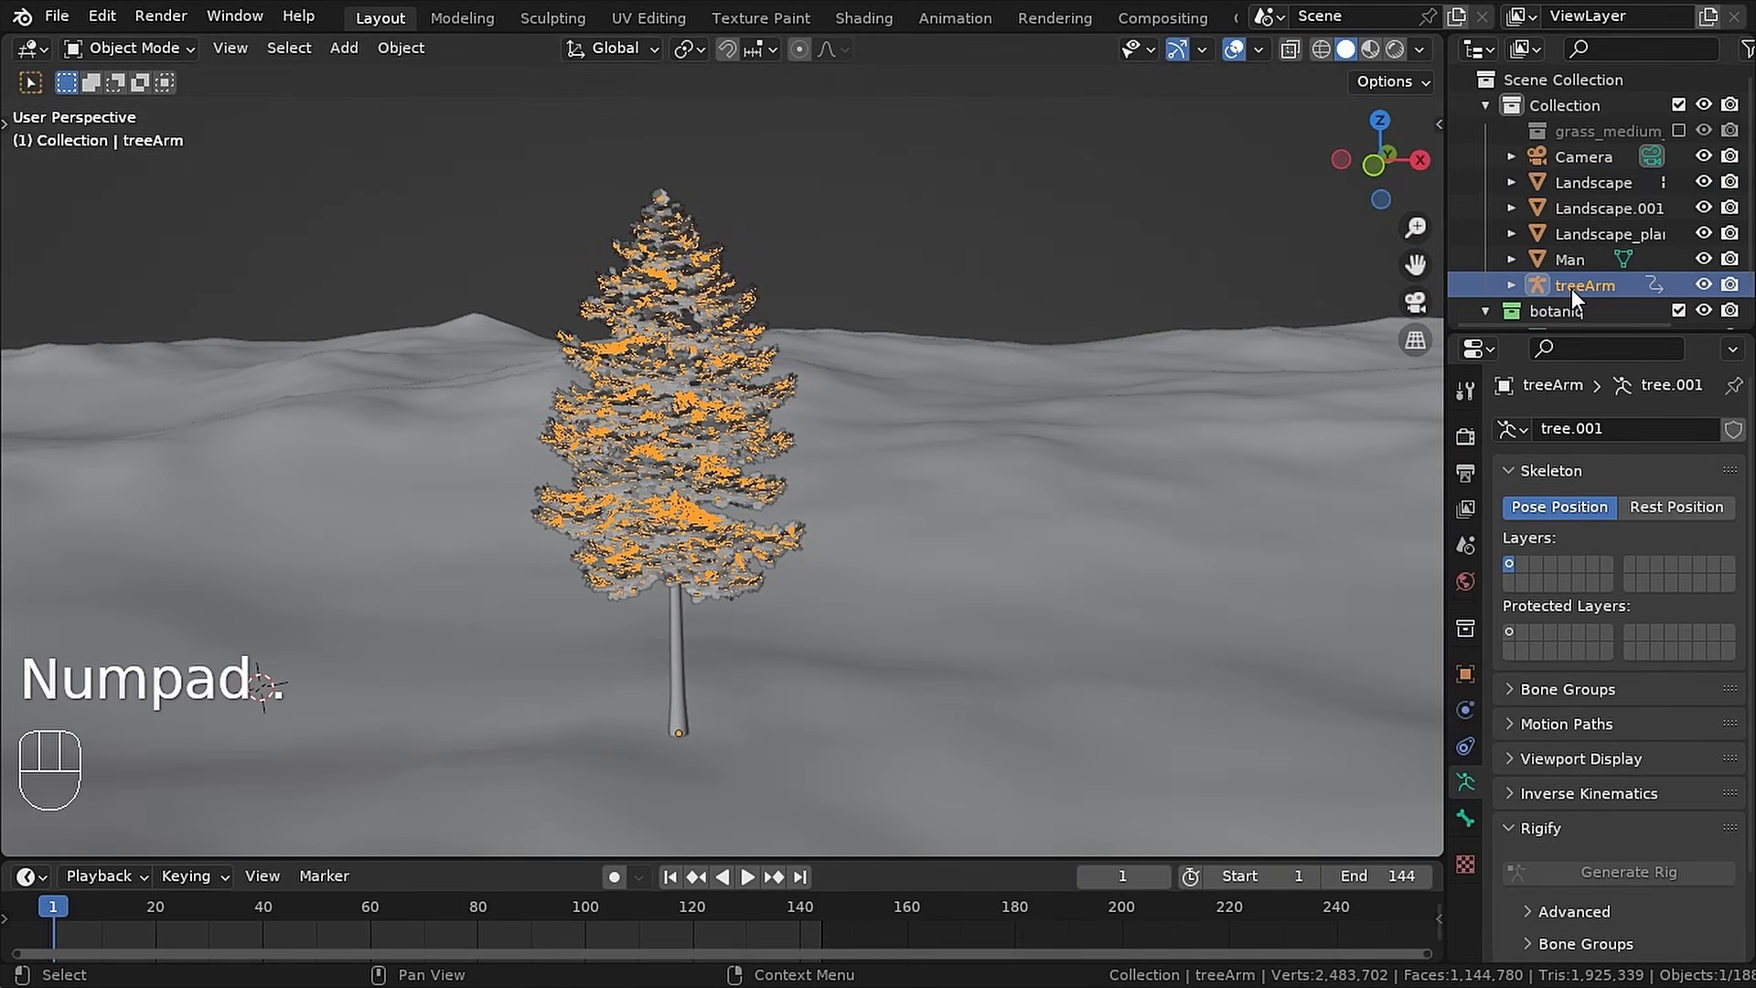
pyautogui.press('Delete')
pyautogui.click(1571, 286)
pyautogui.scroll(-10, 472, 574)
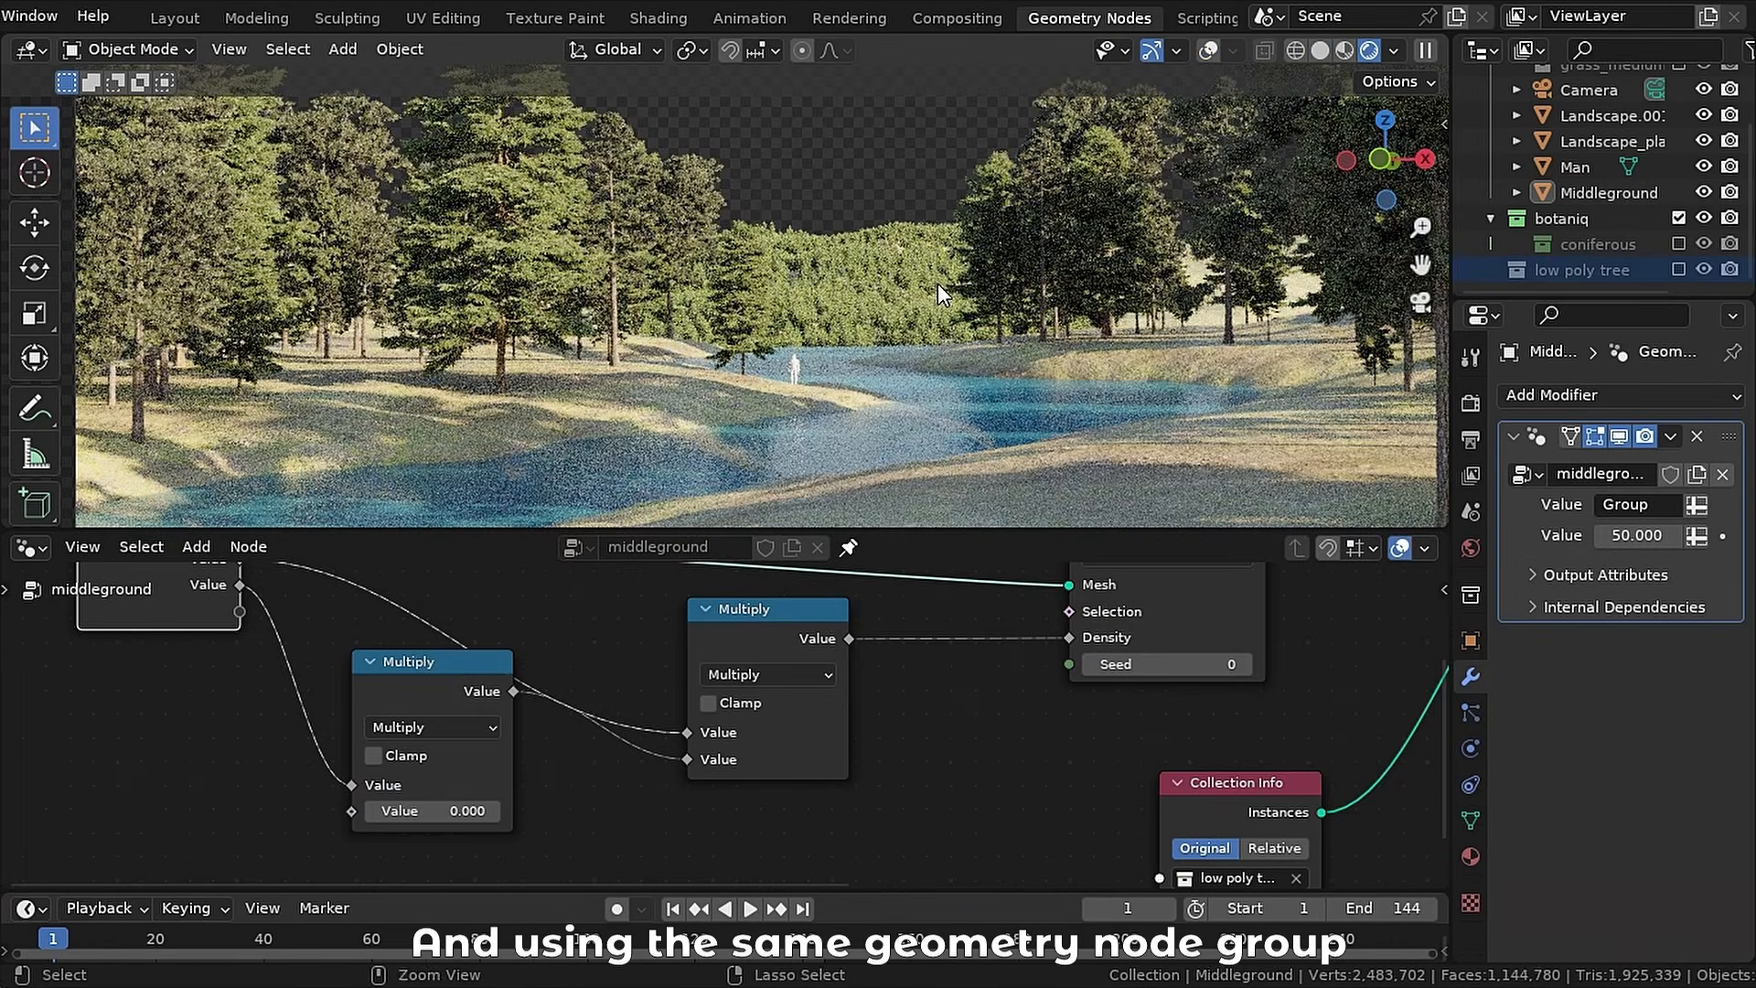
# - Restrict the rendered camera preview to a region around the forested middleground hill
pyautogui.moveTo(600, 183); pyautogui.dragTo(1005, 367)
pyautogui.scroll(7, 1006, 367)
pyautogui.scroll(-3, 1079, 306)
pyautogui.keyDown('shift'); pyautogui.moveTo(1079, 306); pyautogui.dragTo(991, 305, button='middle'); pyautogui.keyUp('shift')
pyautogui.scroll(-3, 1161, 640)
# - Add a Random Value node to the middleground node tree and connect its Value to the Scale input of Instance on Points
pyautogui.moveTo(933, 735); pyautogui.dragTo(764, 802)
pyautogui.press('F3')
pyautogui.write('rando')
pyautogui.press('Return')
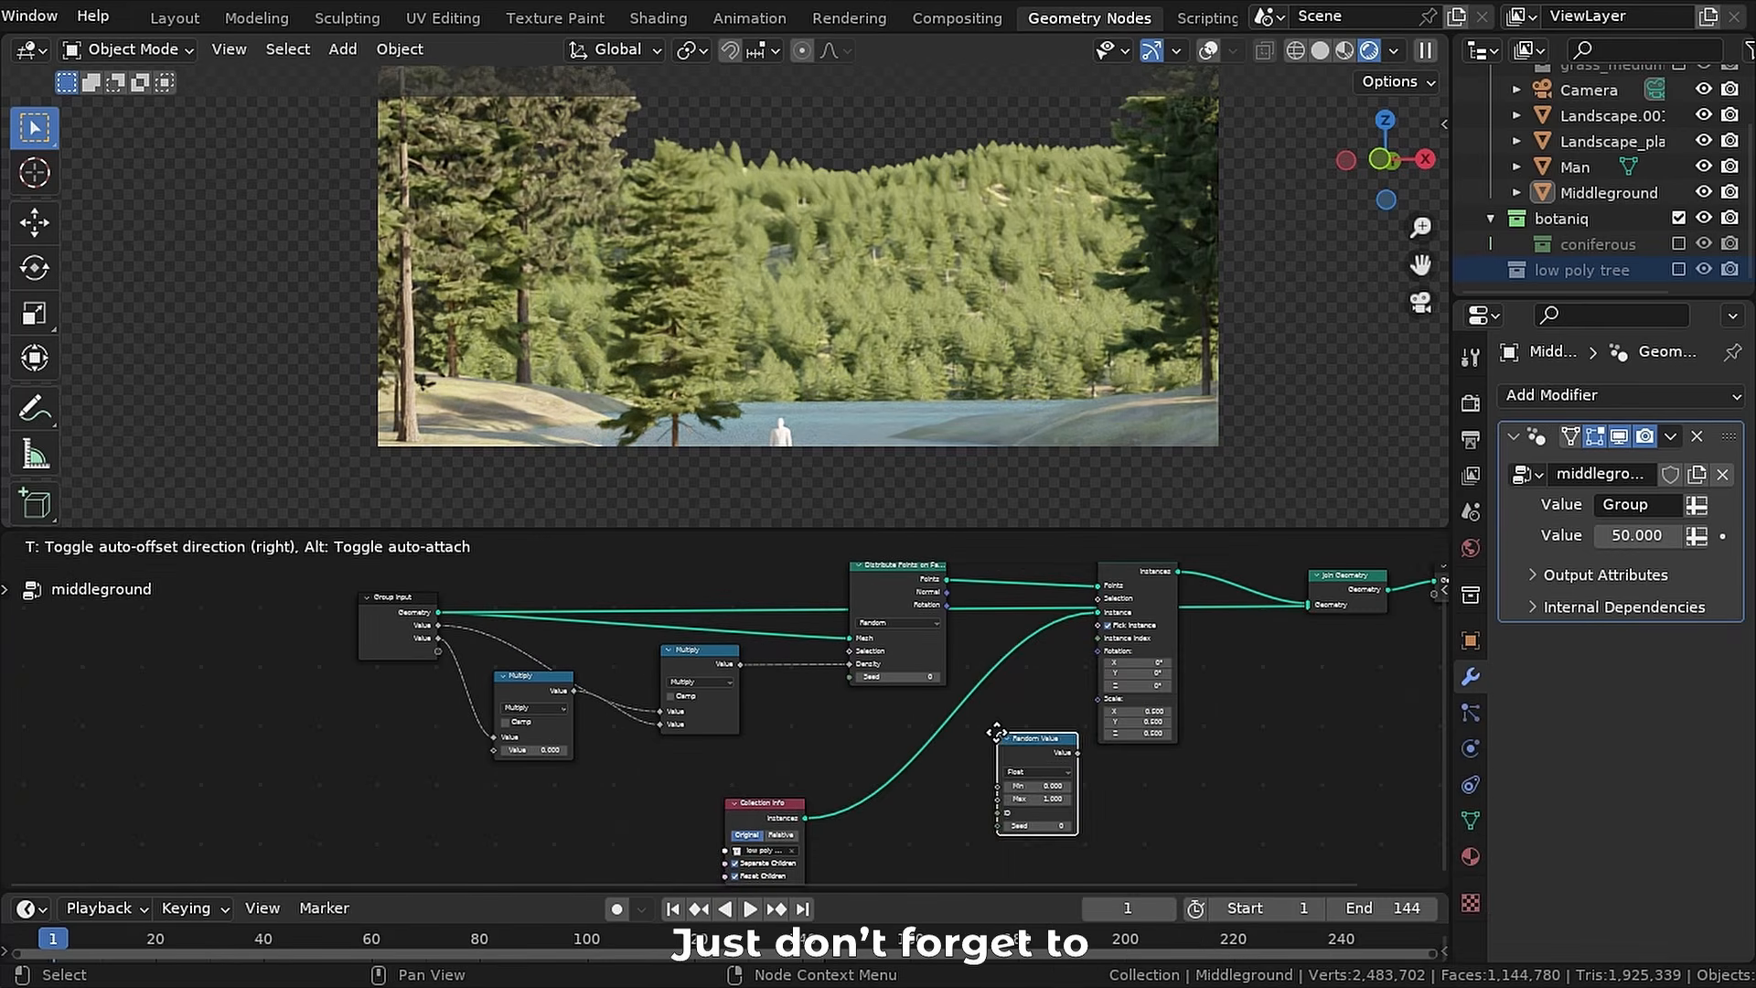
pyautogui.click(858, 704)
pyautogui.scroll(4, 858, 704)
pyautogui.moveTo(788, 763); pyautogui.dragTo(908, 673)
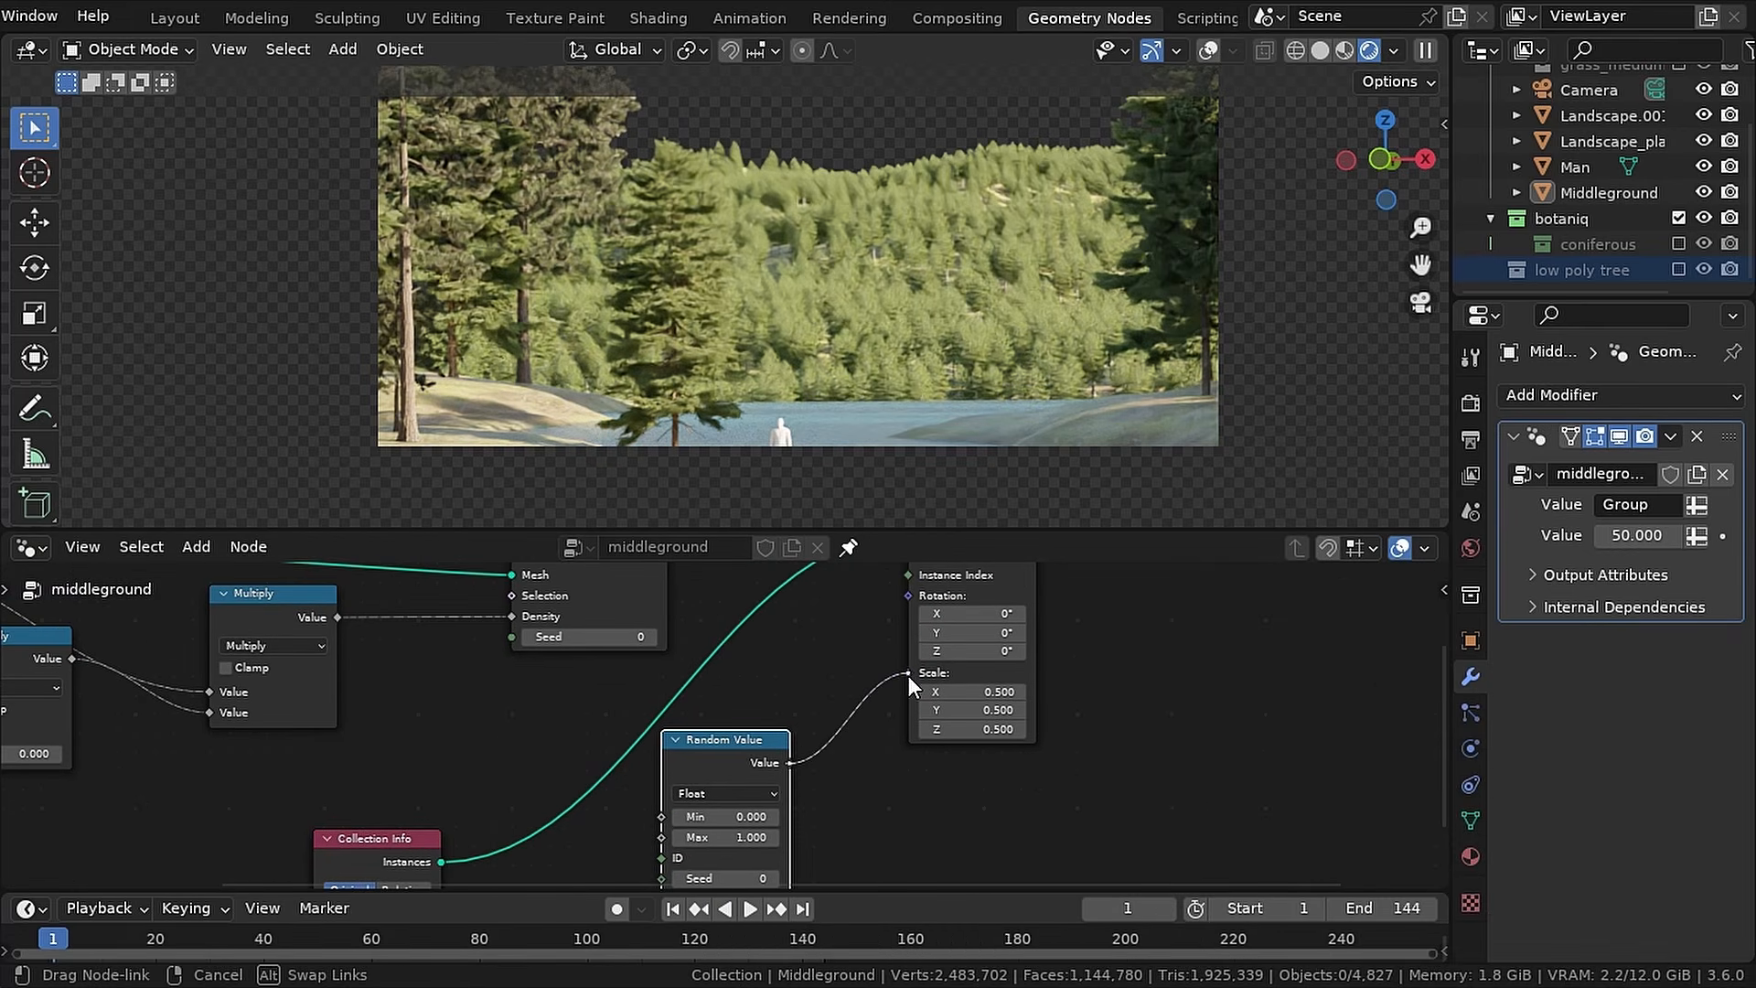
# - Move the giant fog cube along the global Y axis so it covers the distance behind the river terrain
pyautogui.press('g')
pyautogui.press('y')
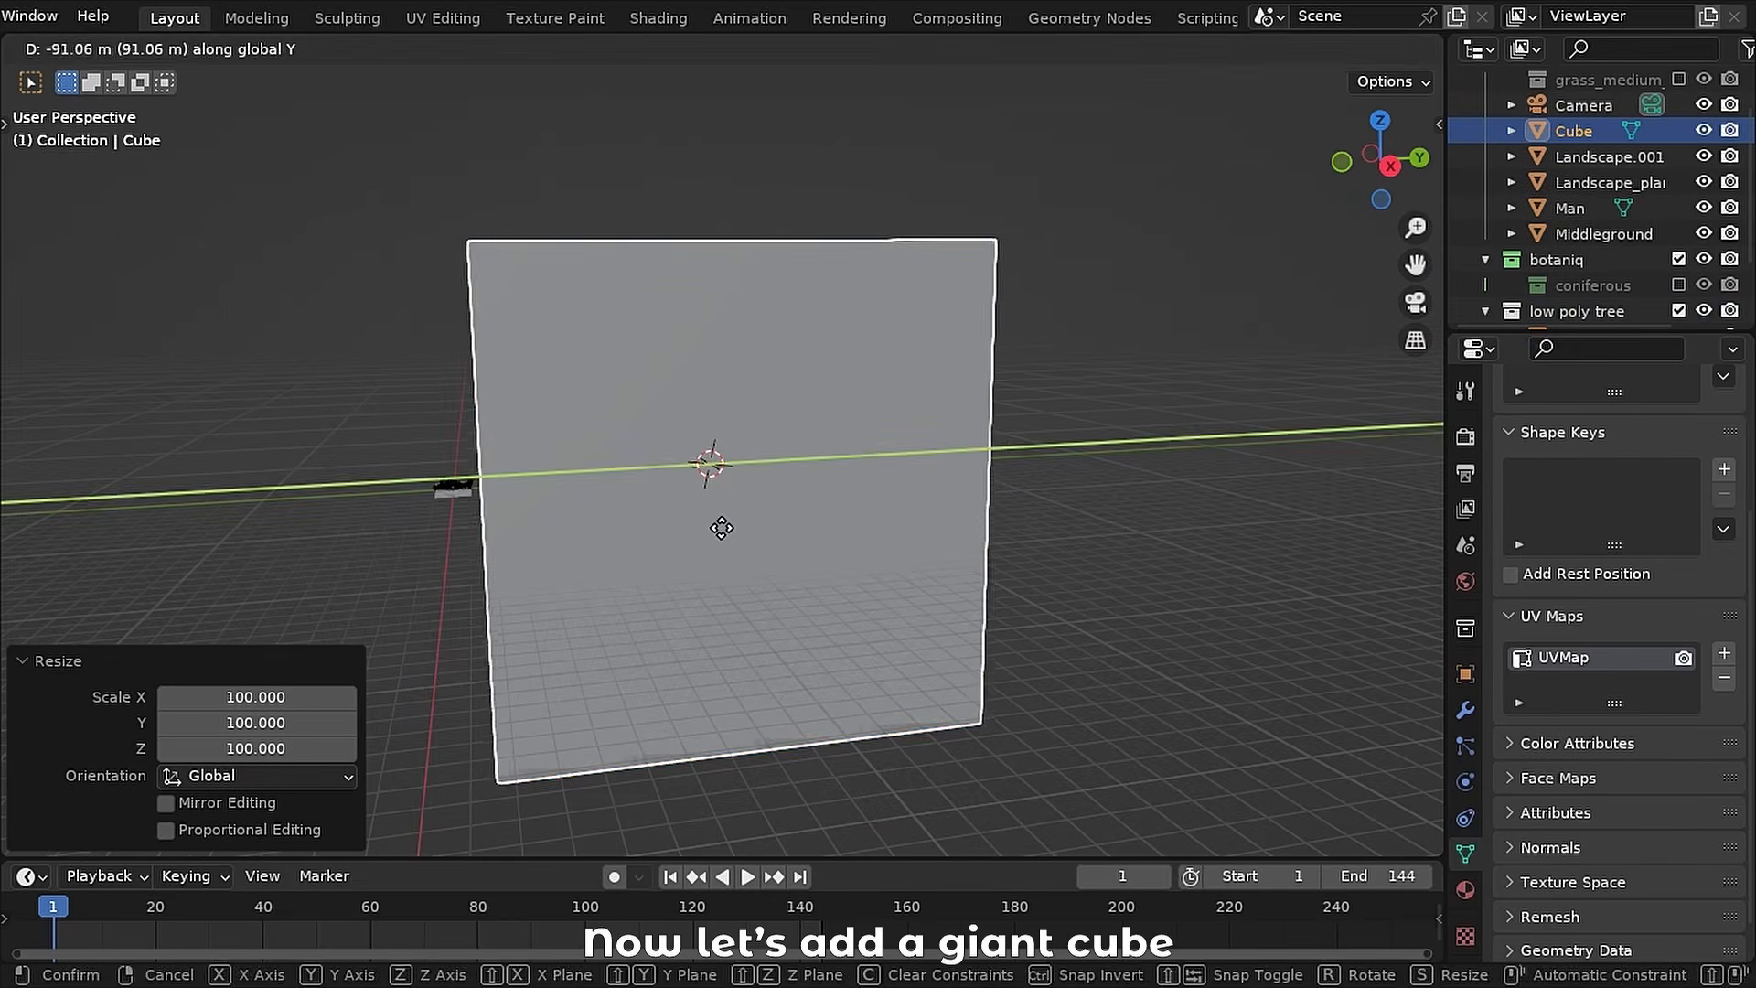
pyautogui.click(655, 533)
pyautogui.press('KP_3')
pyautogui.press('g')
pyautogui.press('y')
pyautogui.click(792, 523)
# - Stretch the fog cube along Y, scale it by about 1.6 along Z, and apply its scale
pyautogui.press('s')
pyautogui.press('y')
pyautogui.click(1270, 484)
pyautogui.press('s')
pyautogui.press('z')
pyautogui.click(845, 516)
pyautogui.press('KP_0')
pyautogui.press('s')
pyautogui.press('Escape')
pyautogui.hotkey('ctrl', 'a')
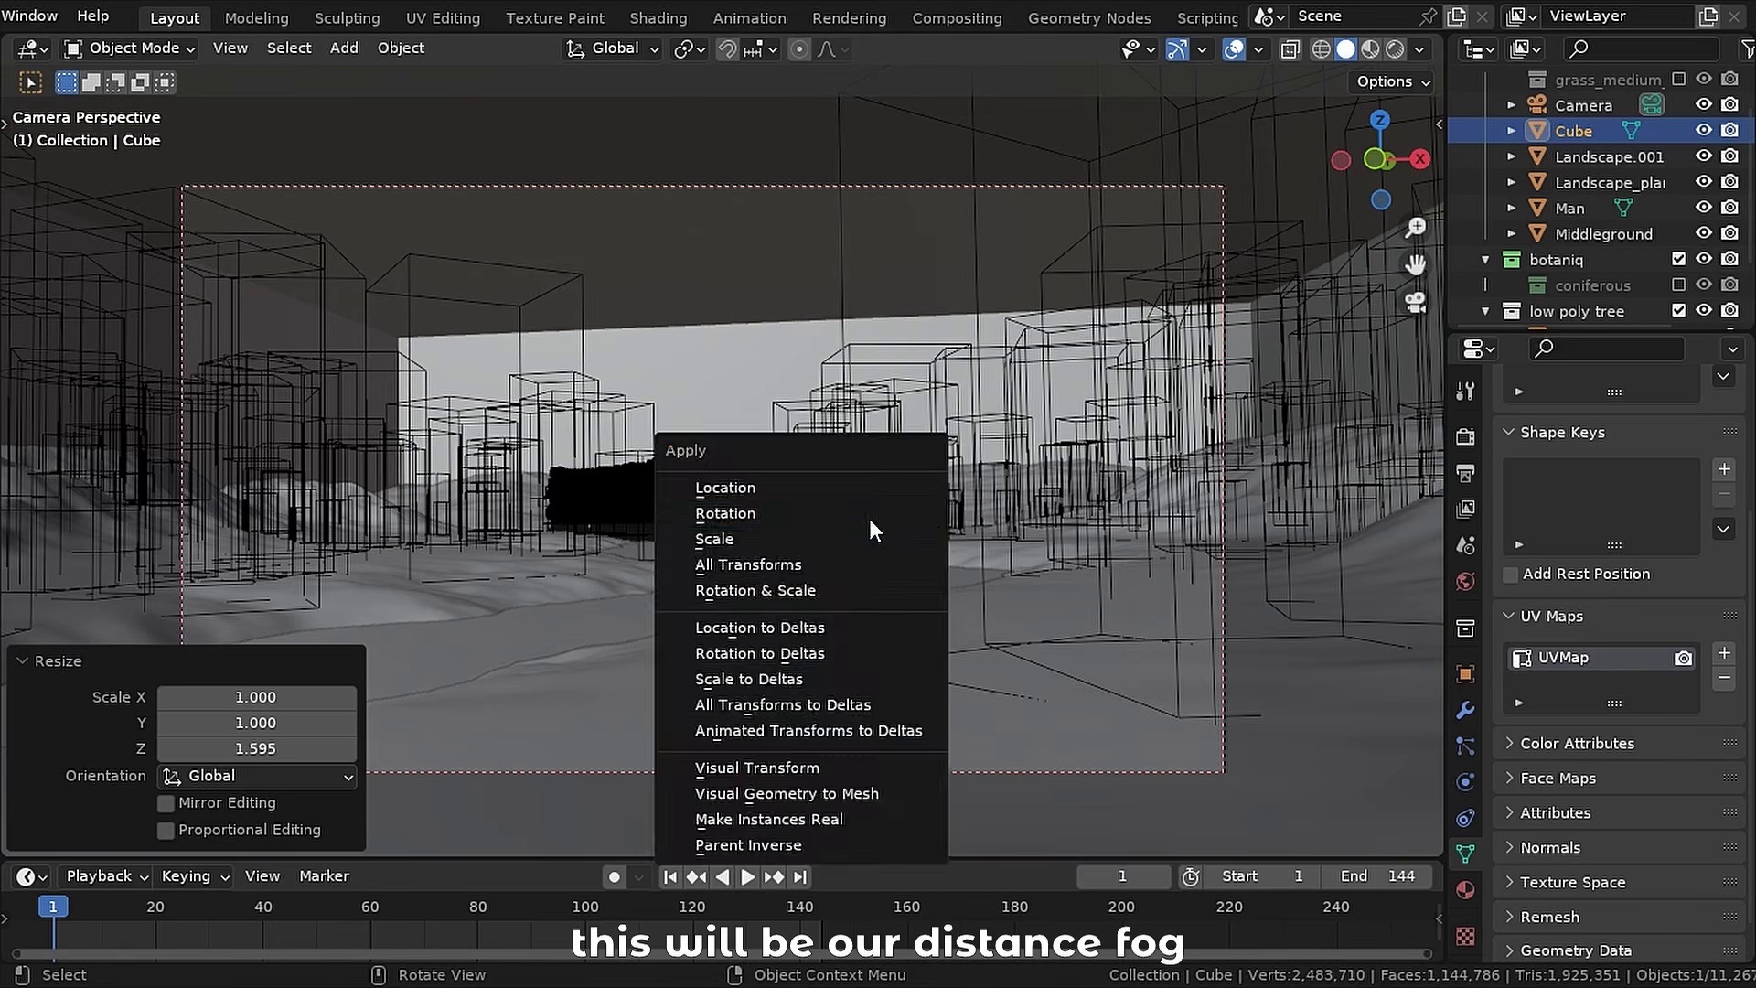
pyautogui.click(804, 541)
# - Rename the fog cube as volume
pyautogui.scroll(2, 1571, 139)
pyautogui.doubleClick(1573, 181)
pyautogui.write('volume')
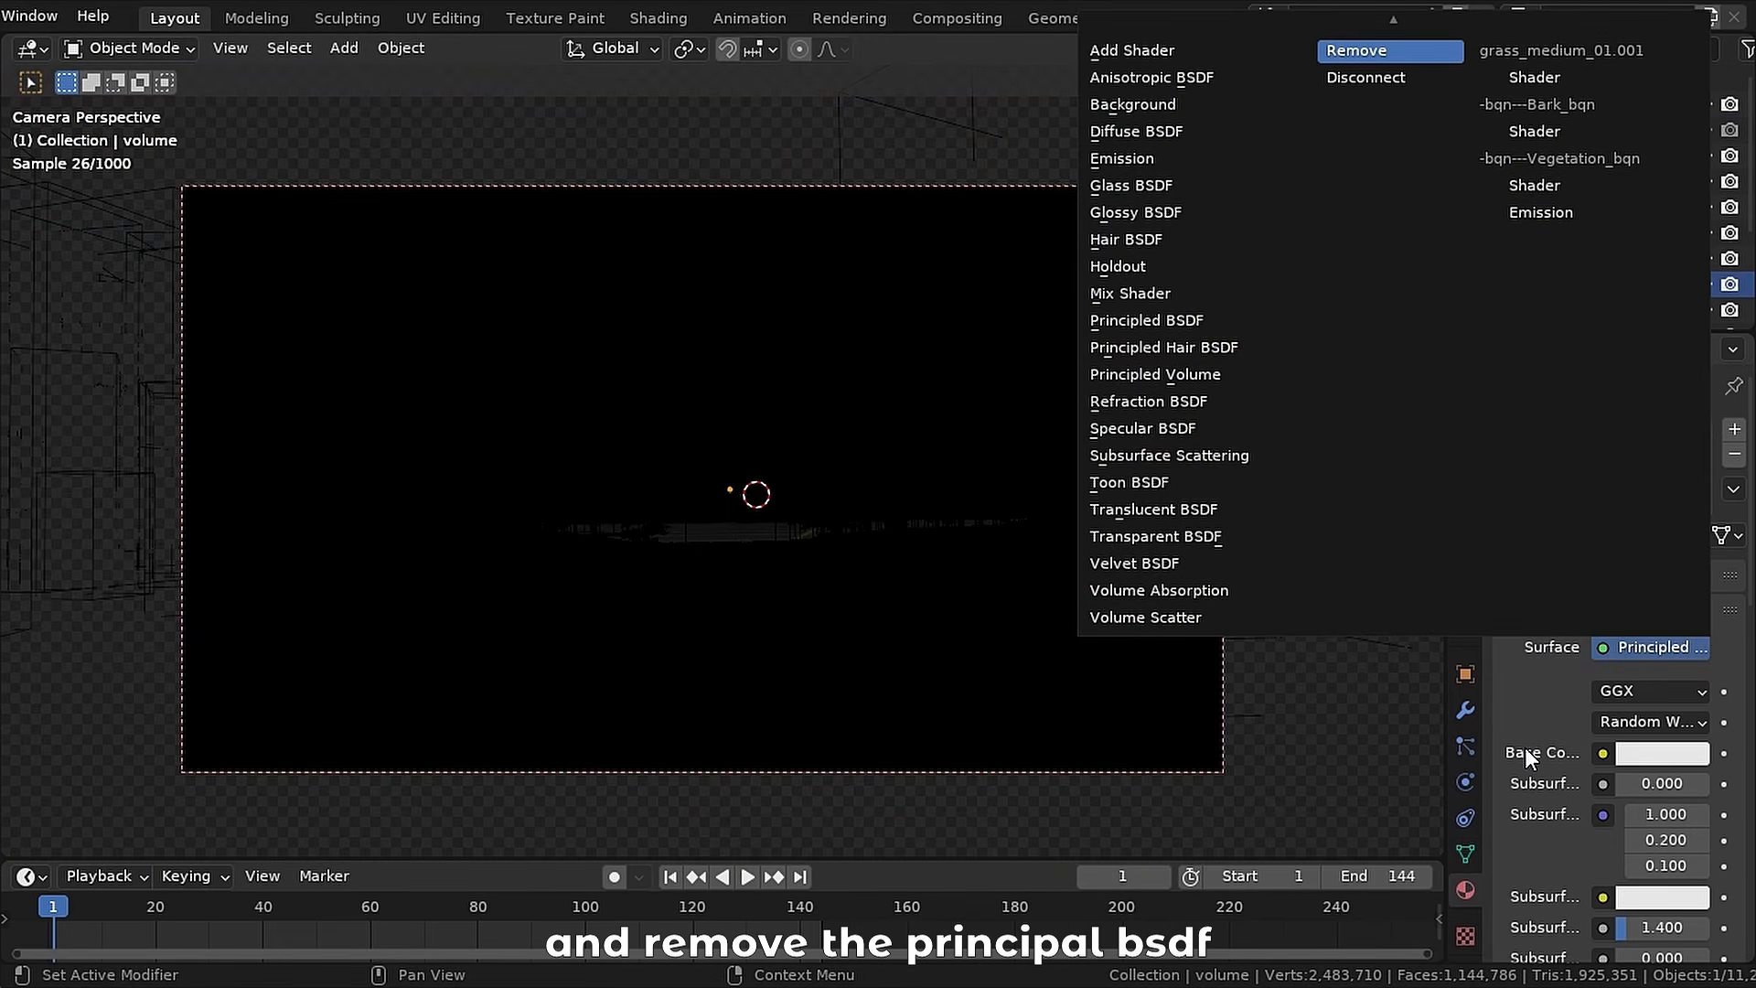
# - Give the volume cube's material a Principled Volume shader with density 0.00001 and a blue color
pyautogui.click(1657, 723)
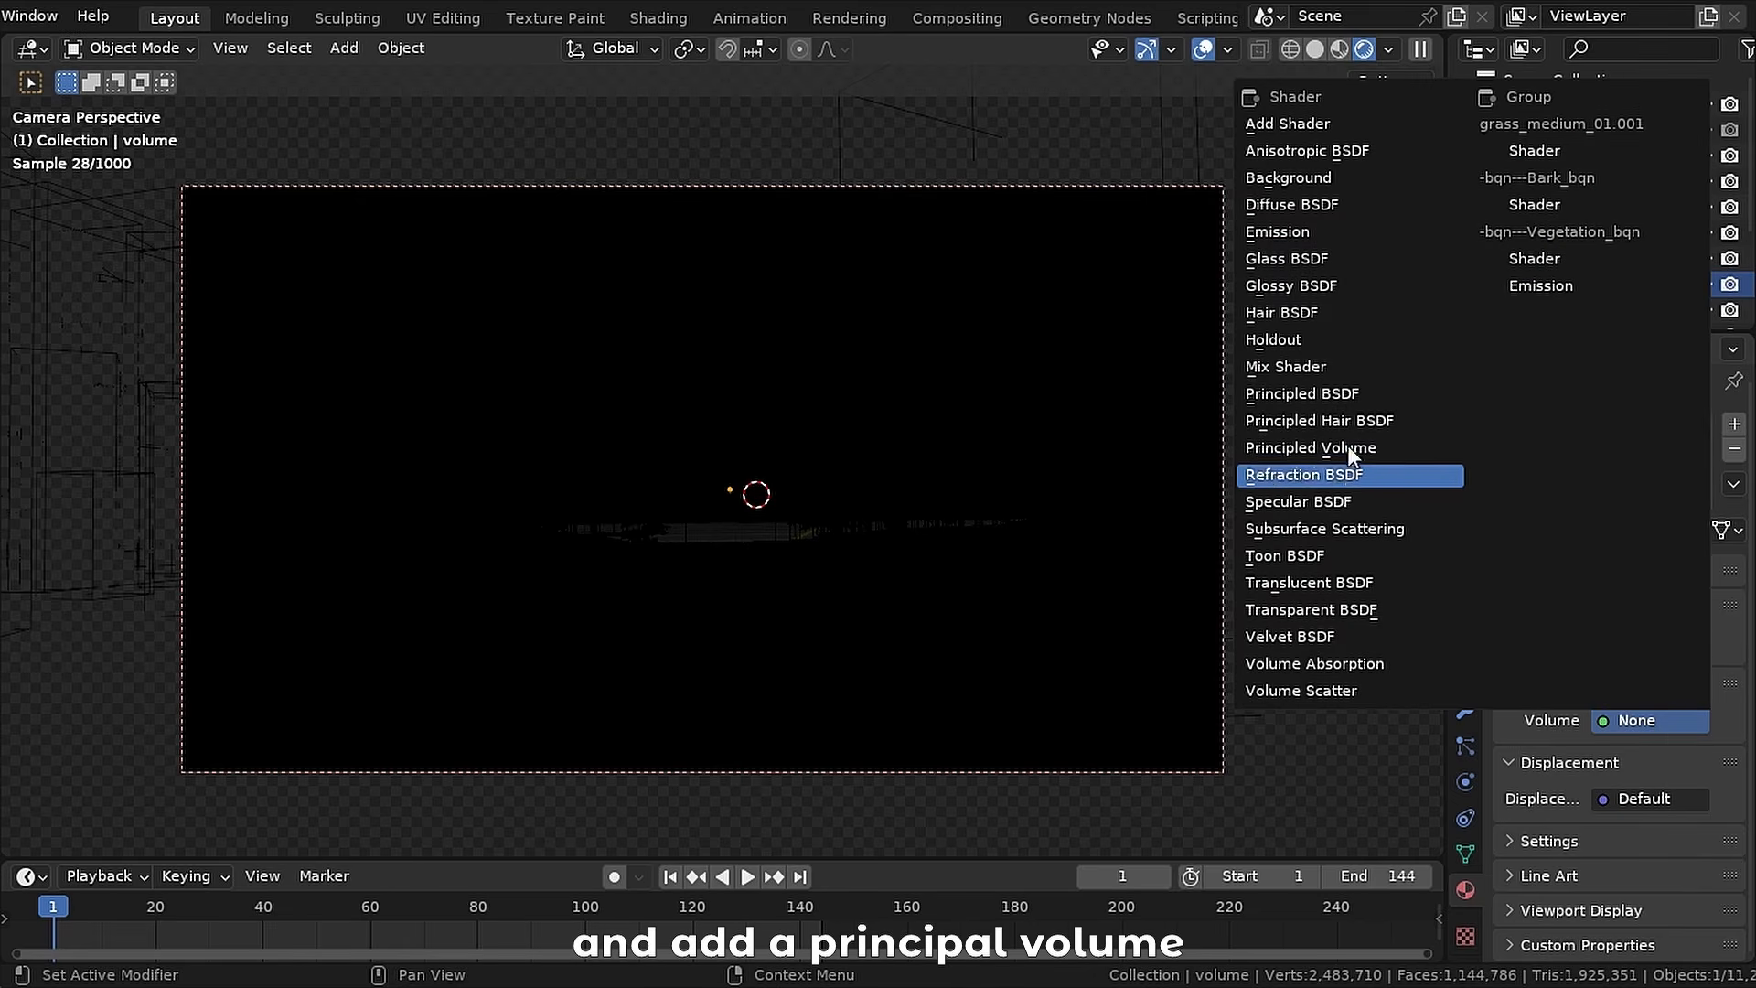
pyautogui.click(1341, 447)
pyautogui.click(1686, 723)
pyautogui.write('0.0000')
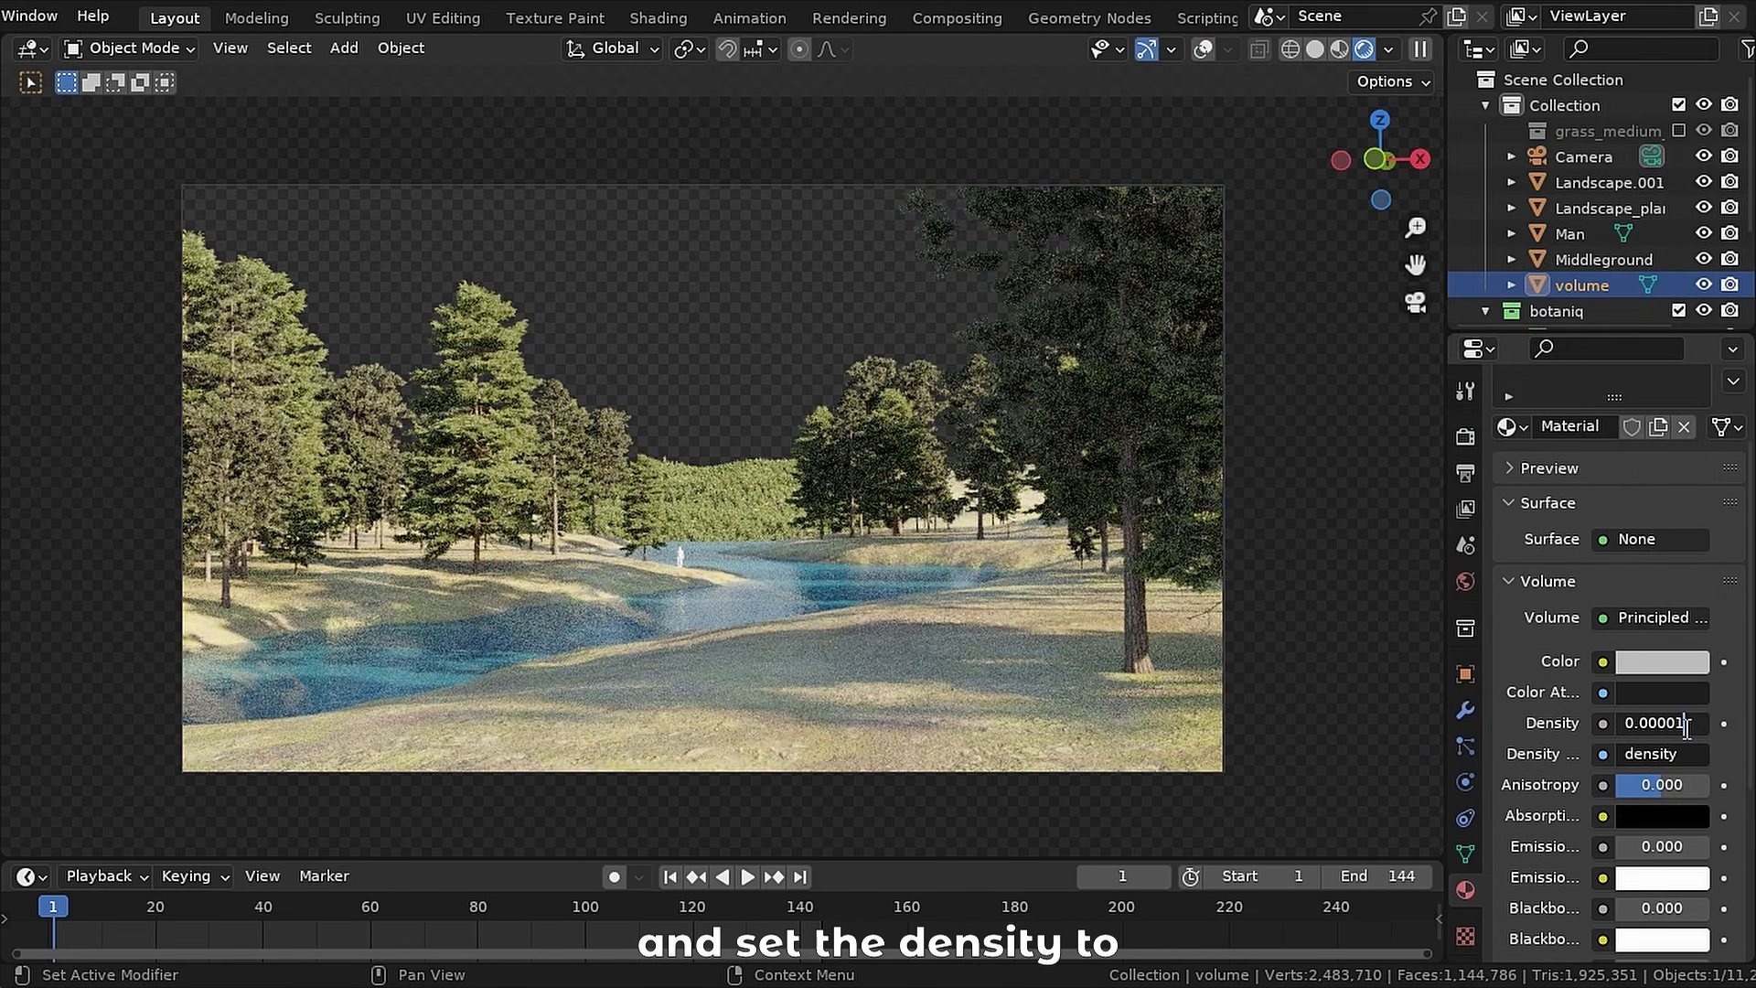
pyautogui.write('1')
pyautogui.press('Return')
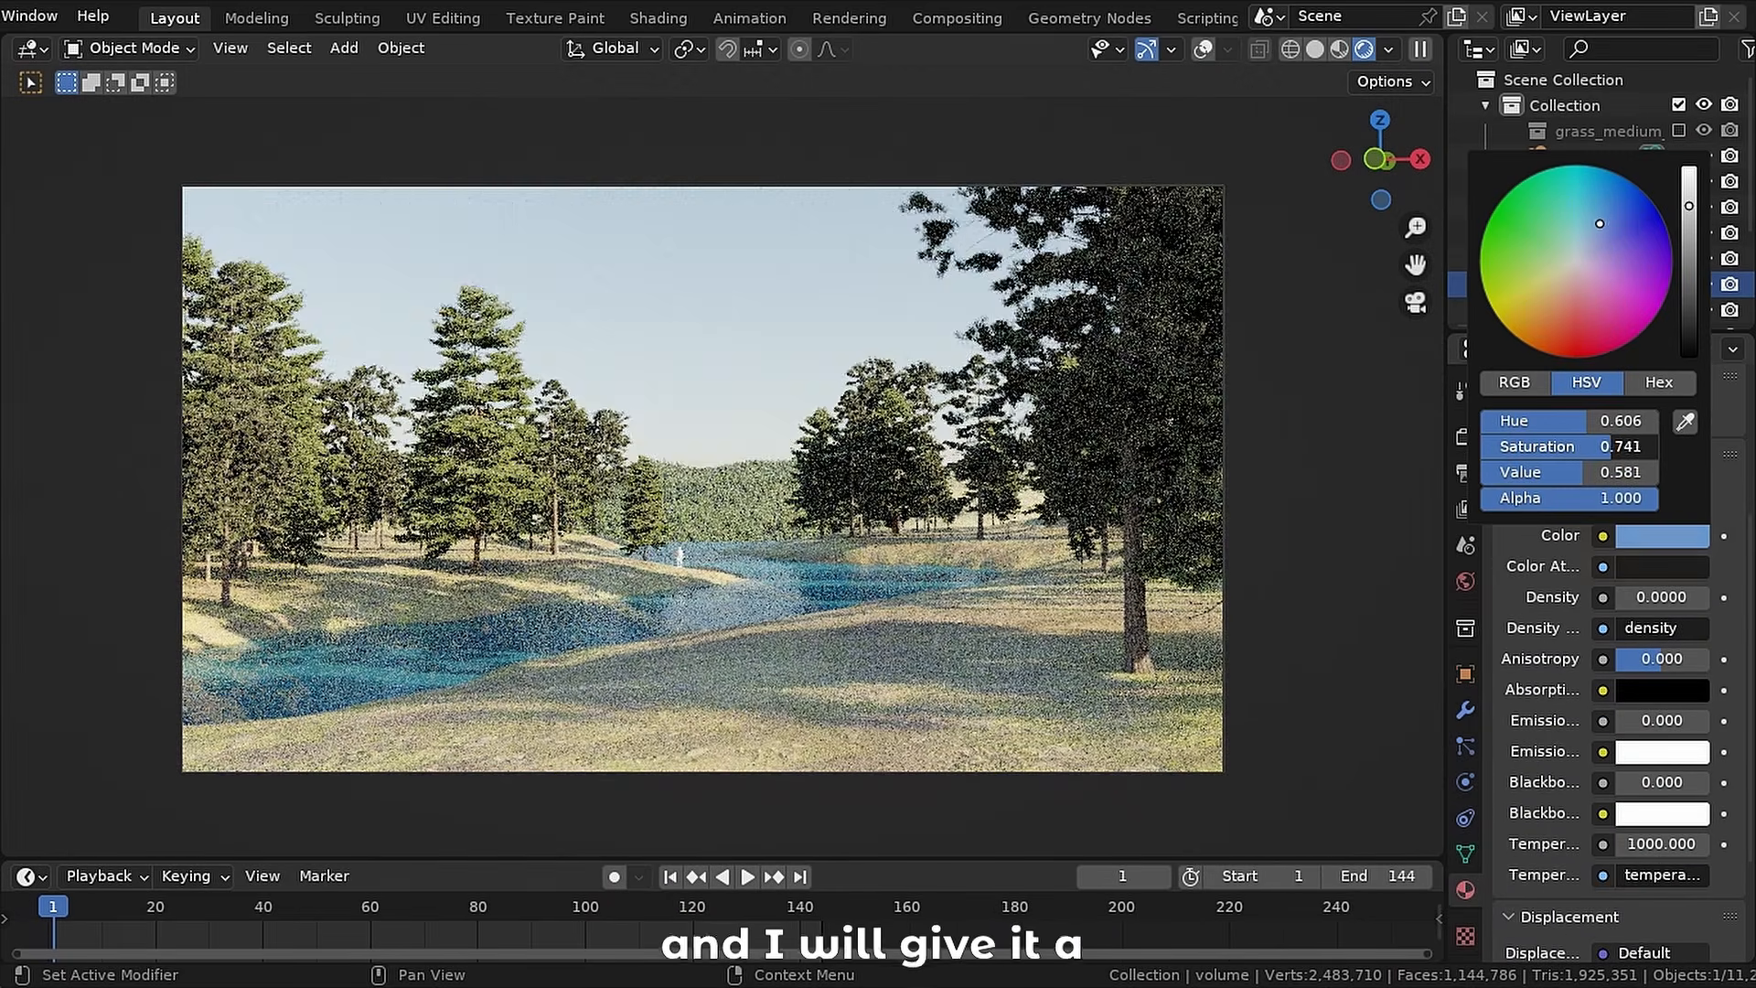
pyautogui.moveTo(1613, 446); pyautogui.dragTo(1621, 446)
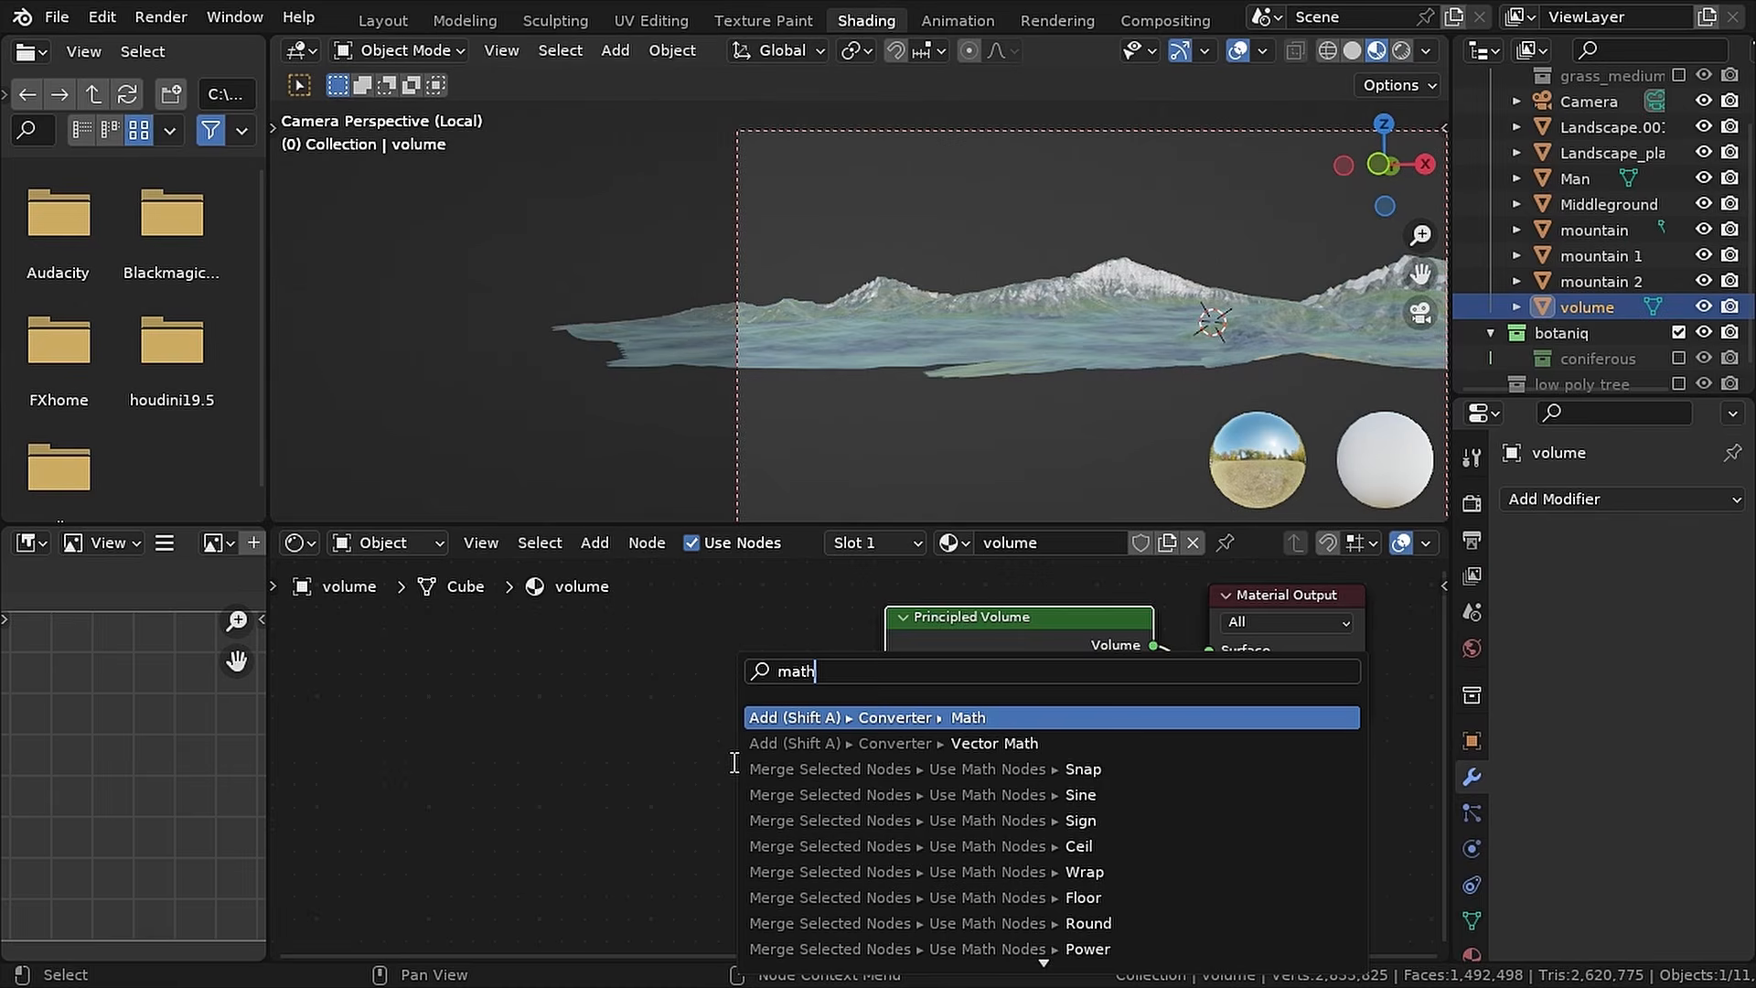
# - Add a Math node set to Multiply with values 1 and 0.0001, feeding the Principled Volume's Density
pyautogui.click(1052, 717)
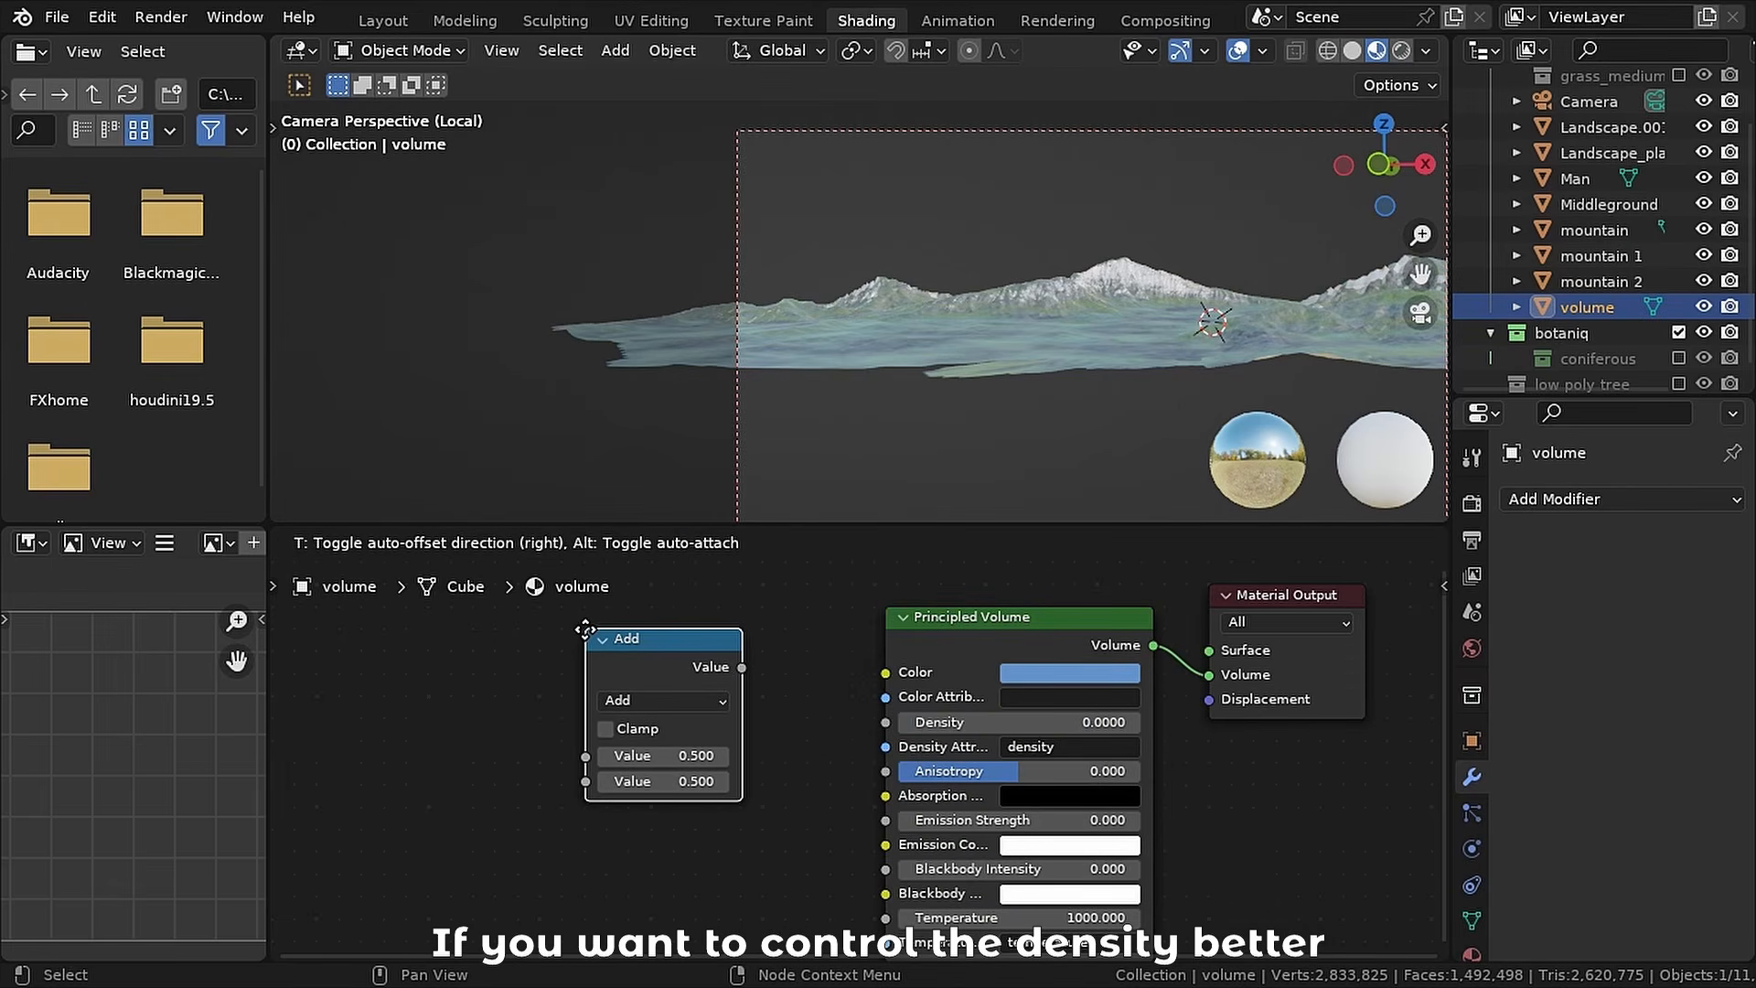
pyautogui.click(732, 672)
pyautogui.moveTo(742, 667); pyautogui.dragTo(883, 723)
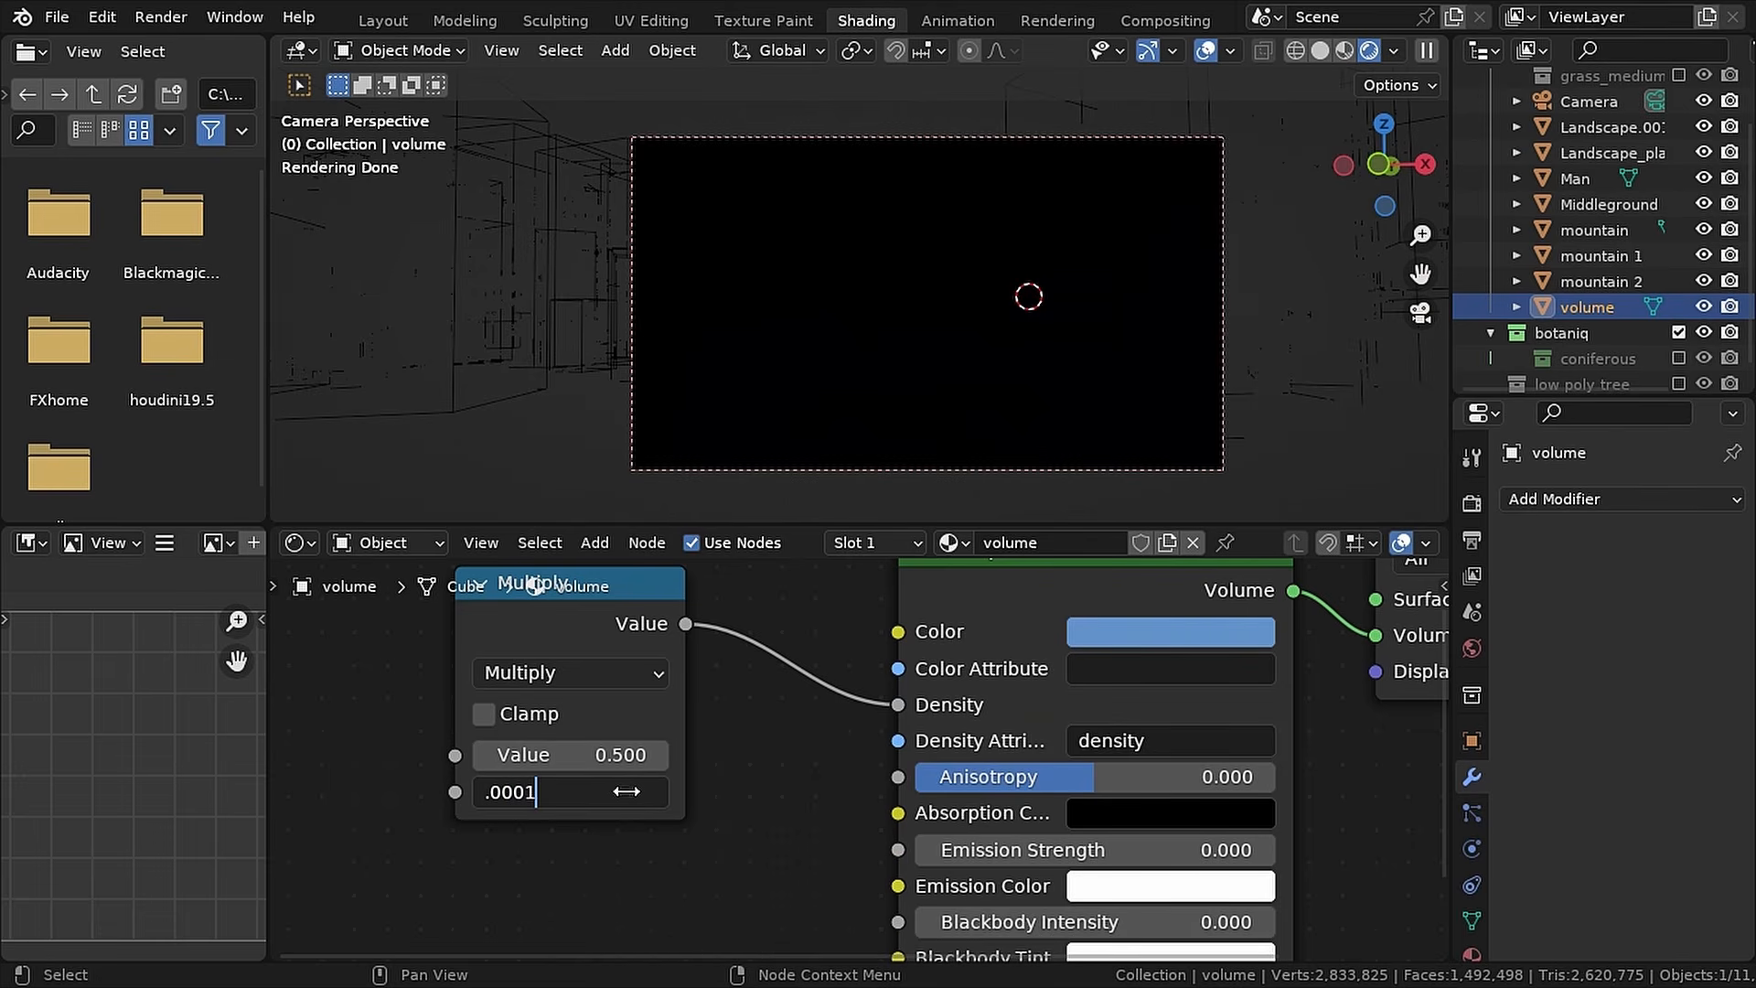
pyautogui.press('Return')
pyautogui.scroll(2, 990, 286)
pyautogui.click(567, 739)
pyautogui.write('1')
pyautogui.press('Return')
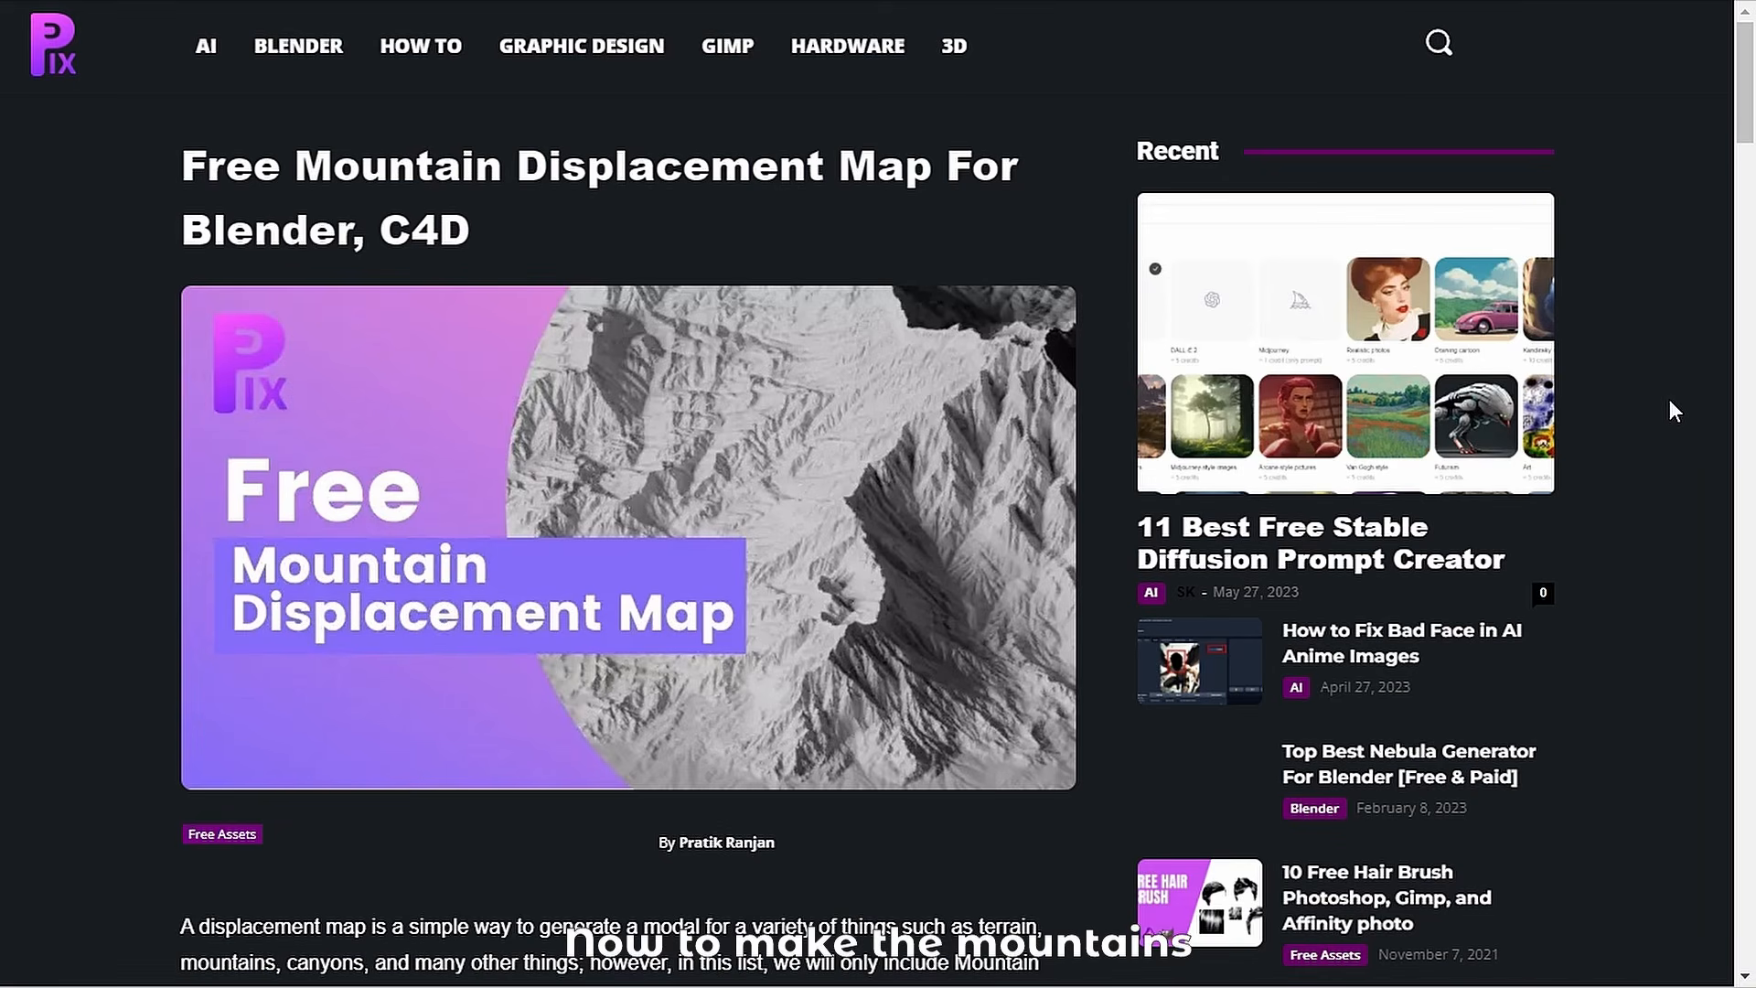
# - Browse the Free Mountain Displacement Map article in the web browser and open the link of its first mountain bundle
pyautogui.scroll(-10, 1672, 407)
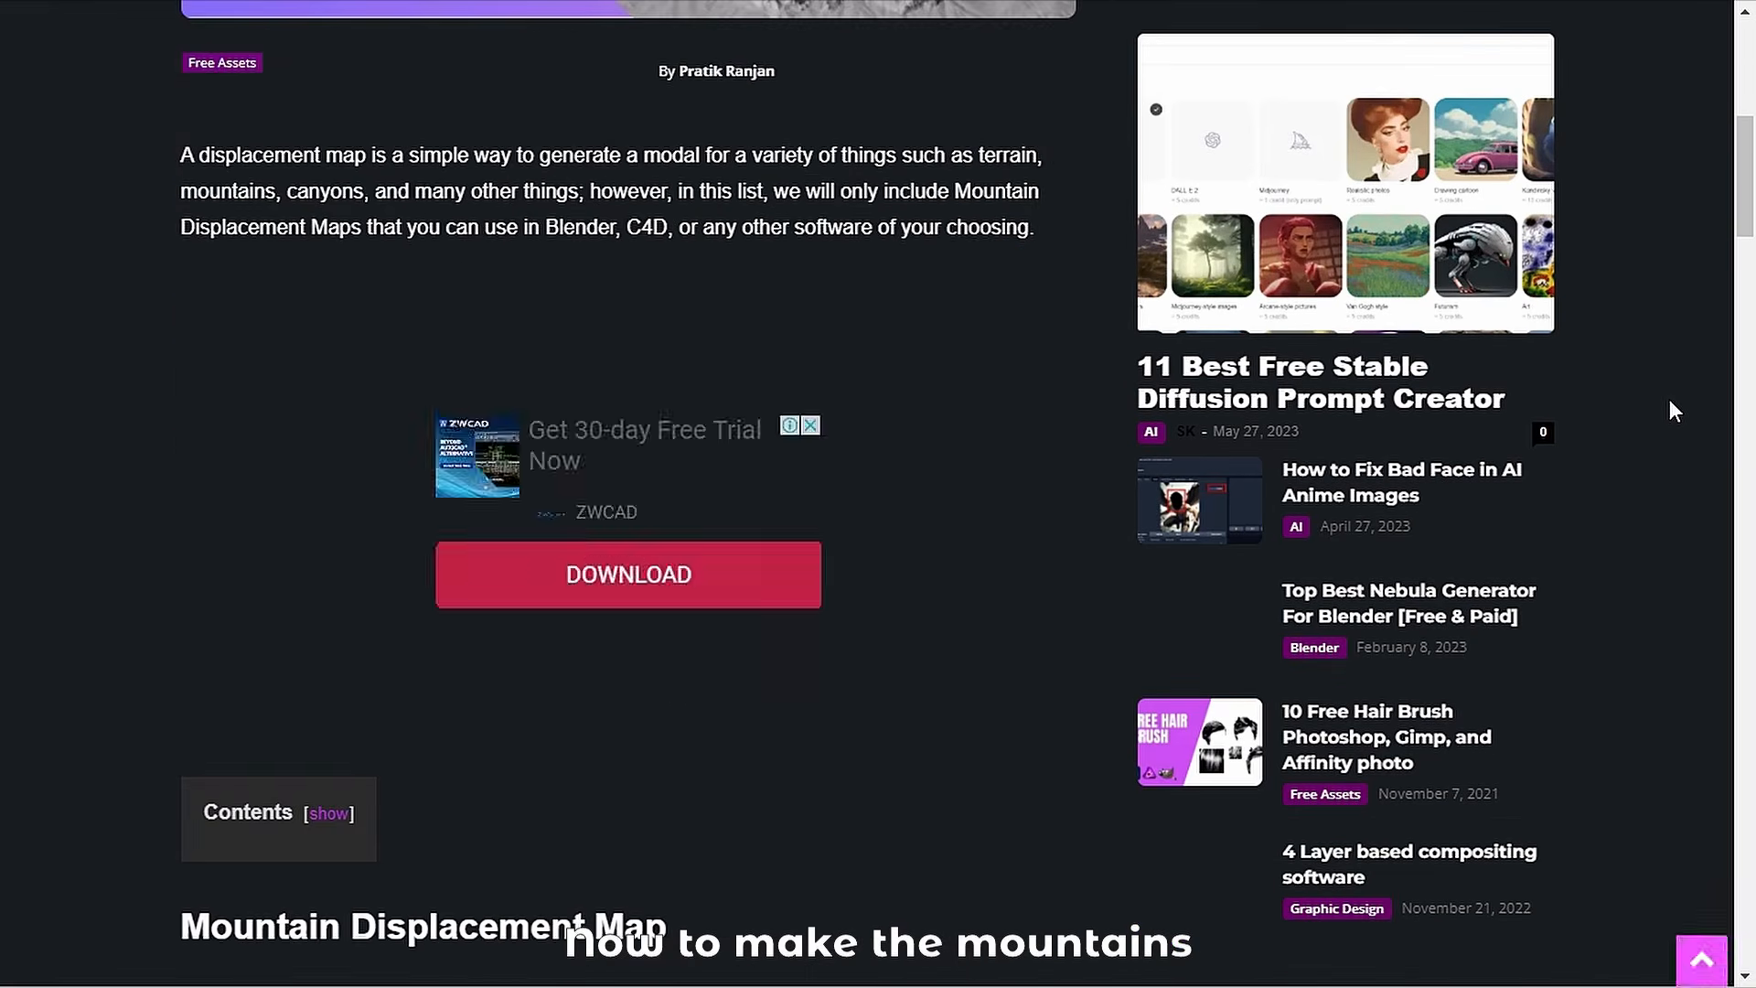
pyautogui.scroll(-20, 1670, 401)
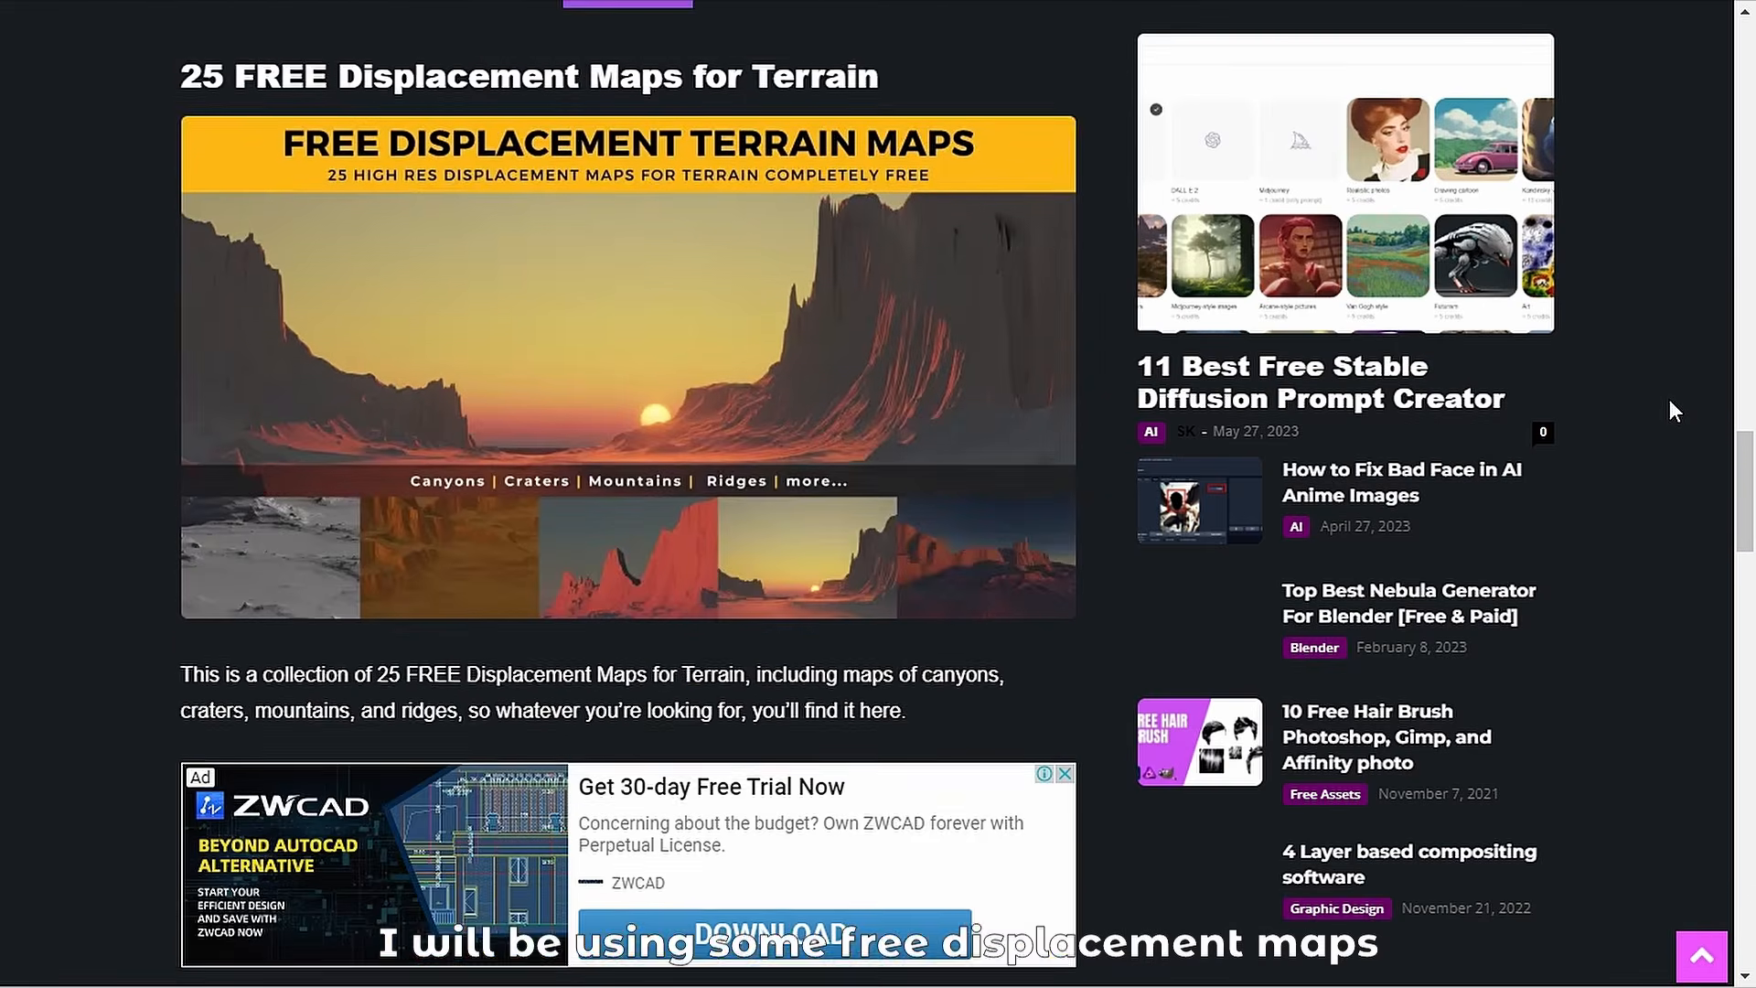
pyautogui.scroll(20, 1670, 398)
pyautogui.scroll(-3, 1670, 399)
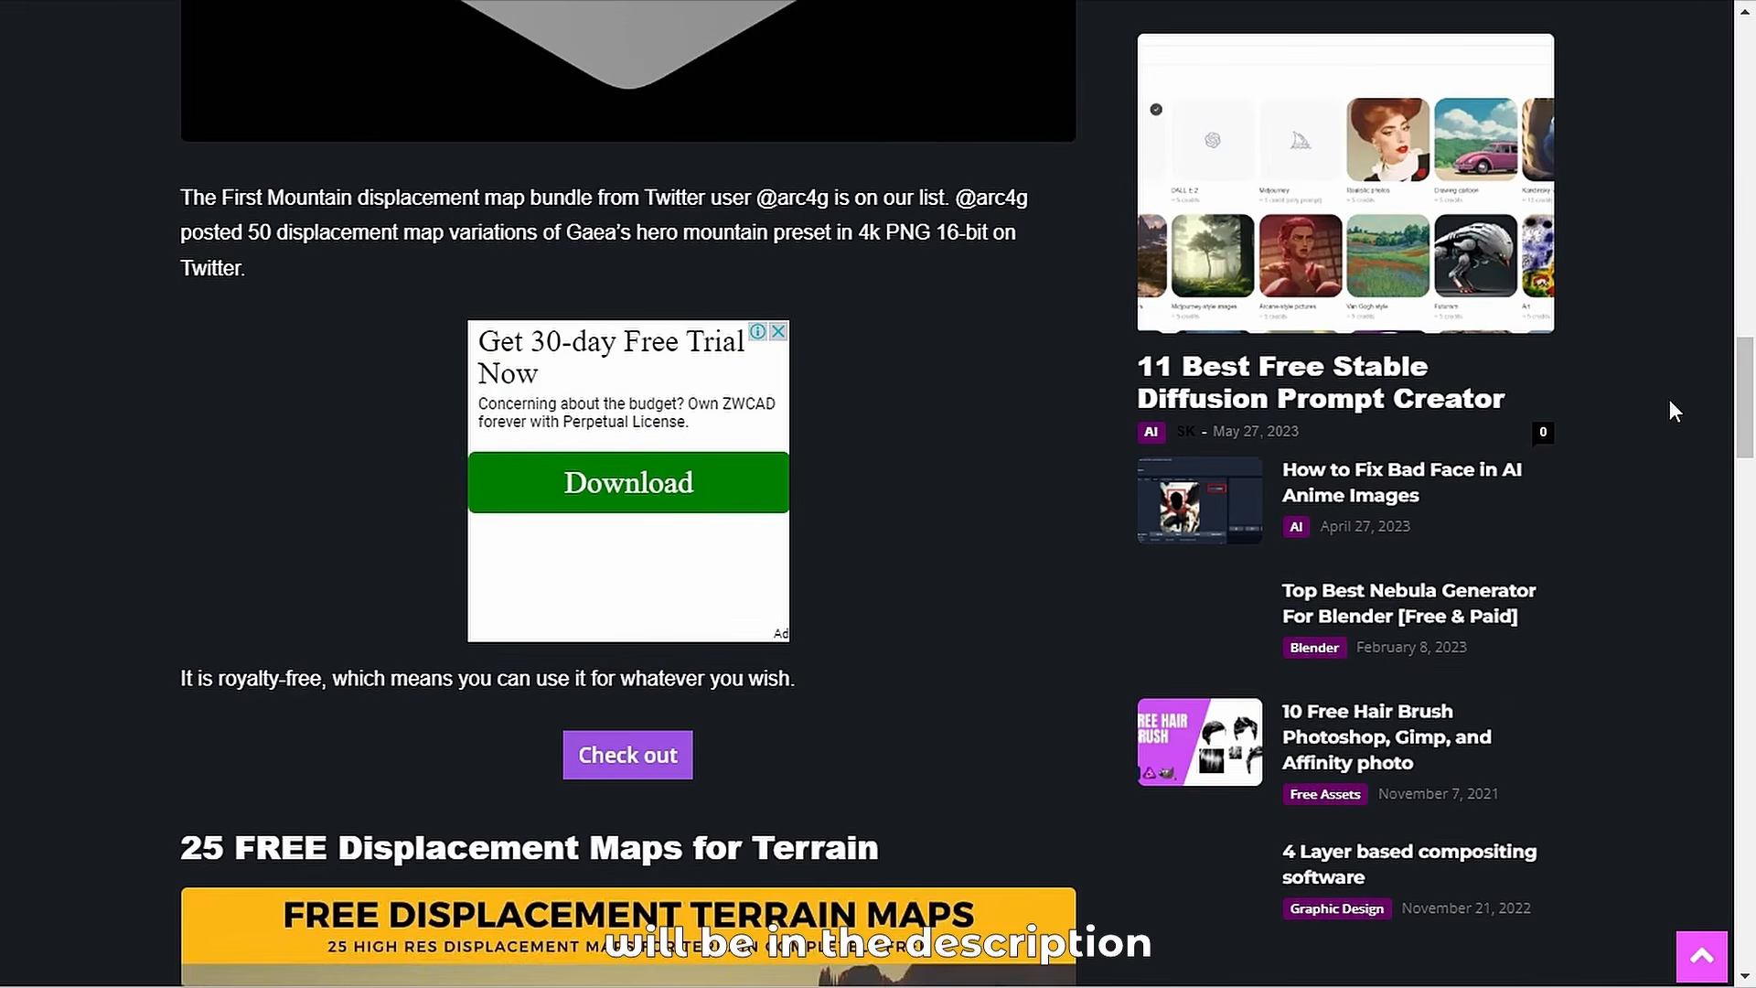
pyautogui.click(604, 772)
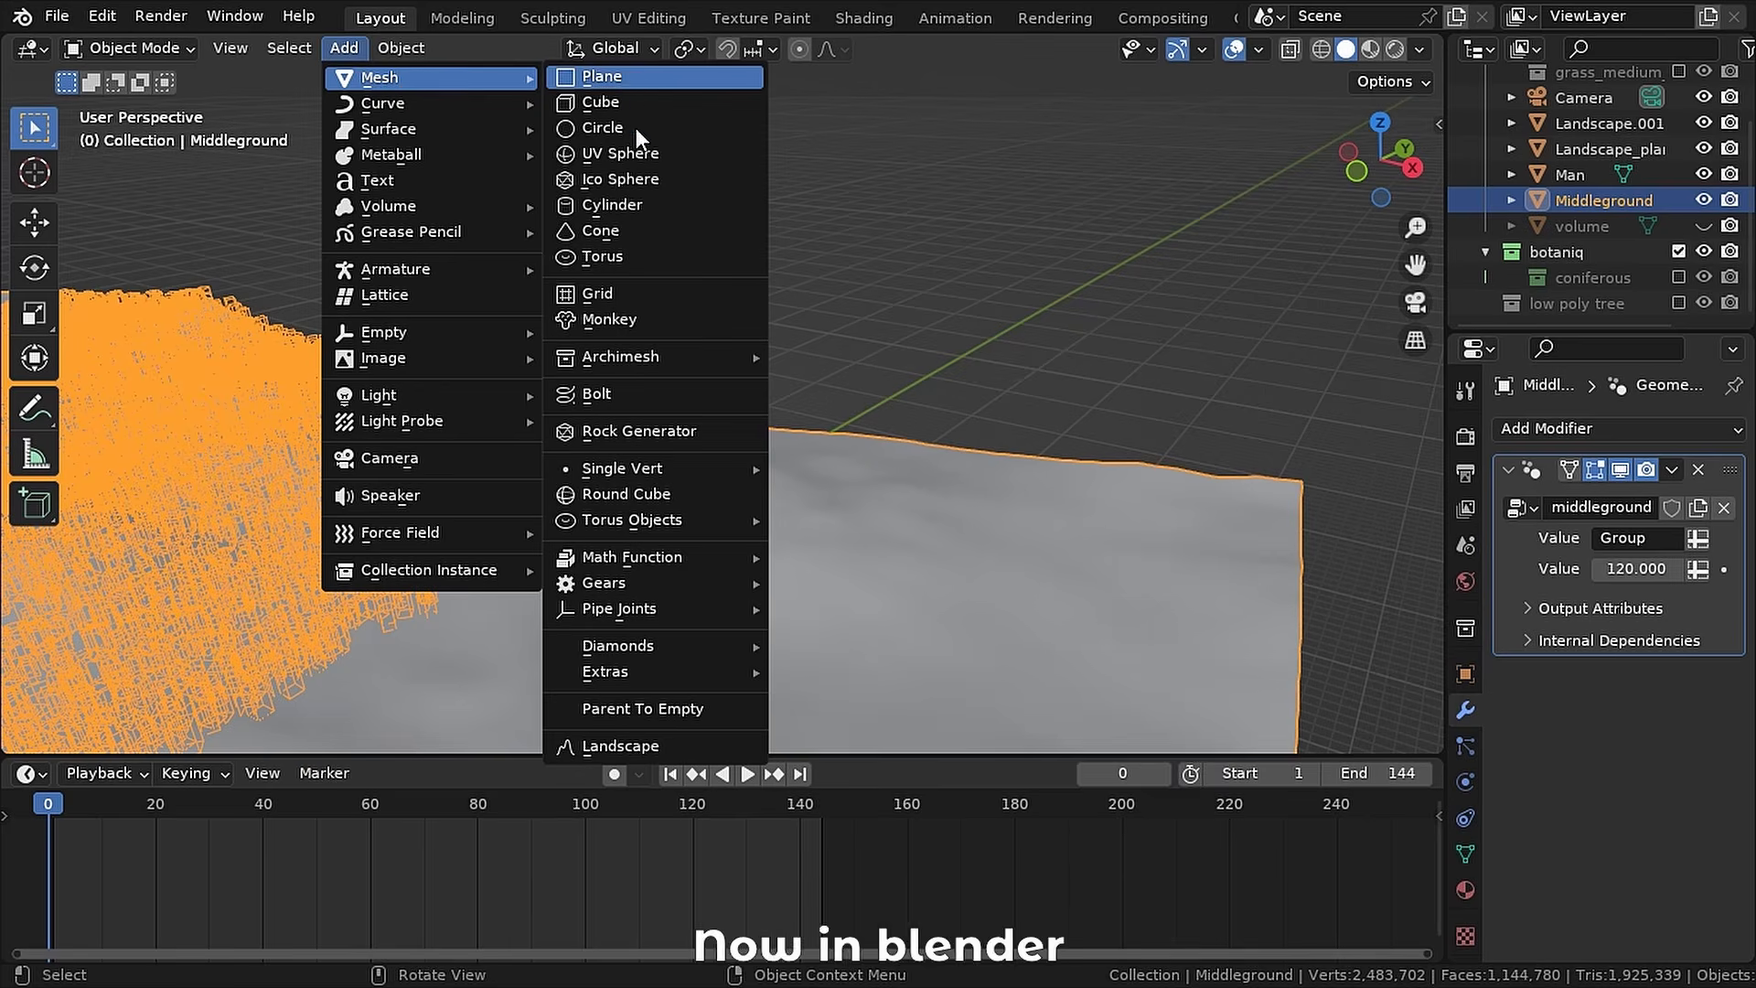
# - In Blender, add a plane and subdivide its mesh with 100 cuts
pyautogui.click(637, 77)
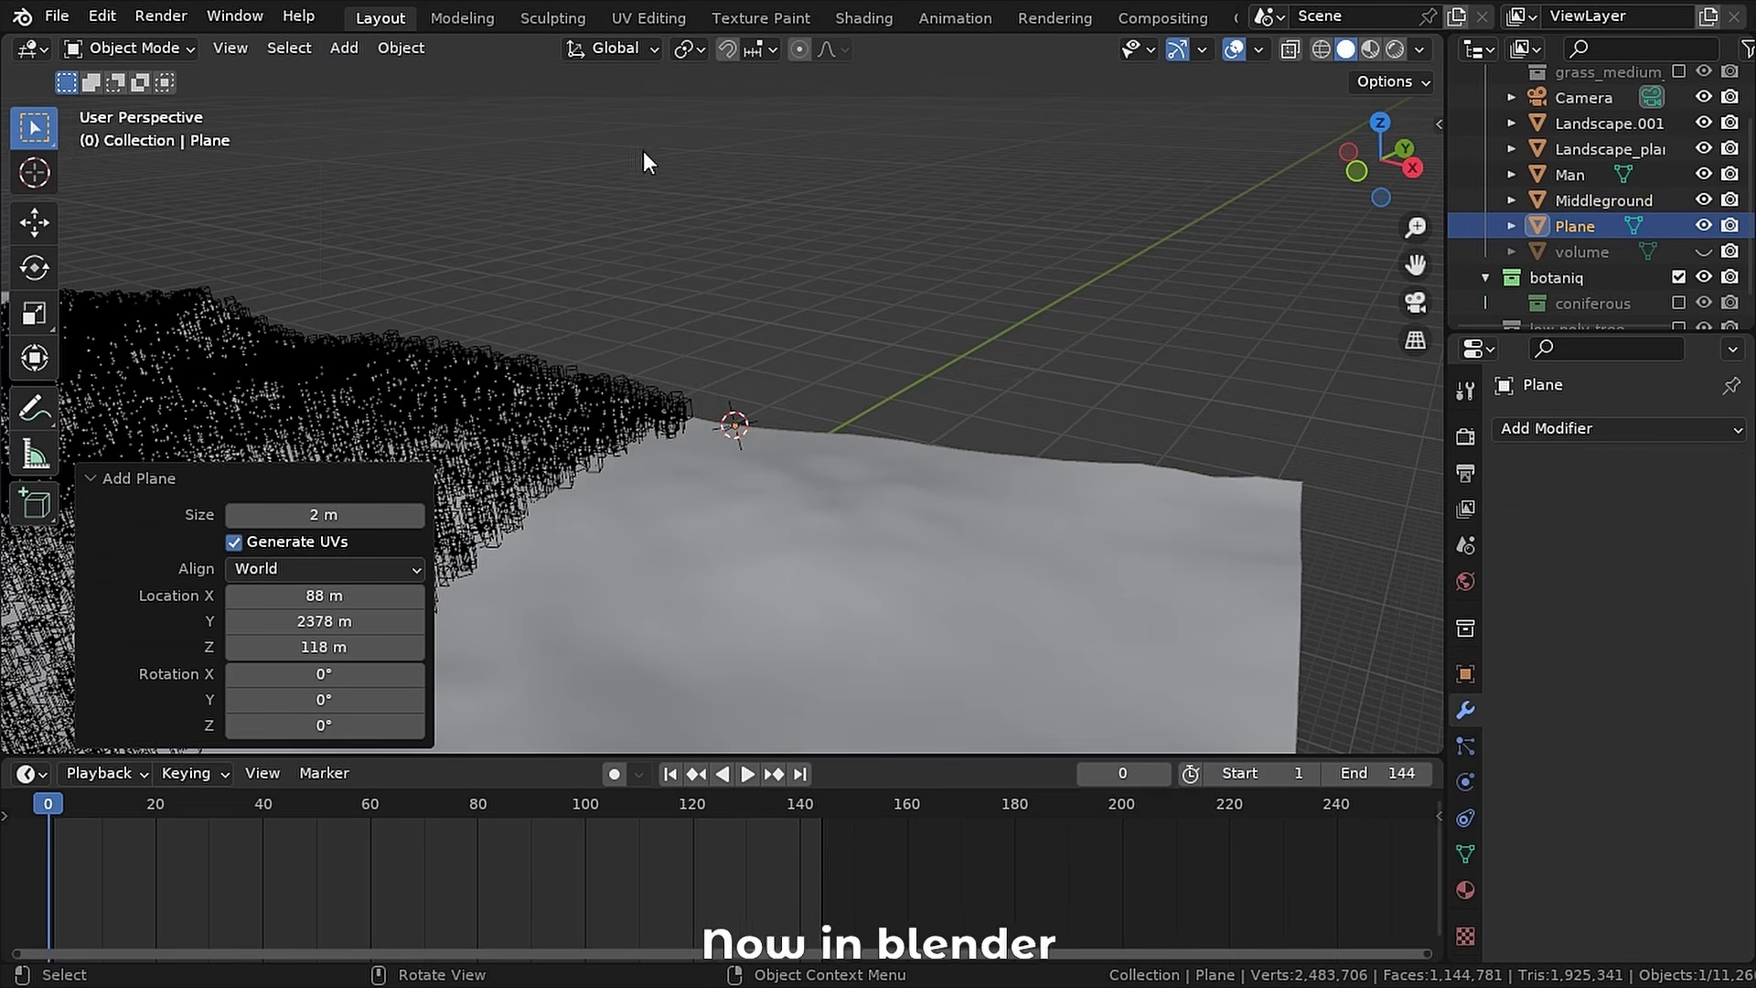
pyautogui.press('KP_Decimal')
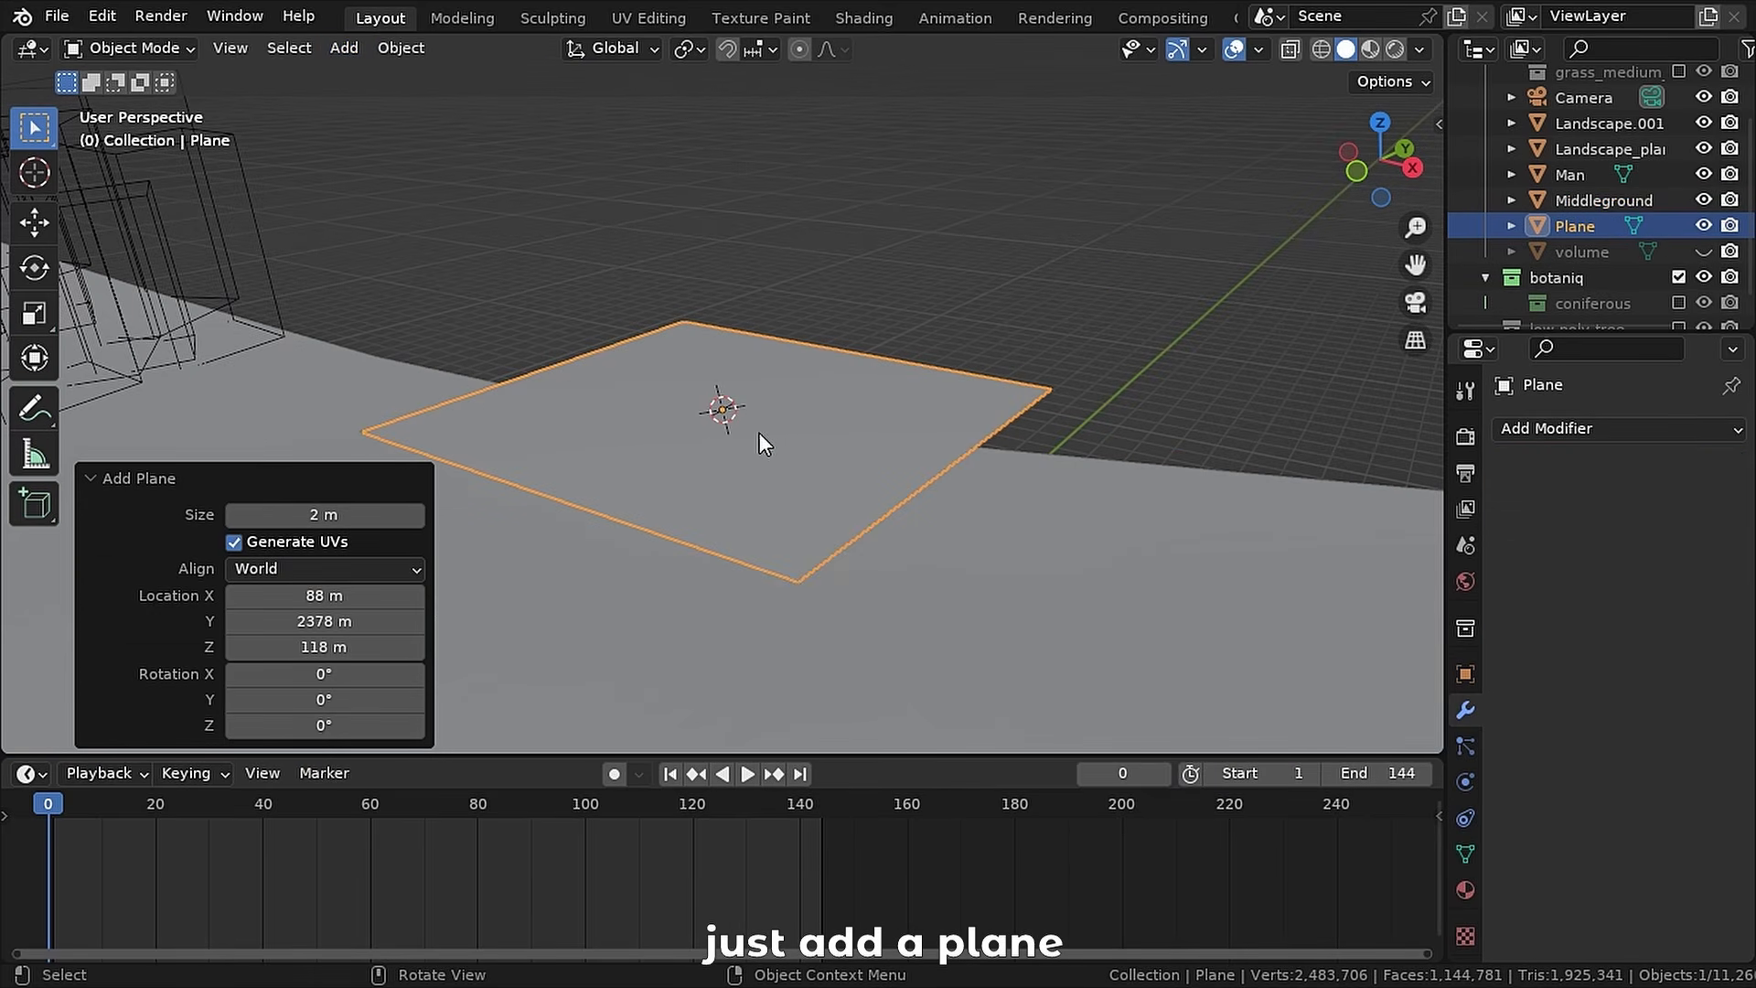
pyautogui.click(128, 48)
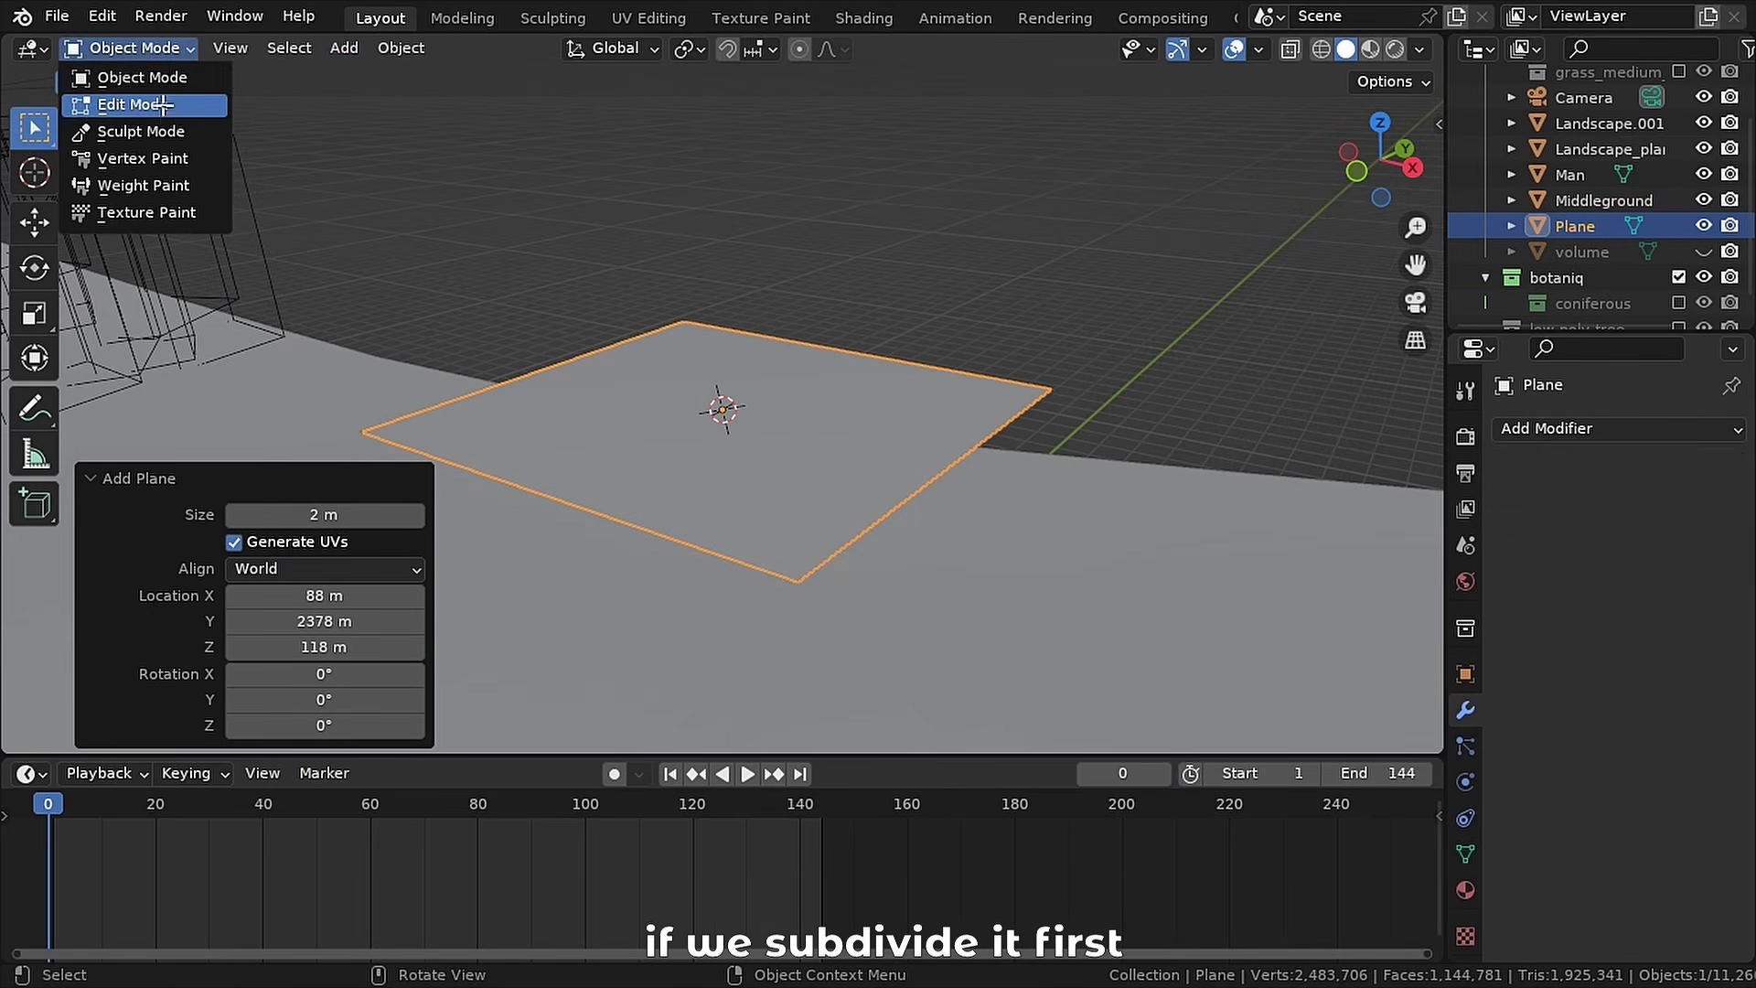
pyautogui.click(163, 104)
pyautogui.rightClick(785, 444)
pyautogui.click(785, 404)
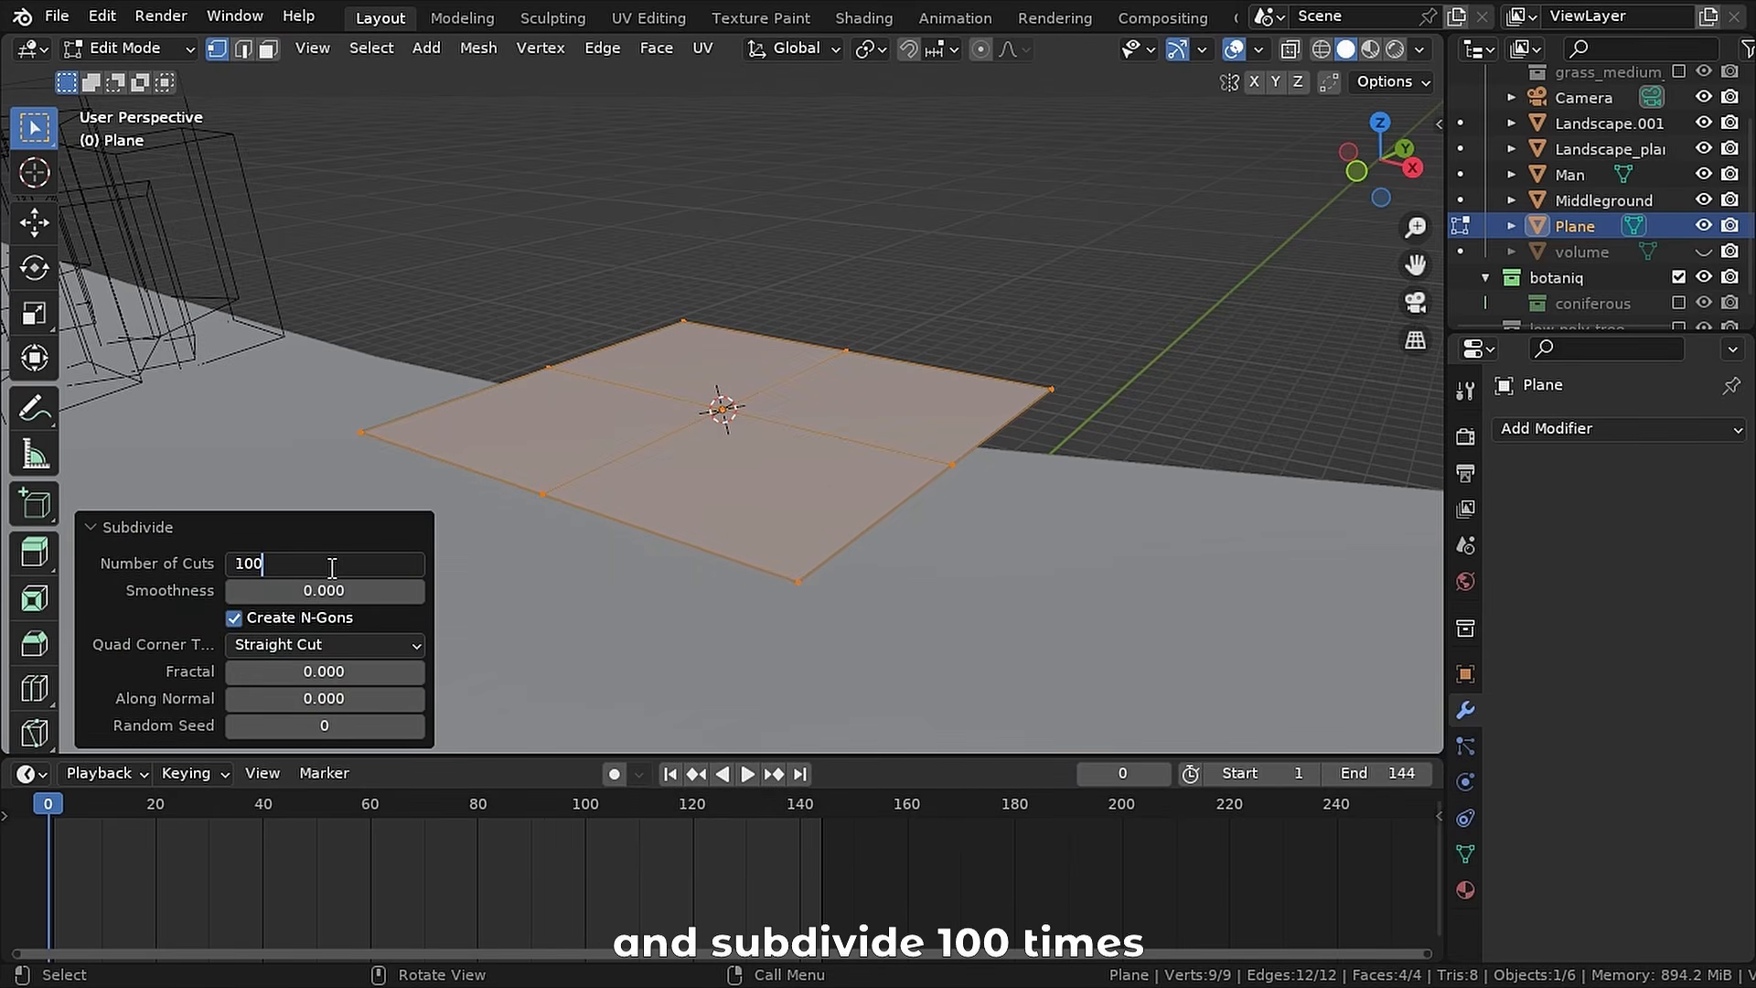
pyautogui.click(332, 568)
pyautogui.write('100')
pyautogui.press('Return')
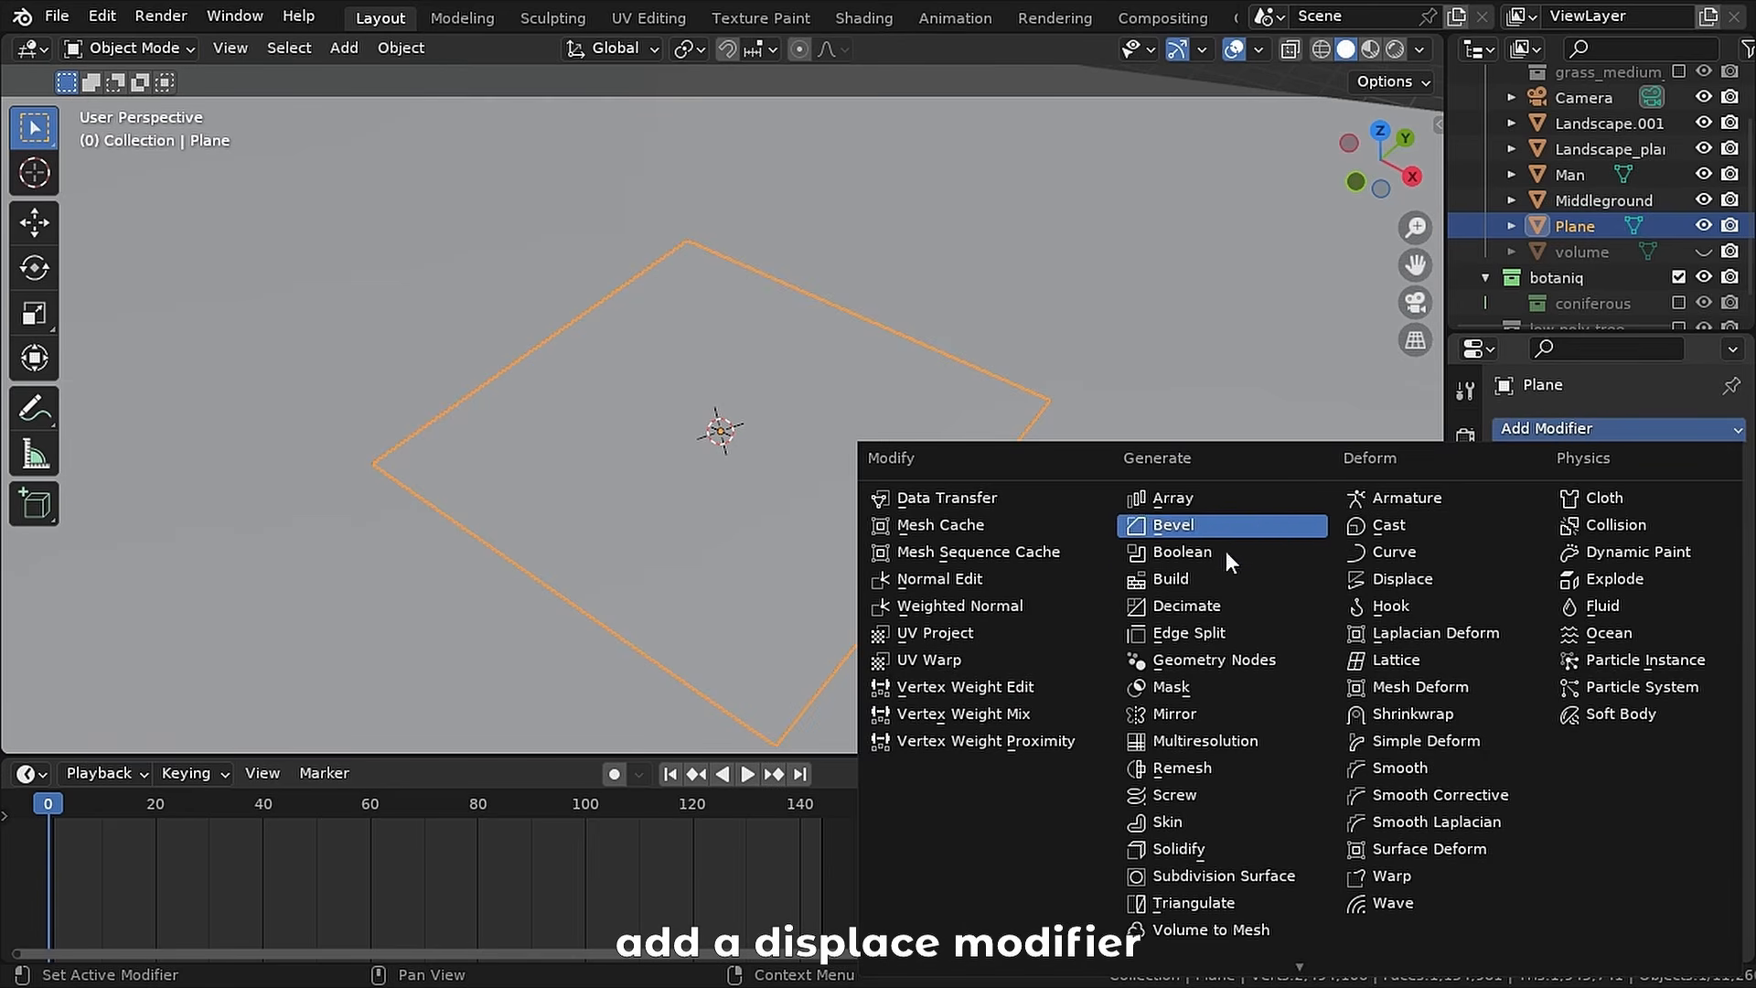
# - Add a Displace modifier to the plane with a new texture using the landscape displacement PNG from the Var_03 folder
pyautogui.click(1407, 585)
pyautogui.click(1602, 508)
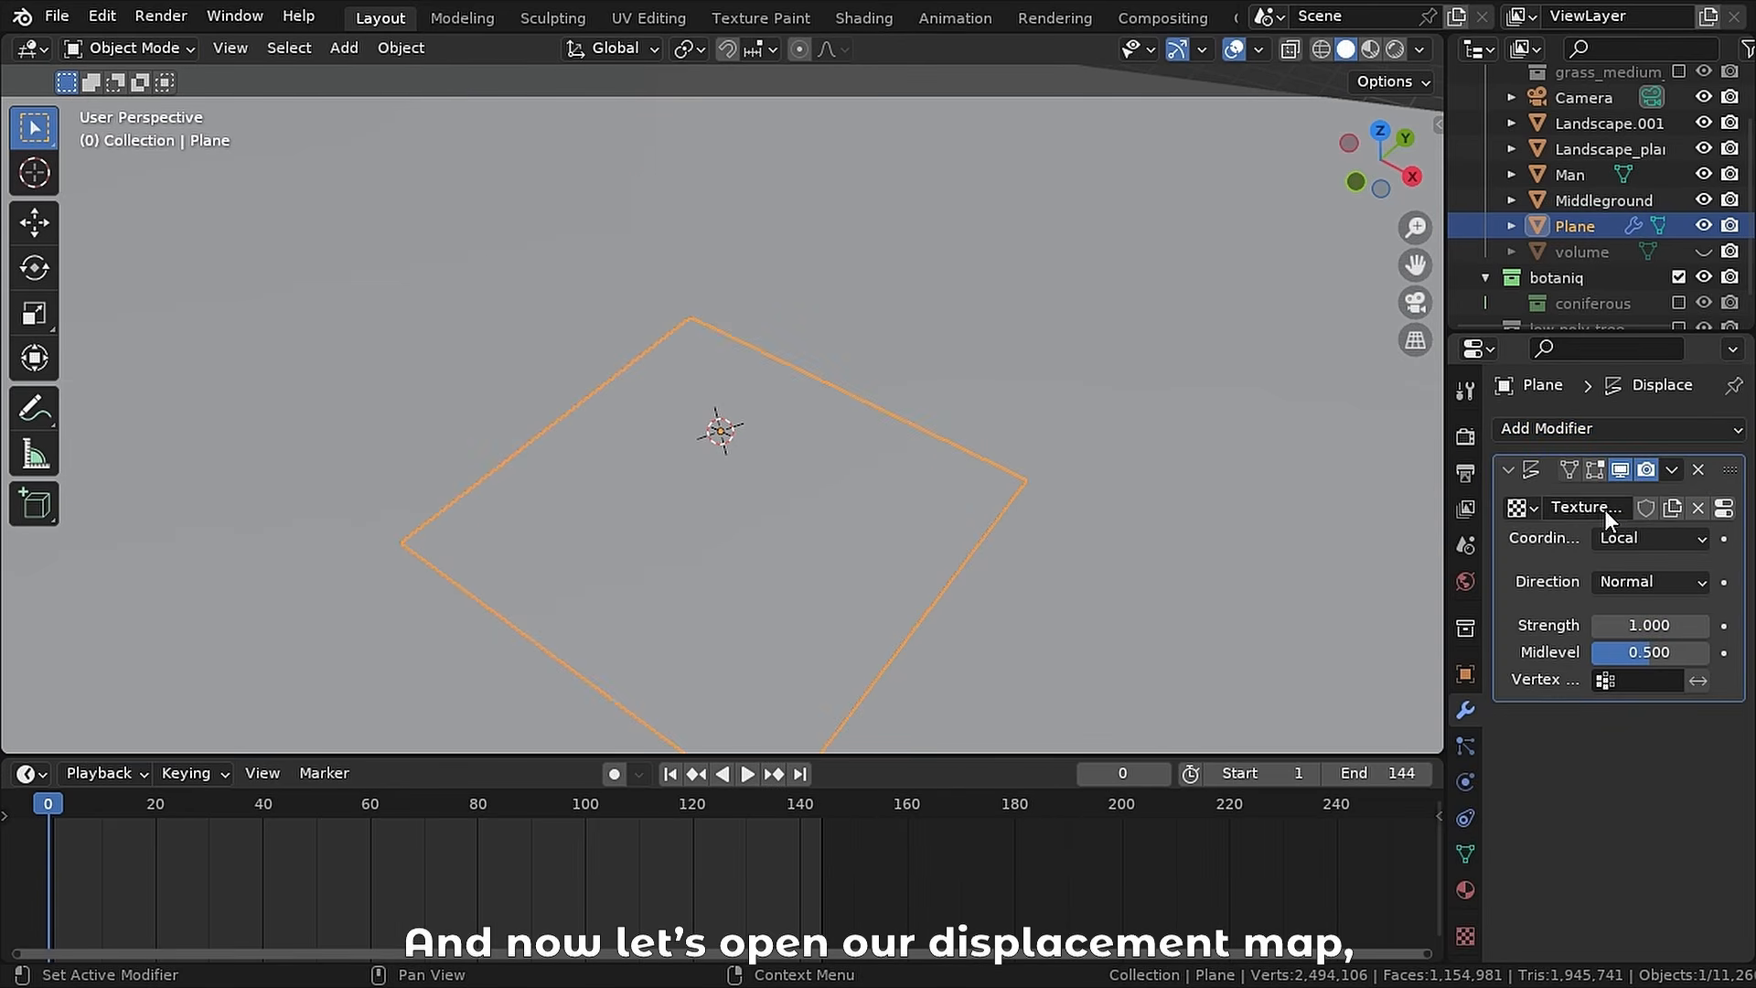
pyautogui.click(1723, 511)
pyautogui.click(1702, 873)
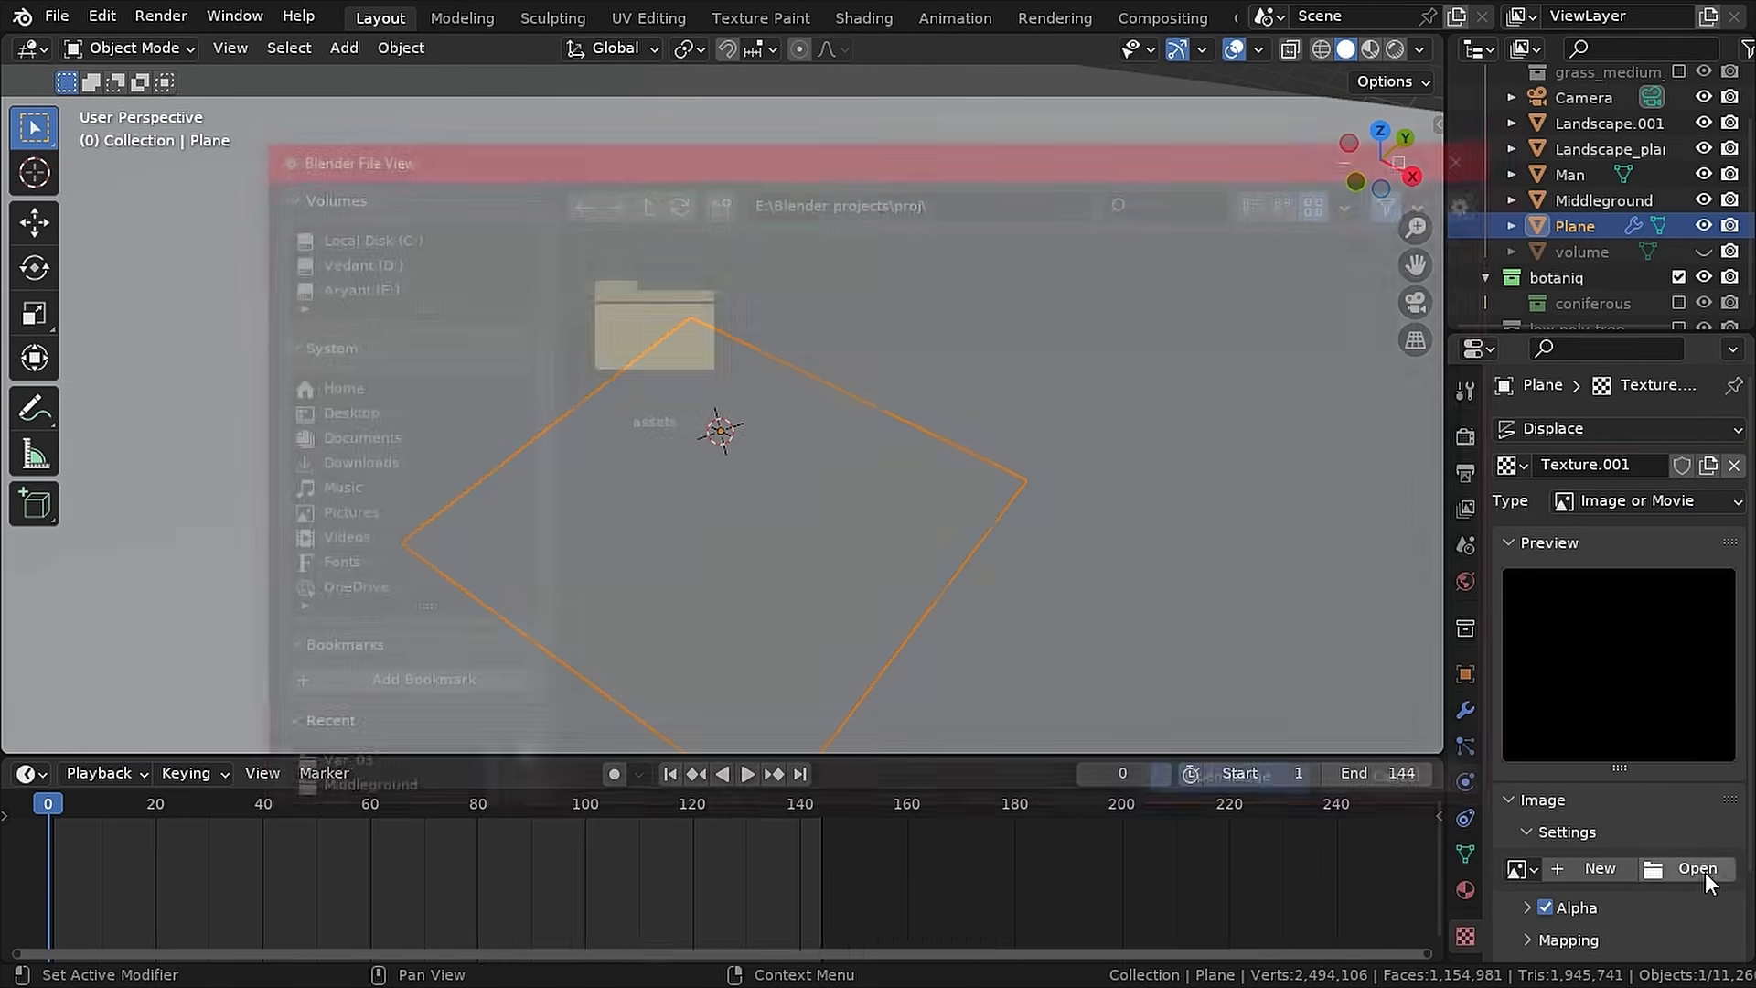
pyautogui.doubleClick(1037, 337)
pyautogui.click(675, 358)
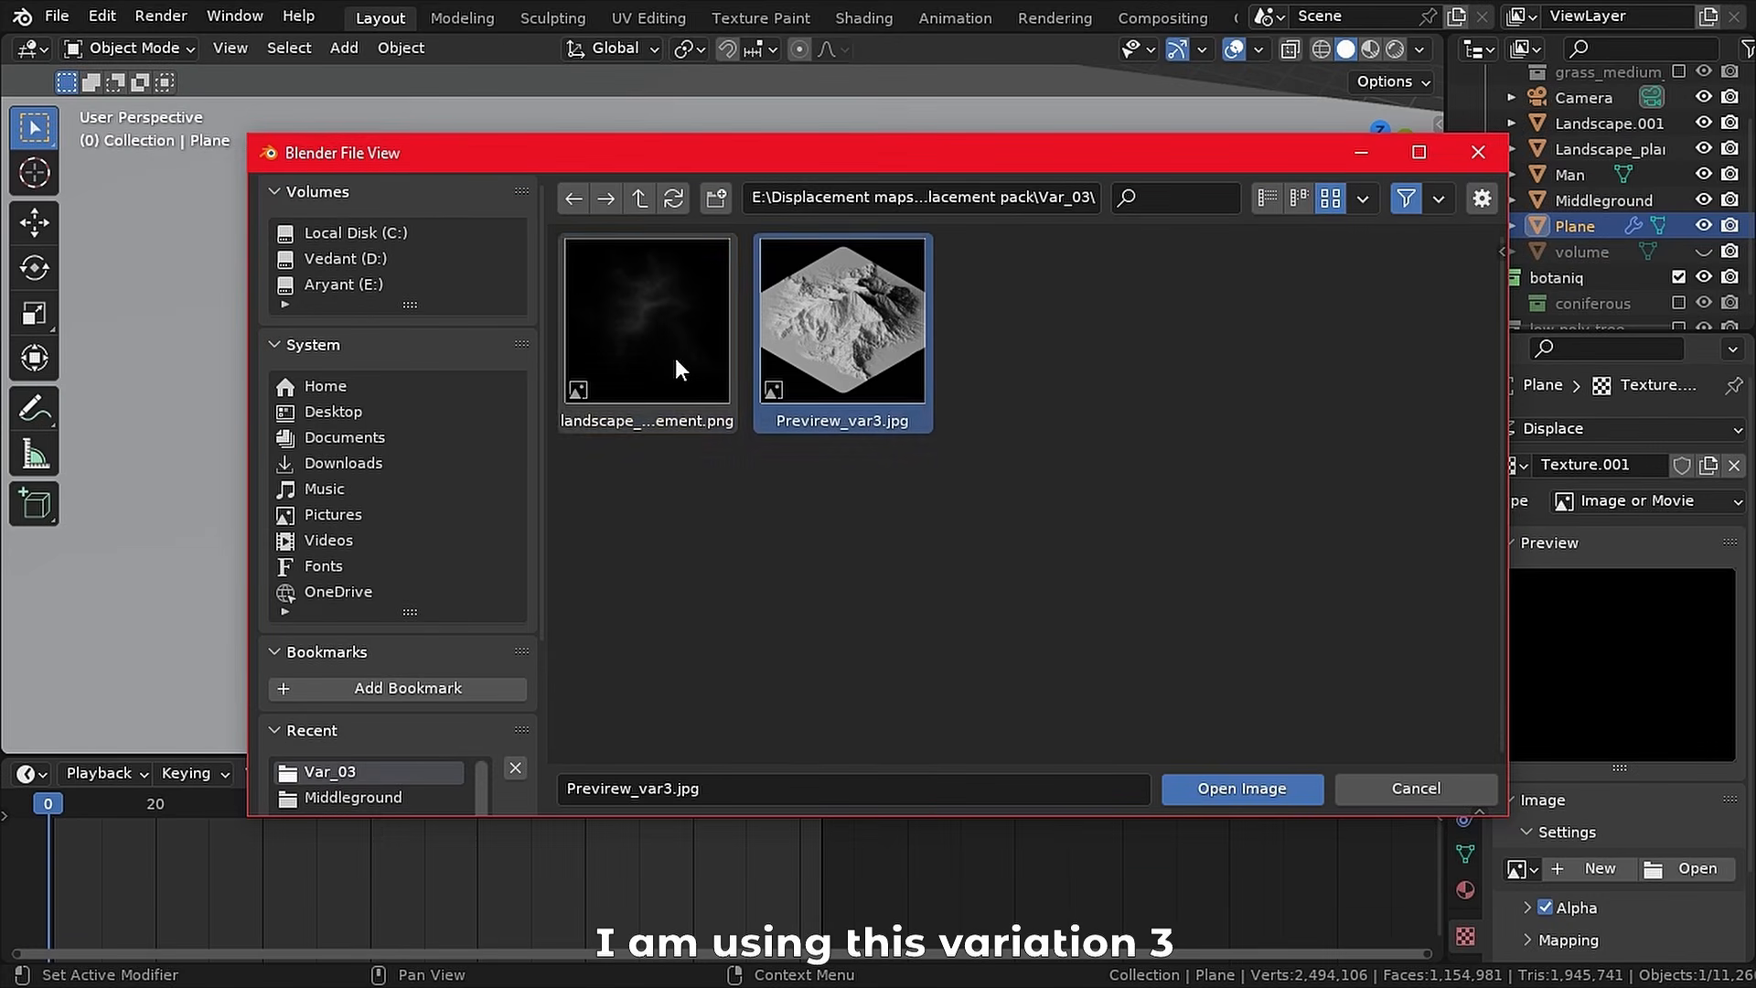
pyautogui.click(1242, 788)
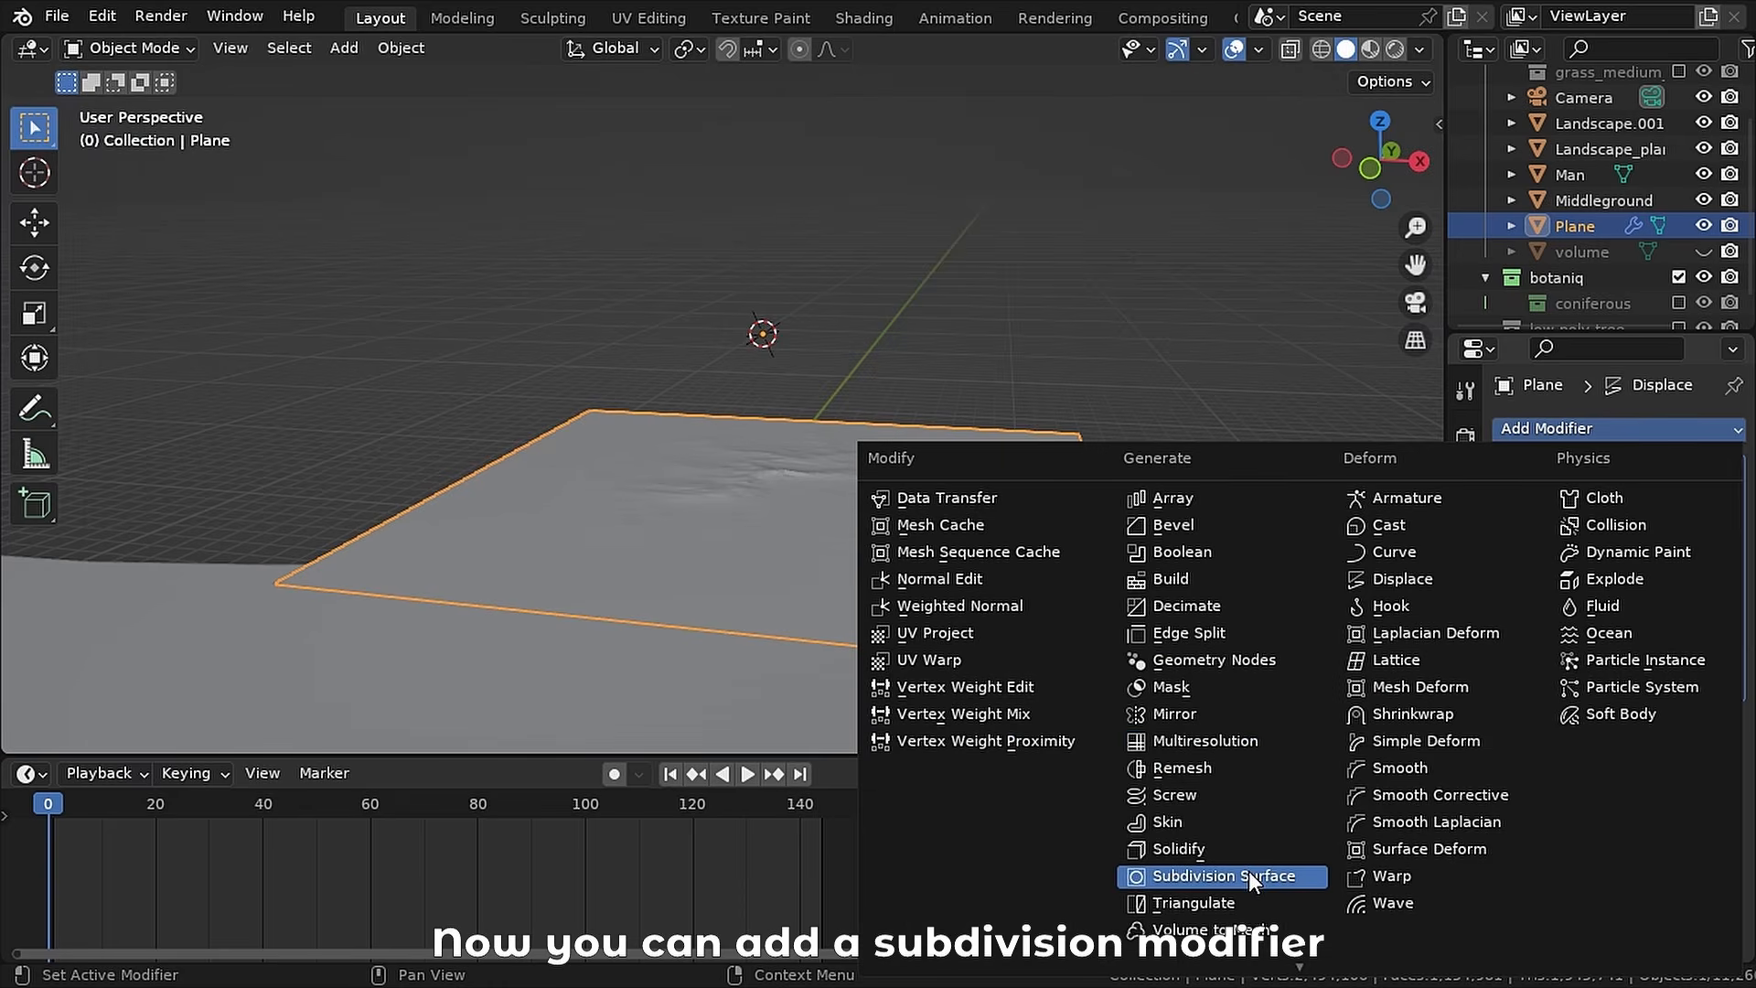
# - Add a Subdivision Surface modifier with viewport levels 2 and place it above the plane's Displace modifier
pyautogui.click(1248, 871)
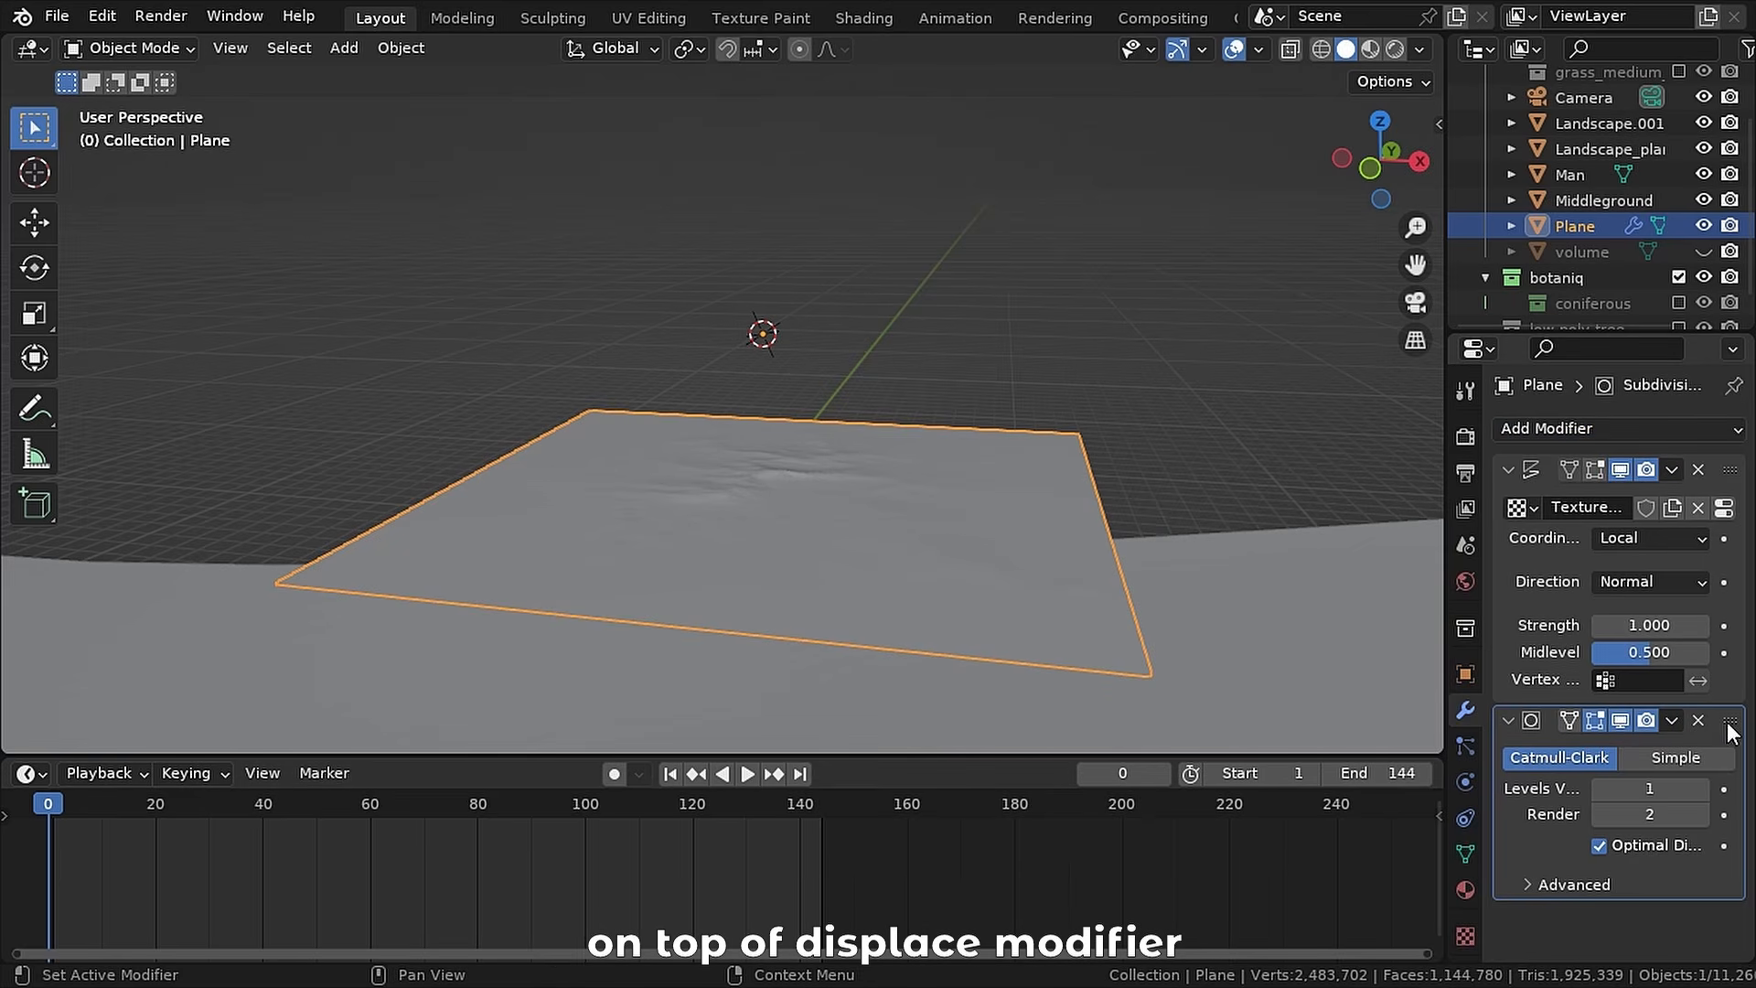
pyautogui.moveTo(1728, 721); pyautogui.dragTo(1678, 442)
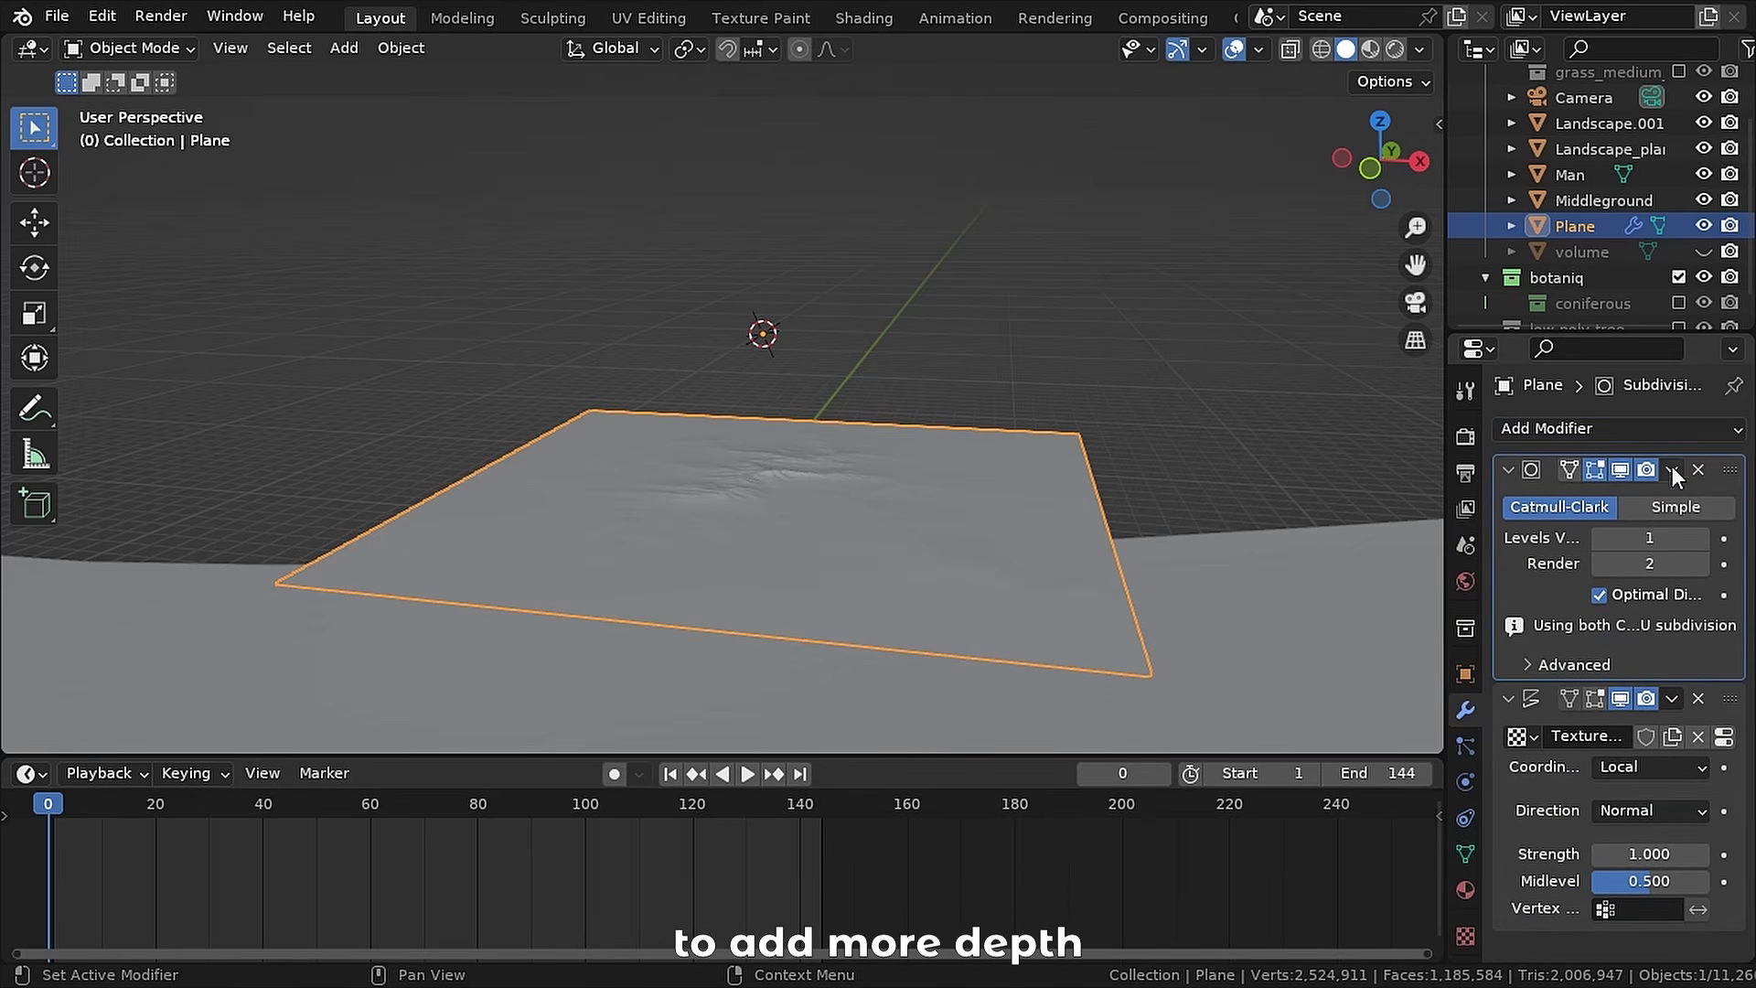
pyautogui.click(1699, 538)
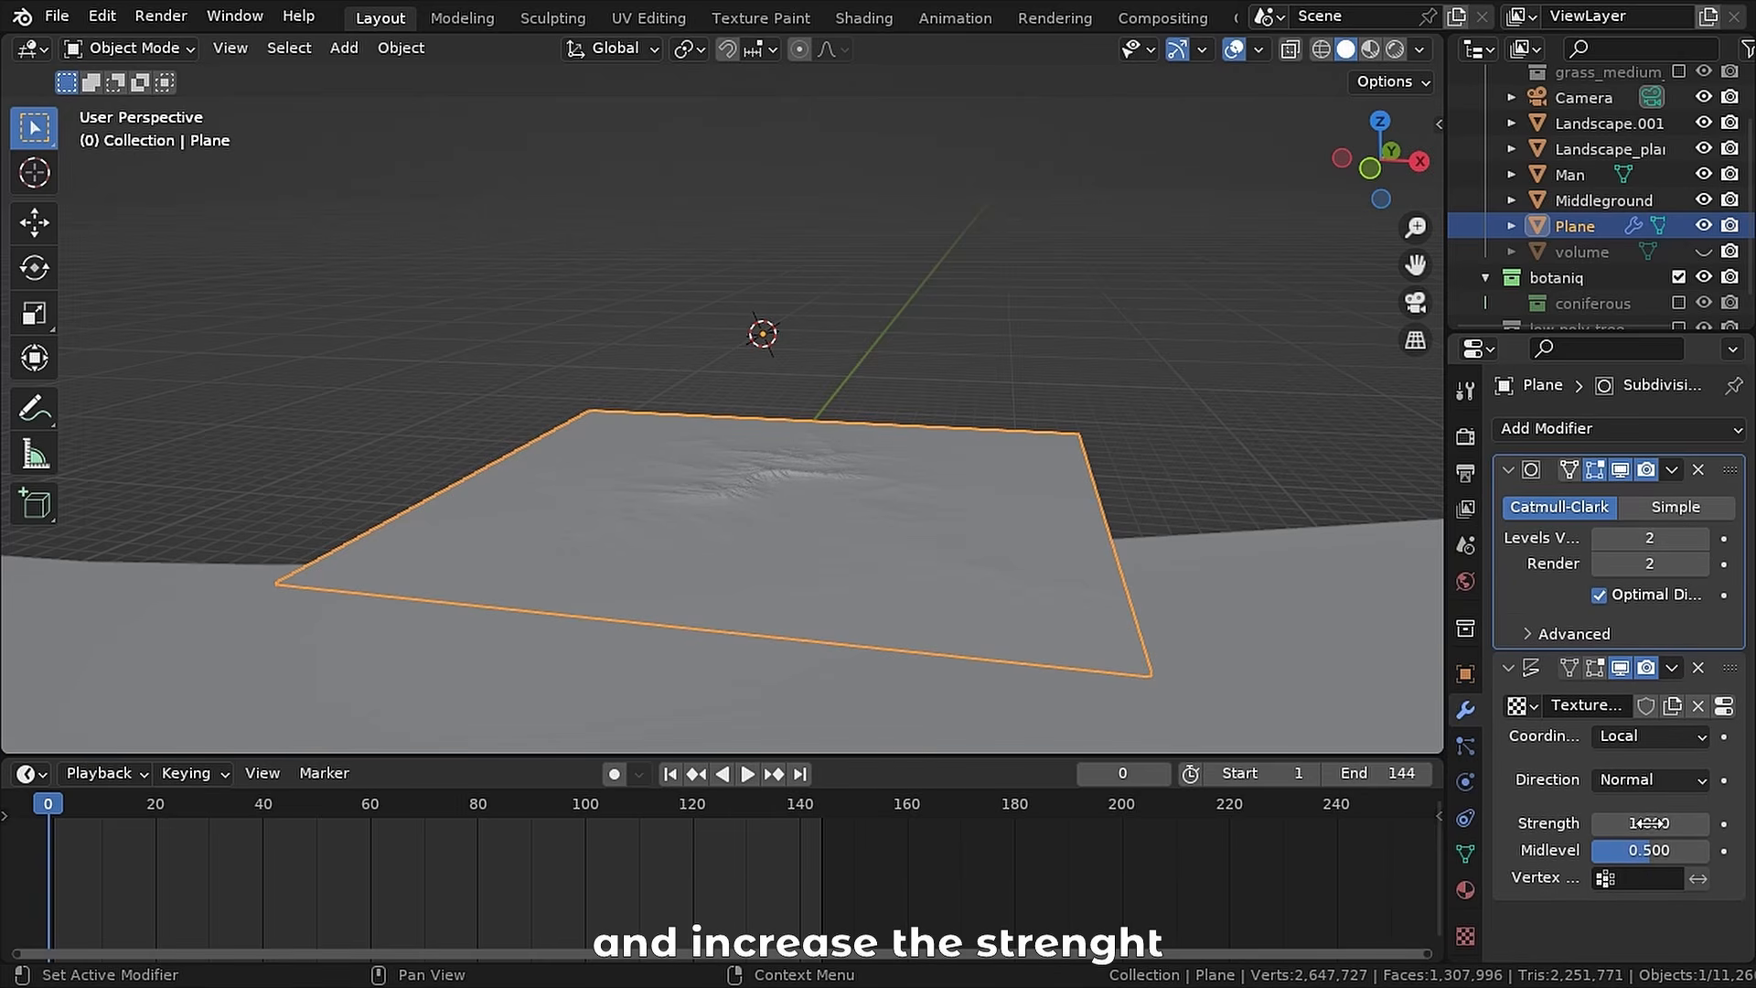
# - Set the Displace modifier's strength to 1.400 and its midlevel to 0.000
pyautogui.click(1699, 824)
pyautogui.click(1699, 823)
pyautogui.click(1700, 823)
pyautogui.click(1699, 823)
pyautogui.moveTo(1633, 847); pyautogui.dragTo(1573, 846)
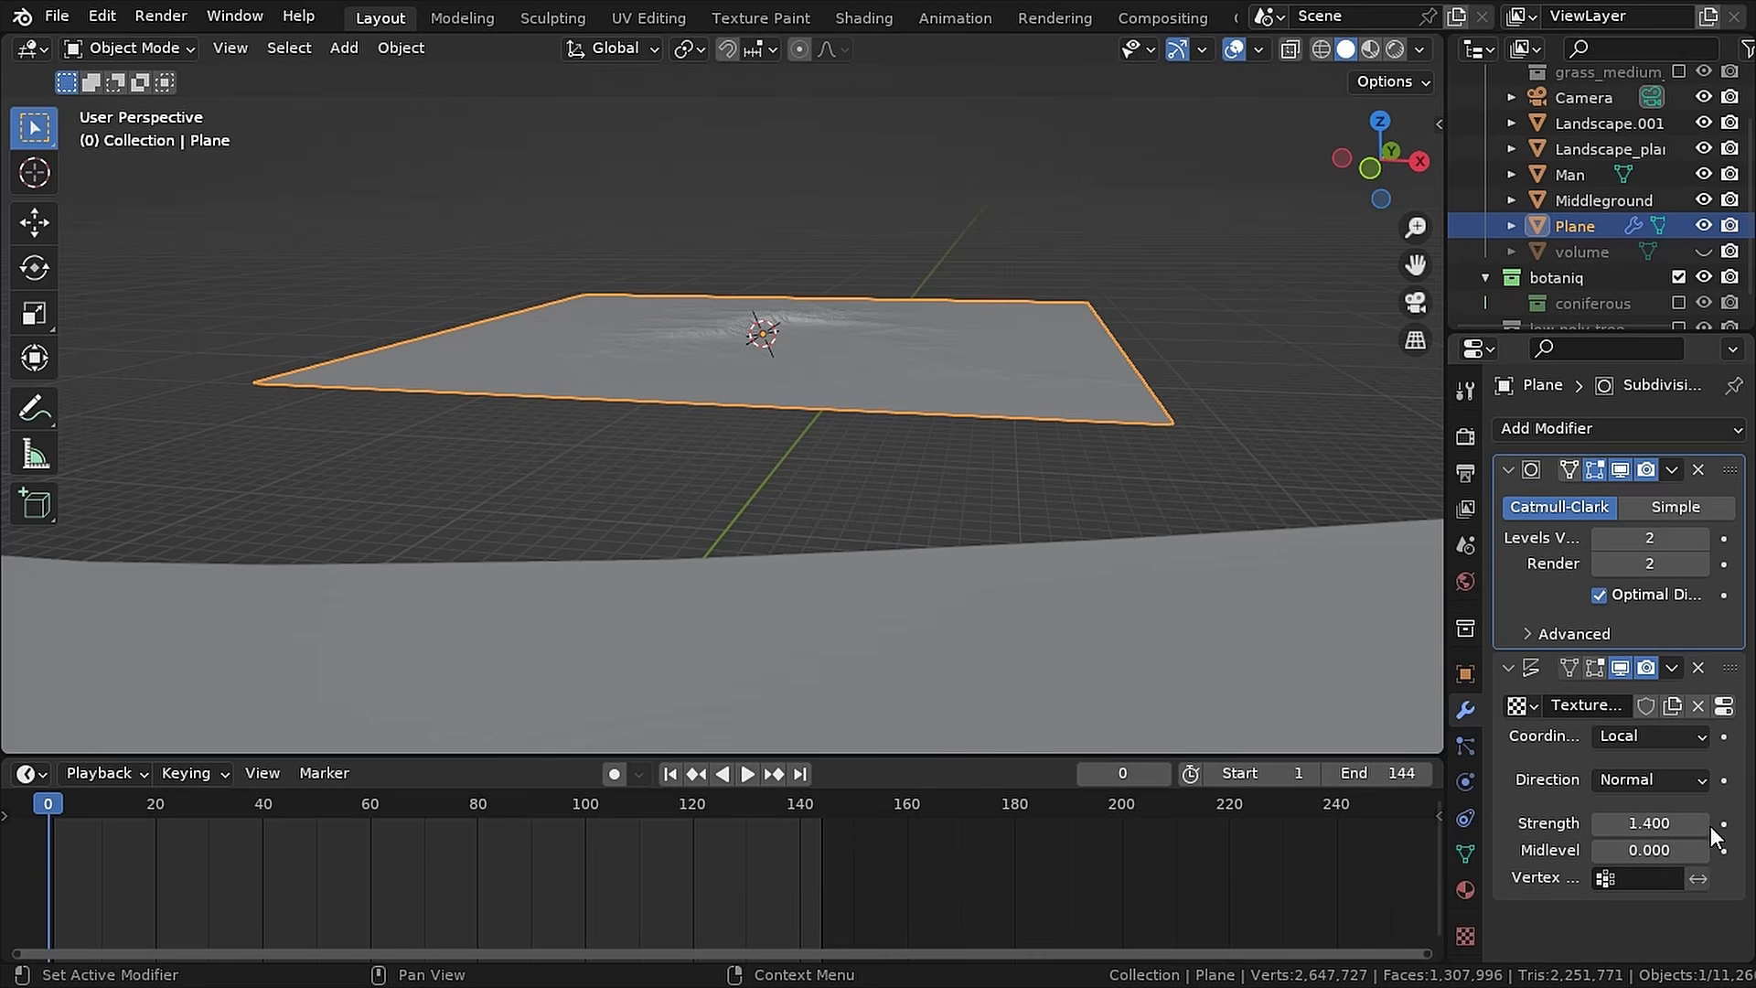
# - Scale the displaced mountain plane up by 1000
pyautogui.write('s')
pyautogui.write('1000')
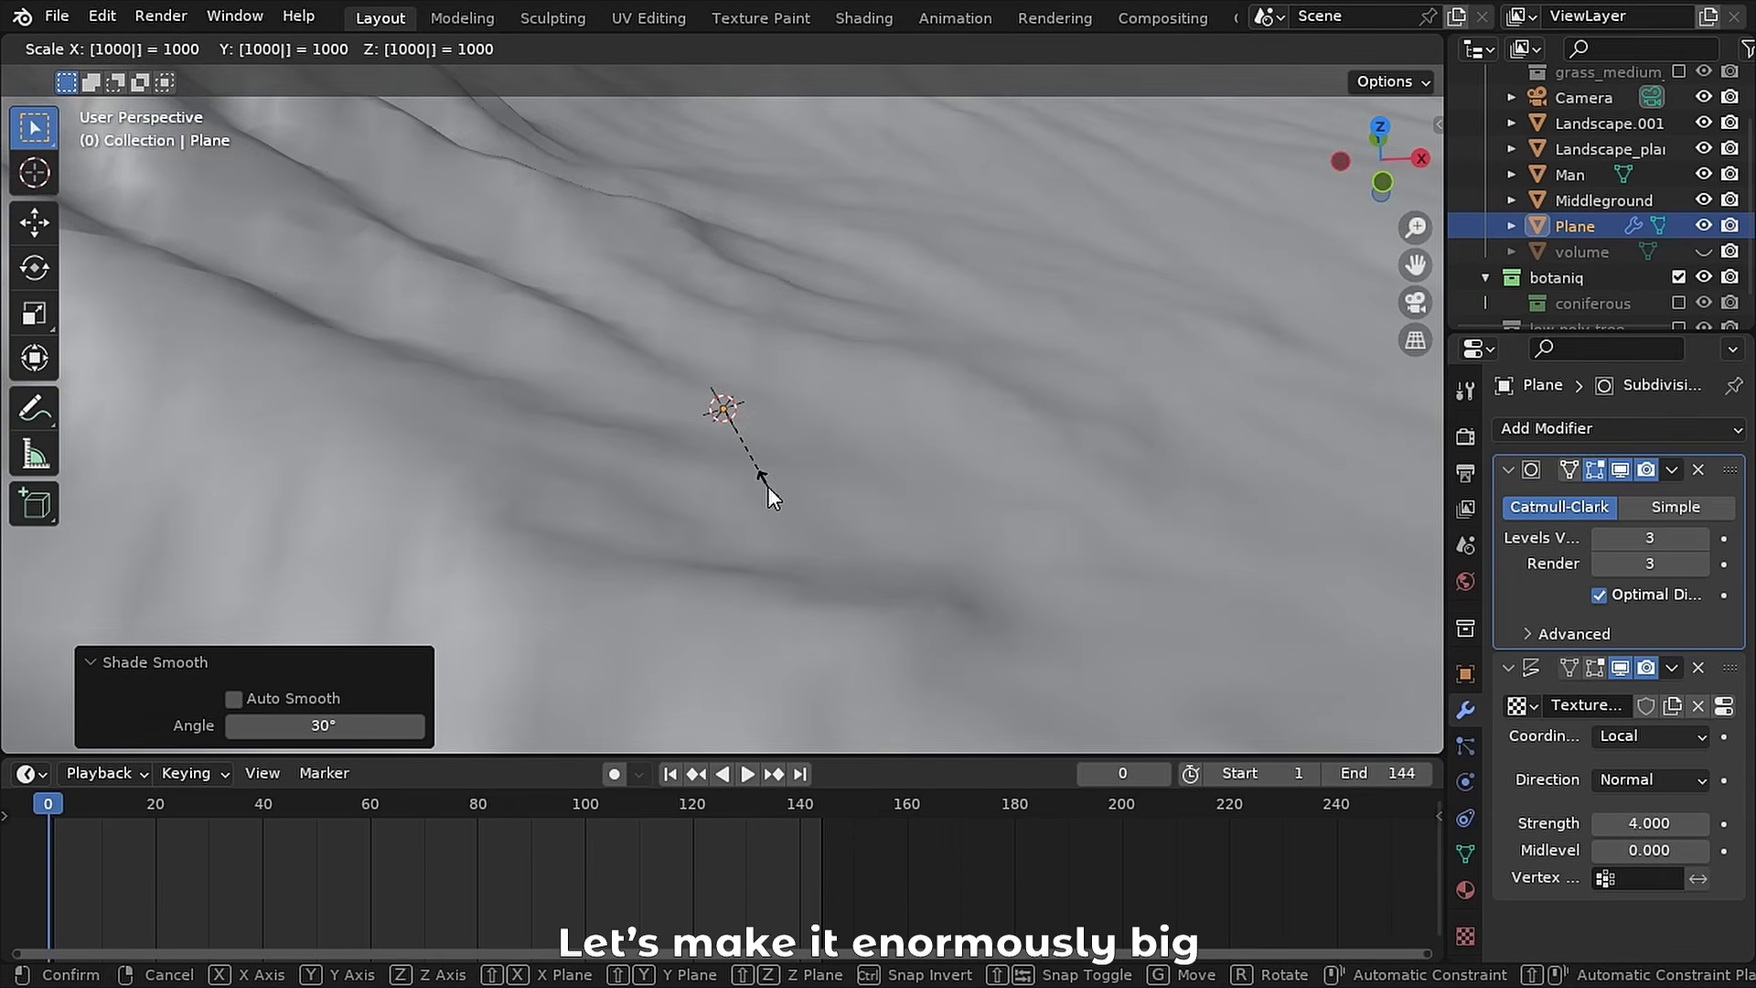
pyautogui.press('Return')
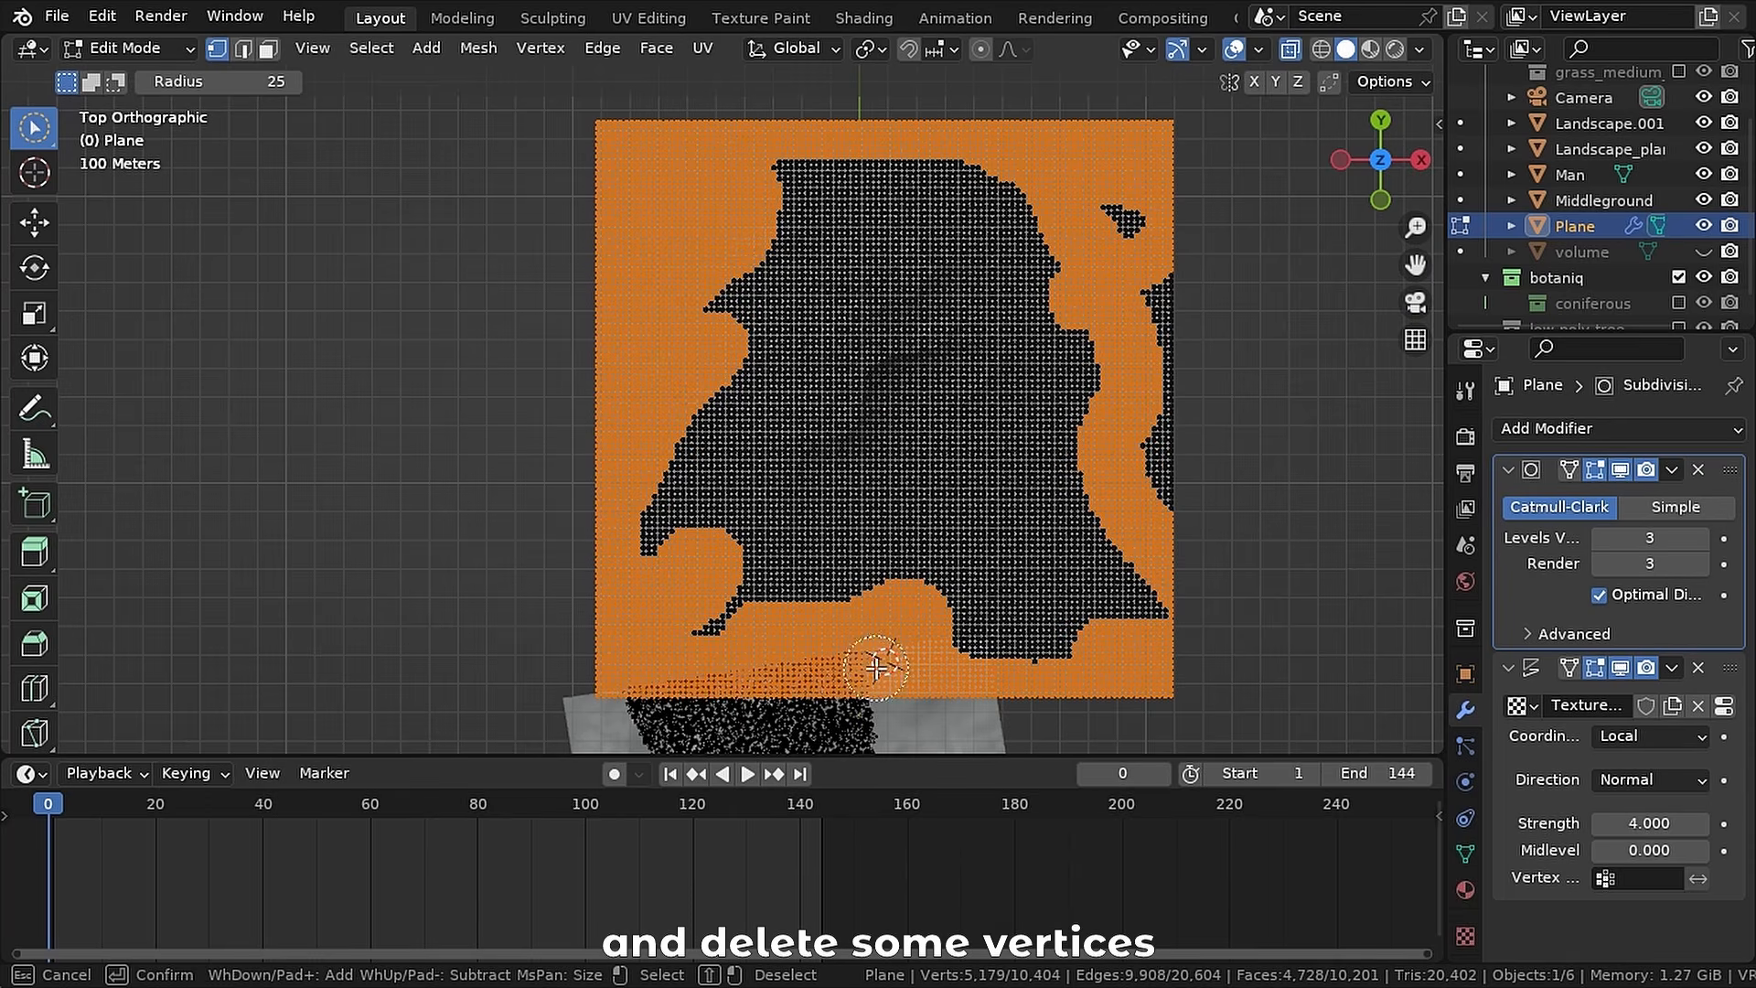
# - Circle-select the unneeded flat vertices around the mountain on the plane and delete them
pyautogui.moveTo(876, 668); pyautogui.dragTo(1176, 576)
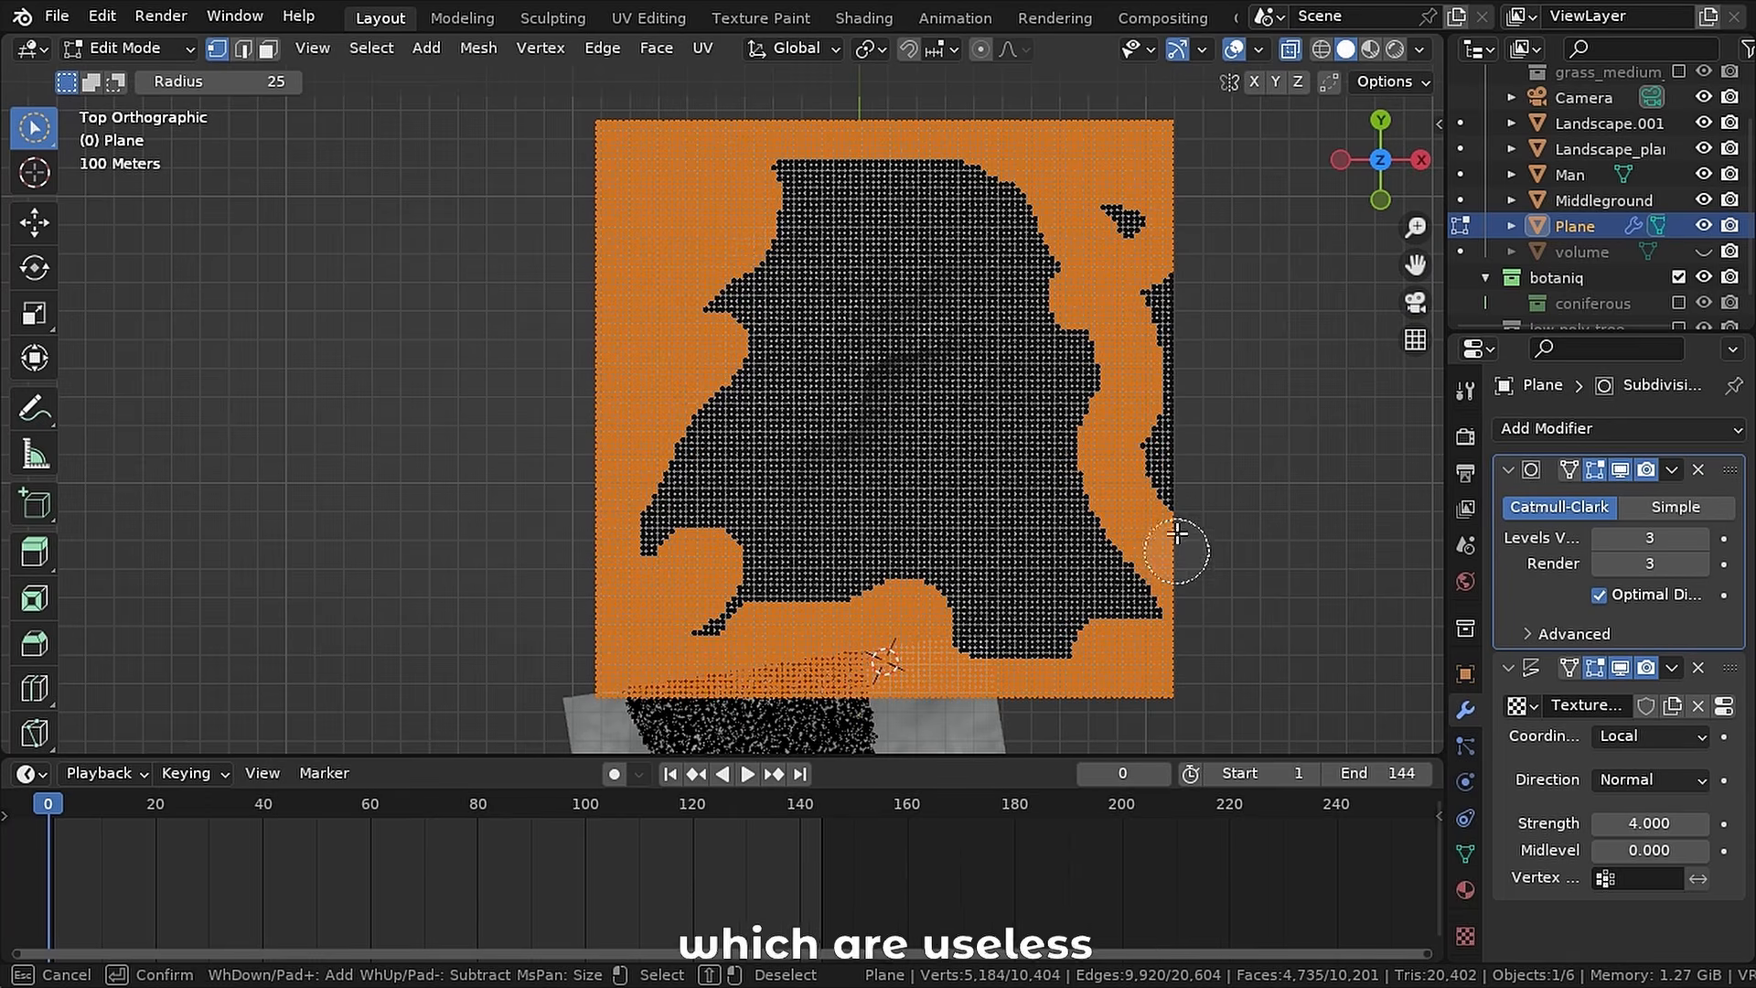
pyautogui.press('Escape')
pyautogui.press('x')
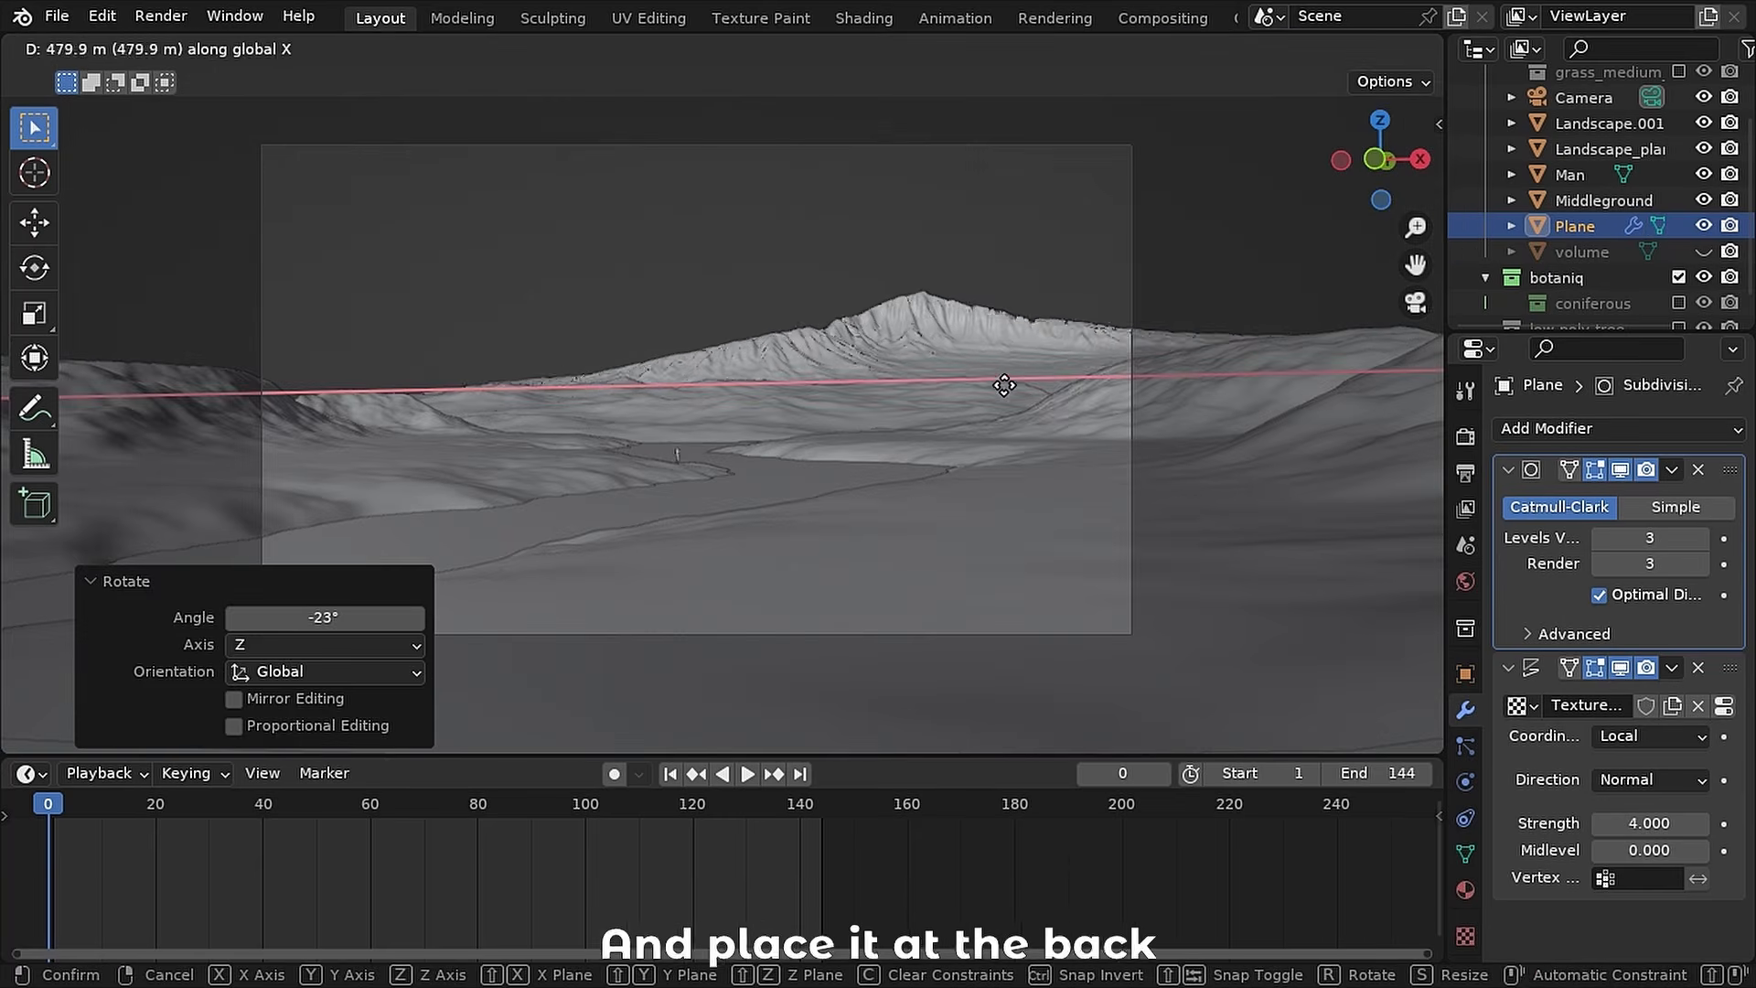
# - Move the mountain about 1120.6 m along X in the background, then duplicate it and rotate the copy around Z
pyautogui.click(1178, 375)
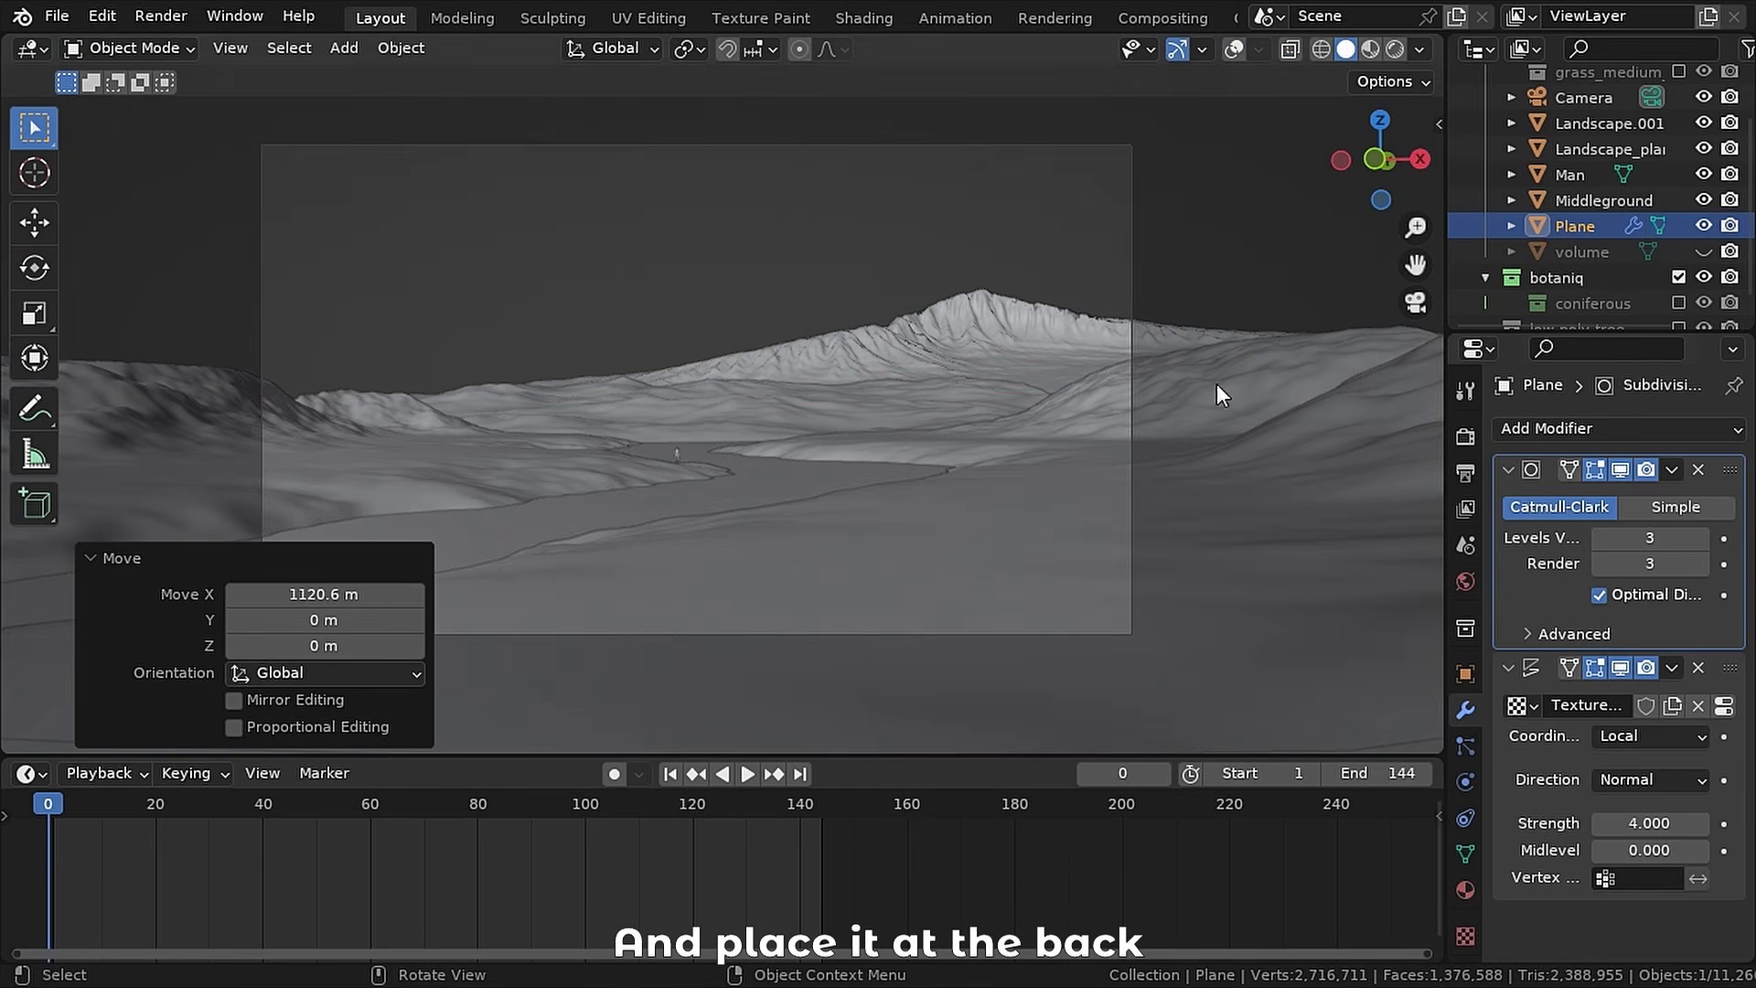
pyautogui.hotkey('shift', 'd')
pyautogui.click(819, 419)
pyautogui.press('r')
pyautogui.press('z')
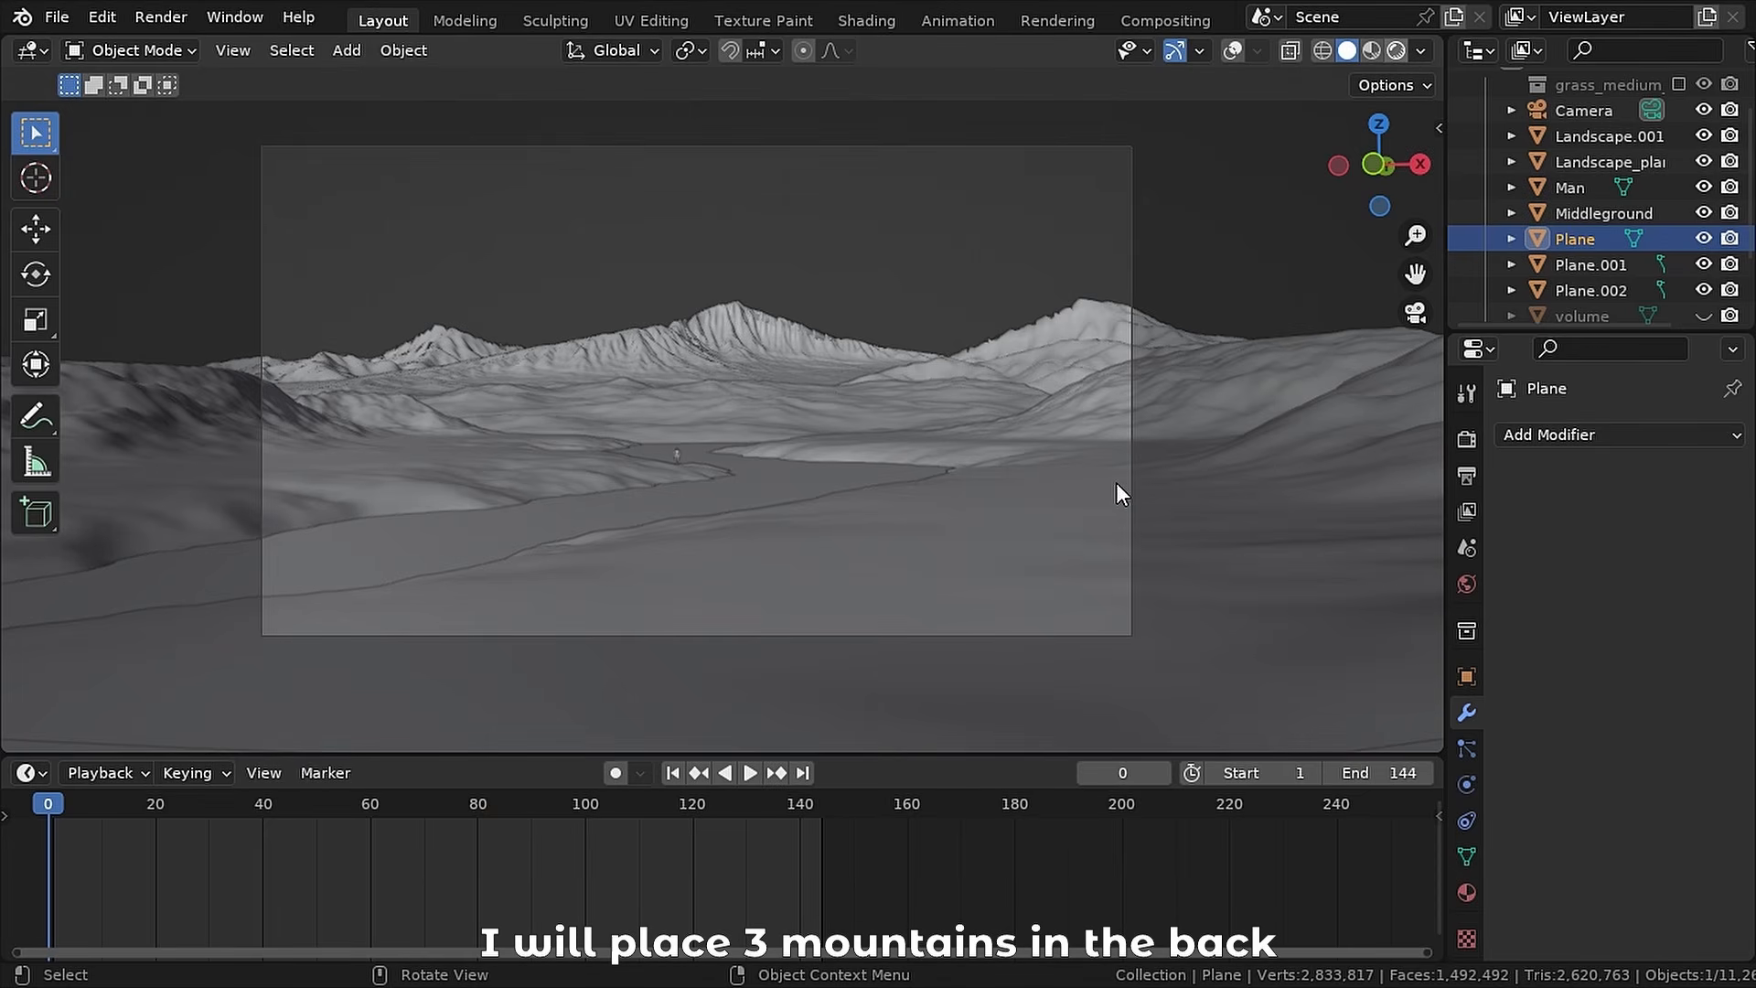
# - Preview the background mountains through the camera in Rendered shading
pyautogui.press('z')
pyautogui.press('8')
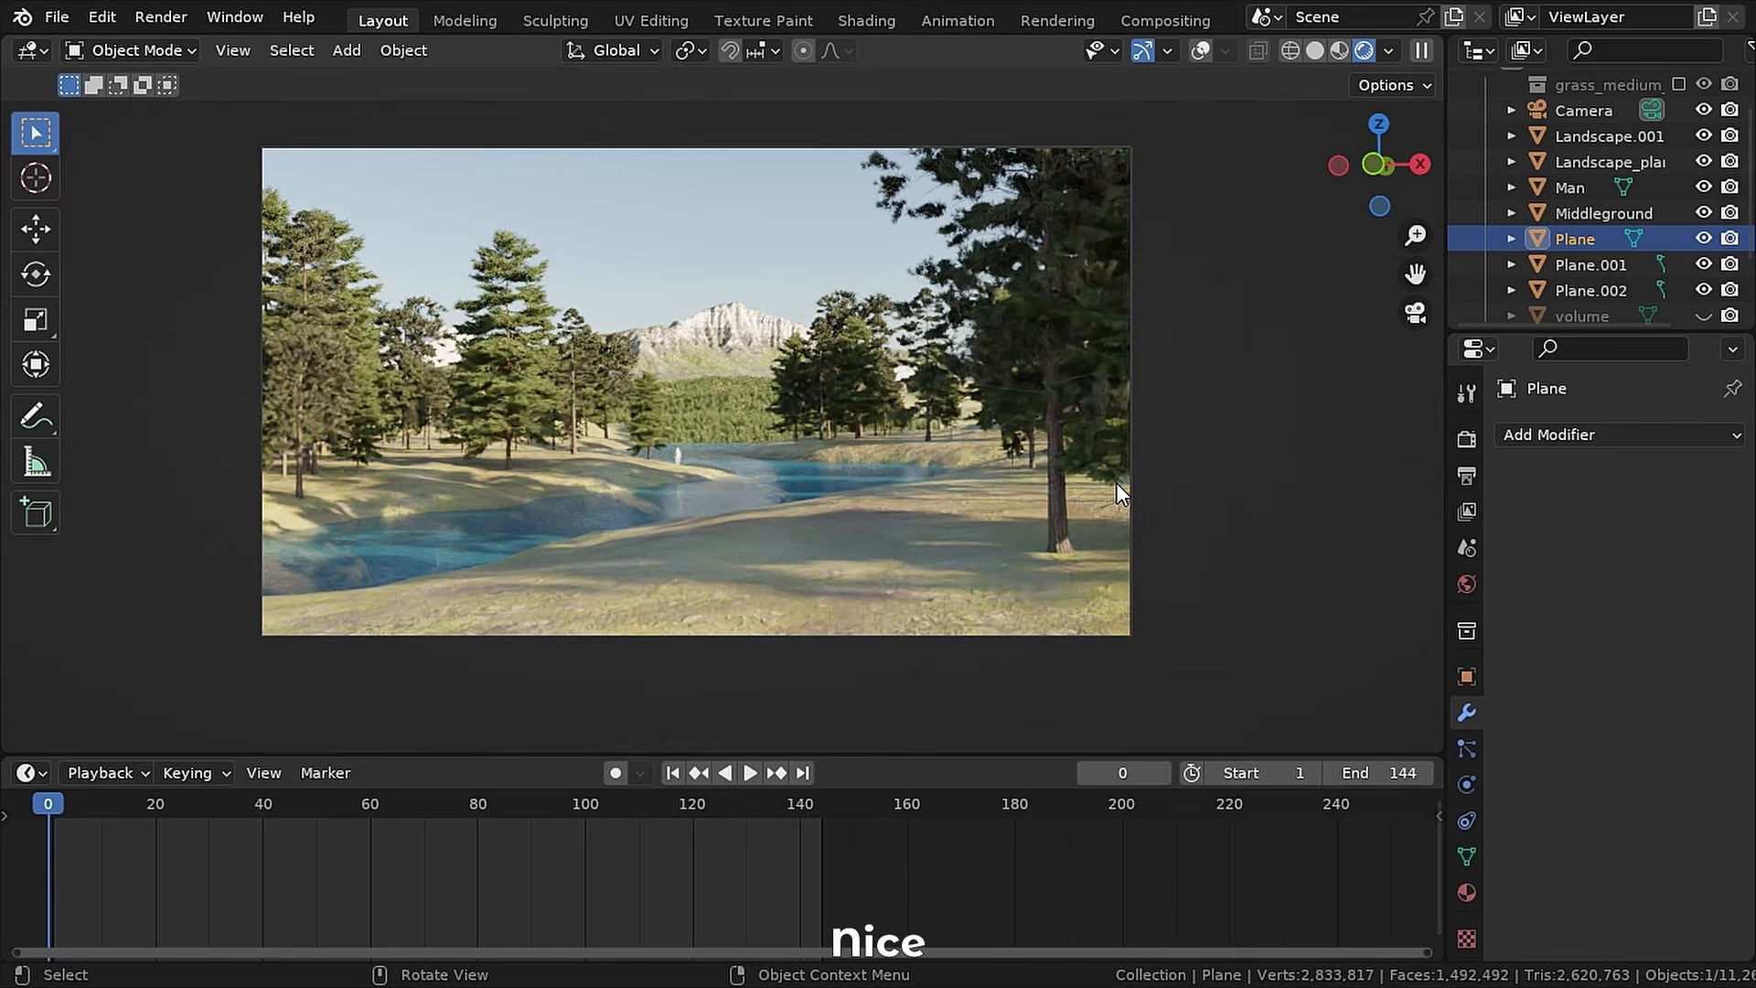
pyautogui.scroll(5, 1116, 481)
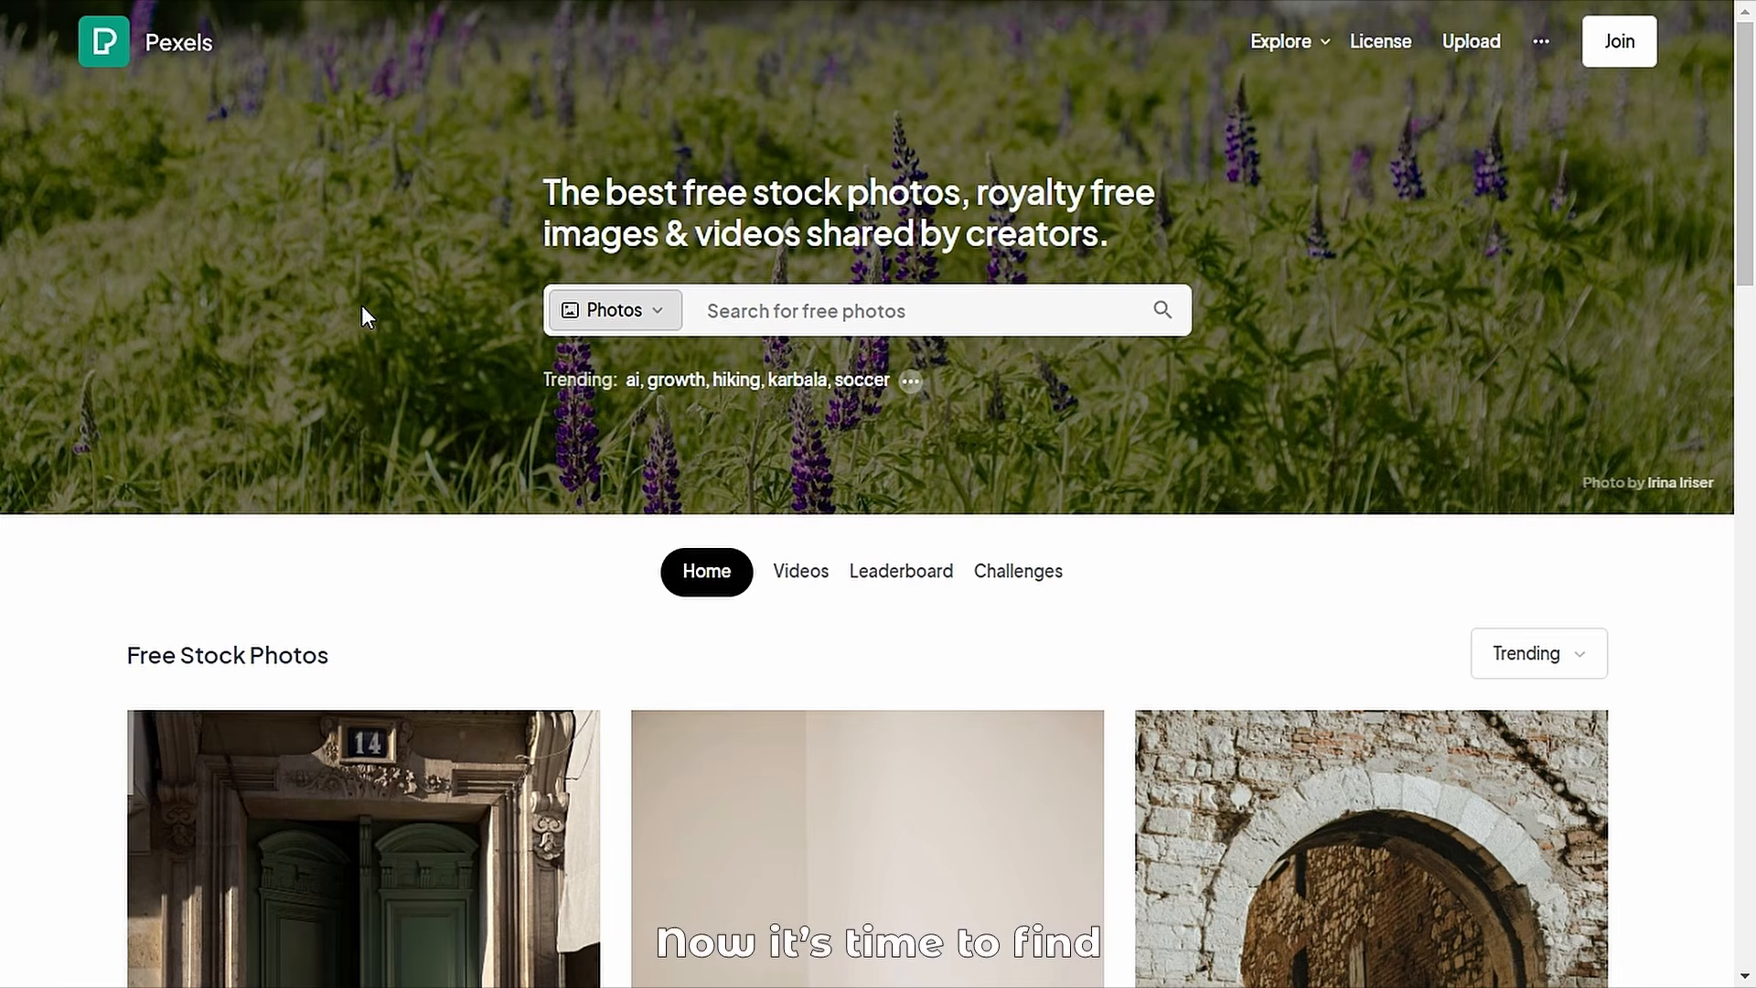
# - Switch to Pexels, search for sky photos, filter them to horizontal orientation and open the size options
pyautogui.write('sky')
pyautogui.press('Return')
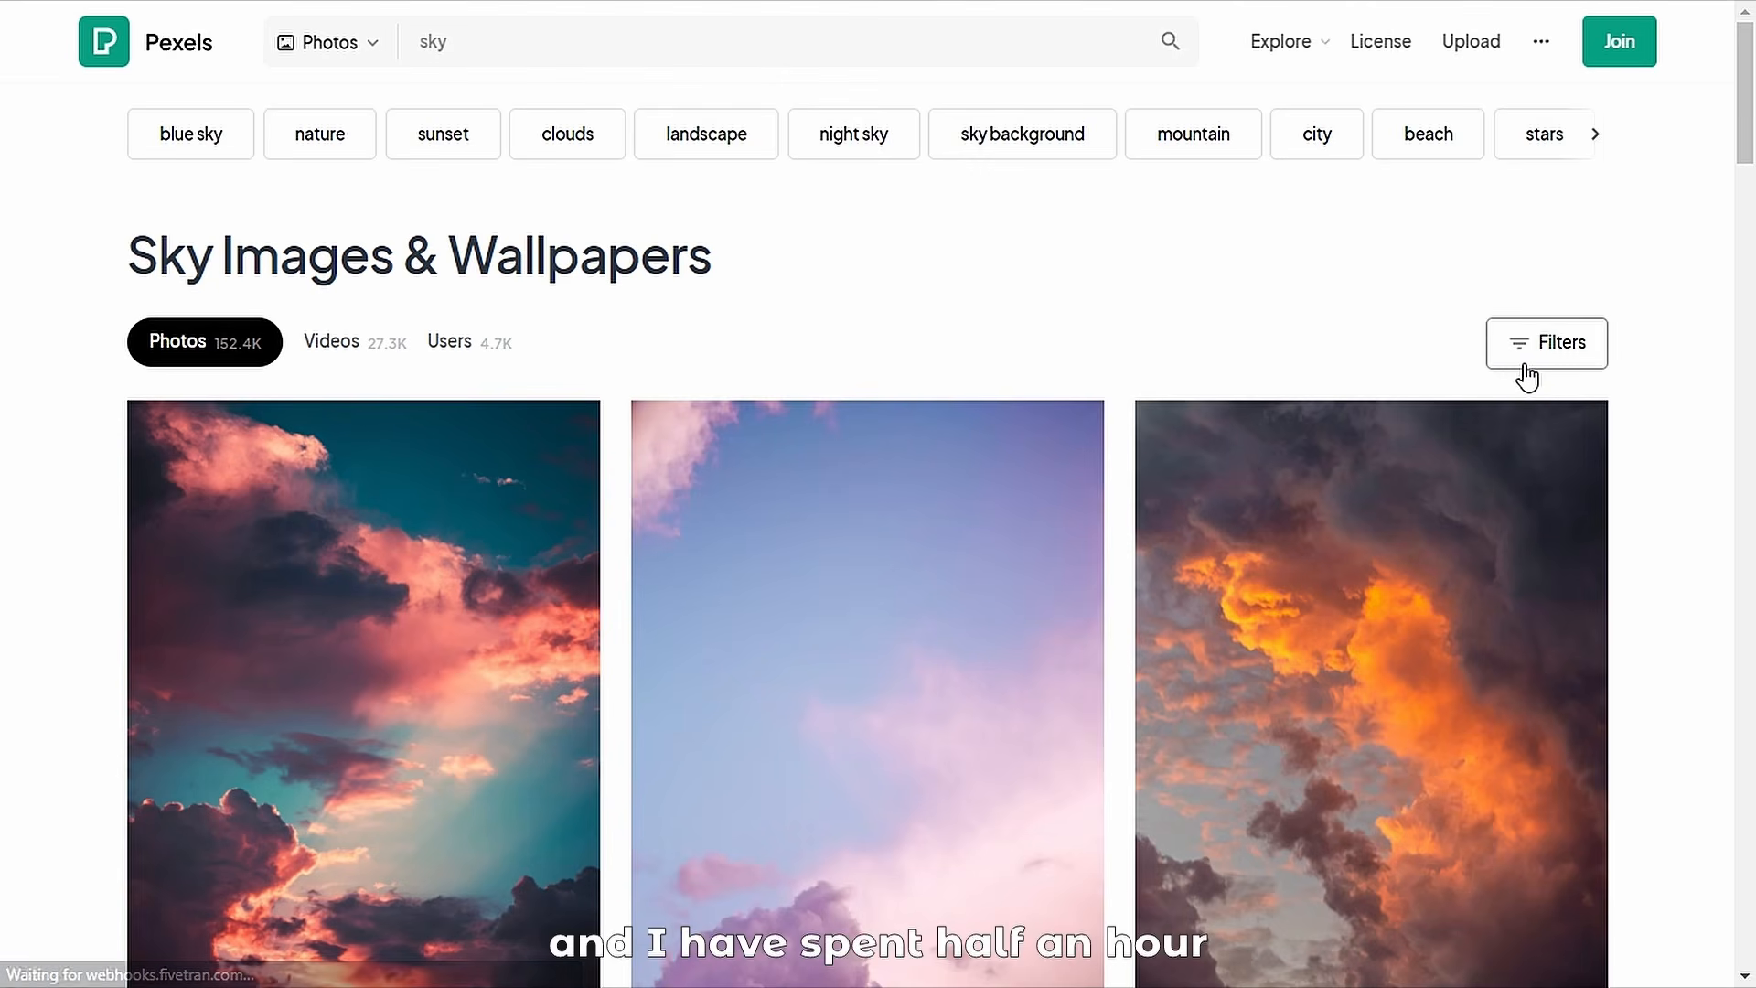
pyautogui.click(1523, 359)
pyautogui.click(491, 448)
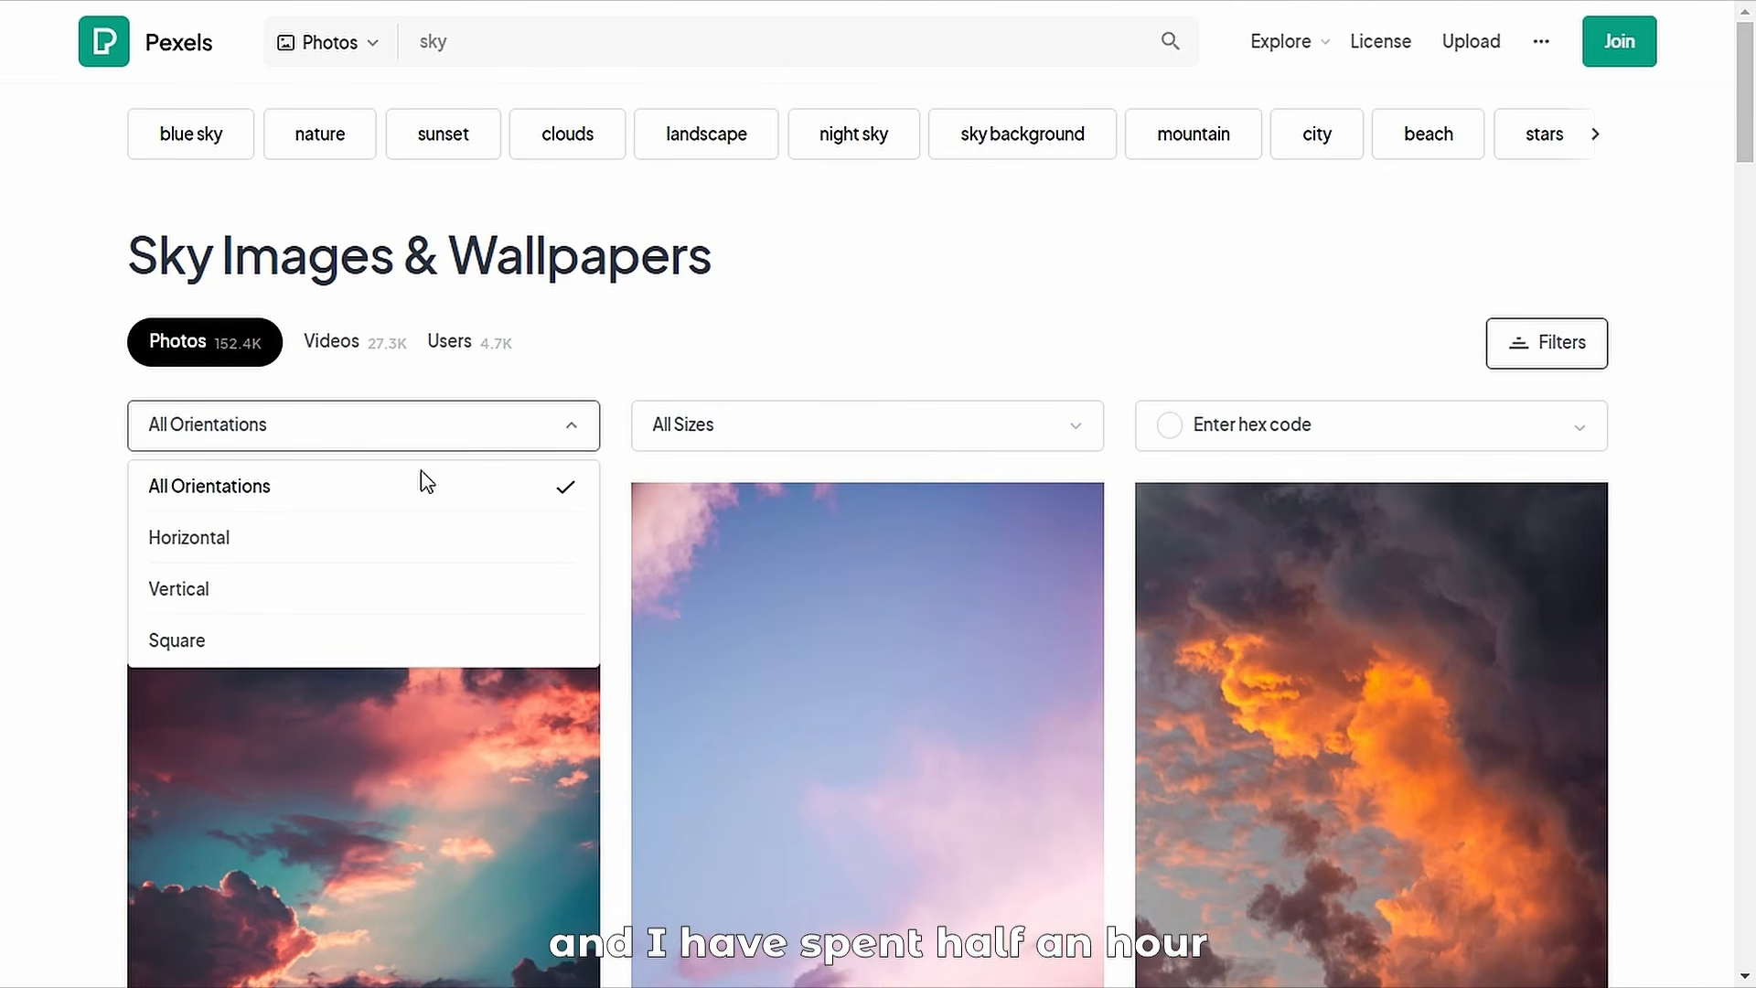
pyautogui.click(337, 543)
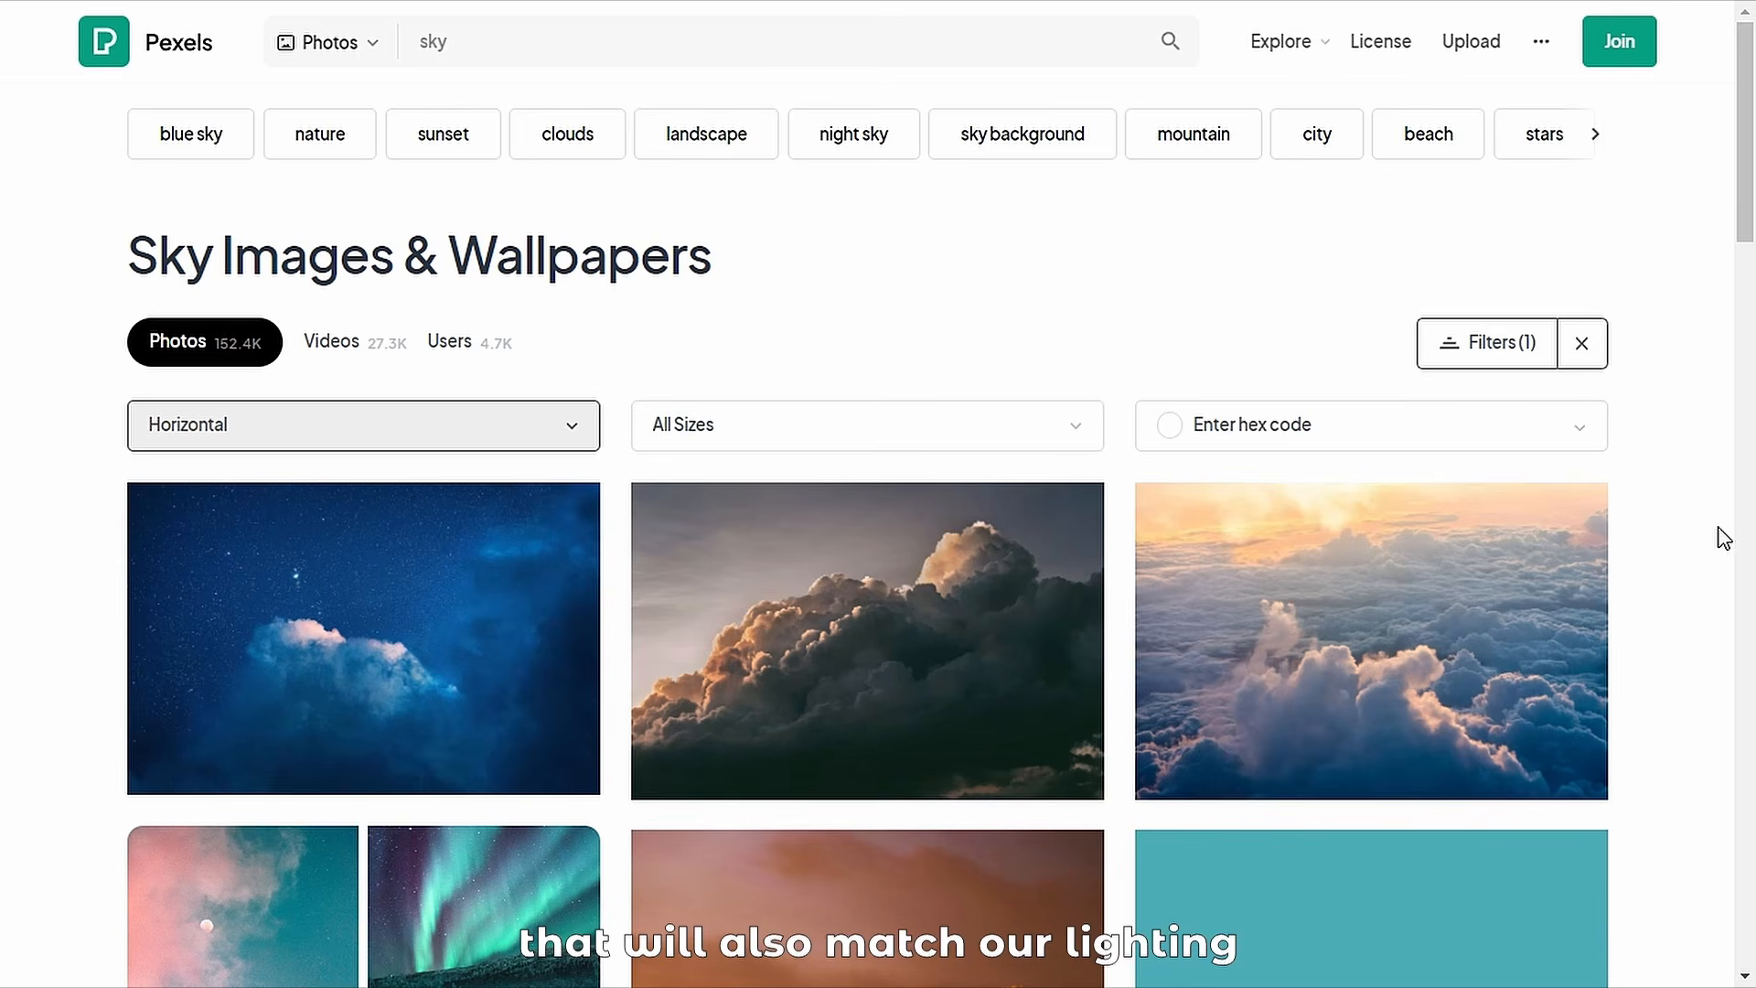
pyautogui.click(946, 421)
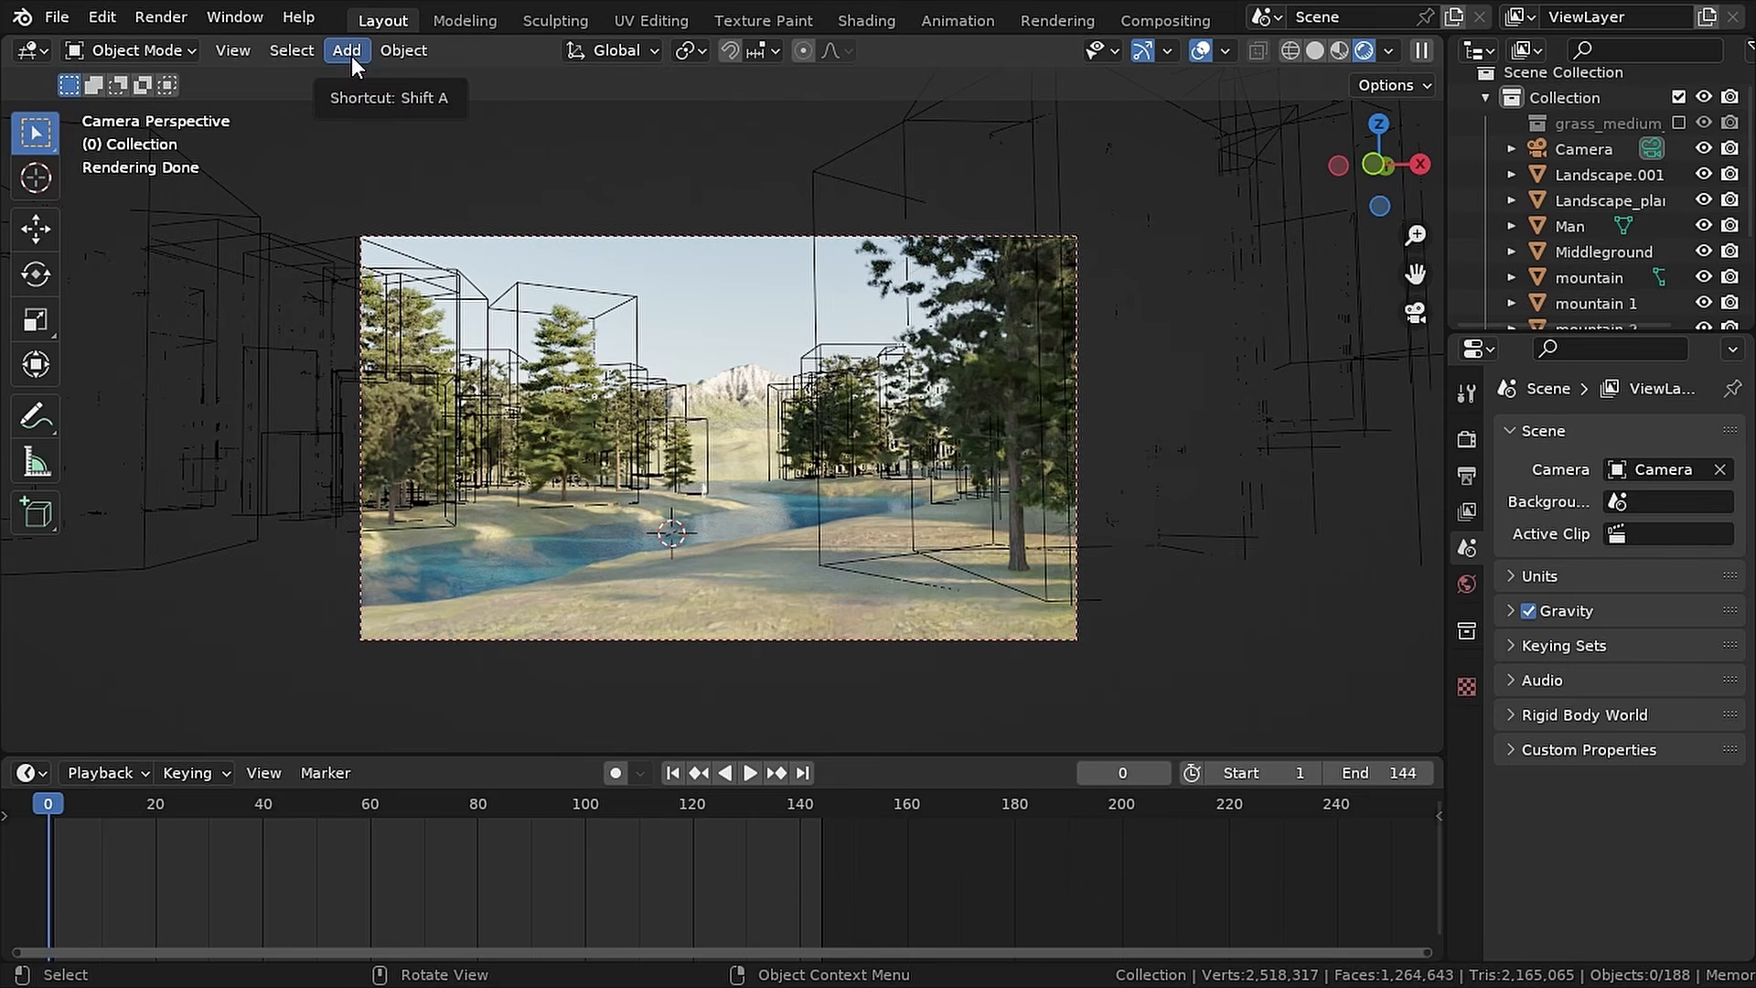
pyautogui.click(351, 55)
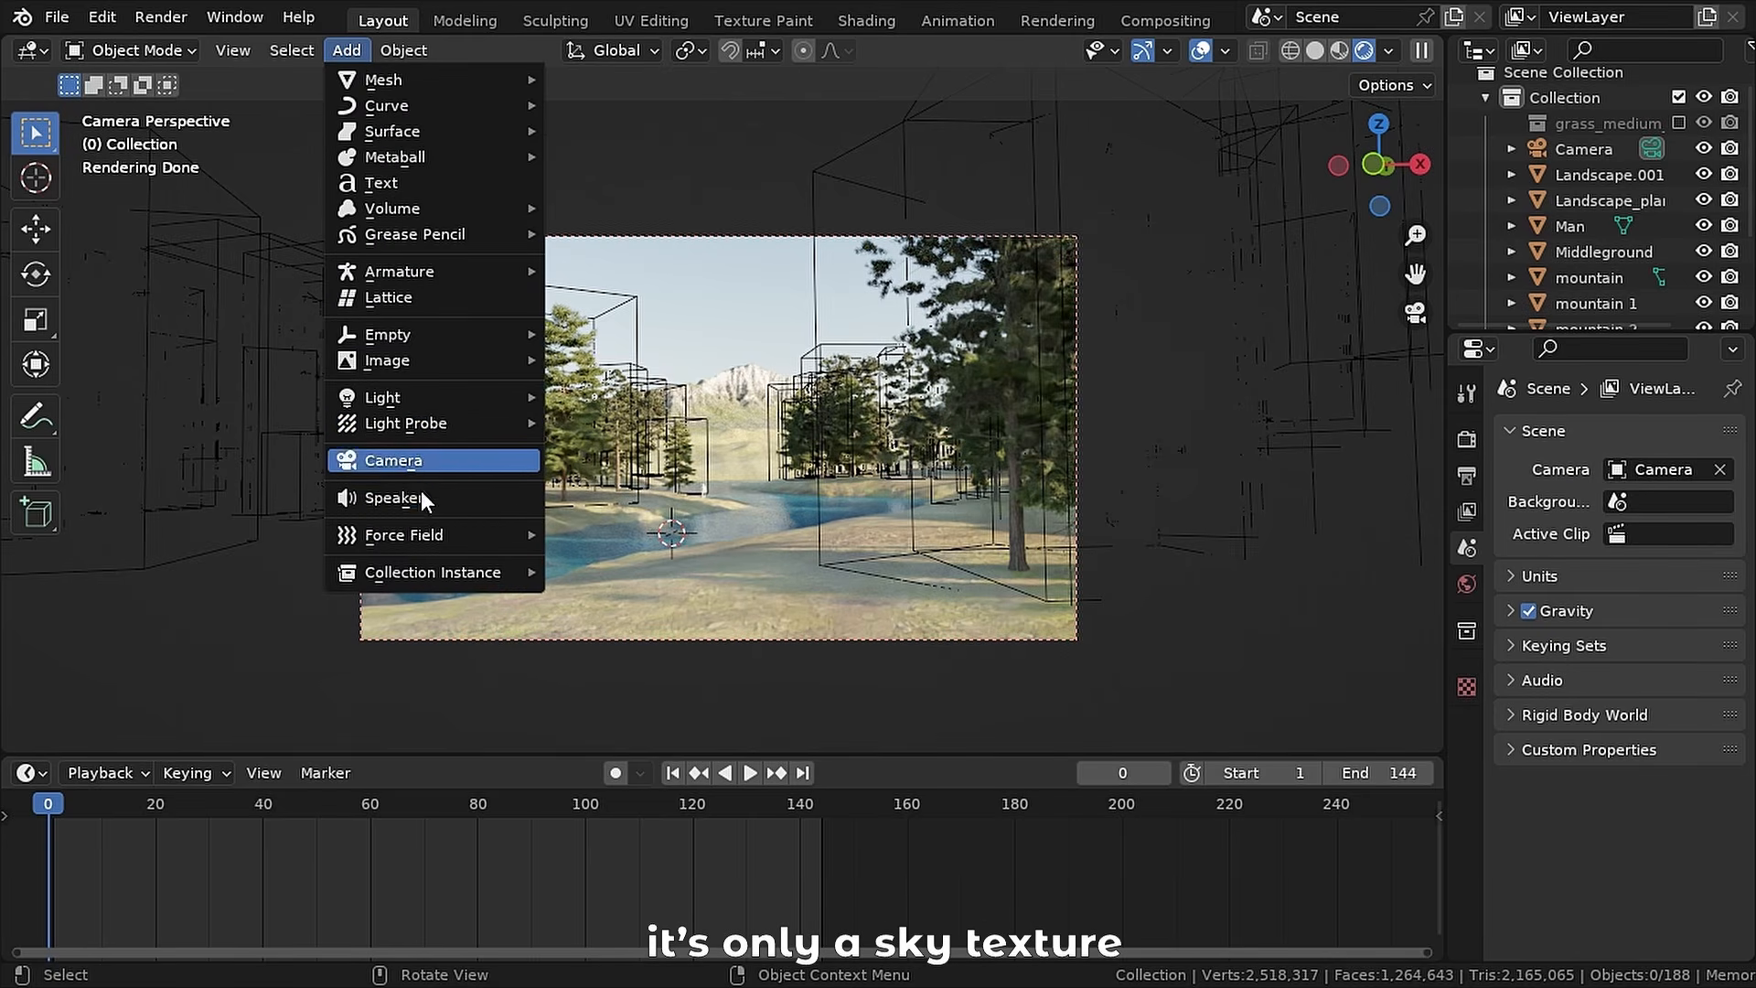
pyautogui.moveTo(493, 359)
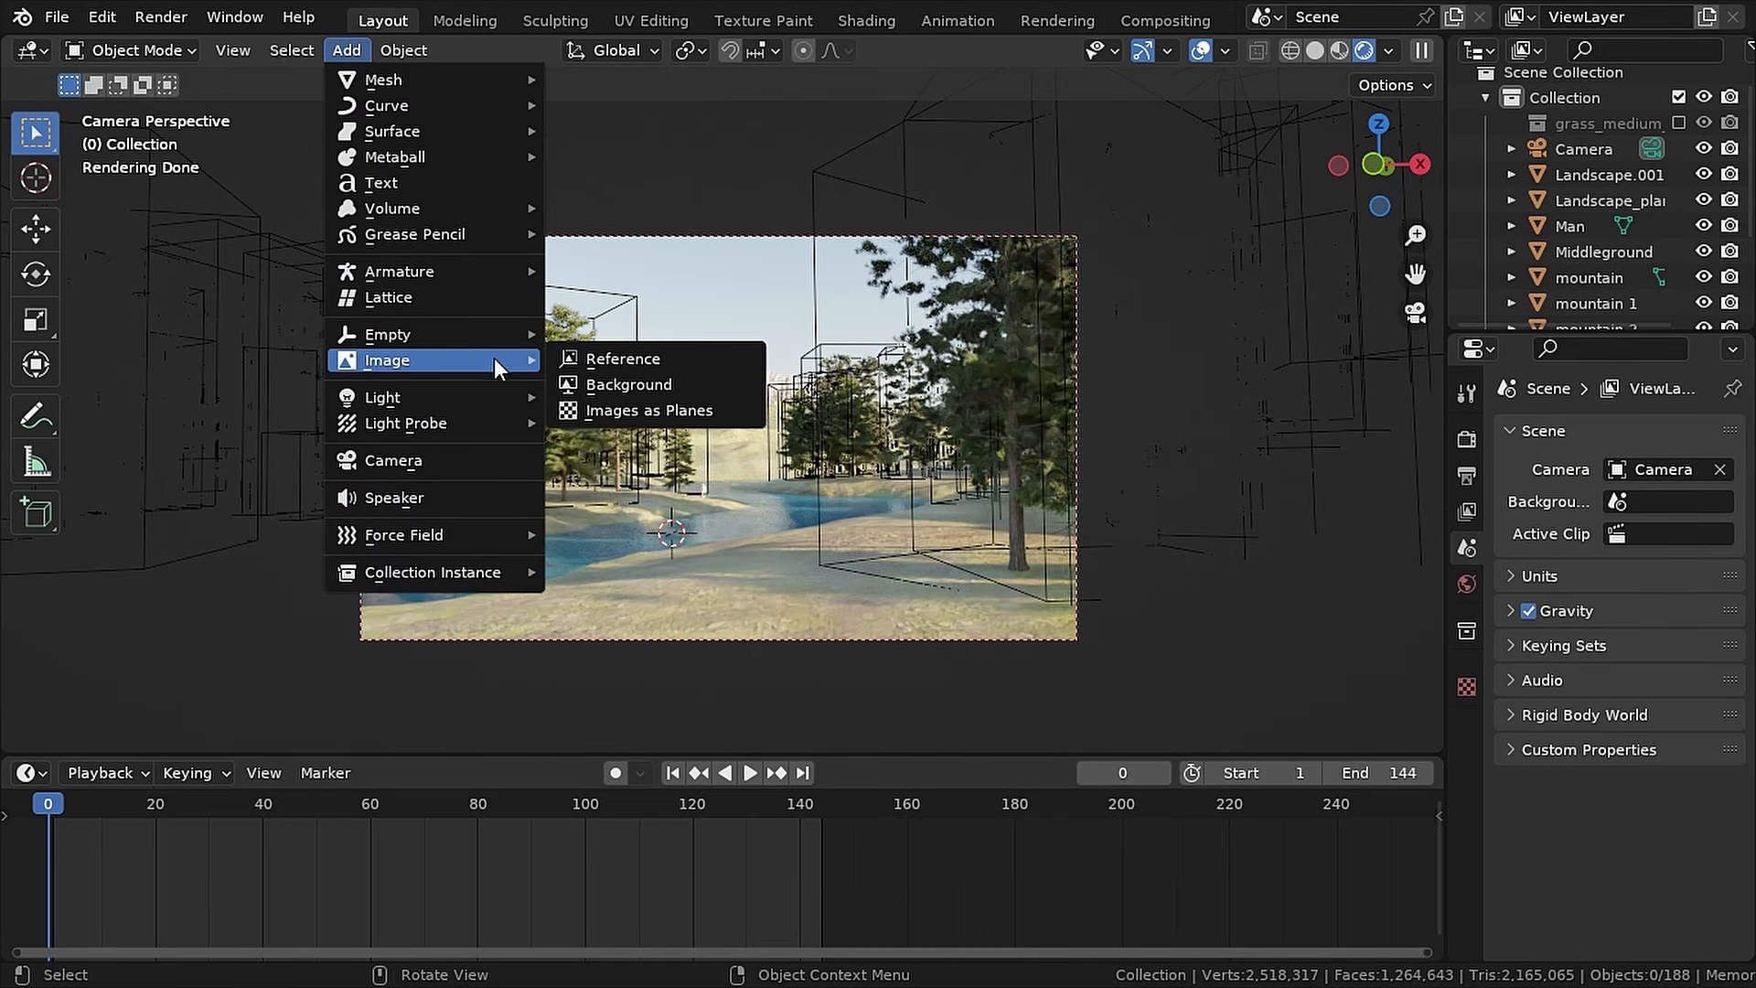
pyautogui.click(677, 417)
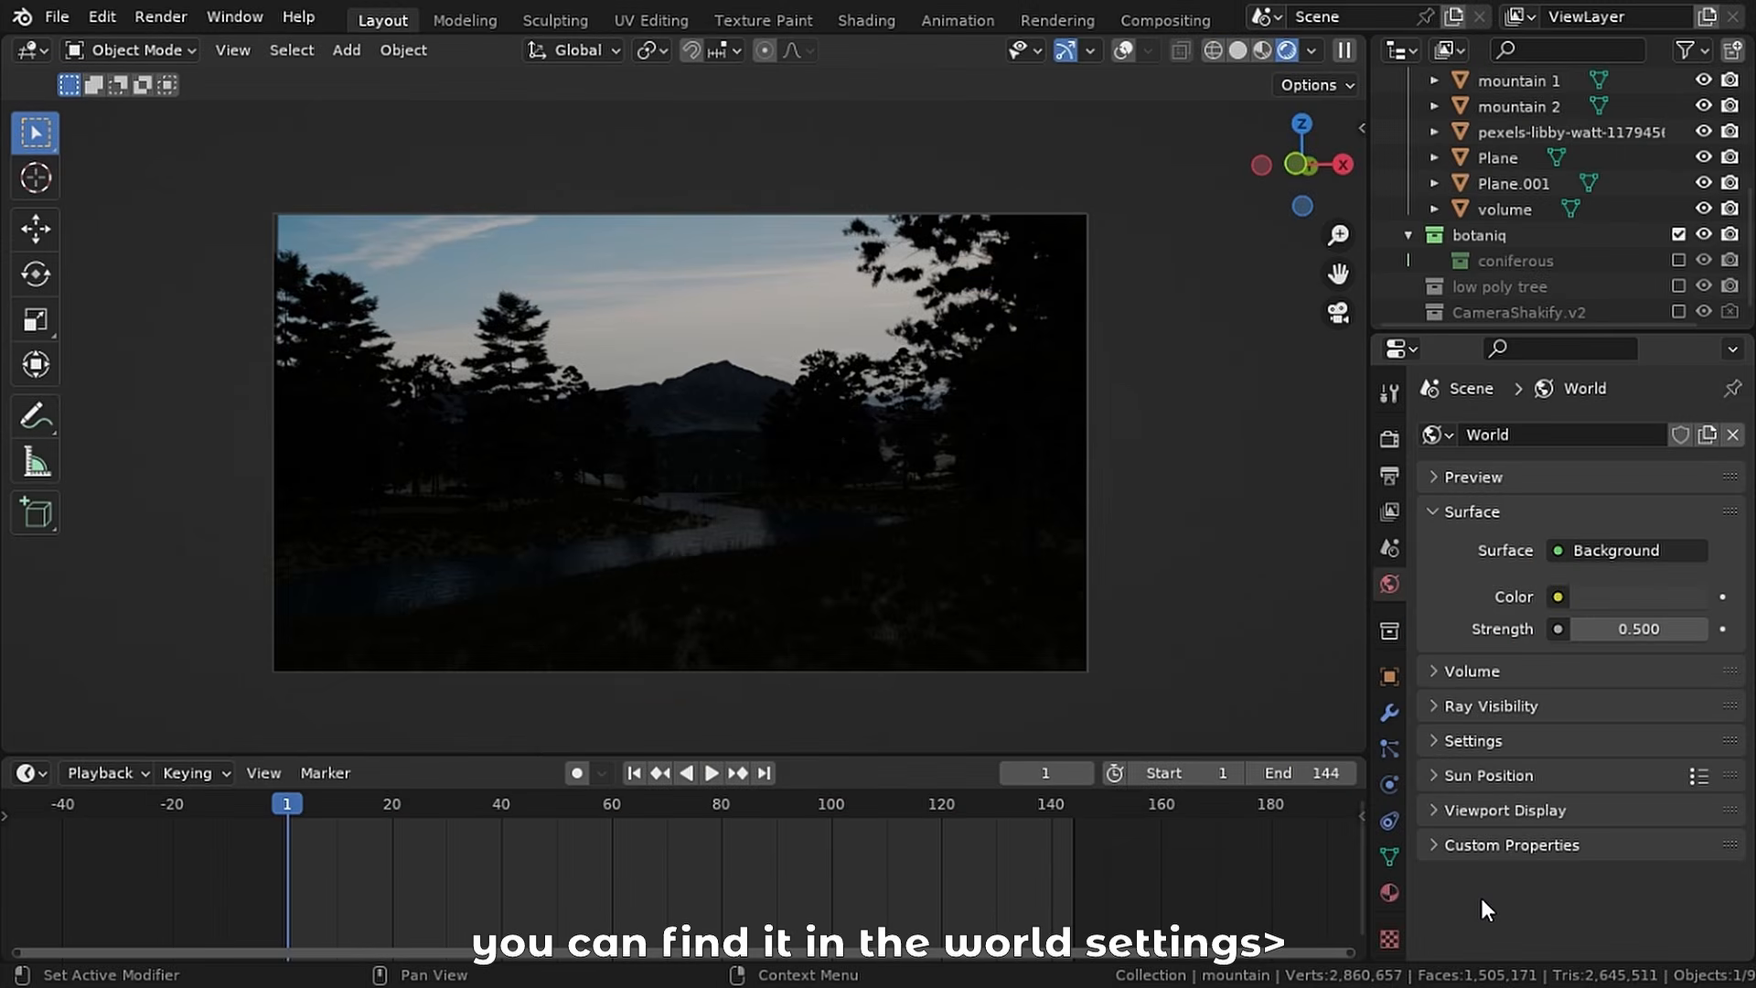
# - In Blender, assign a Sky Texture to the world background's color
pyautogui.click(1558, 597)
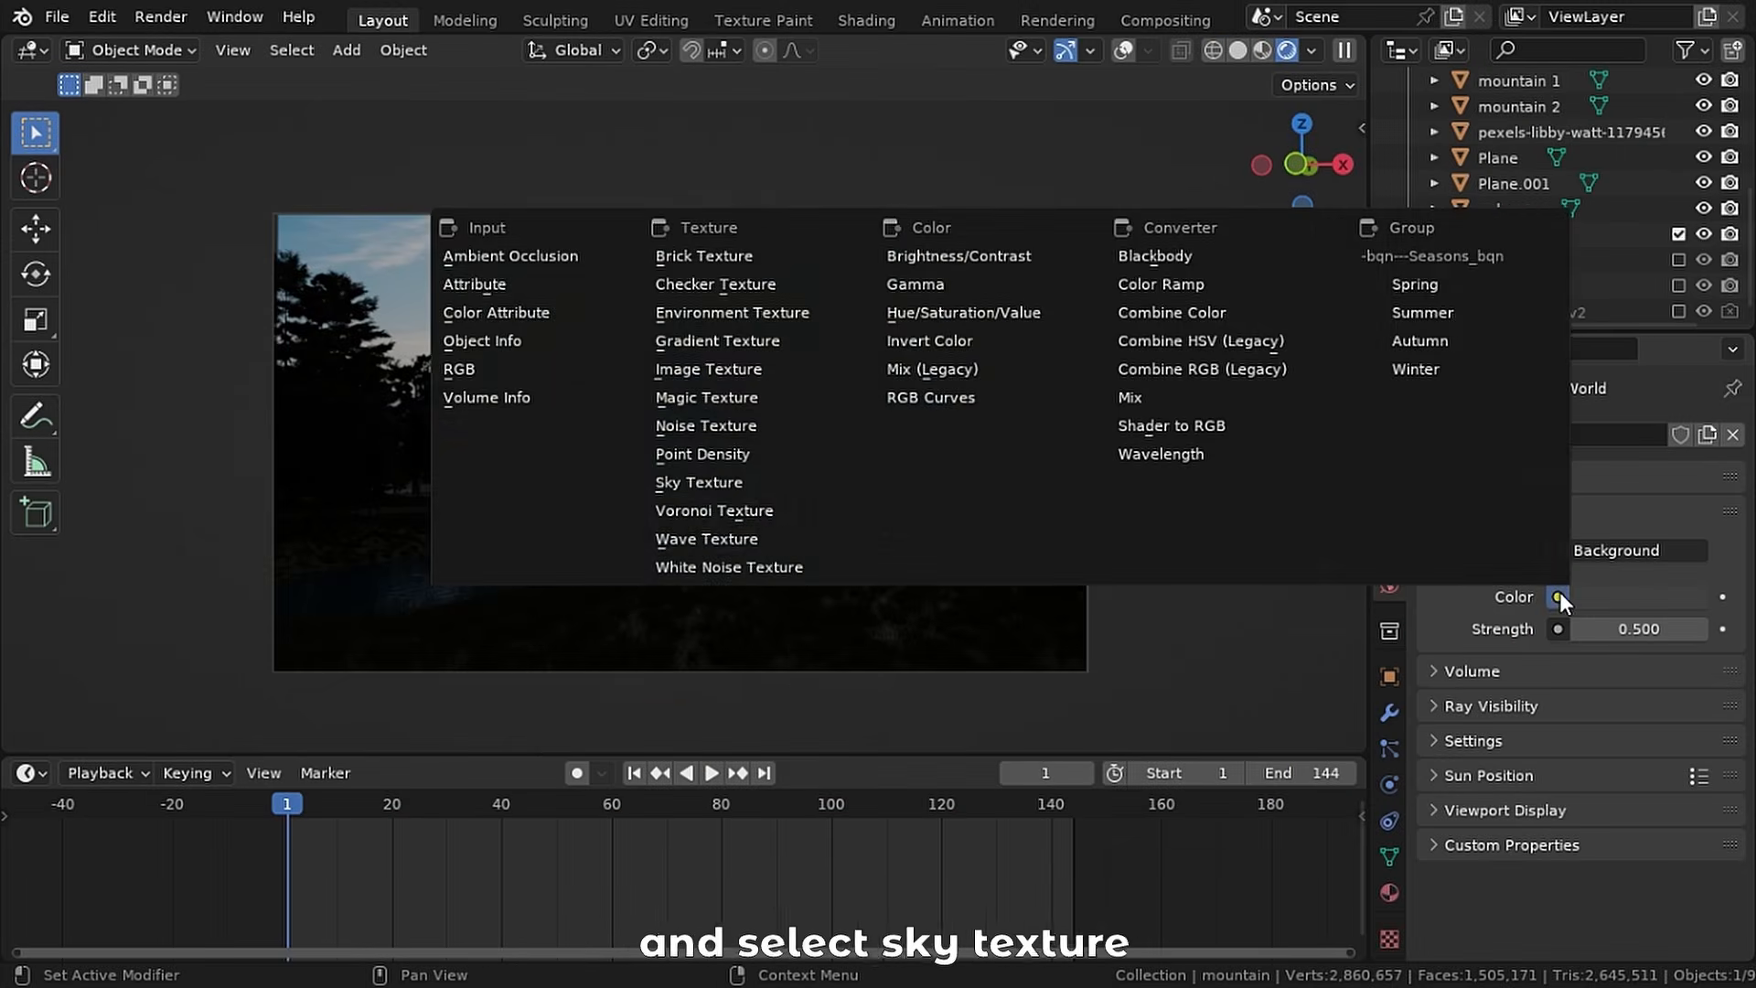
pyautogui.click(708, 483)
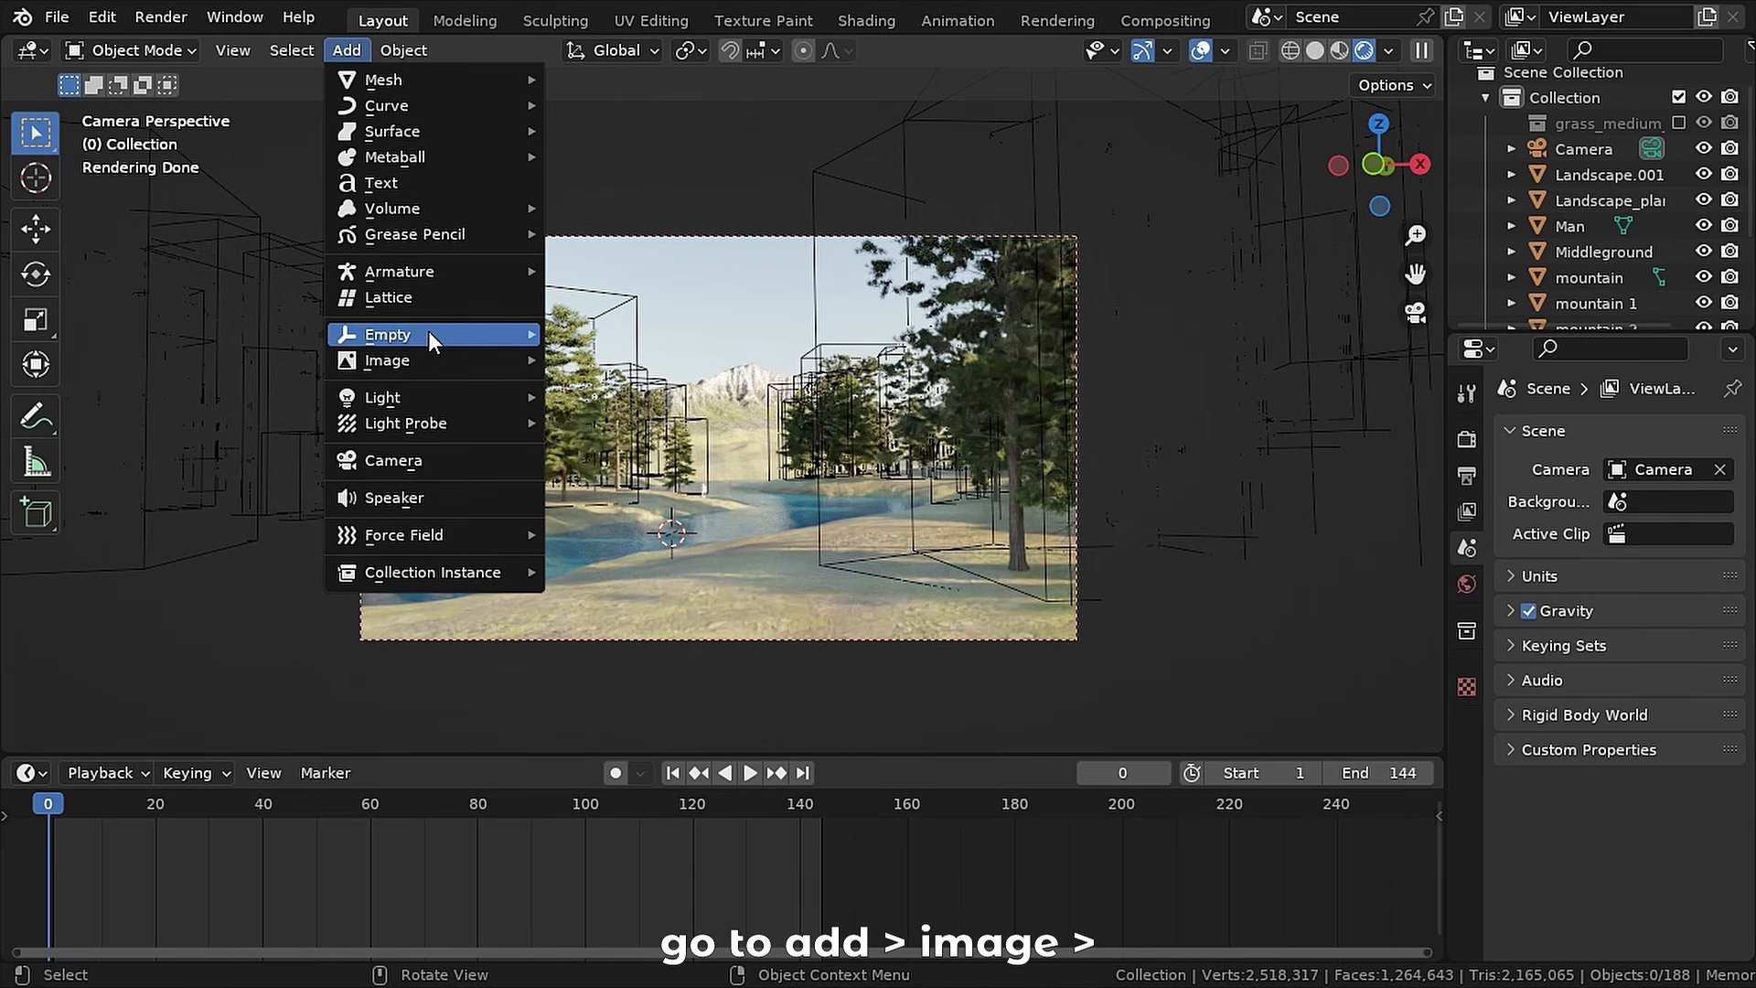
# - Import pexels-libby-watt-1179456.jpg from the Images as planes folder on drive E as an image plane
pyautogui.moveTo(430, 357)
pyautogui.click(674, 413)
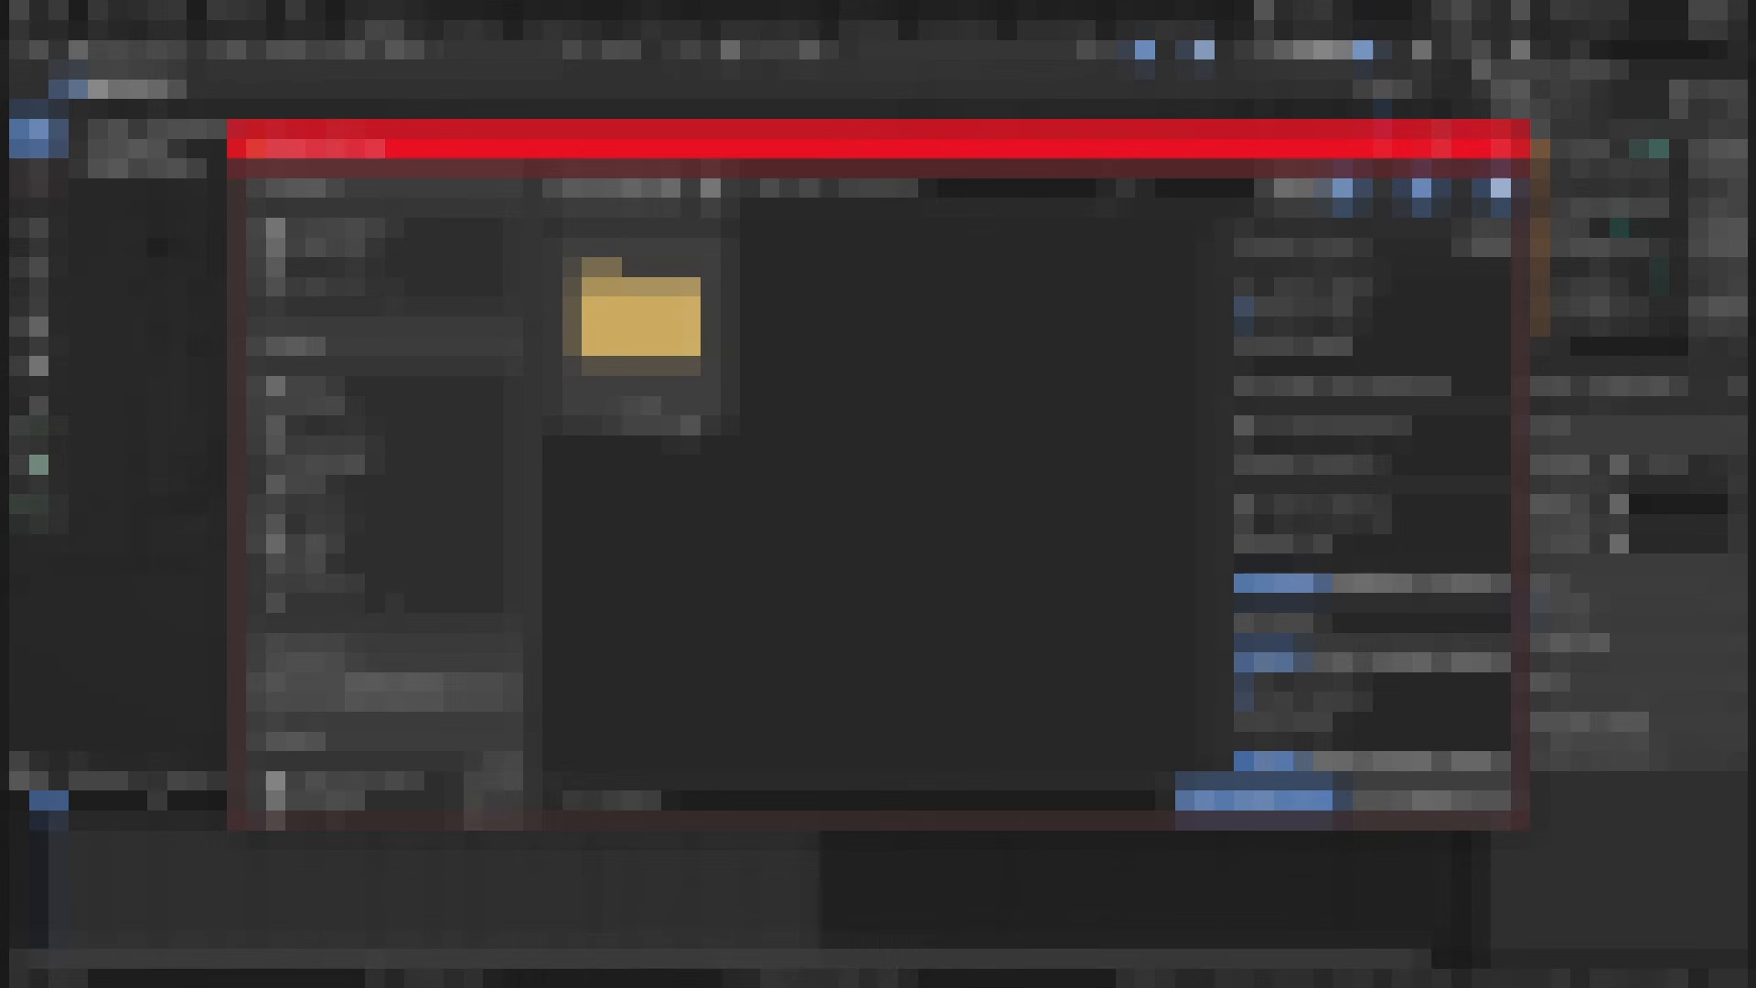
pyautogui.click(368, 281)
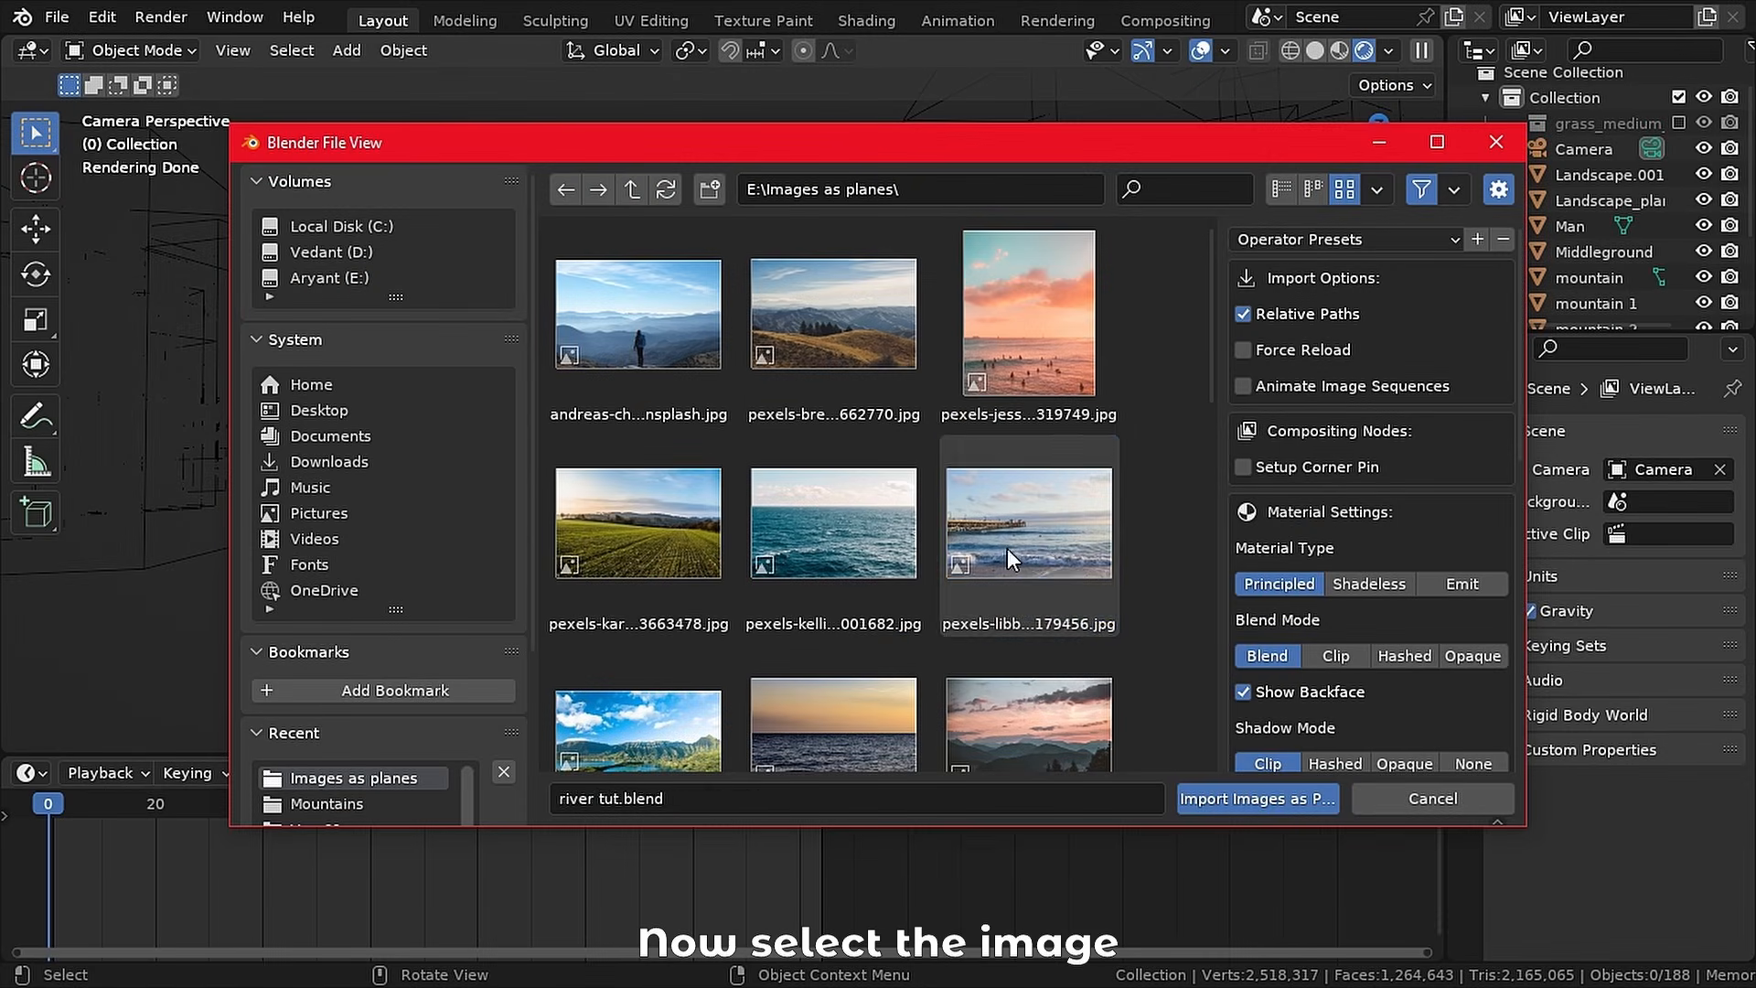
pyautogui.click(1011, 544)
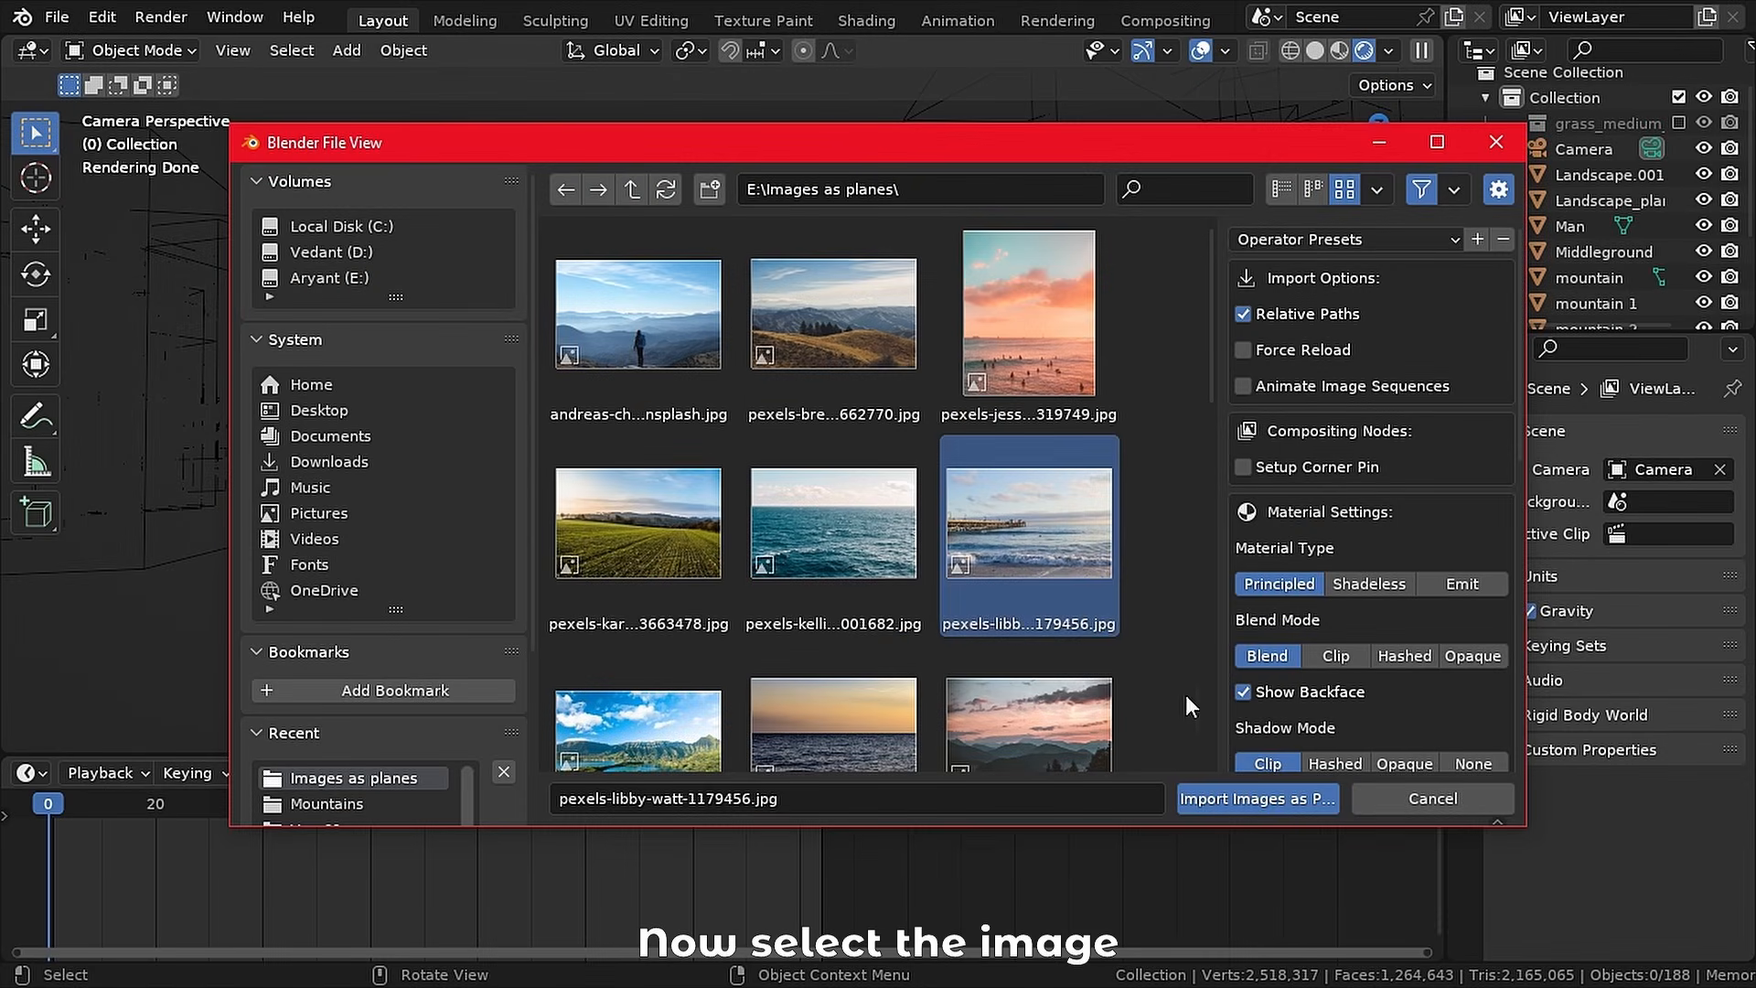
pyautogui.click(1285, 804)
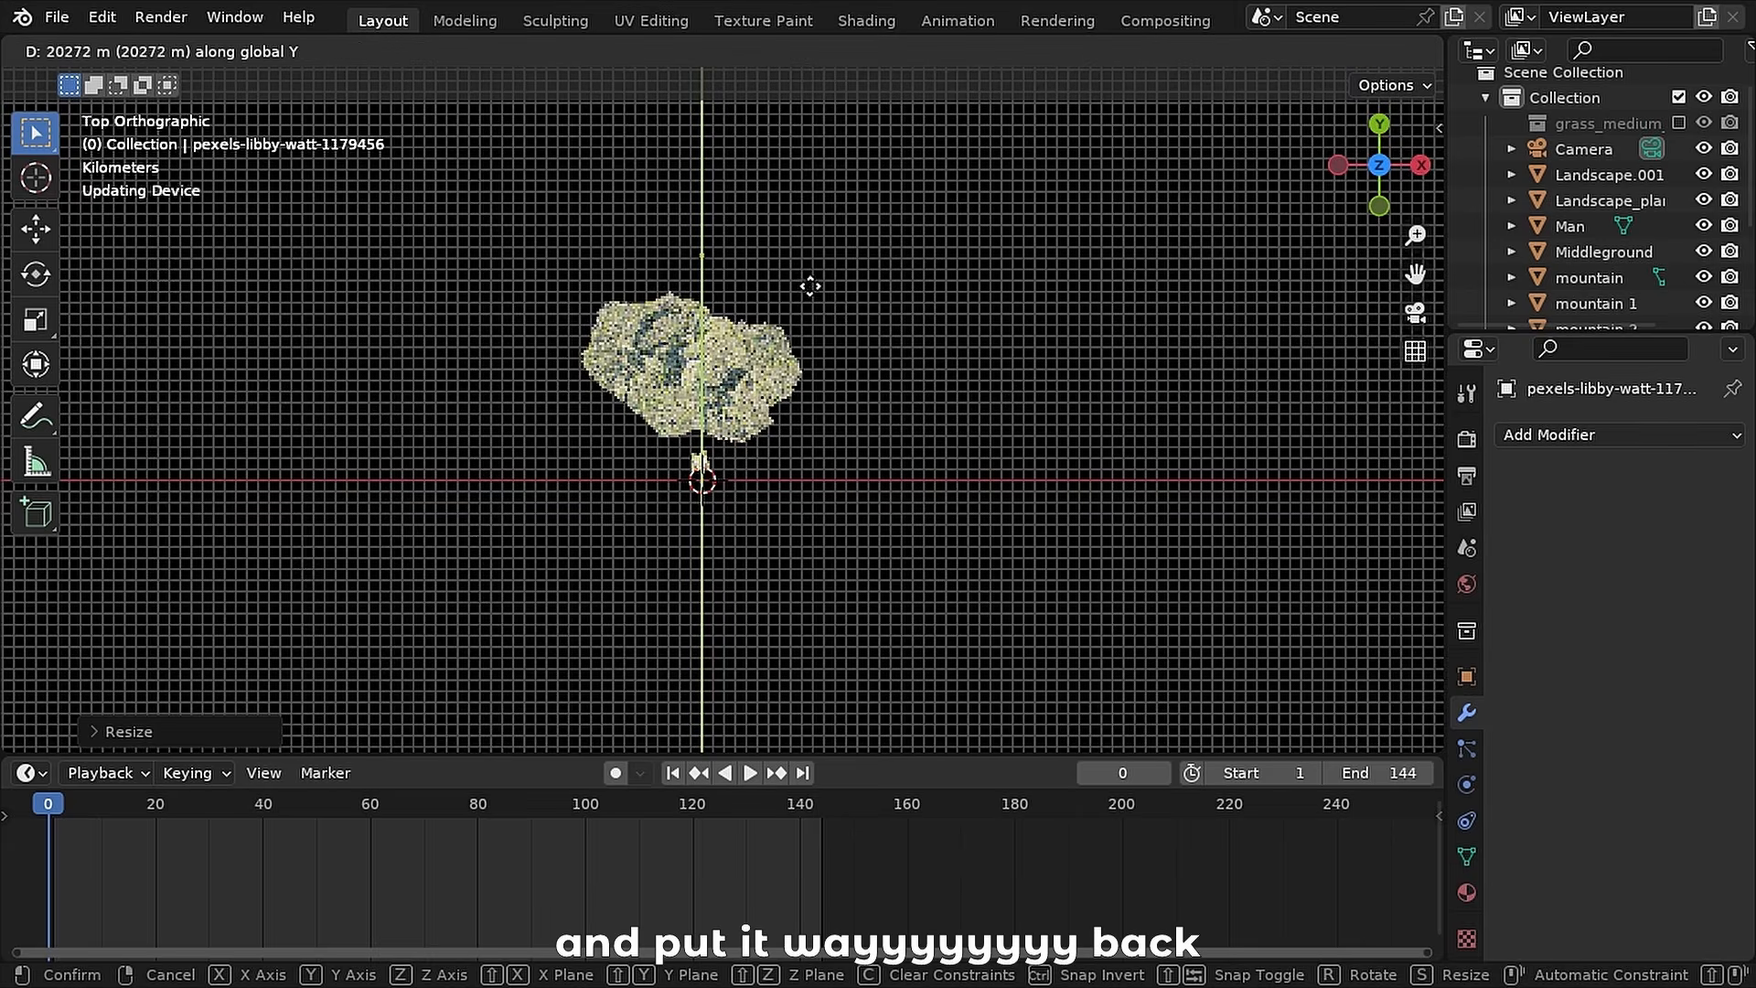
# - Move the sky image plane about 20272 m along Y behind the mountains and scale it by 100
pyautogui.click(810, 286)
pyautogui.write('s100')
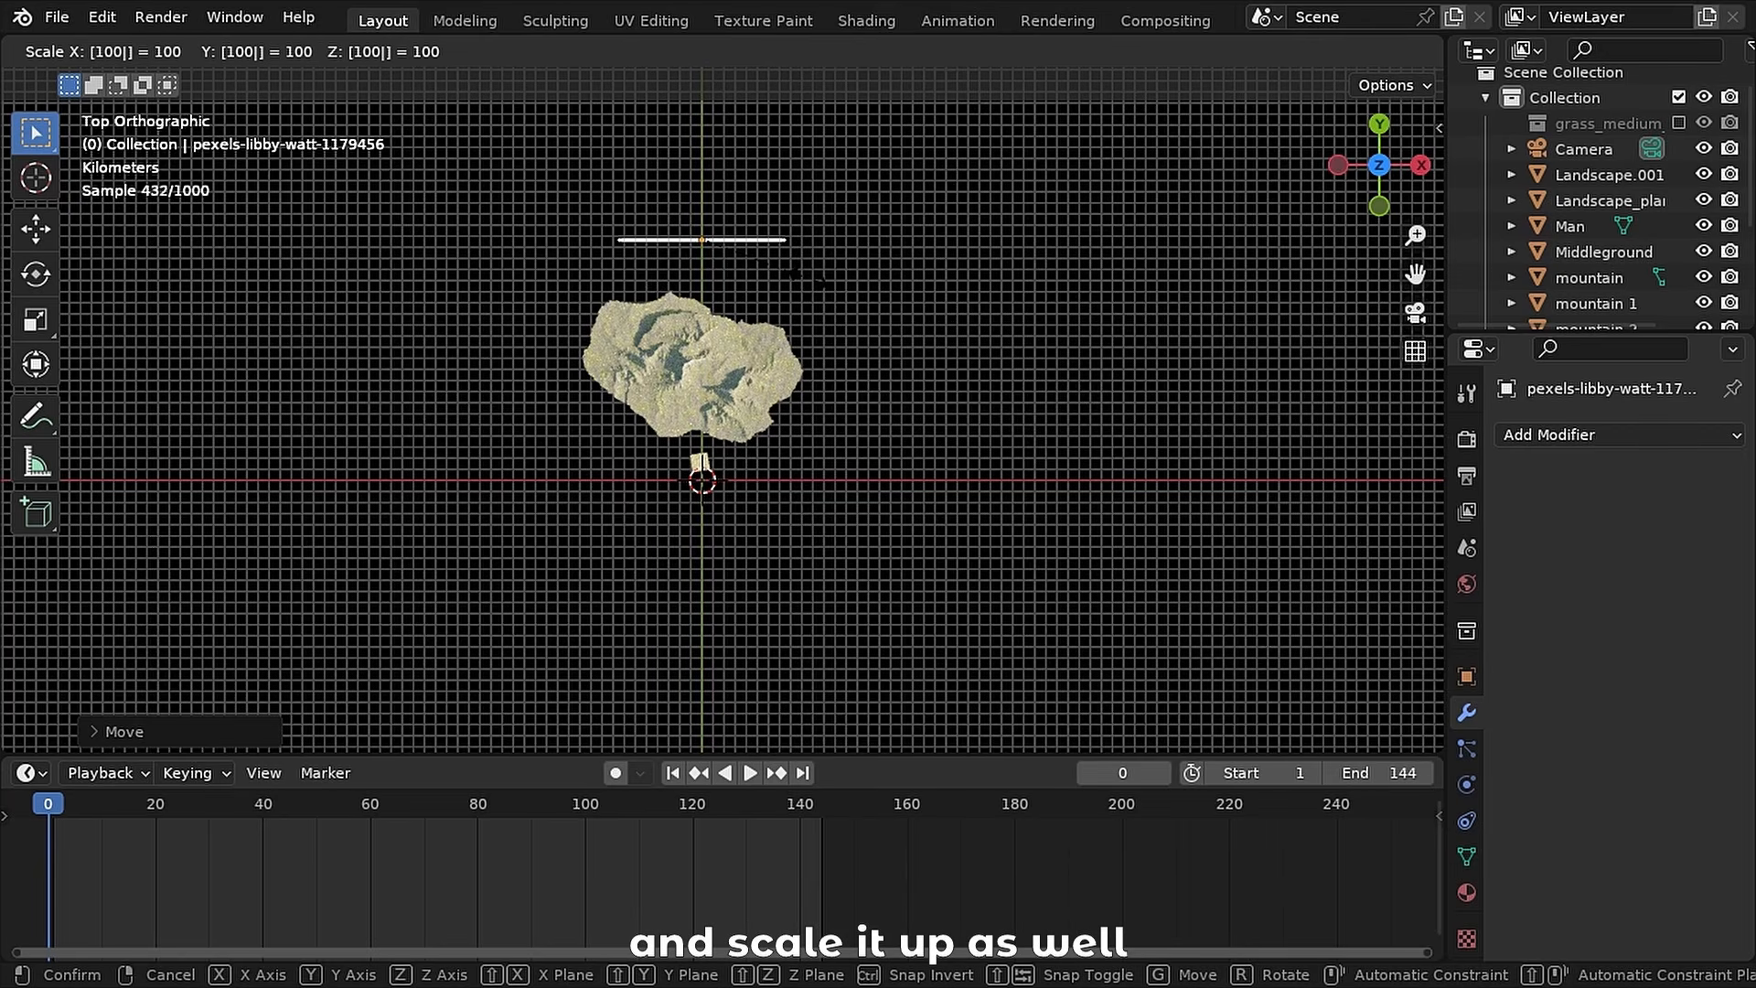
pyautogui.click(808, 278)
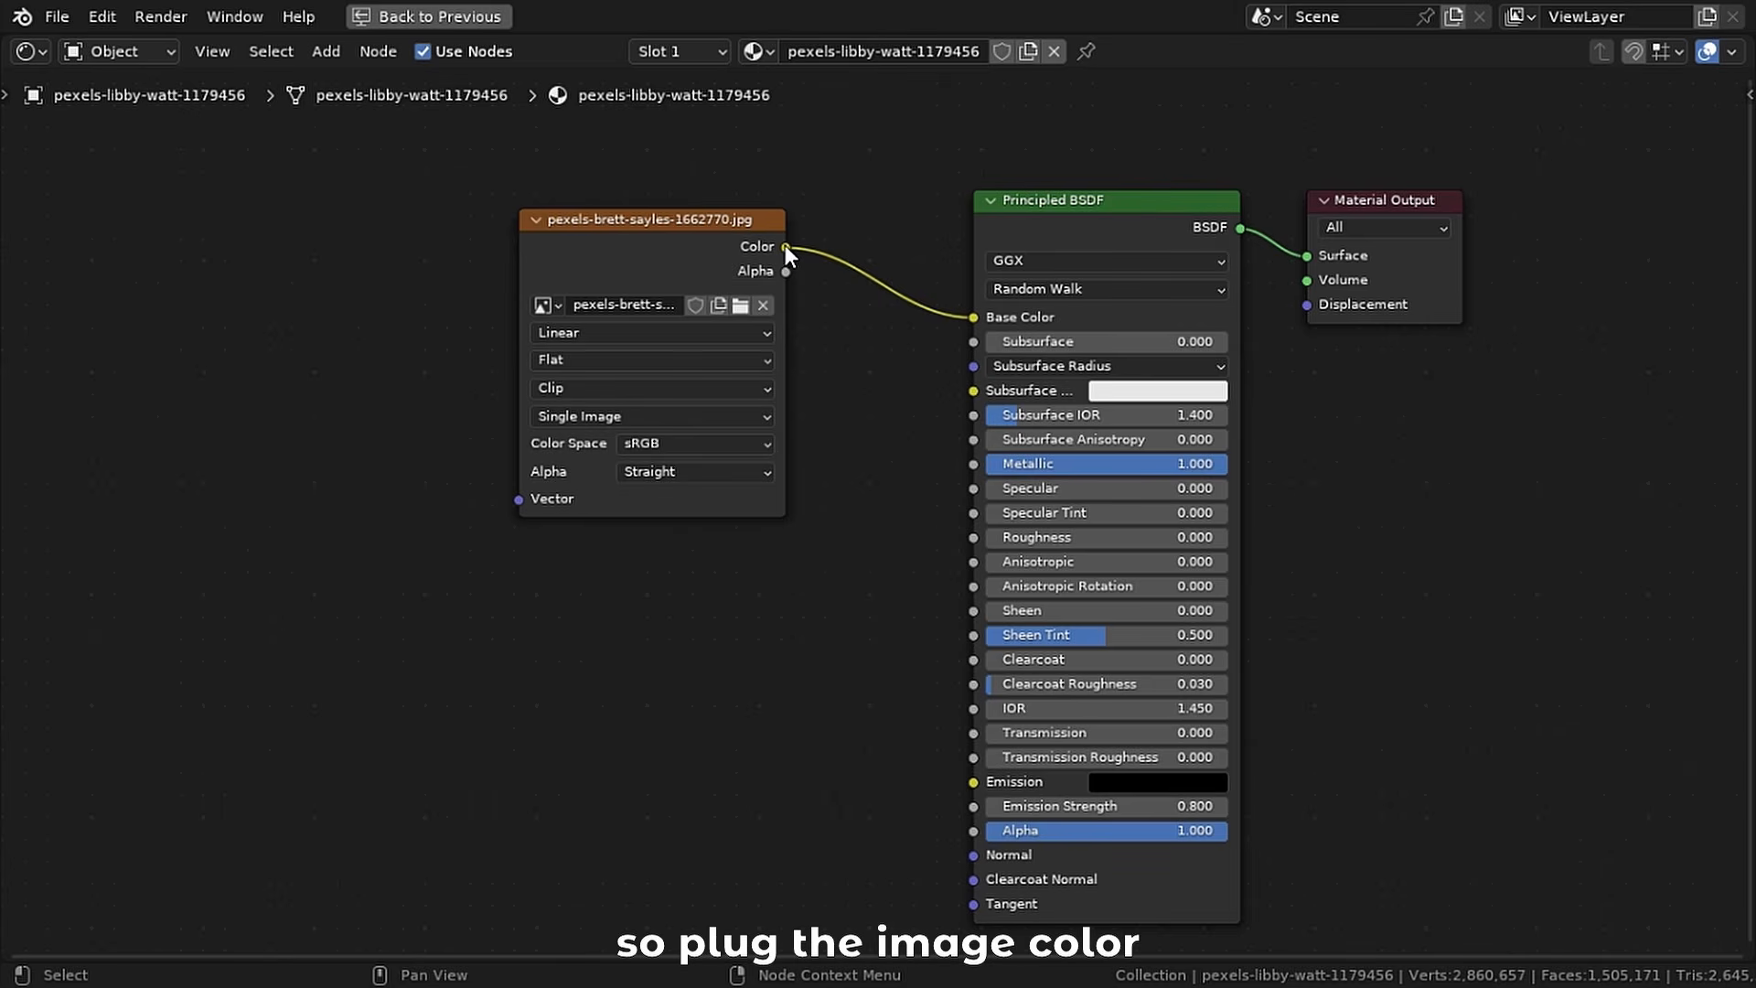
# - Connect the sky image's Color to the Principled BSDF's Emission, and set Metallic to 1.000 and Roughness to 0.000
pyautogui.moveTo(785, 246); pyautogui.dragTo(975, 782)
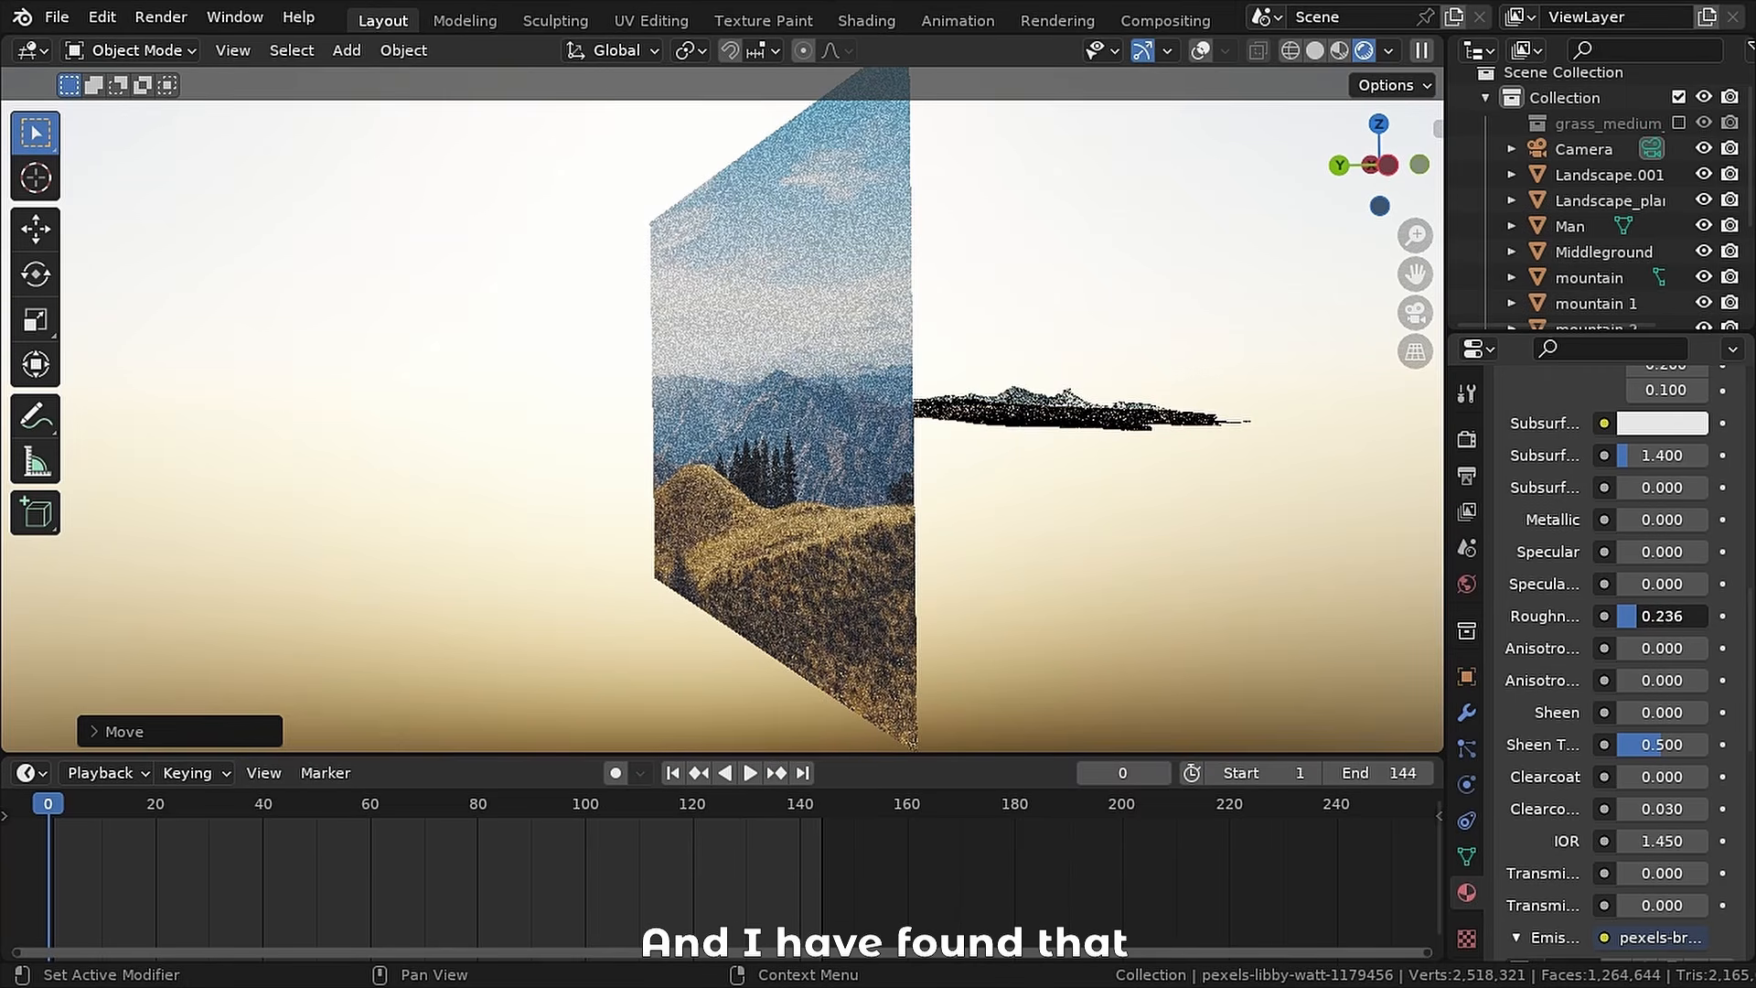
pyautogui.moveTo(1646, 618); pyautogui.dragTo(1640, 619)
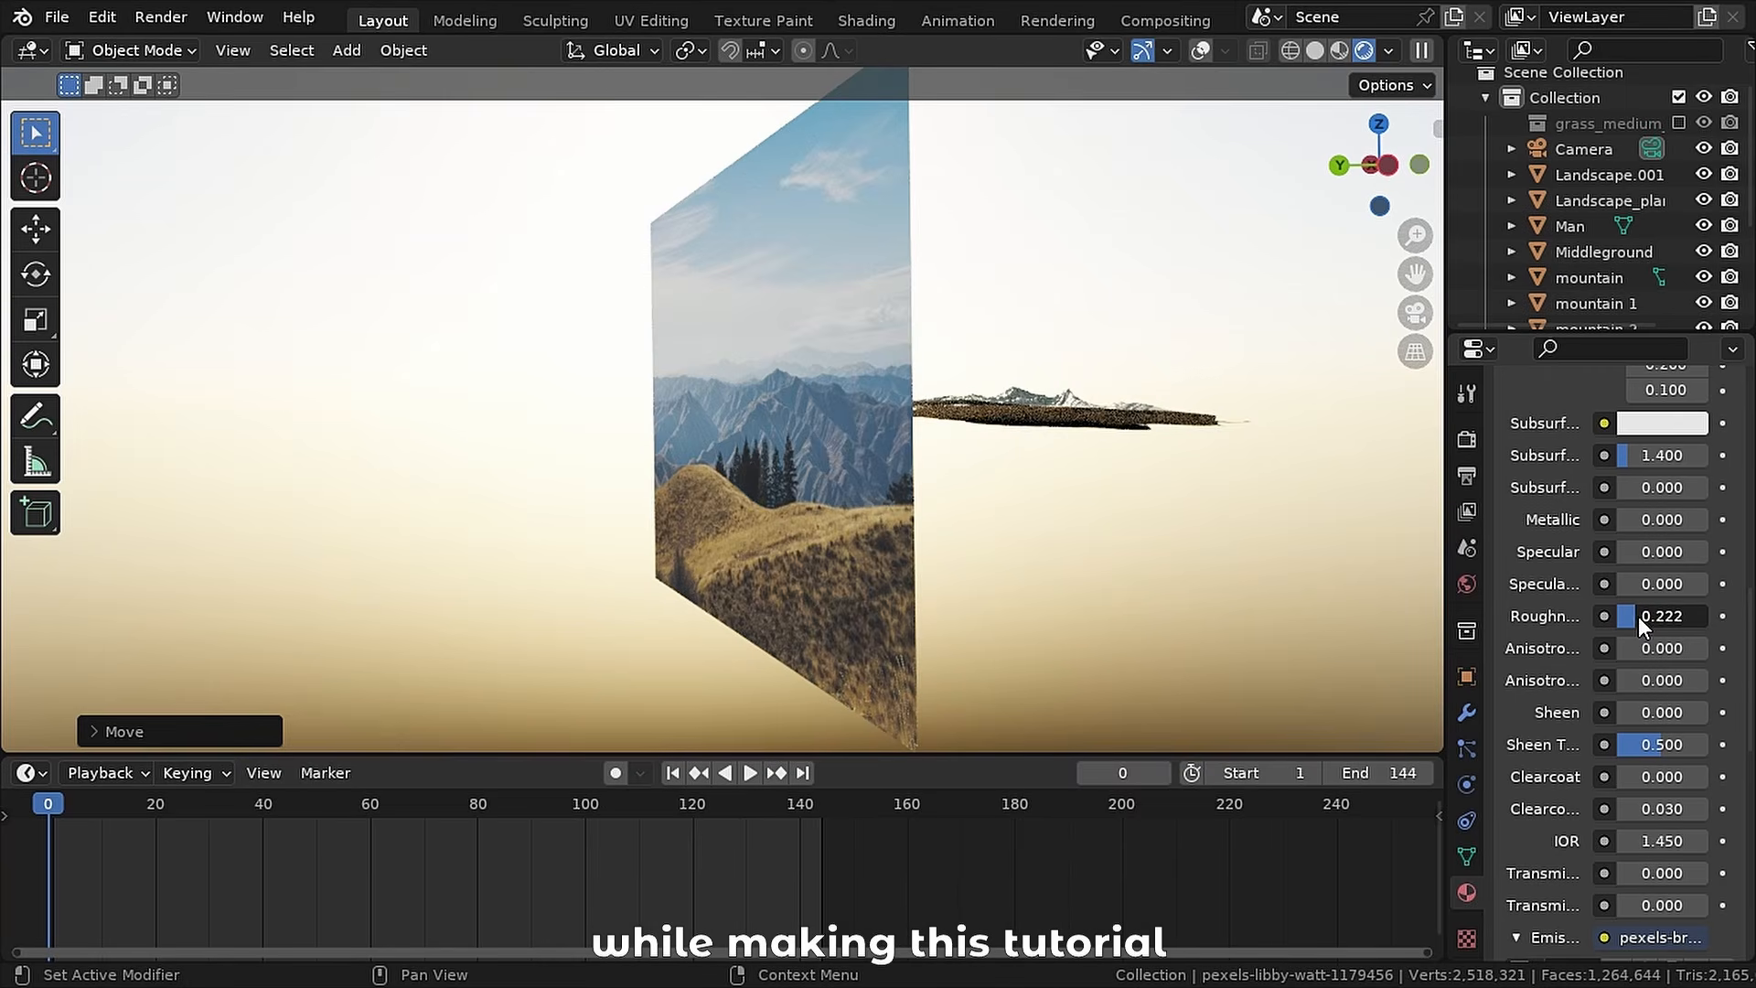
pyautogui.moveTo(832, 490); pyautogui.dragTo(858, 490, button='middle')
pyautogui.moveTo(1696, 518)
pyautogui.mouseDown()
pyautogui.moveTo(1747, 519)
pyautogui.moveTo(1617, 519)
pyautogui.moveTo(1706, 519)
pyautogui.mouseUp()
pyautogui.moveTo(1637, 622); pyautogui.dragTo(1616, 615)
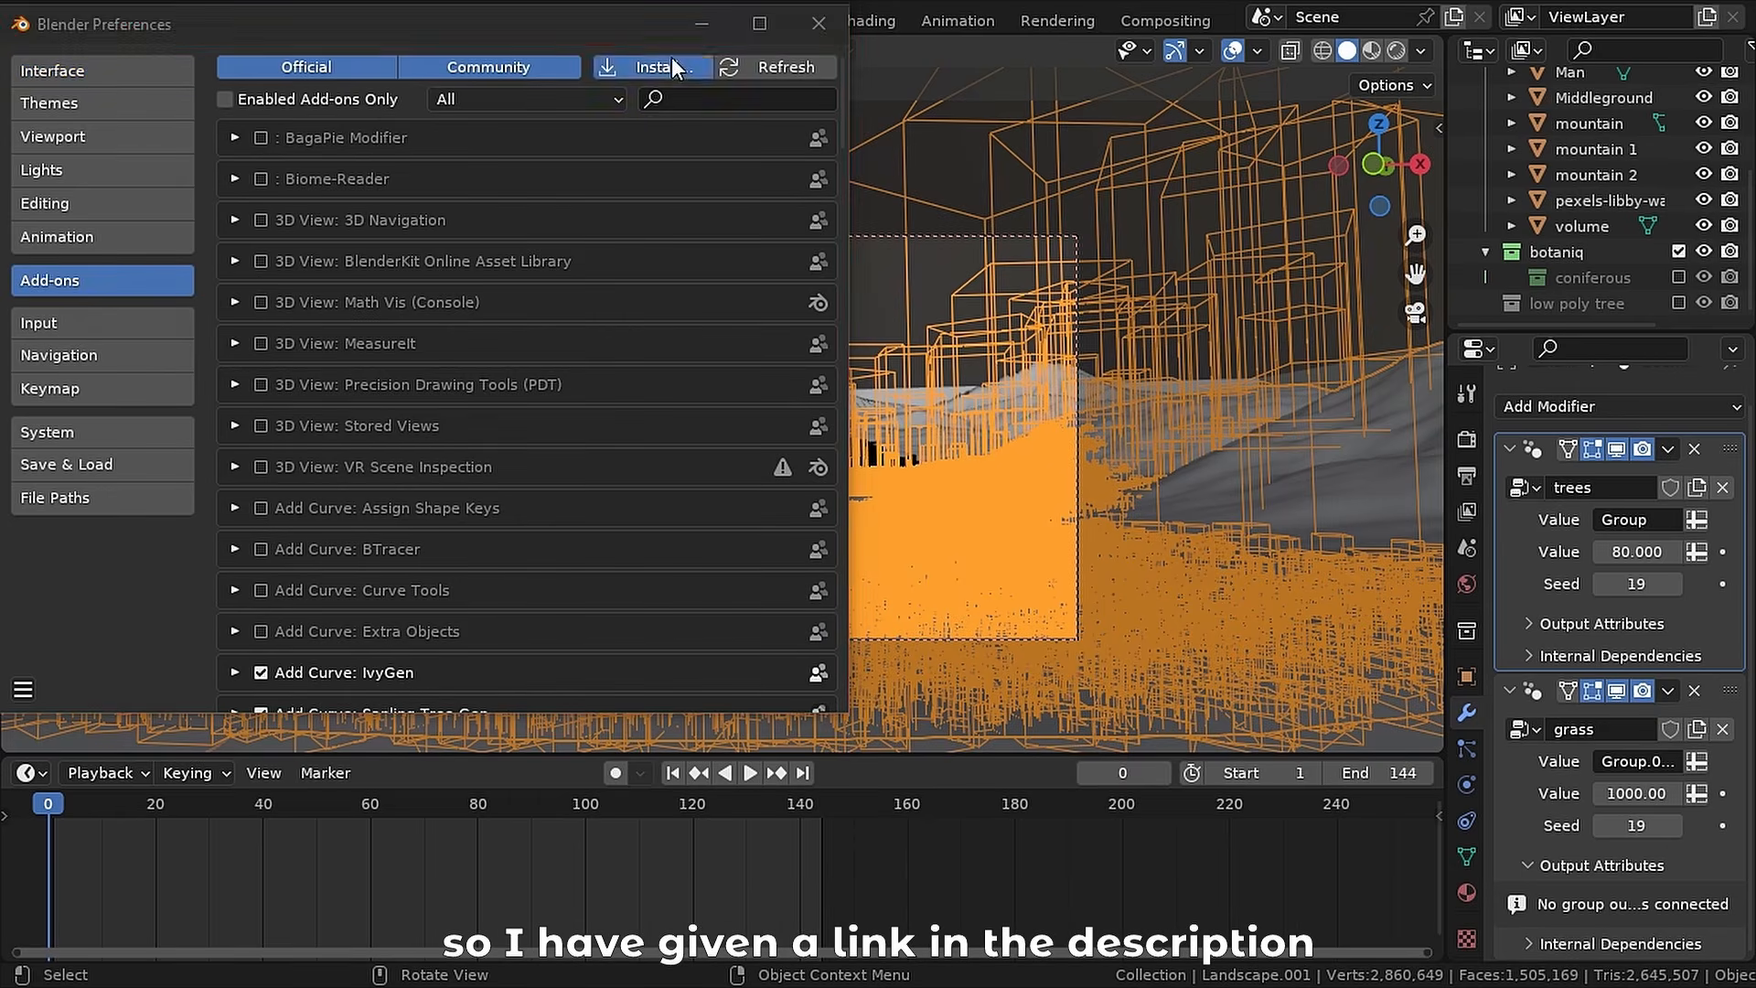
# - Install the camera_shakify-master.zip add-on from the Blender addons folder and enable Camera Shakify
pyautogui.click(668, 63)
pyautogui.click(85, 167)
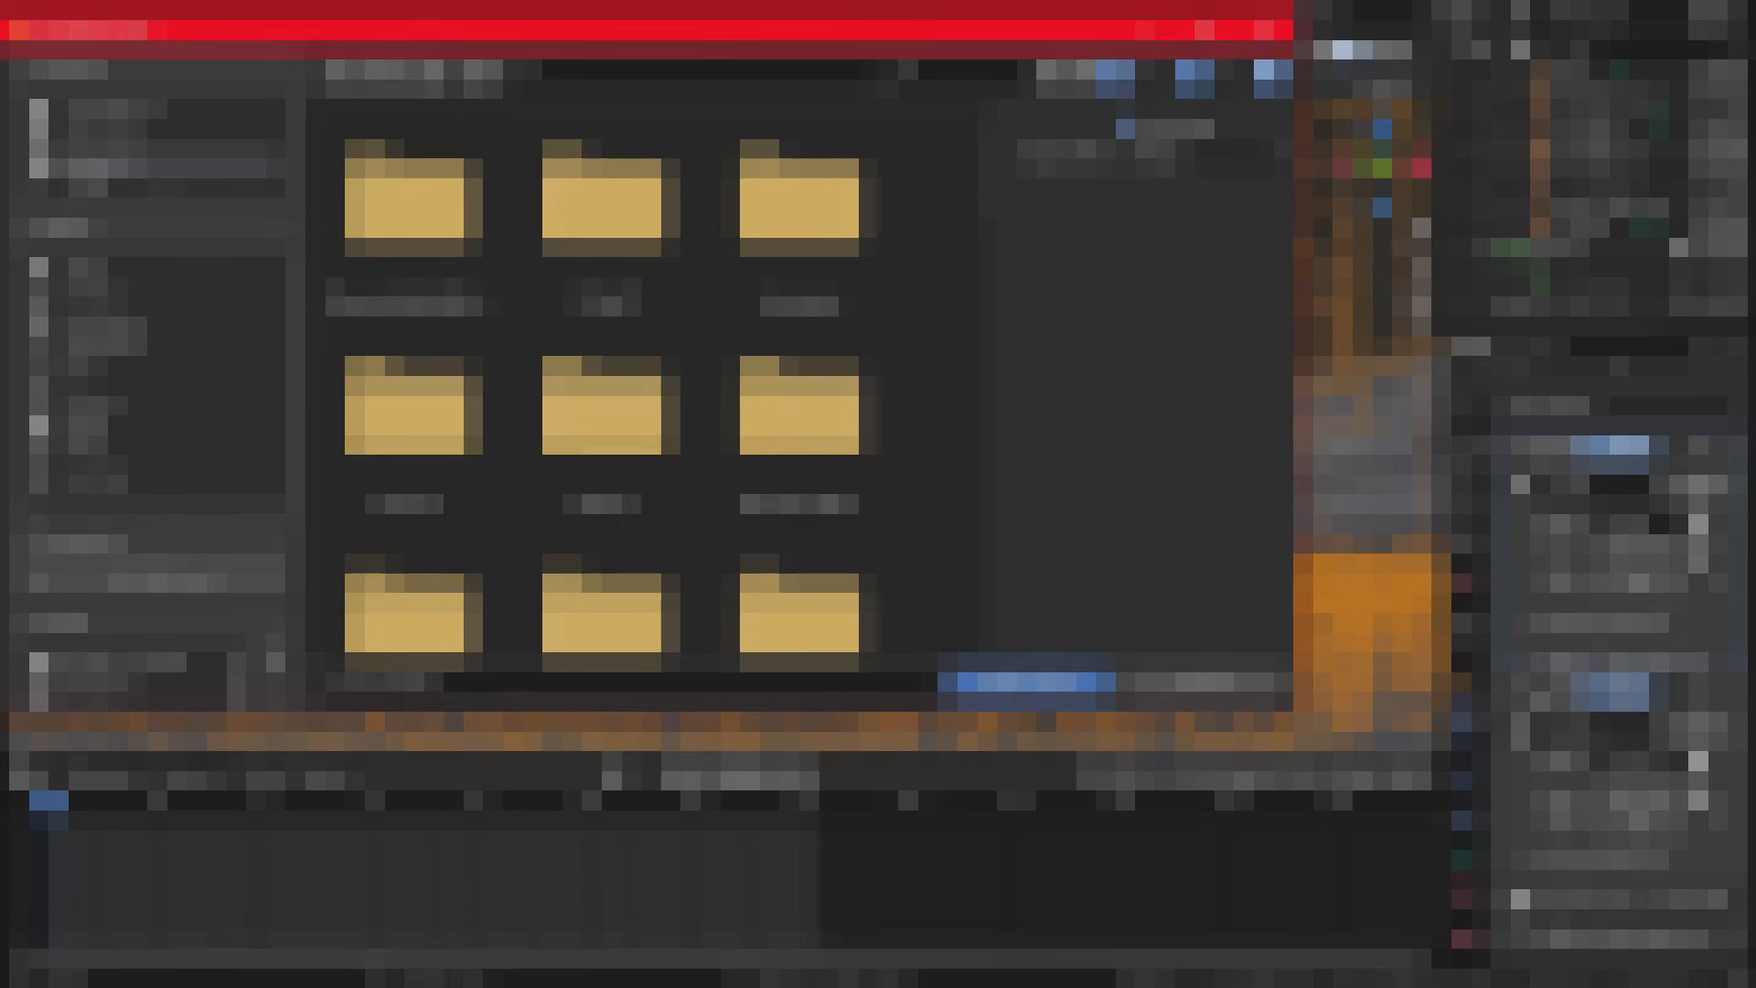
pyautogui.doubleClick(799, 403)
pyautogui.scroll(-5, 895, 464)
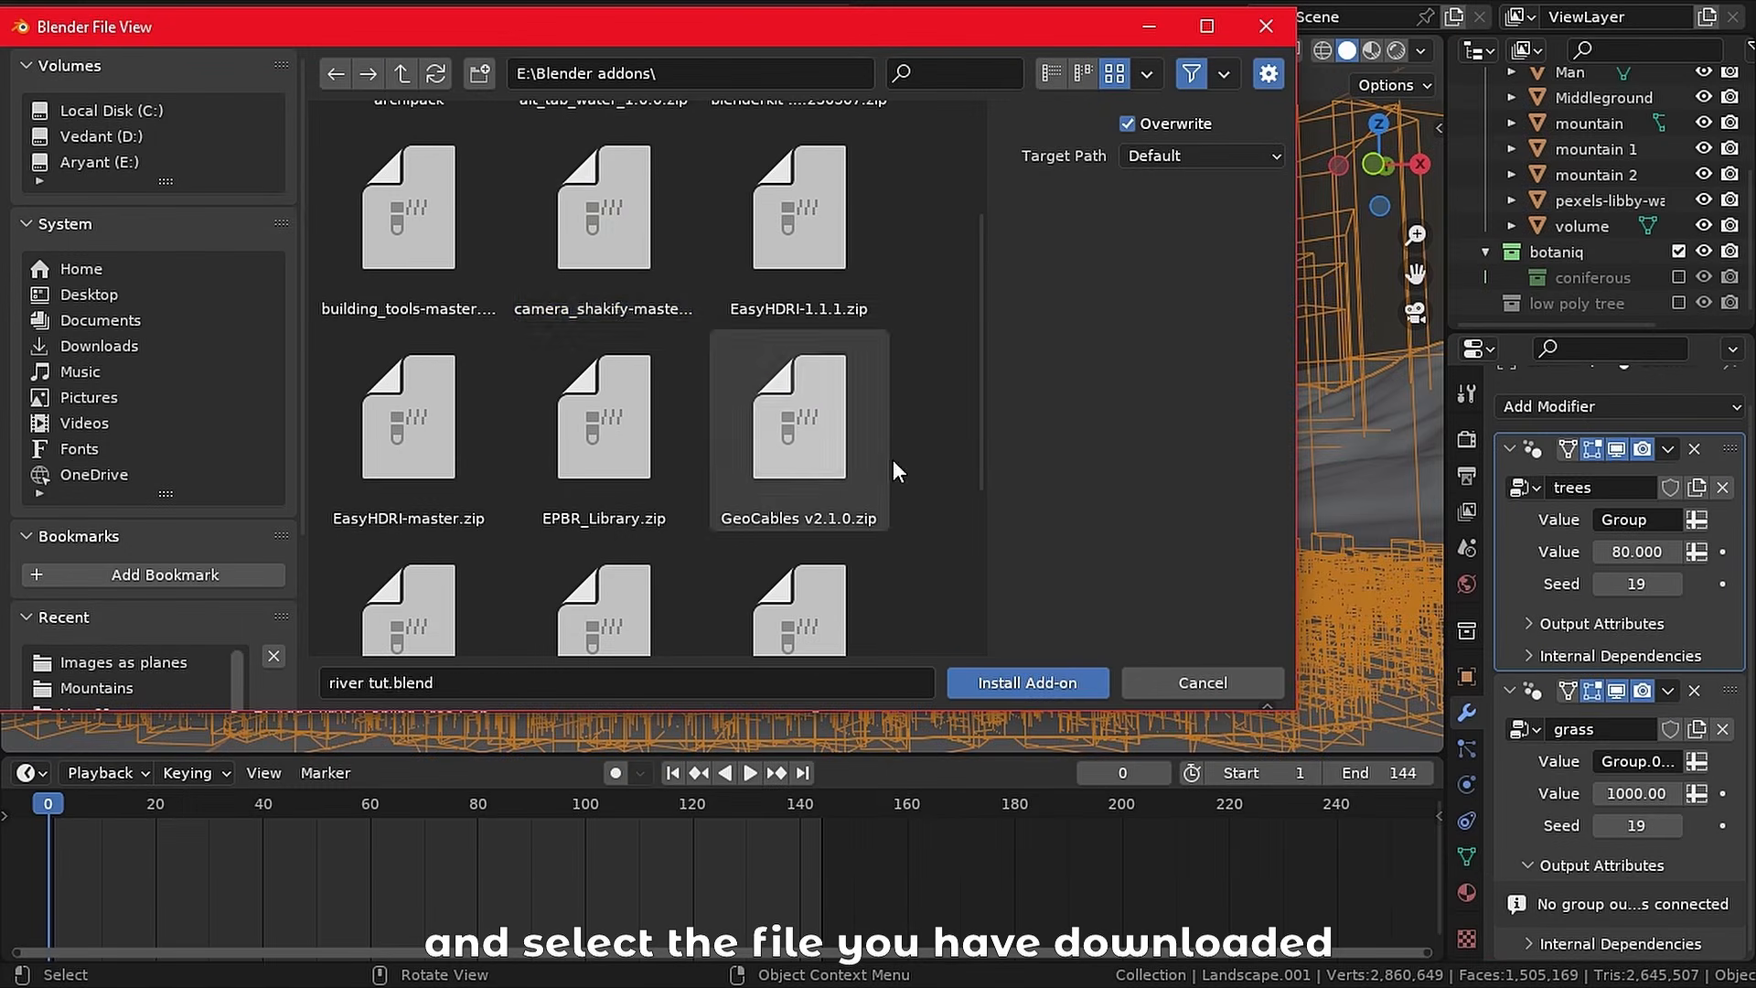
pyautogui.click(560, 205)
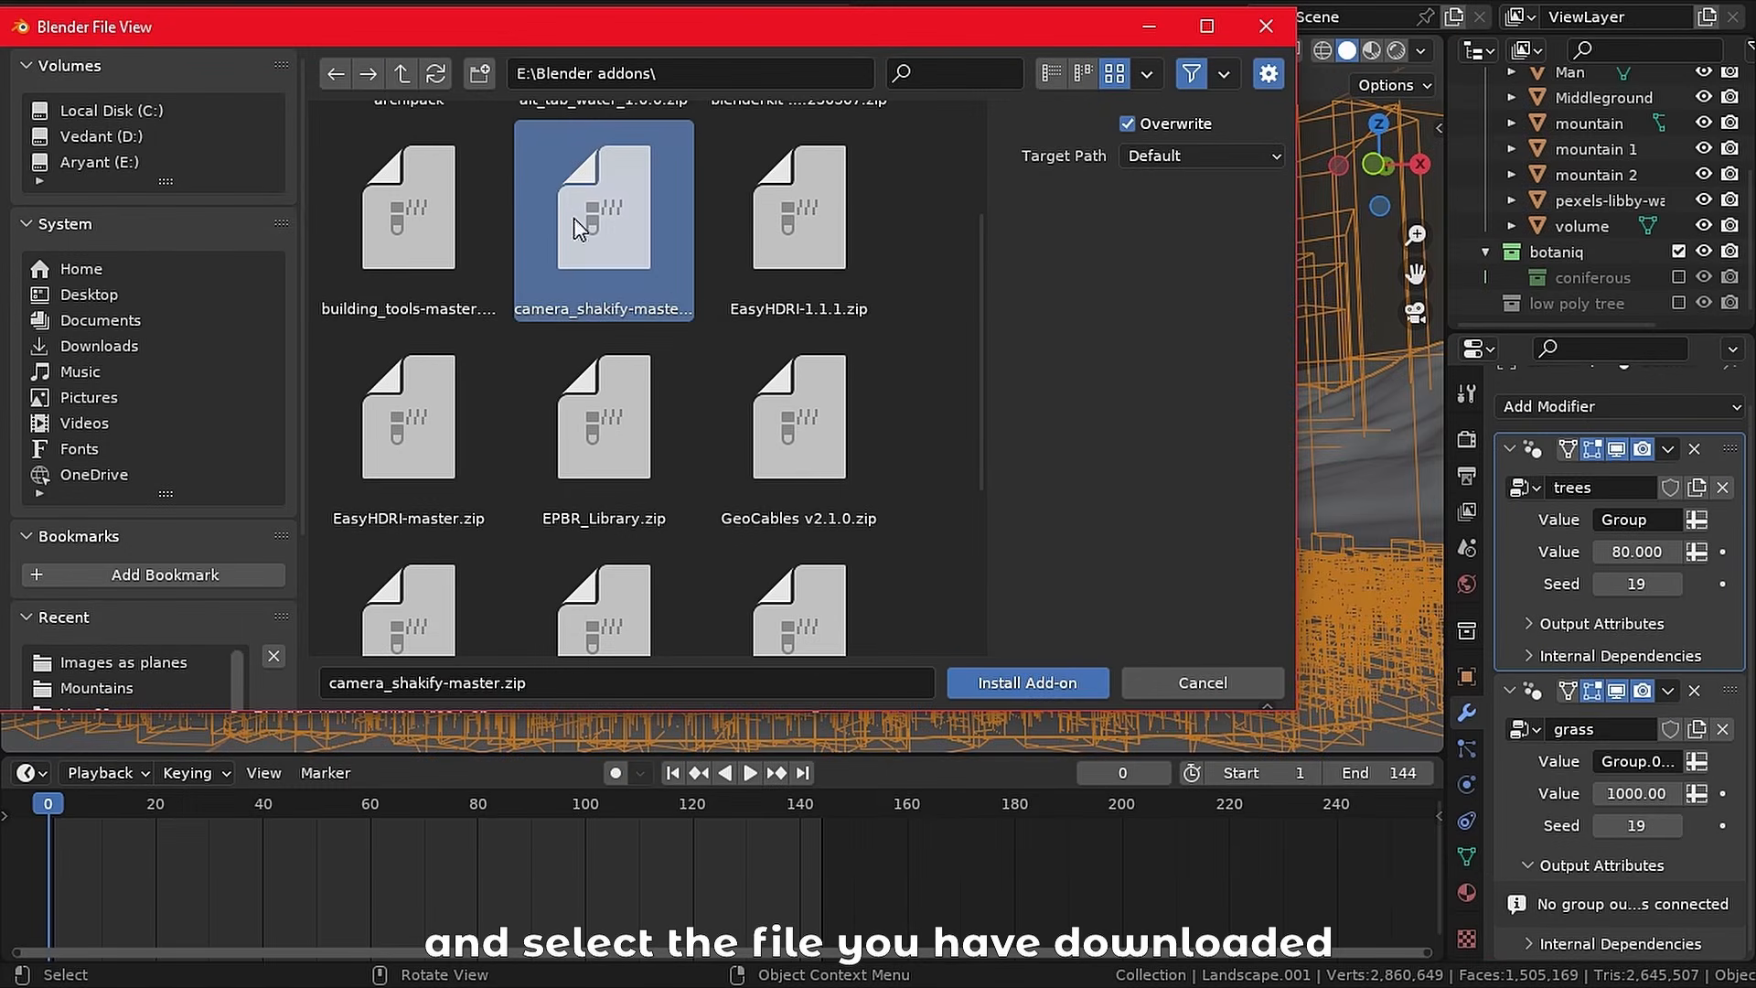
pyautogui.click(1002, 688)
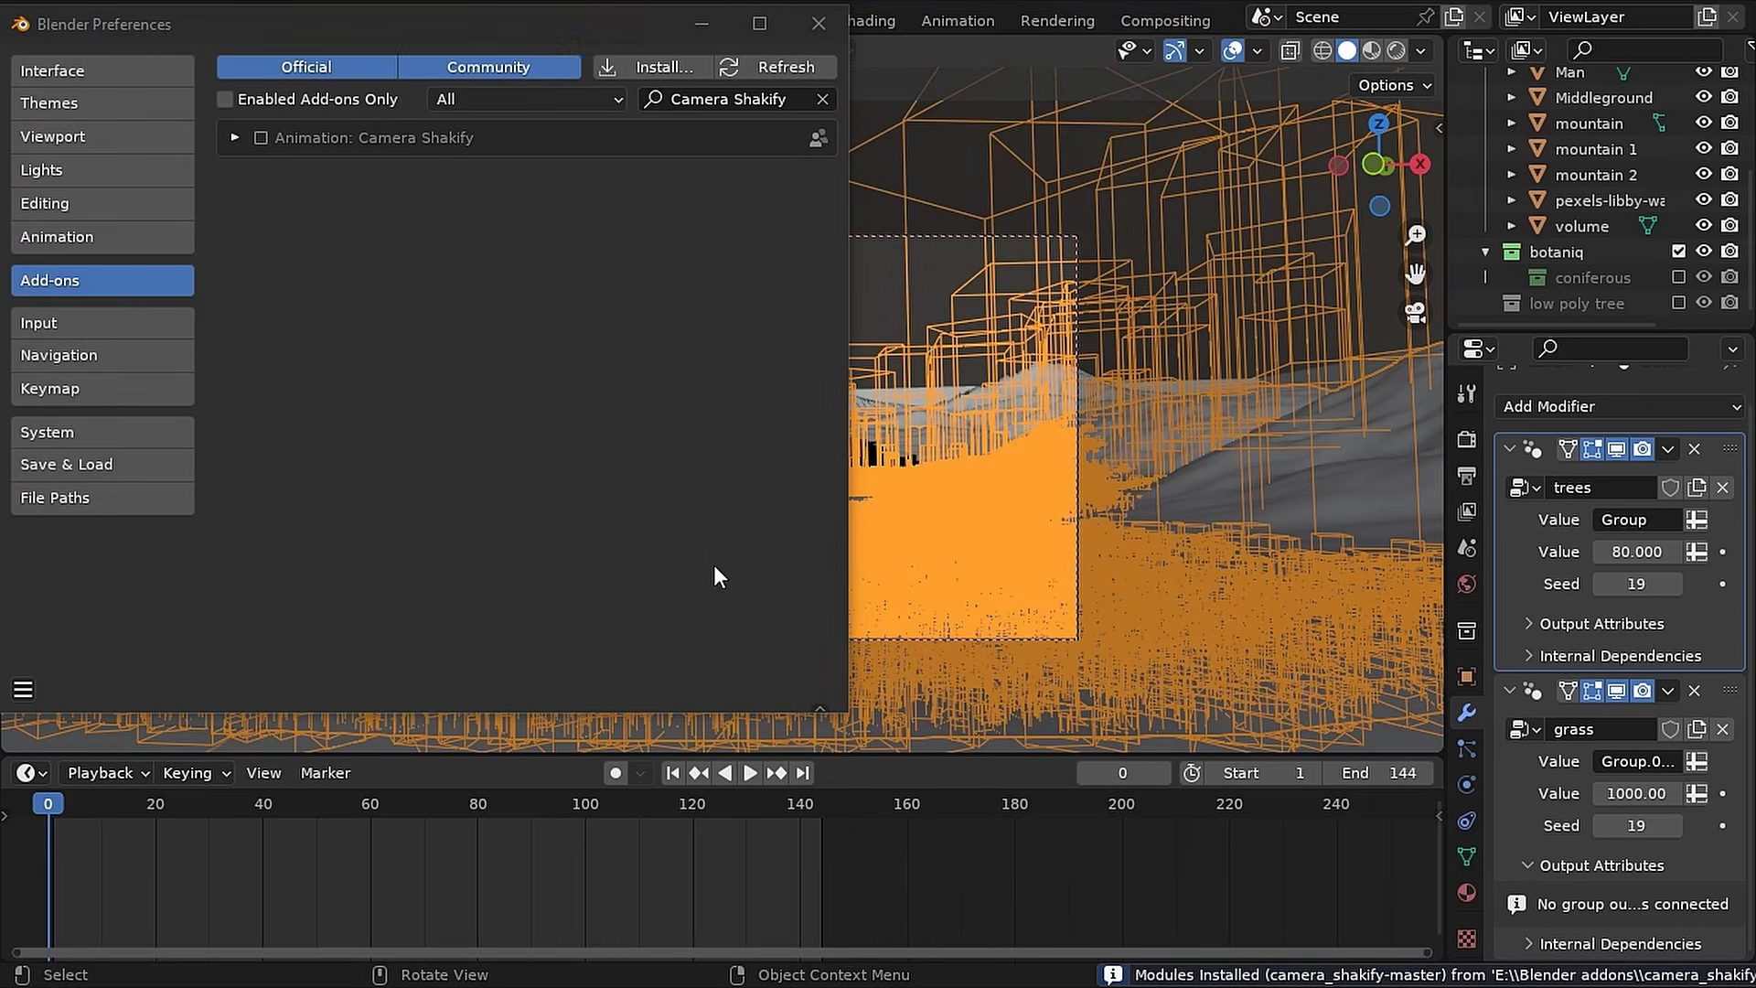
pyautogui.click(260, 138)
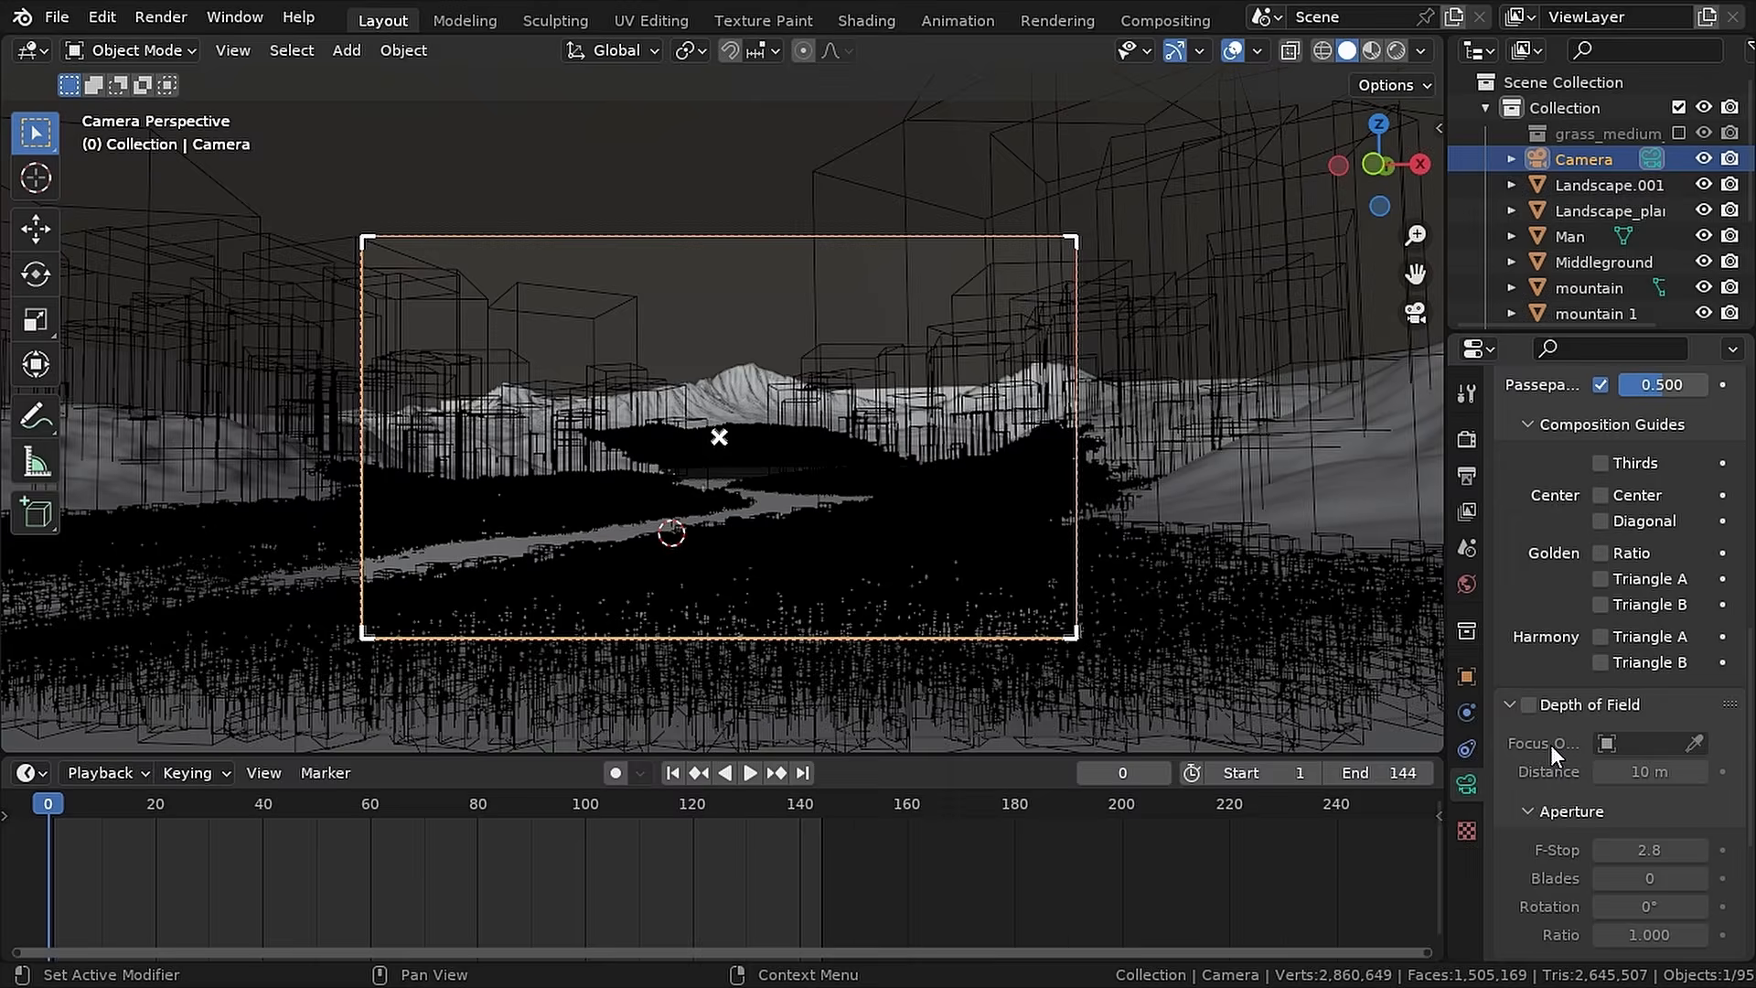
# - Add a Camera Shakify shake to the camera, set its type to The Wedding, and play back the shake
pyautogui.scroll(-6, 1550, 744)
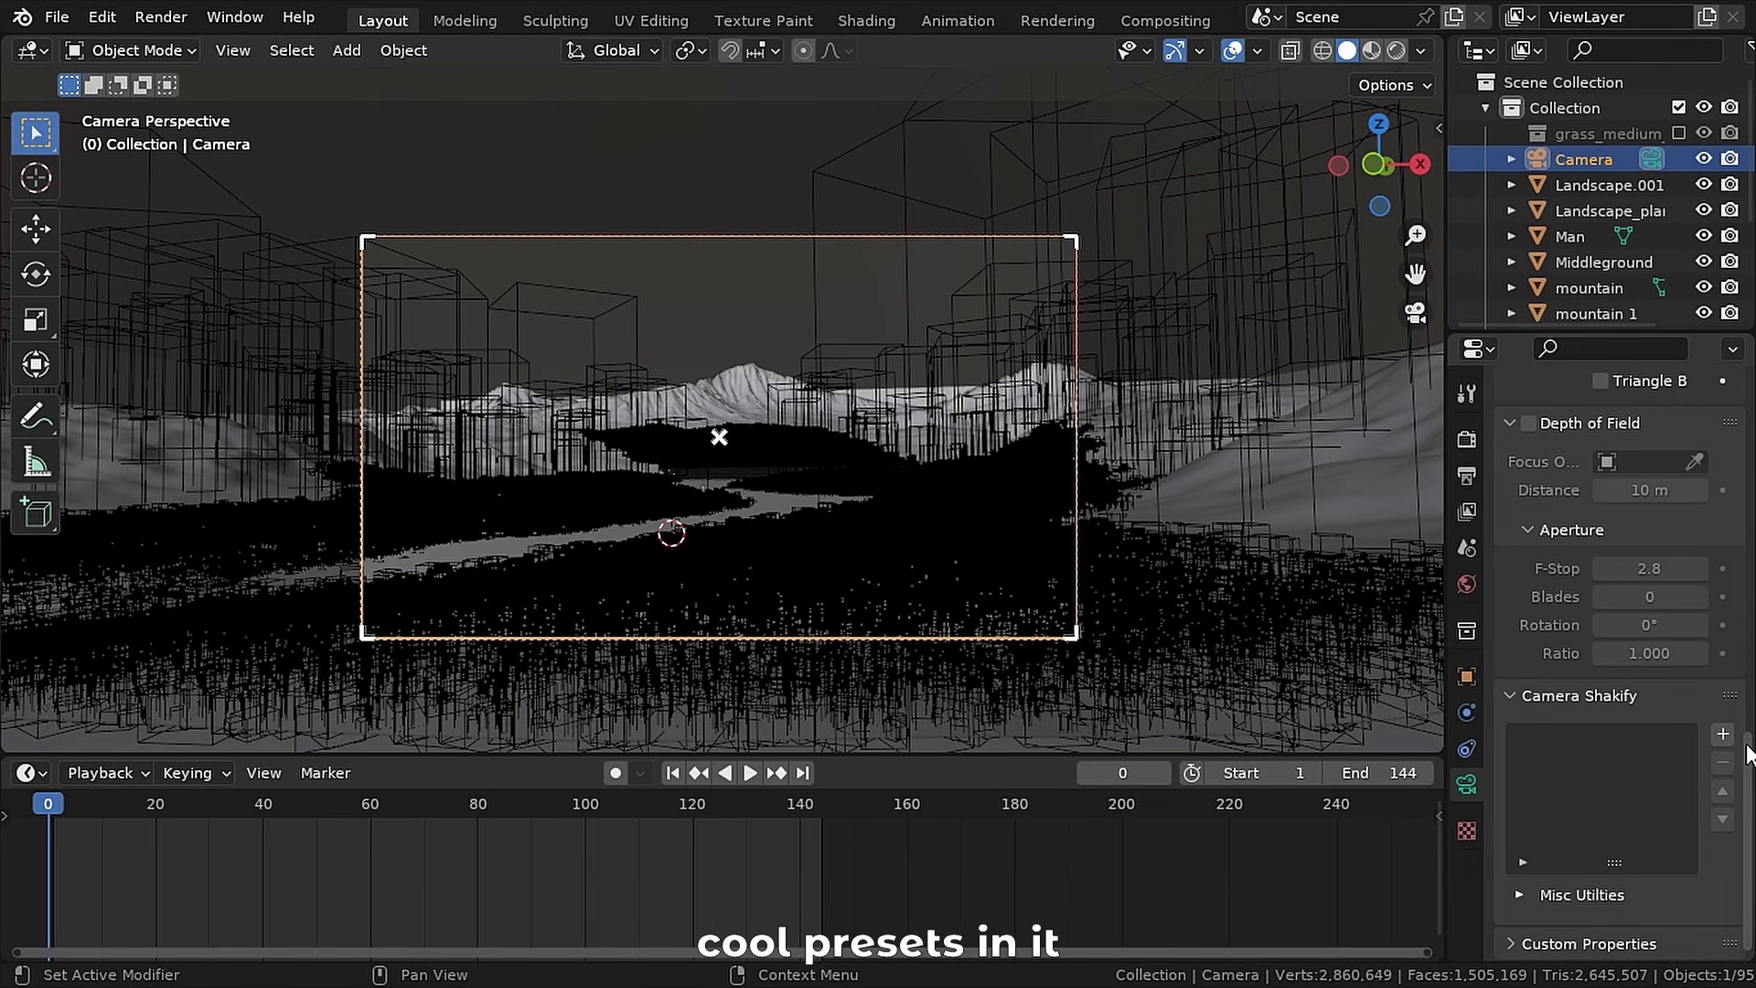
pyautogui.click(1722, 735)
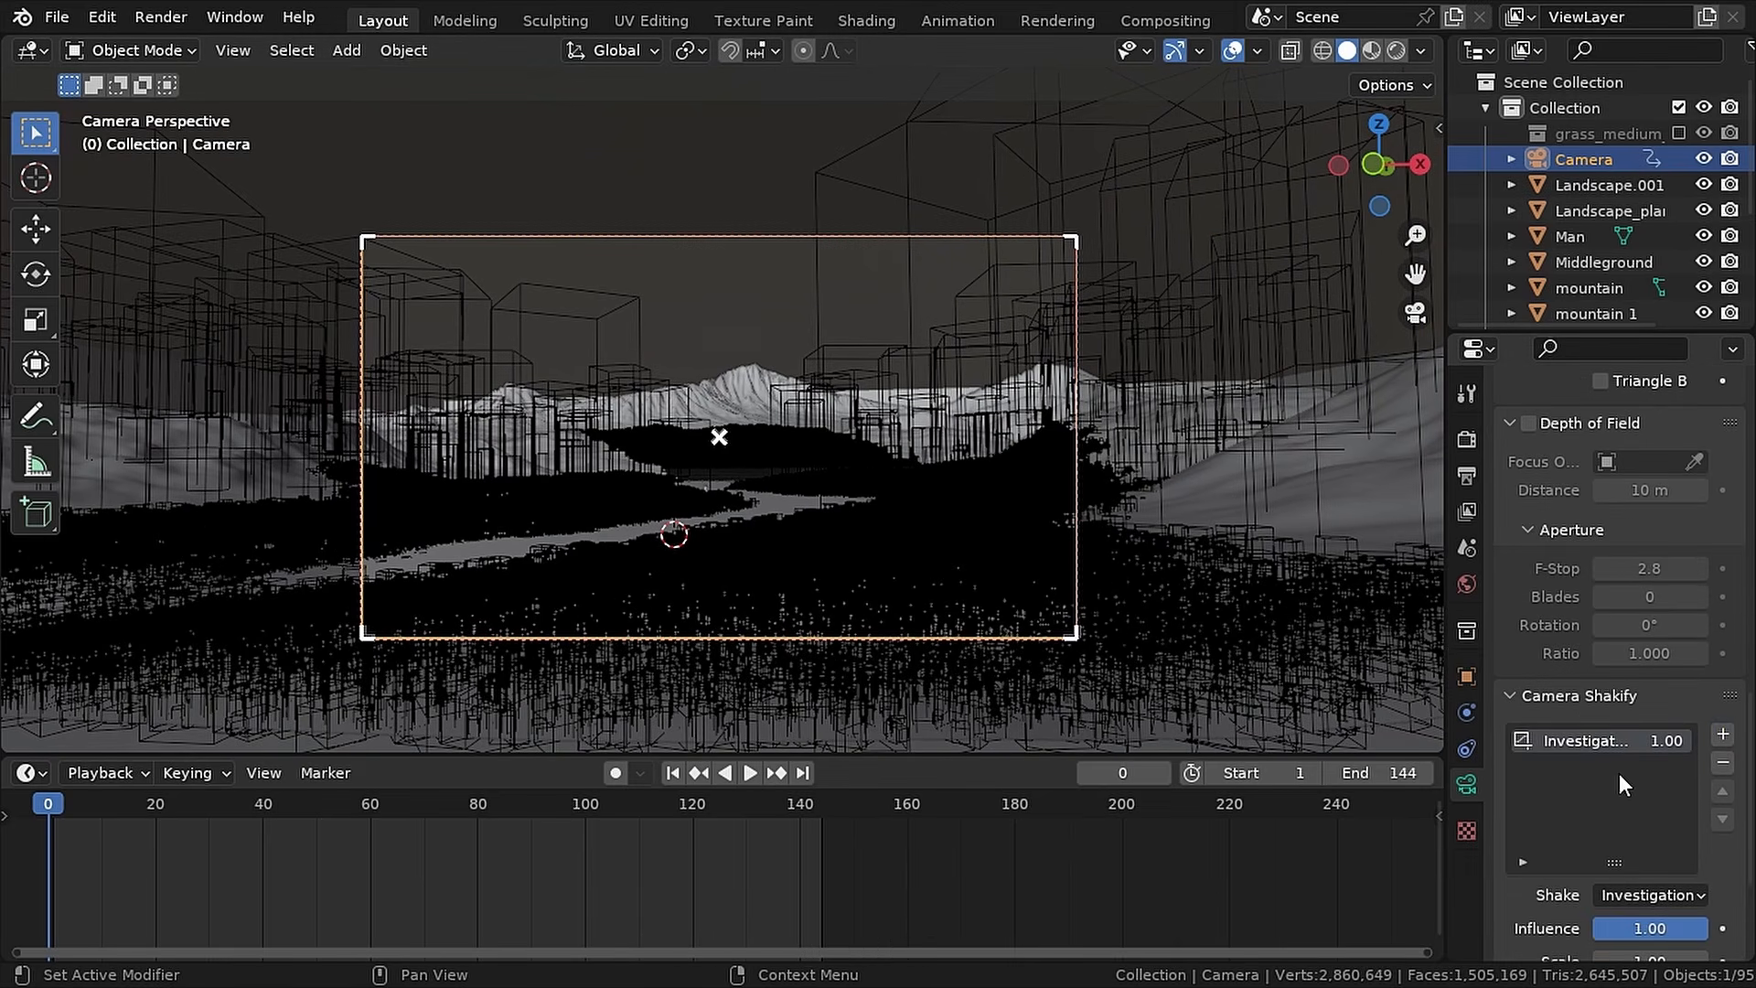
pyautogui.scroll(-4, 1626, 783)
pyautogui.click(1657, 739)
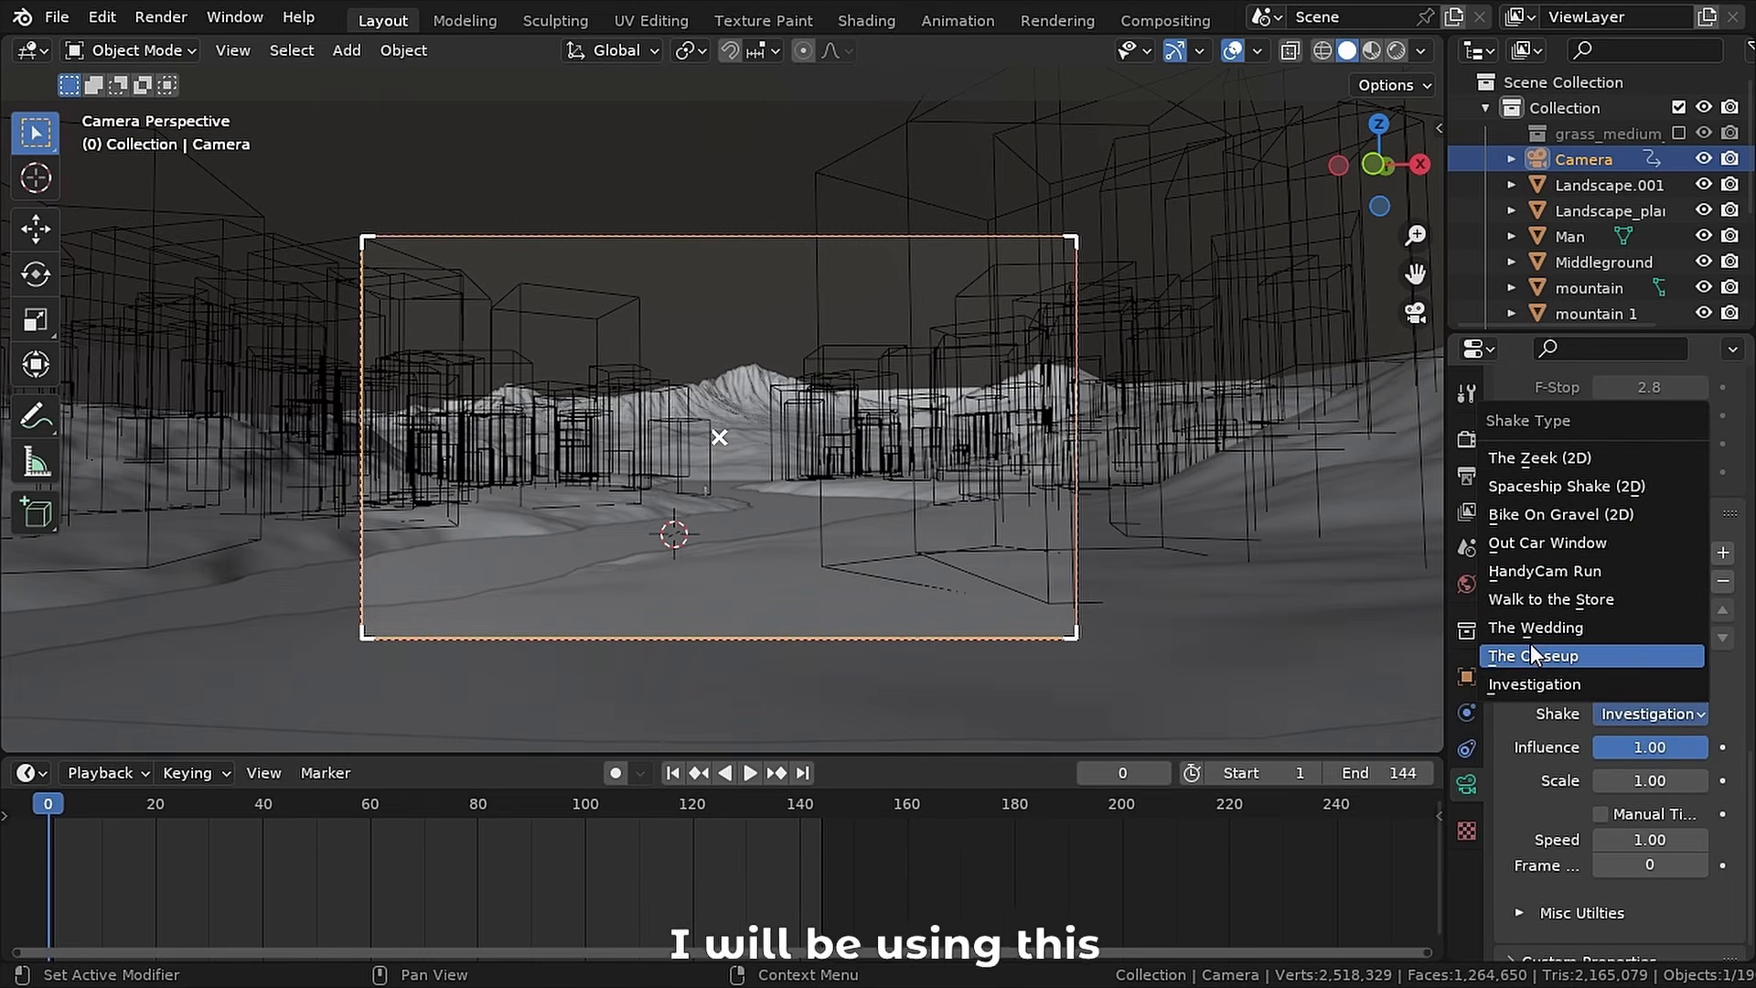
pyautogui.click(1531, 650)
pyautogui.click(1615, 714)
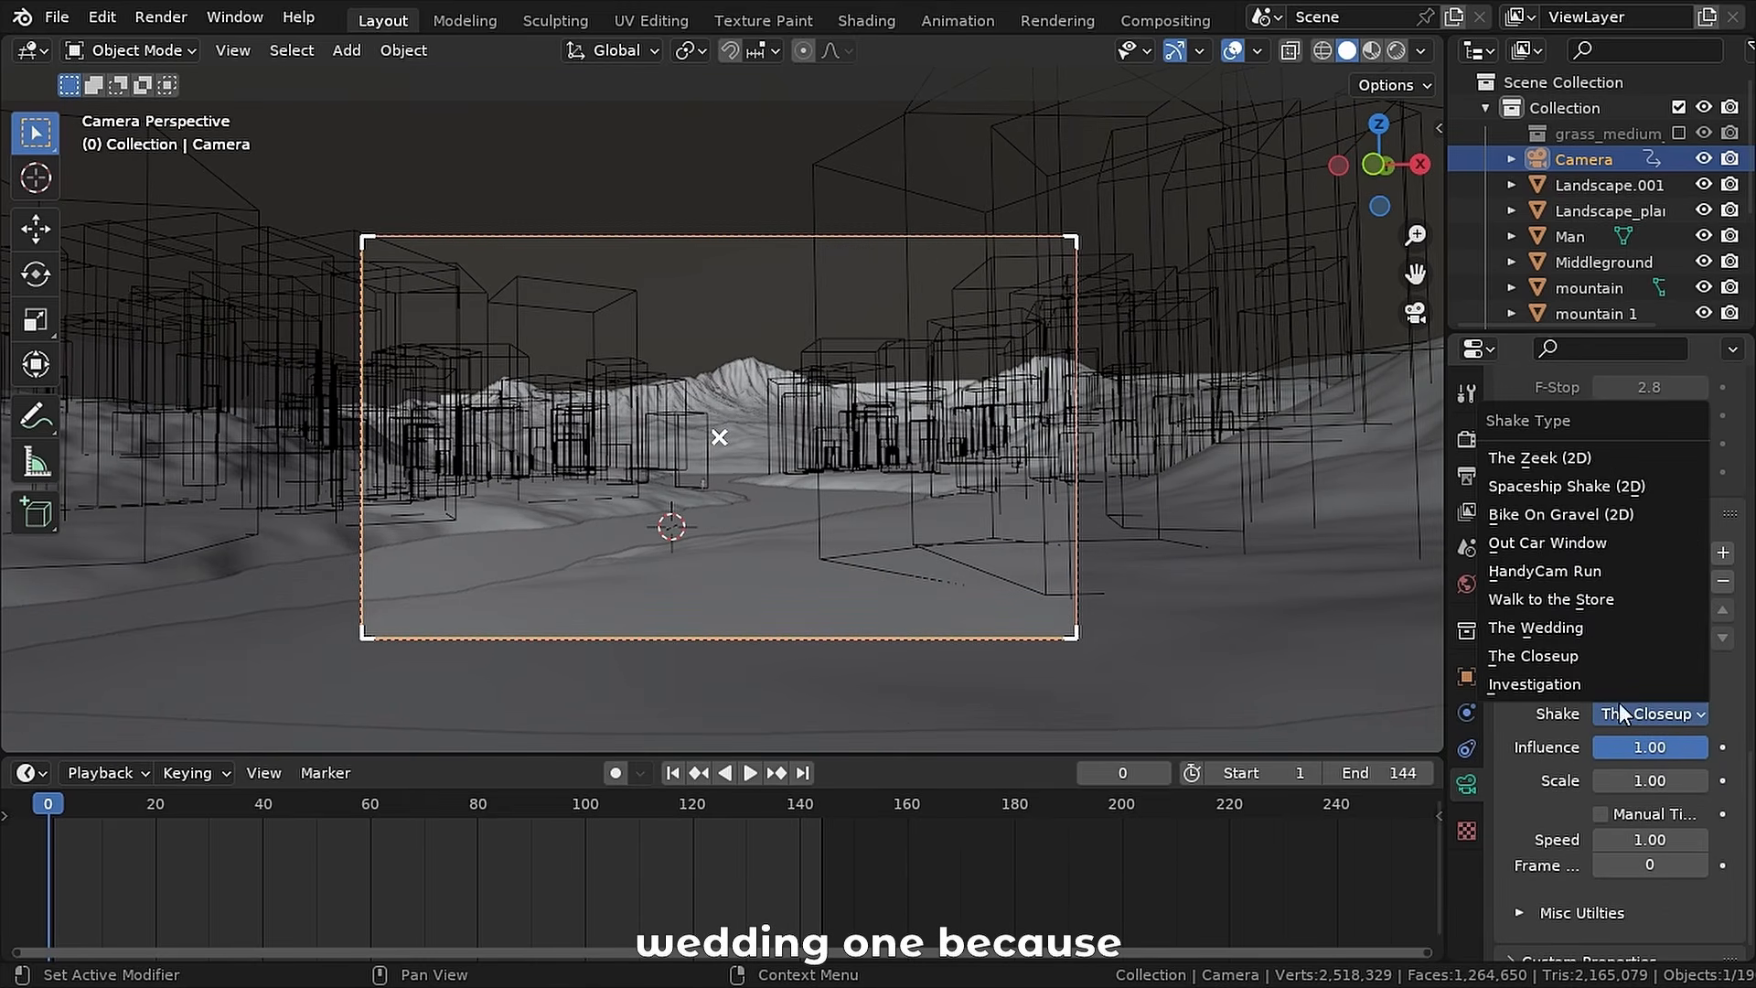
pyautogui.click(1539, 629)
pyautogui.press('space')
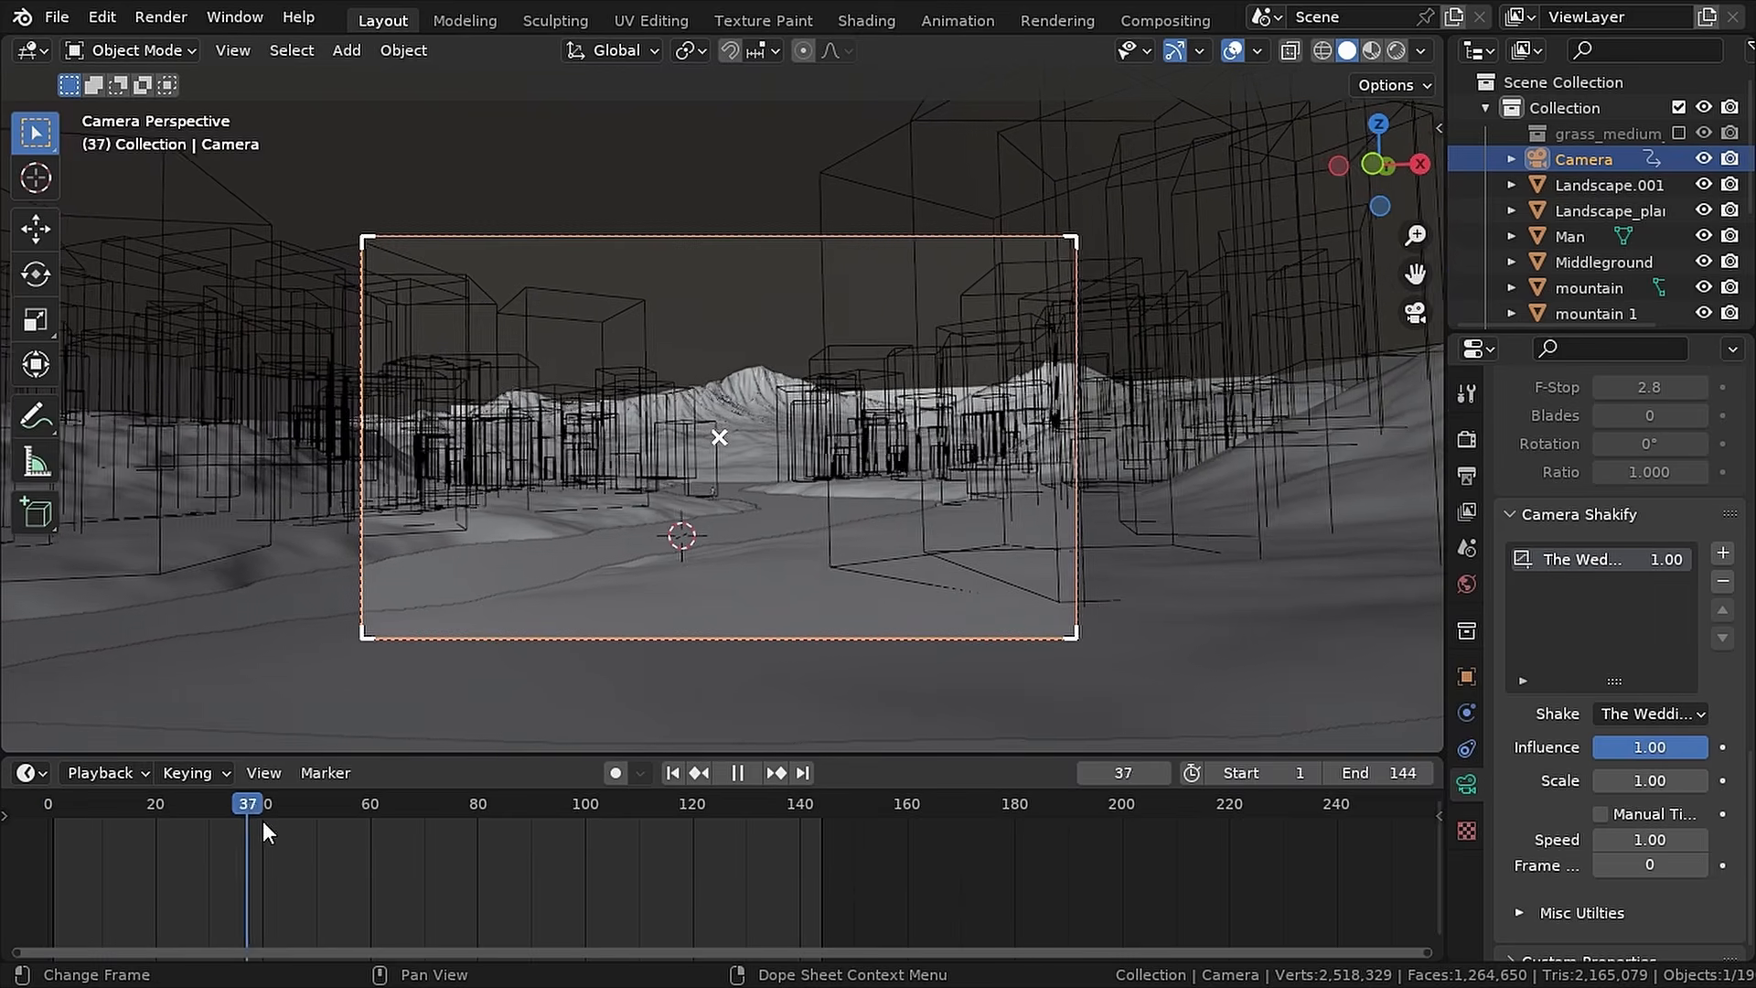
pyautogui.moveTo(732, 856); pyautogui.dragTo(48, 857)
pyautogui.click(1672, 713)
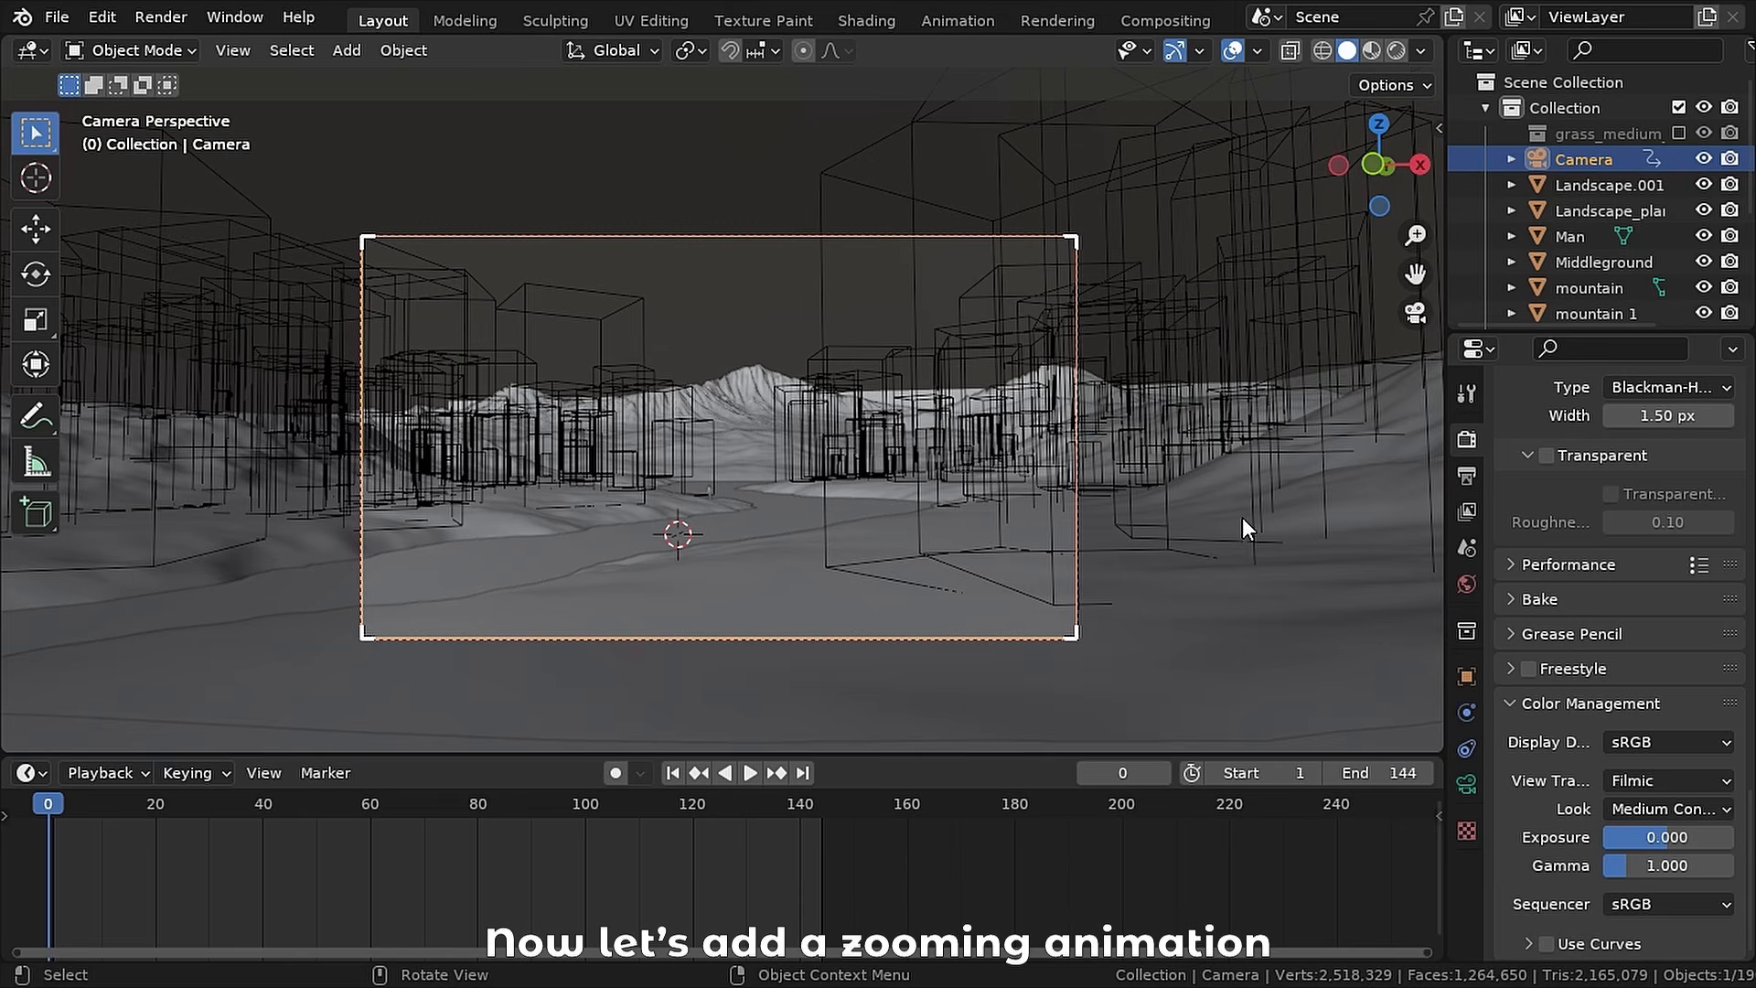
# - Insert a Location & Rotation keyframe for the camera at frame 0
pyautogui.press('n')
pyautogui.press('n')
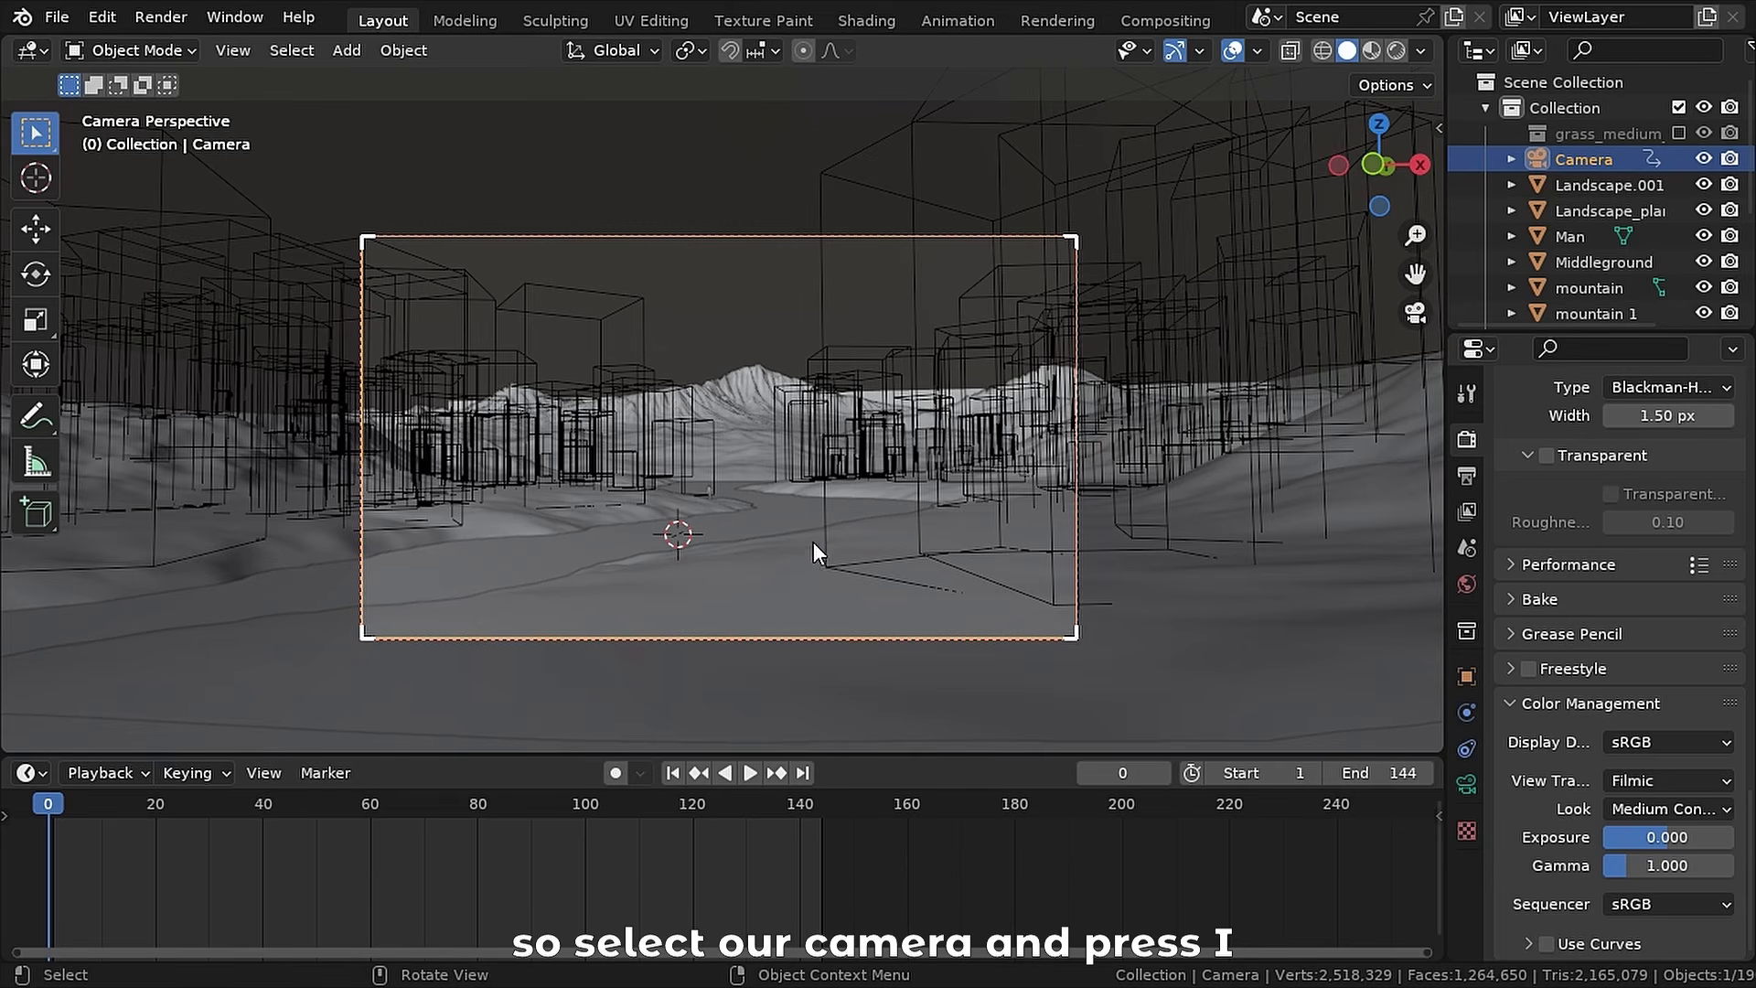
pyautogui.press('i')
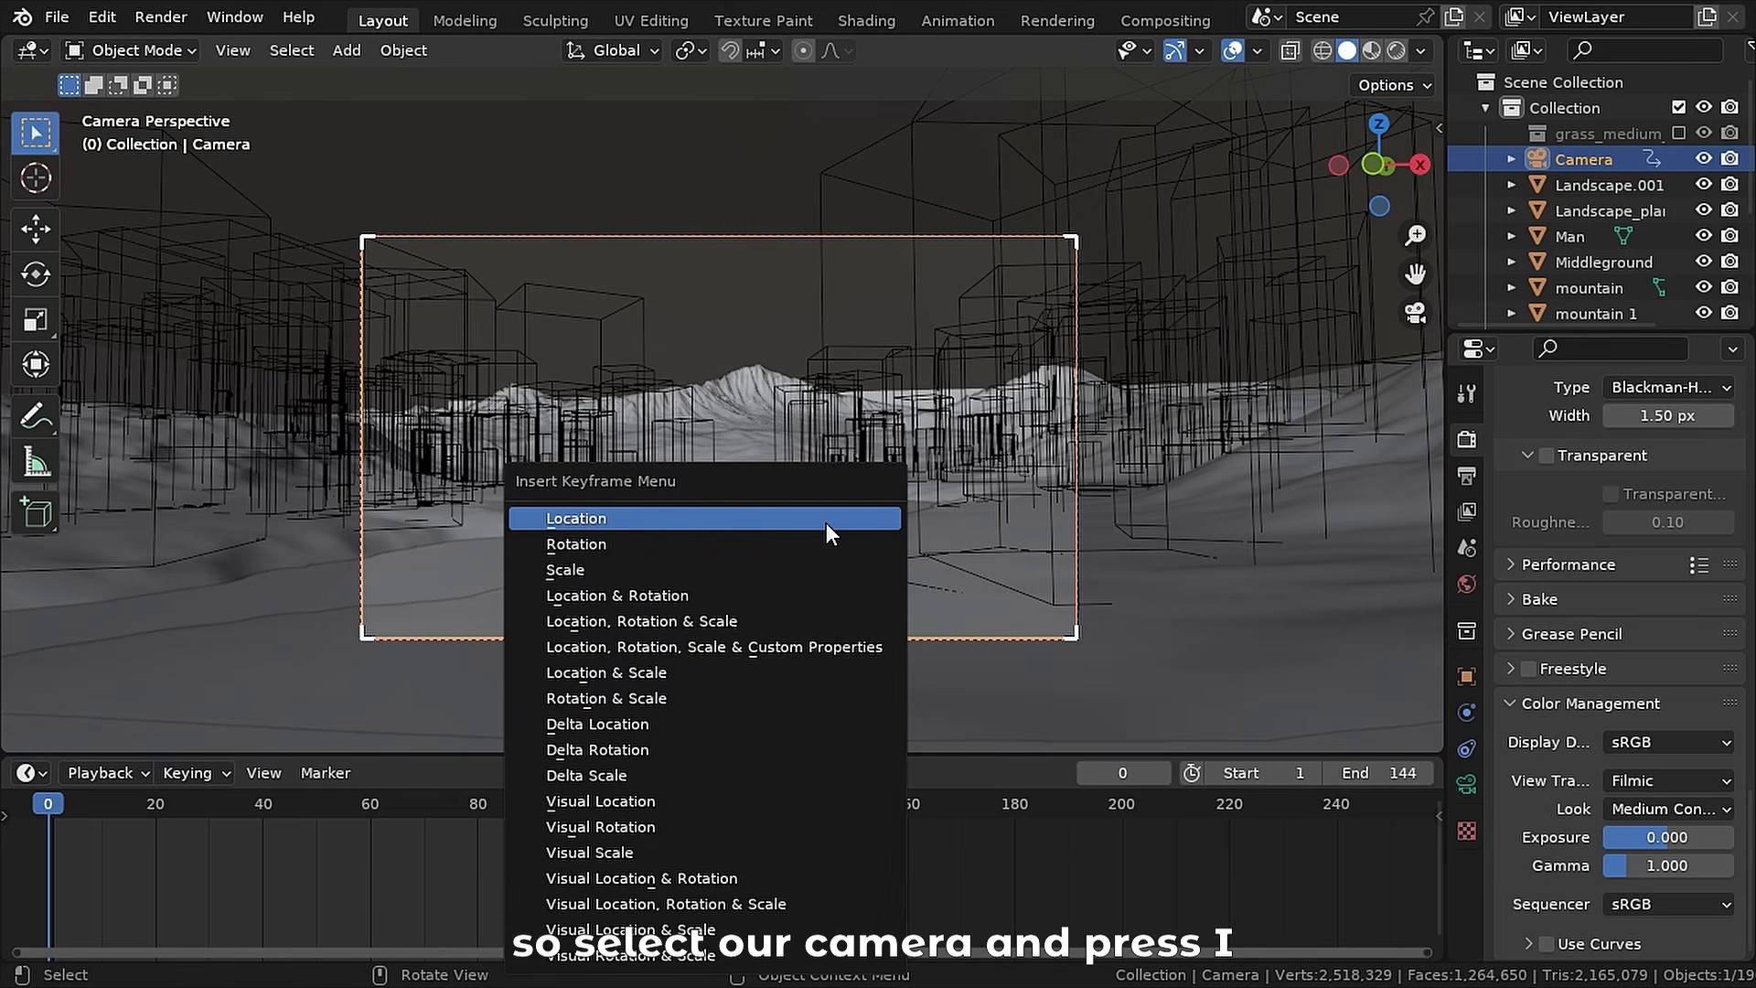
pyautogui.click(716, 595)
# - At frame 144, move the camera forward along its local Z, lower it along global Z, and keyframe it
pyautogui.moveTo(674, 812); pyautogui.dragTo(822, 816)
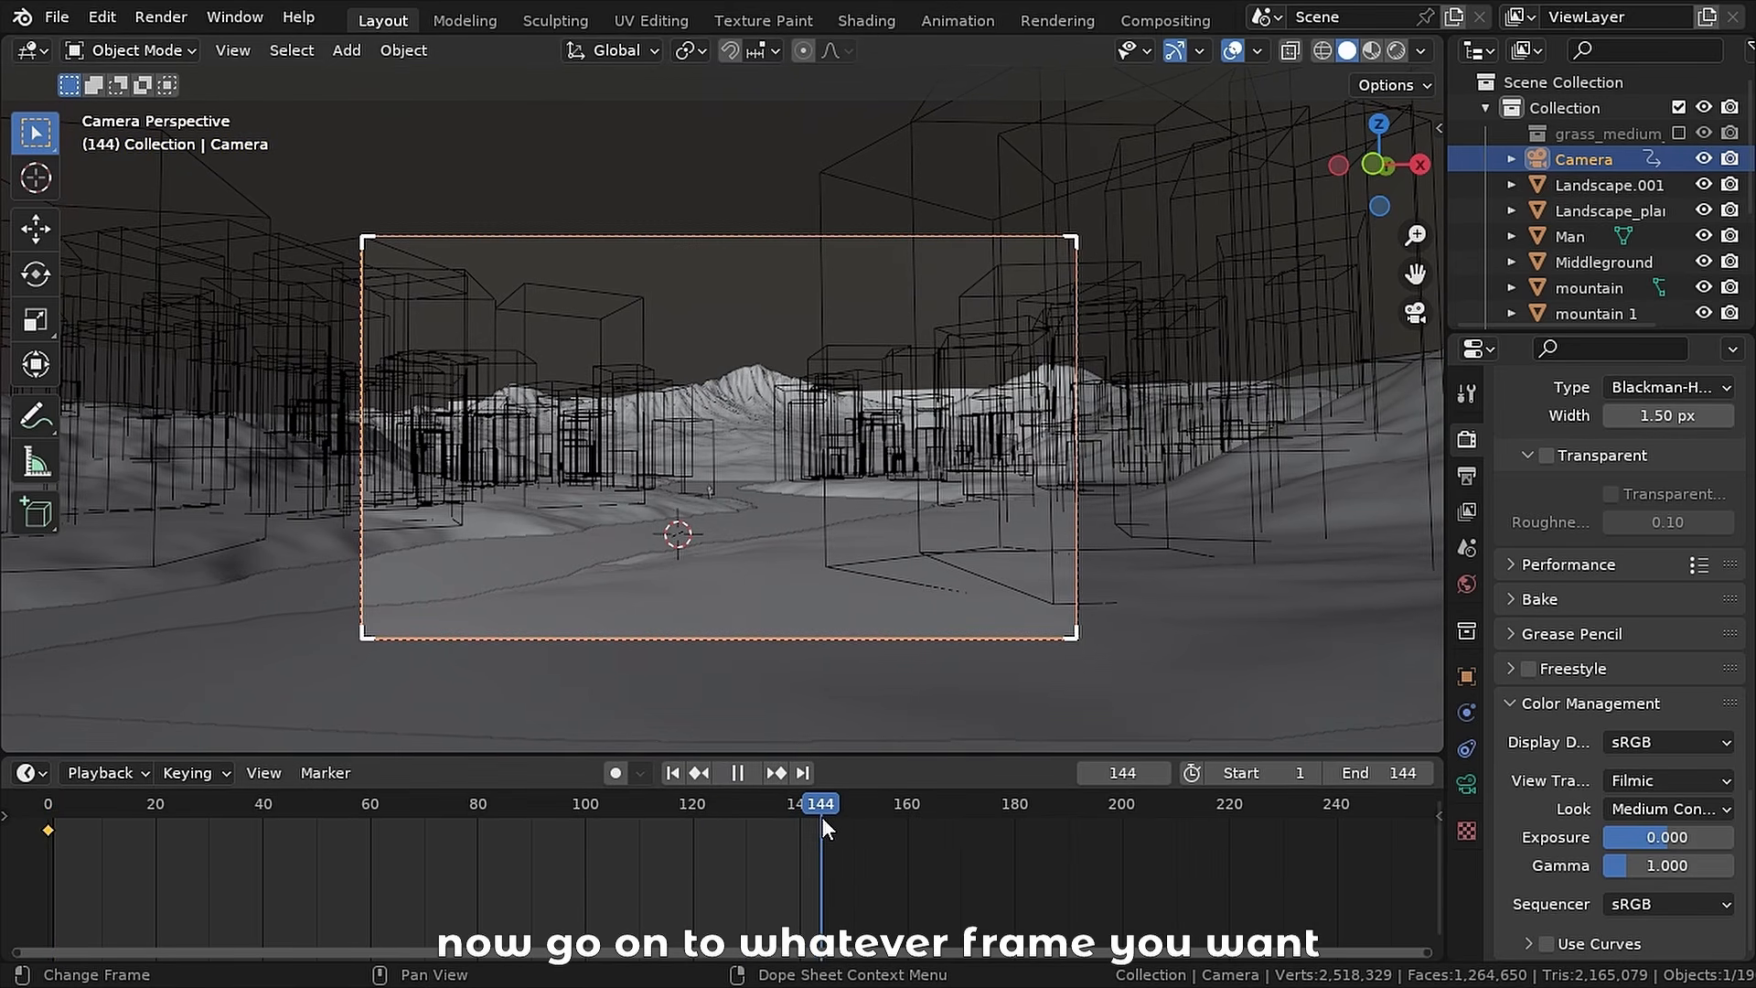
pyautogui.press('g')
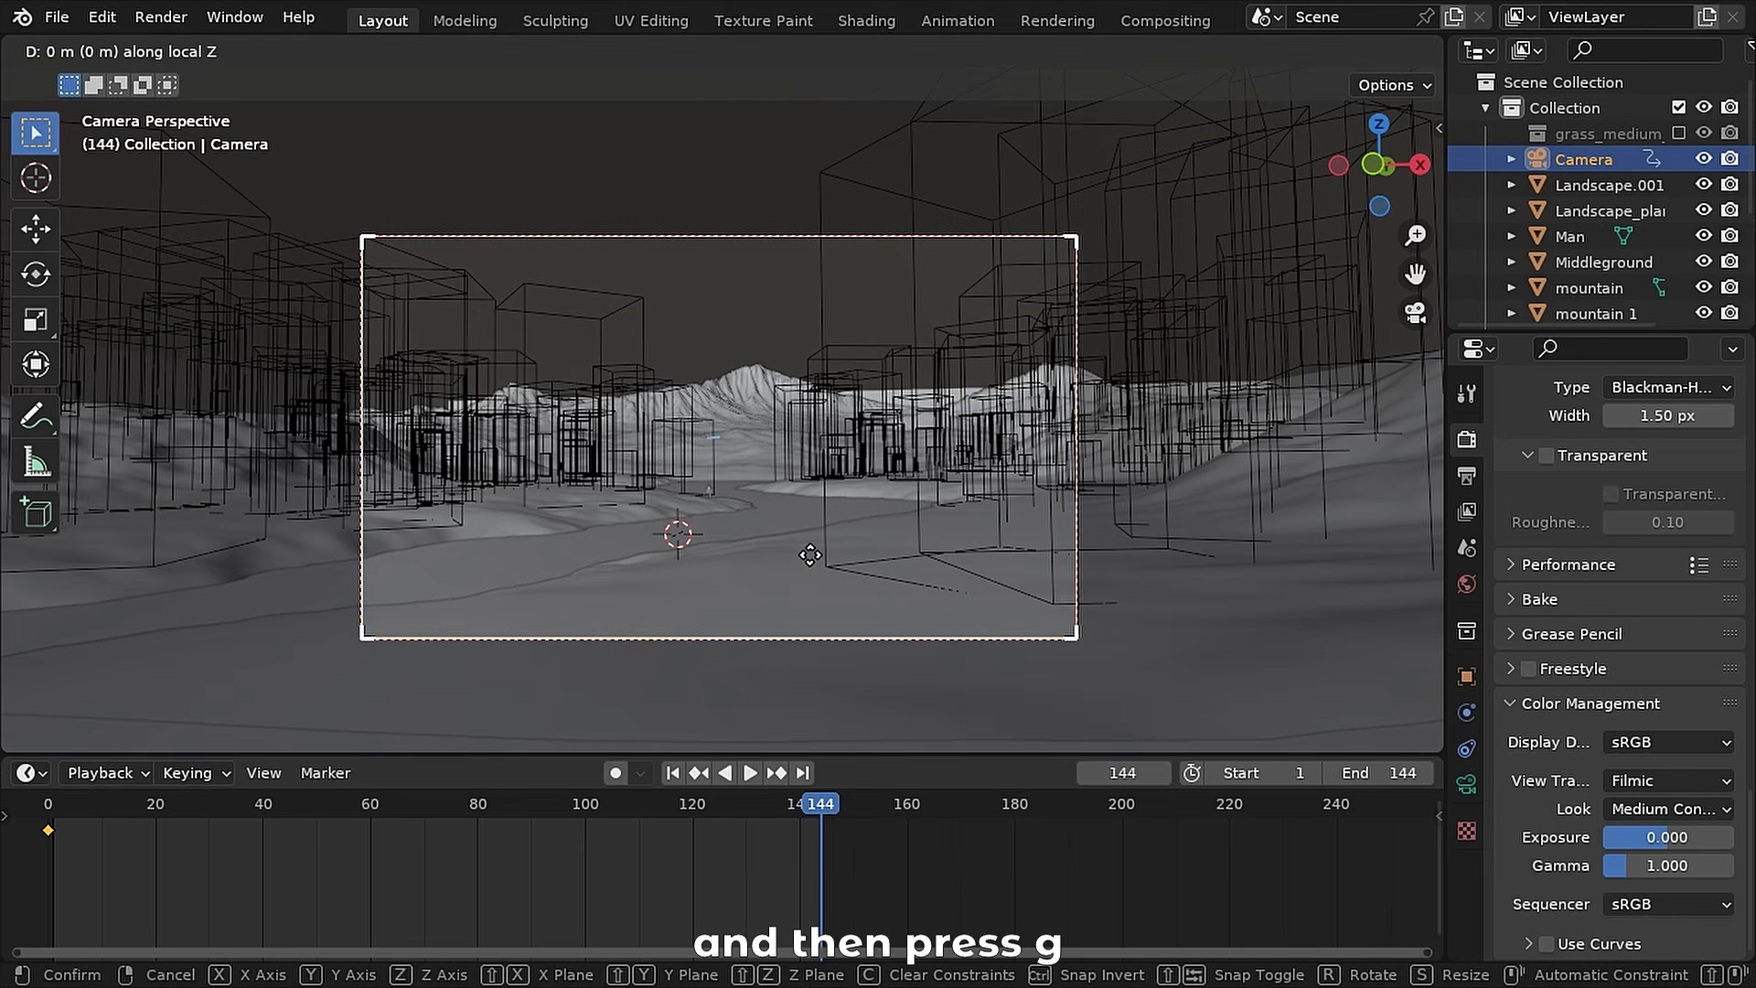
pyautogui.click(768, 369)
pyautogui.press('g')
pyautogui.press('z')
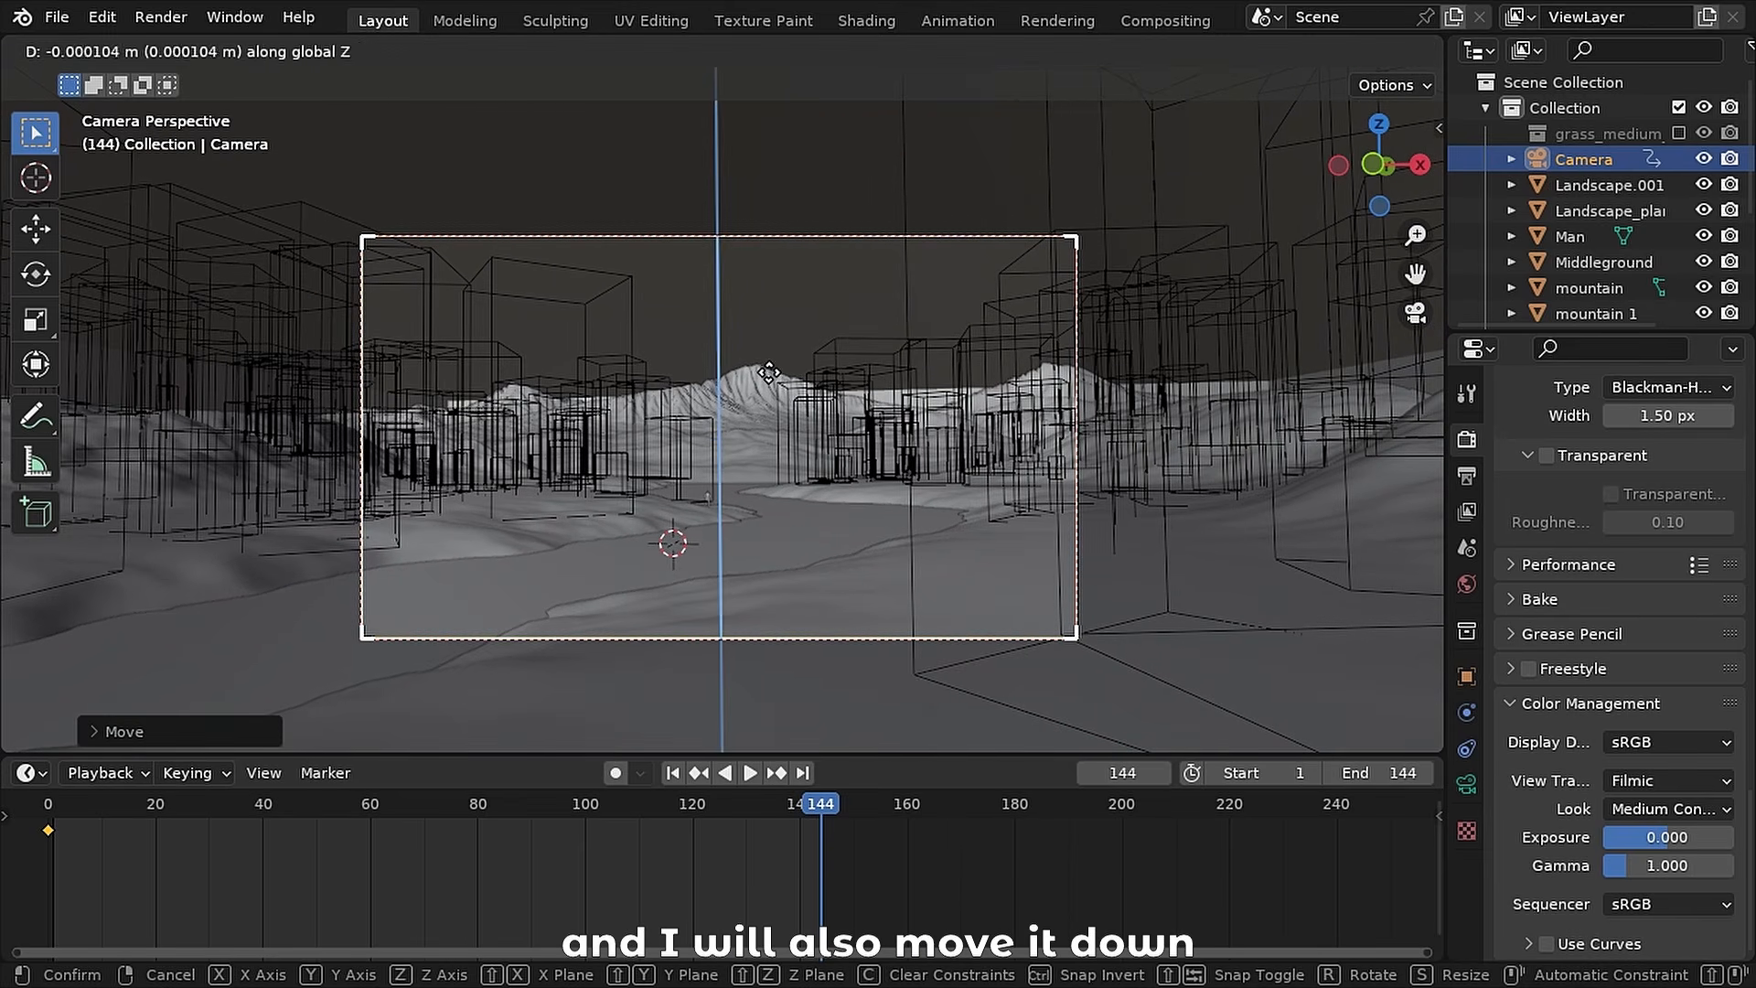
pyautogui.click(770, 514)
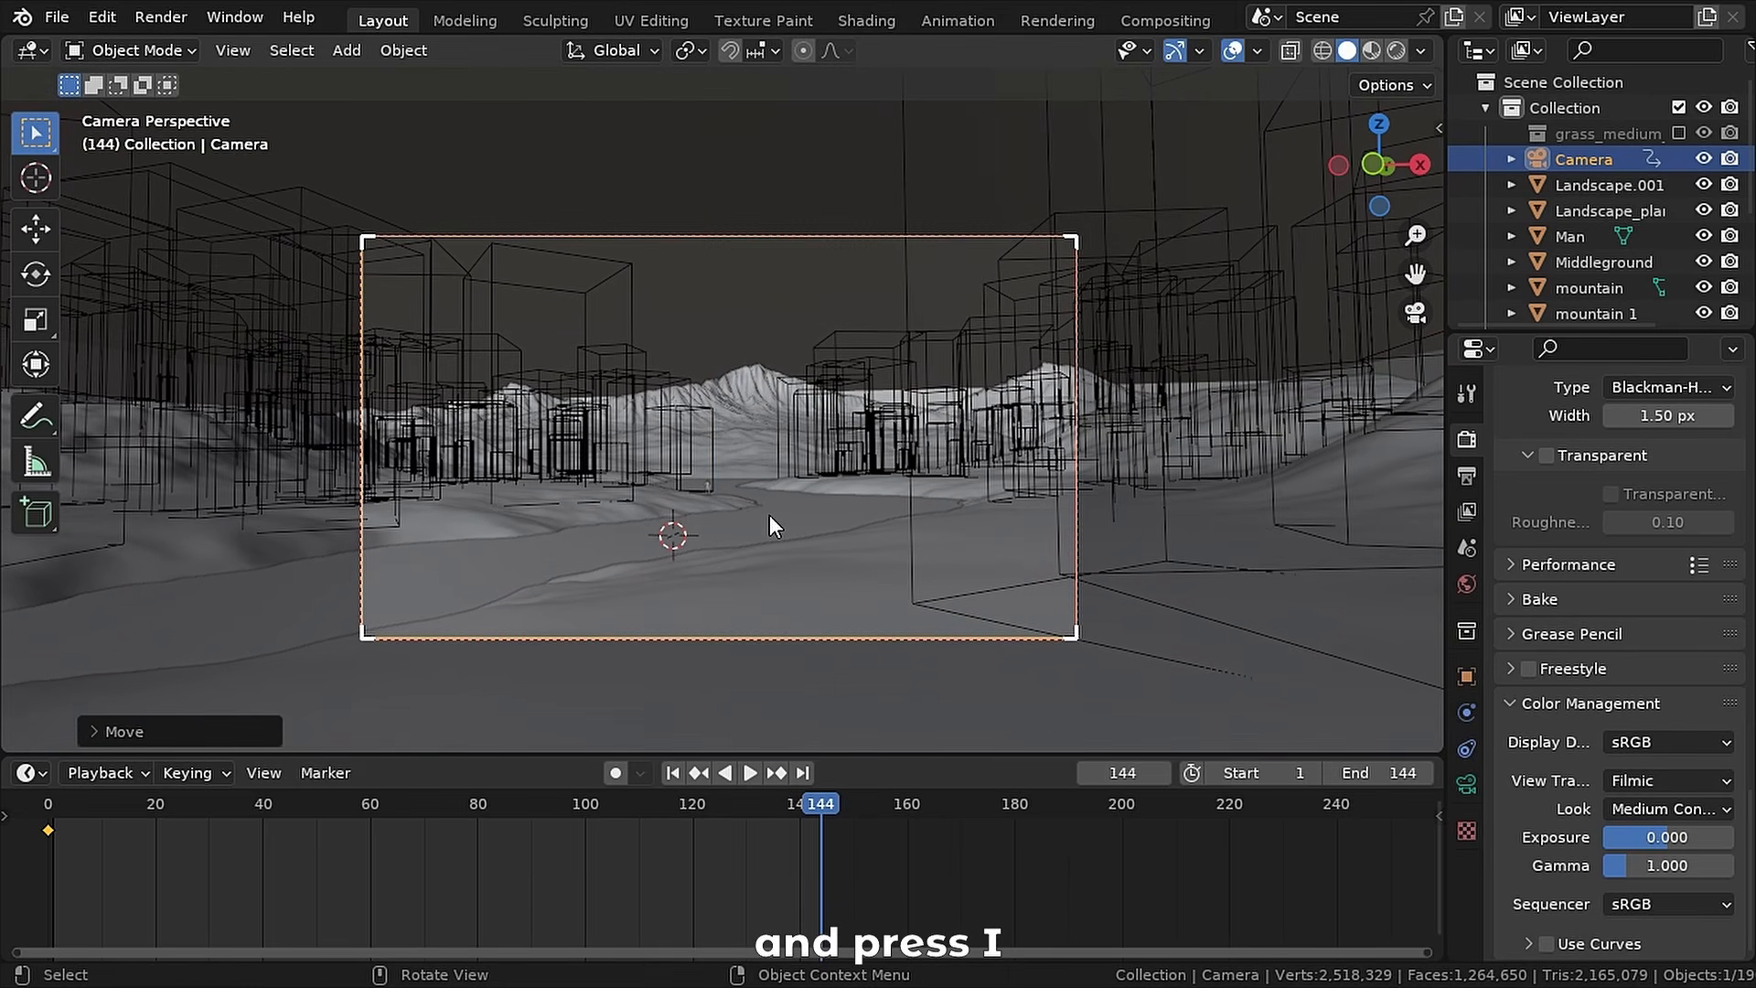
pyautogui.press('i')
pyautogui.click(770, 514)
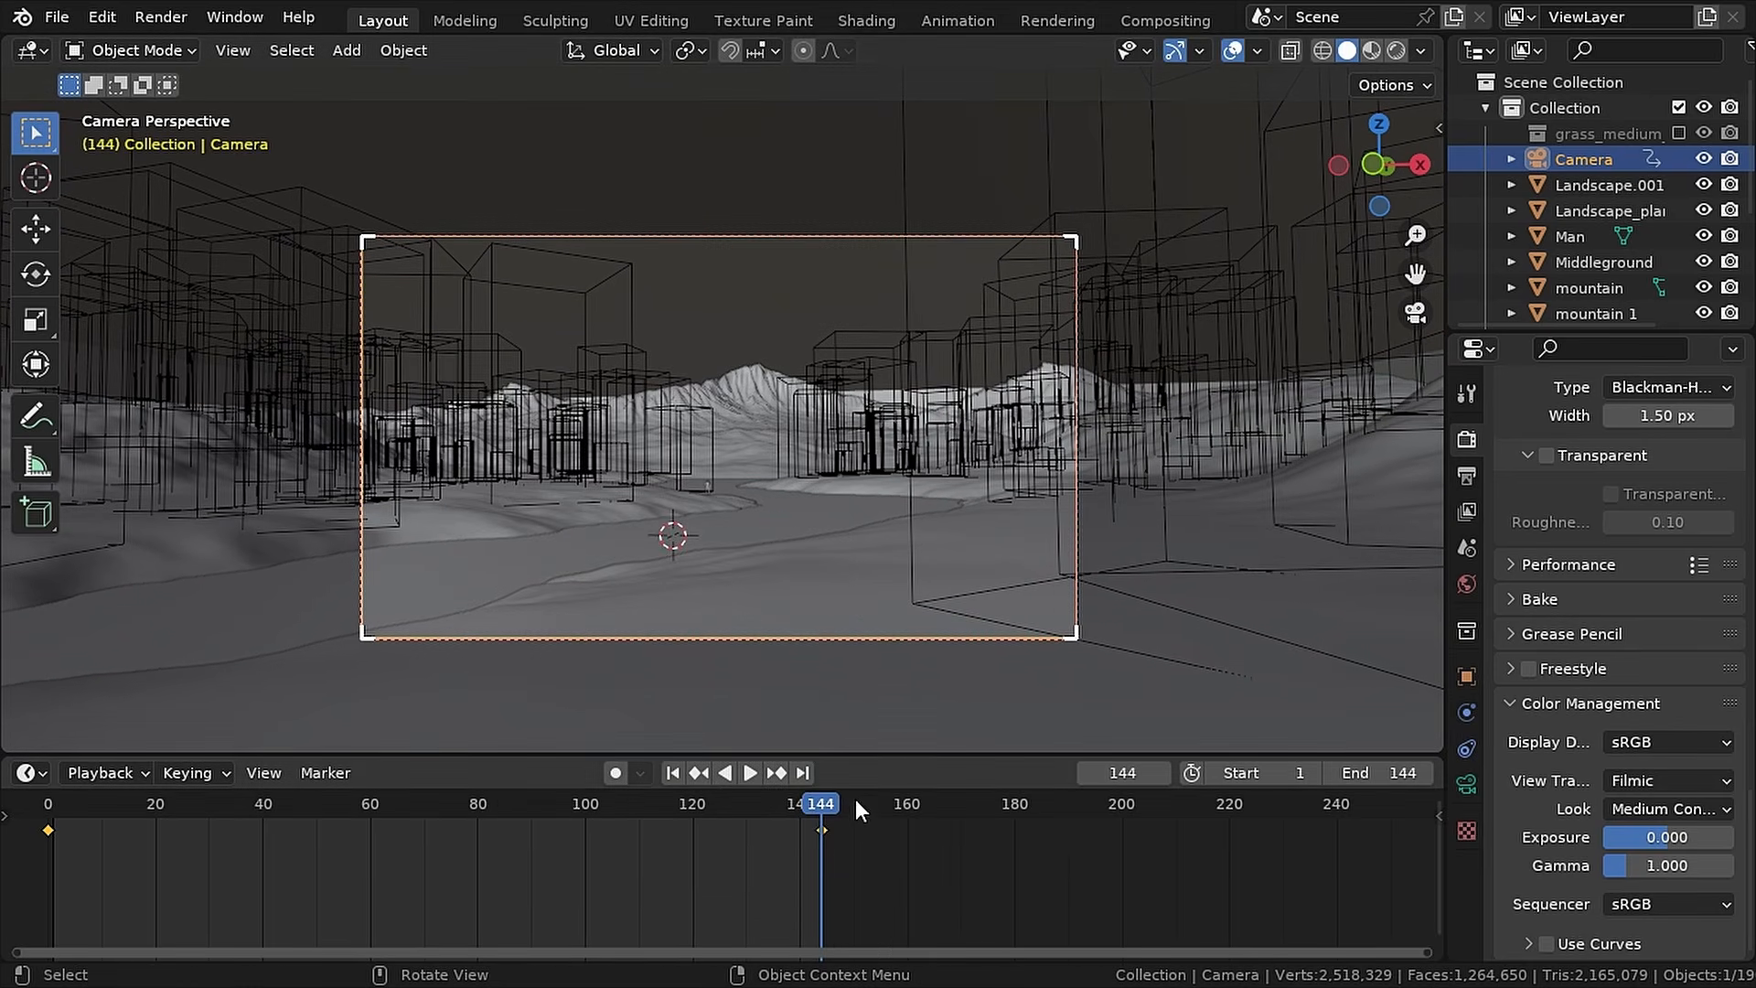
# - Play back the camera move from frame 0 and set the interpolation of its keyframes to Linear
pyautogui.moveTo(809, 812); pyautogui.dragTo(57, 819)
pyautogui.press('space')
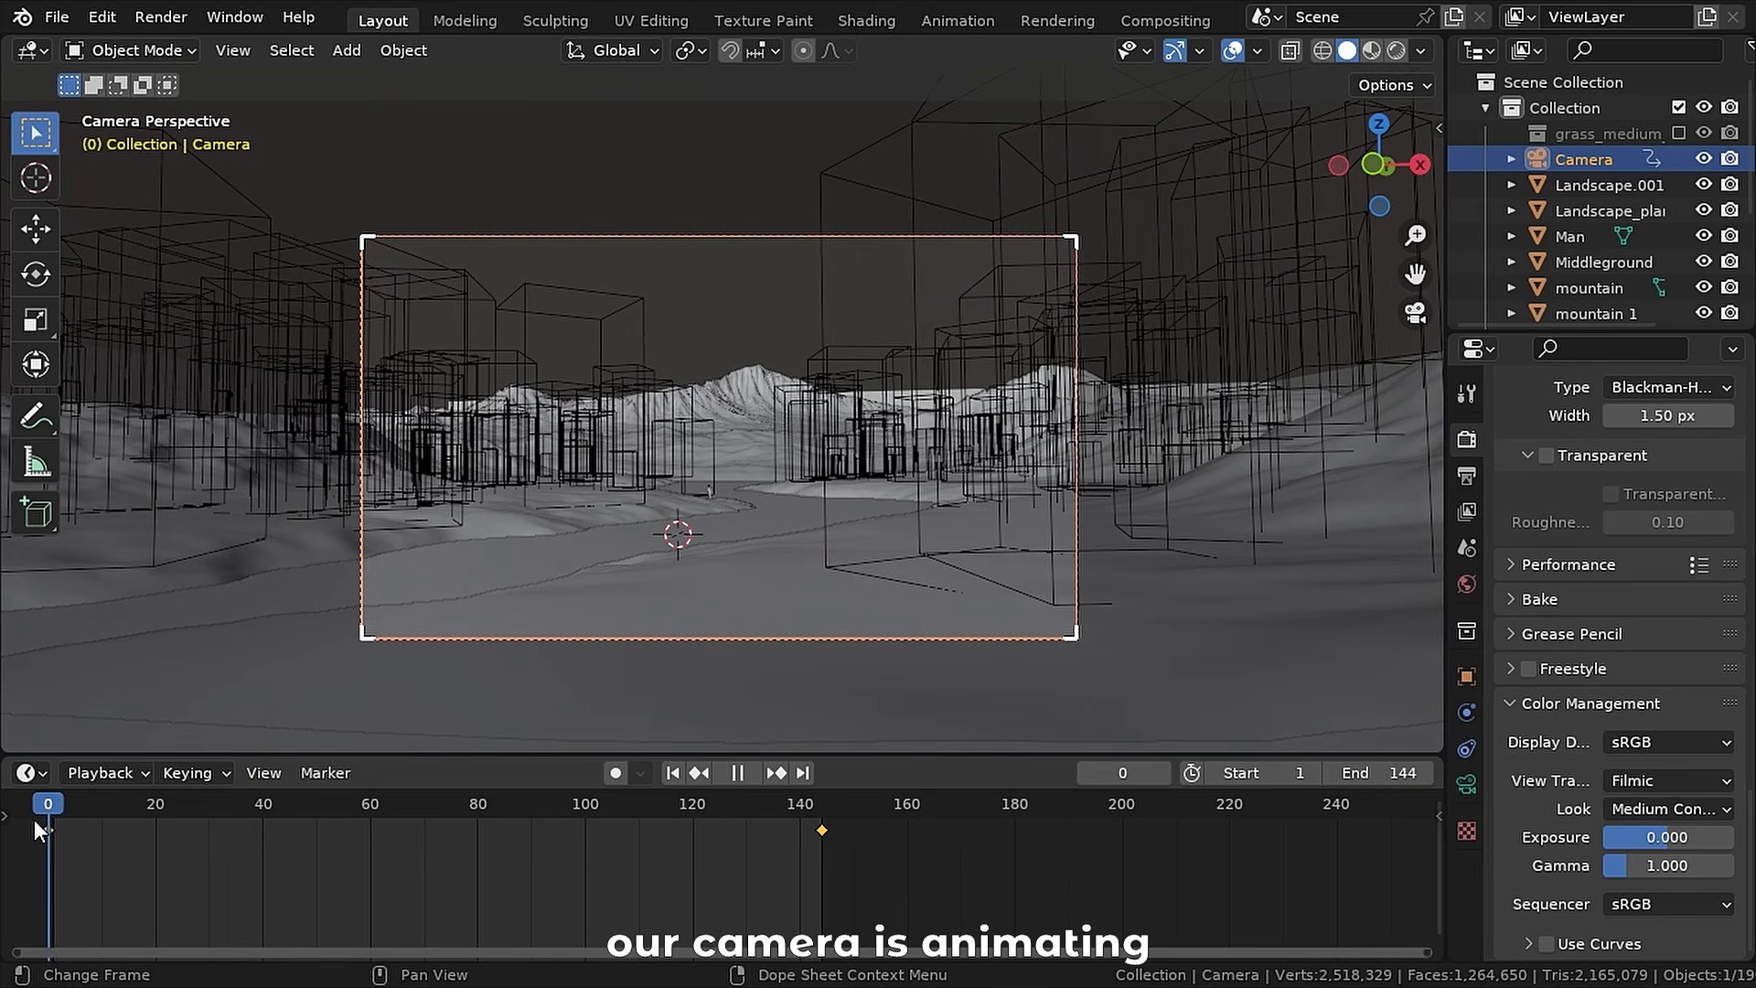
pyautogui.moveTo(470, 865); pyautogui.dragTo(1335, 874)
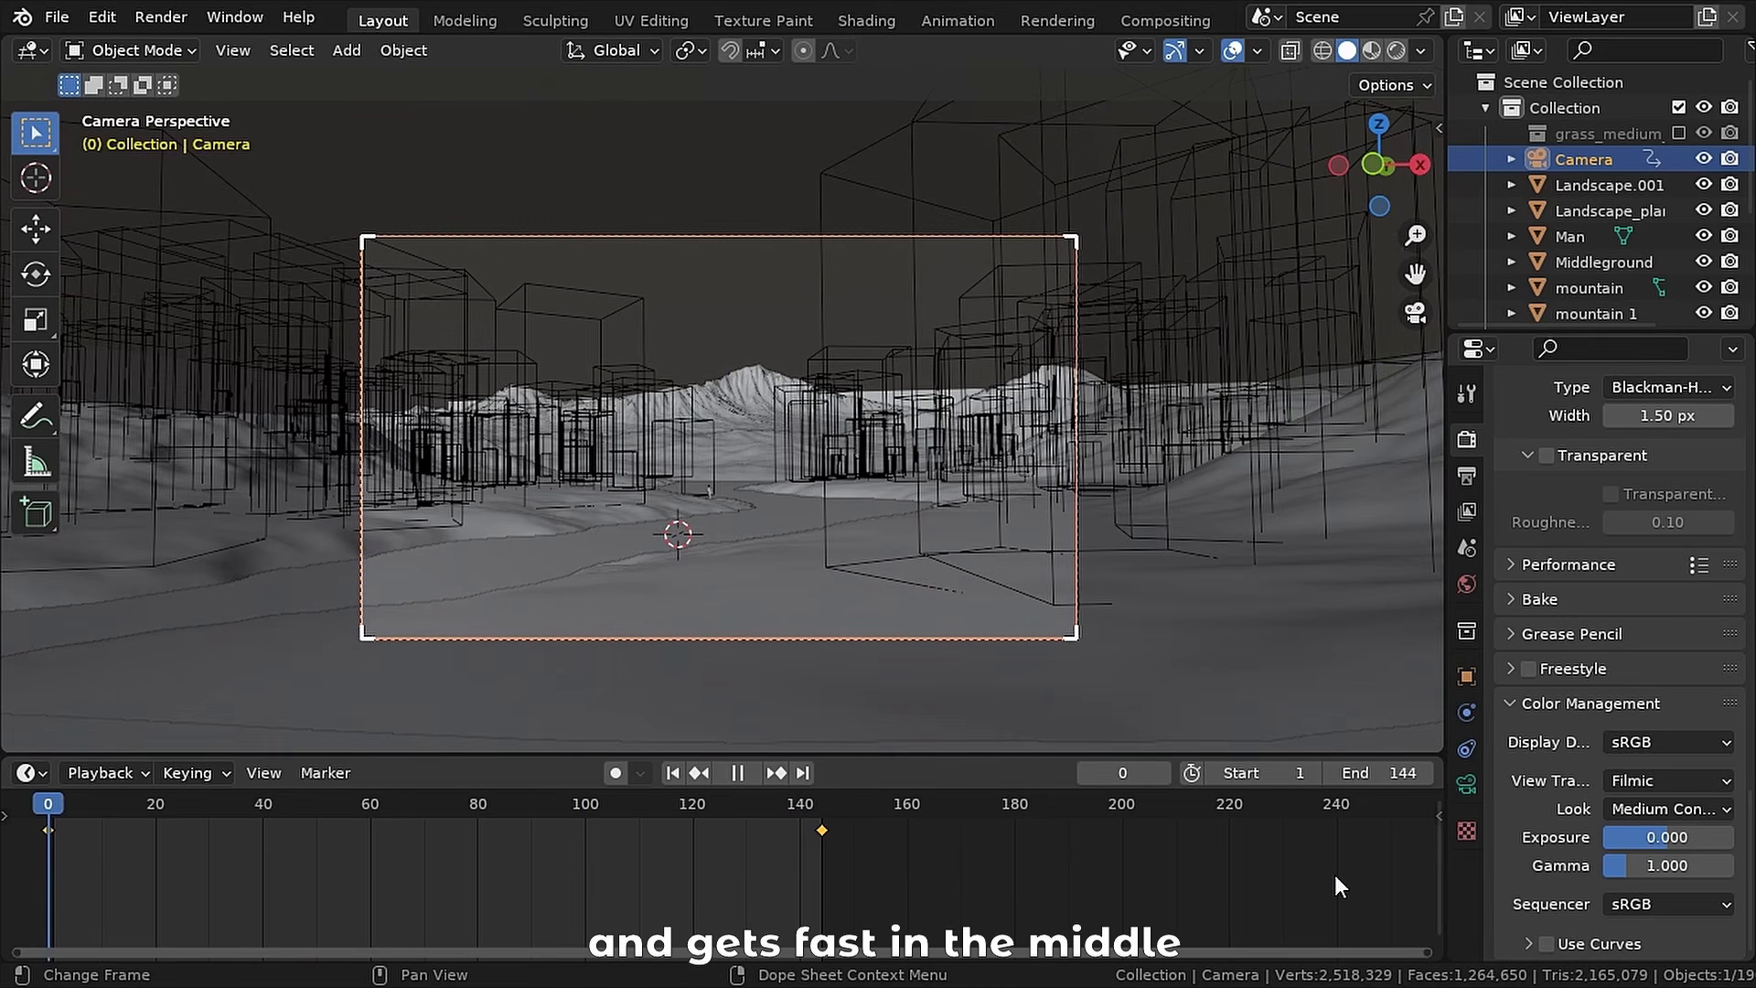
pyautogui.press('space')
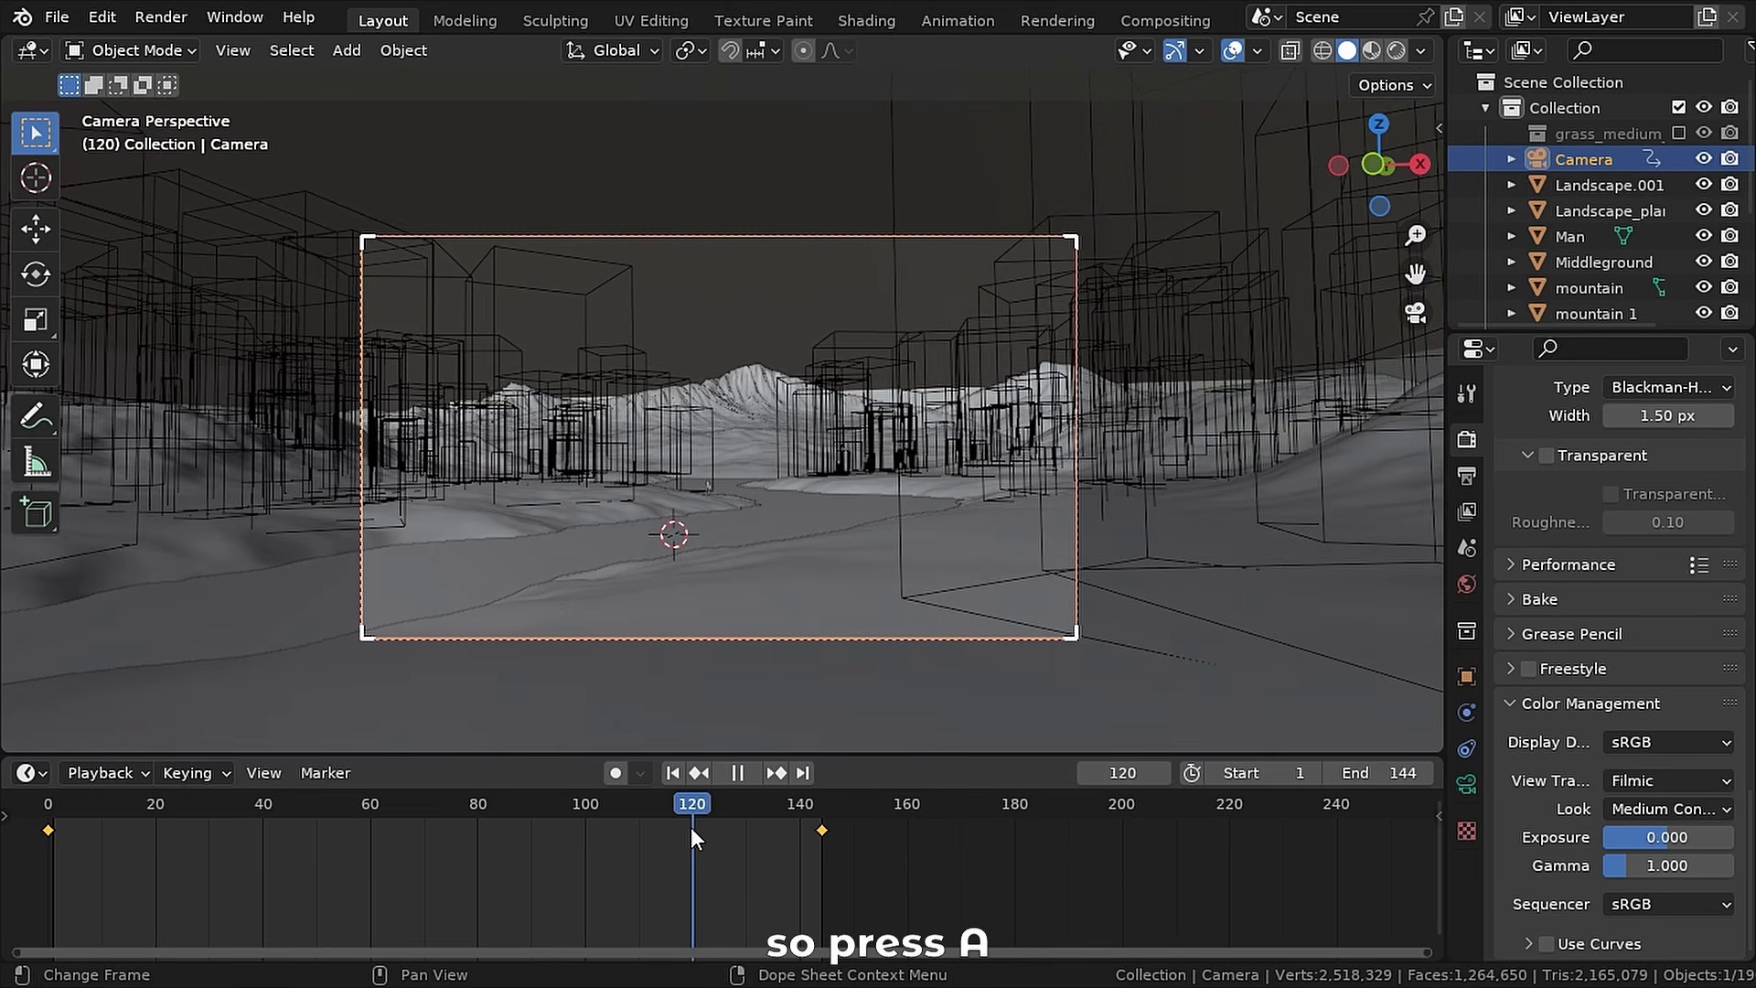
pyautogui.click(278, 831)
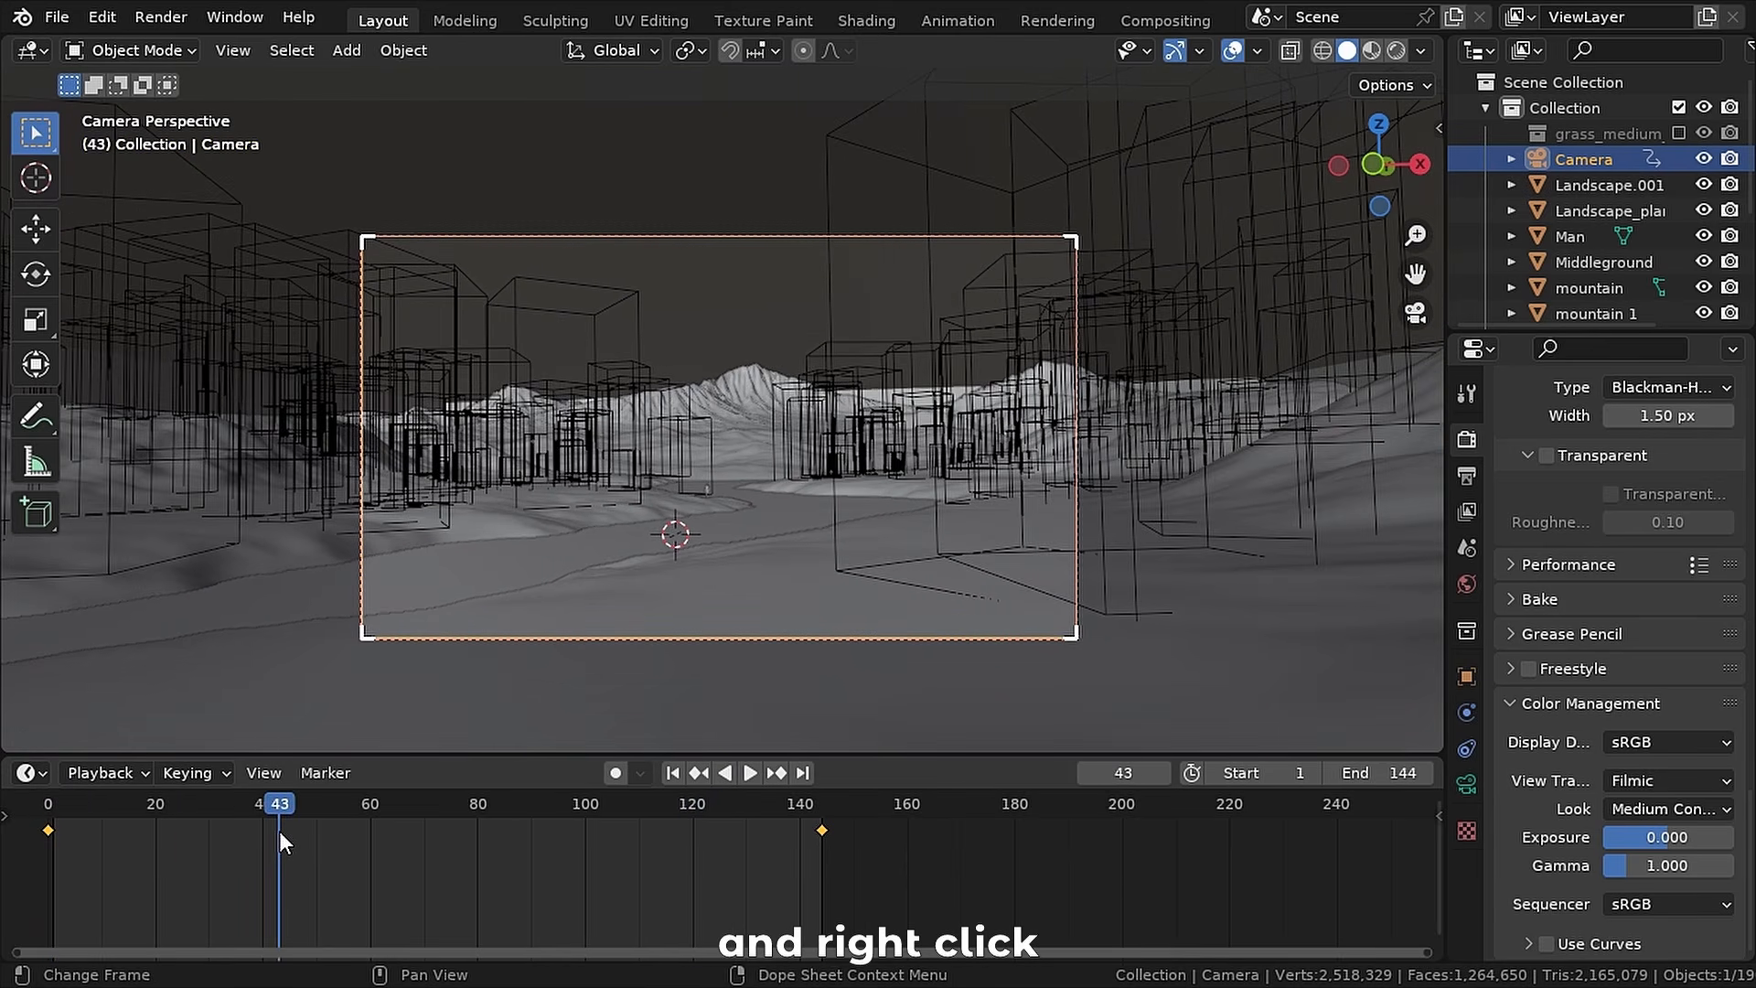
pyautogui.rightClick(278, 830)
pyautogui.moveTo(354, 763)
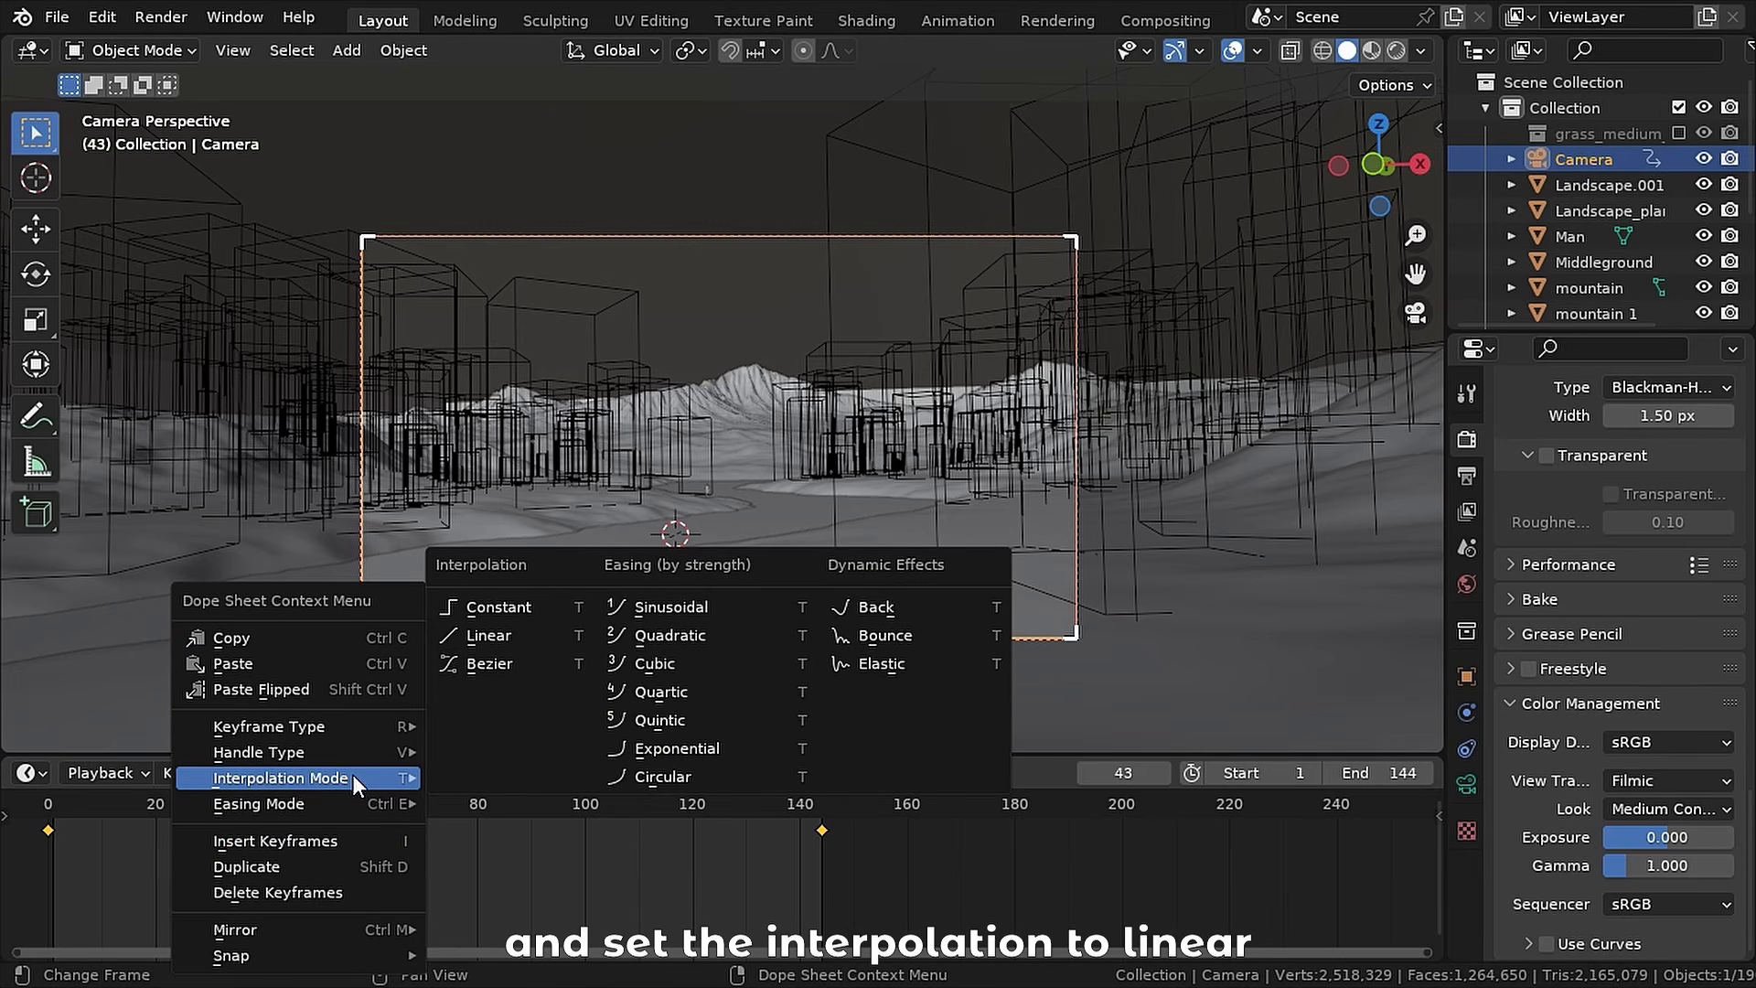
pyautogui.click(514, 633)
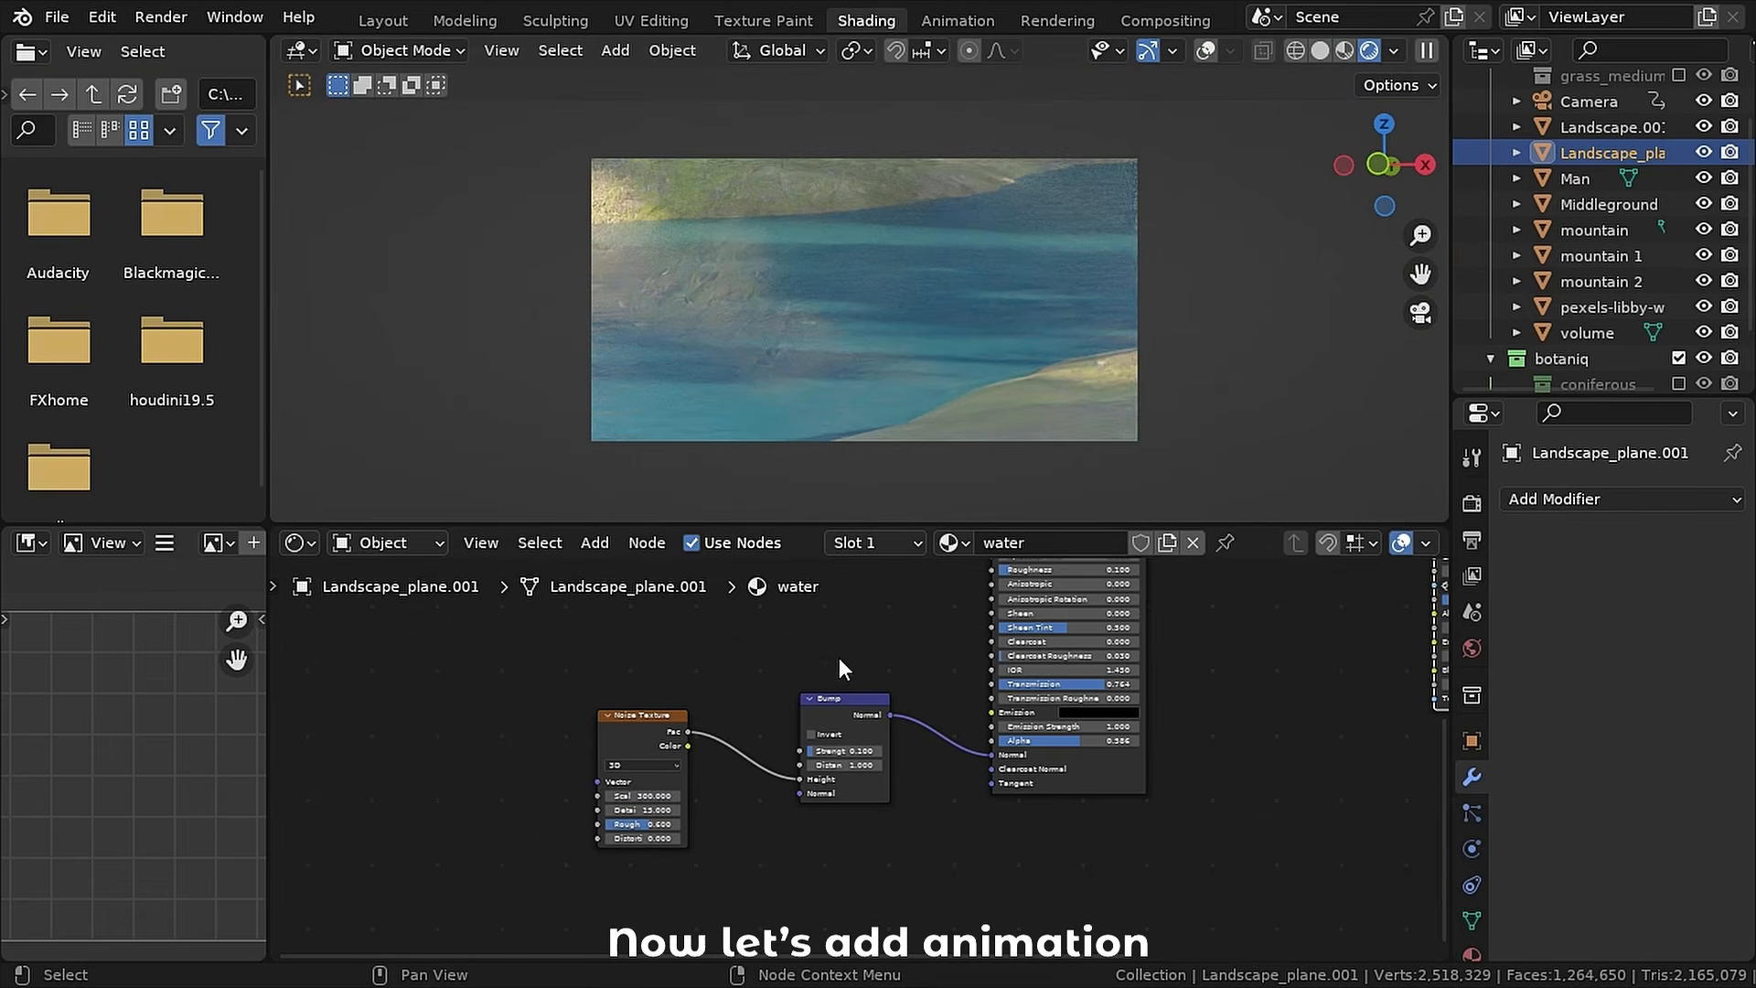
# - Set the dimensions of the Noise Texture in the water material to 4D
pyautogui.scroll(4, 837, 657)
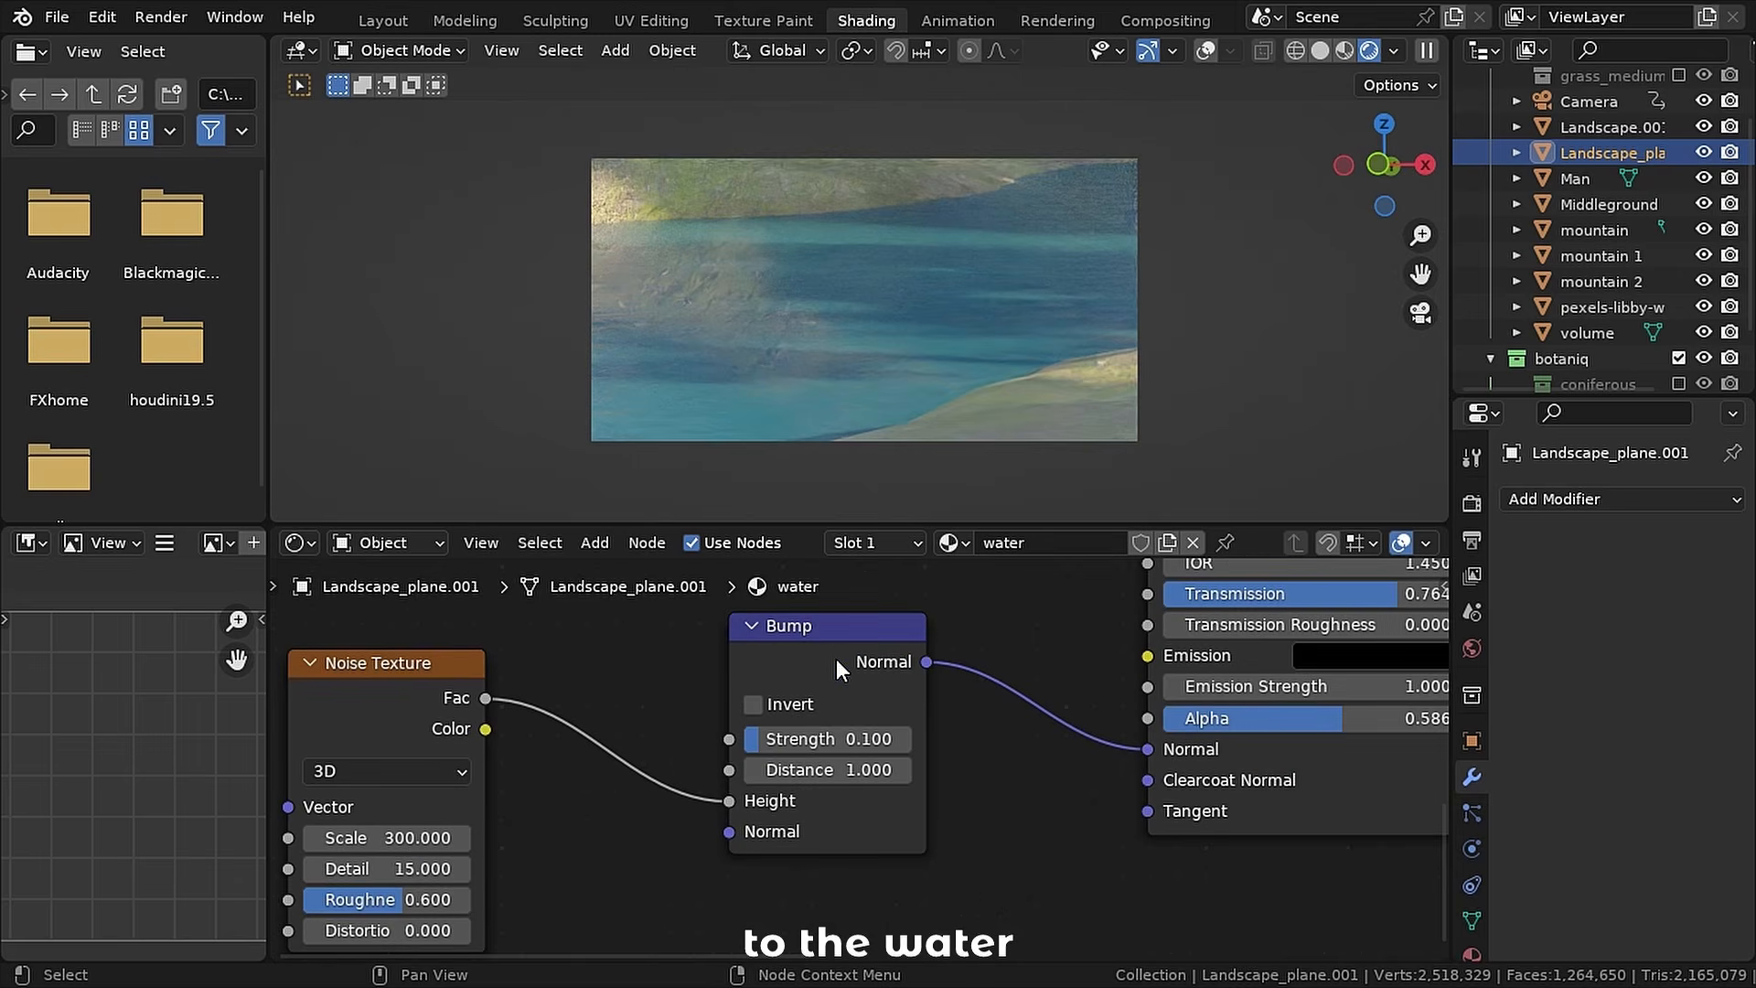
pyautogui.moveTo(434, 835); pyautogui.dragTo(672, 802, button='middle')
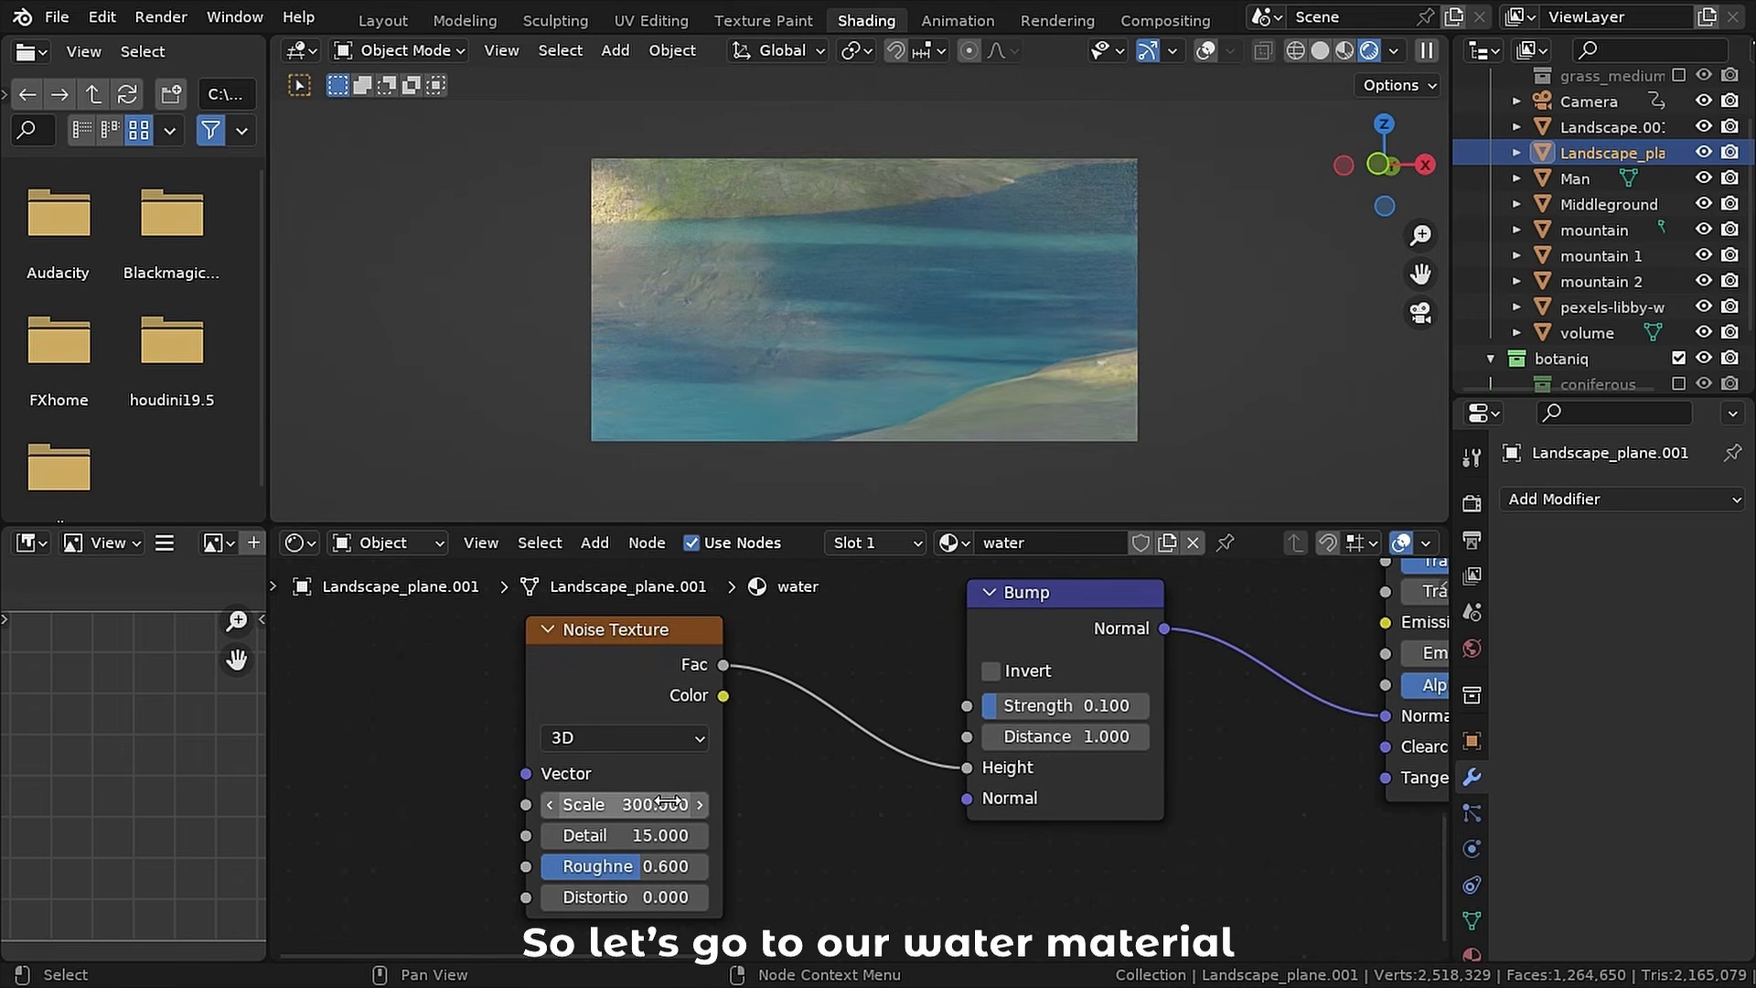
pyautogui.click(606, 737)
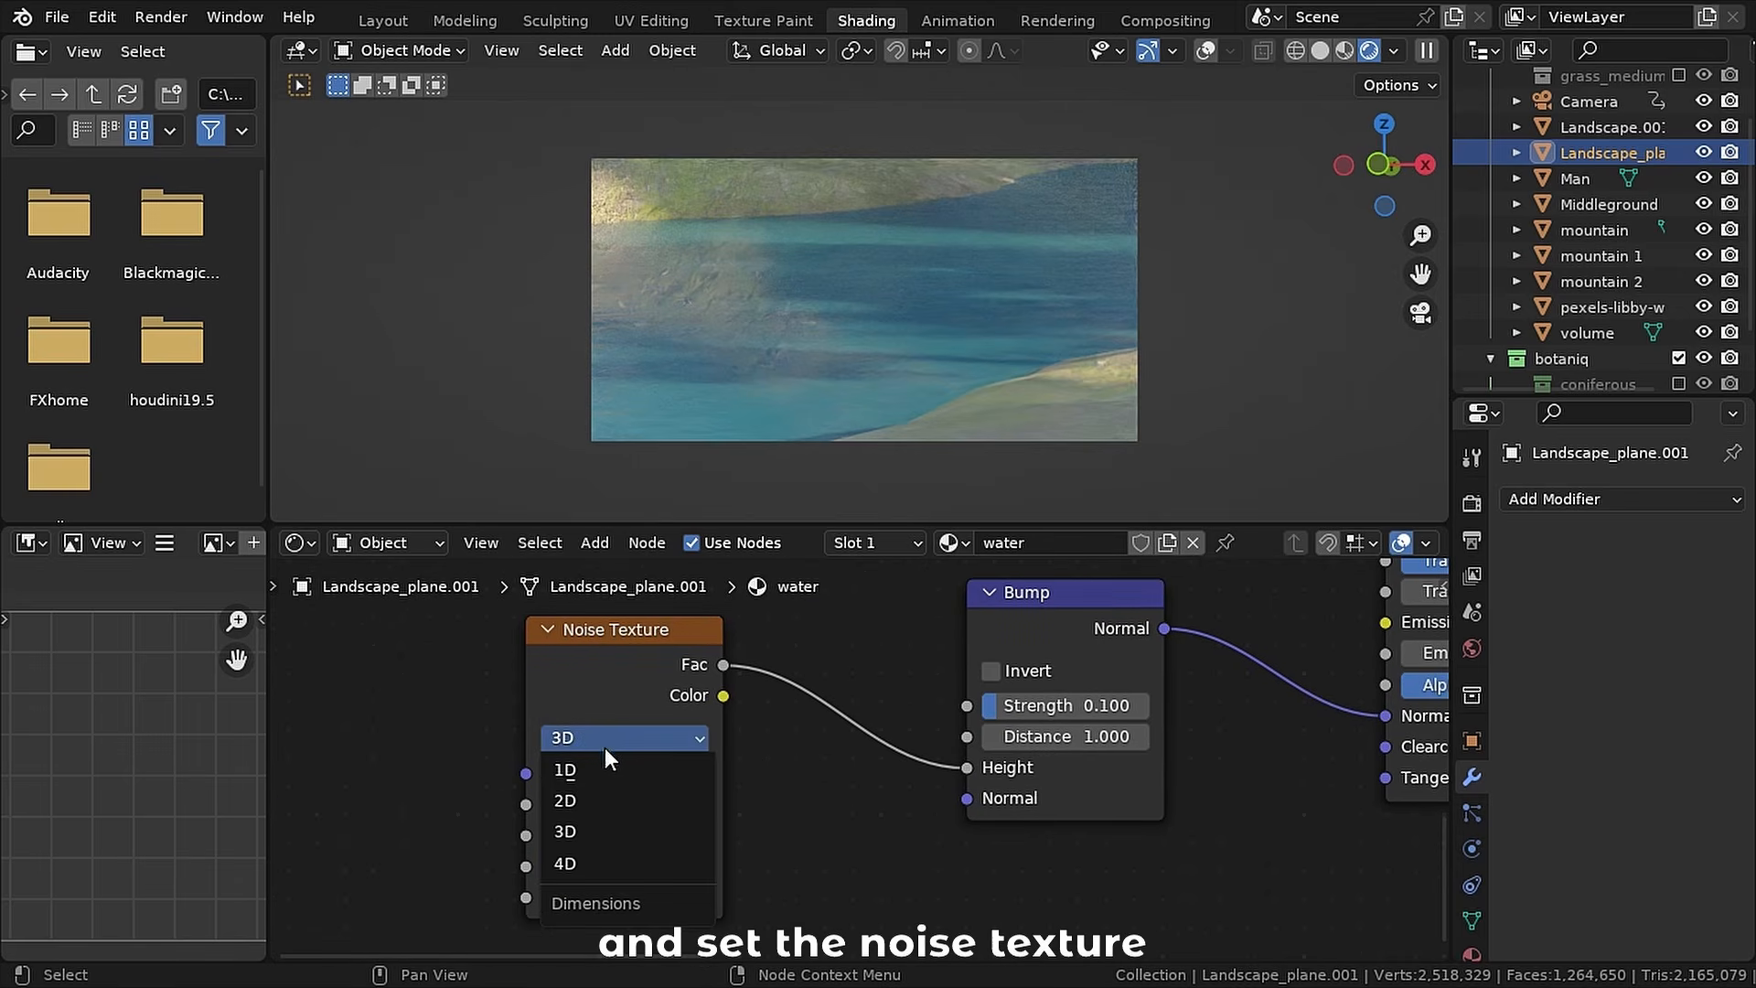
pyautogui.click(601, 860)
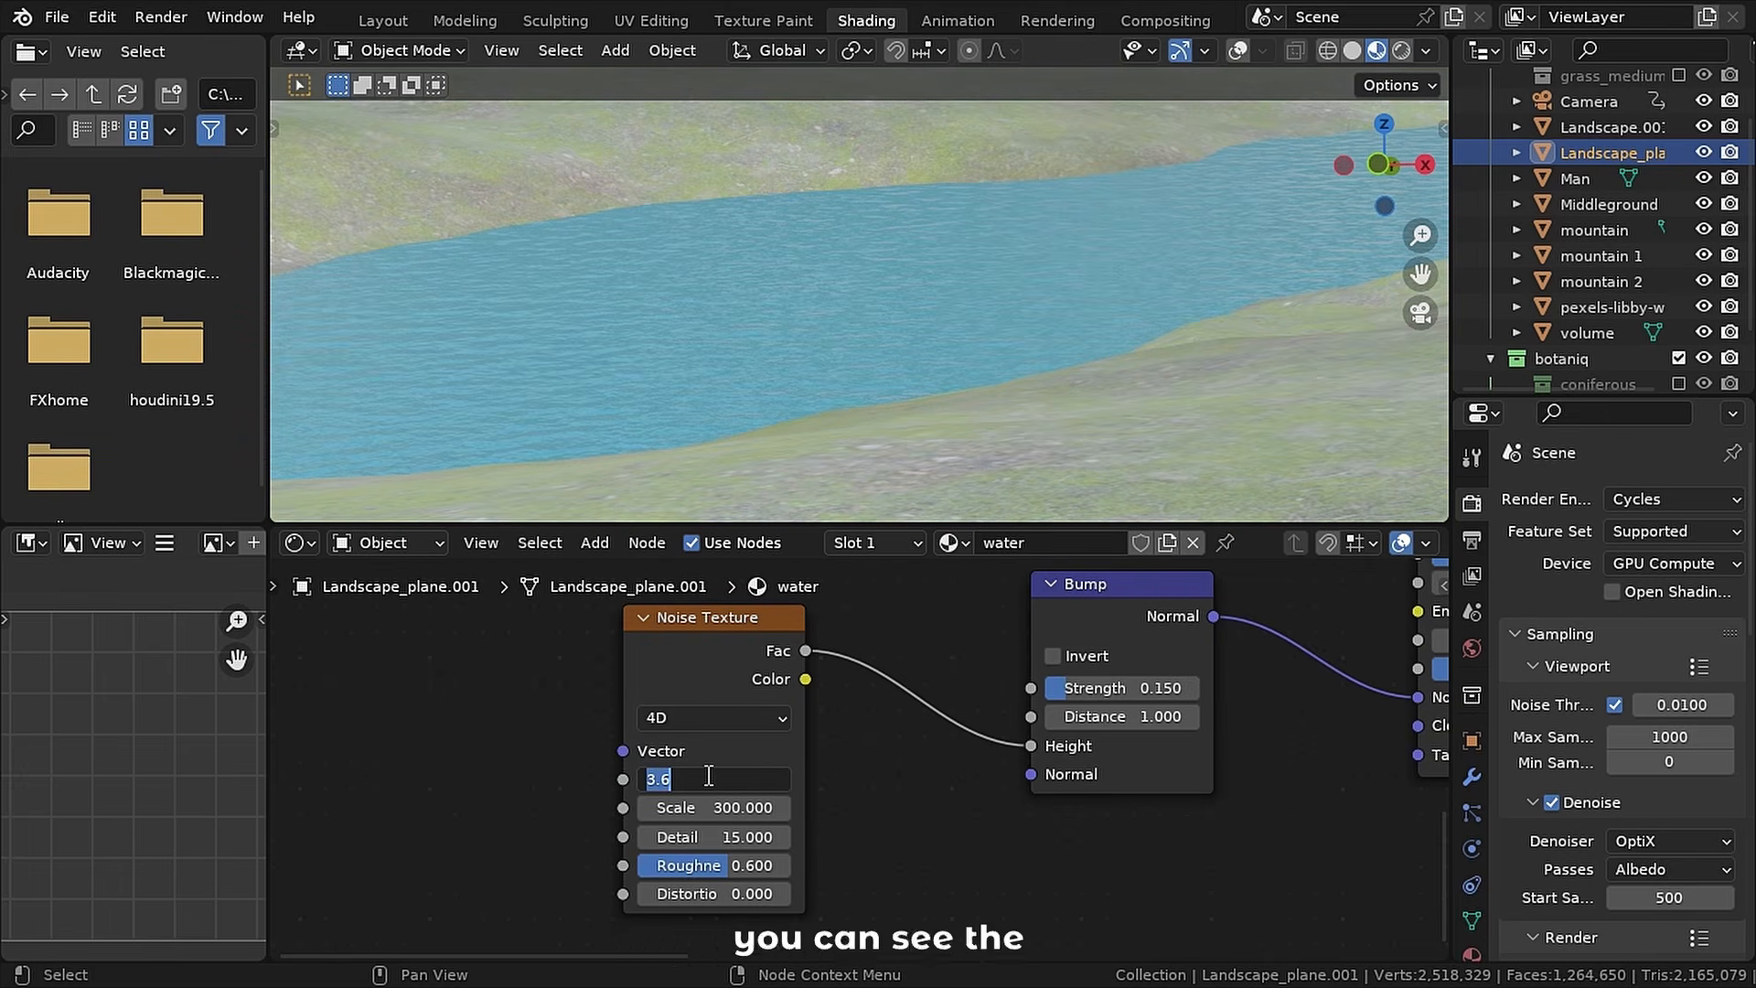
# - Open a Timeline below the shader editor and keyframe the water Noise Texture's W at 0.000 on frame 0
pyautogui.moveTo(272, 947); pyautogui.dragTo(294, 869)
pyautogui.click(294, 865)
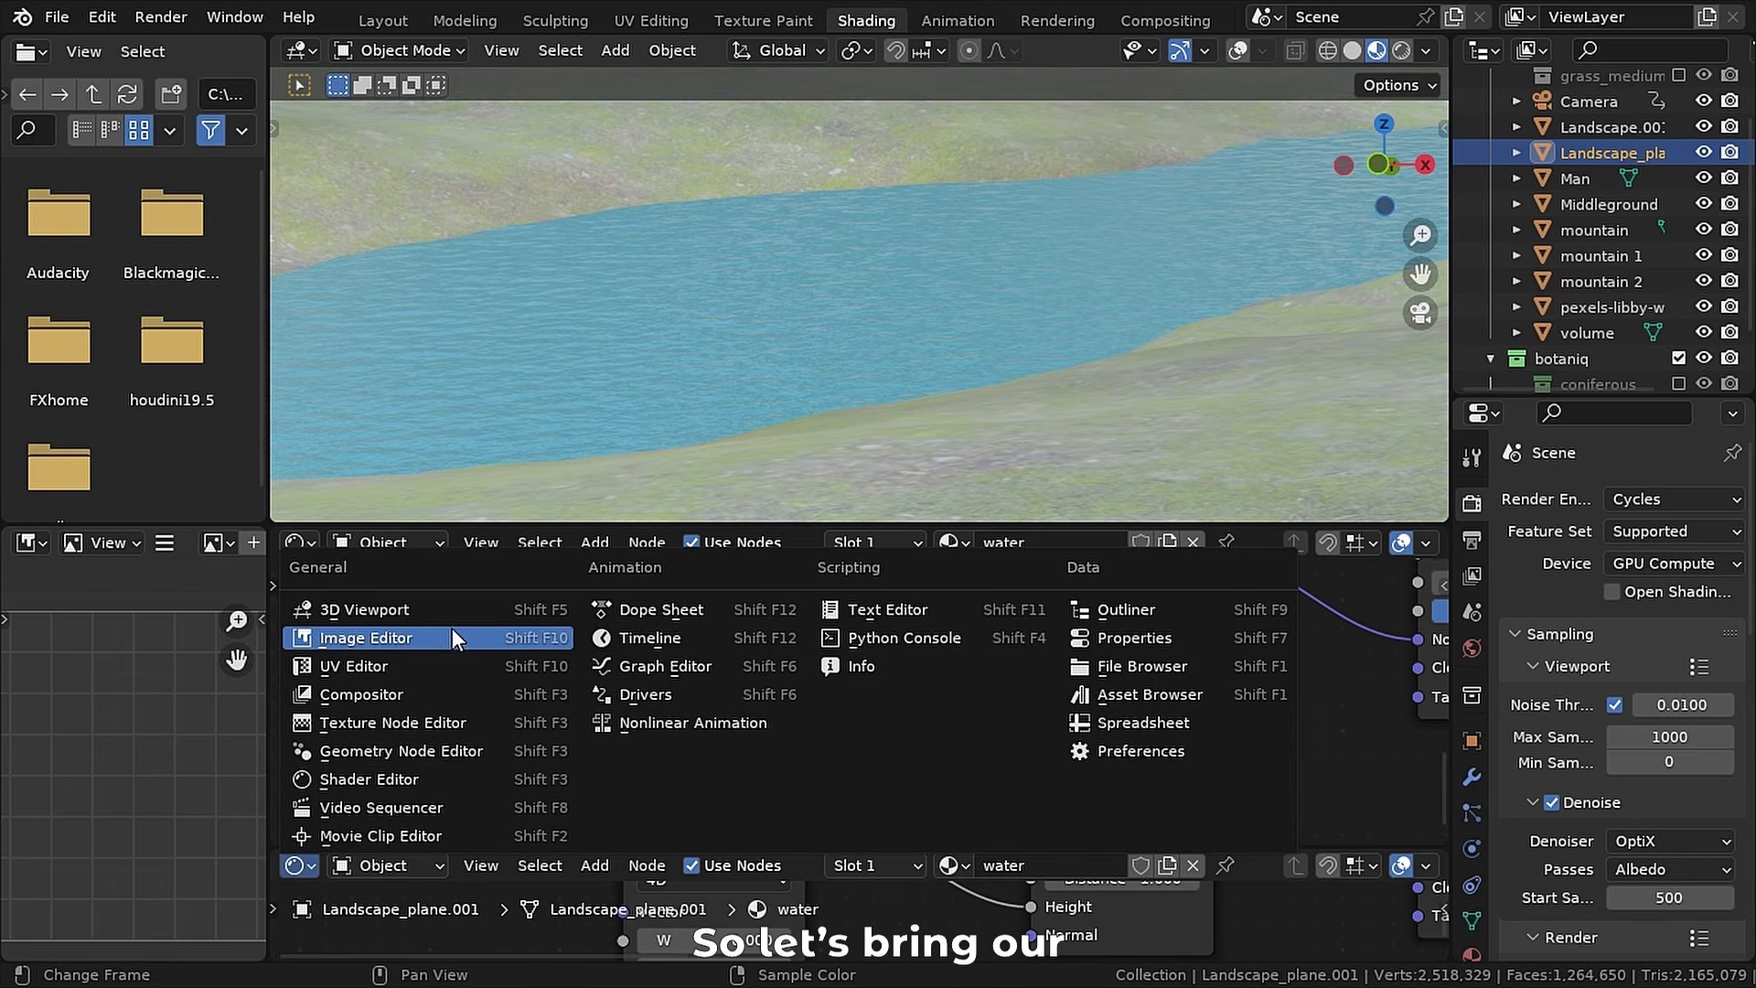
pyautogui.click(610, 635)
pyautogui.click(722, 606)
pyautogui.moveTo(386, 854); pyautogui.dragTo(316, 858)
pyautogui.press('space')
pyautogui.press('space')
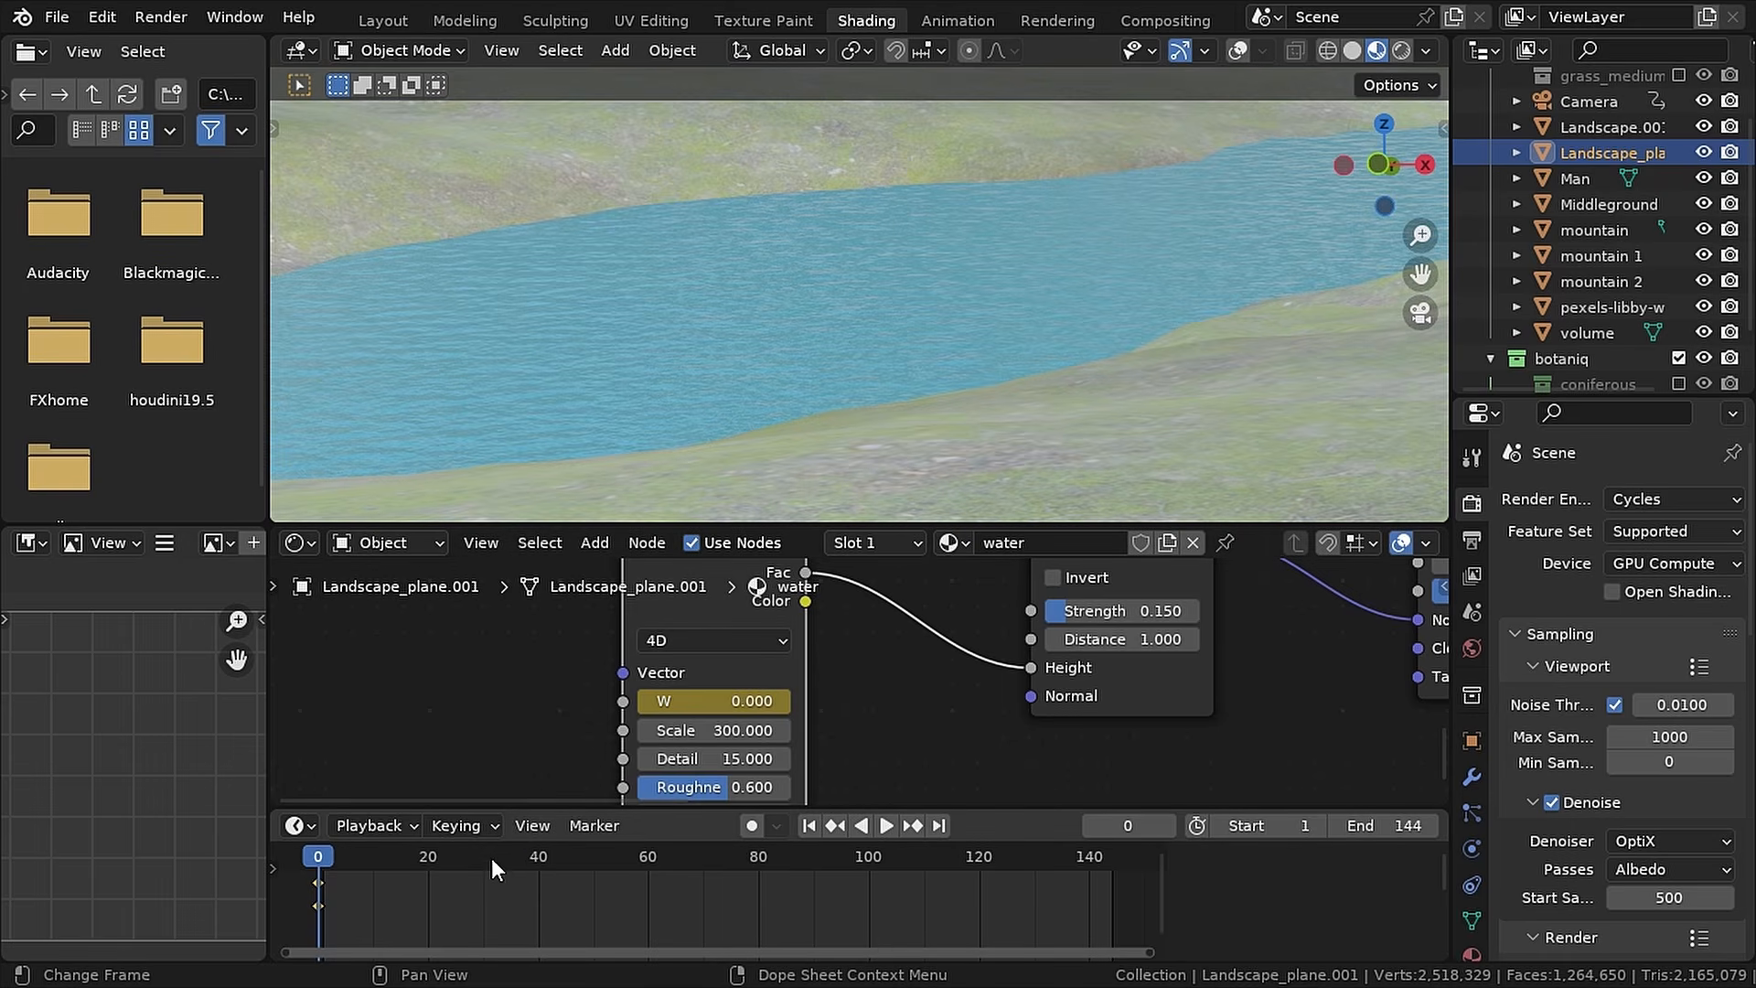
pyautogui.moveTo(393, 865); pyautogui.dragTo(1090, 881)
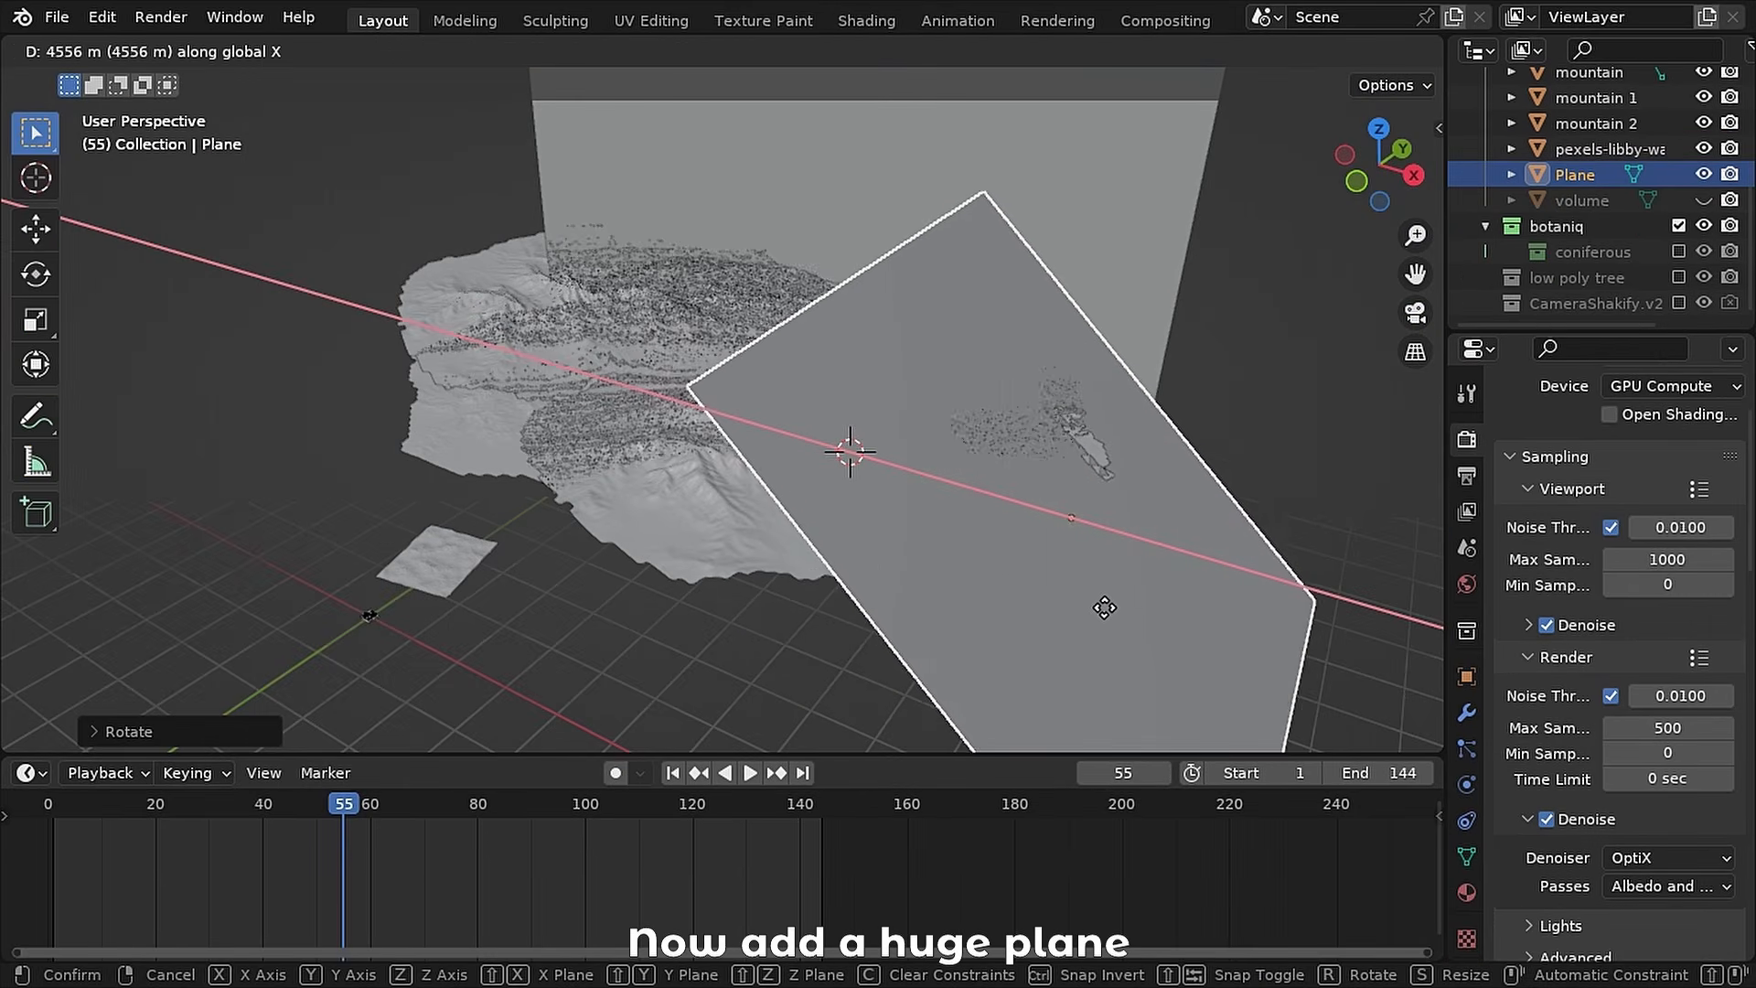
# - Position the huge plane by moving it about 4556 m along global X and adjusting it along Z
pyautogui.click(1112, 607)
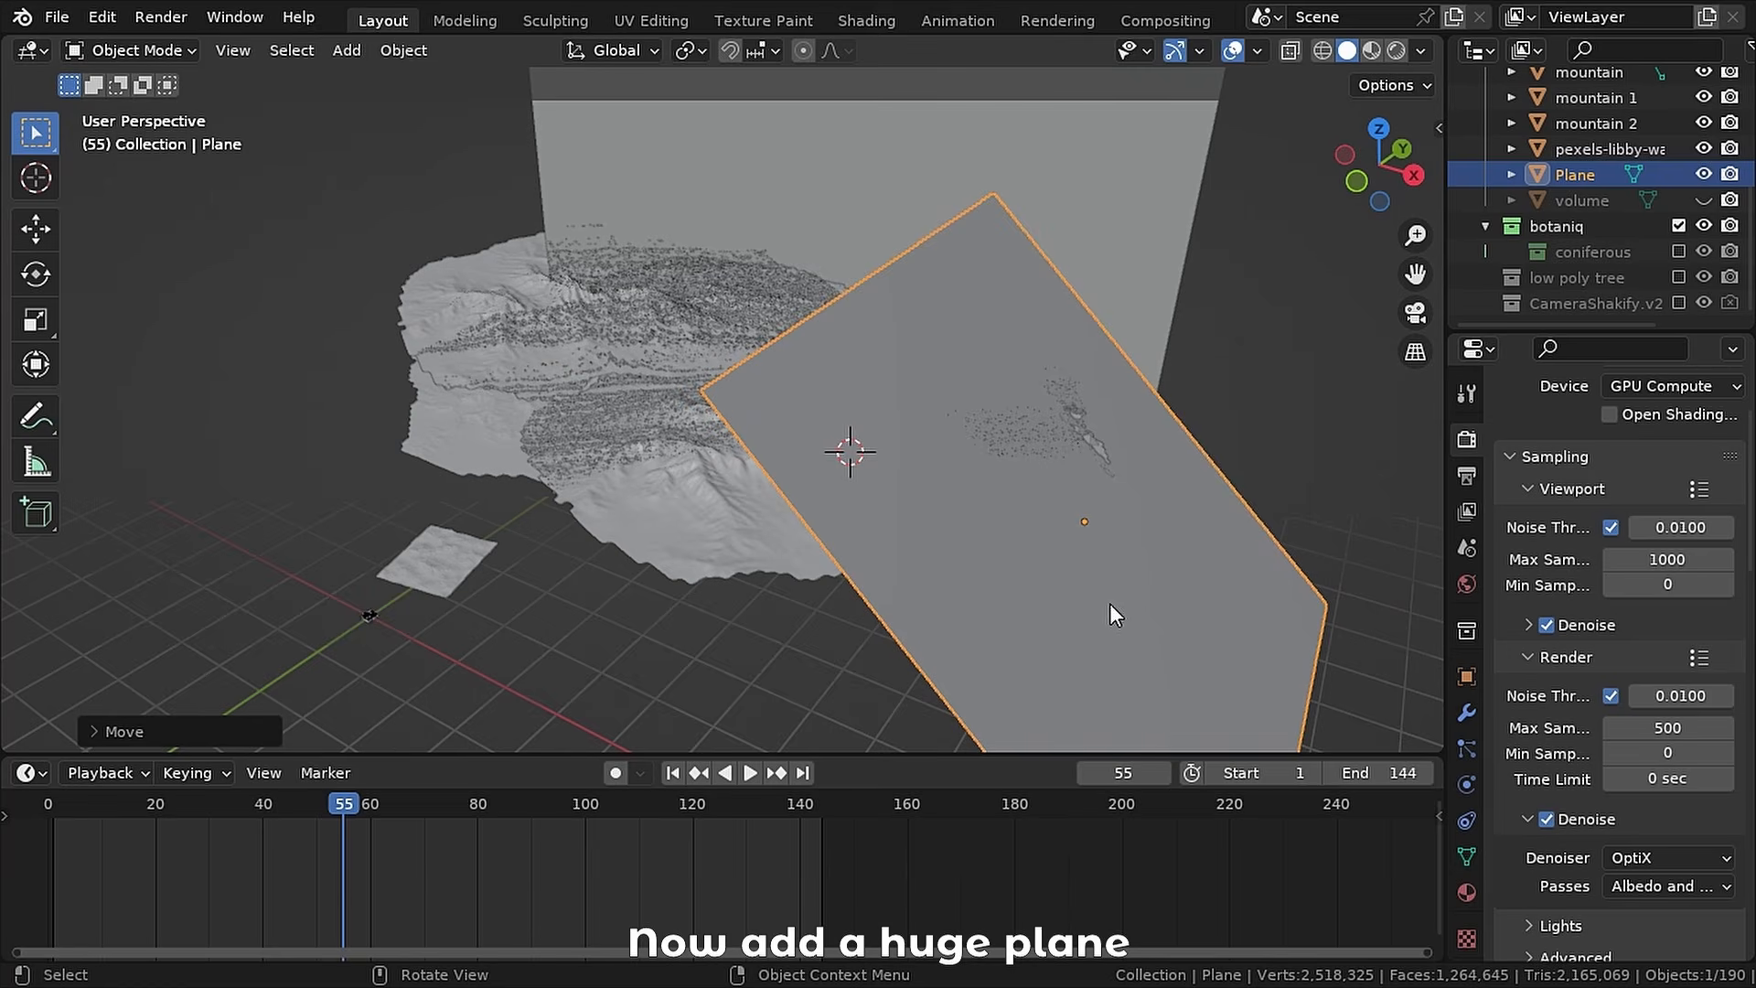
pyautogui.press('g')
pyautogui.press('z')
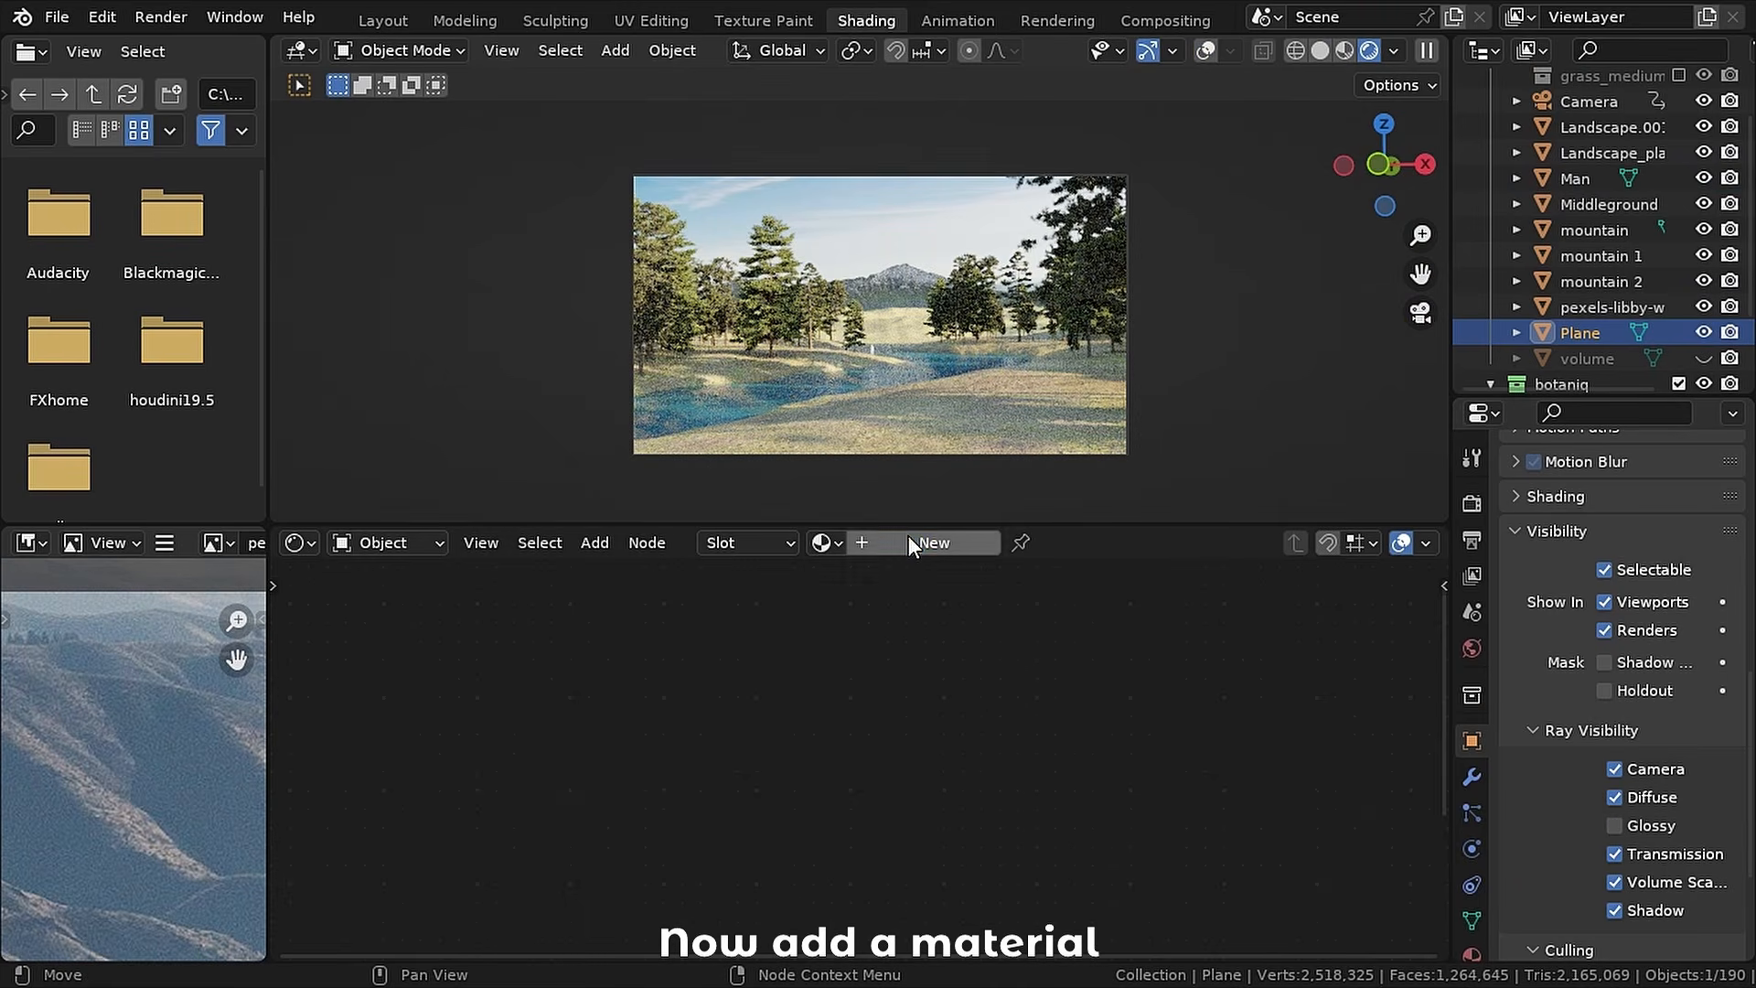
# - Give the plane a new material with a Noise Texture's Fac feeding Alpha through a Color Ramp
pyautogui.click(908, 542)
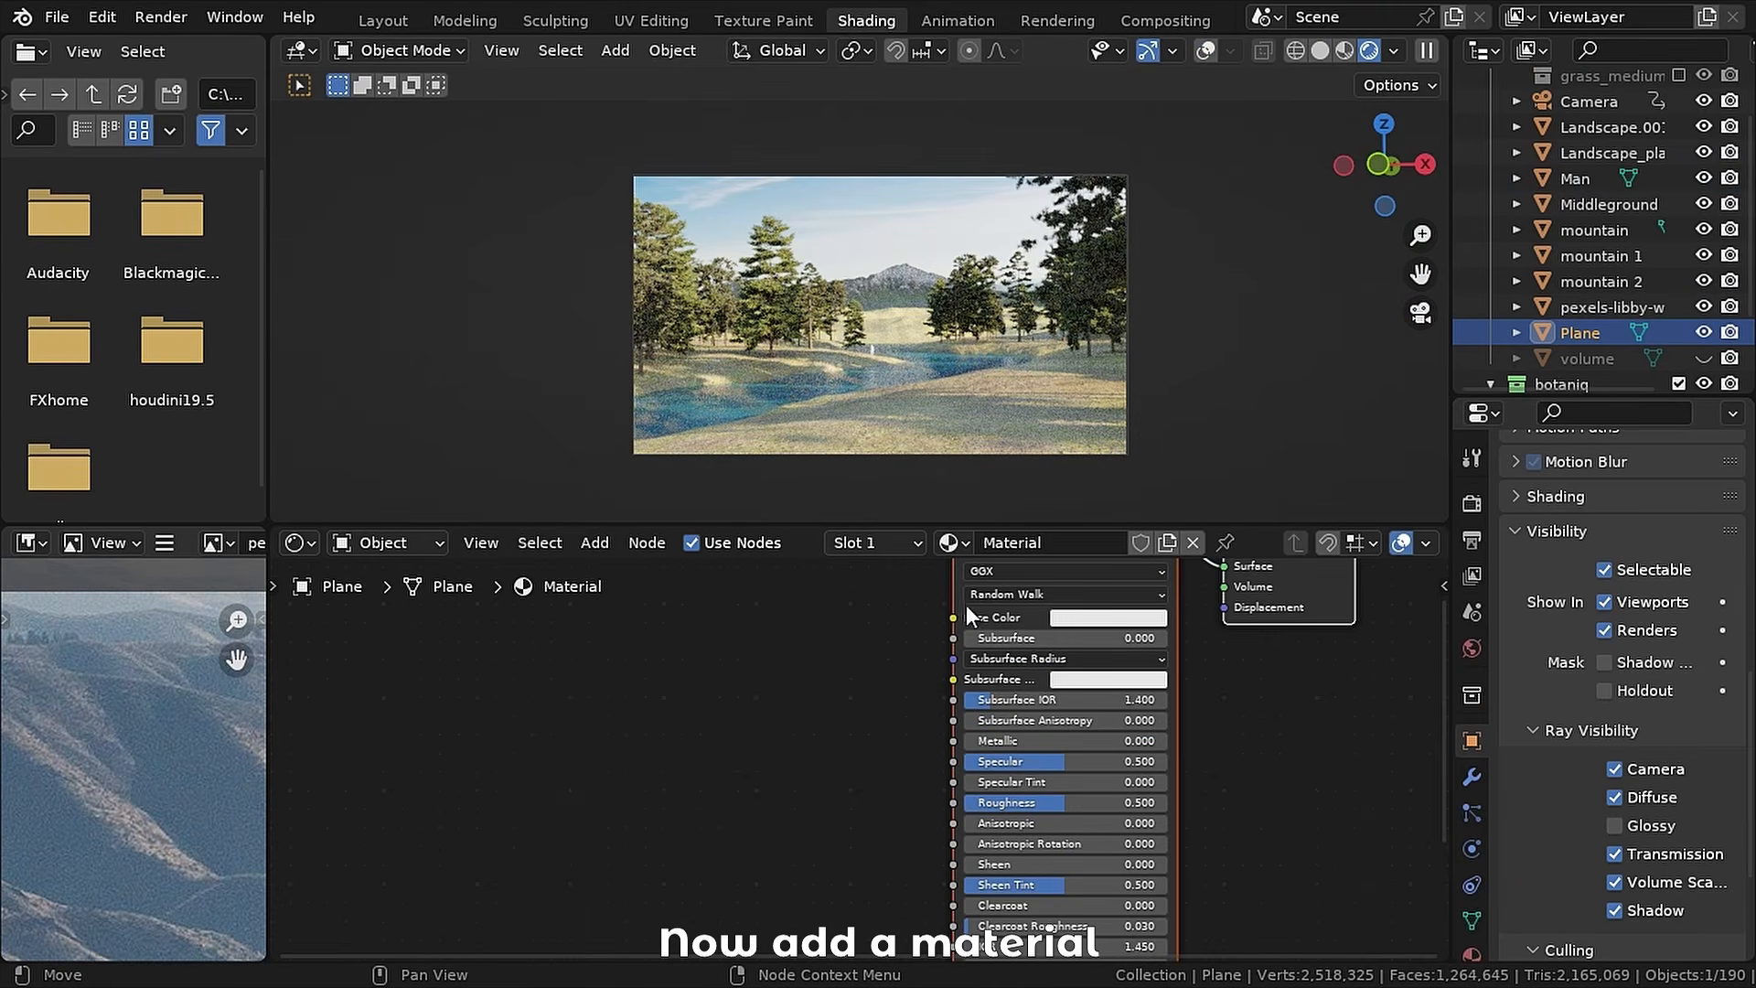
pyautogui.moveTo(813, 763); pyautogui.dragTo(853, 765)
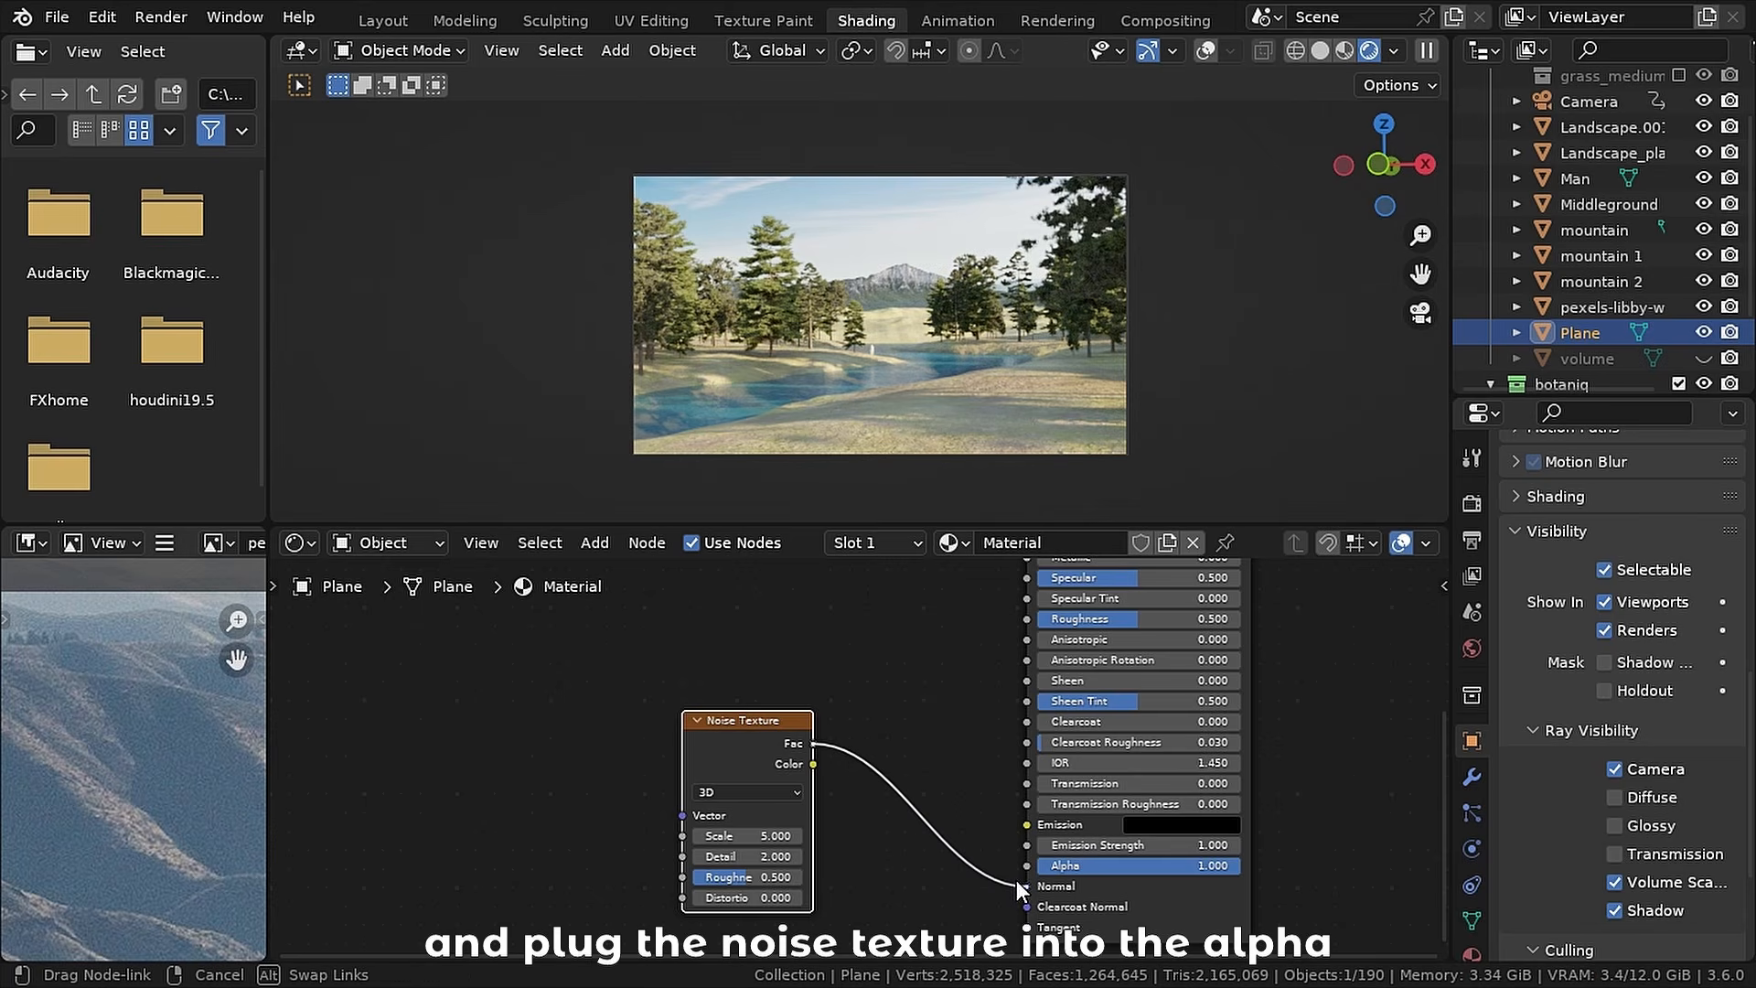
pyautogui.moveTo(1017, 880); pyautogui.dragTo(1023, 874)
pyautogui.moveTo(761, 777); pyautogui.dragTo(572, 777)
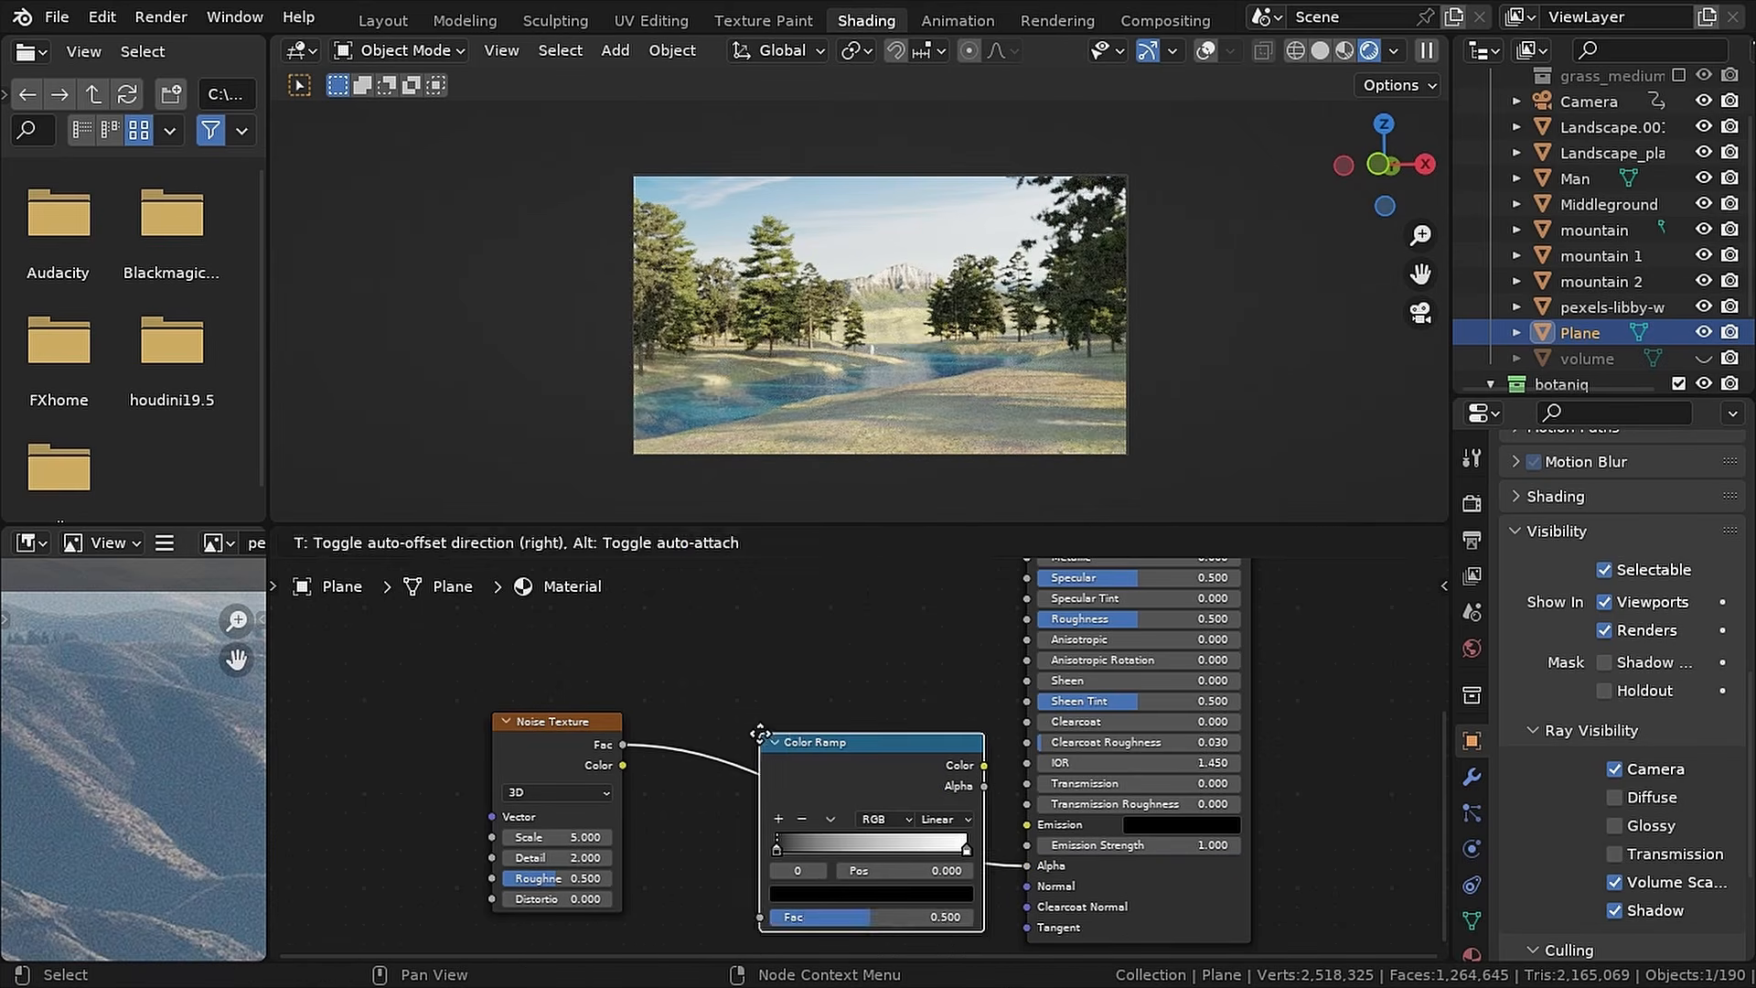
pyautogui.click(760, 677)
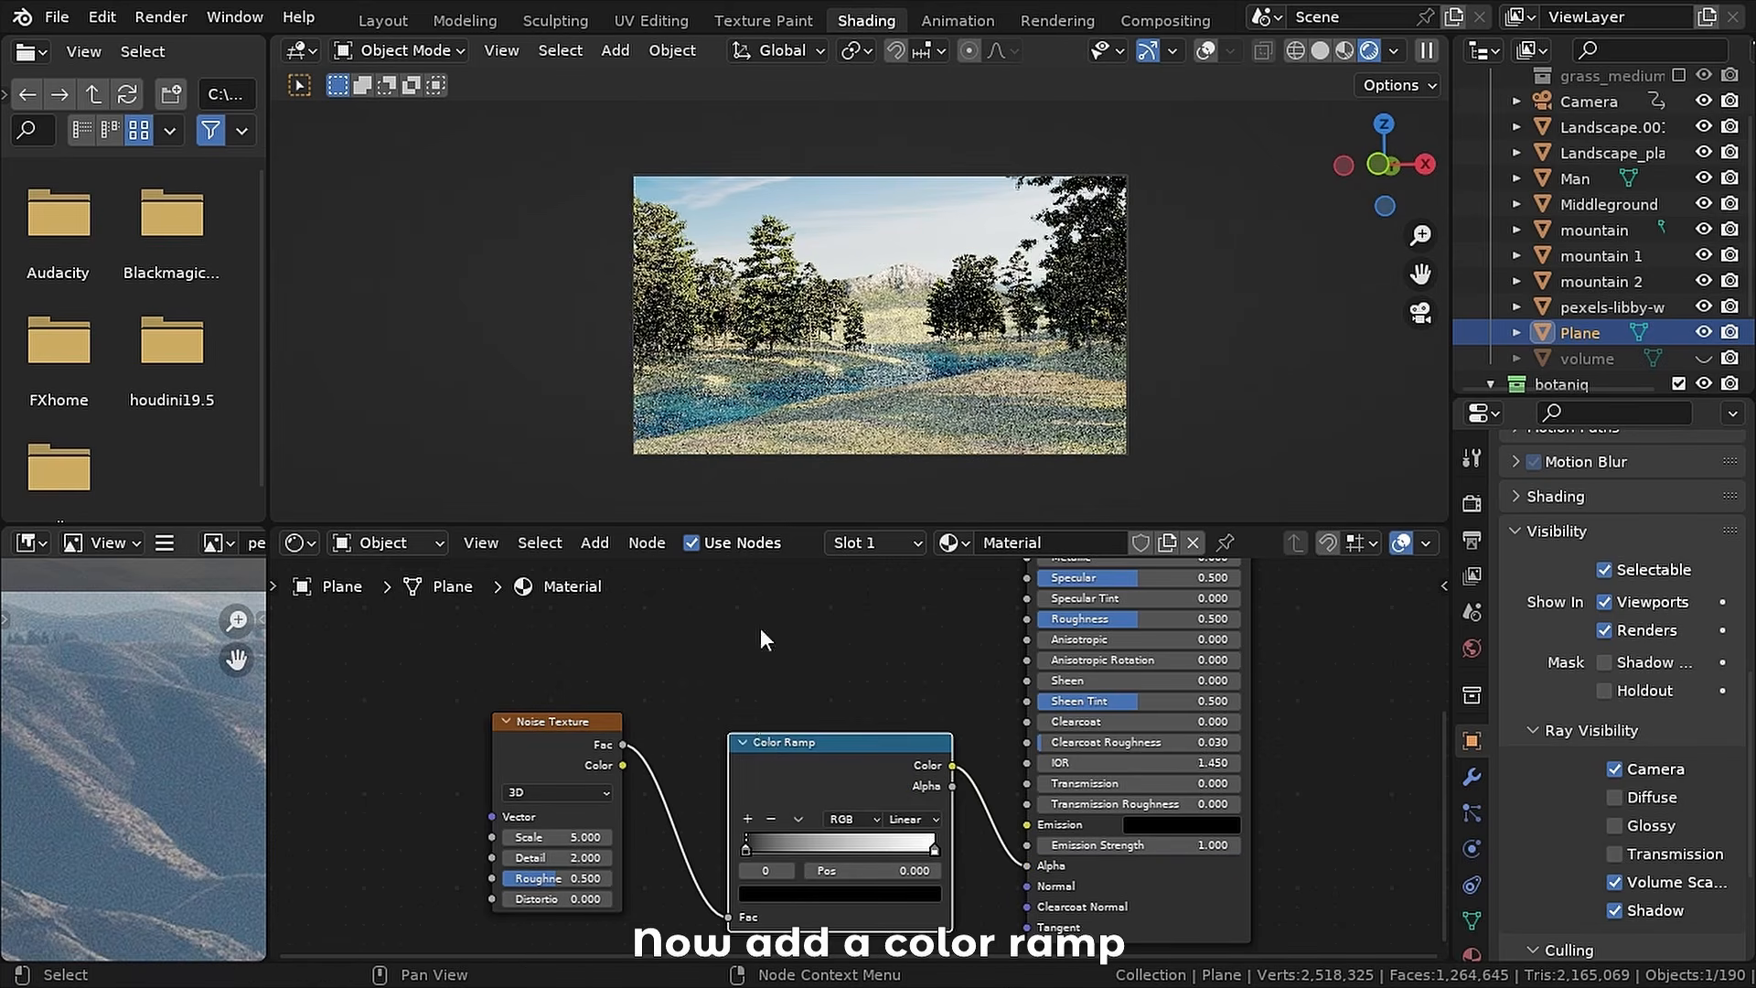
# - Bring the Color Ramp's black and white stops close together, with white at 0.609, and set the 4D noise's W to 0.200
pyautogui.press('KP_0')
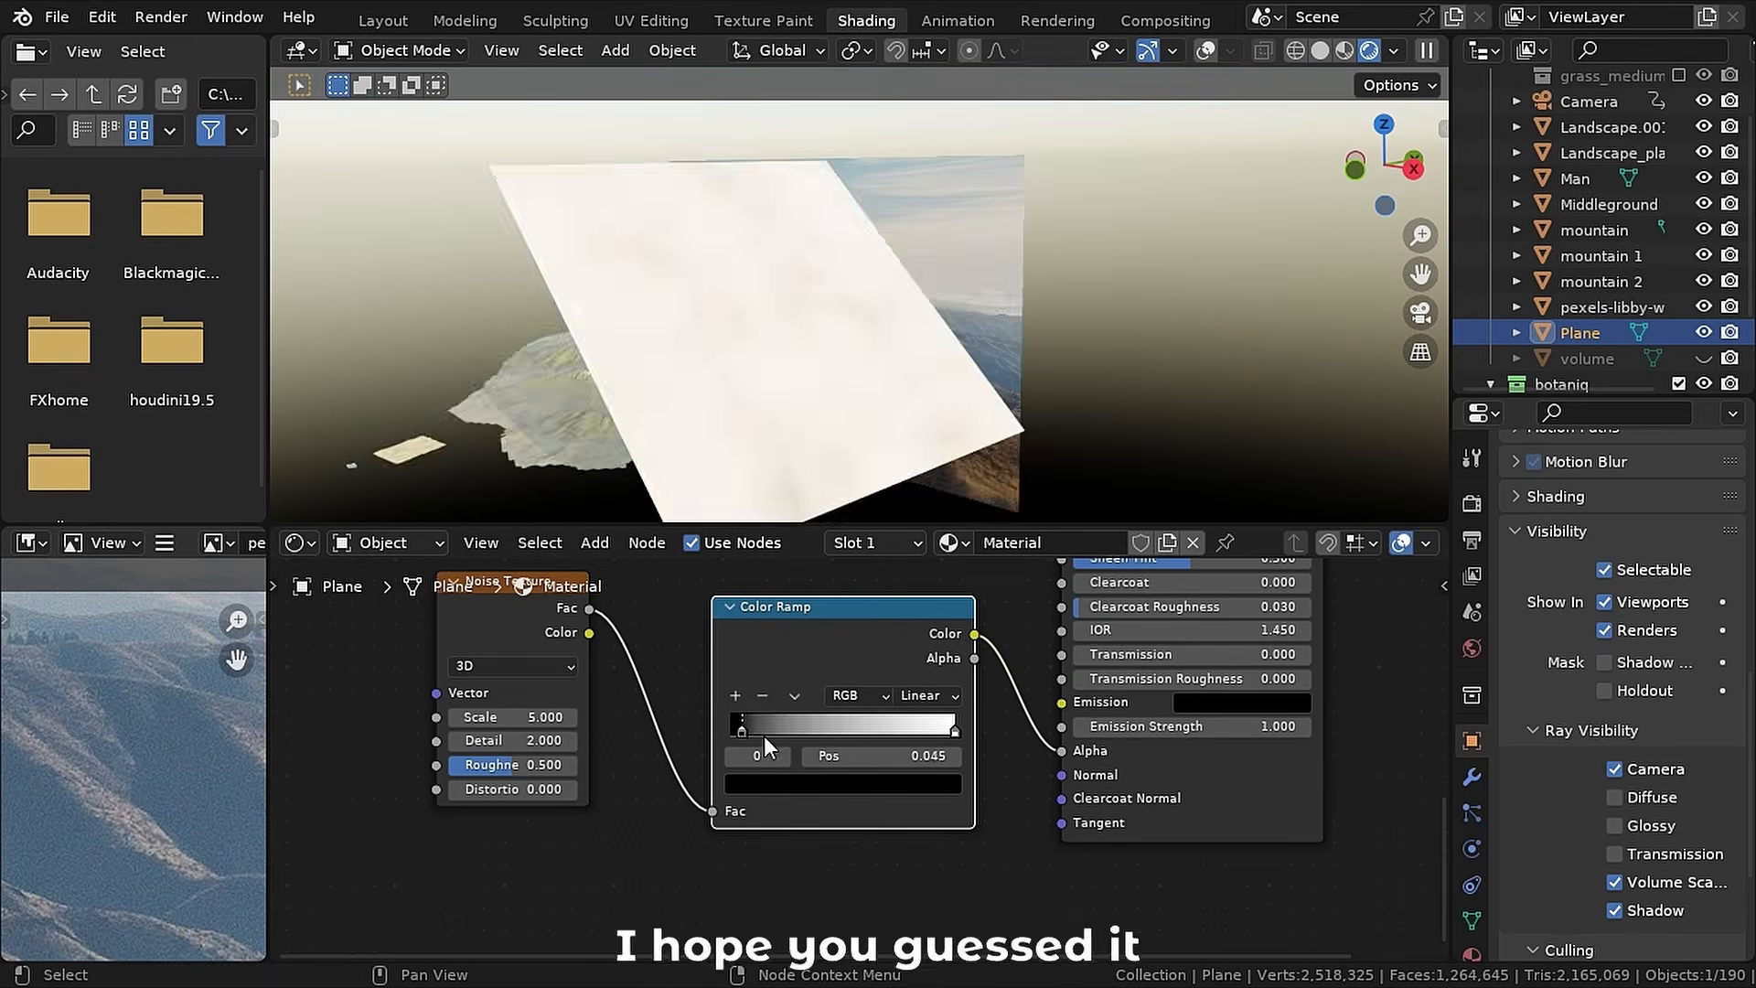
pyautogui.moveTo(754, 734); pyautogui.dragTo(825, 737)
pyautogui.moveTo(954, 730); pyautogui.dragTo(855, 728)
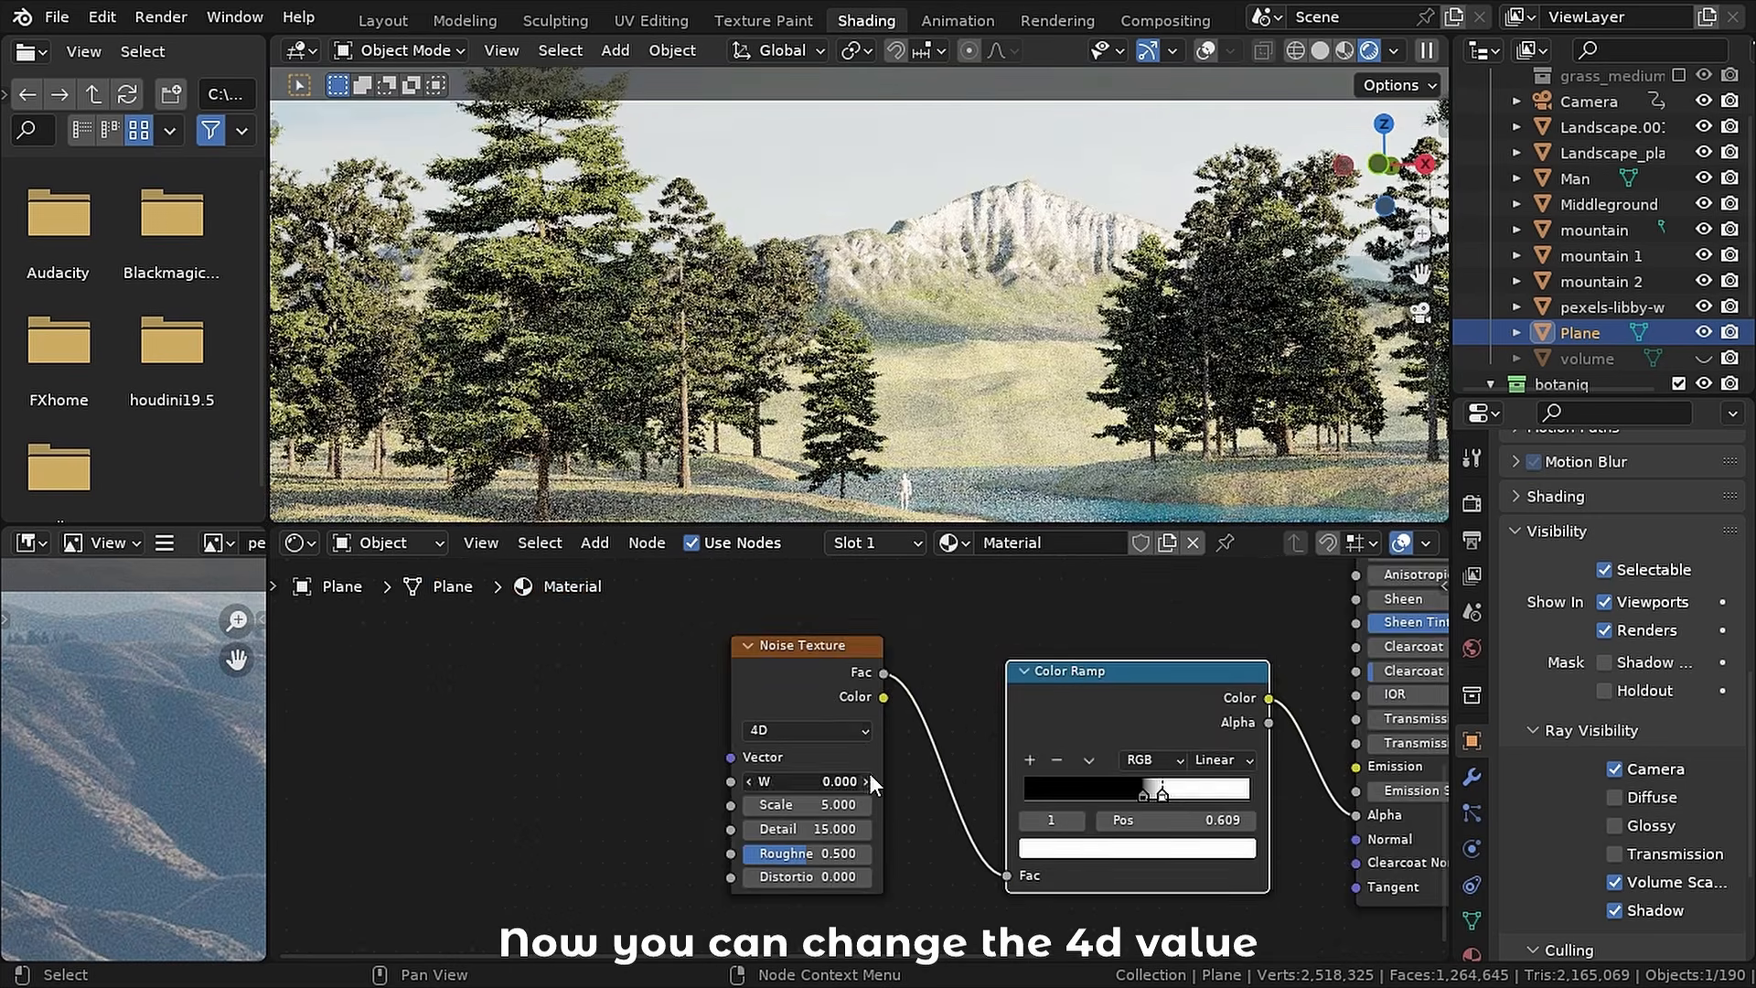
pyautogui.click(866, 781)
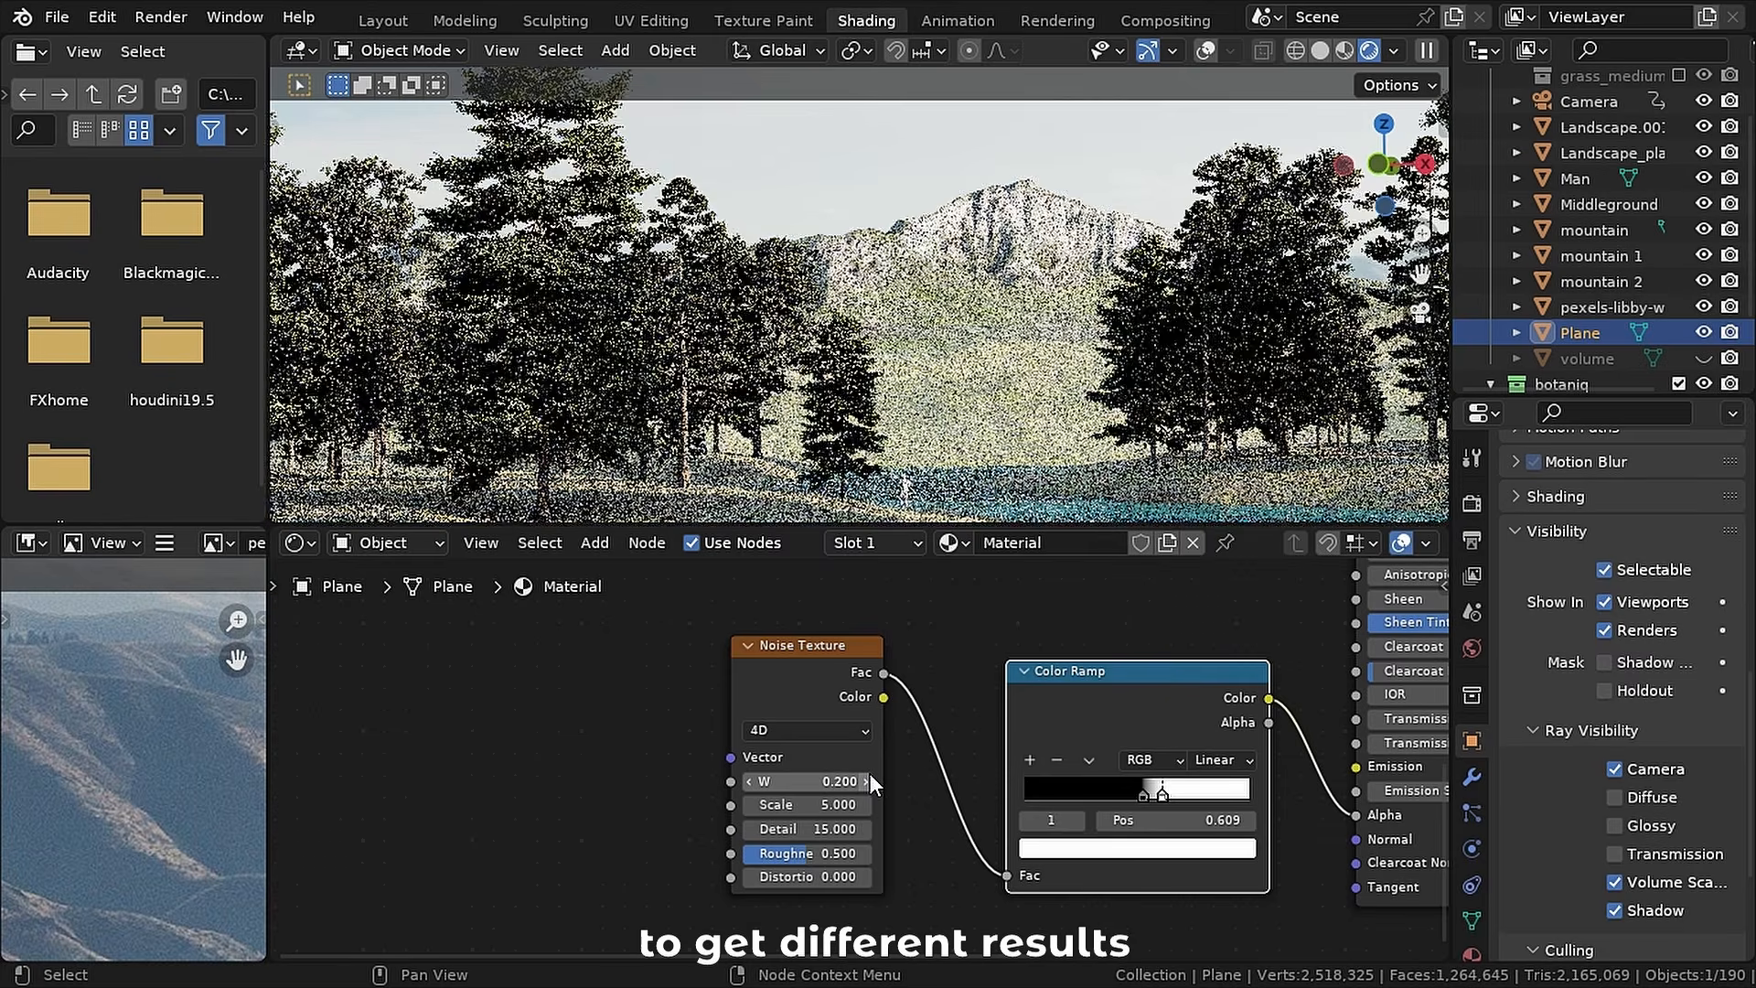
# - Set the foreground plane's Noise Texture Scale to 30 and raise its W in small increments
pyautogui.doubleClick(837, 805)
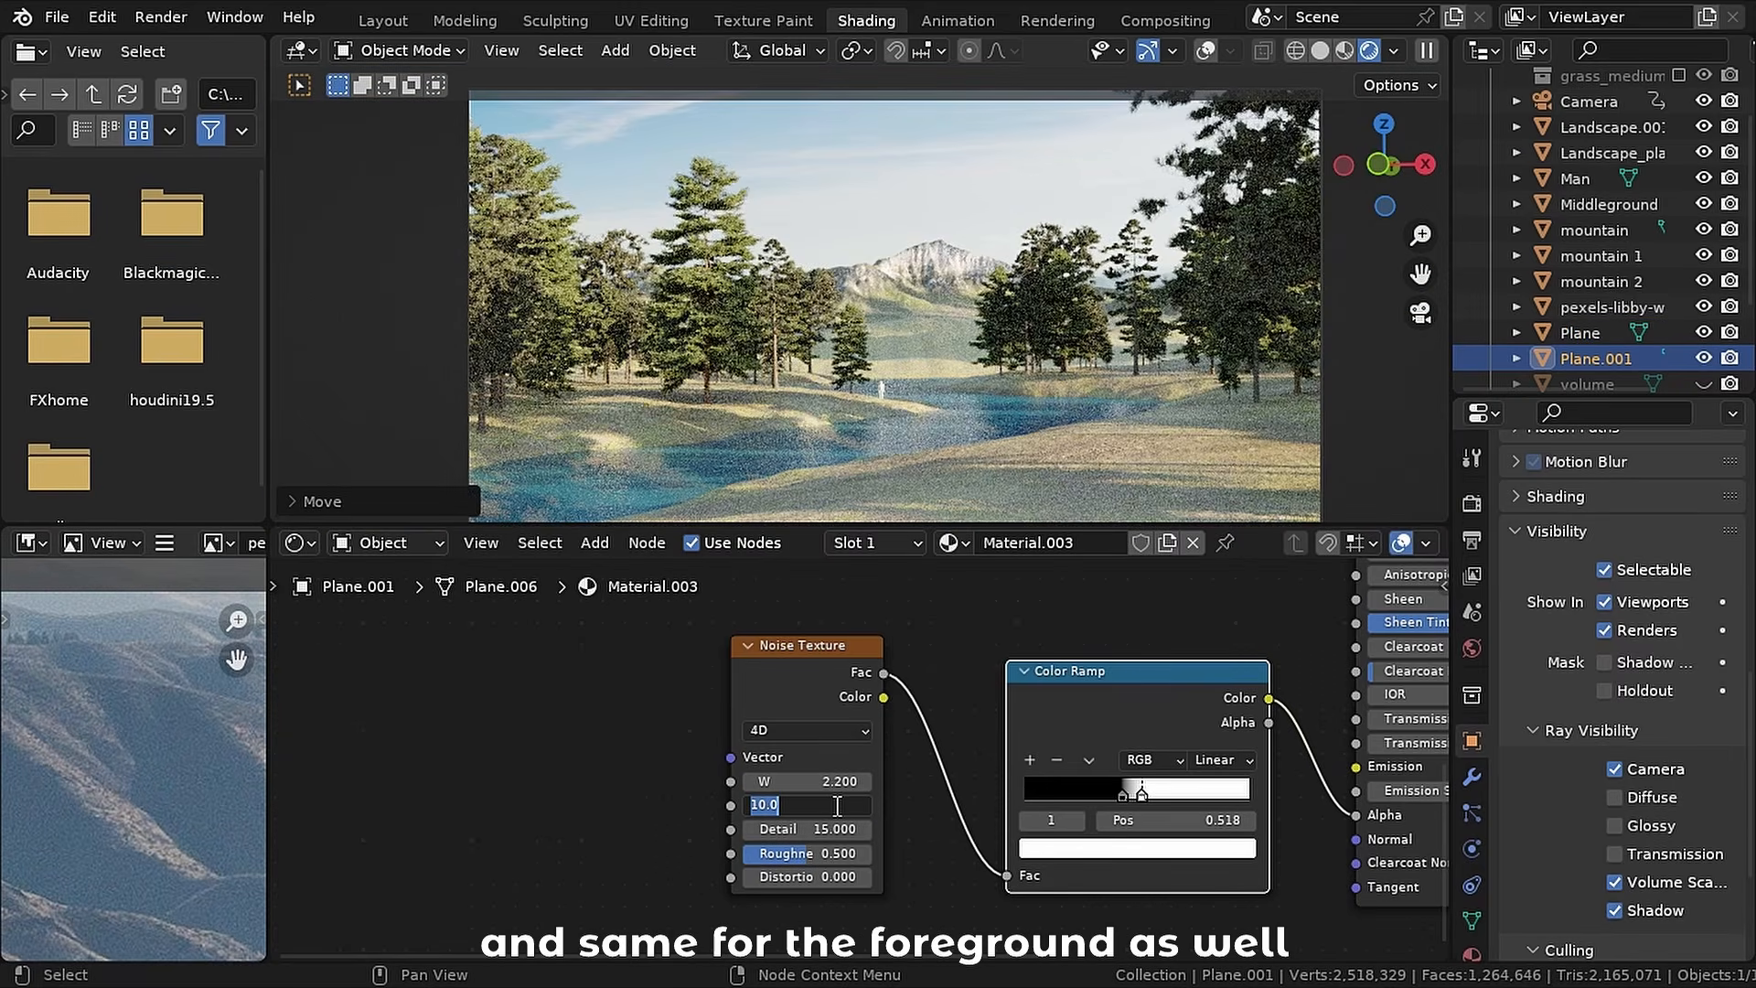
pyautogui.write('30')
pyautogui.press('Return')
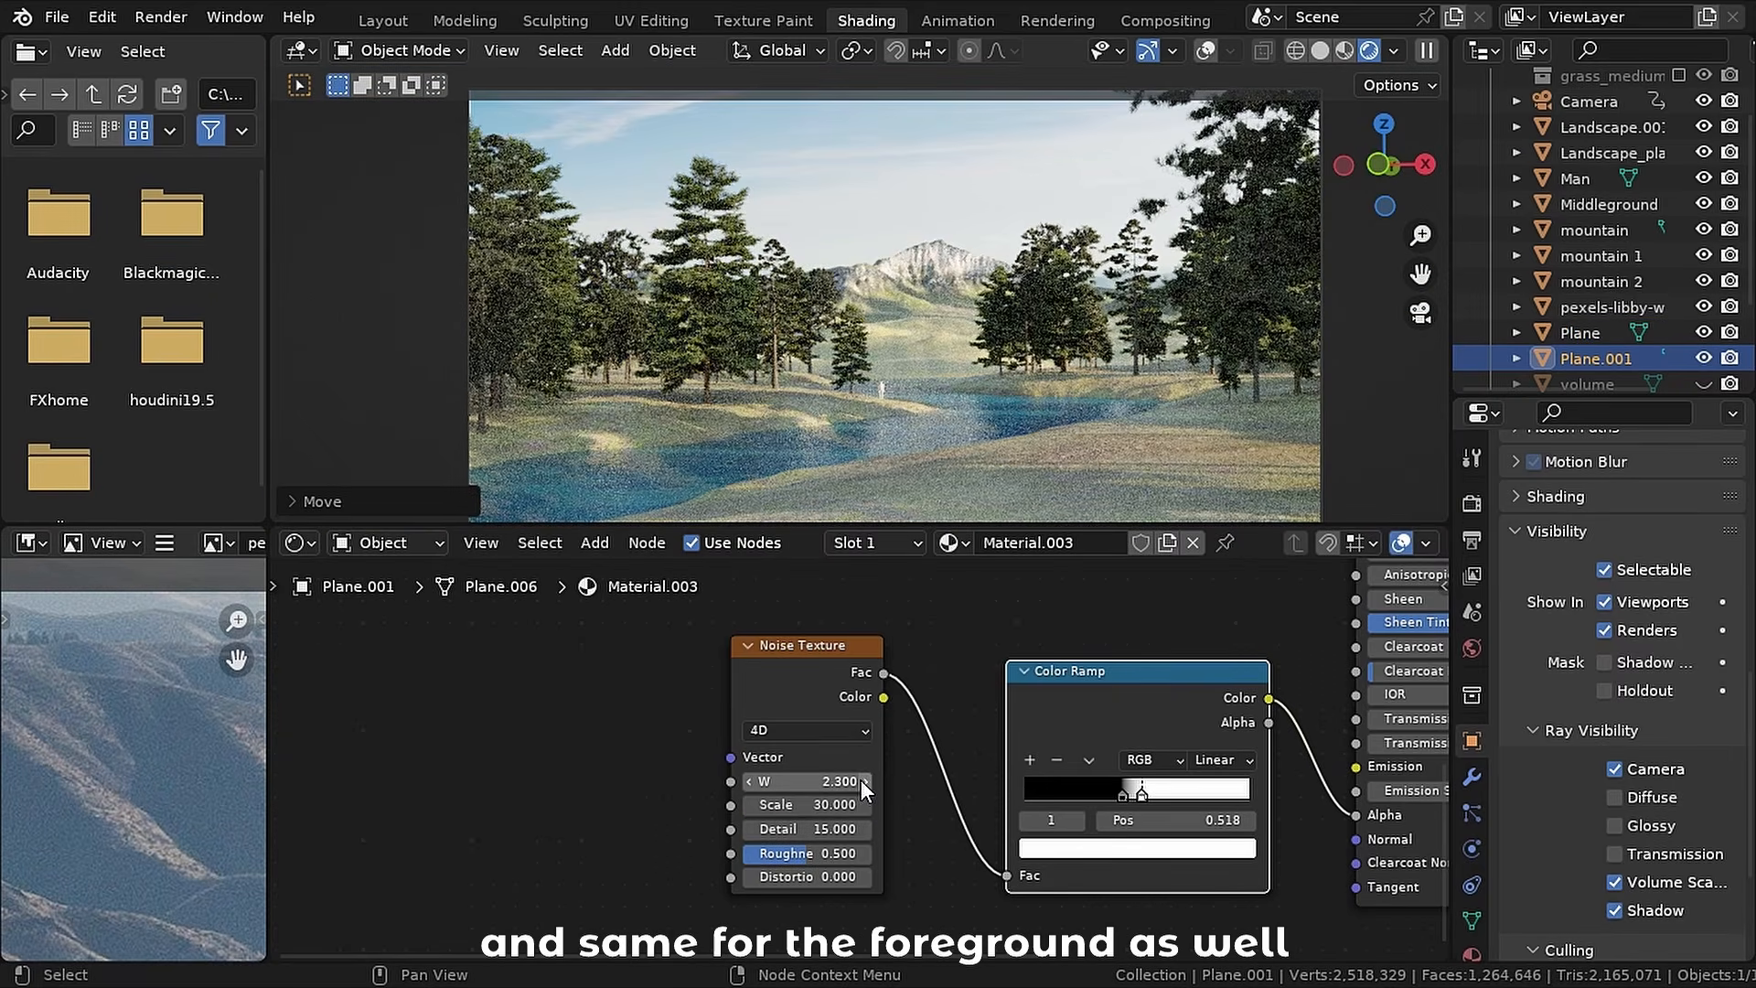
pyautogui.click(864, 781)
pyautogui.click(864, 781)
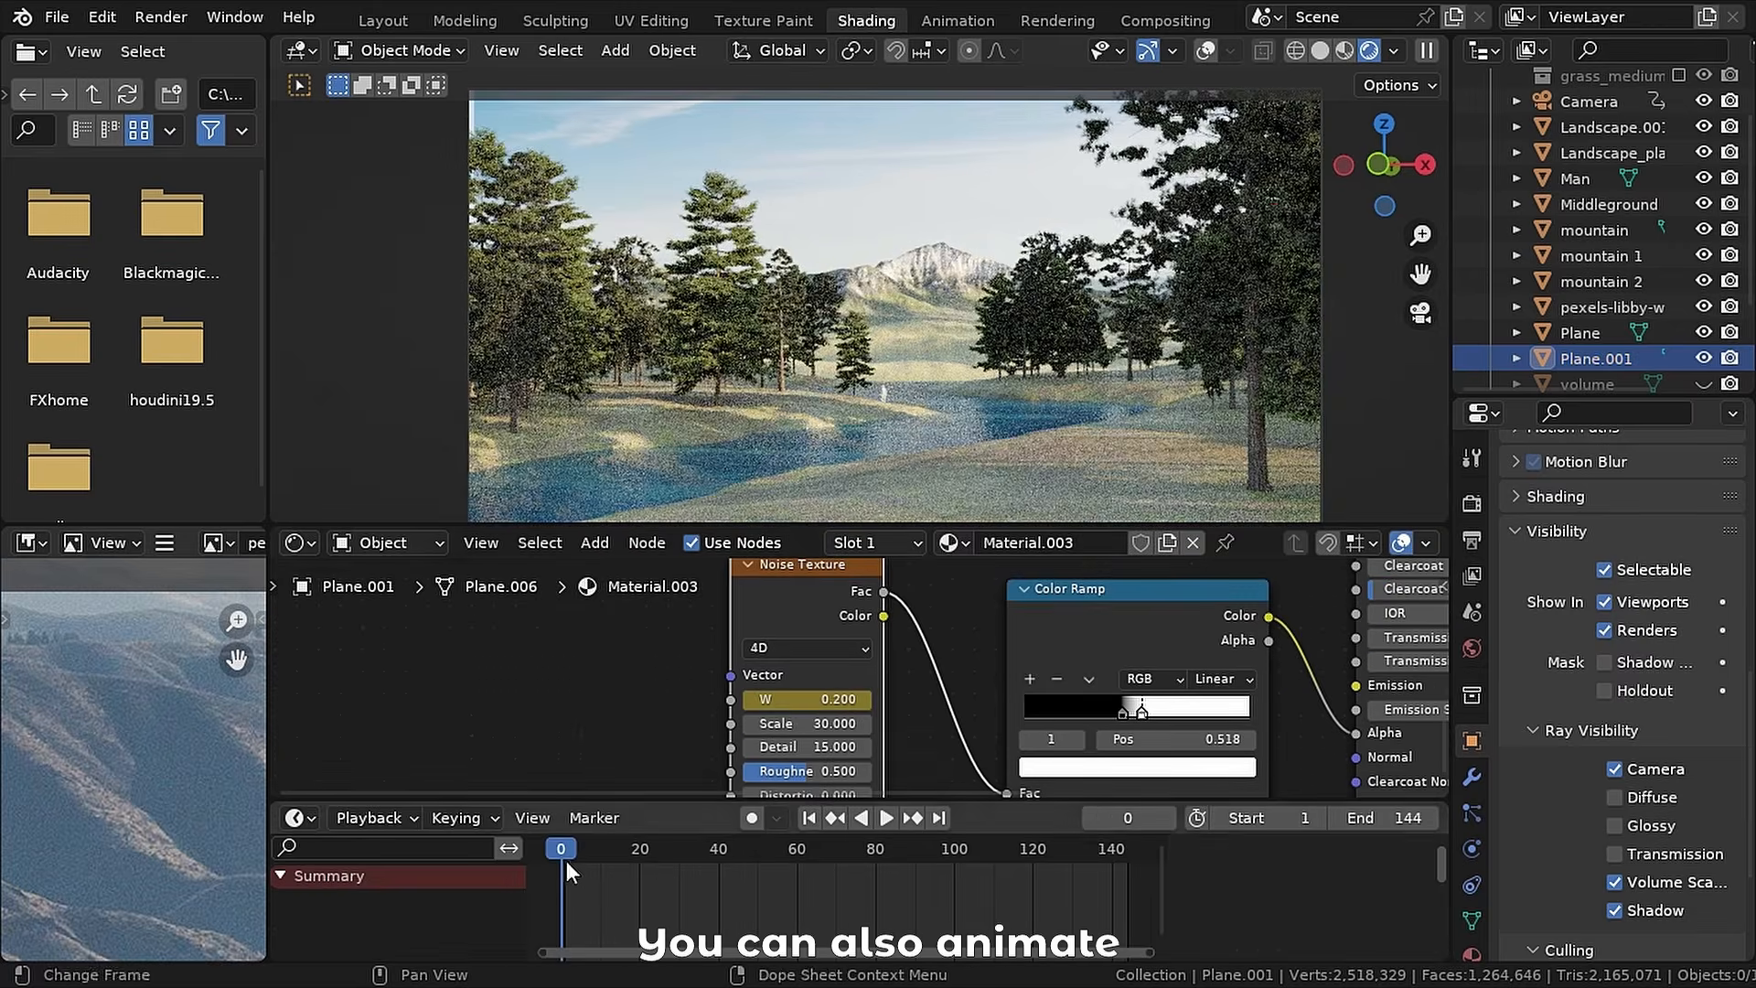
# - Keyframe a slightly higher W on the foreground plane's Noise Texture at the last frame, 144, and scrub the timeline to check the animation
pyautogui.click(1597, 360)
pyautogui.click(938, 818)
pyautogui.click(863, 700)
pyautogui.press('i')
pyautogui.moveTo(879, 856); pyautogui.dragTo(862, 865)
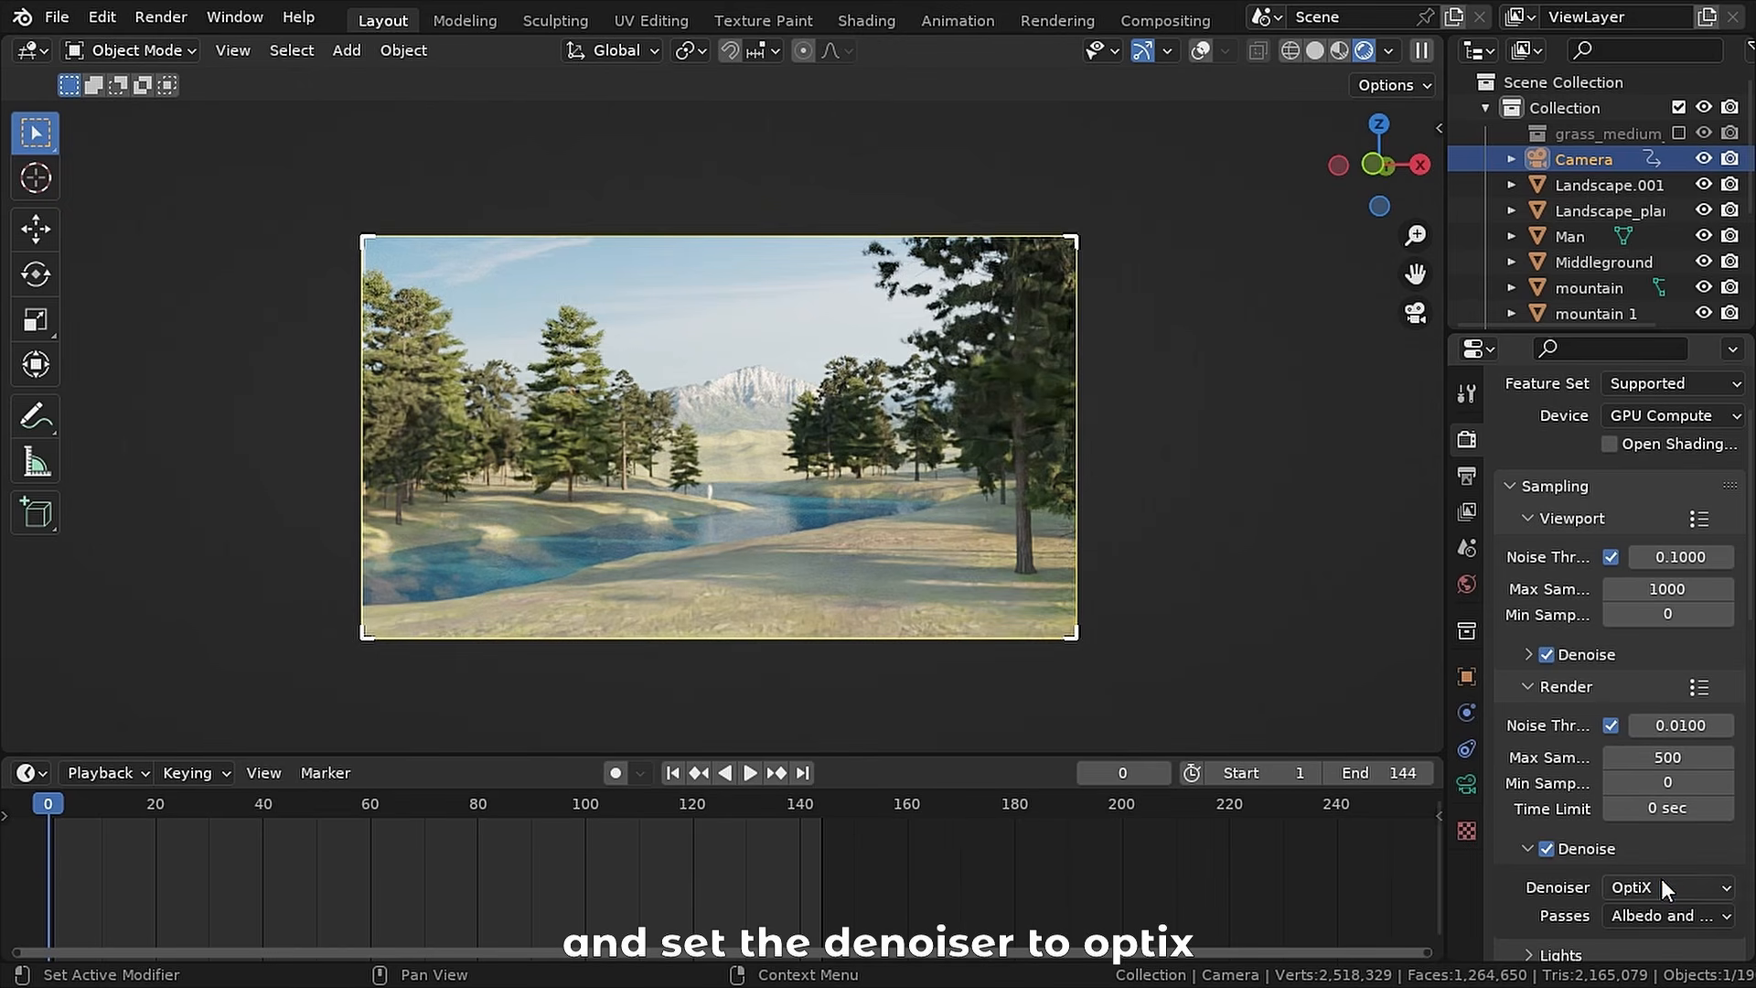
# - Set the final render's denoiser to OptiX and render frame 1 from the camera
pyautogui.click(1661, 878)
pyautogui.click(1661, 878)
pyautogui.scroll(-5, 1599, 851)
pyautogui.click(1527, 799)
pyautogui.click(1525, 800)
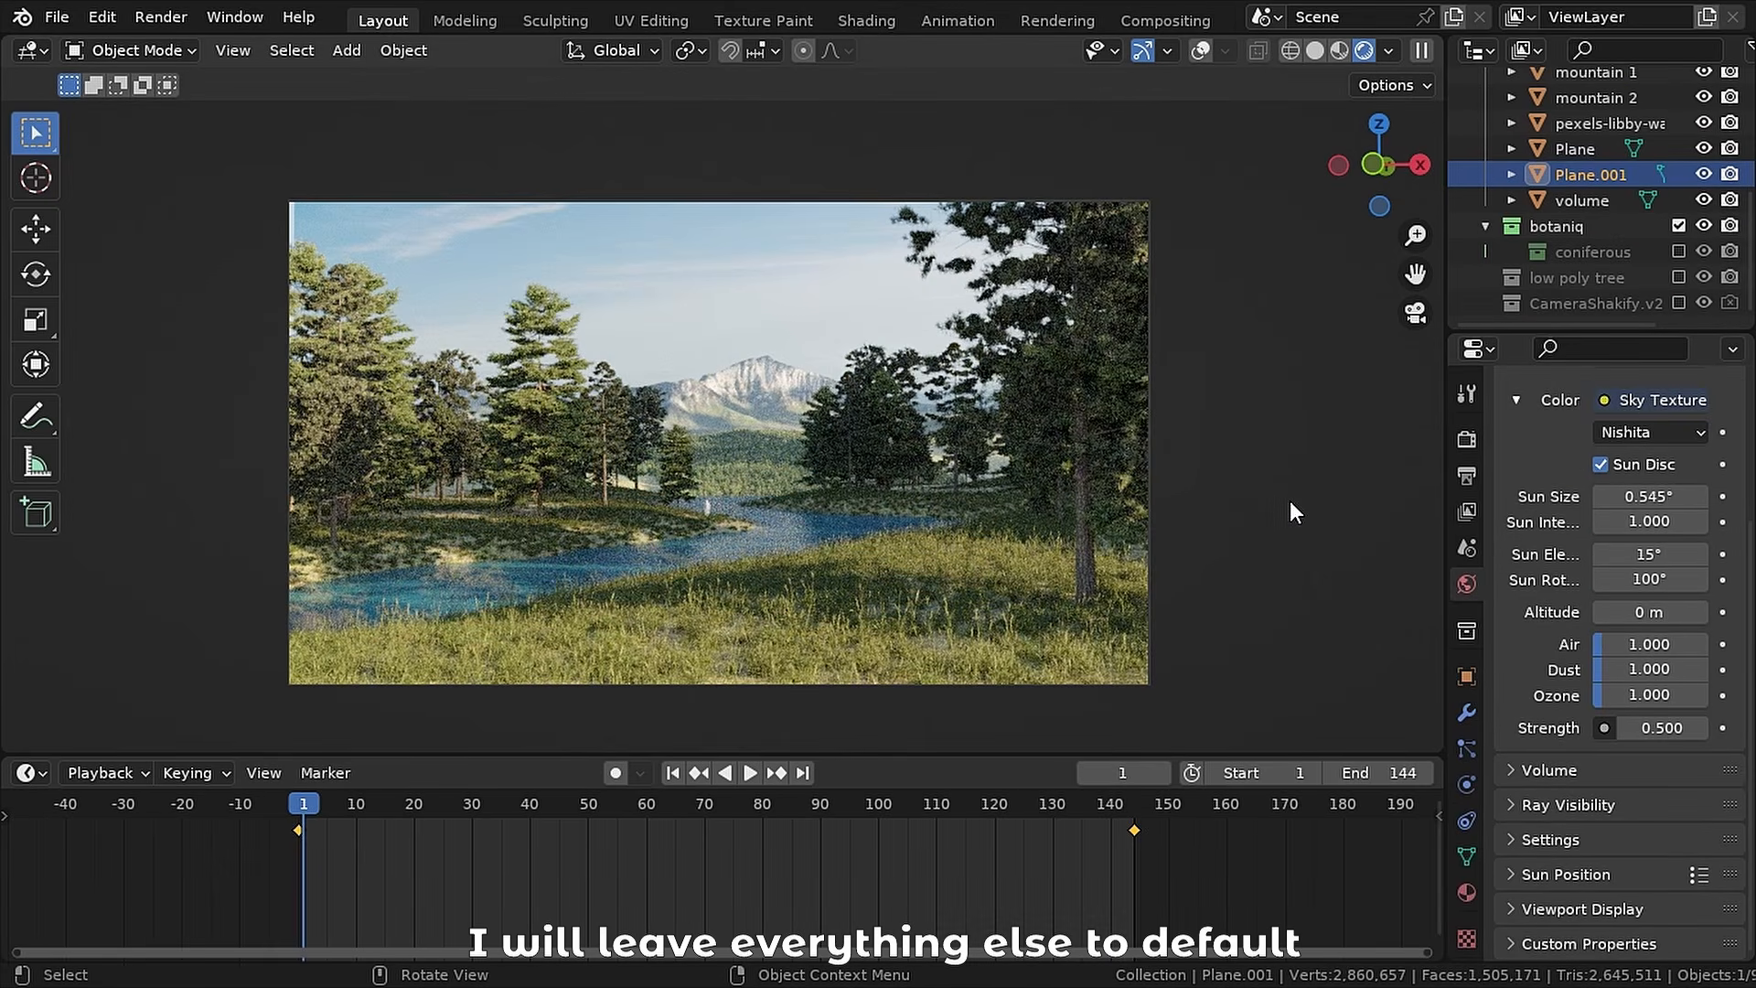
pyautogui.press('F12')
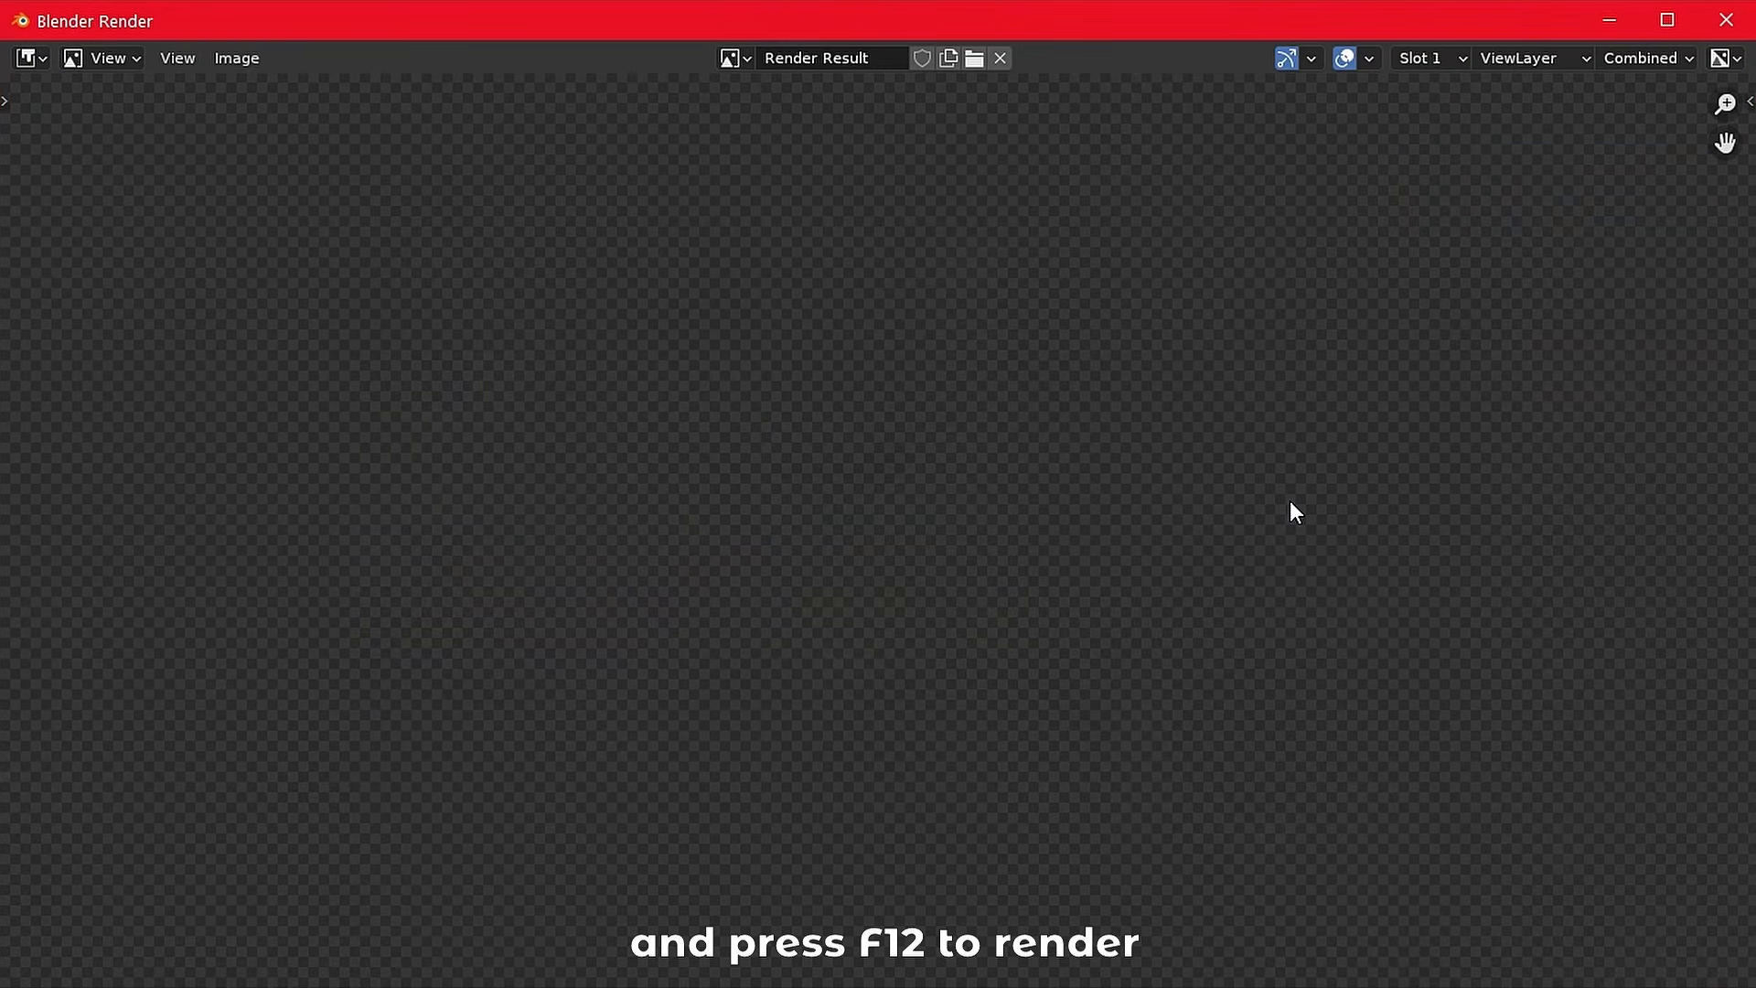